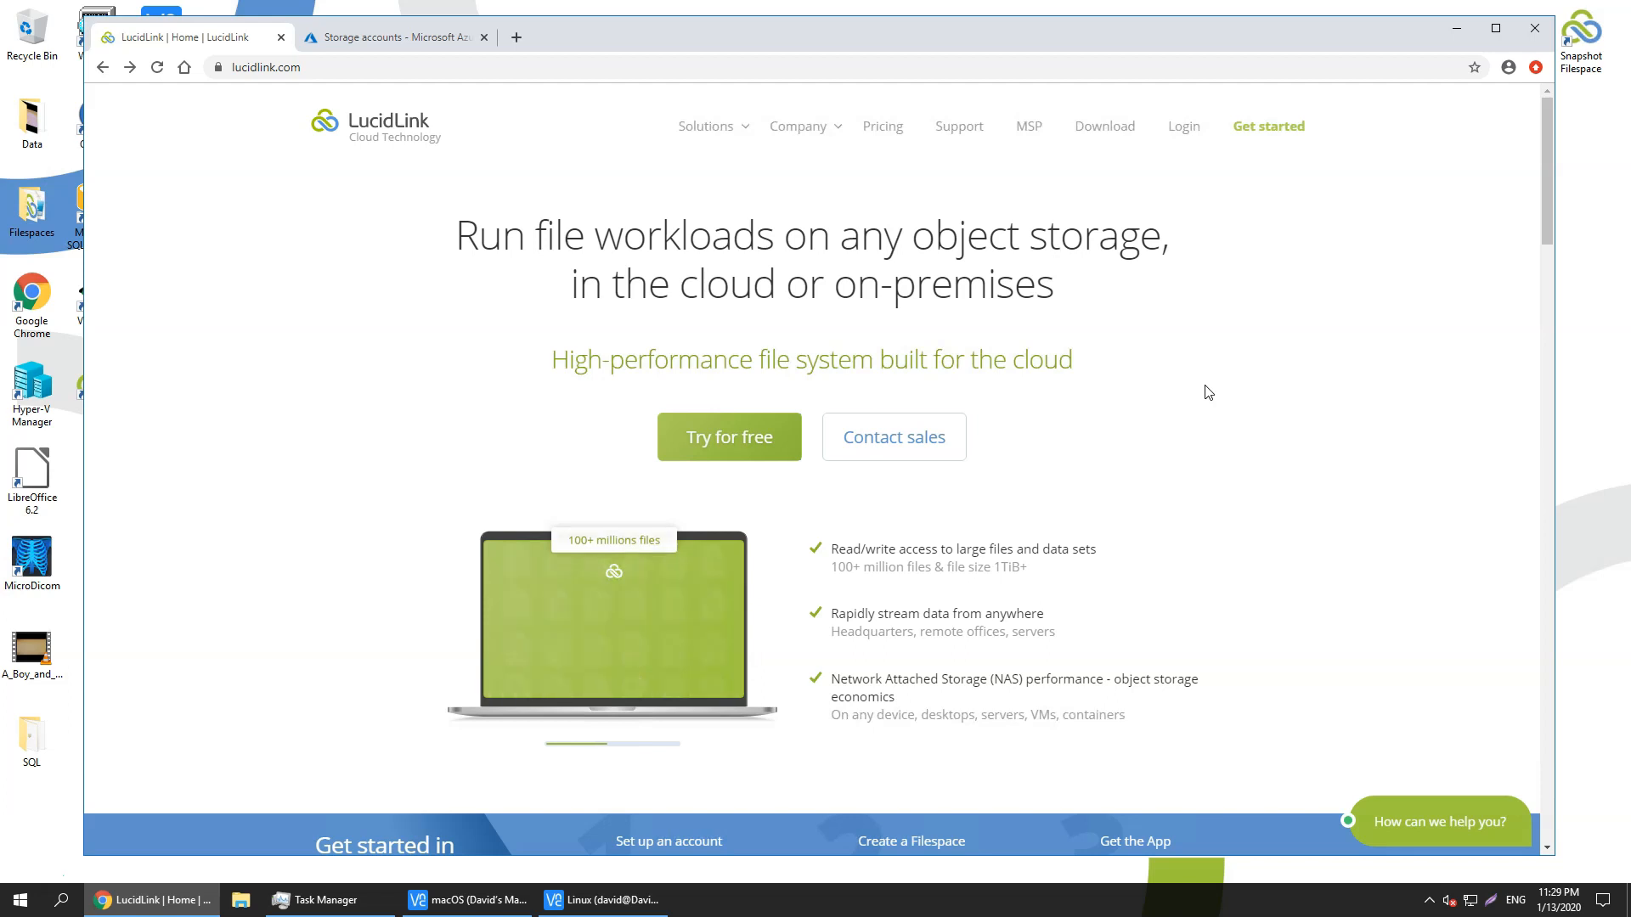
Step: Start a new filespace from the LucidLink dashboard on the Bring your own Storage plan and name it azure
click(1281, 135)
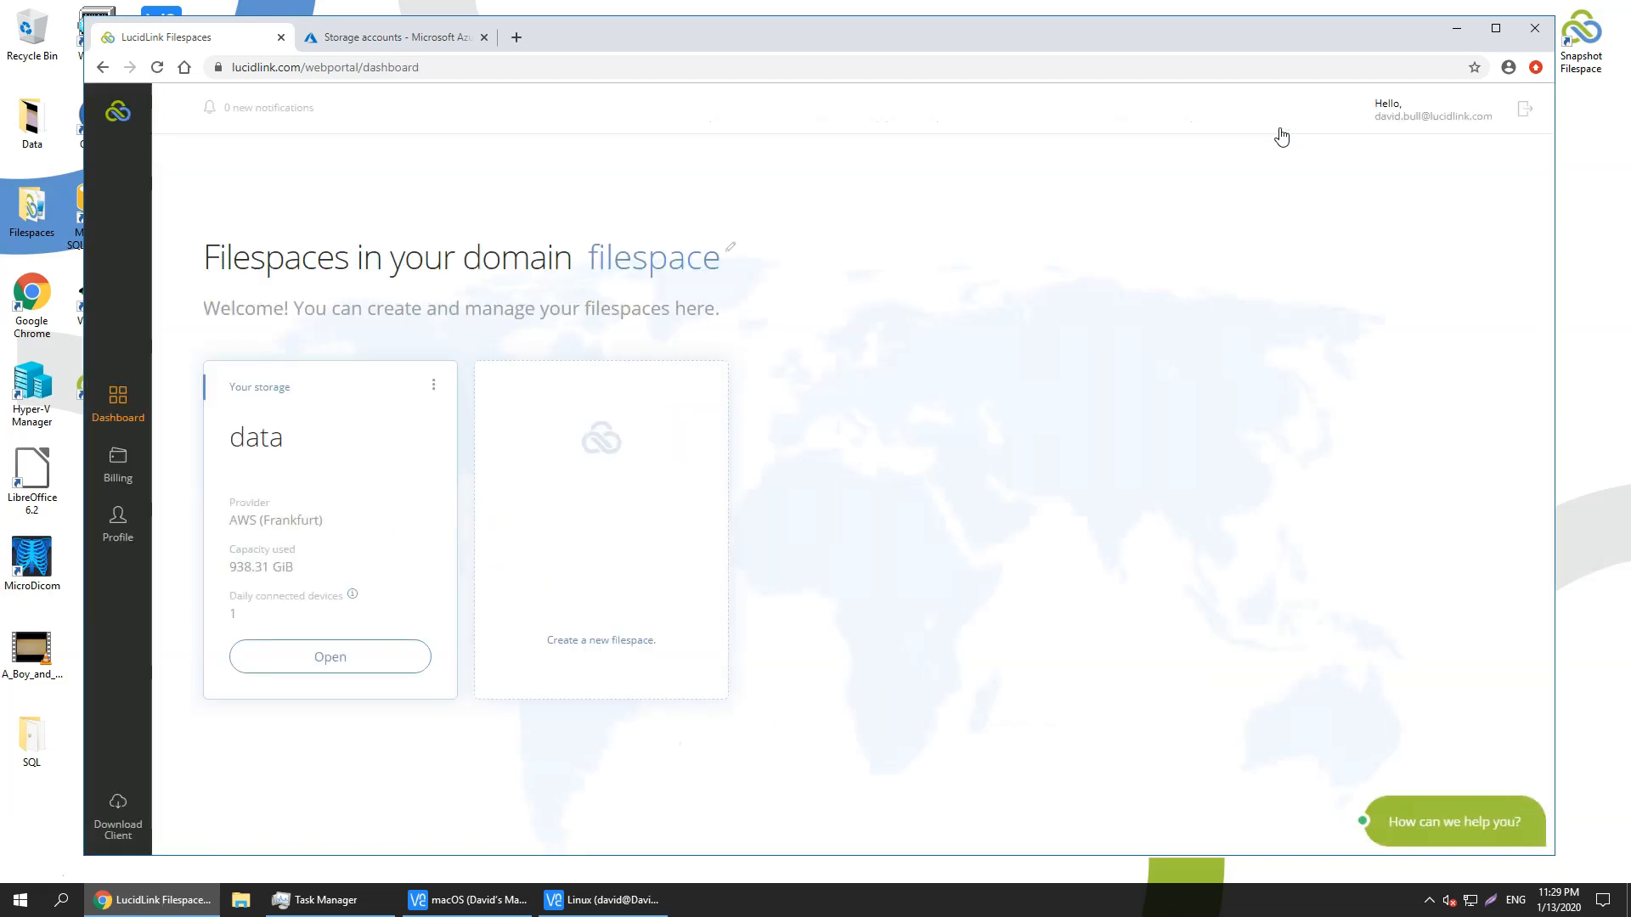
click(660, 588)
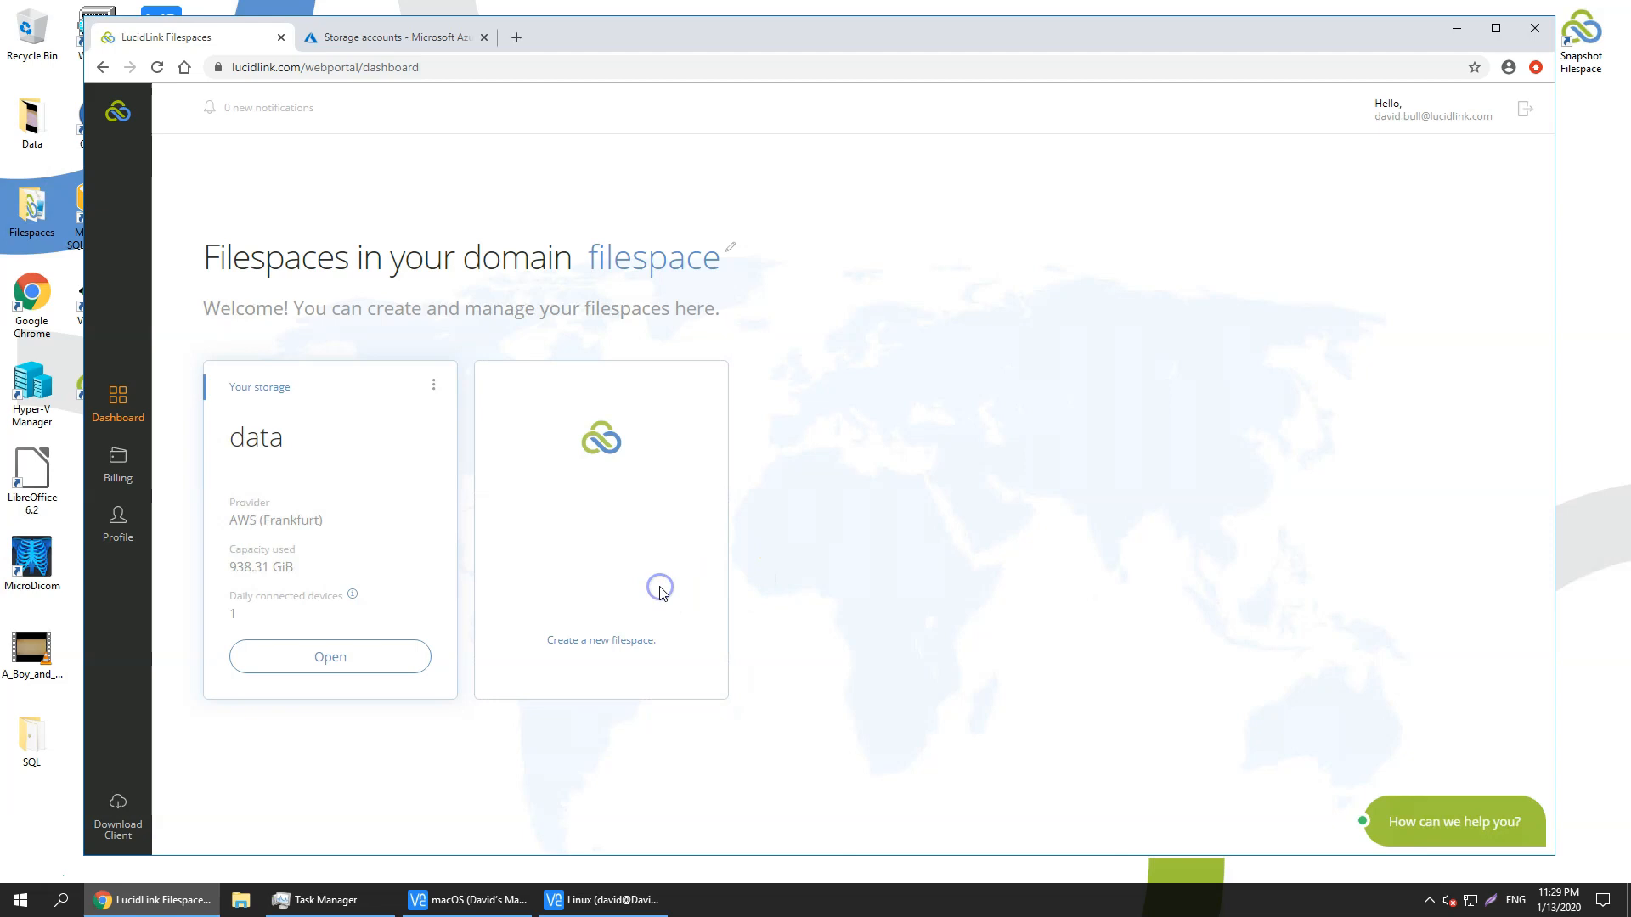
click(1173, 692)
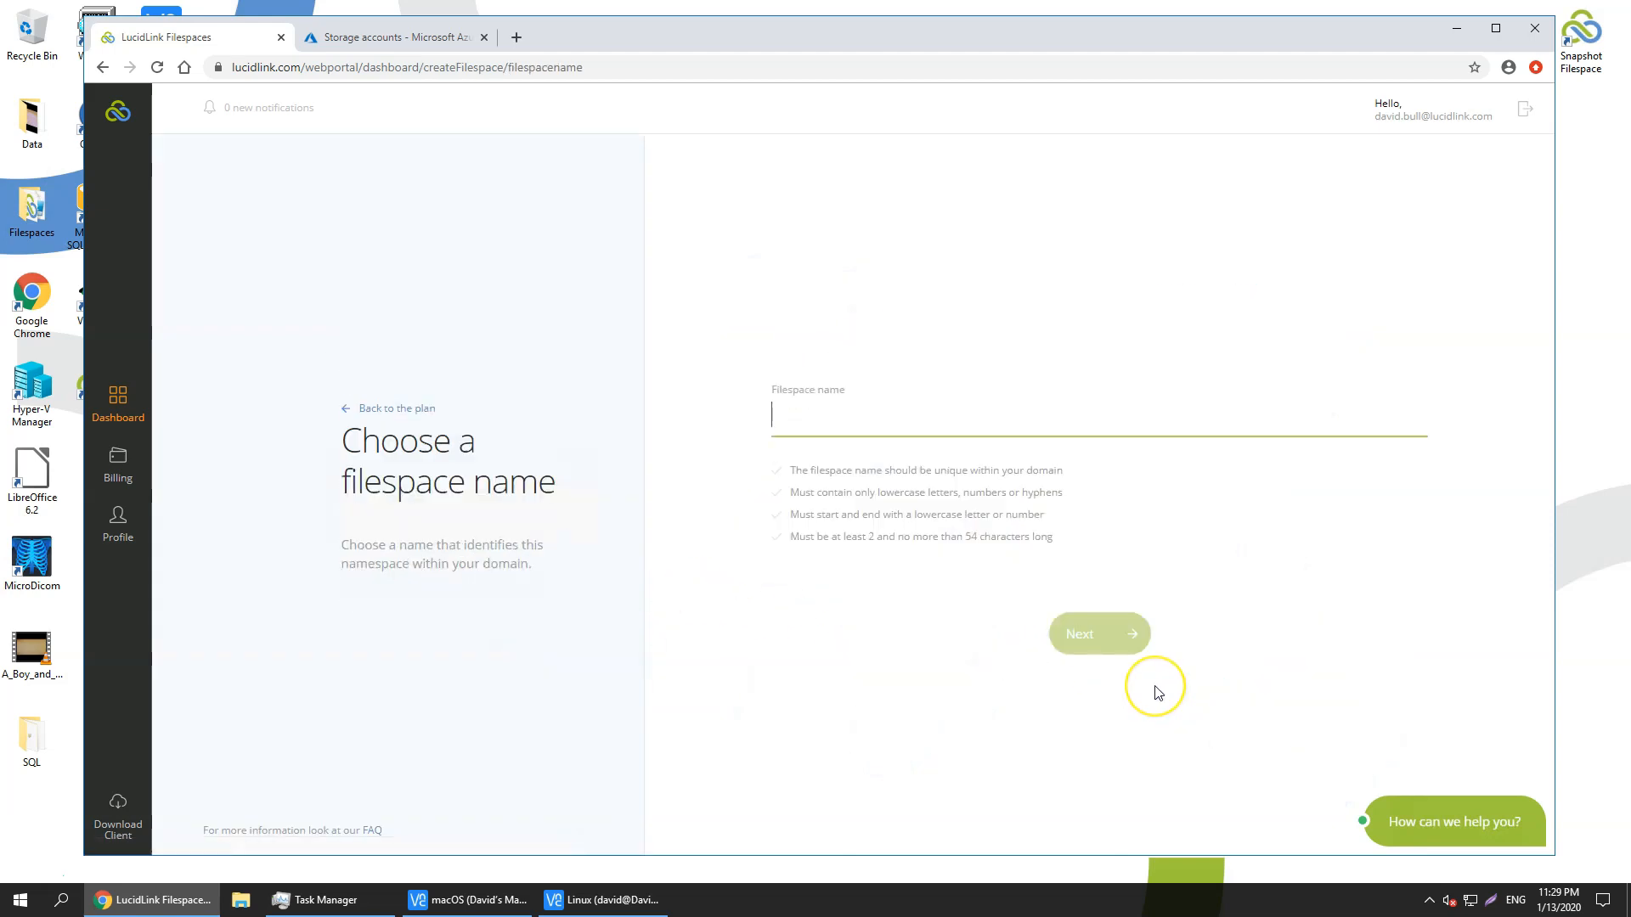
text(azure)
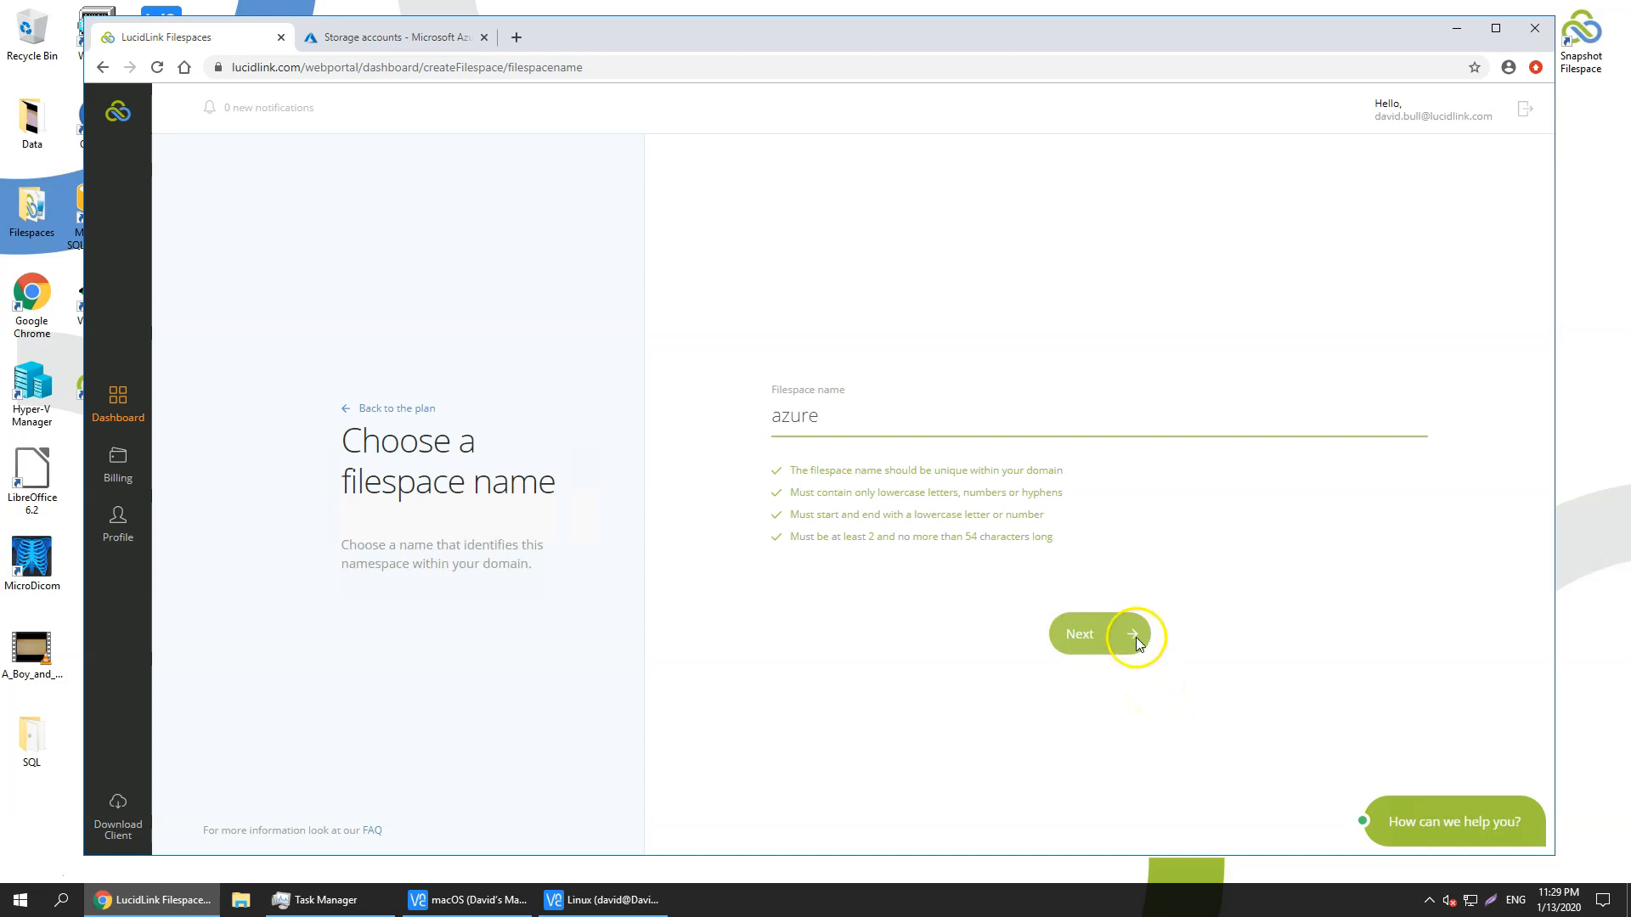
click(1128, 637)
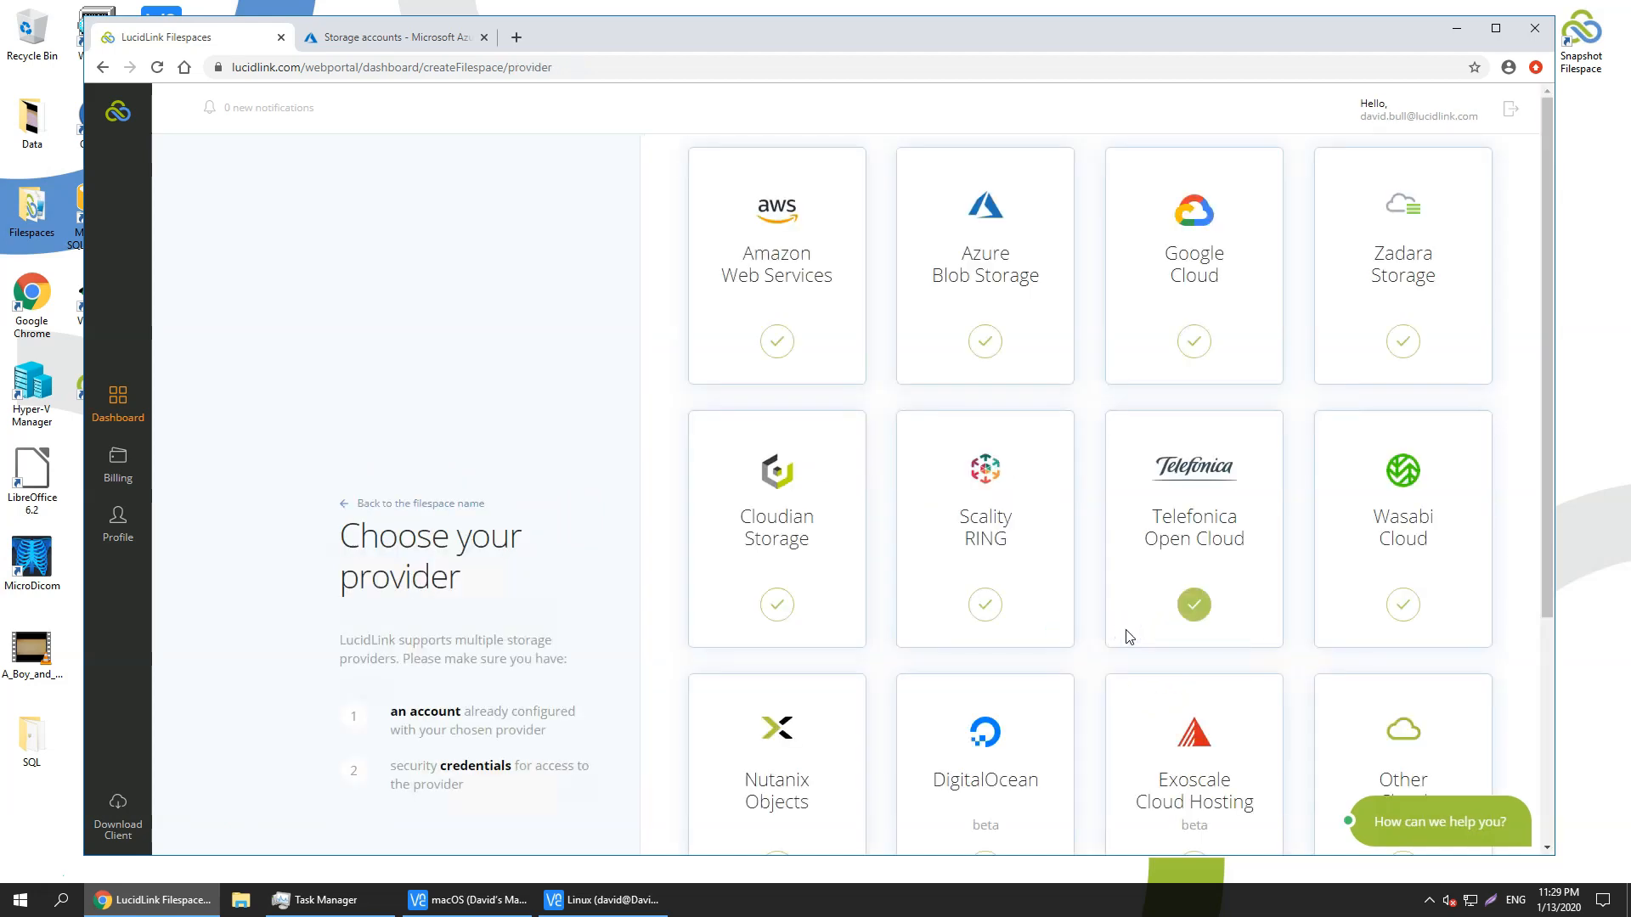
Step: Choose Azure Blob Storage as provider with the France Central region, and create the filespace
click(1051, 330)
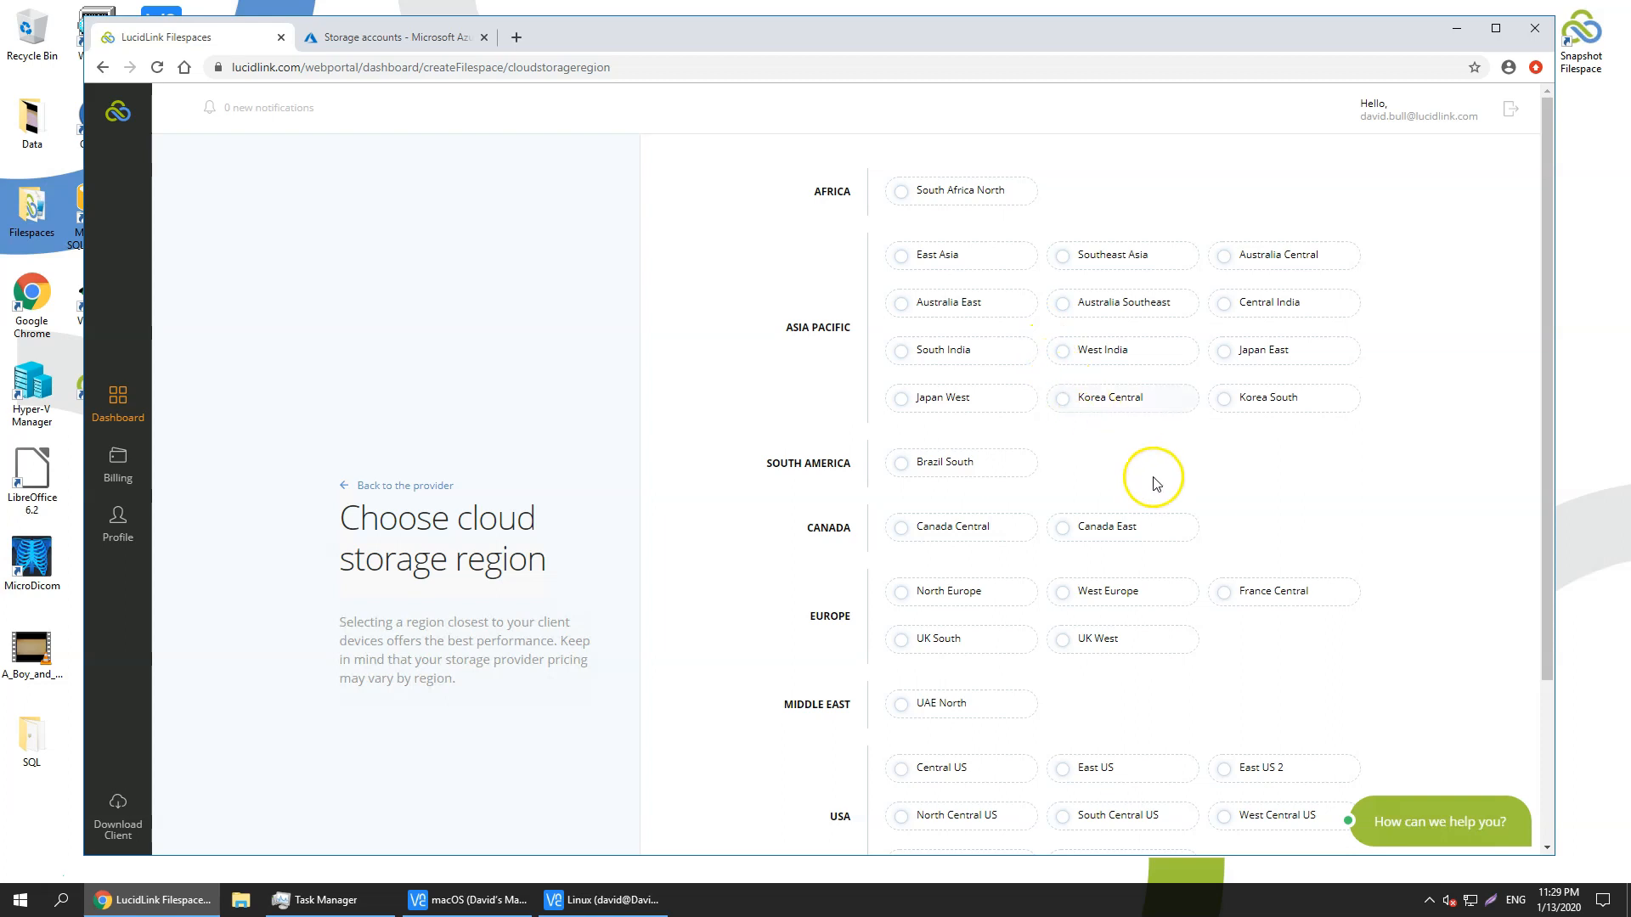
click(1227, 597)
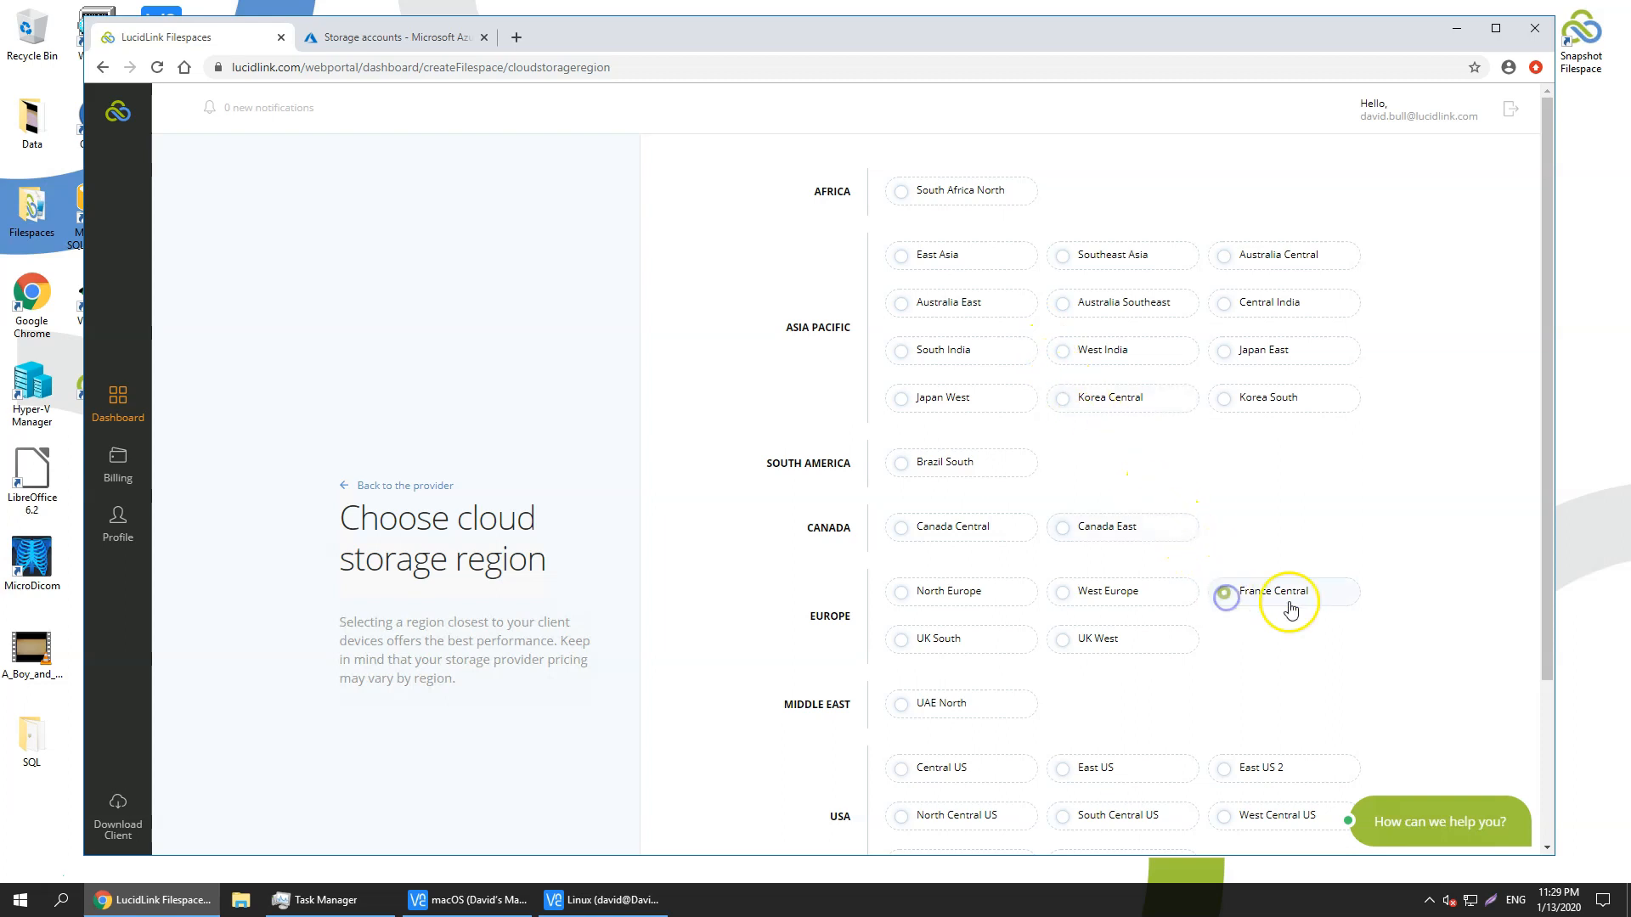
scroll(1548, 544, down, 3)
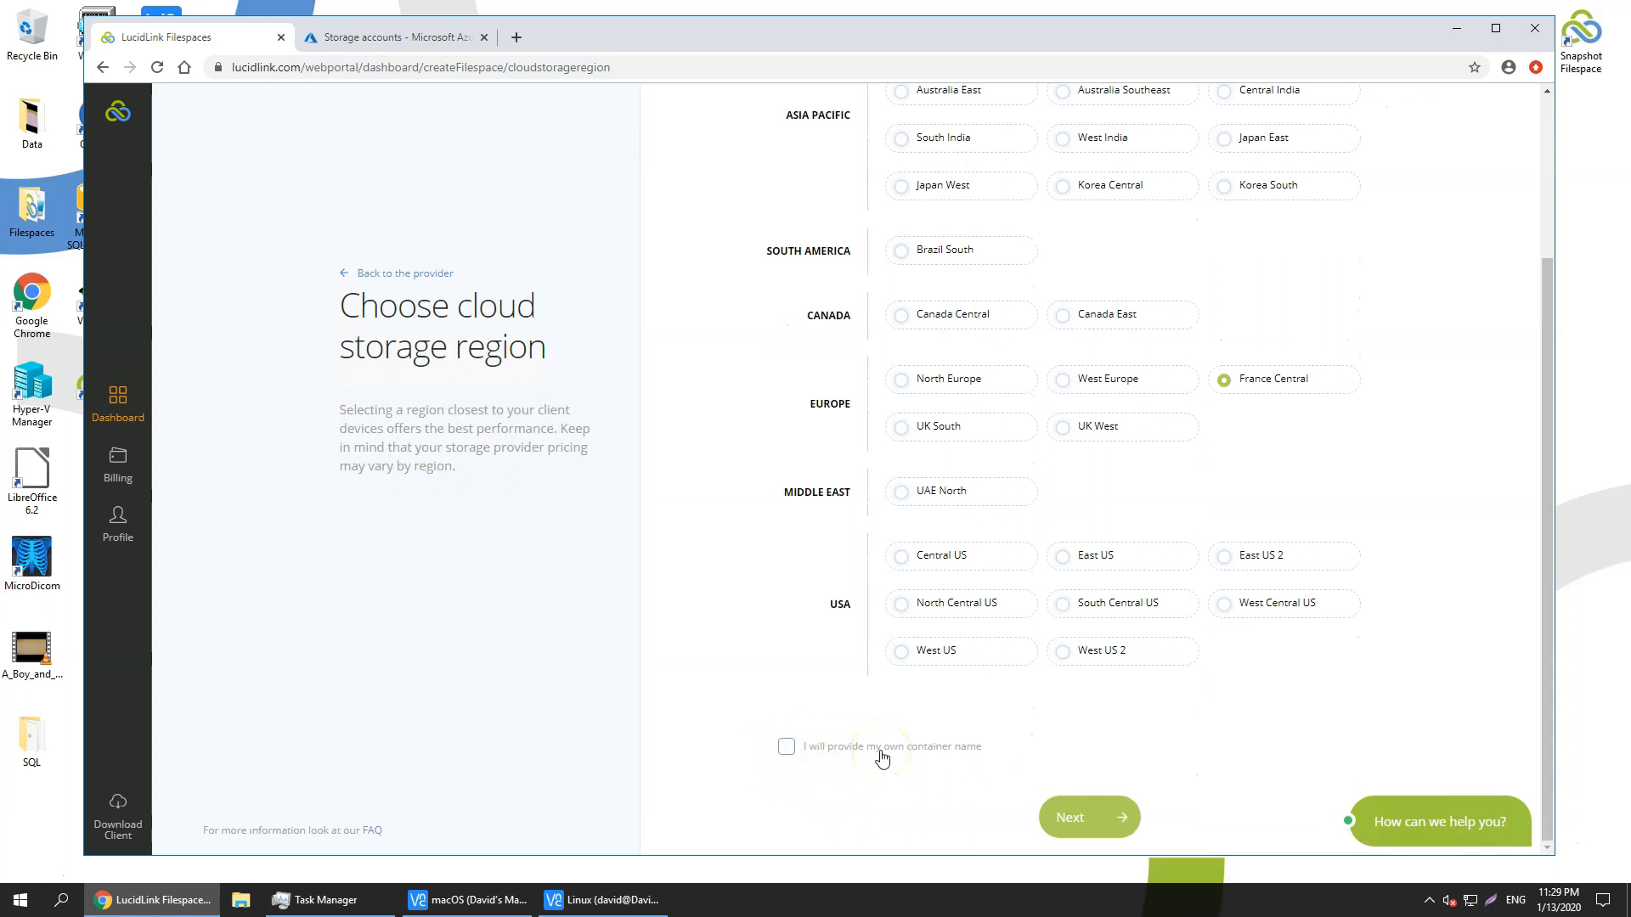
click(1070, 815)
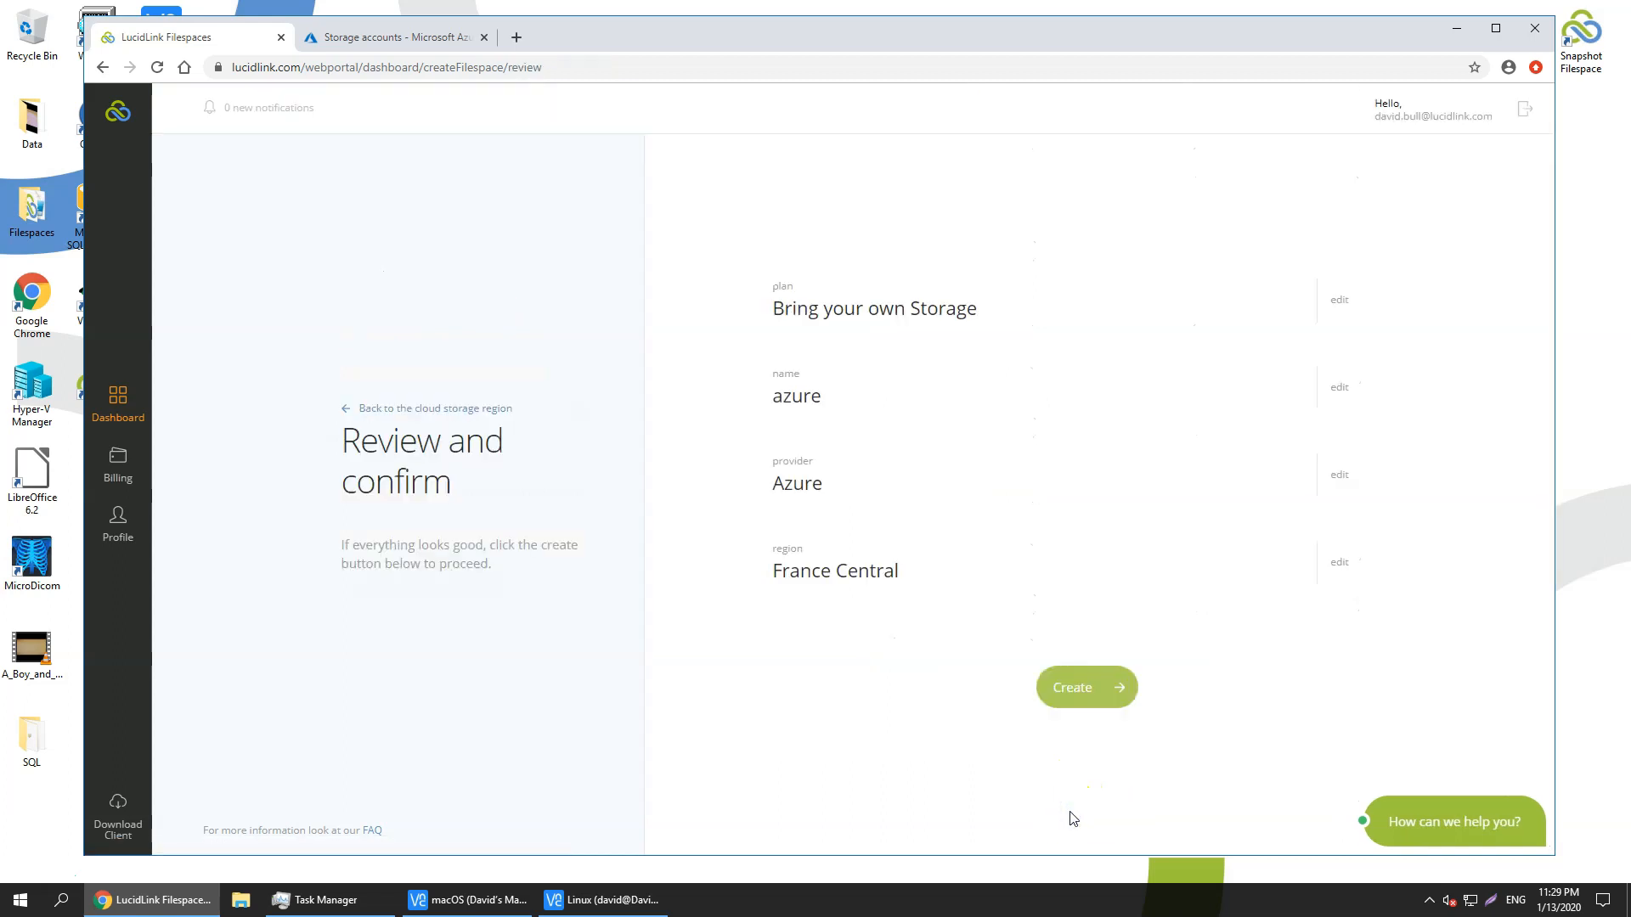
click(1065, 687)
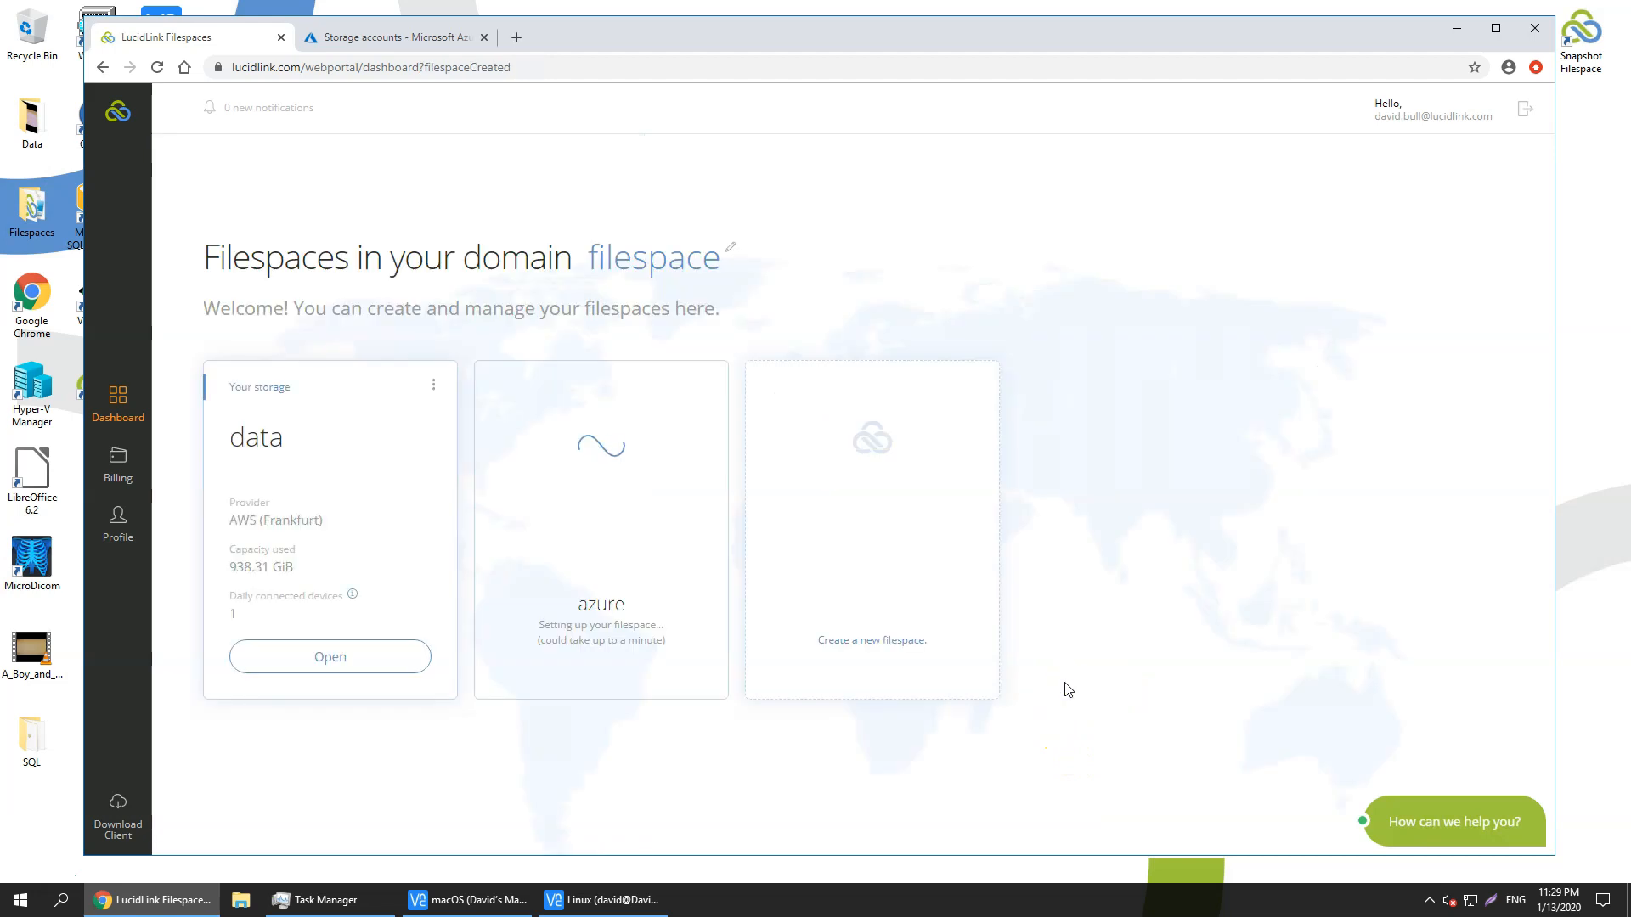
Step: In the Azure portal, start a storage account named lucidlink in resource group lucidlink, located in (Europe) France Central
click(416, 40)
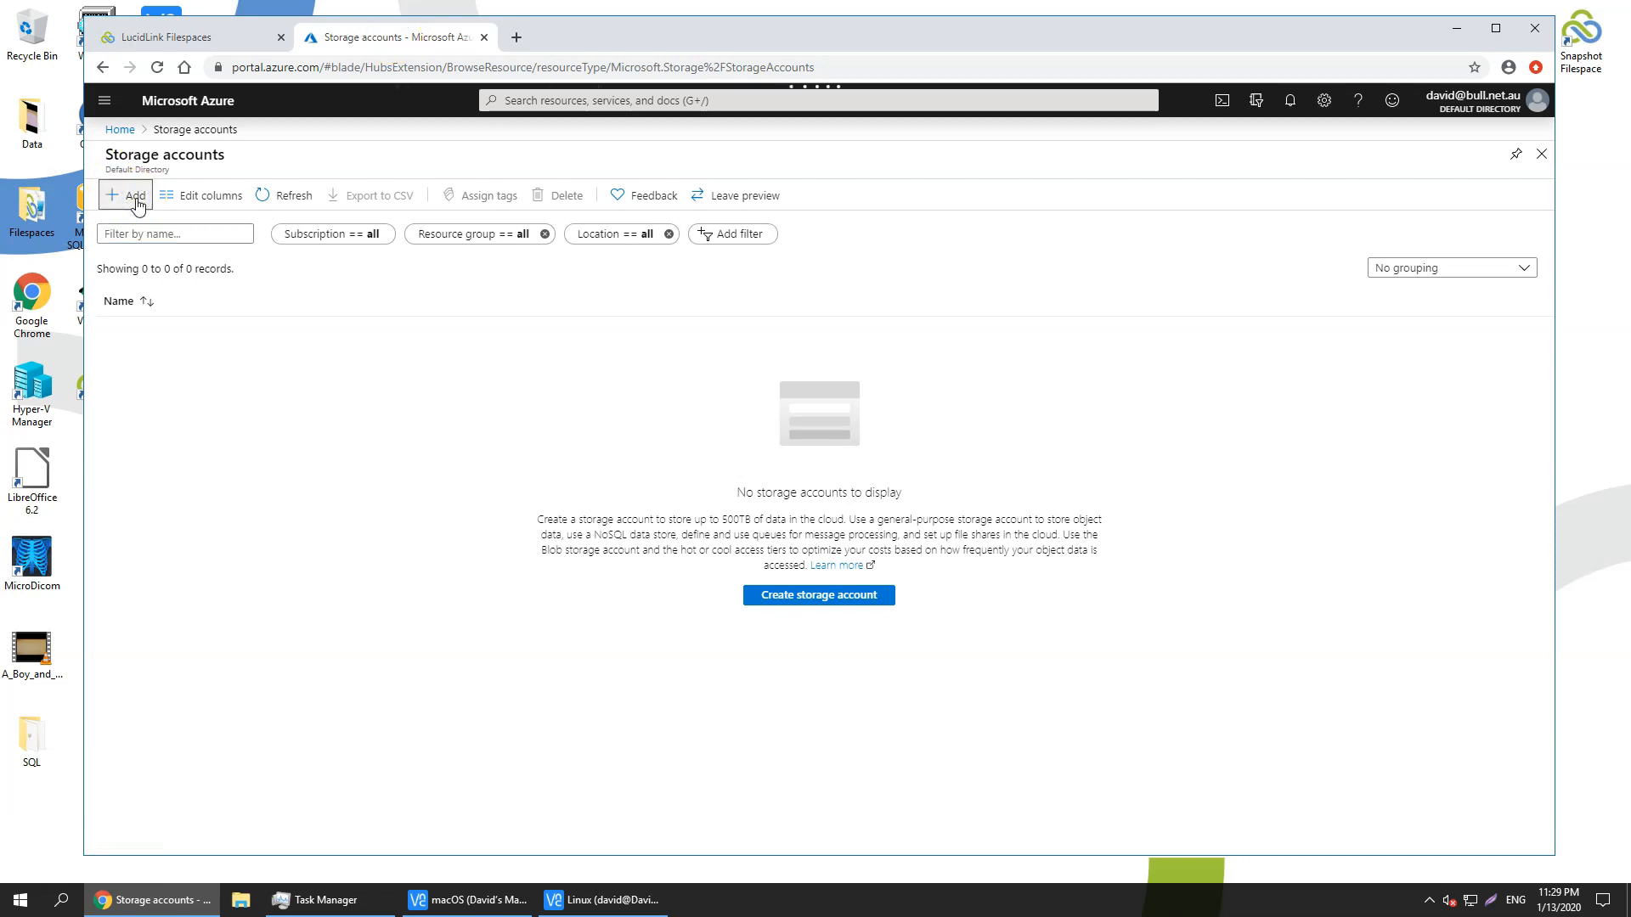
click(136, 197)
click(378, 425)
click(373, 456)
click(348, 549)
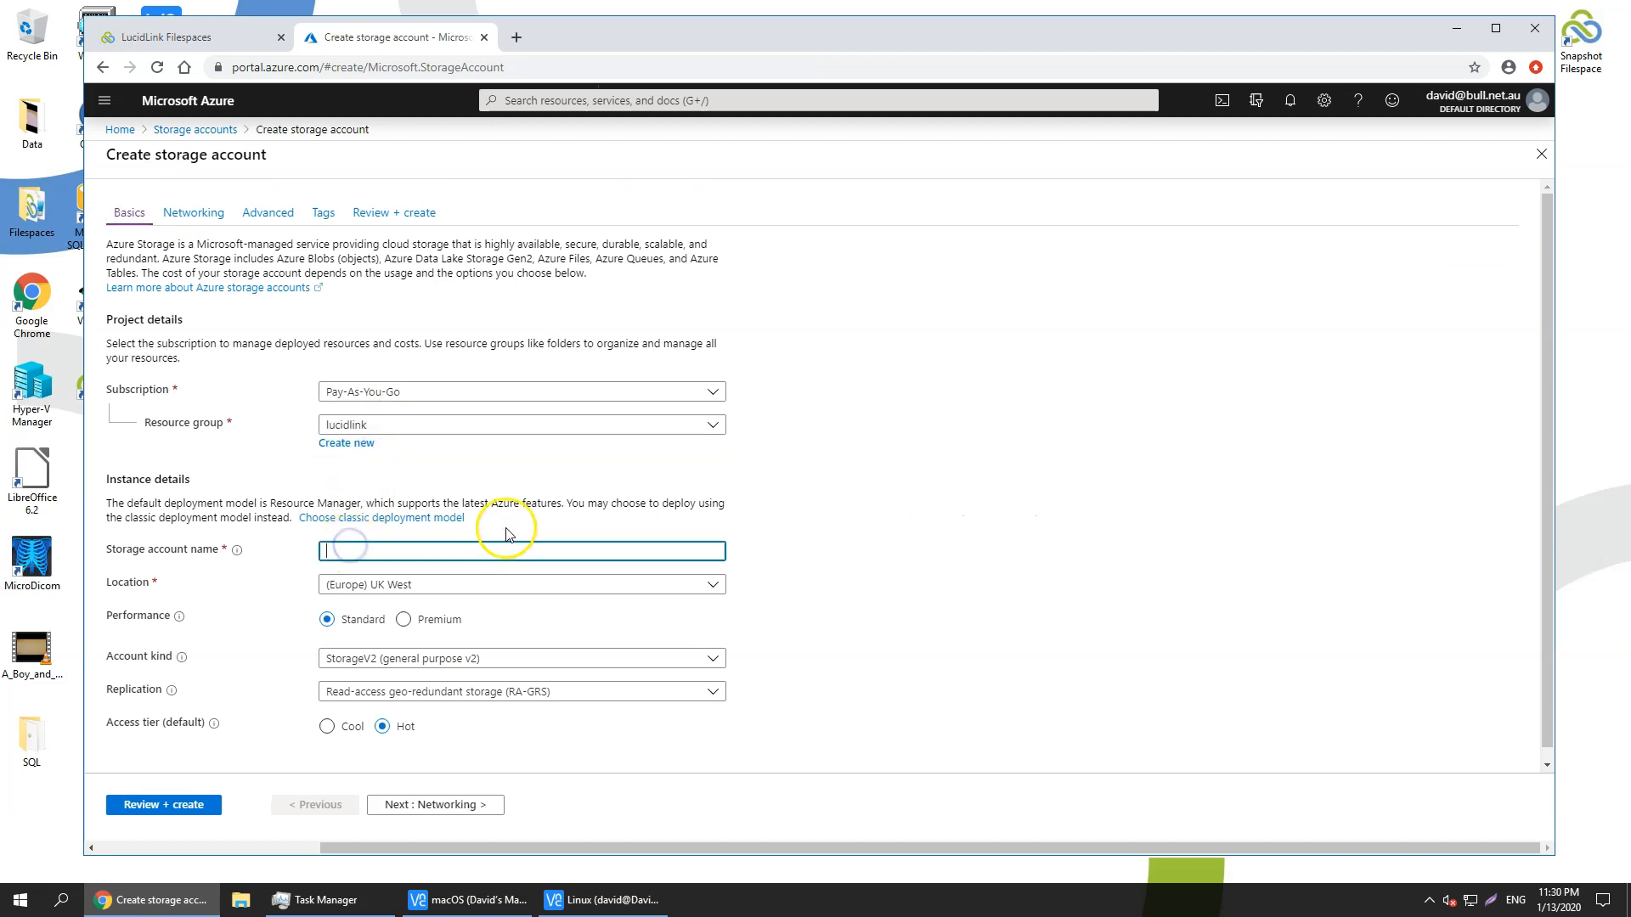
text(lucidlink)
click(539, 585)
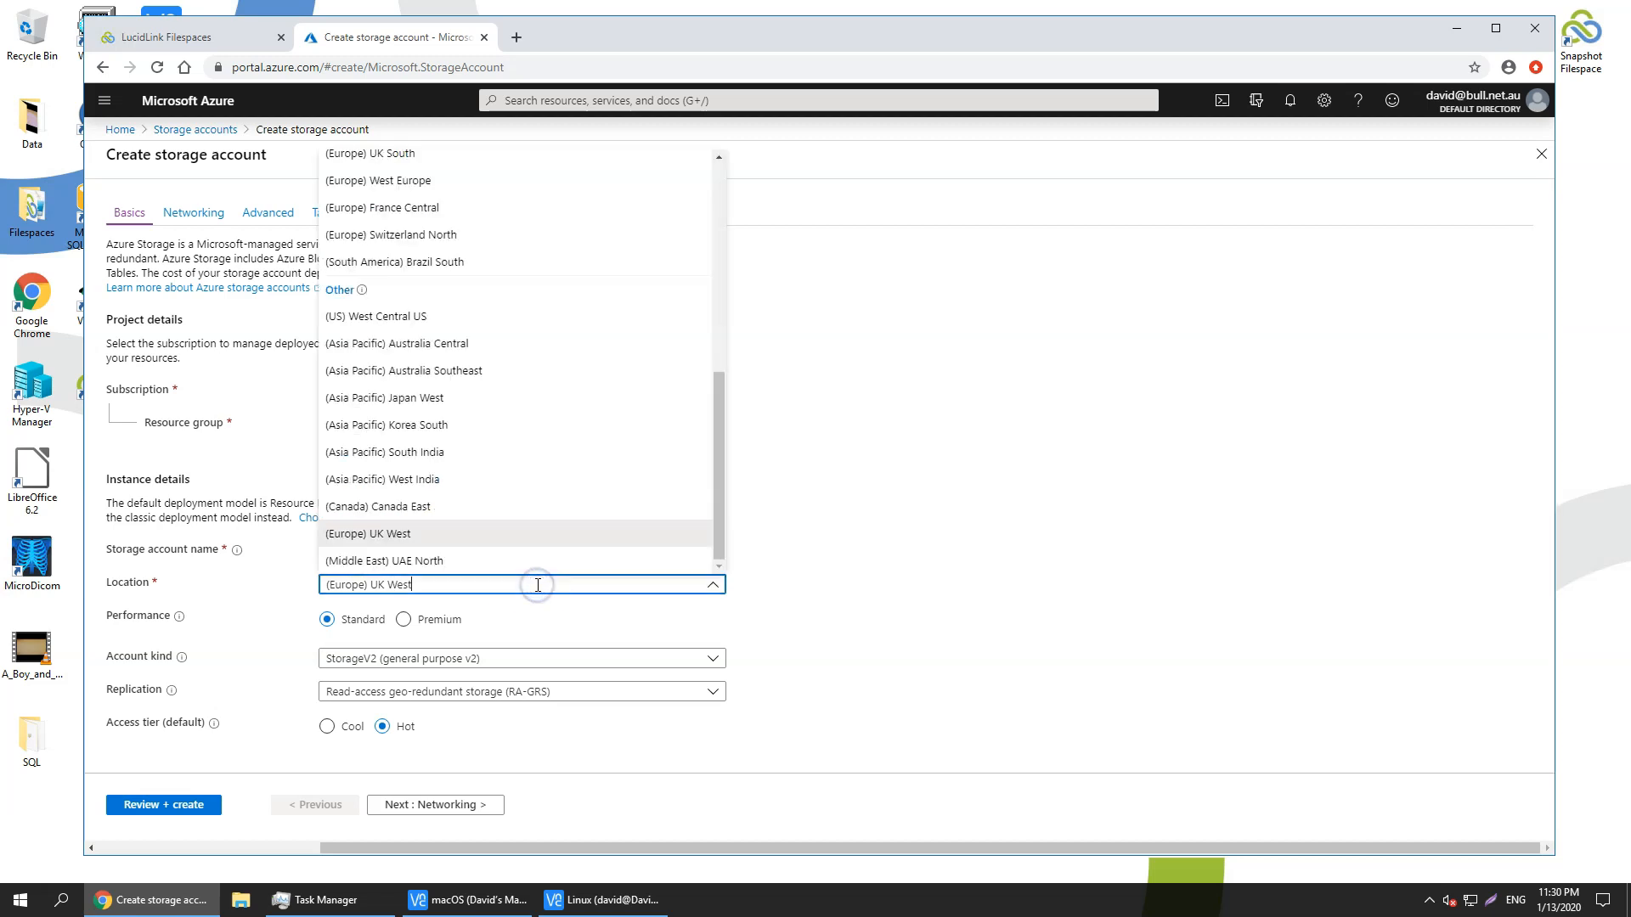
click(409, 209)
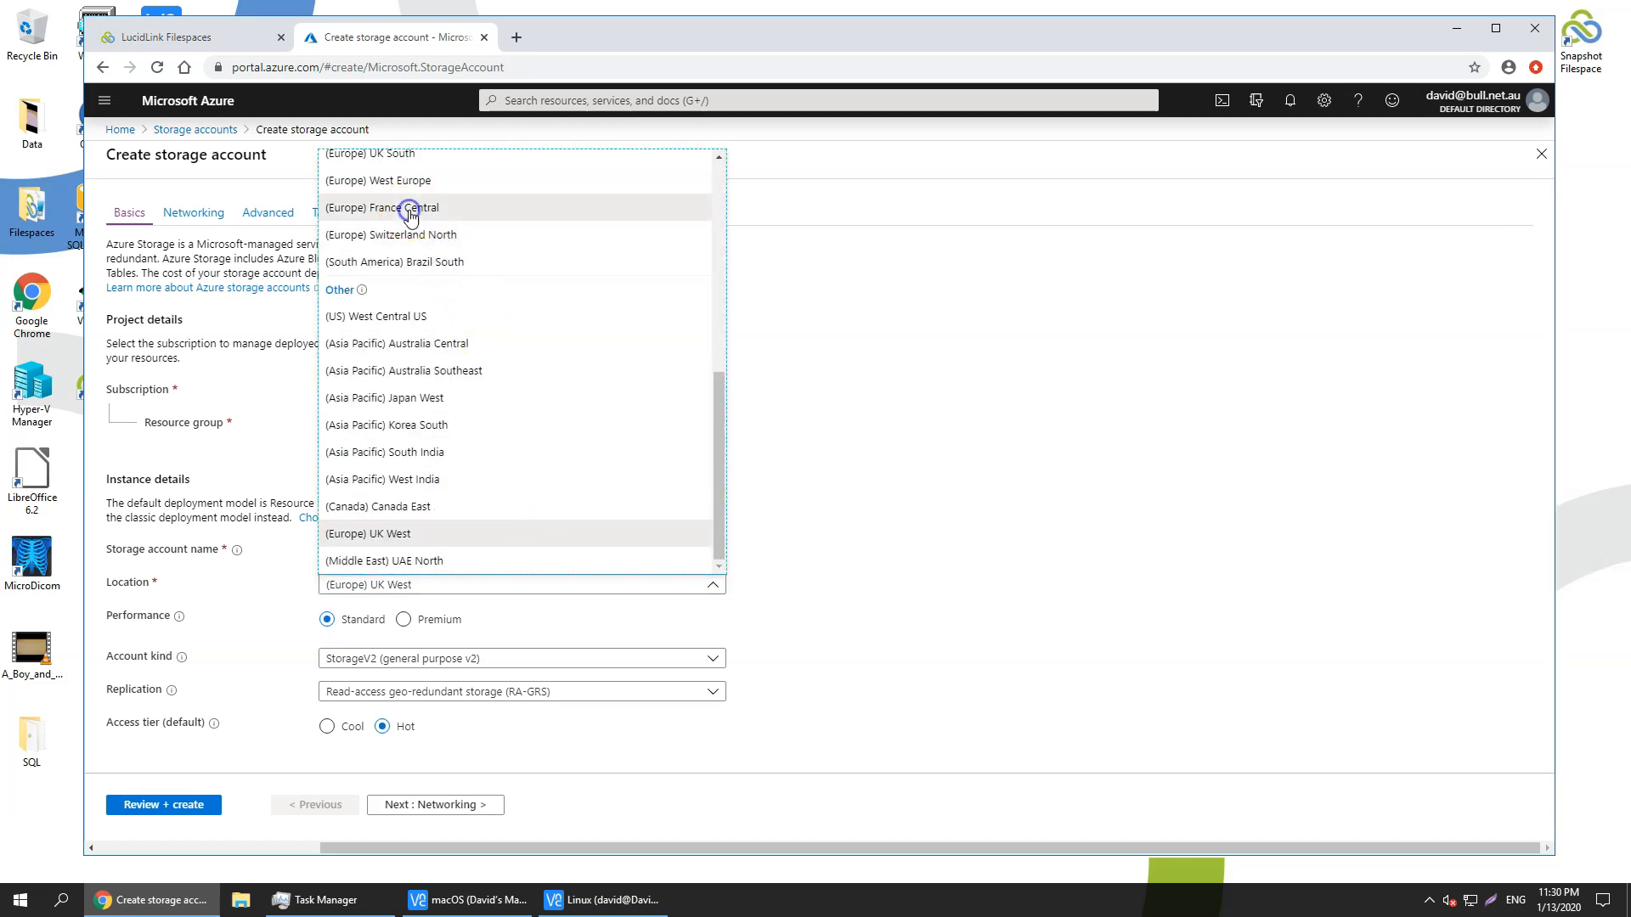
Step: Set the account kind to BlobStorage and replication to Locally-redundant storage (LRS), and create the storage account
click(472, 660)
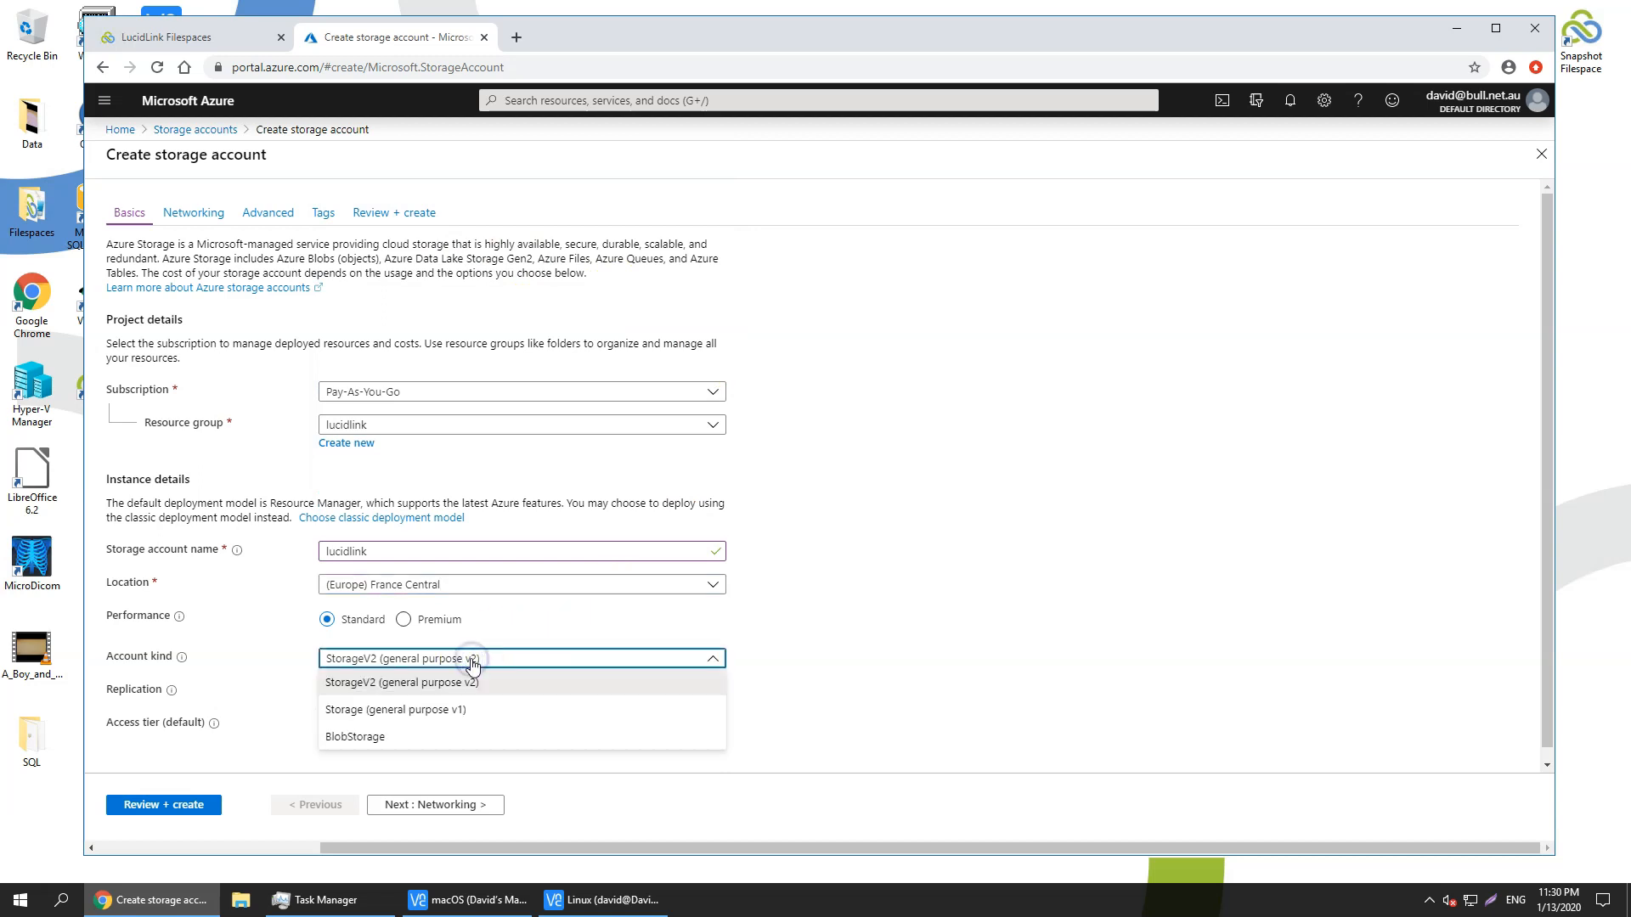
click(374, 737)
click(393, 690)
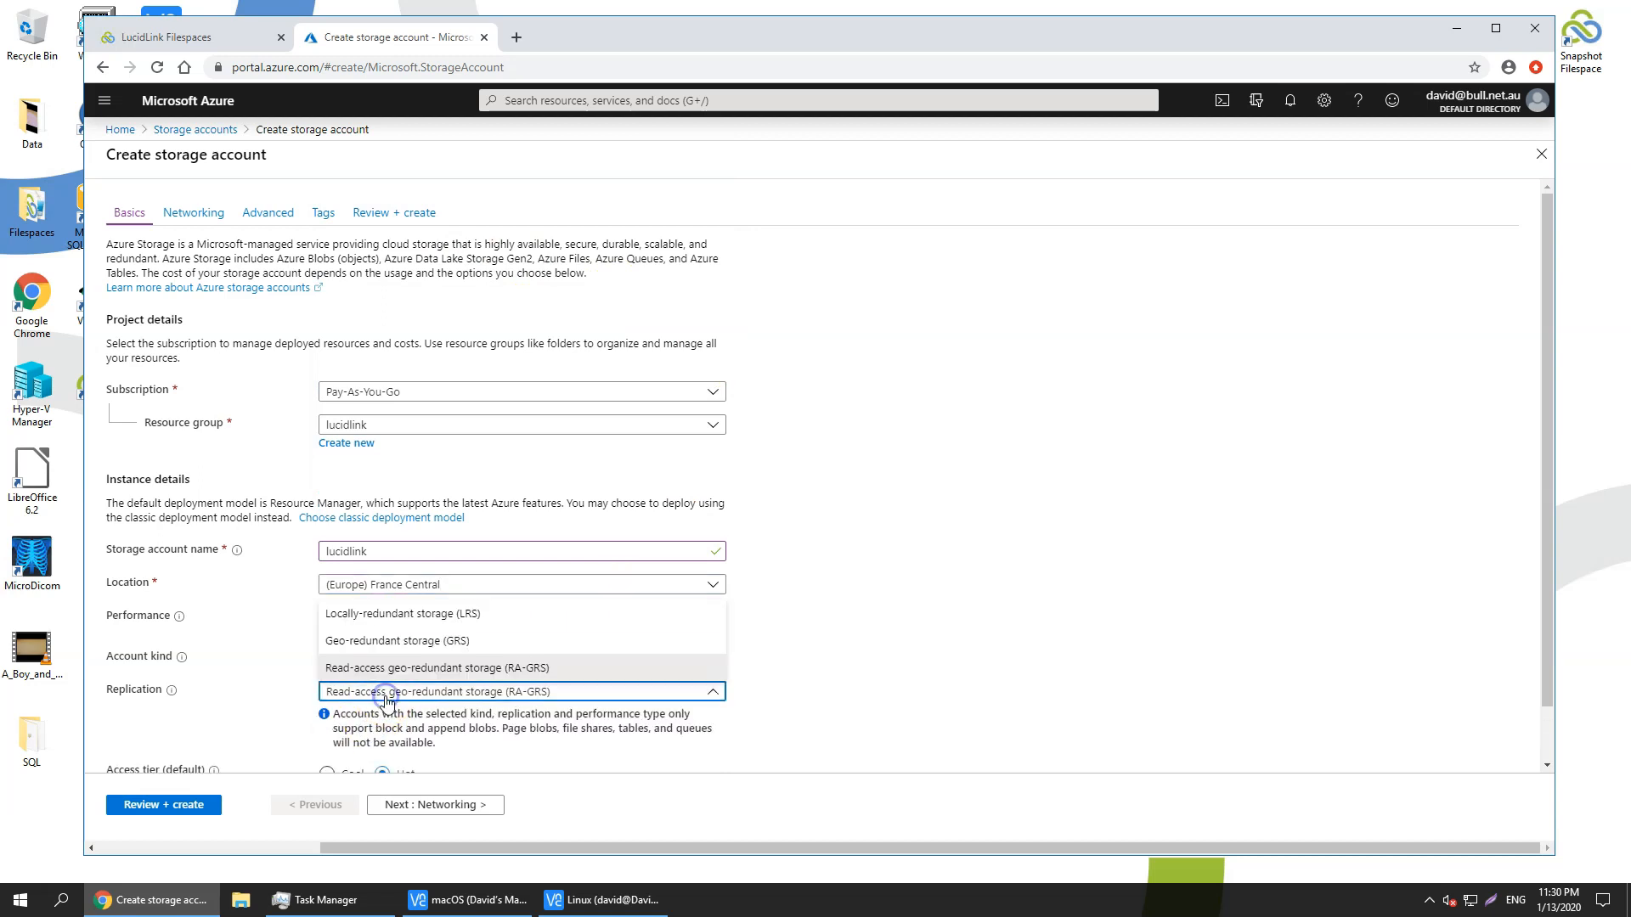
click(390, 624)
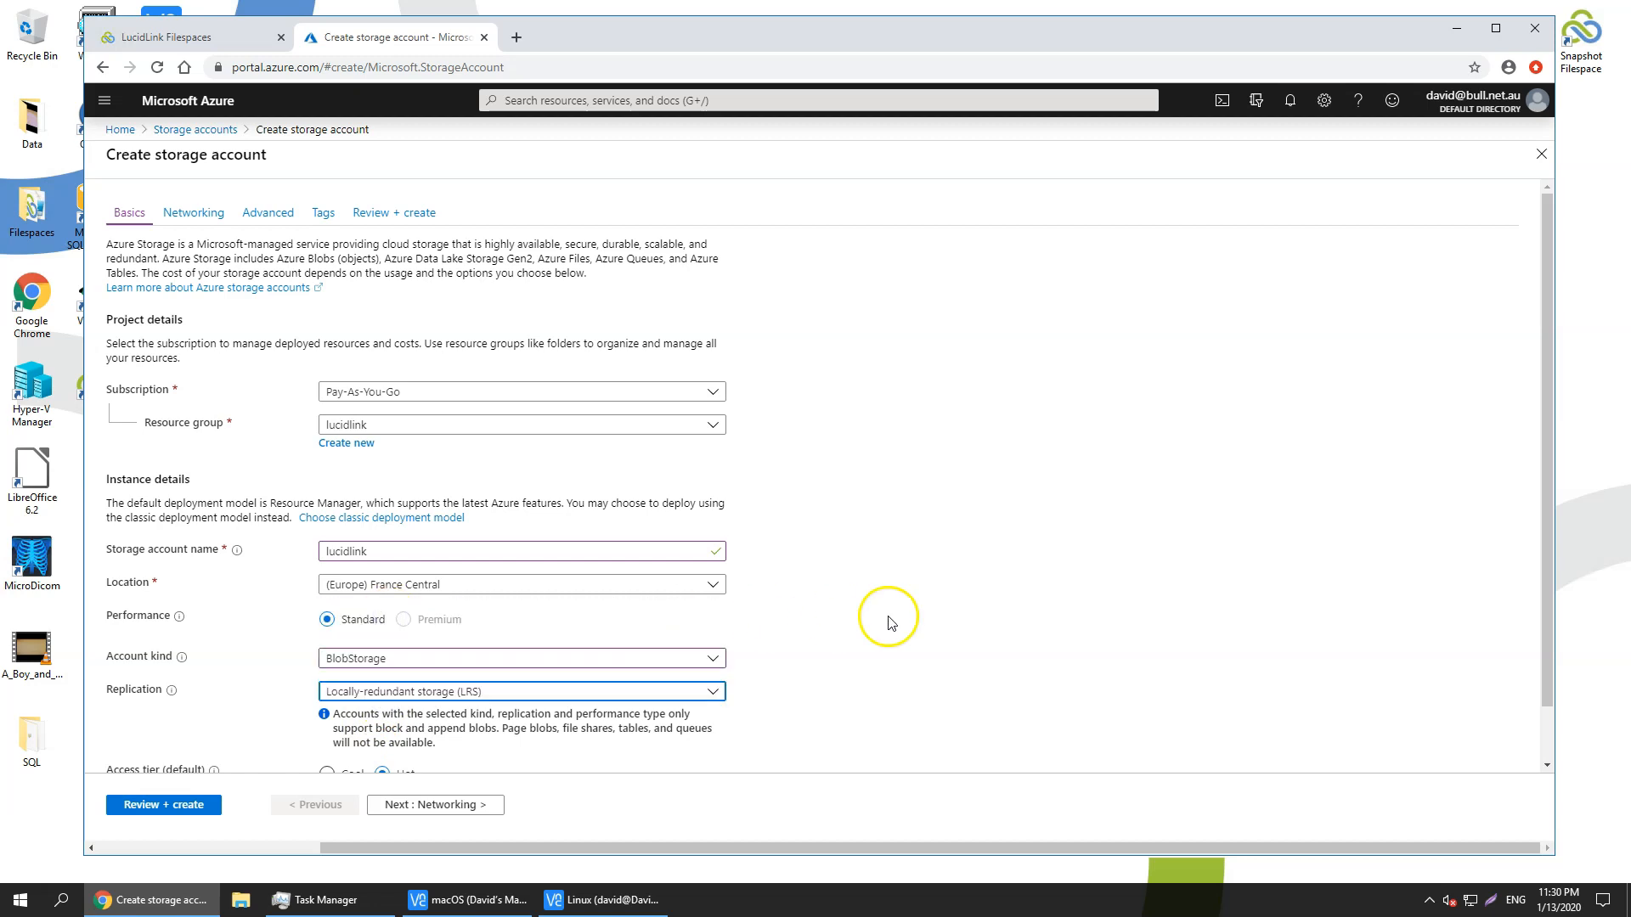
scroll(889, 623, down, 1)
click(166, 805)
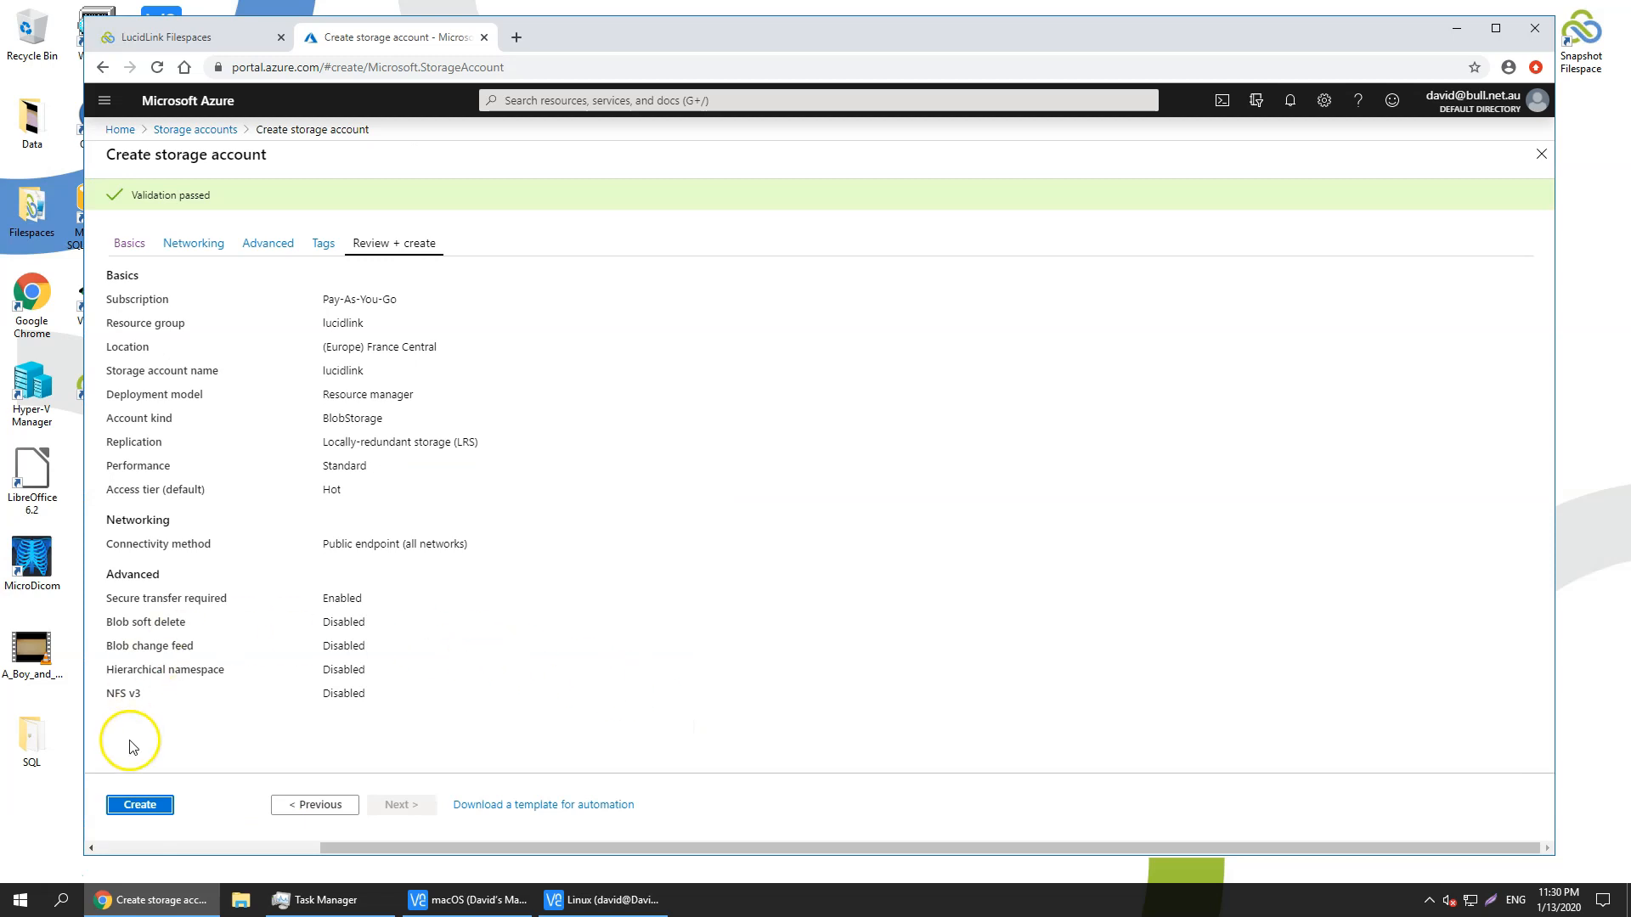
click(140, 807)
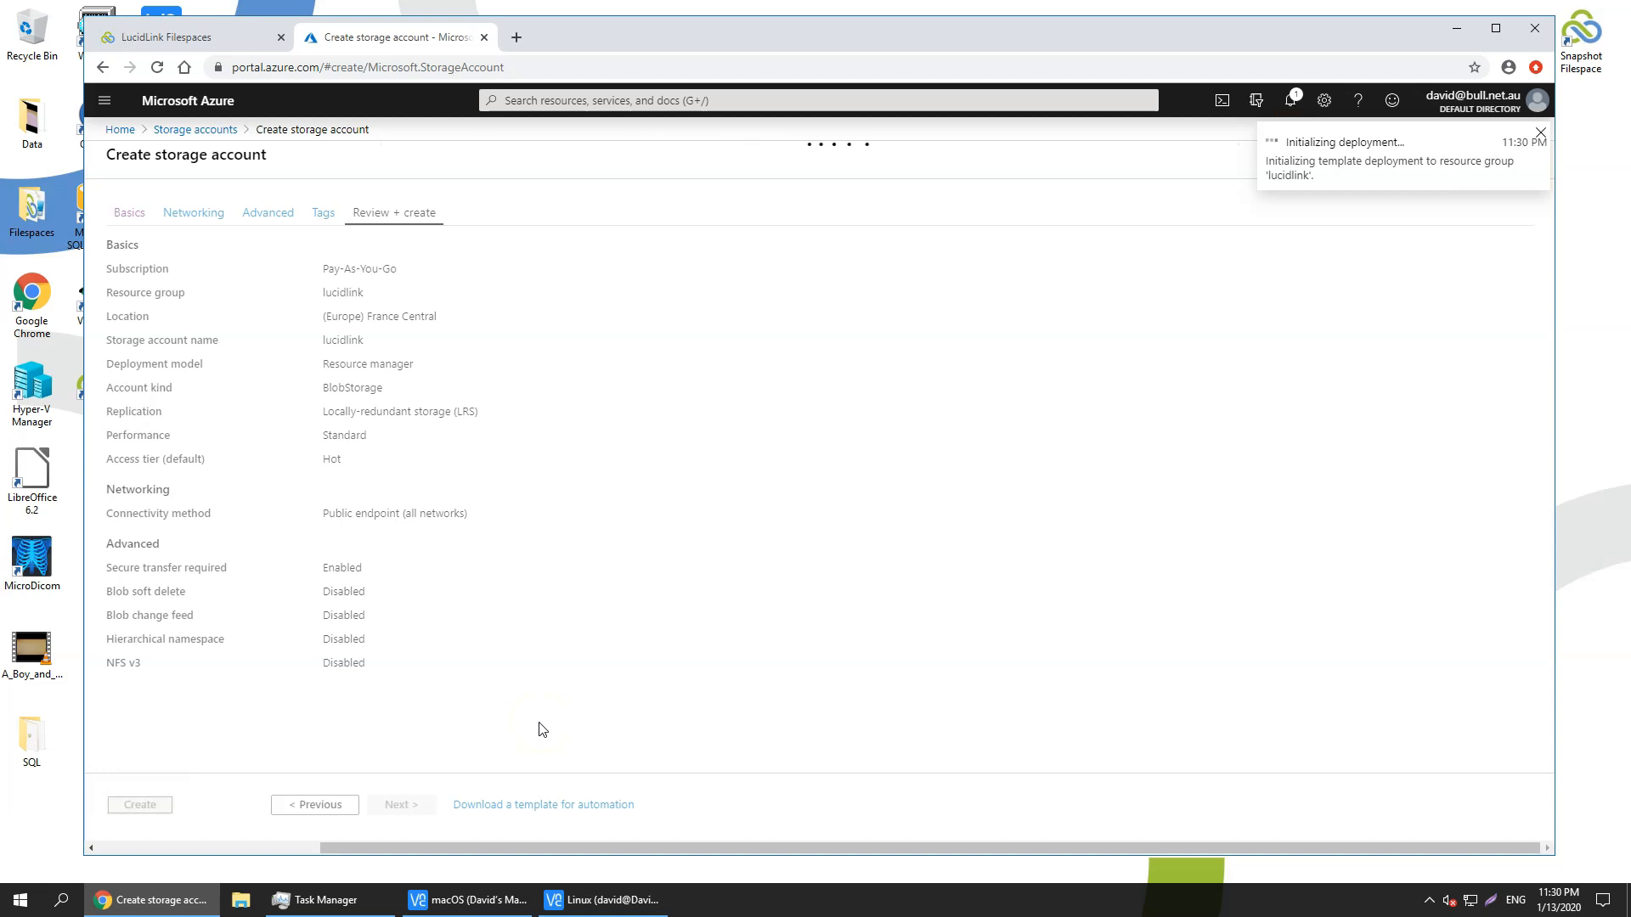
Step: Back in the LucidLink portal, initialize the azure filespace, view the client download page, and launch the desktop client
click(182, 46)
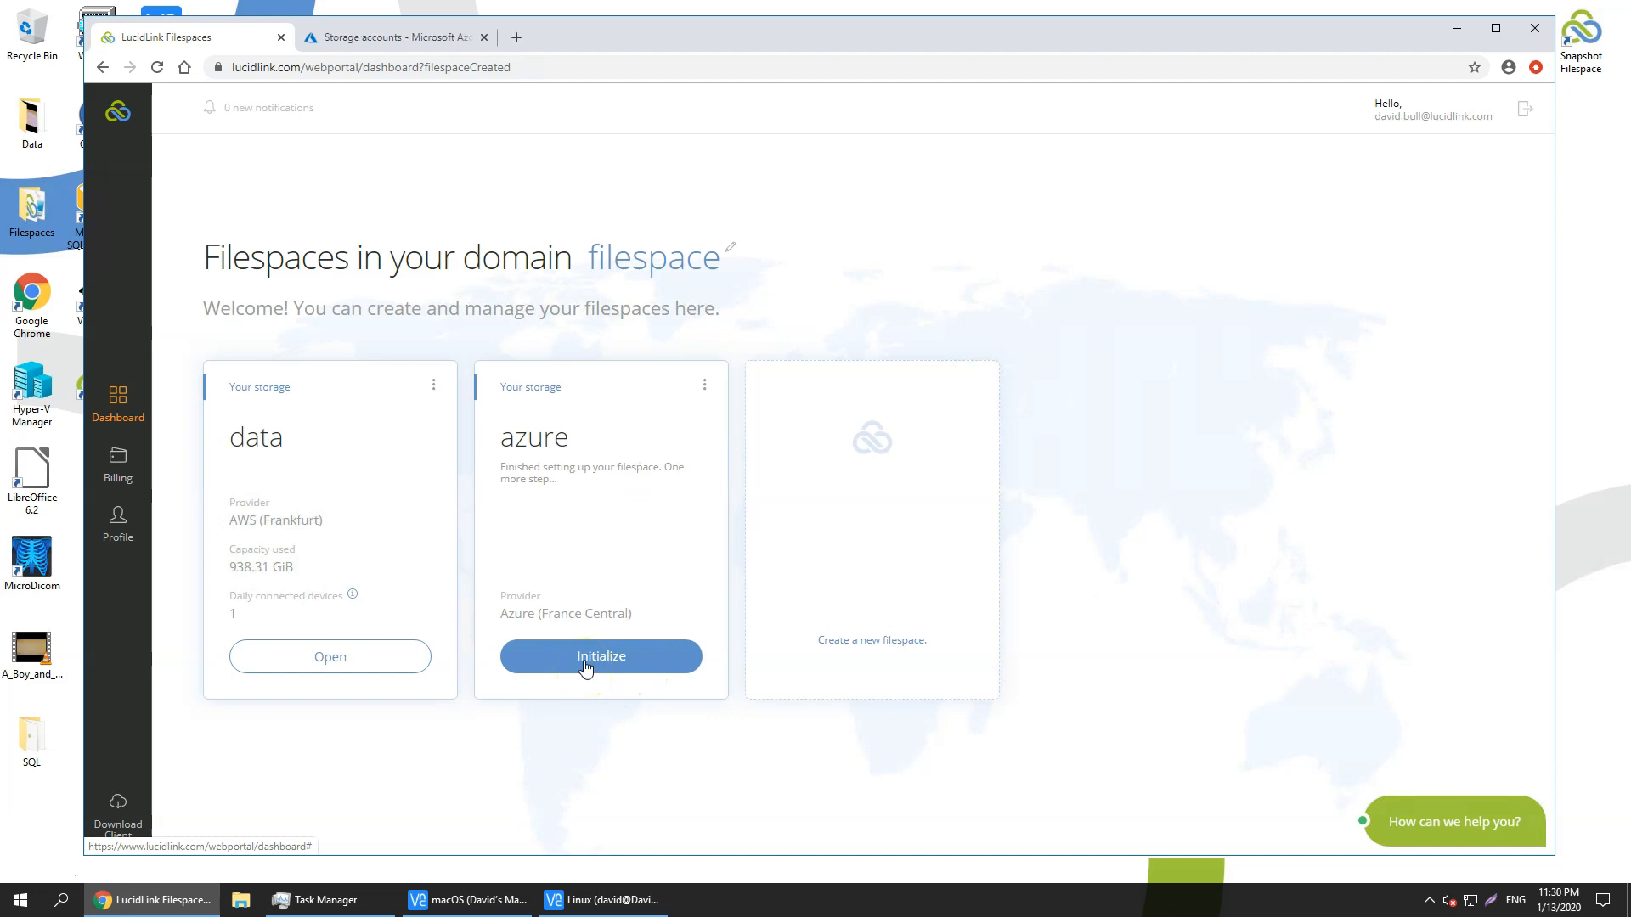
click(584, 664)
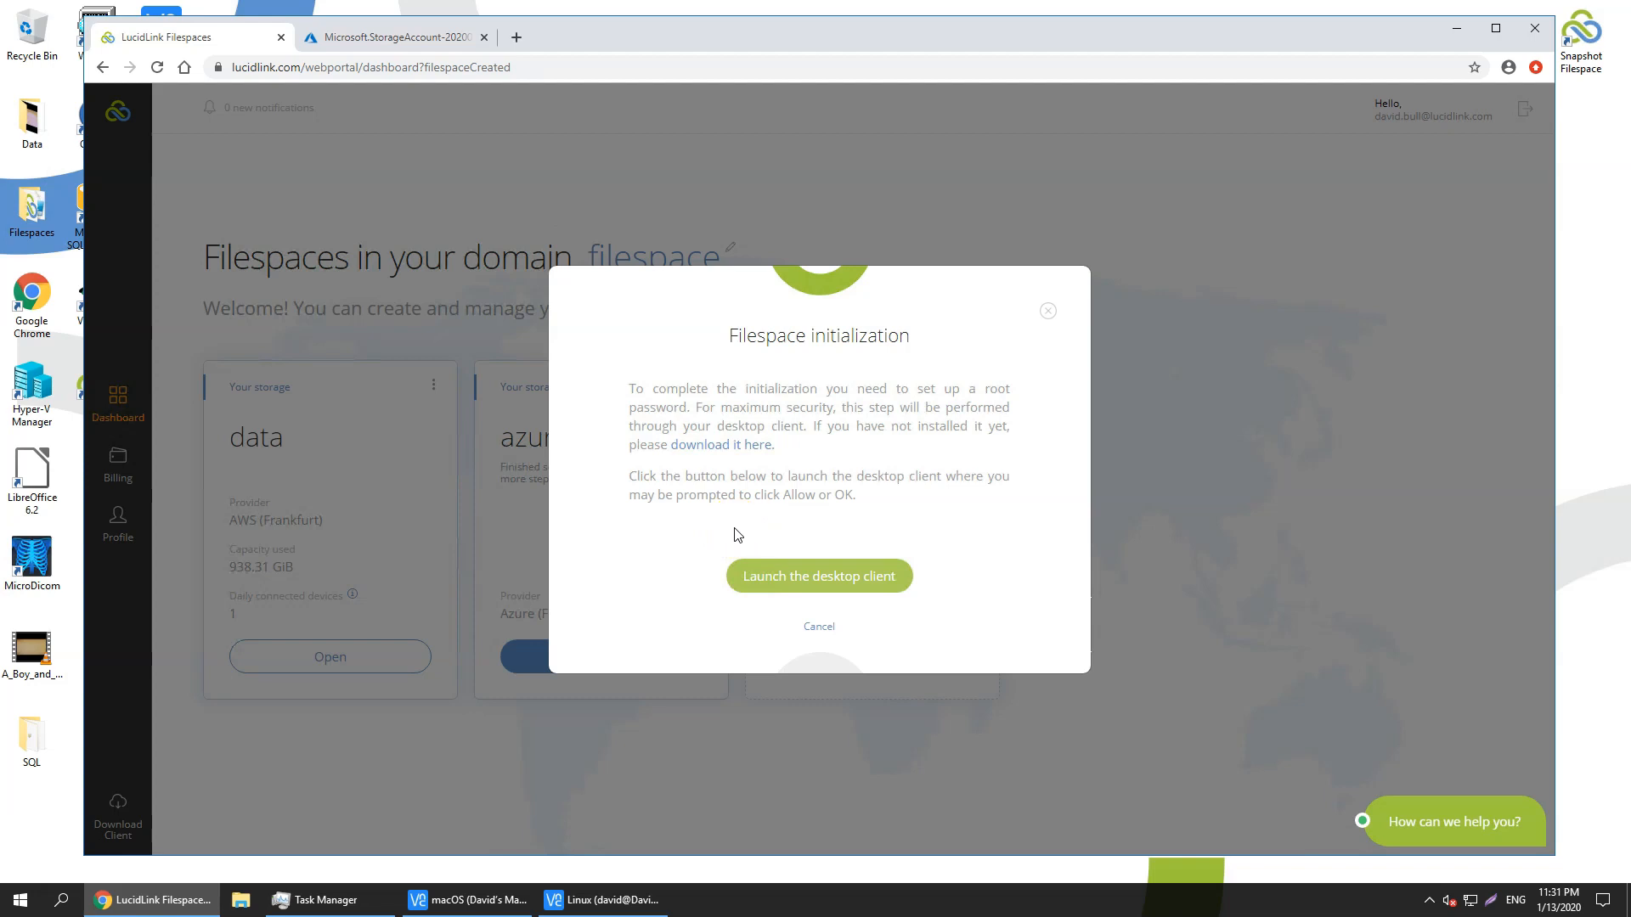
click(729, 444)
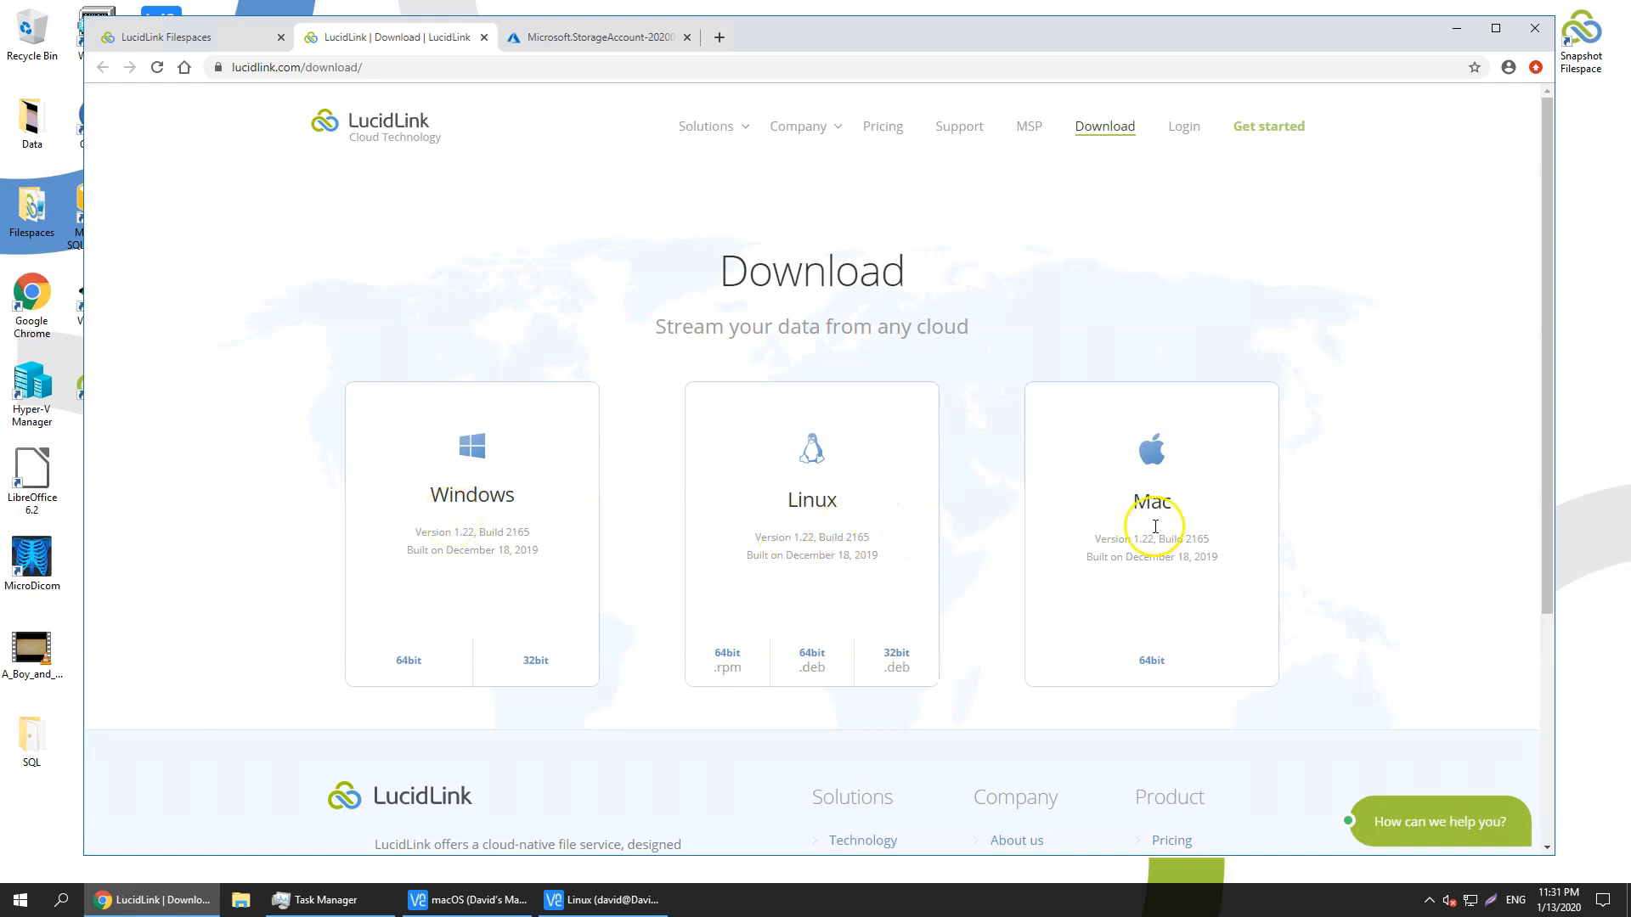
click(484, 38)
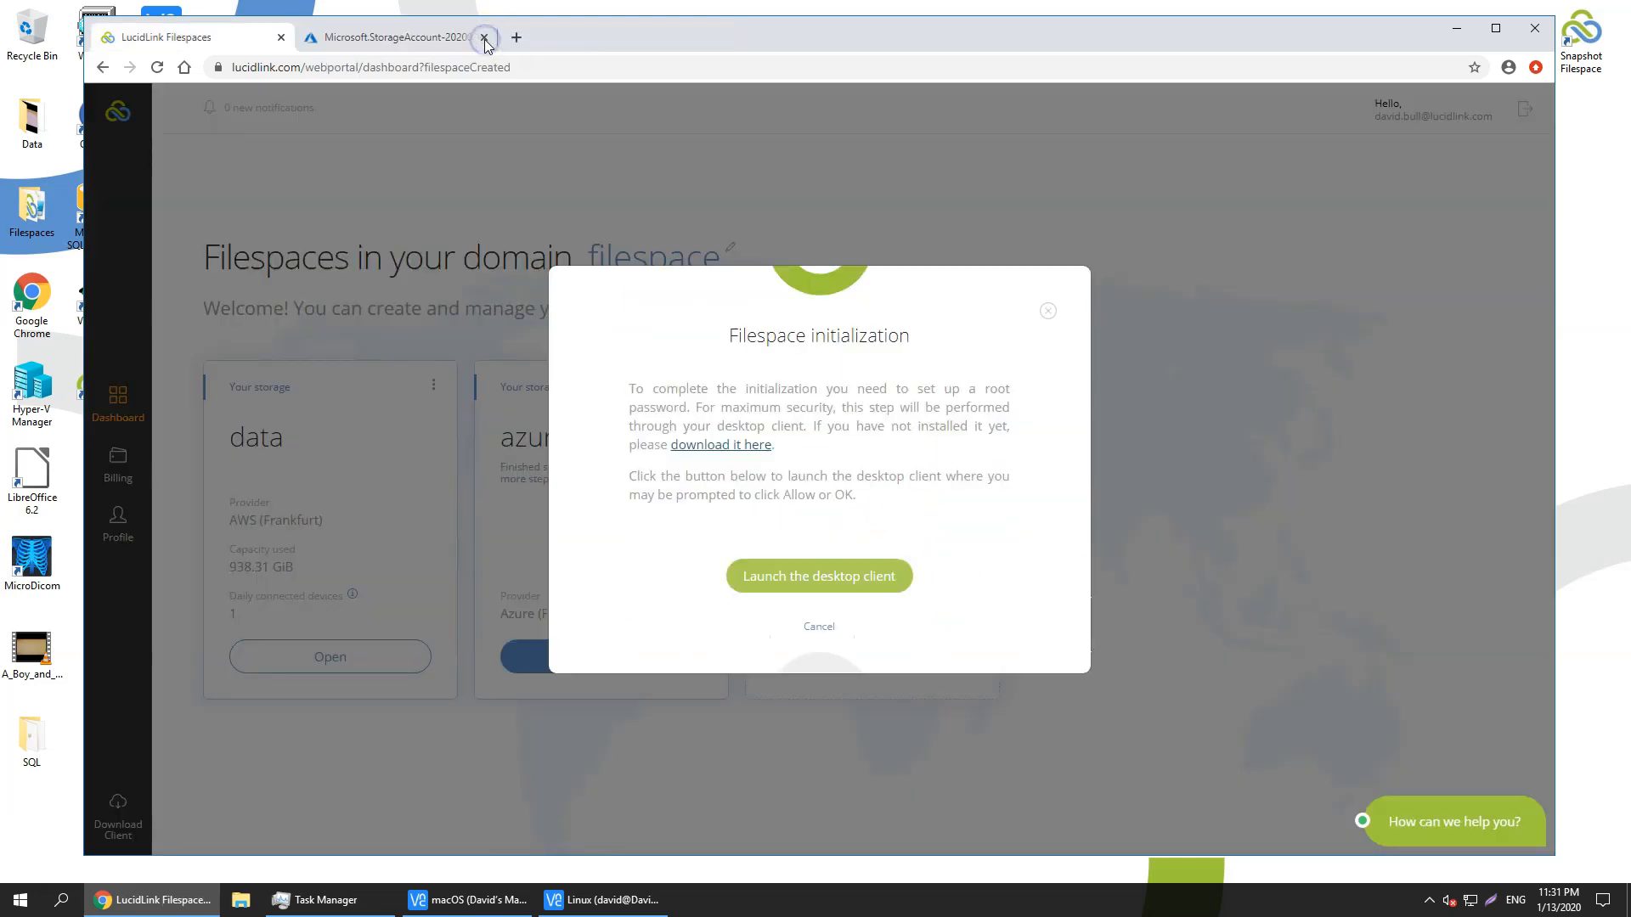
click(852, 577)
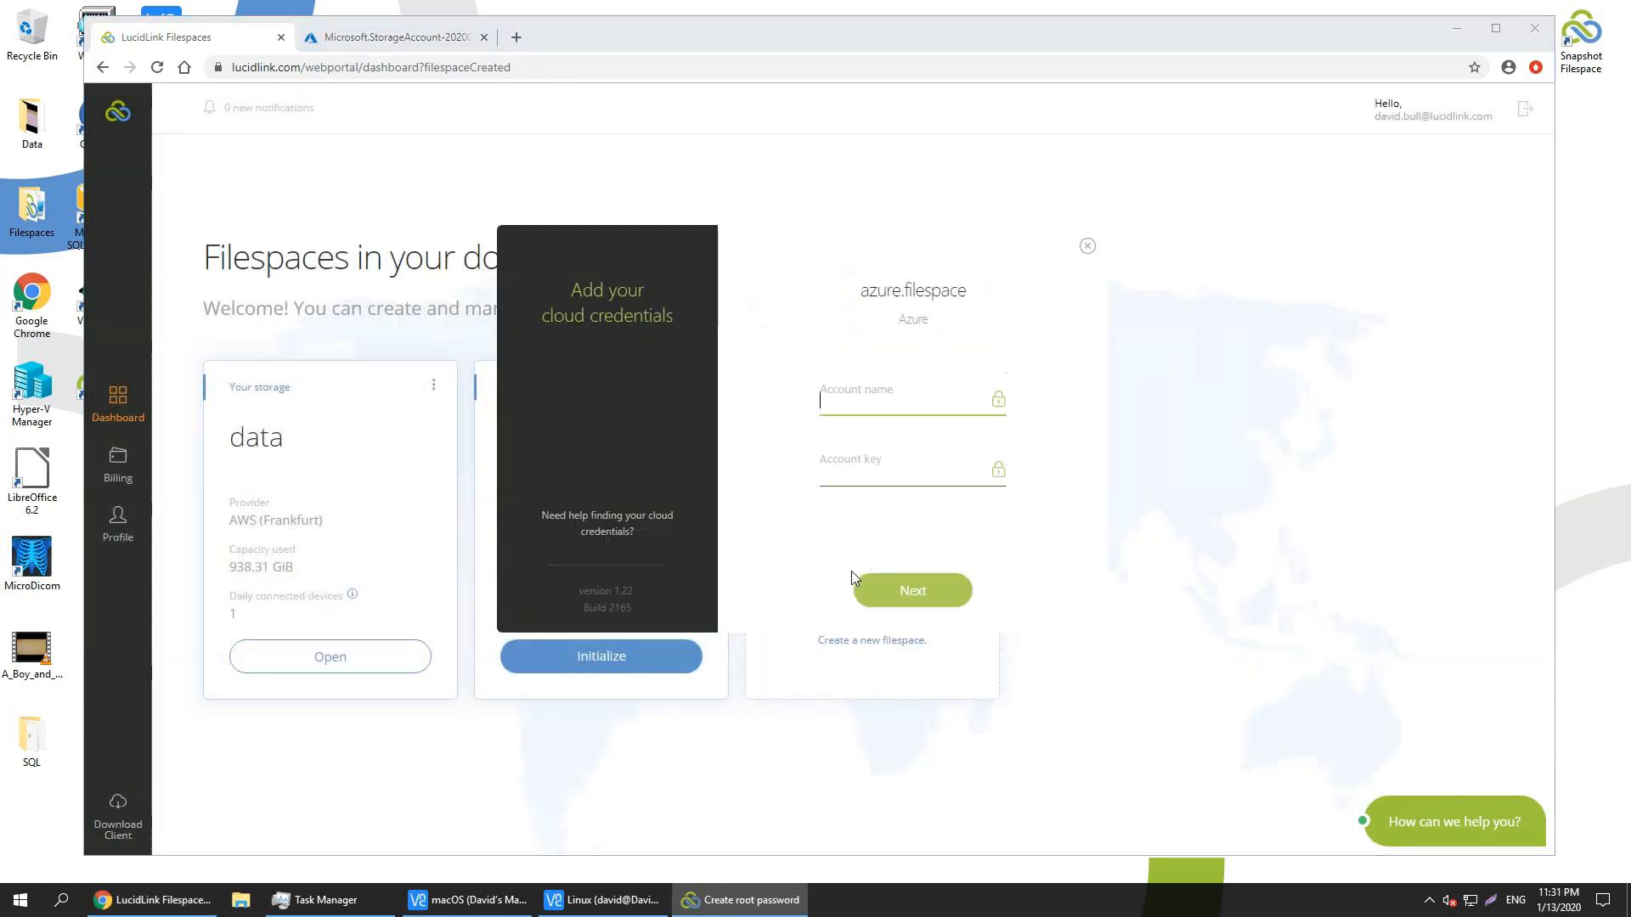
click(826, 412)
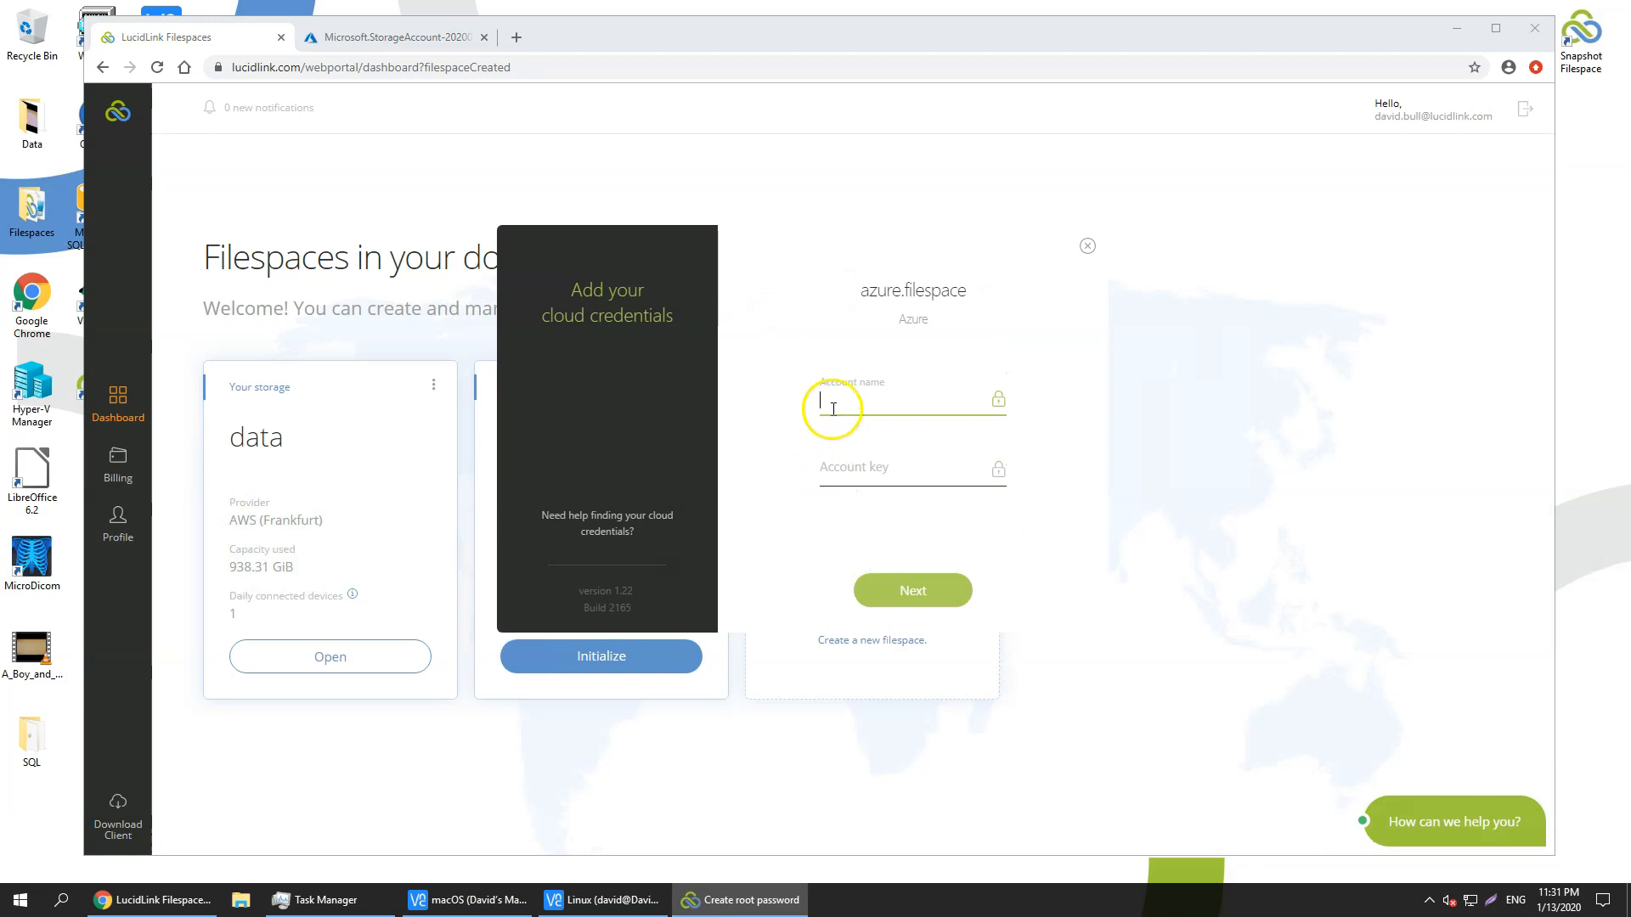
Step: In the Azure portal, open the deployed lucidlink storage account's access keys and copy the key under key1
click(375, 34)
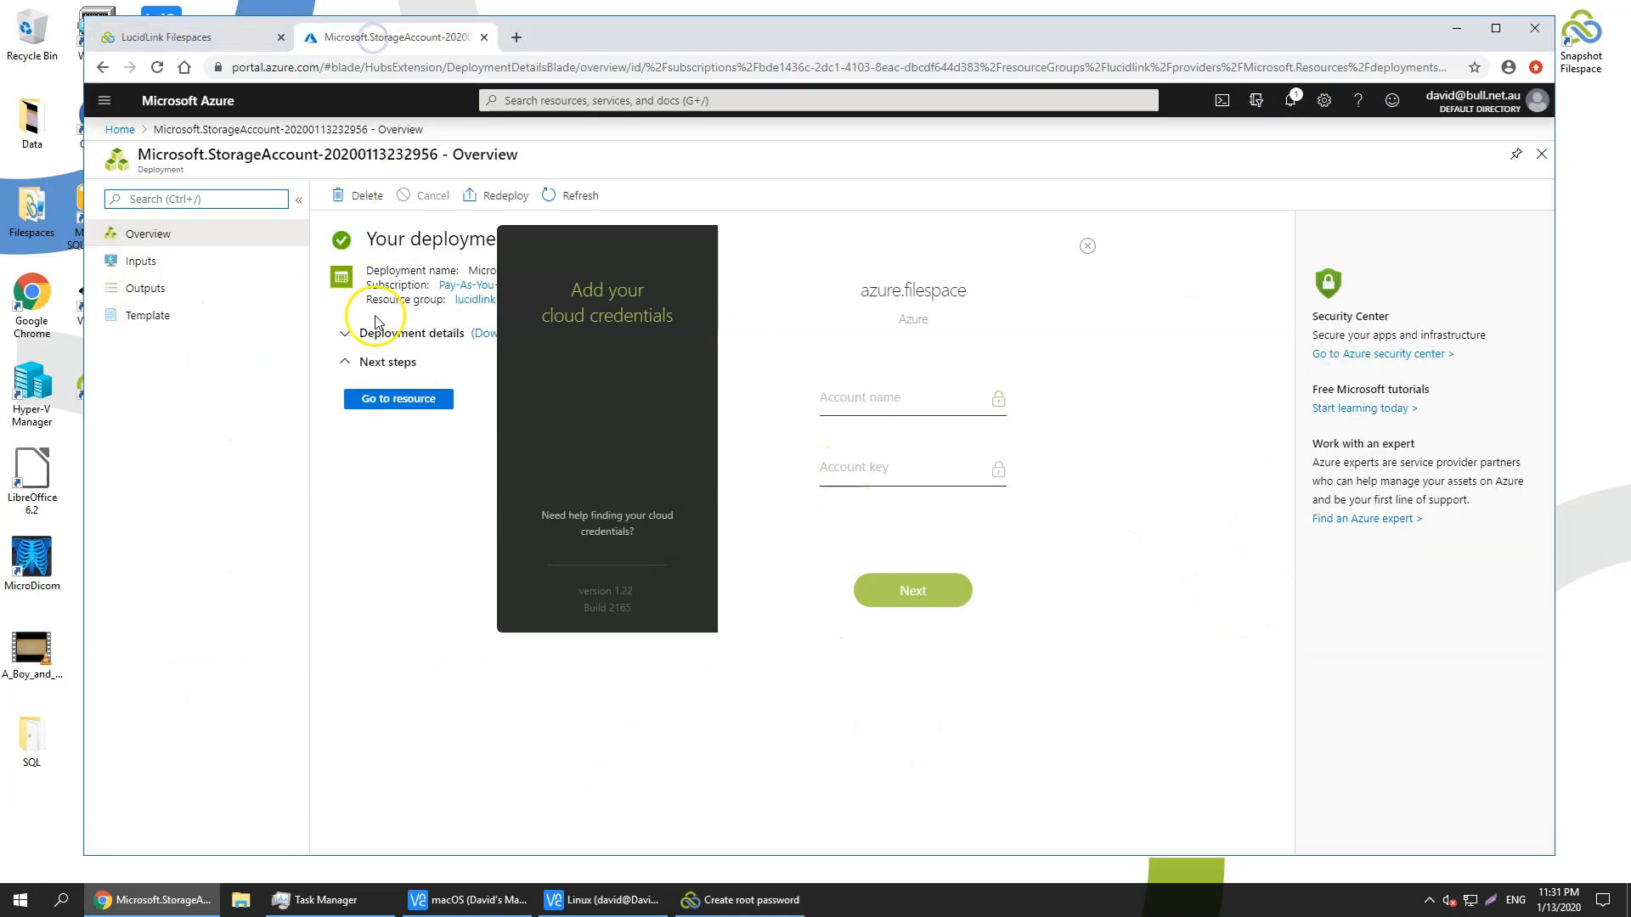
click(389, 399)
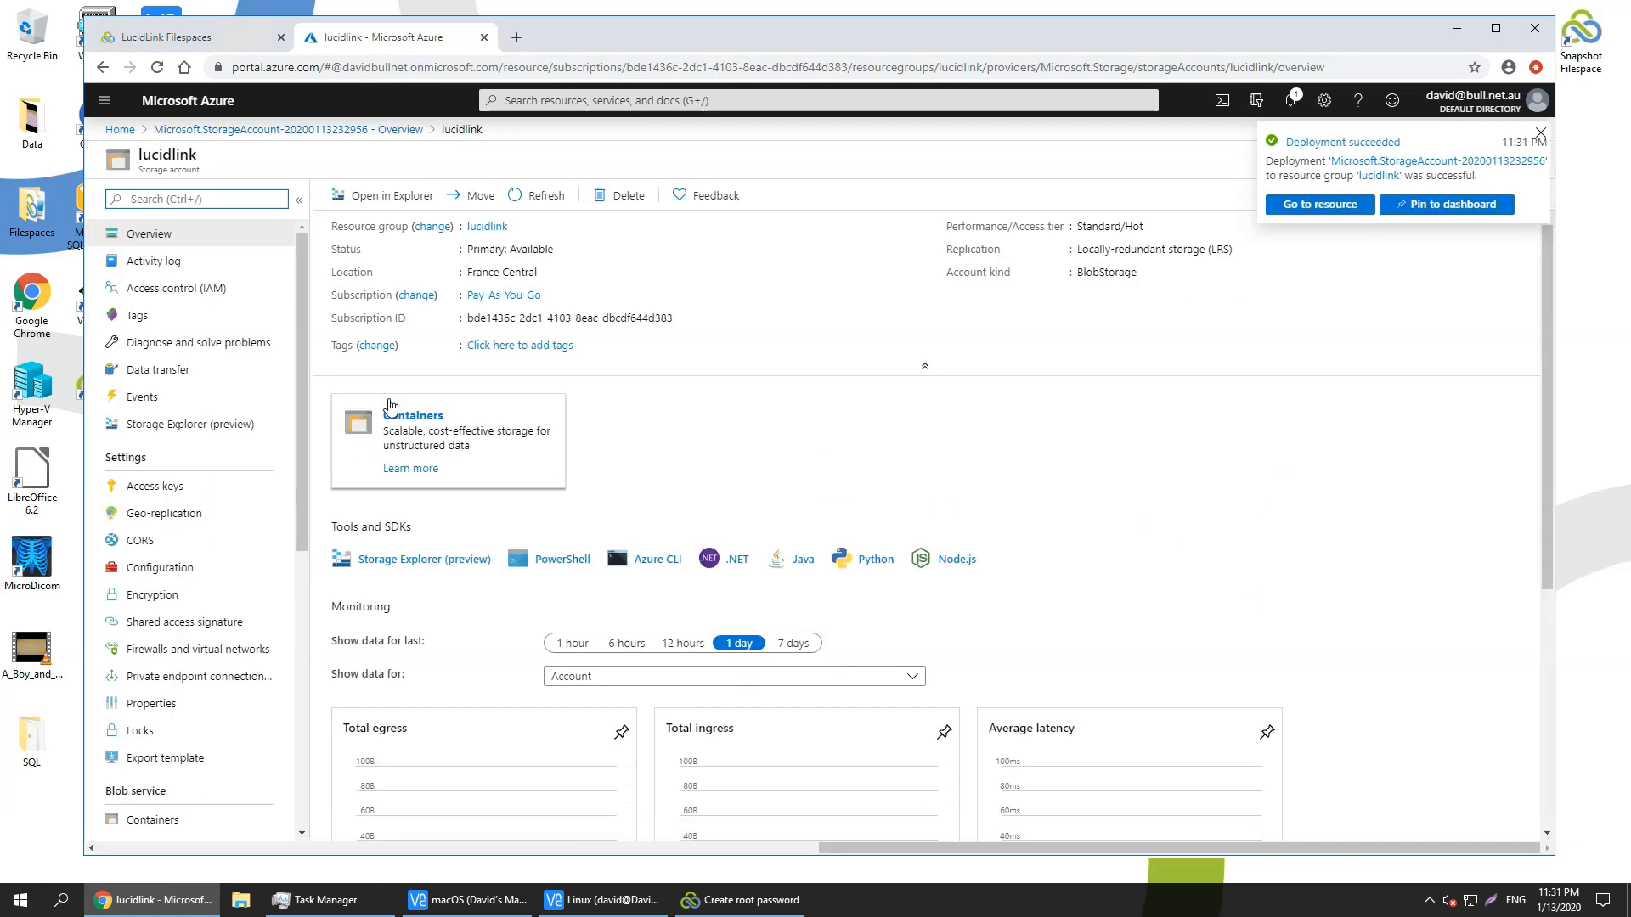
scroll(181, 486, down, 1)
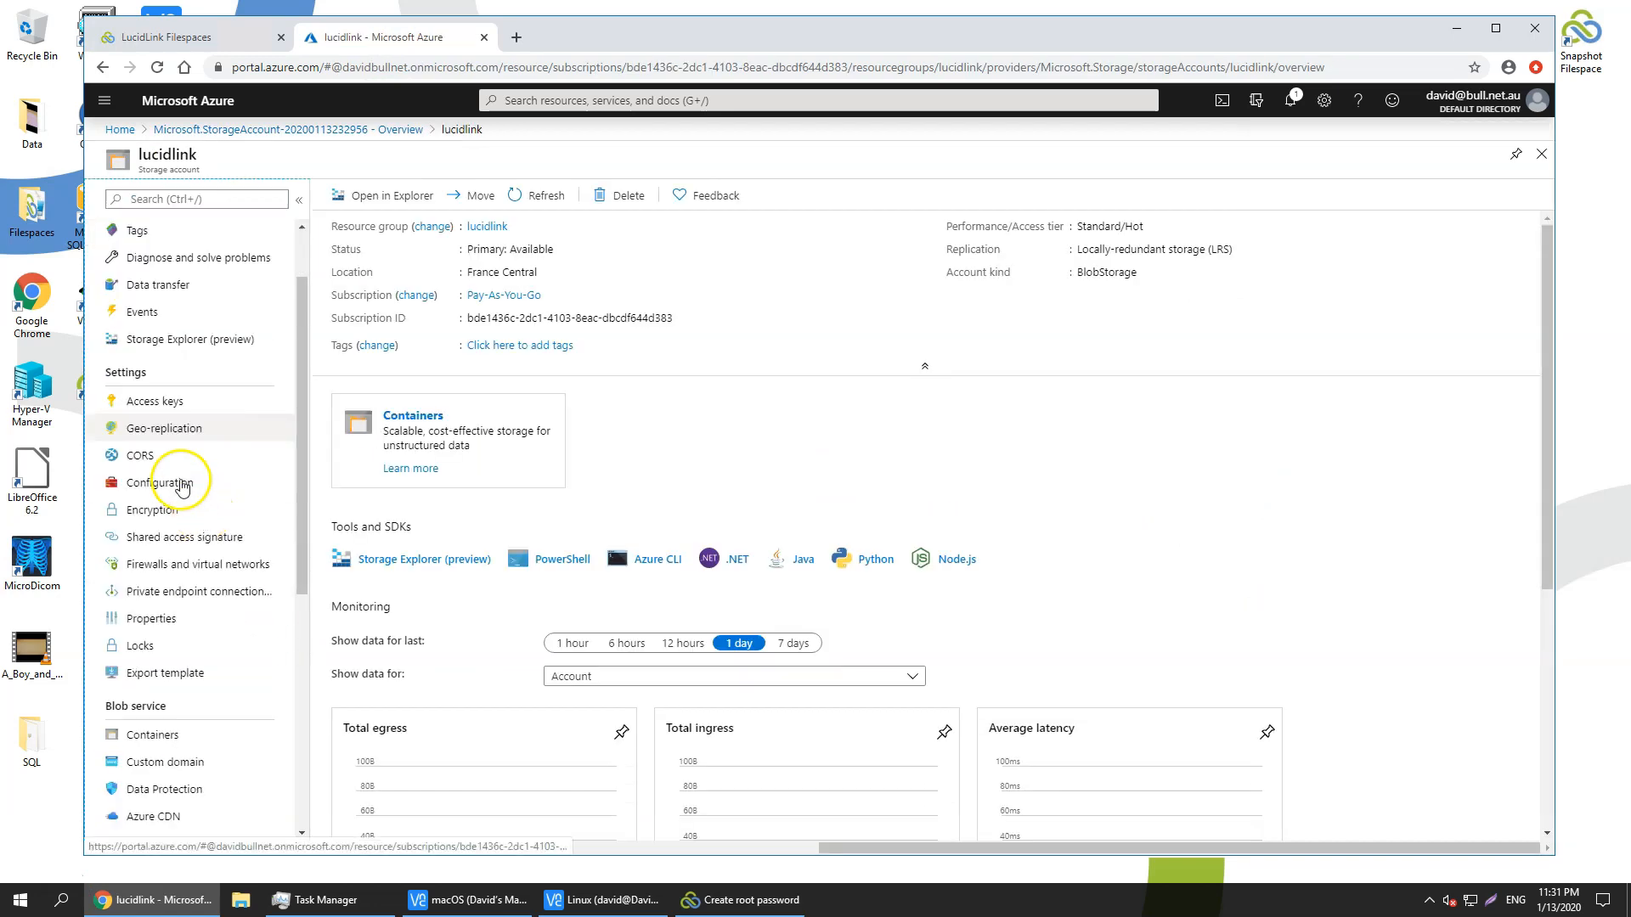
click(158, 399)
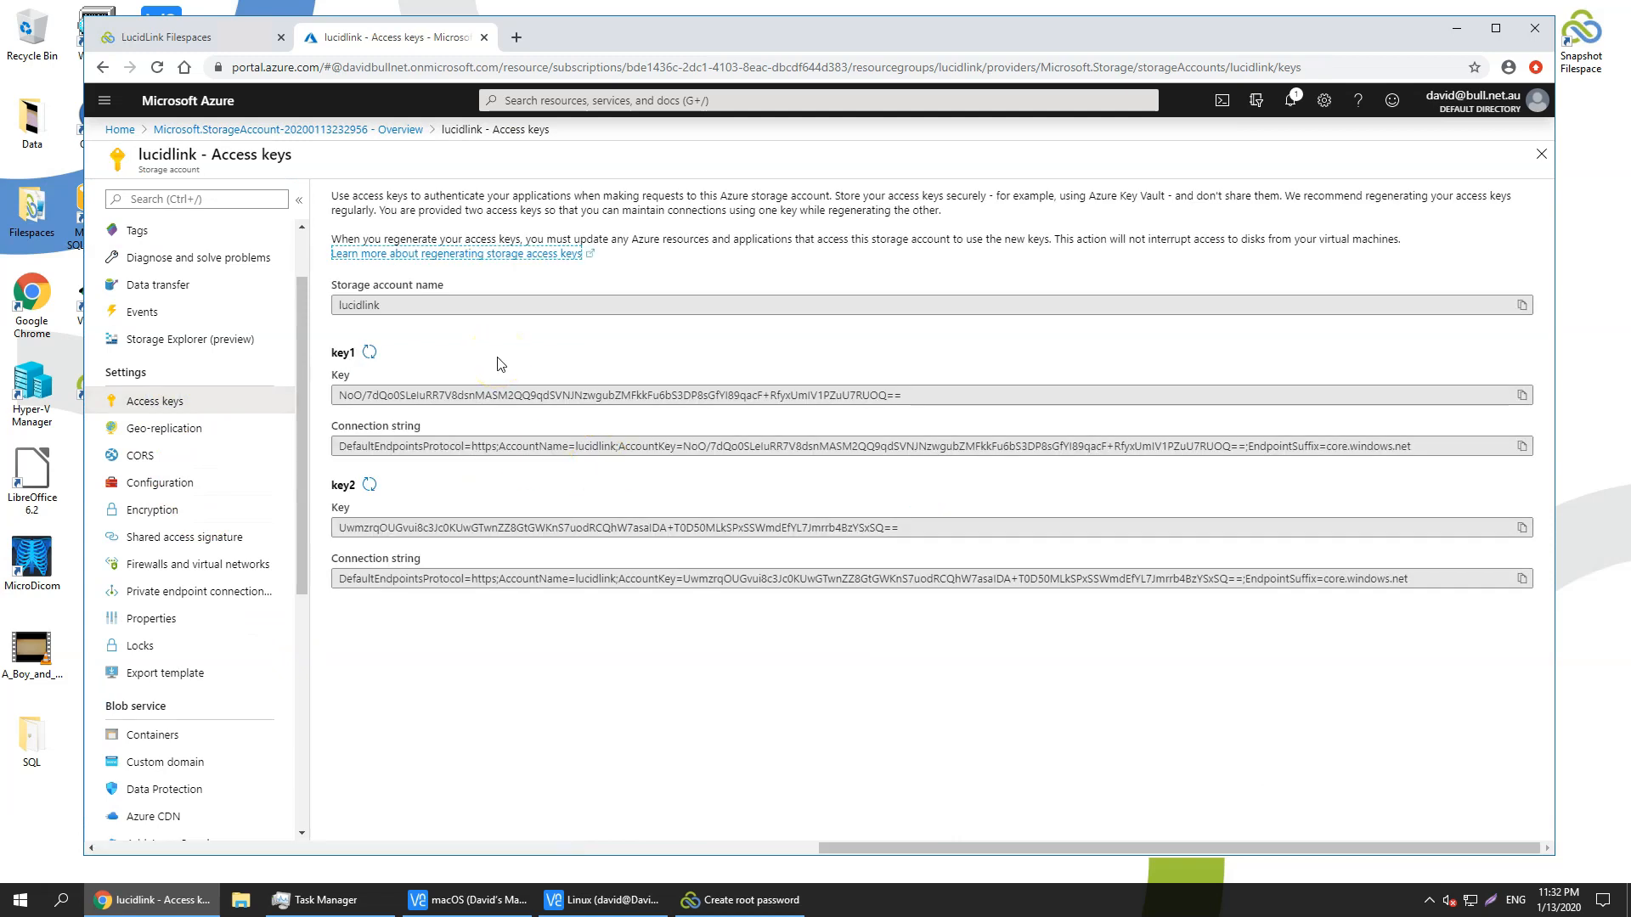
click(1523, 395)
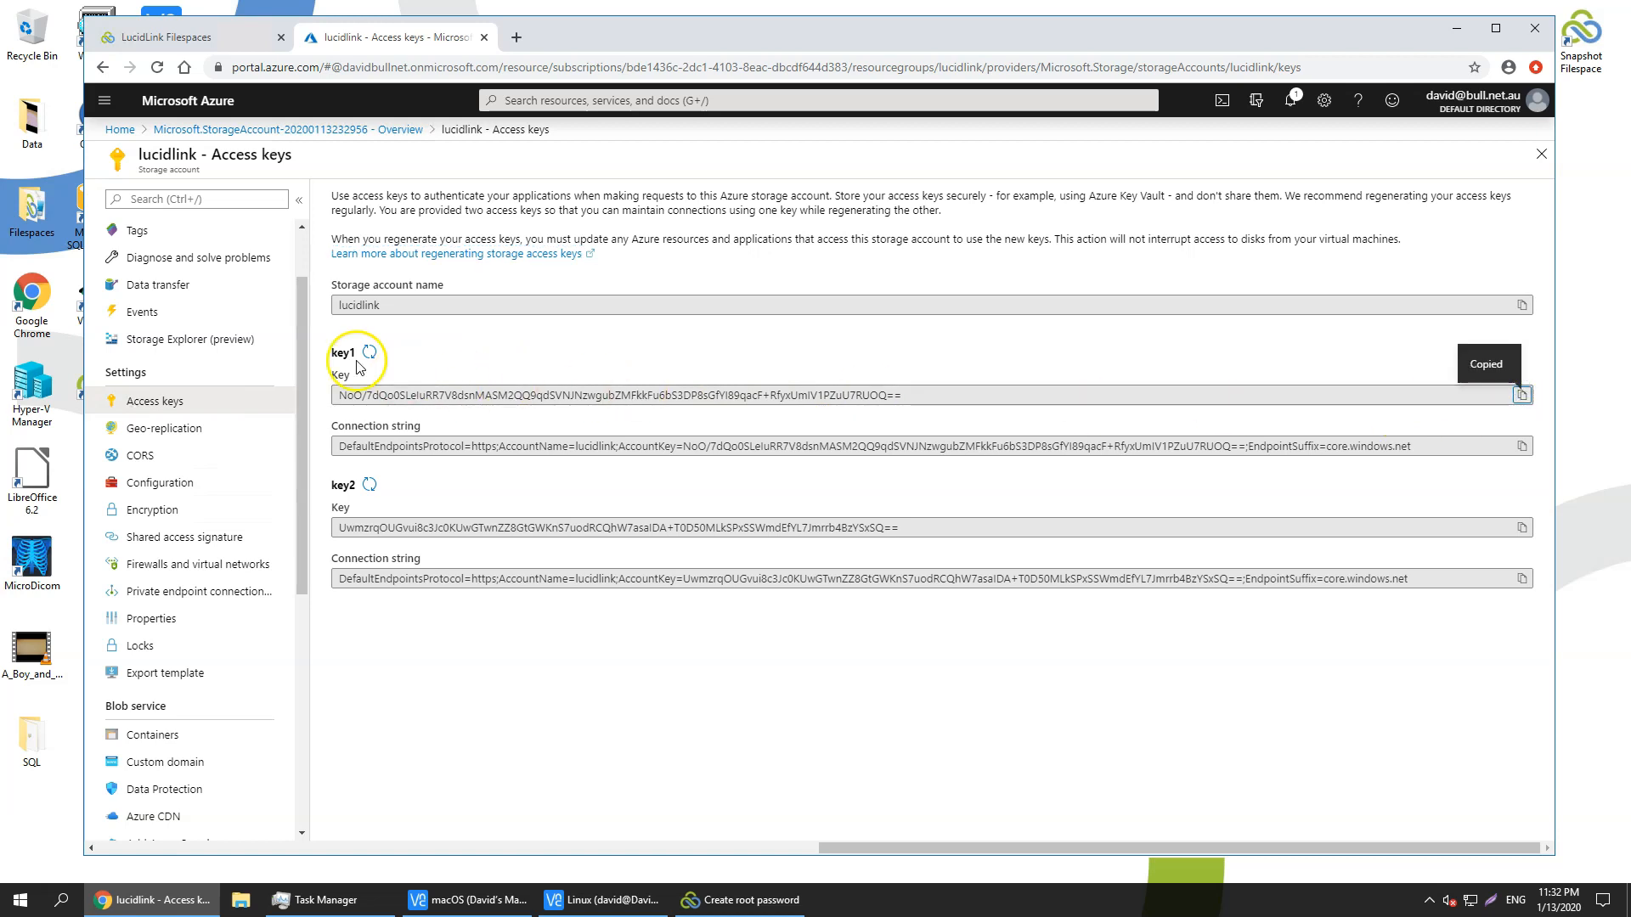
Step: In the LucidLink client, enter lucidlink as the account name, paste the account key, and submit the cloud credentials
click(735, 902)
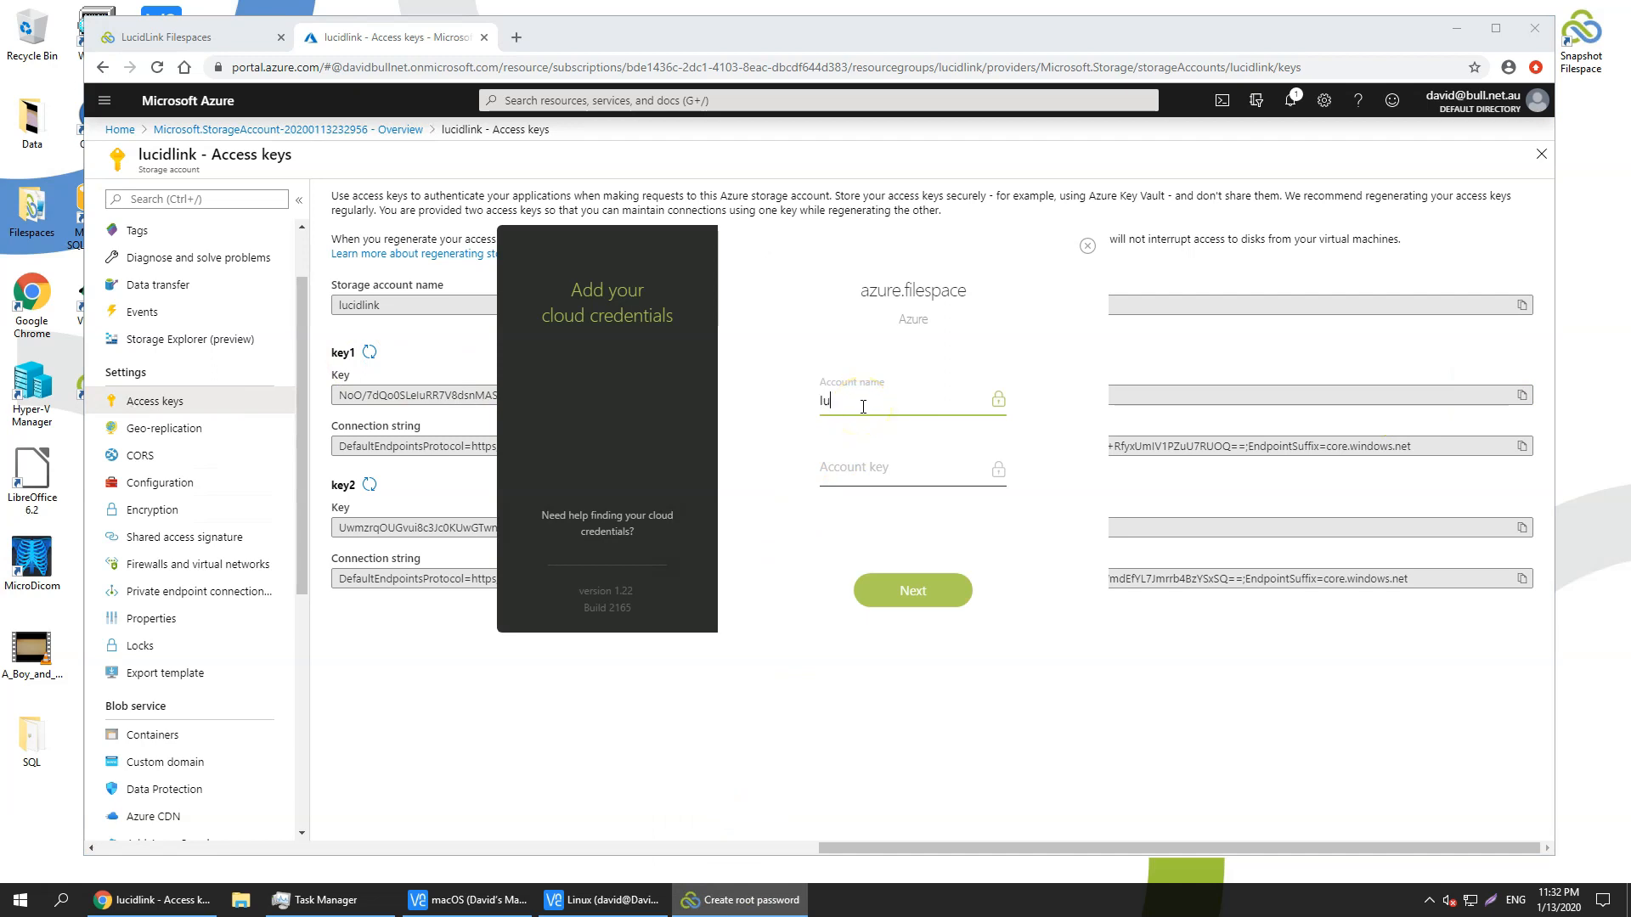
click(926, 476)
key(ctrl+v)
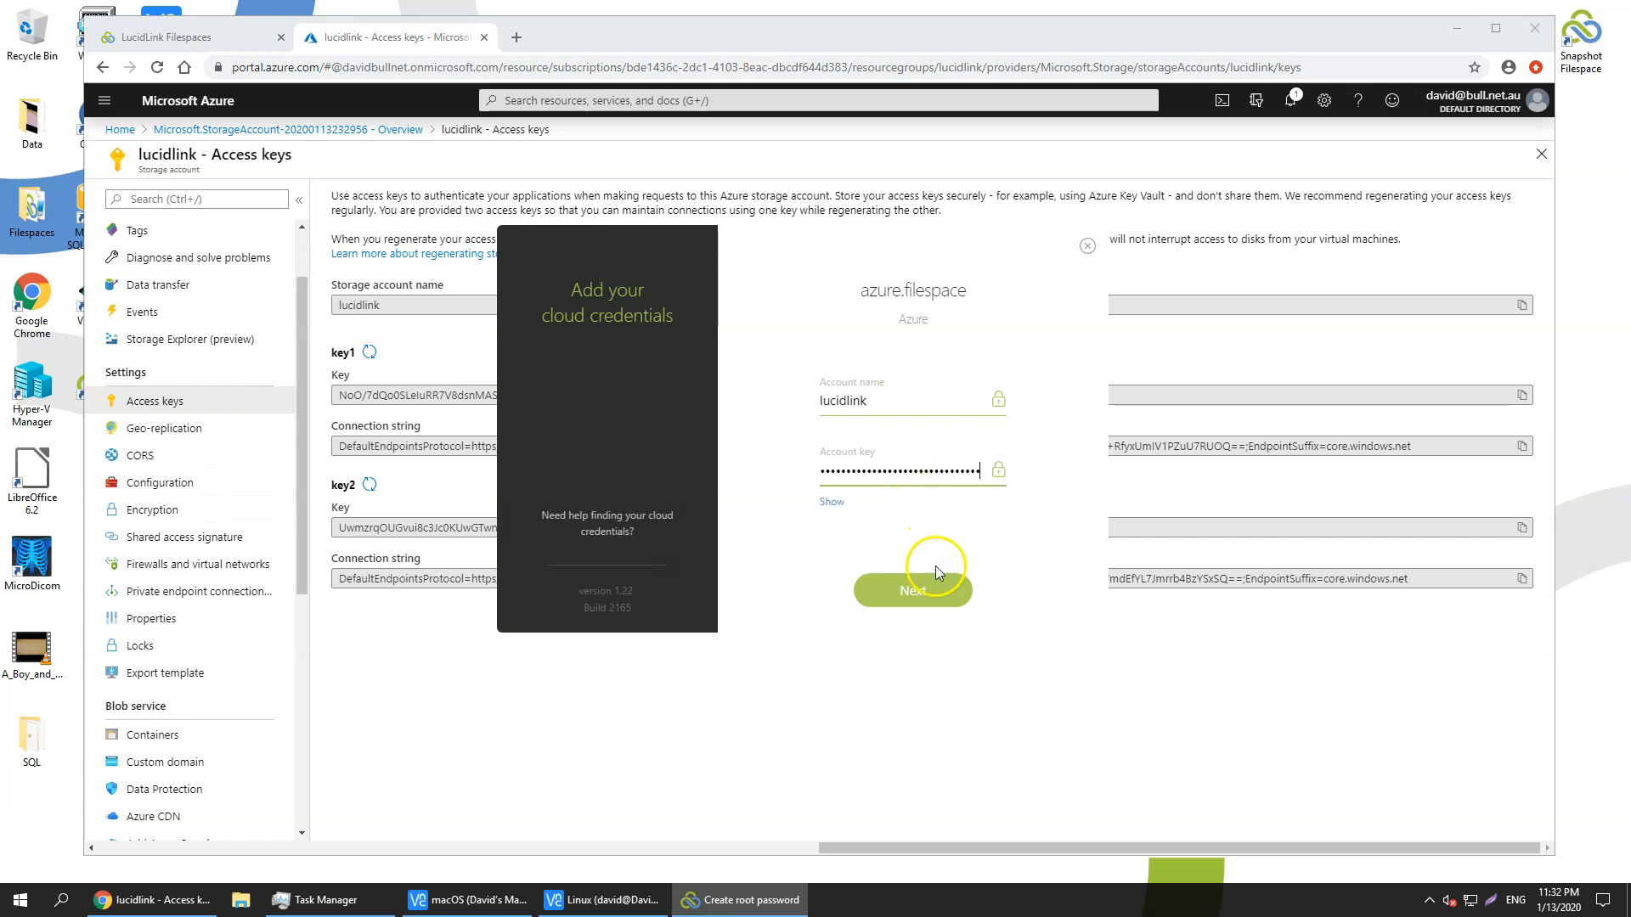
click(937, 593)
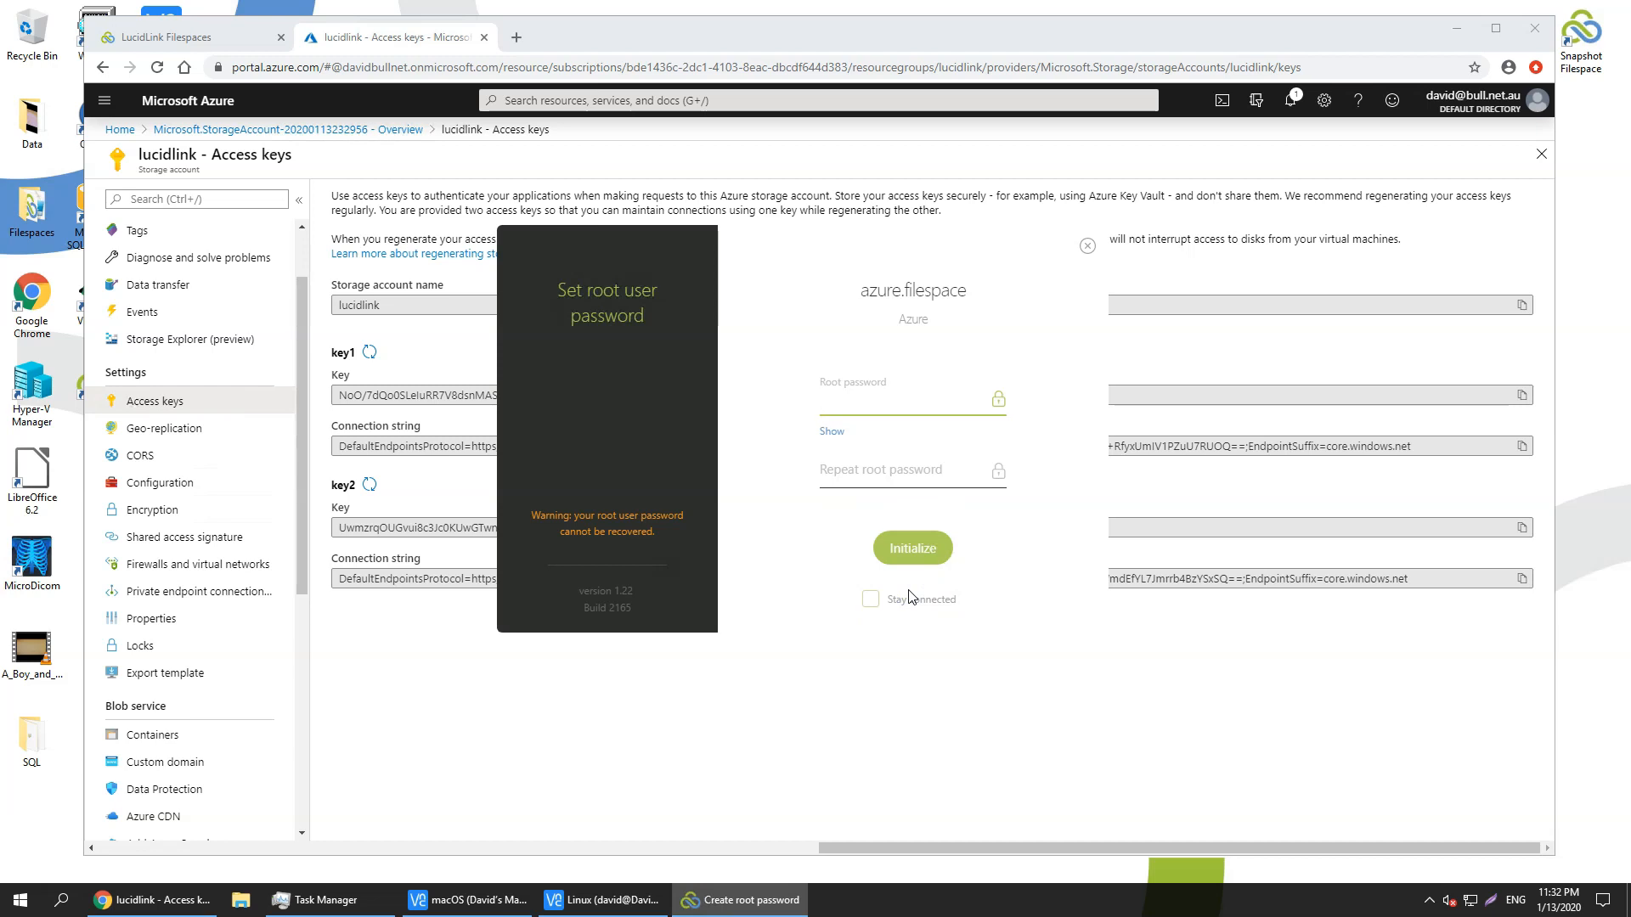
Step: Enter and repeat the root password for azure.filespace, and initialize the filespace
text(*****)
click(848, 476)
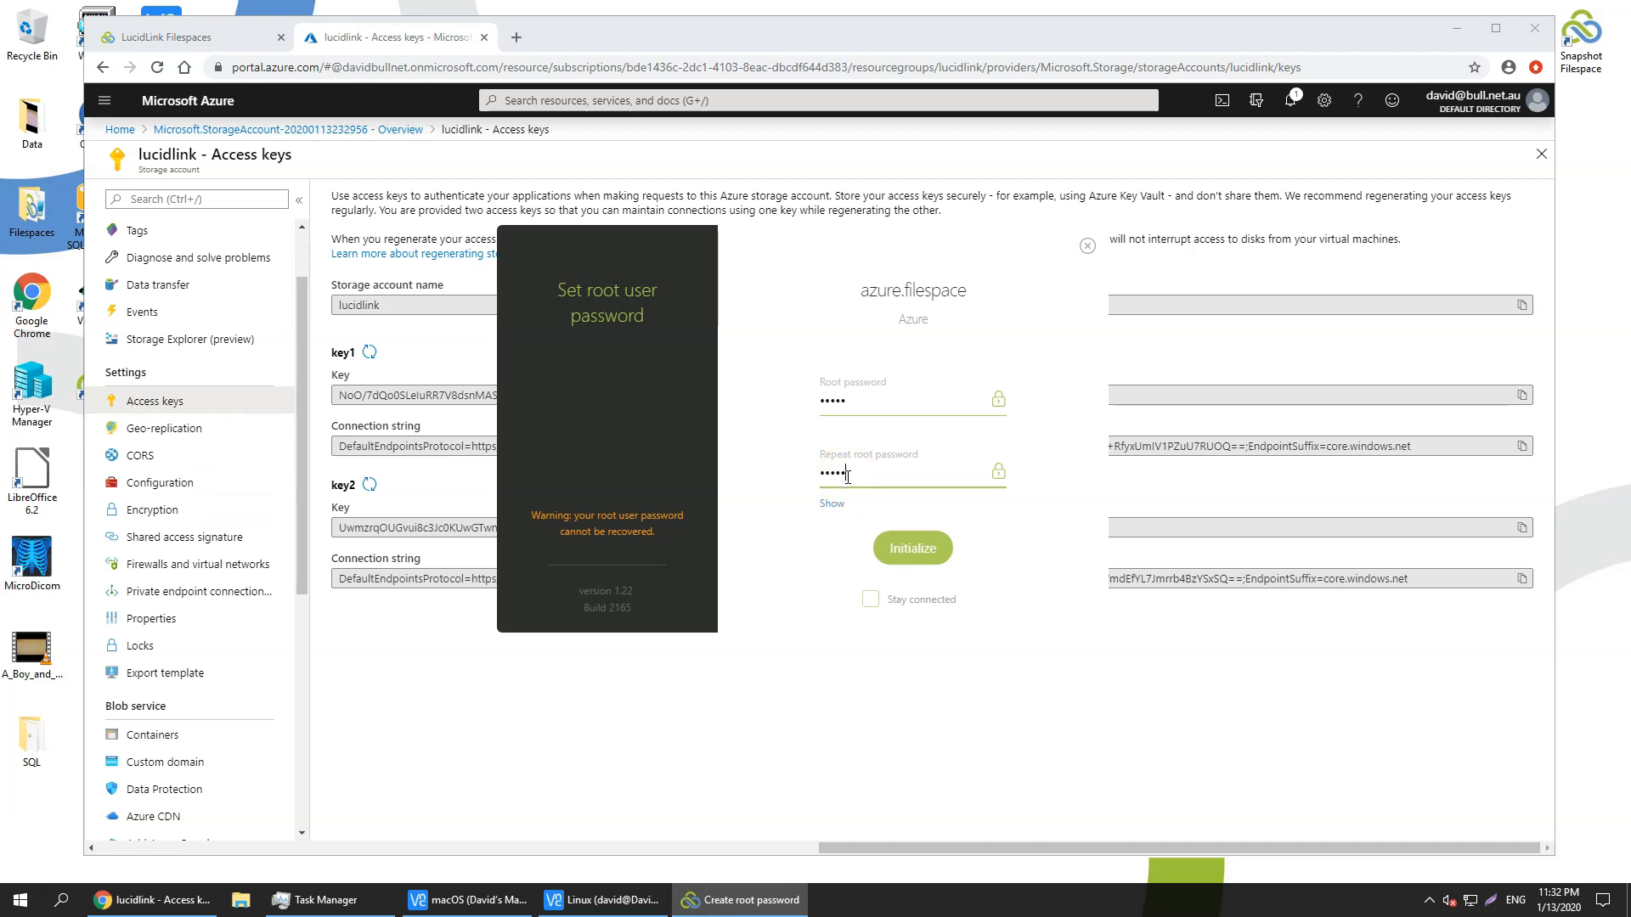
click(915, 554)
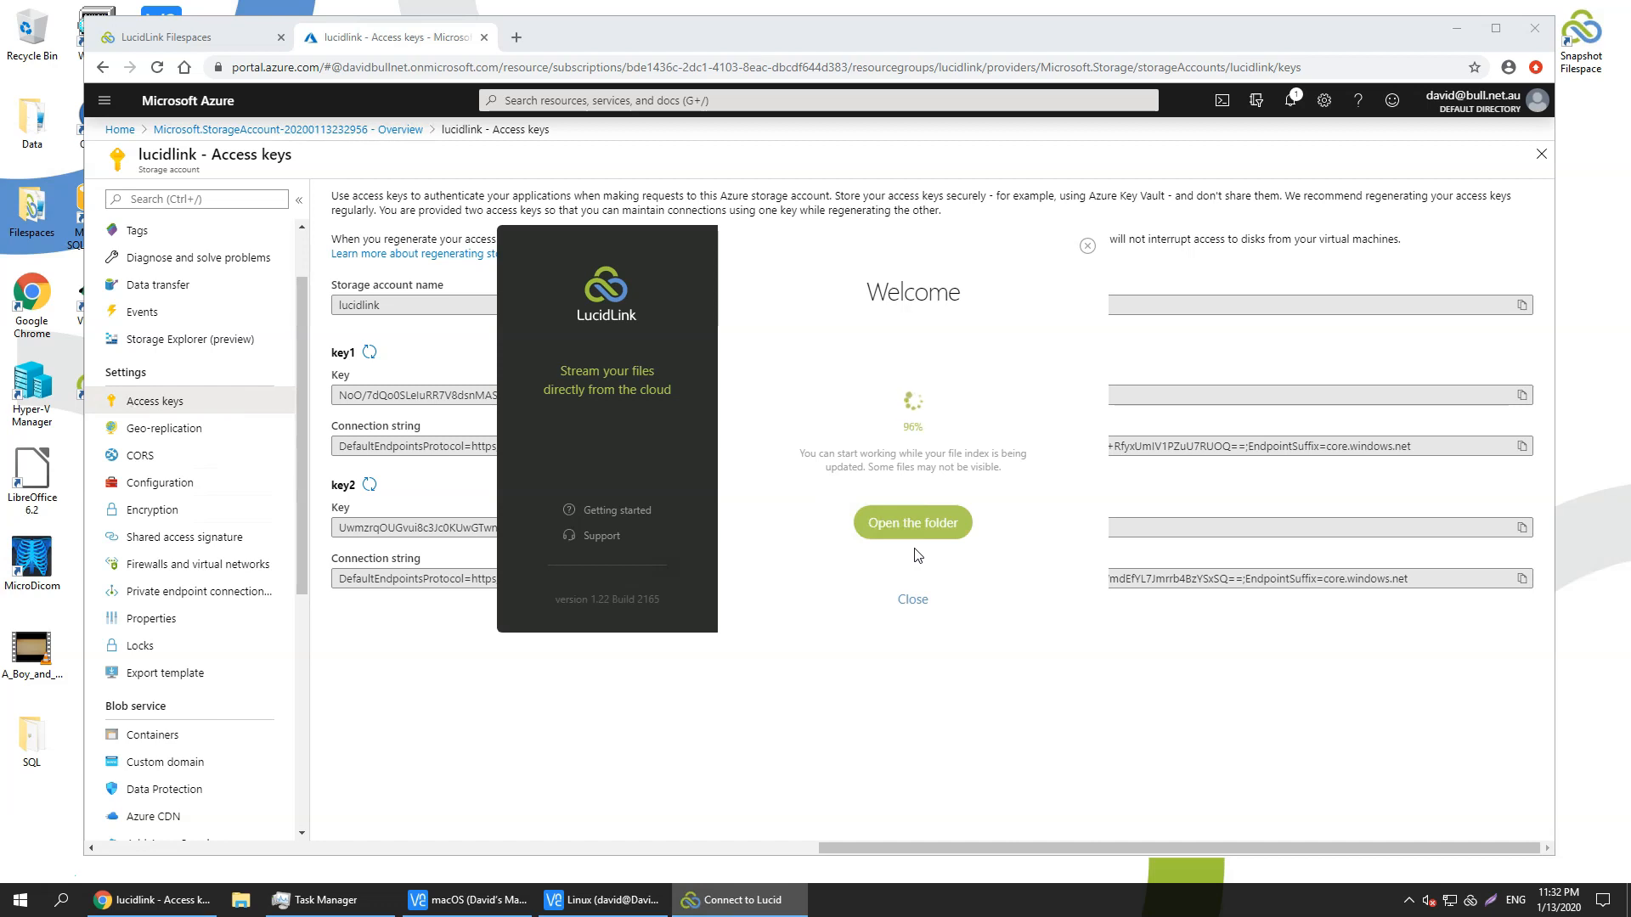
Step: Open the azure filespace folder, and view the contents of its azure-filespace container in the lucidlink storage account
click(914, 527)
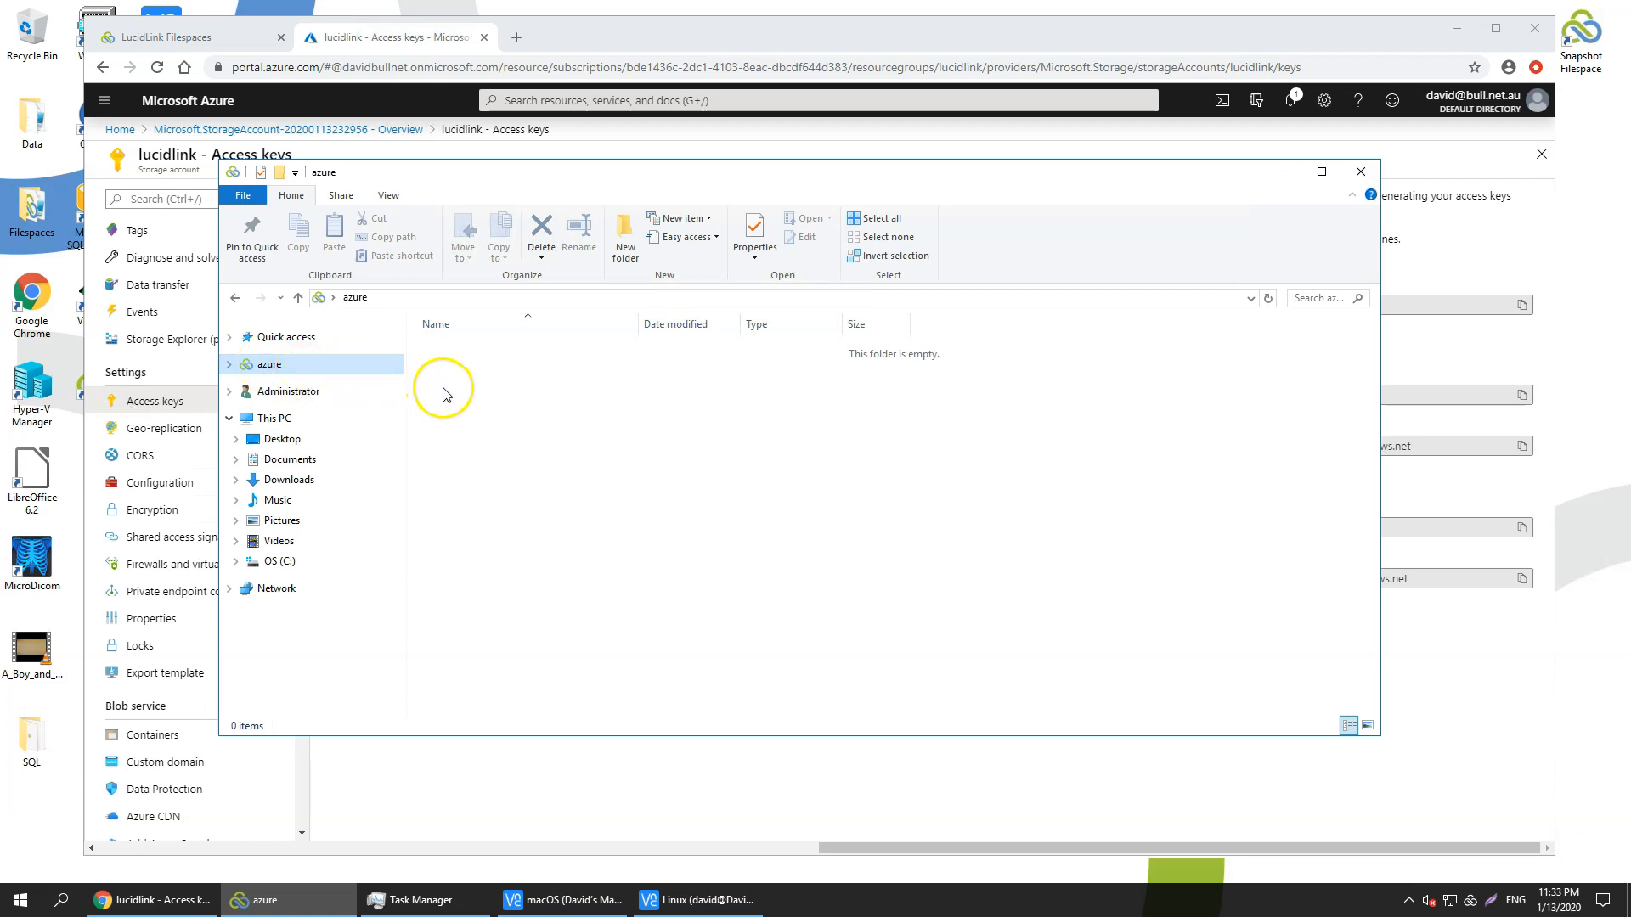
click(161, 736)
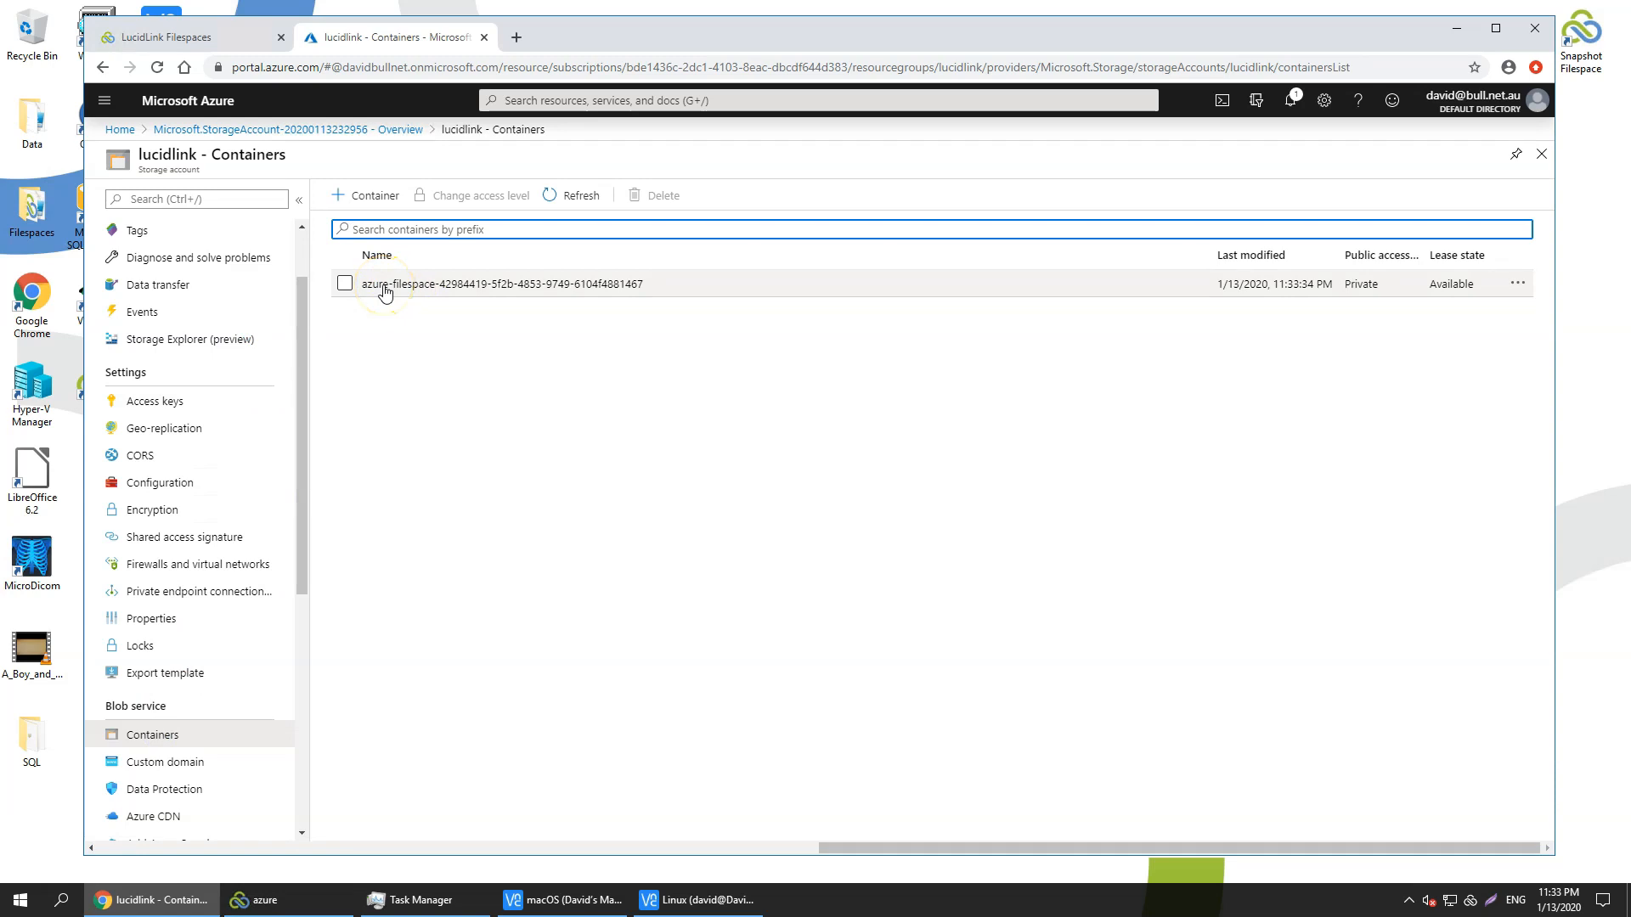
click(441, 285)
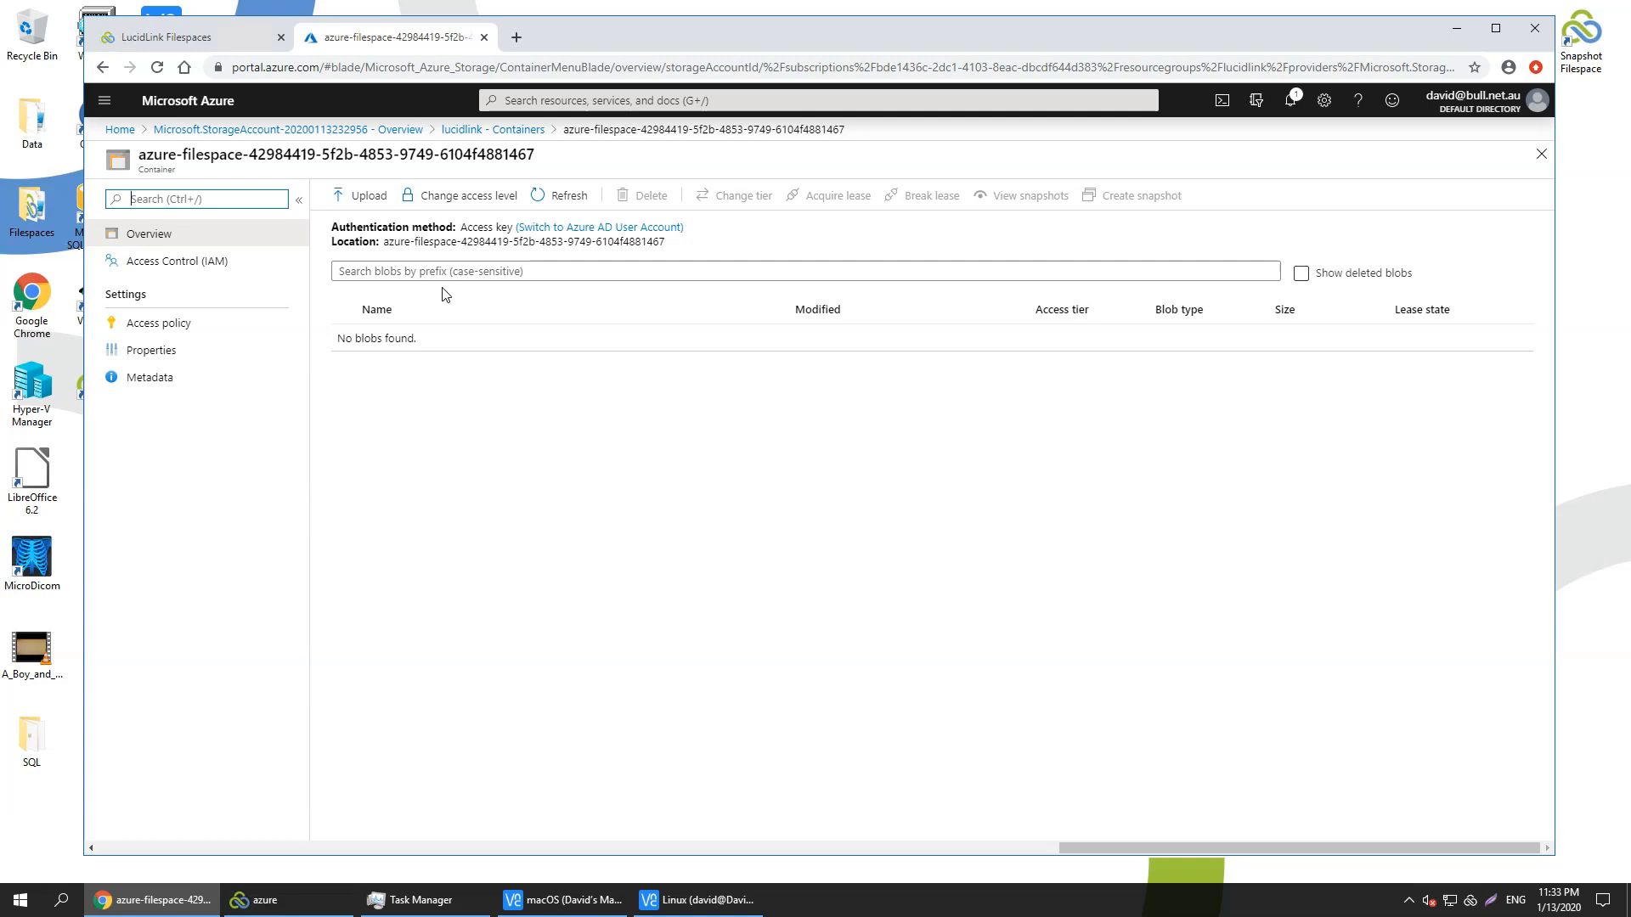
Step: Create a text document named data.txt in the azure filespace folder and open it for editing
click(255, 899)
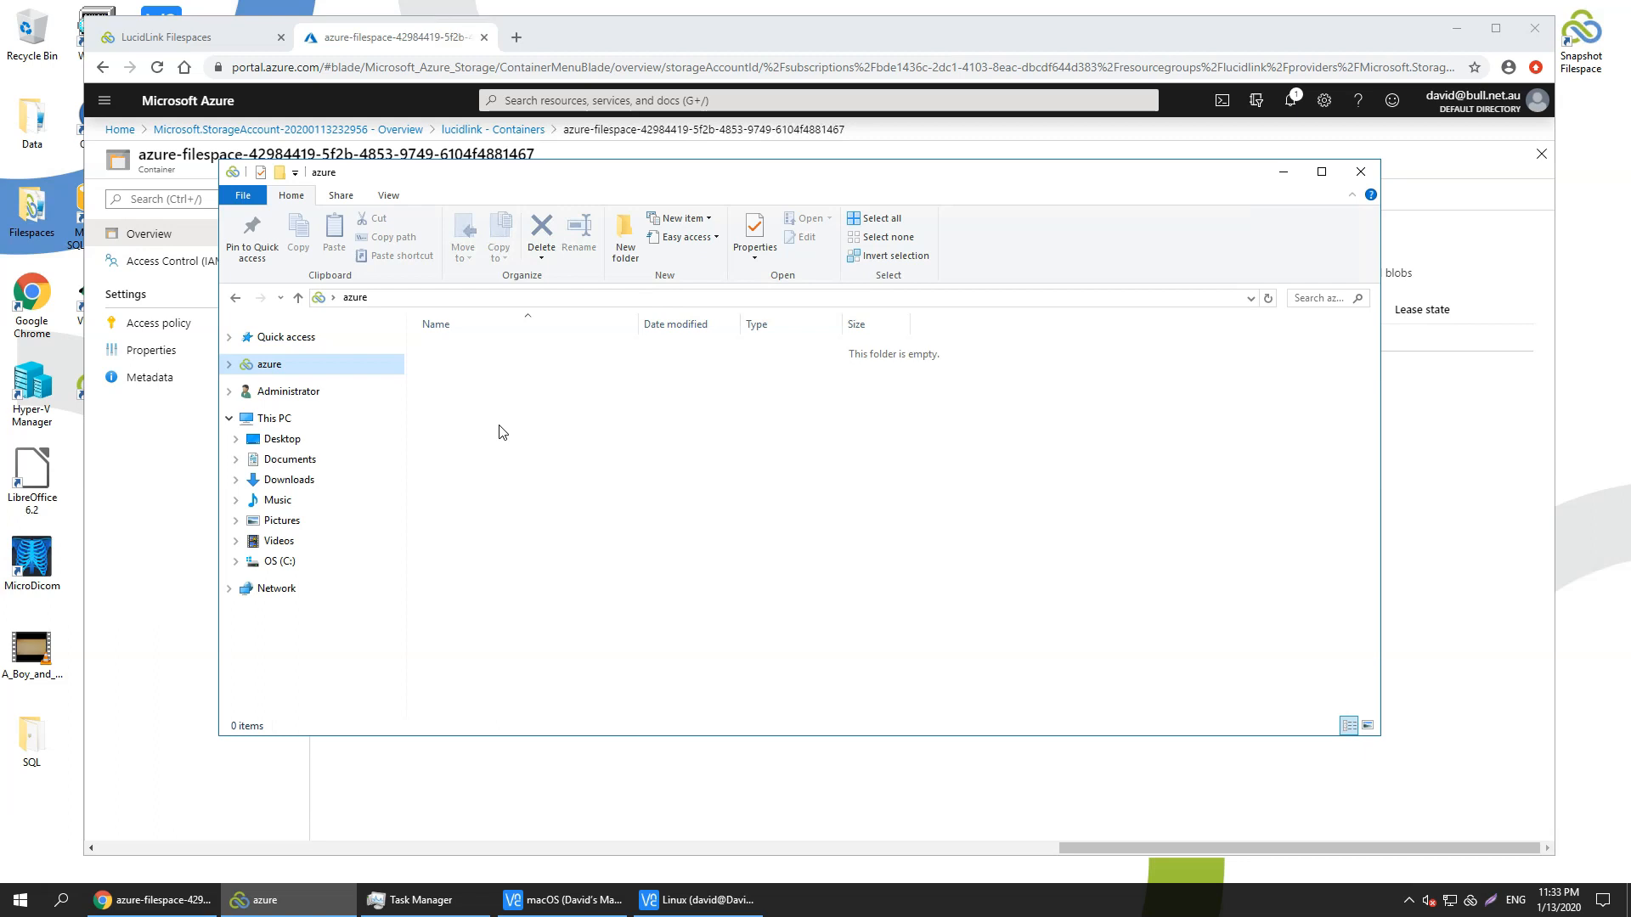
right_click(446, 394)
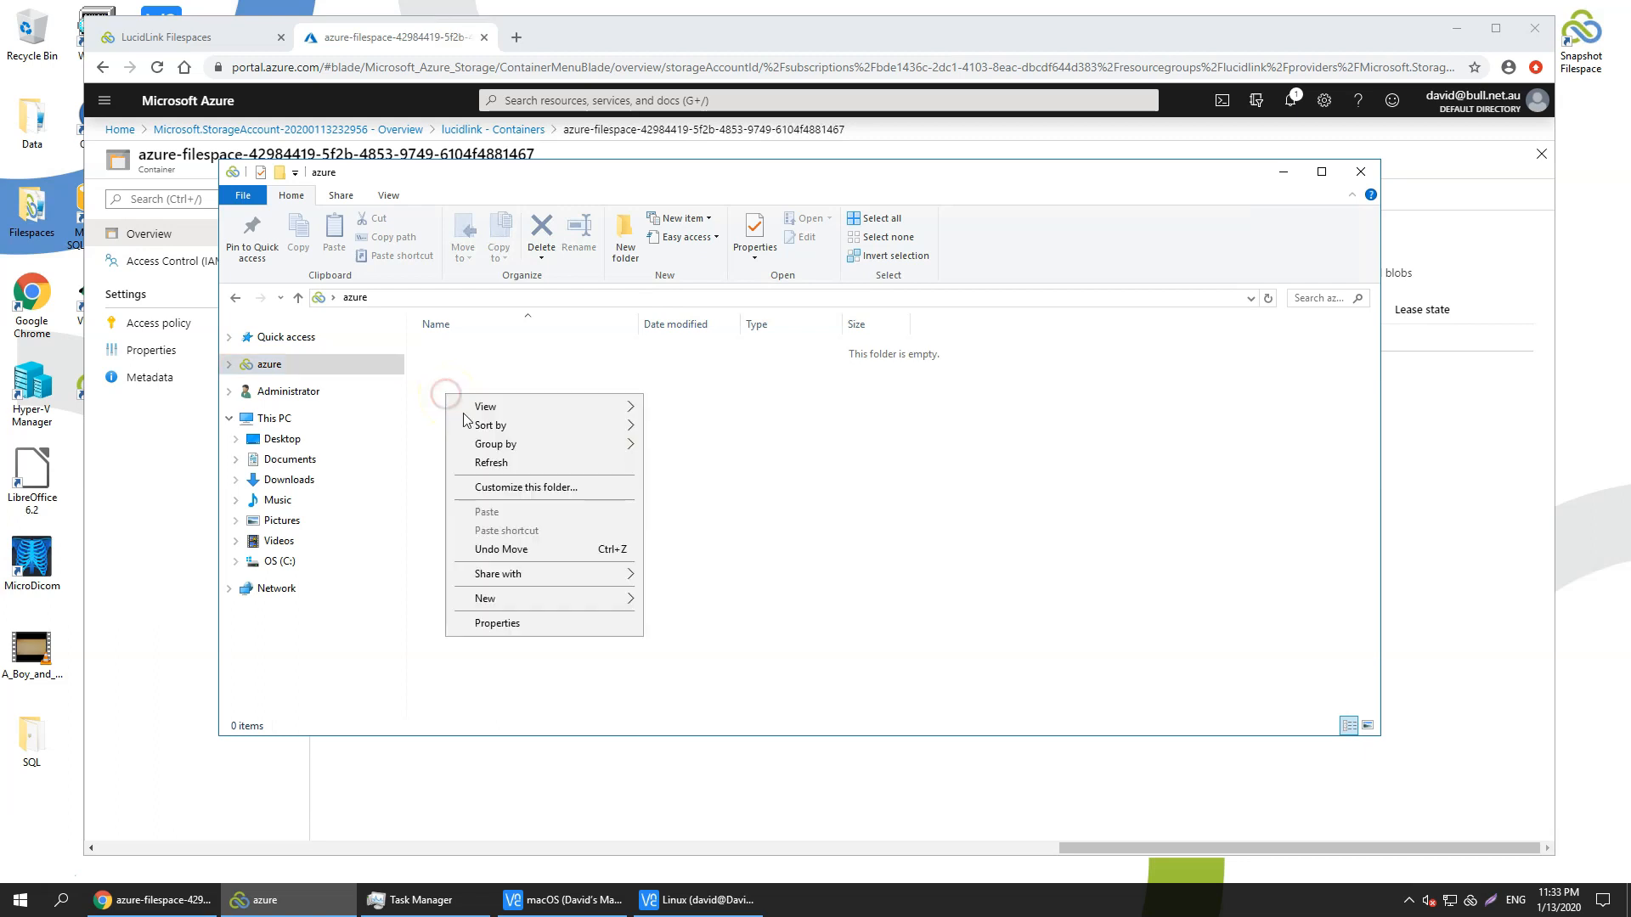
click(505, 606)
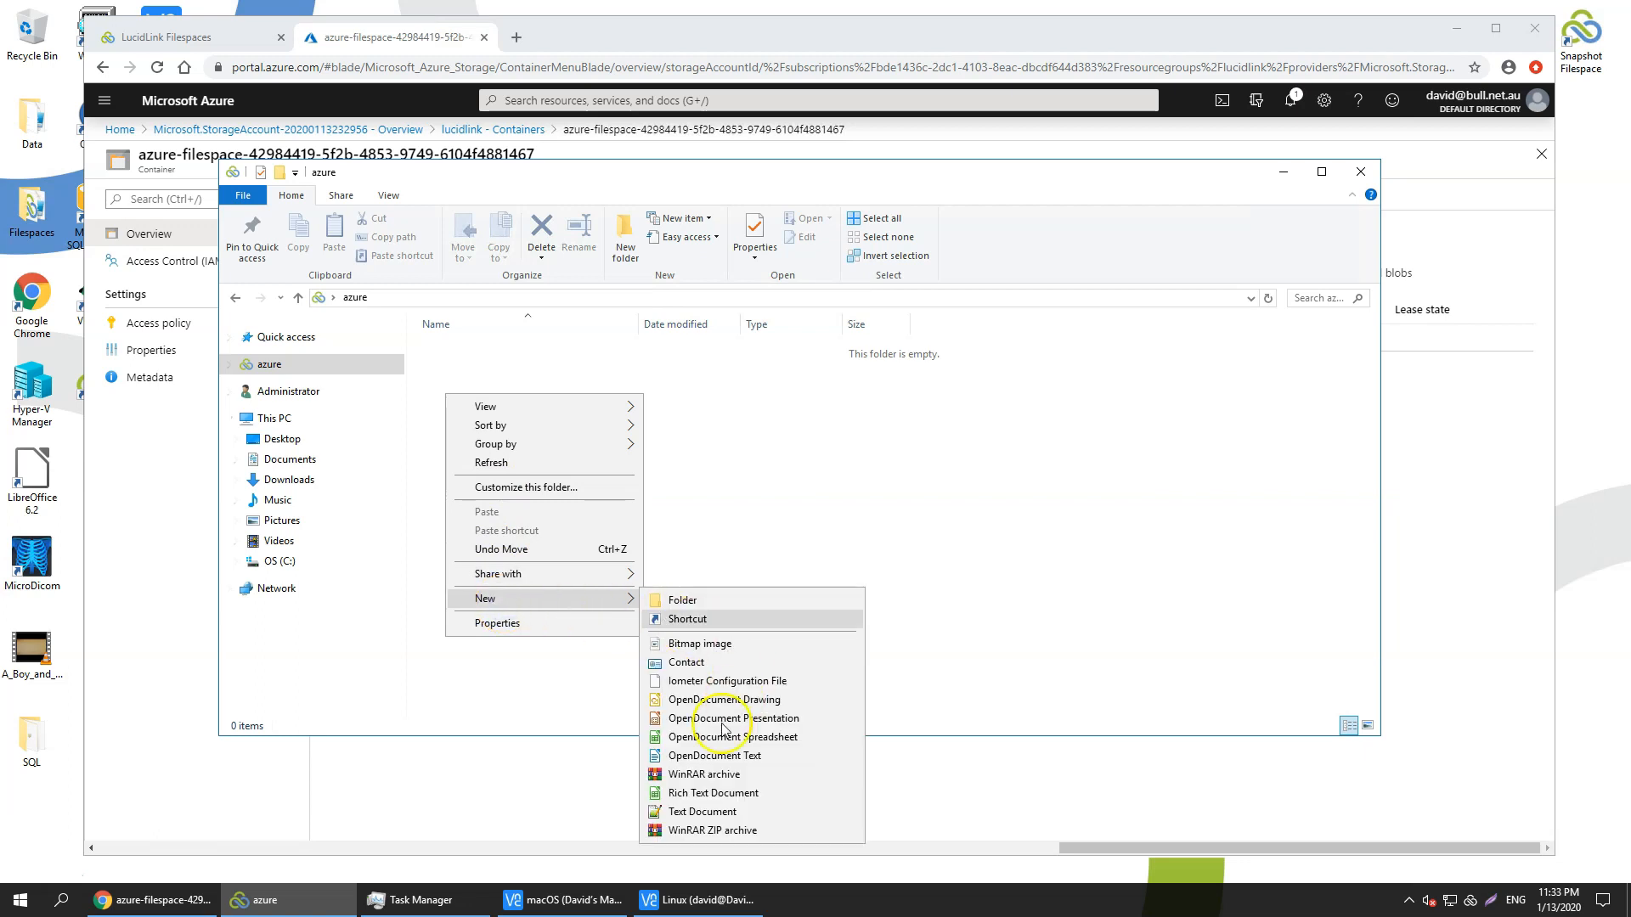
click(707, 813)
text(data.txt)
key(Return)
key(Return)
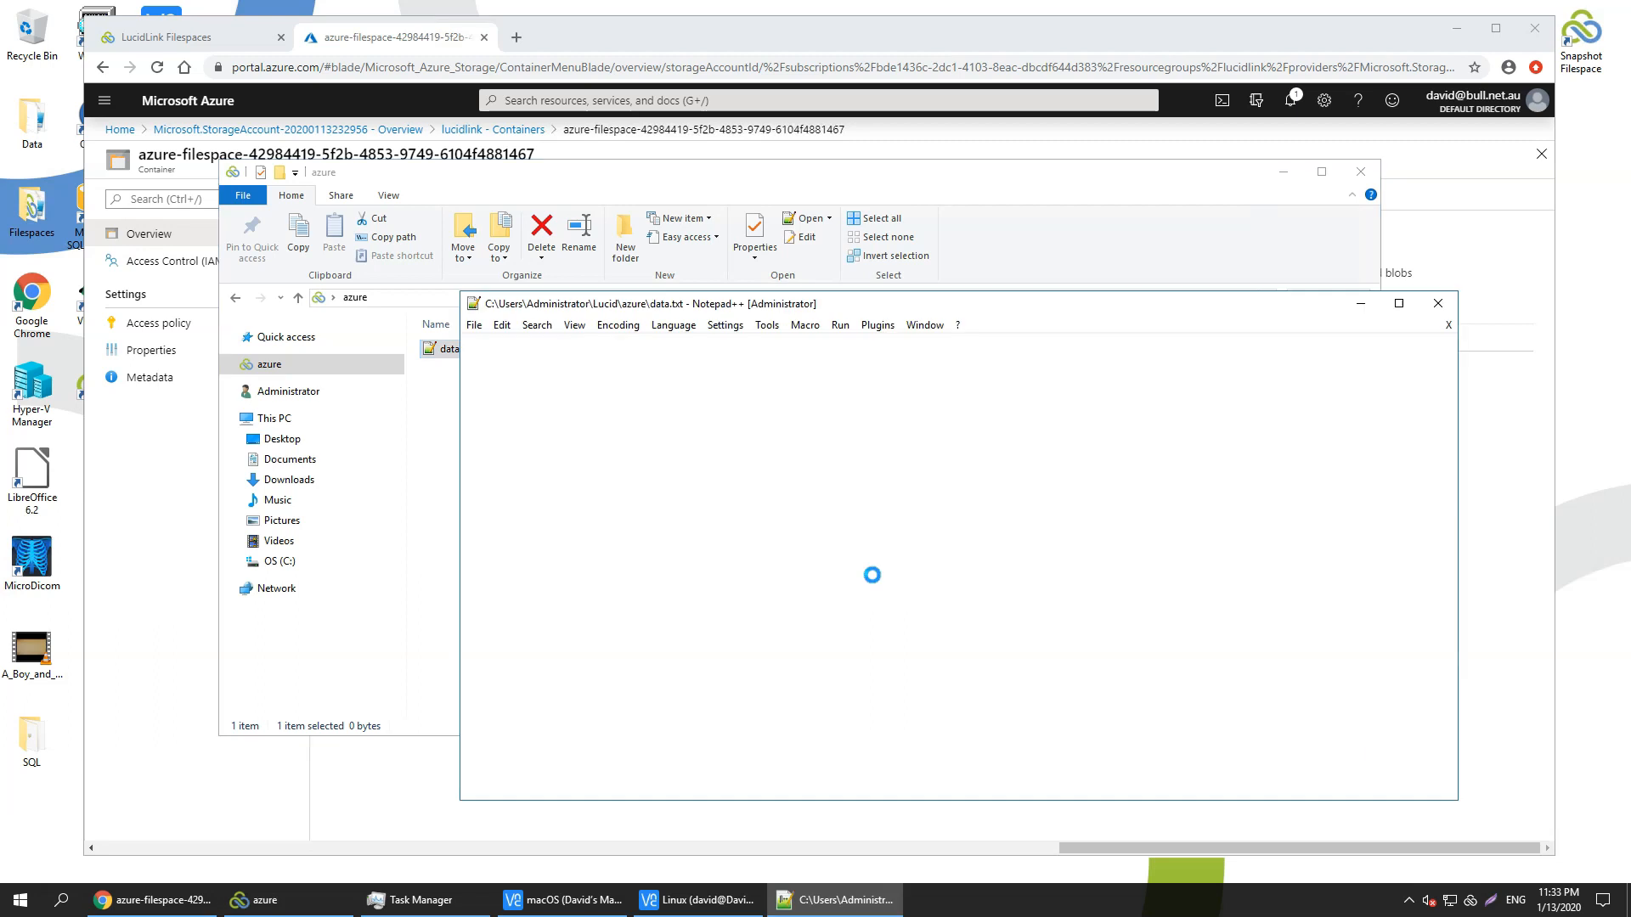
Step: Write data in data.txt, save the file, and close the editor
text(data)
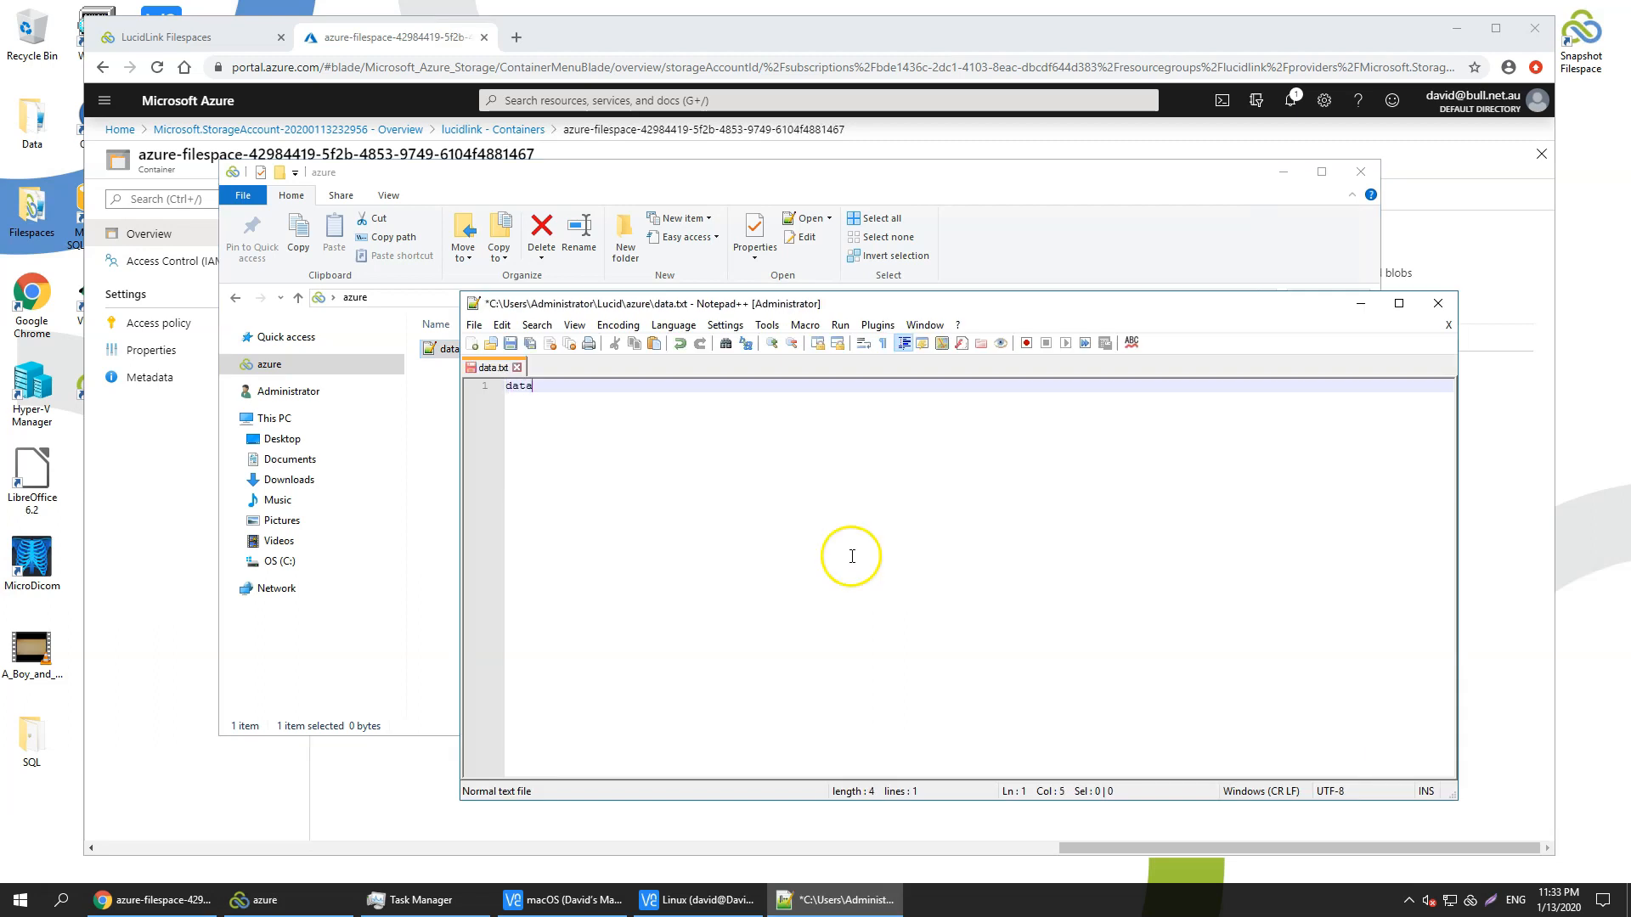
click(509, 346)
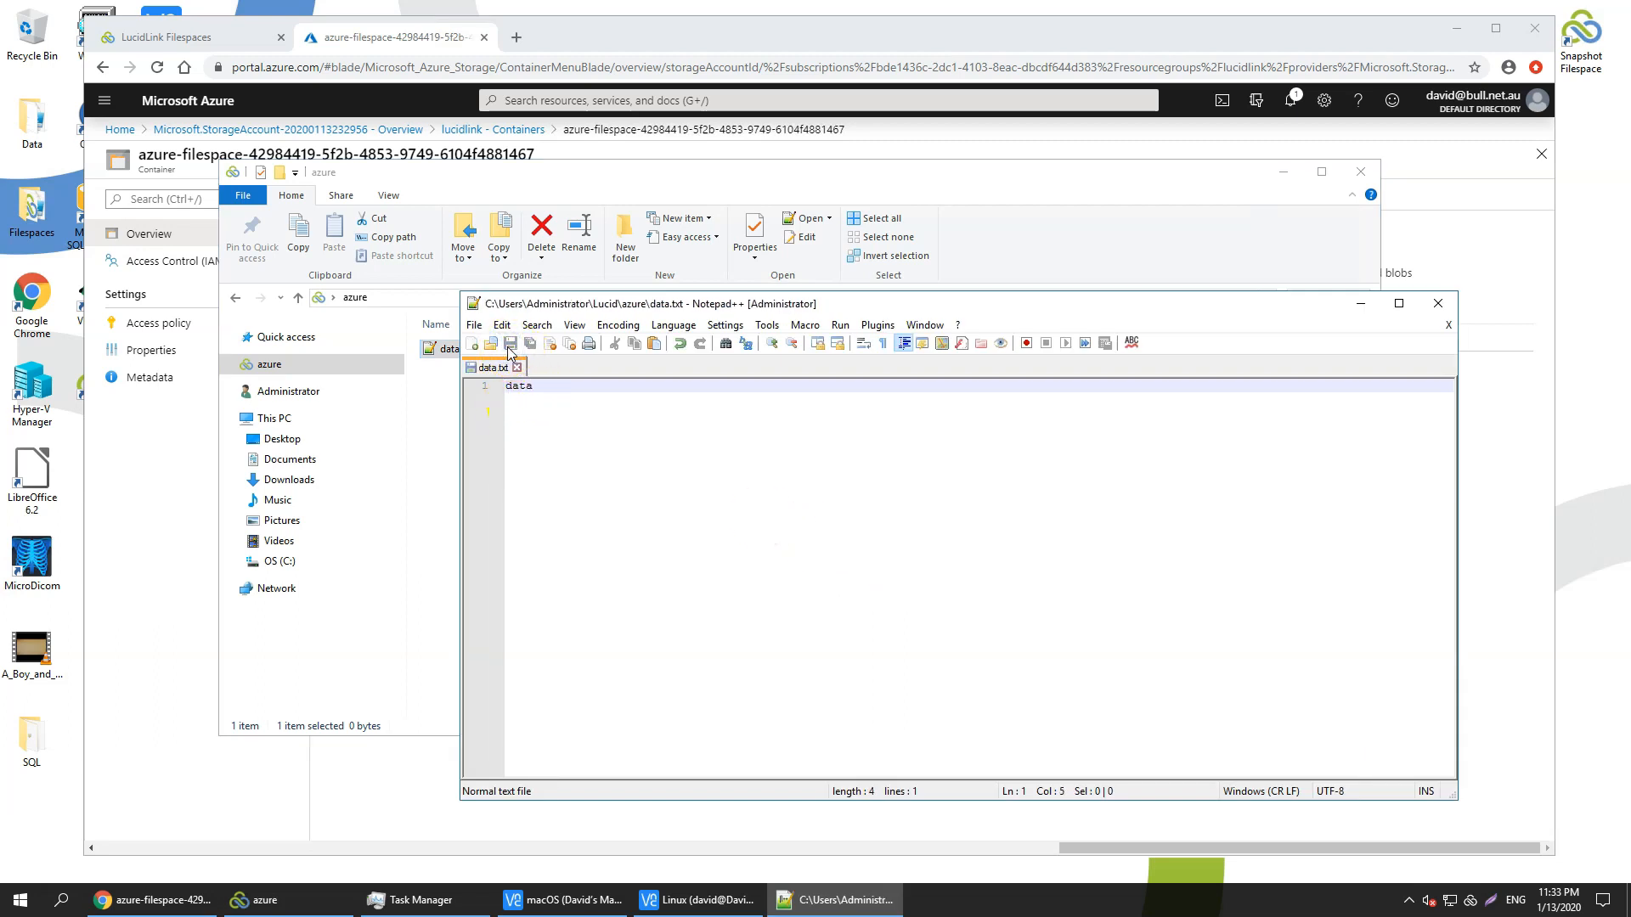
click(1438, 303)
Step: In the Azure portal, refresh the container's blob list and download the blob it contains
click(1488, 439)
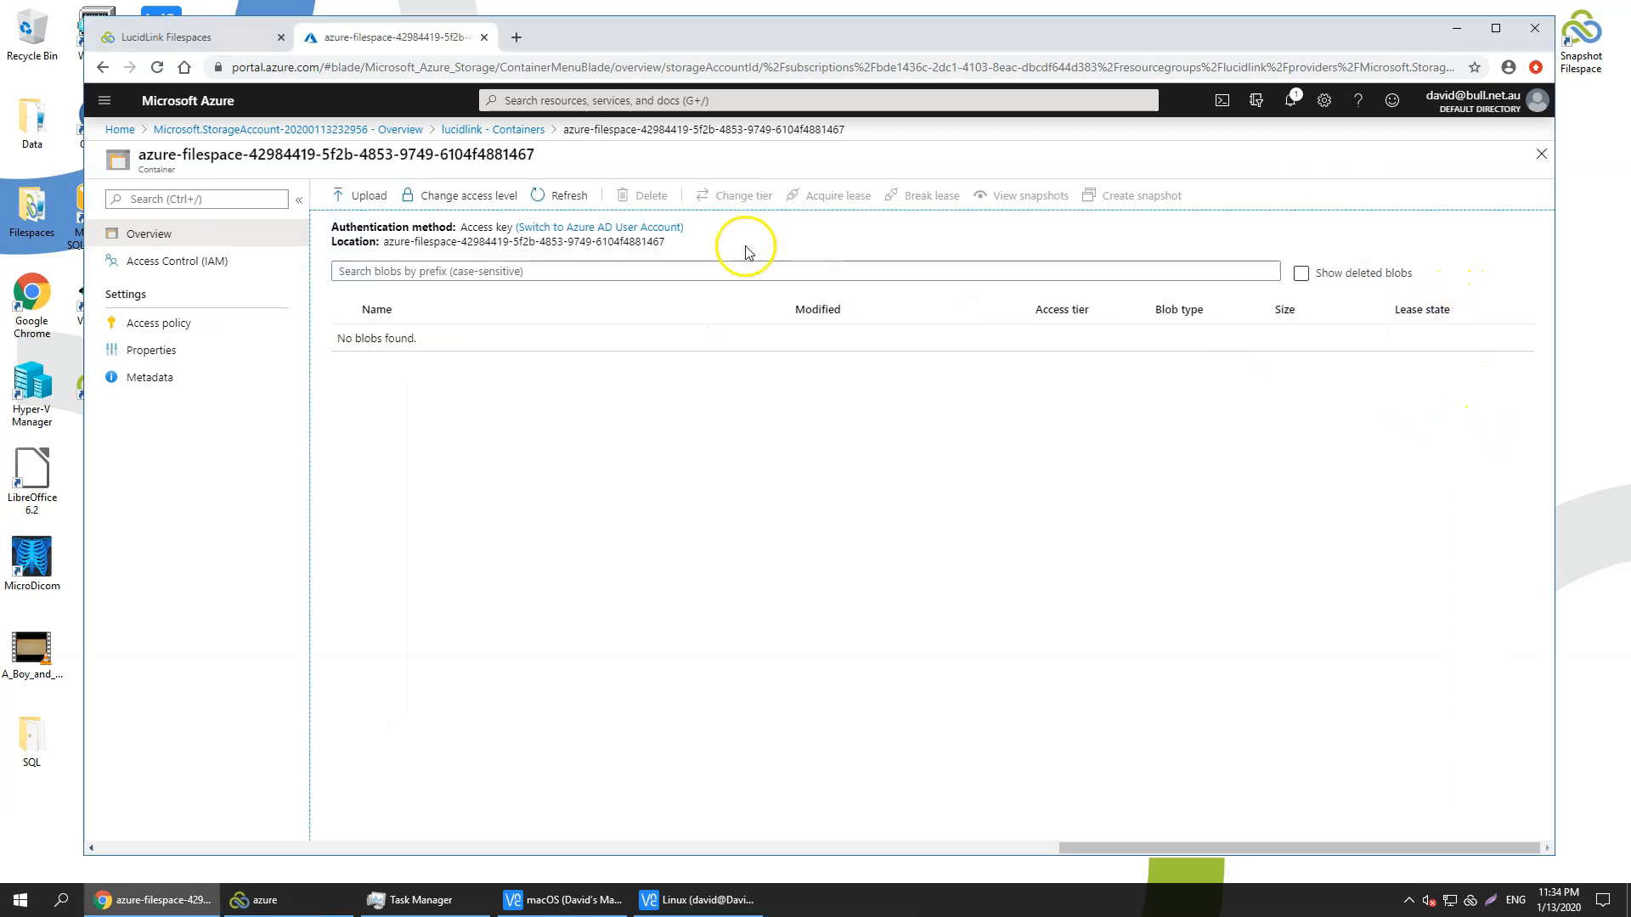
click(568, 196)
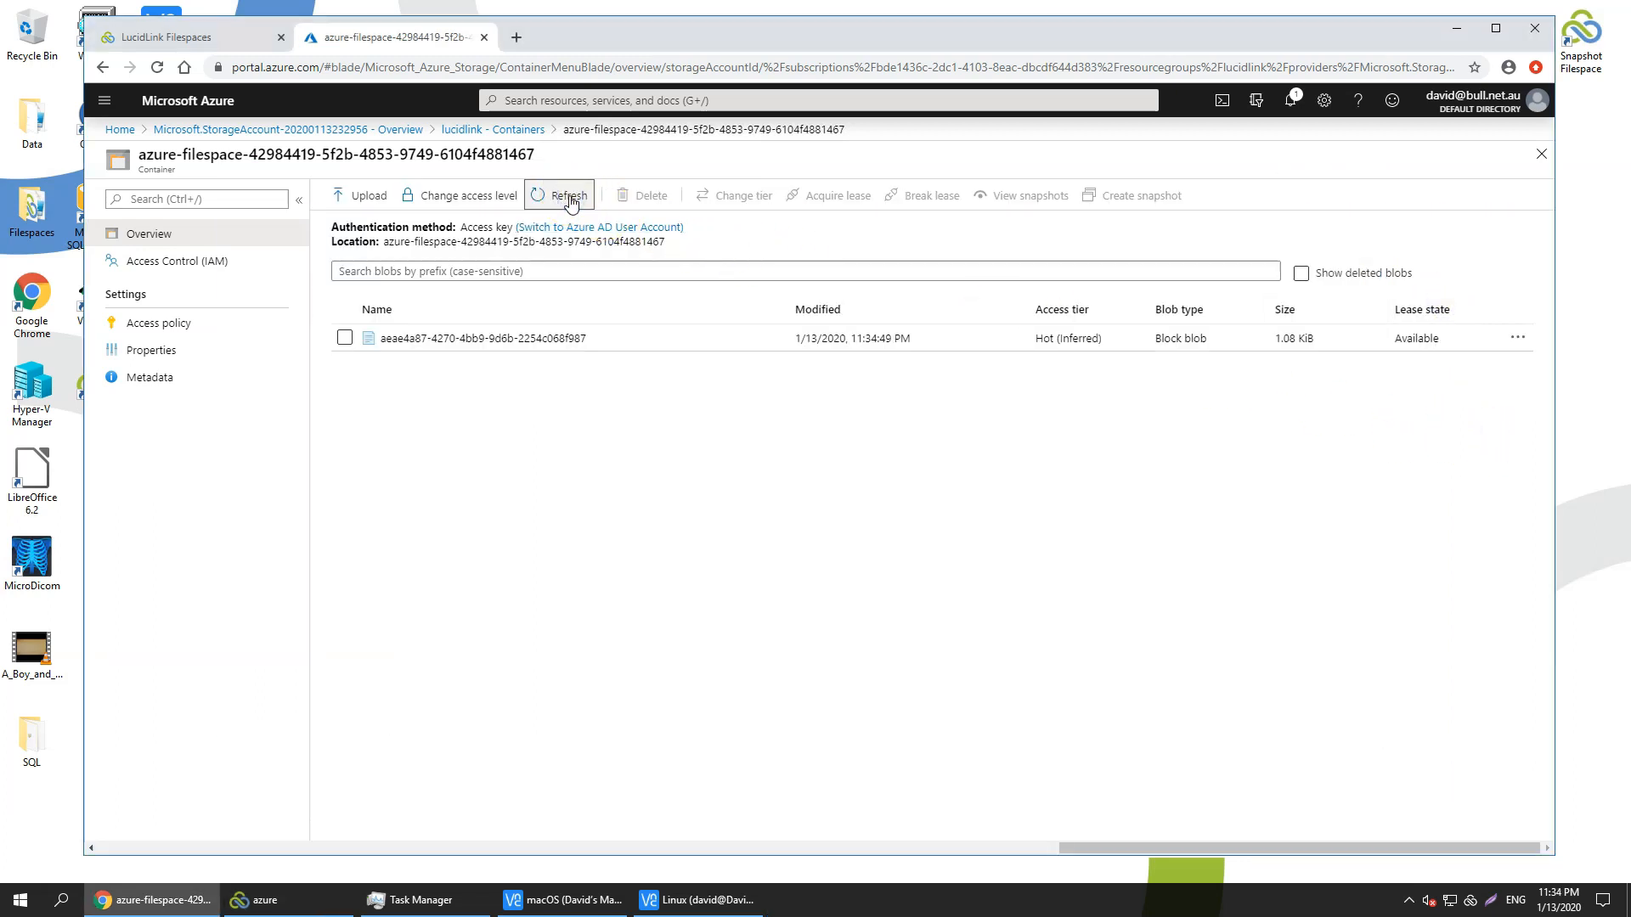
click(465, 340)
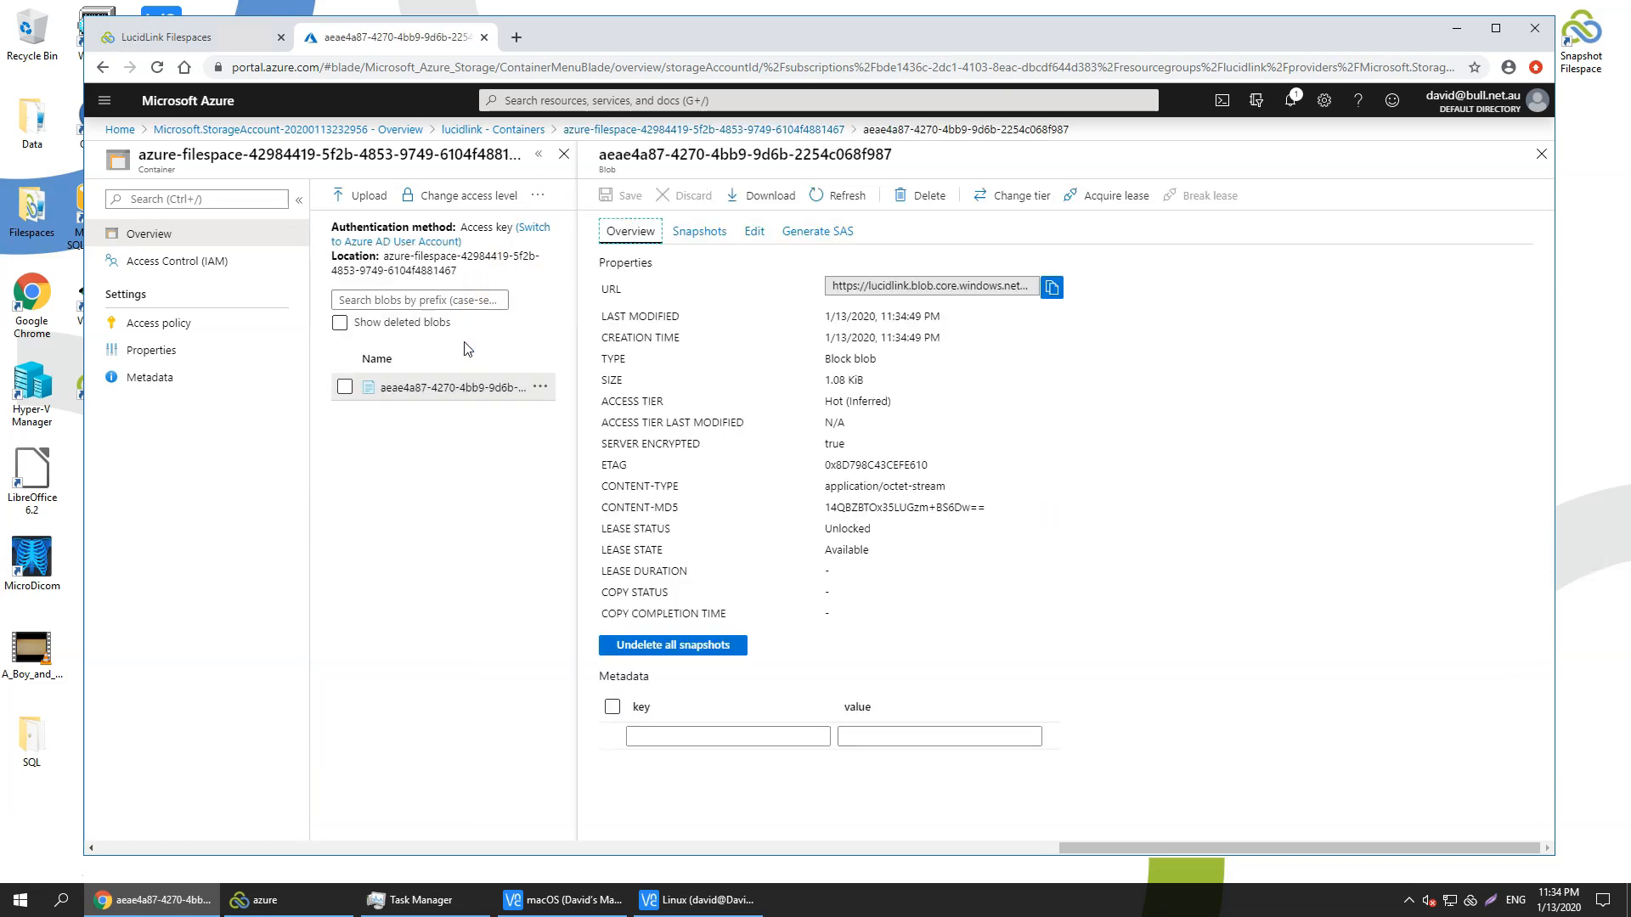
click(749, 197)
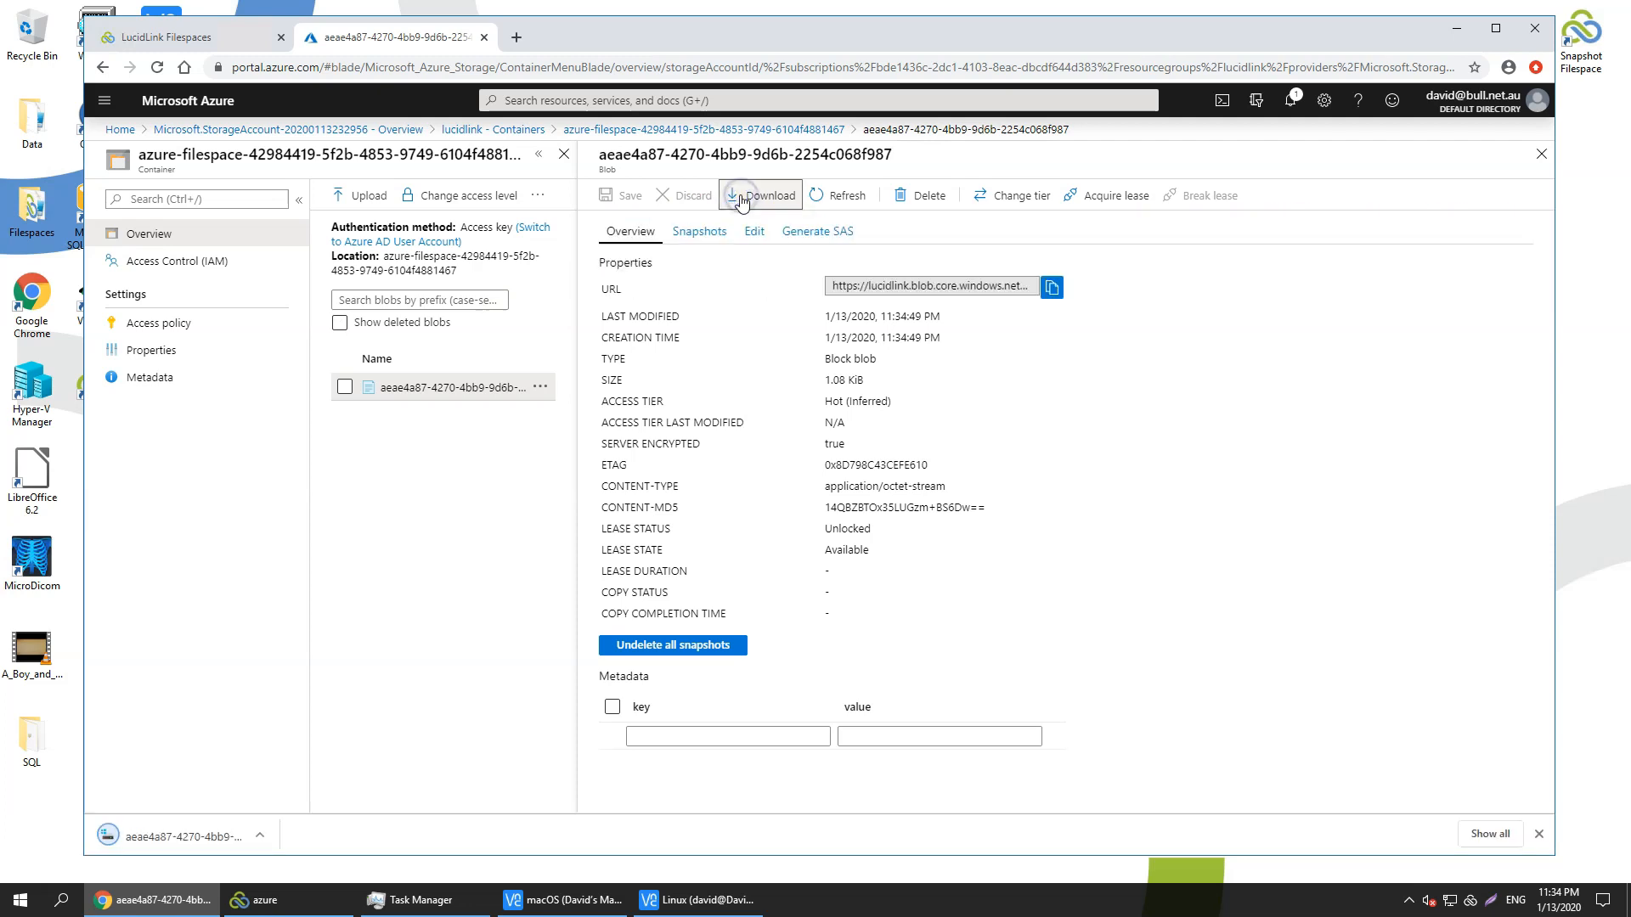
Step: Open the downloaded blob in Notepad, examine its whole content, and close it
click(259, 835)
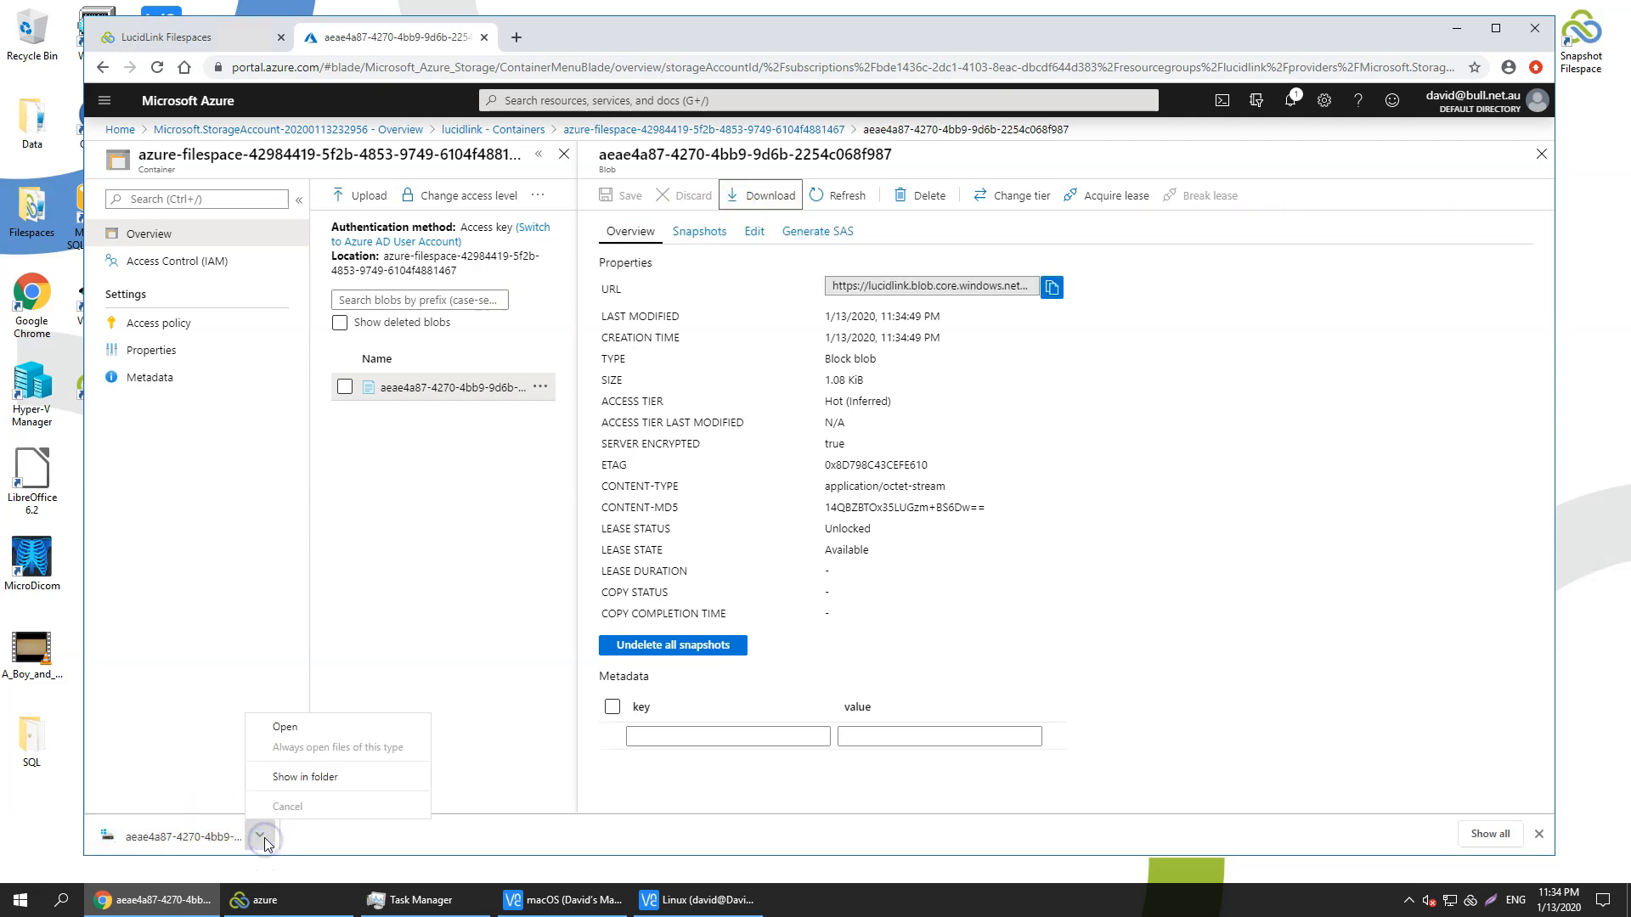
click(287, 728)
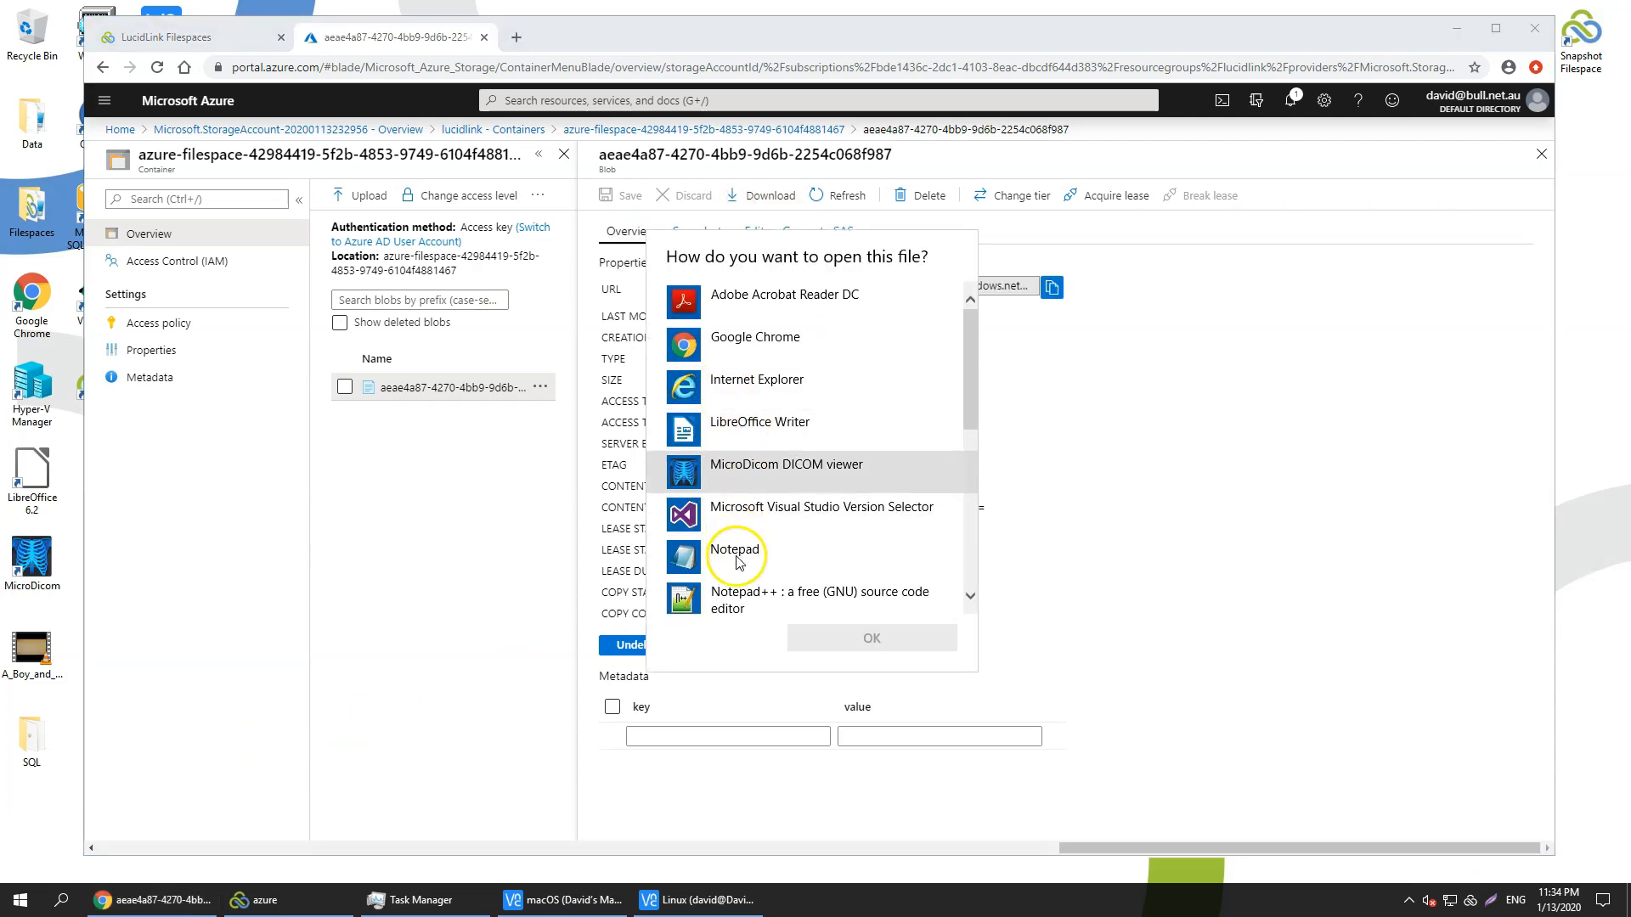
double_click(736, 558)
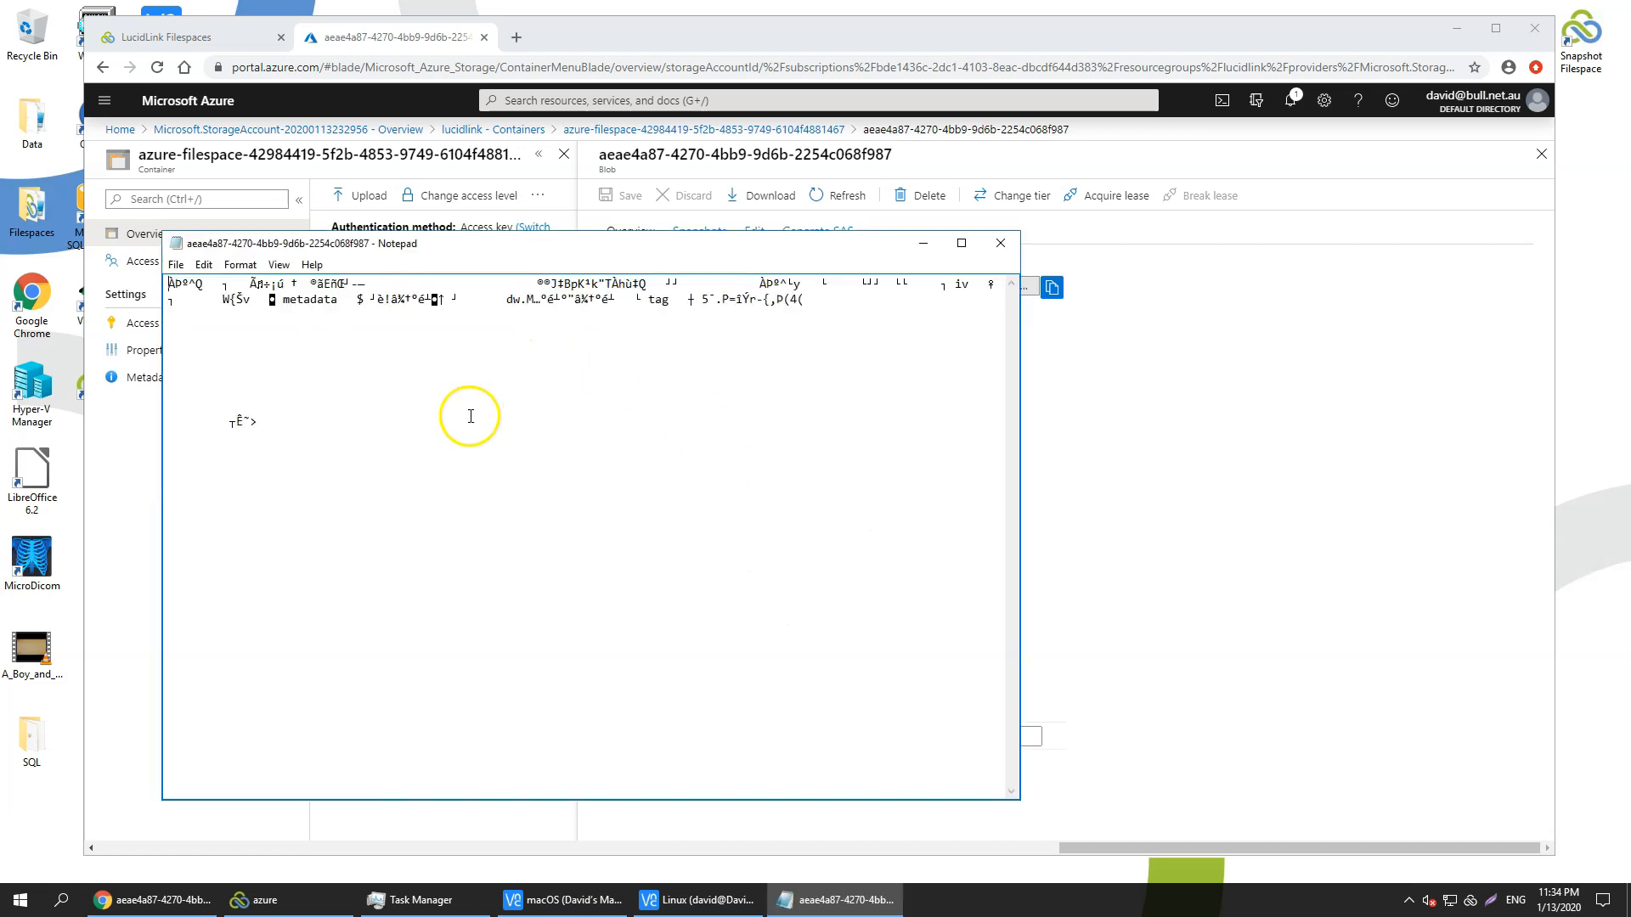
key(ctrl+a)
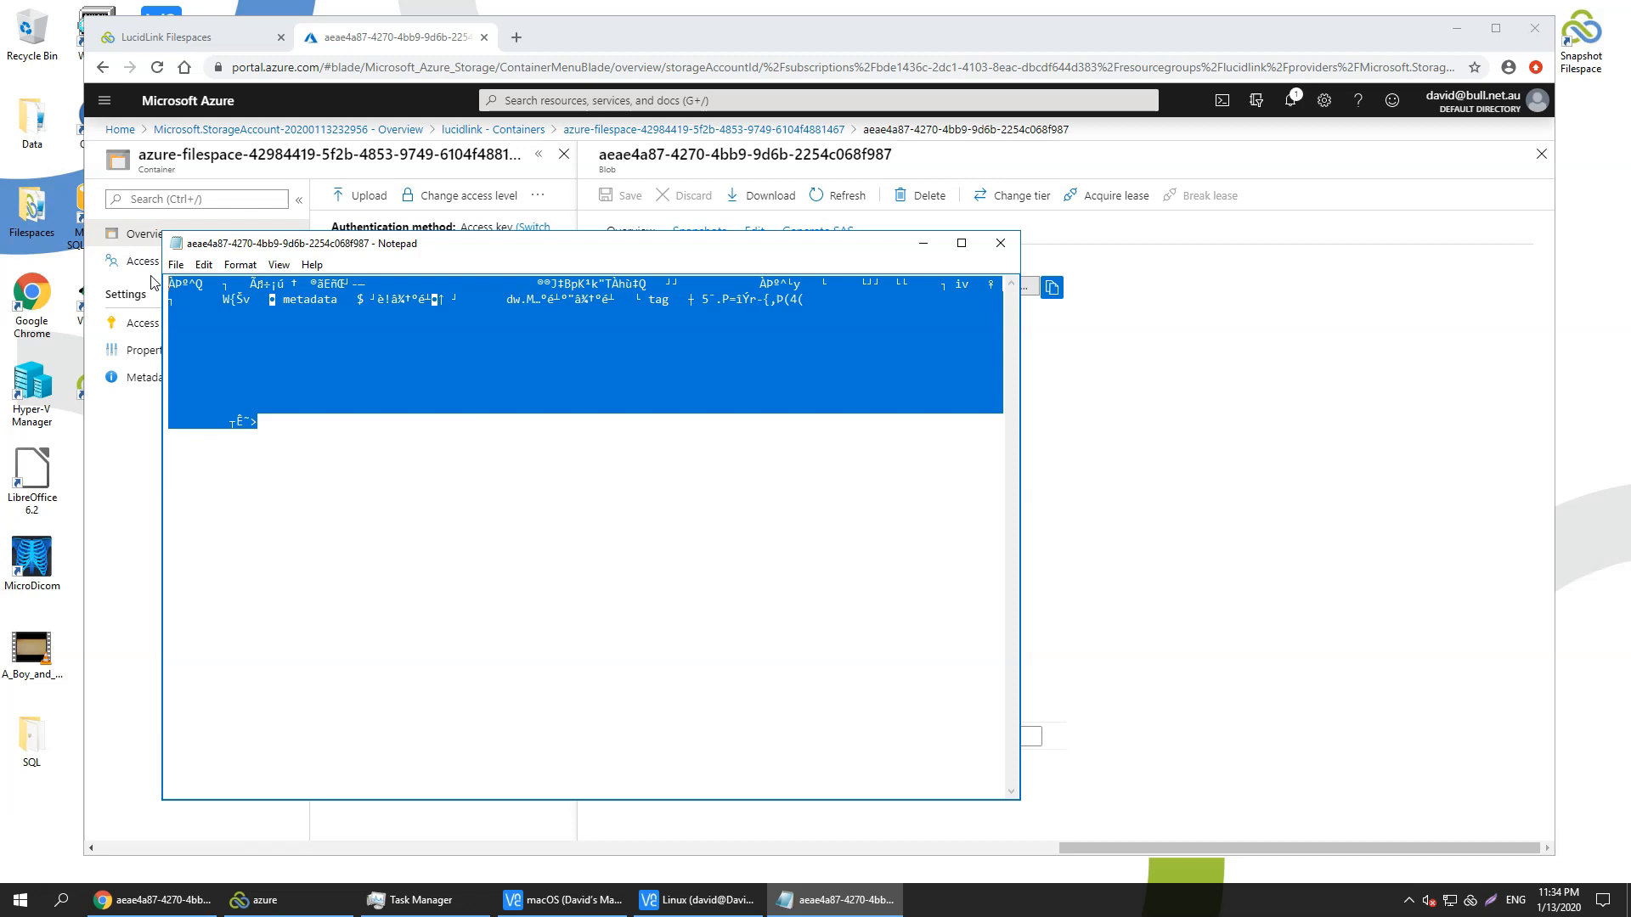
click(1000, 243)
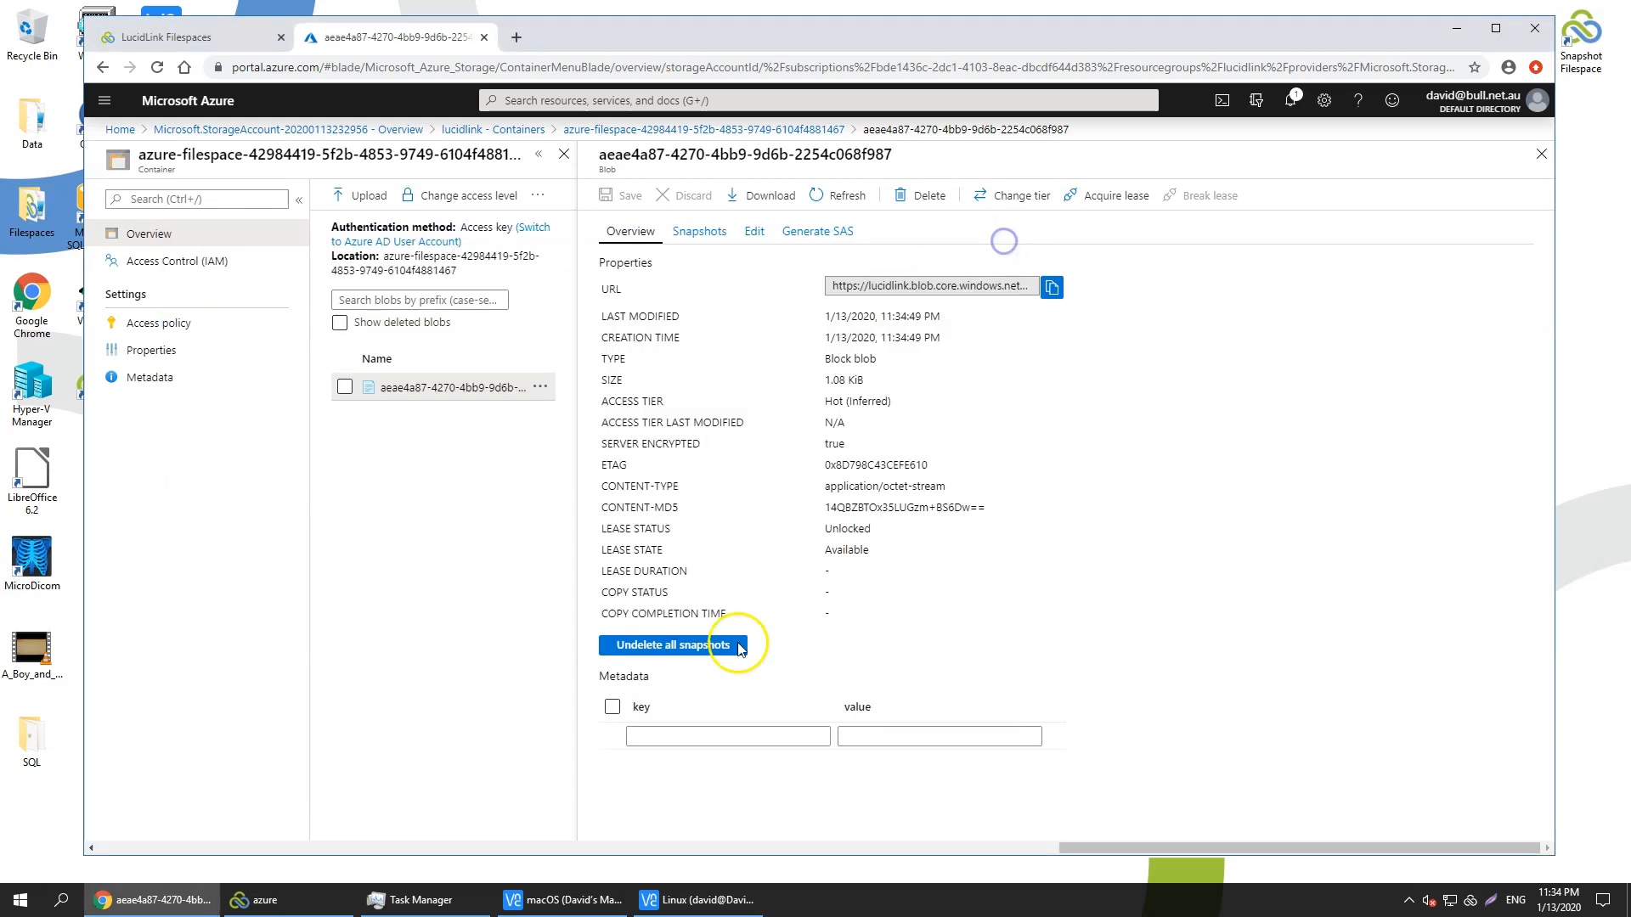
Step: Reopen data.txt from the azure filespace folder to check its content, and return to the container's blob list in the Azure portal
click(306, 905)
double_click(495, 349)
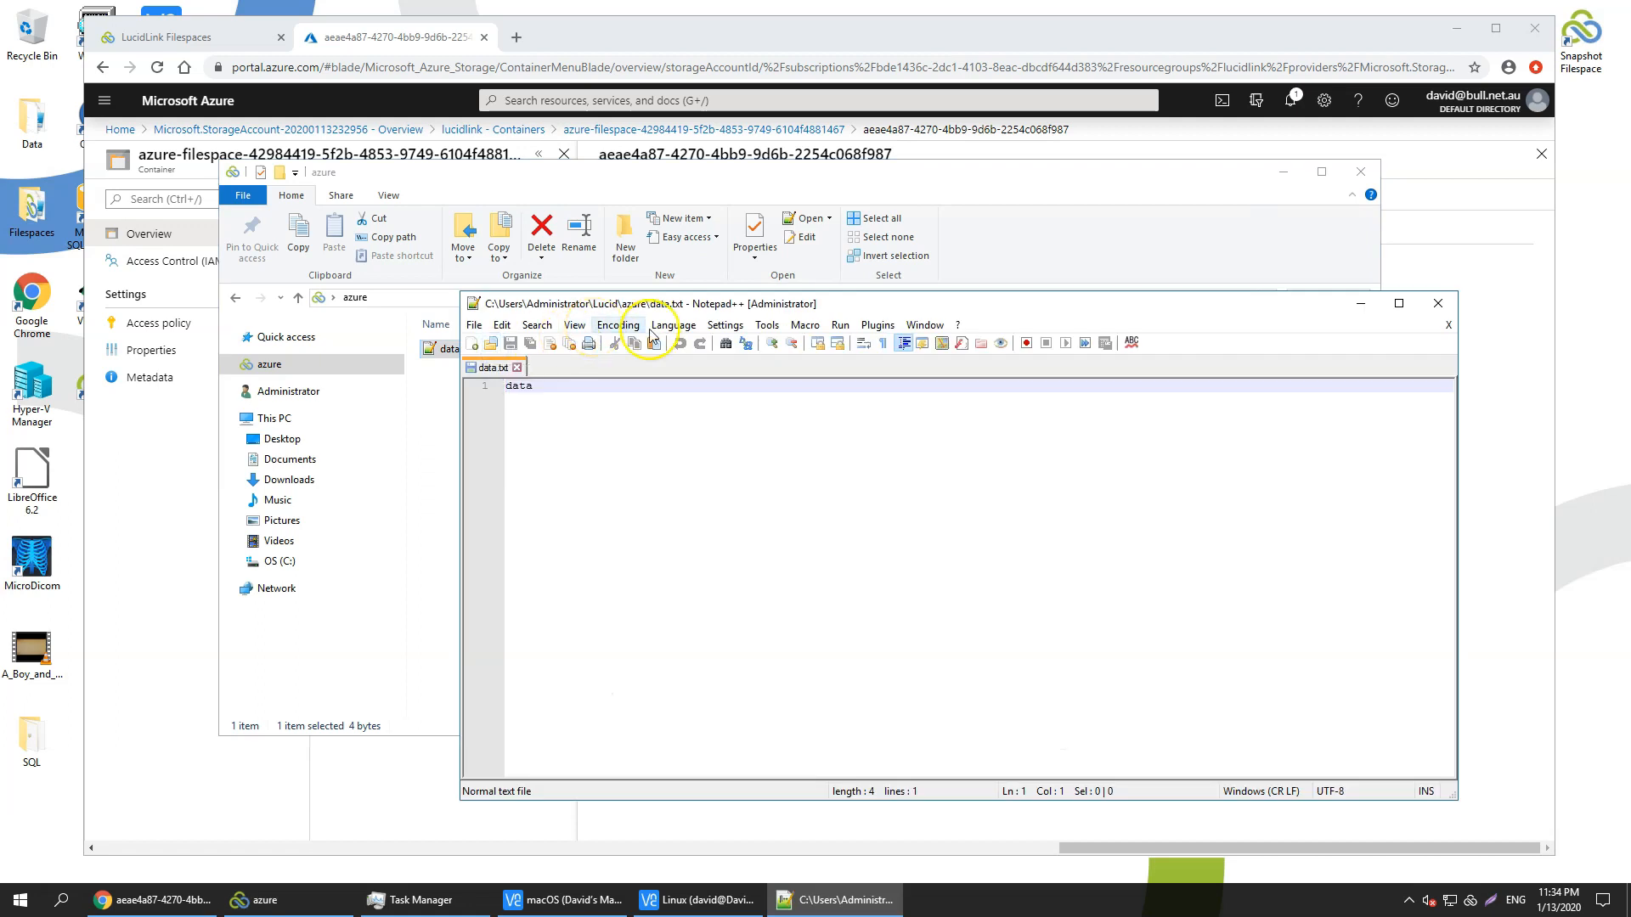
click(1438, 303)
click(179, 524)
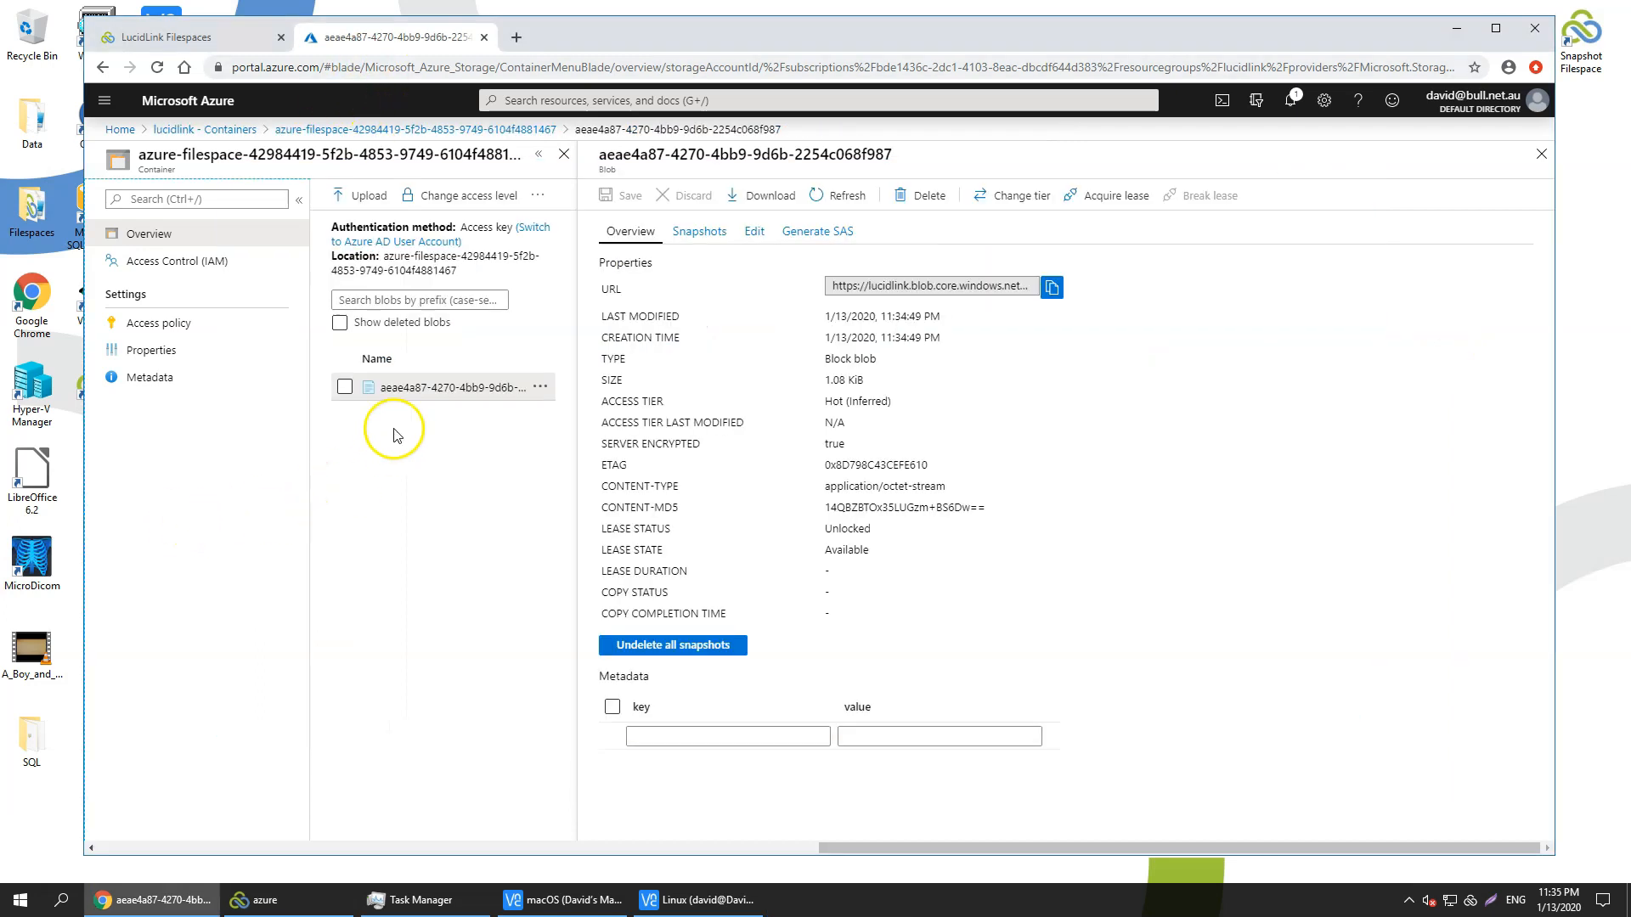
click(518, 130)
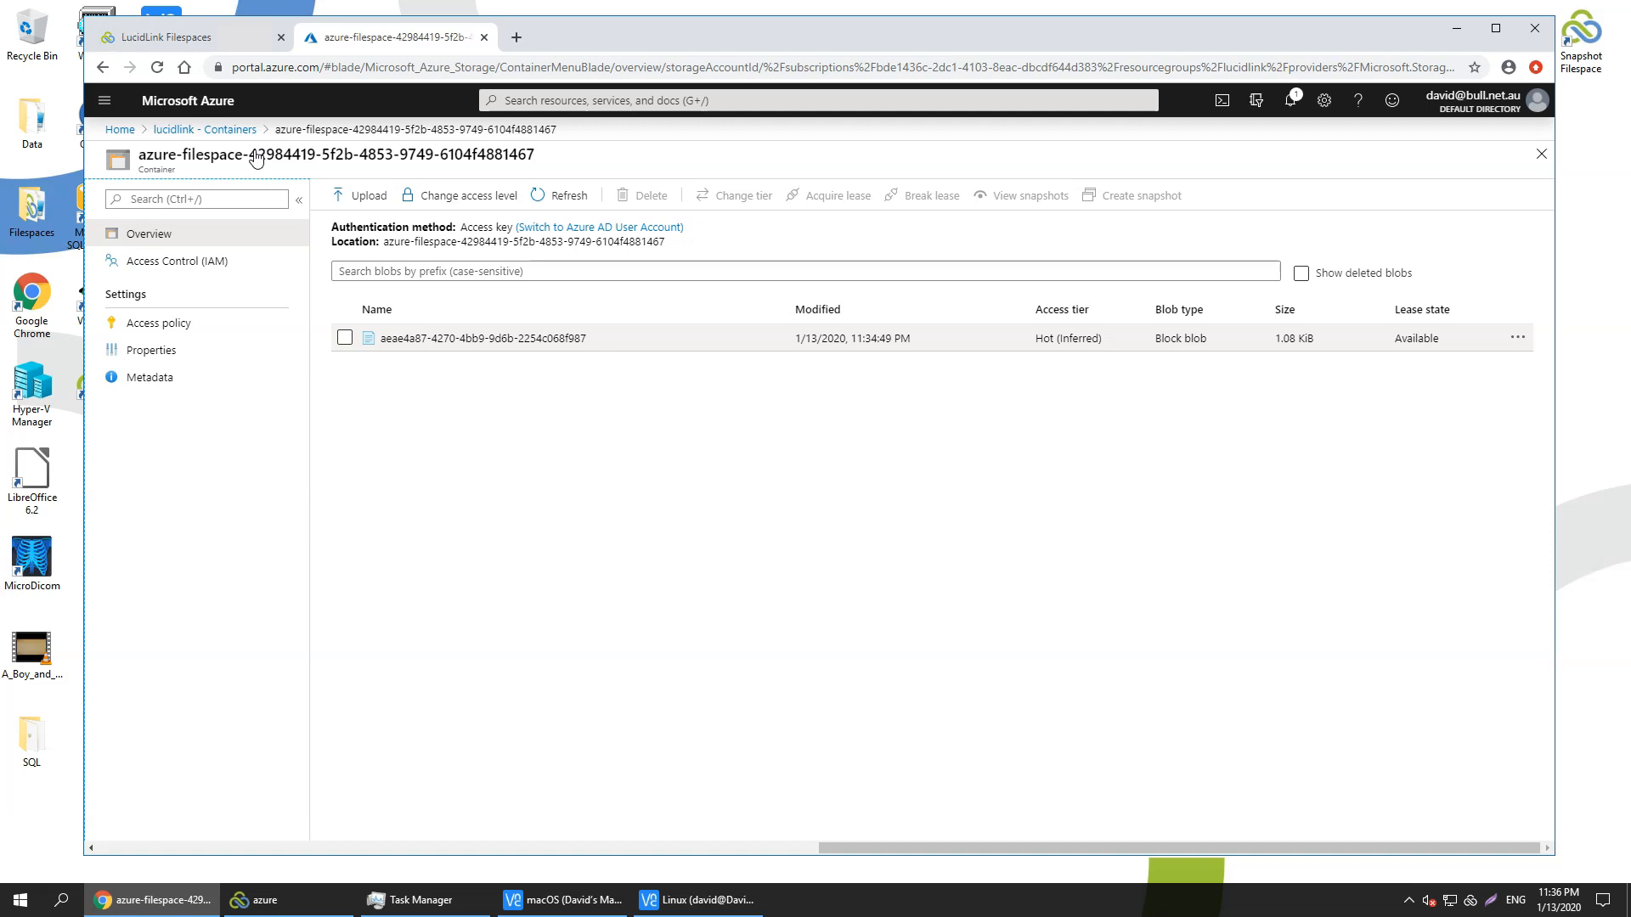
Step: Replace the text in the azure filespace's data.txt with Windows, save the file, and close the editor
click(323, 898)
click(423, 892)
double_click(476, 349)
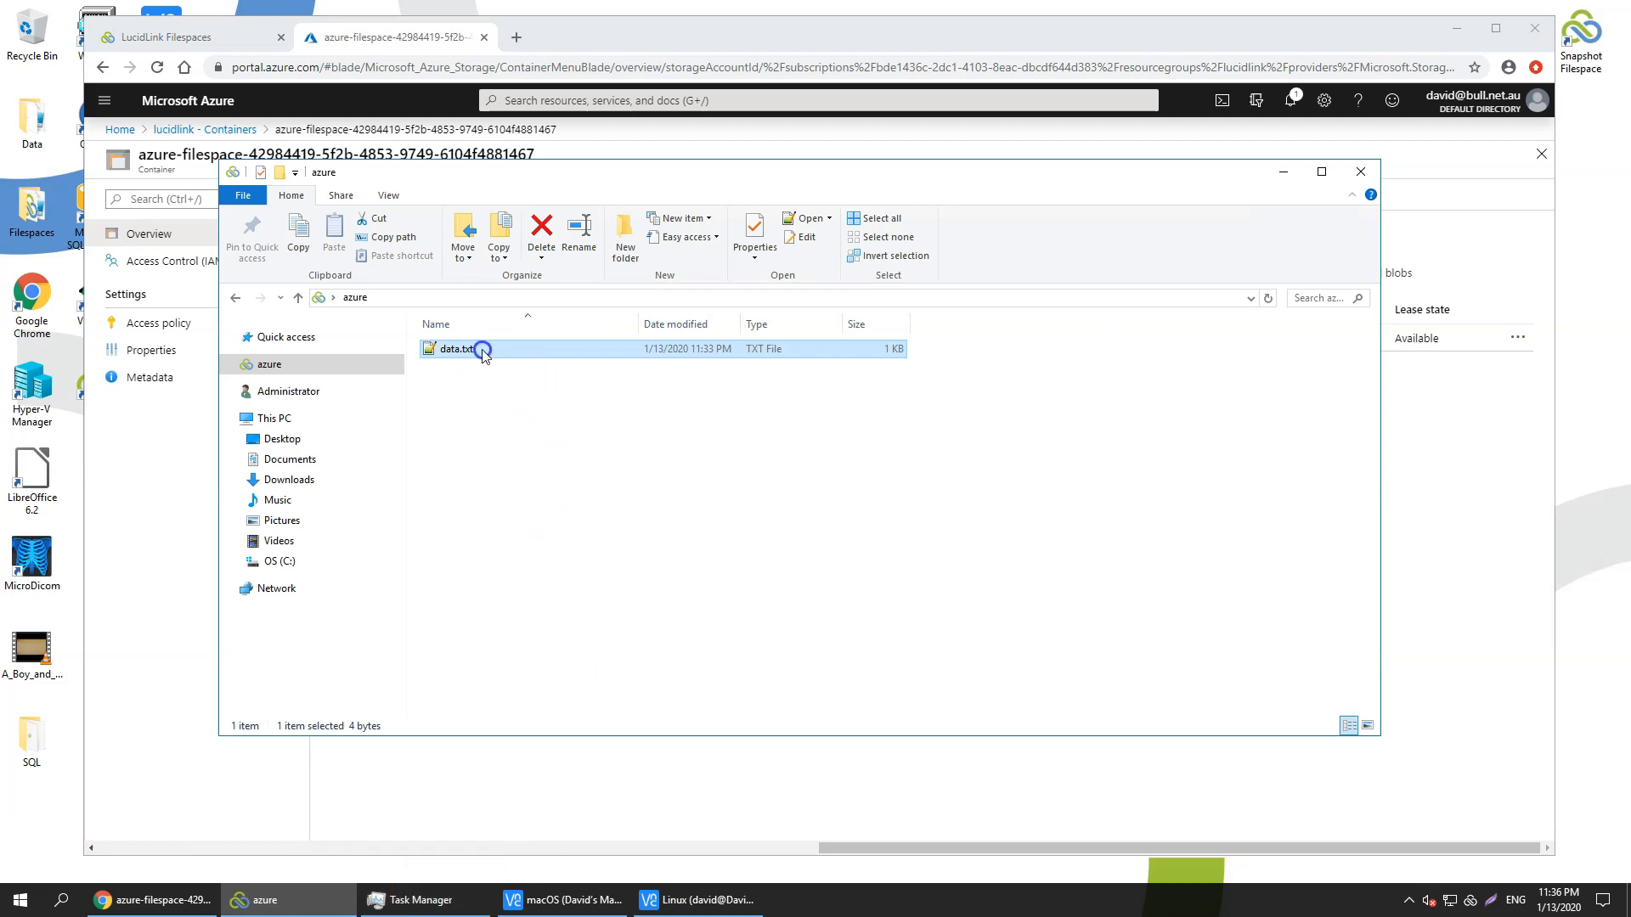
click(552, 390)
drag(552, 390, 491, 388)
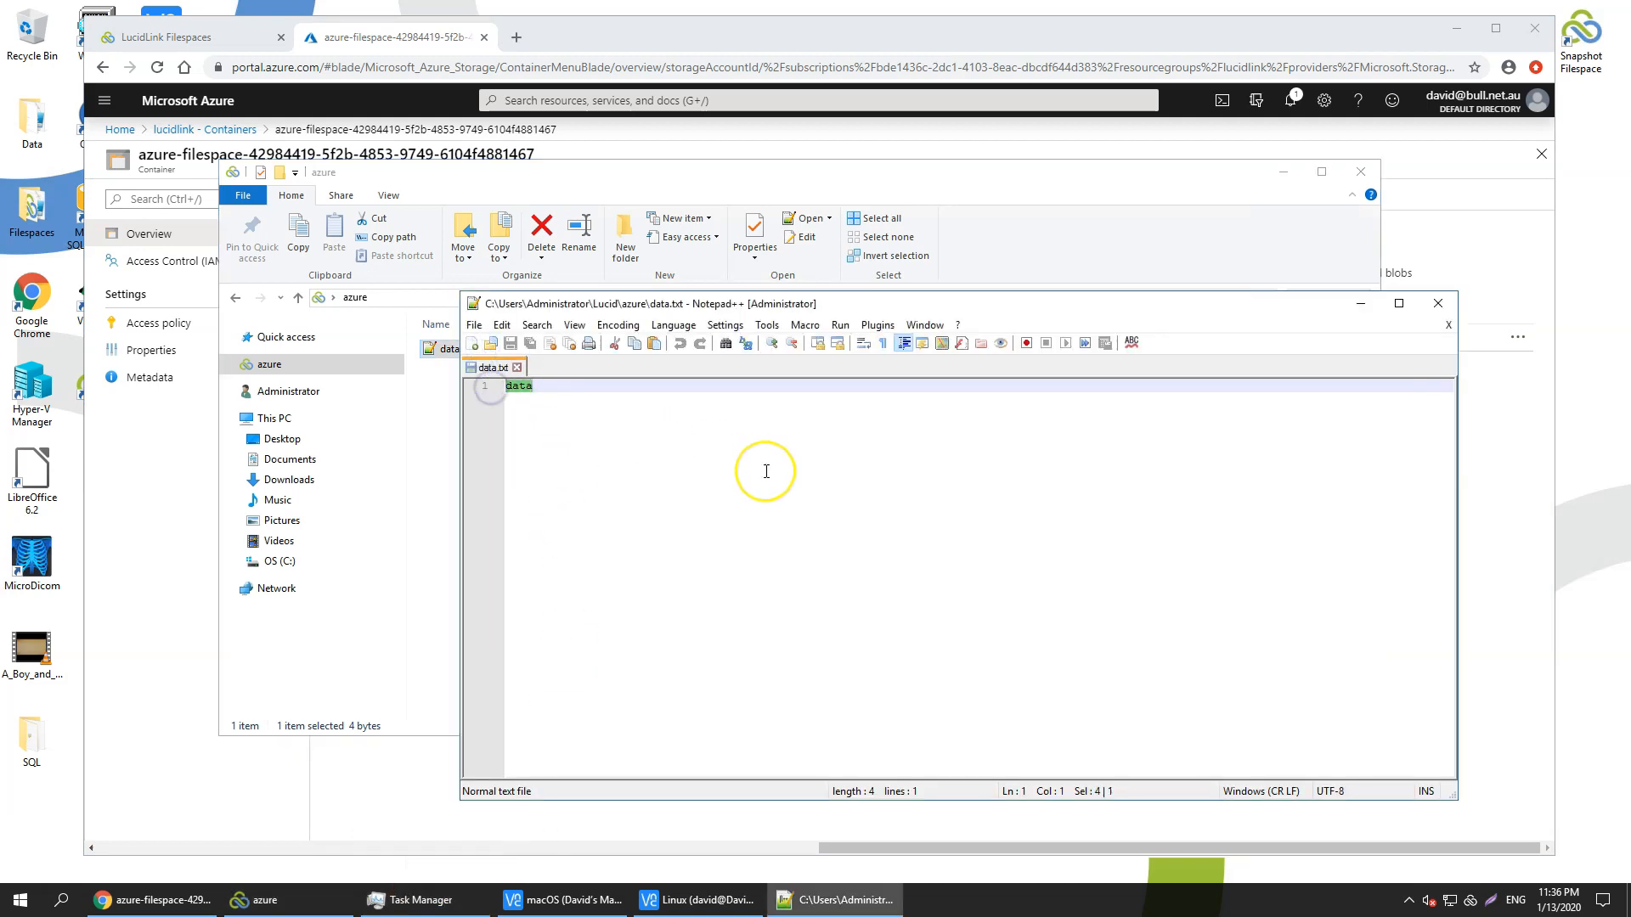
text(Windows)
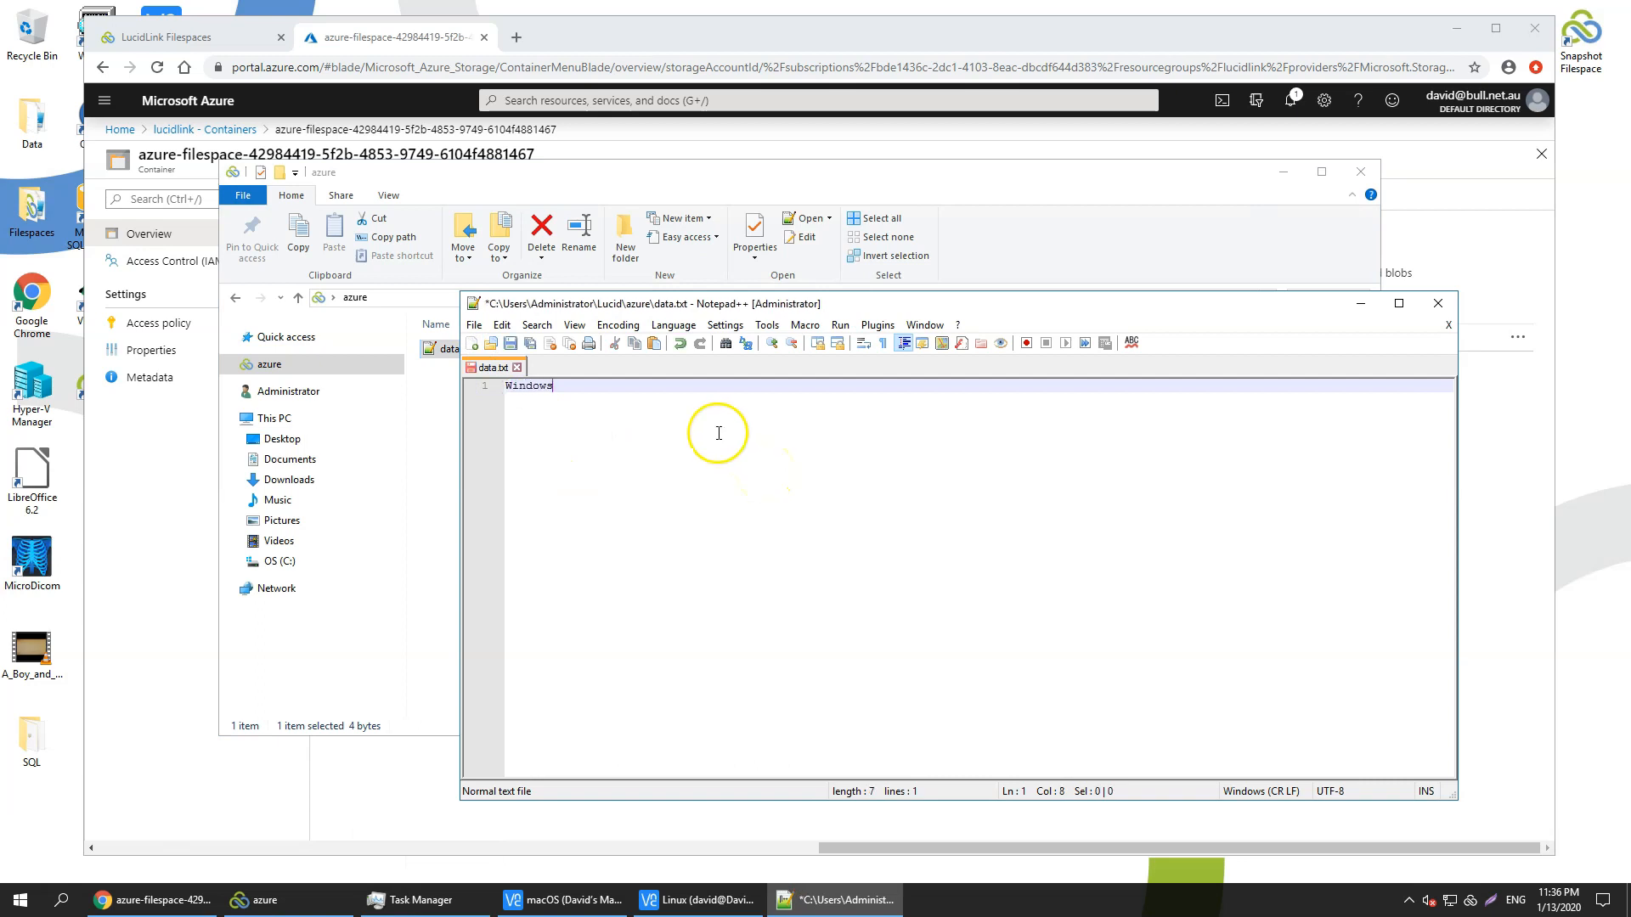
click(510, 344)
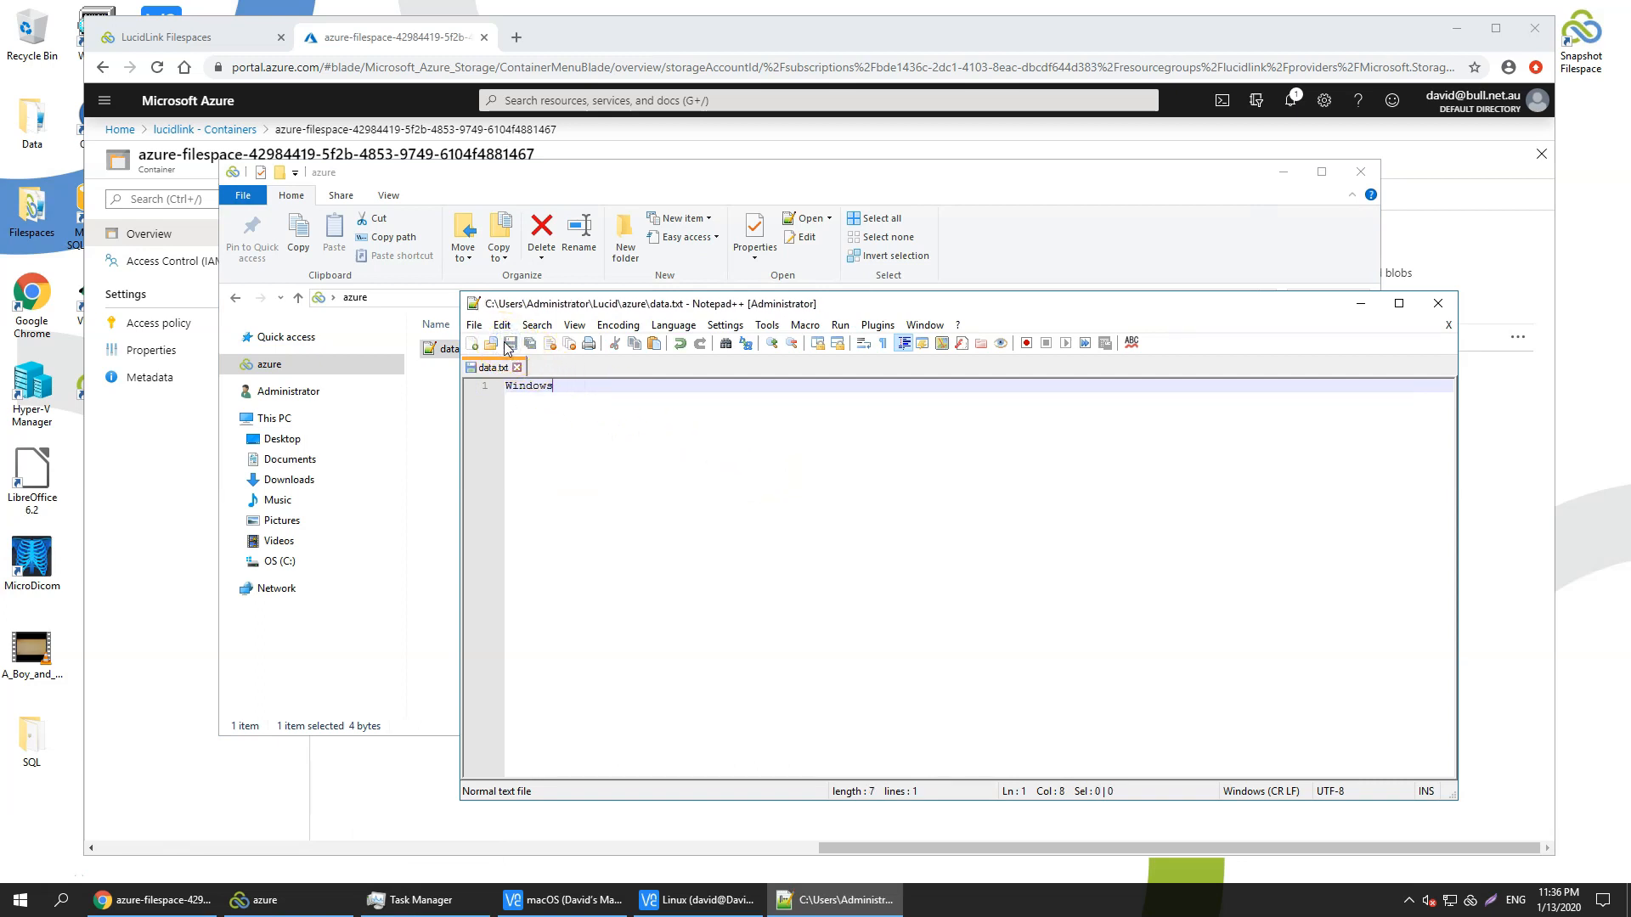
click(1441, 308)
Step: Refresh the container's blob list in the Azure portal, and run the Snapshot Filespace desktop shortcut
click(1489, 425)
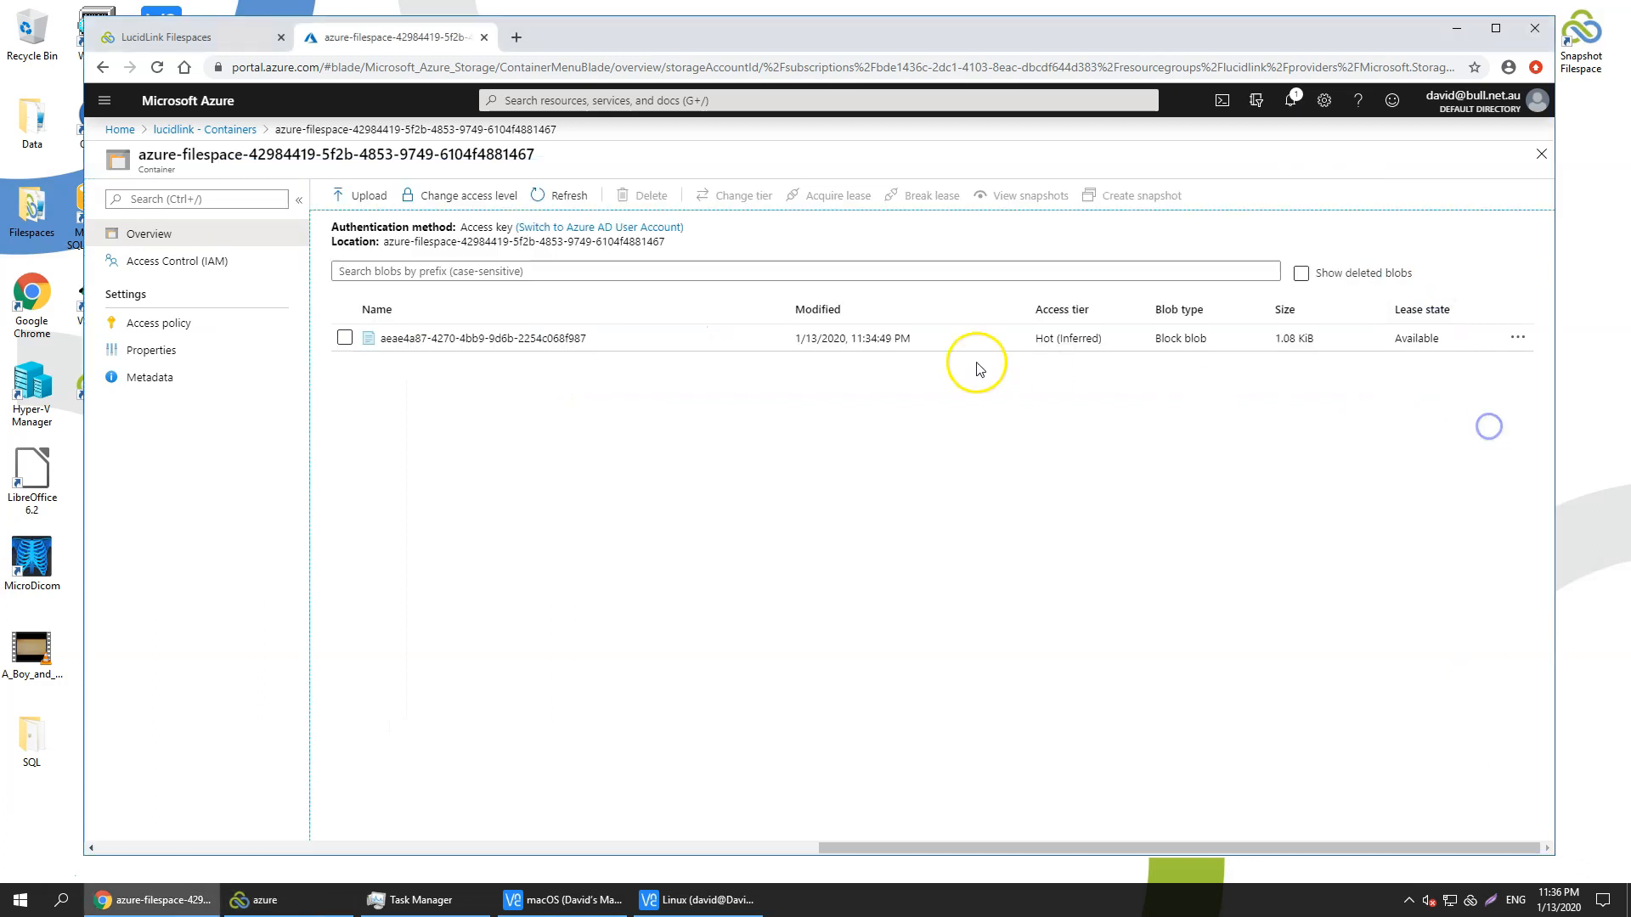
click(547, 195)
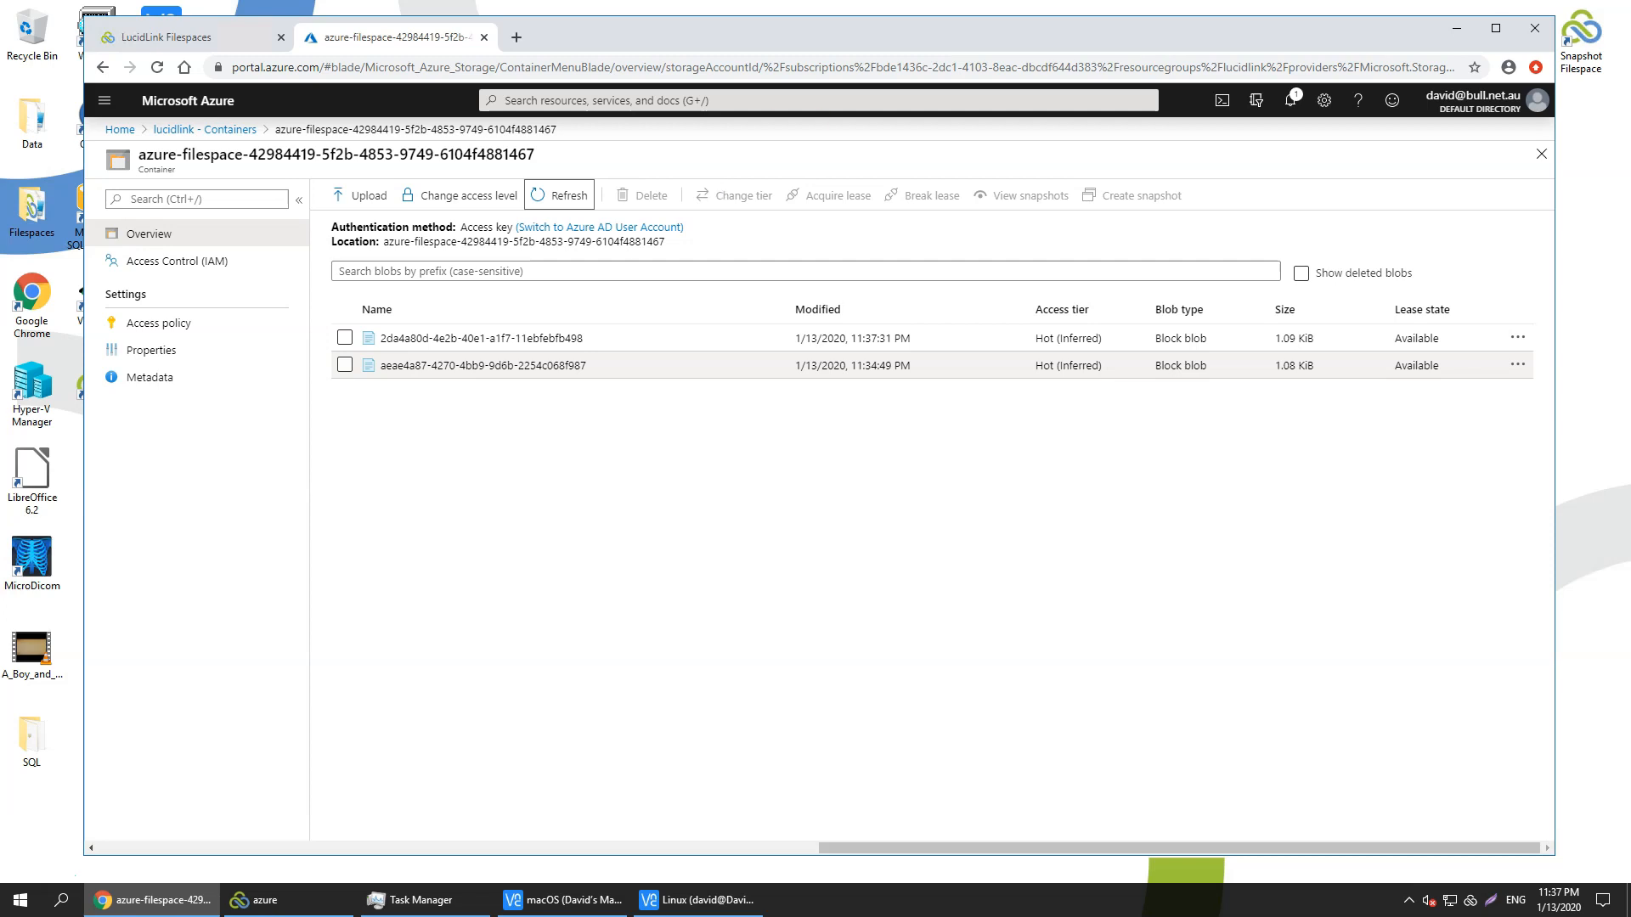
click(1576, 36)
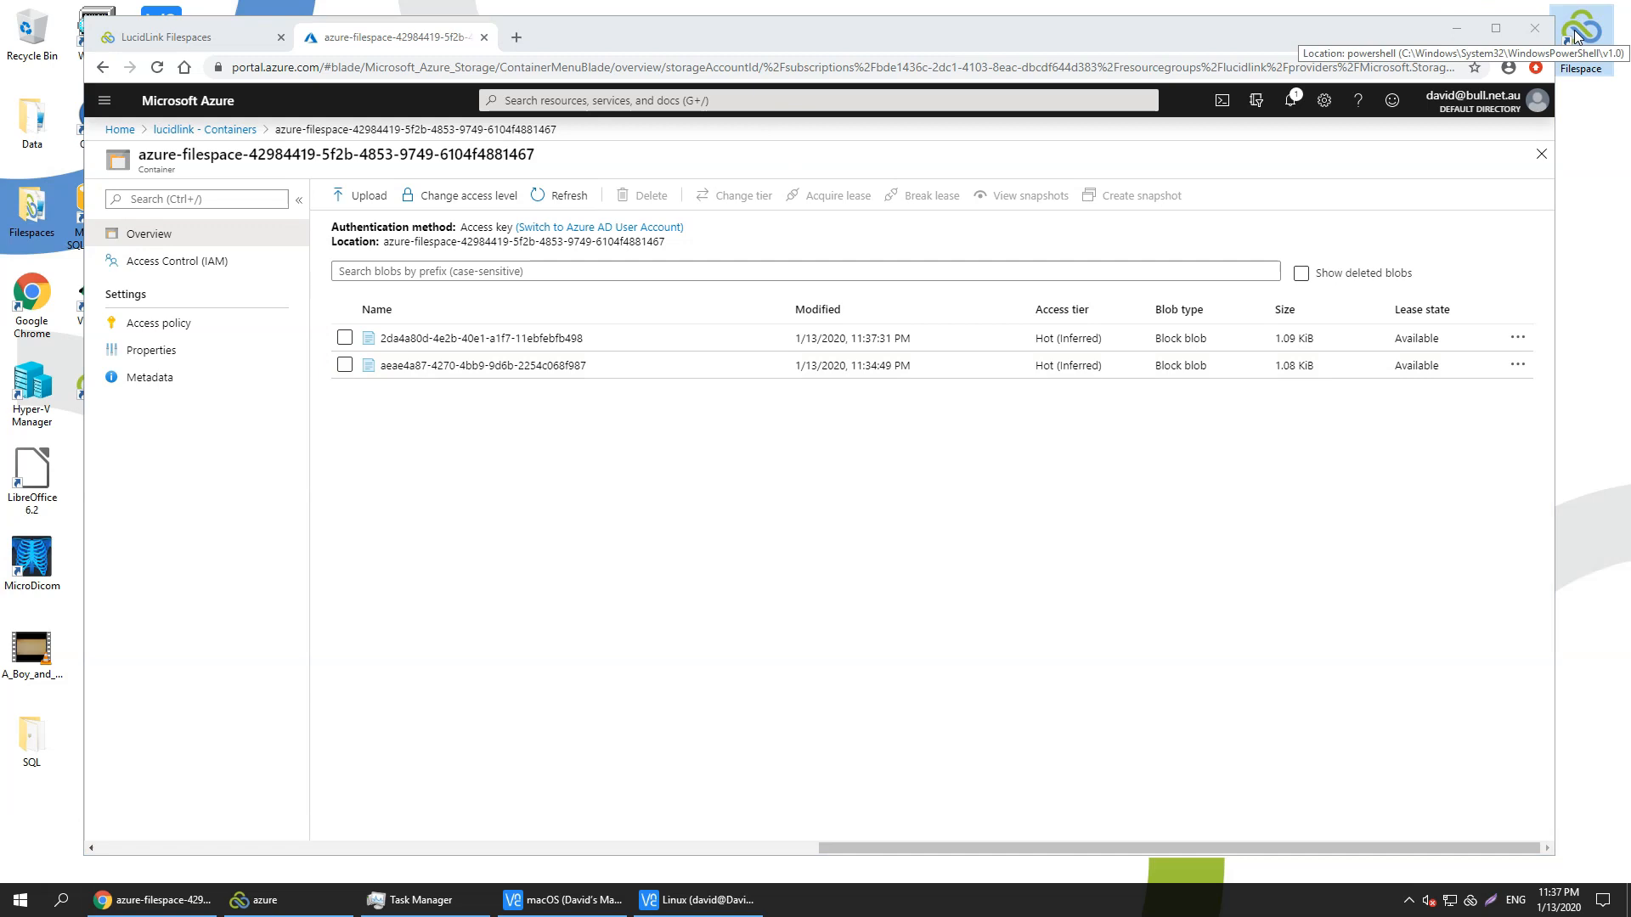
double_click(1576, 36)
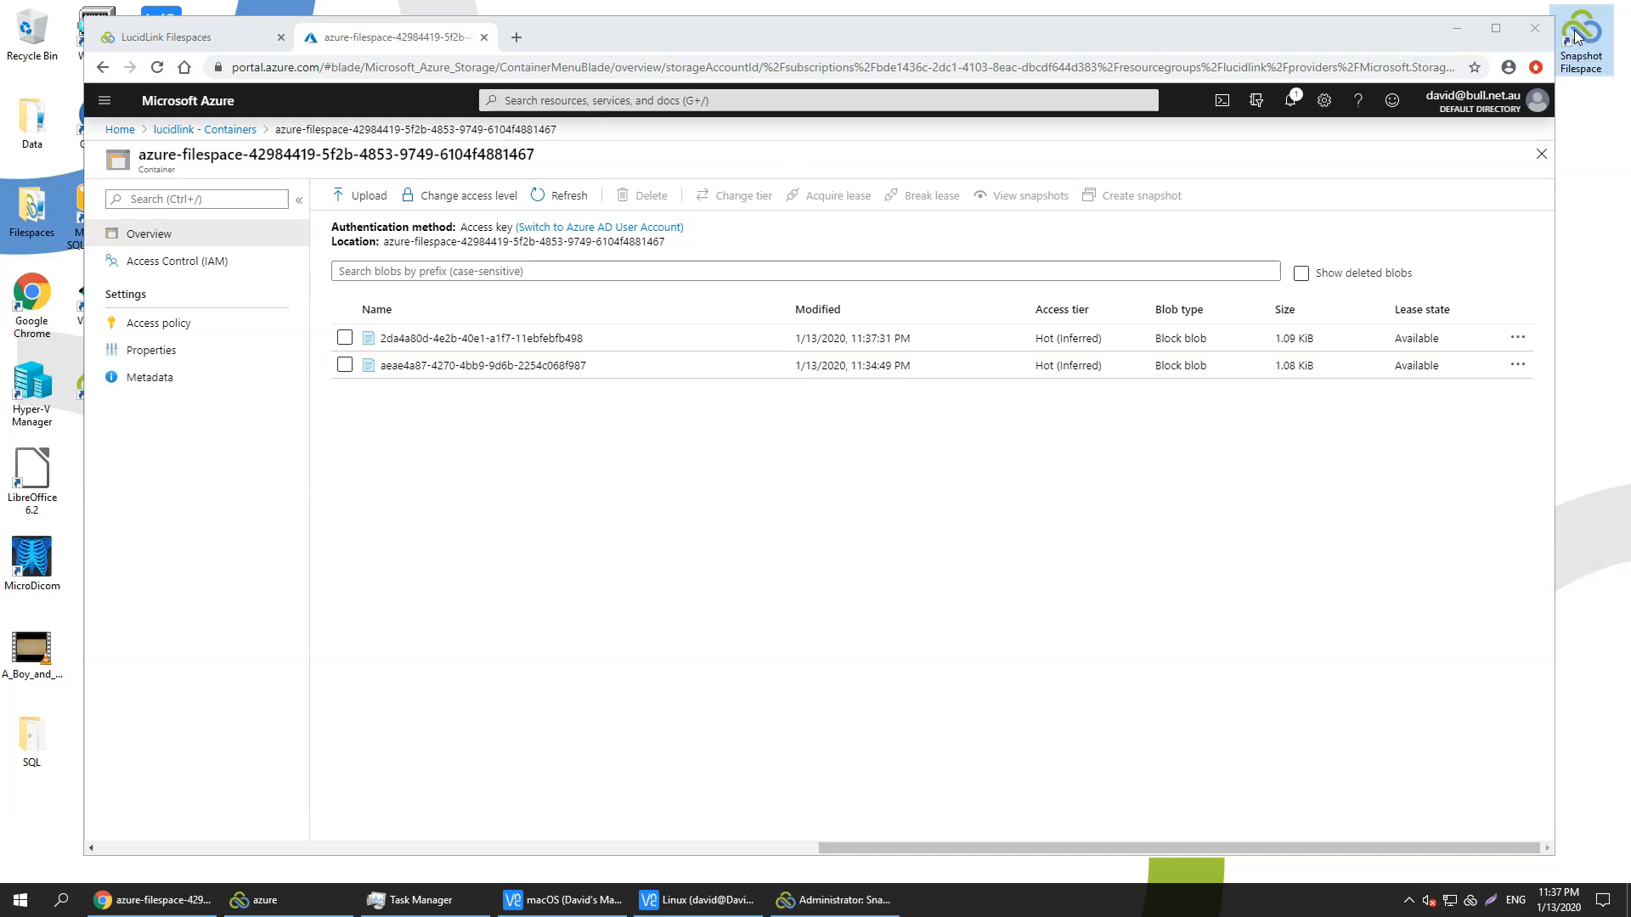
Step: Check data.txt in the azure filespace folder, and view the macOS and Linux remote desktops
click(283, 900)
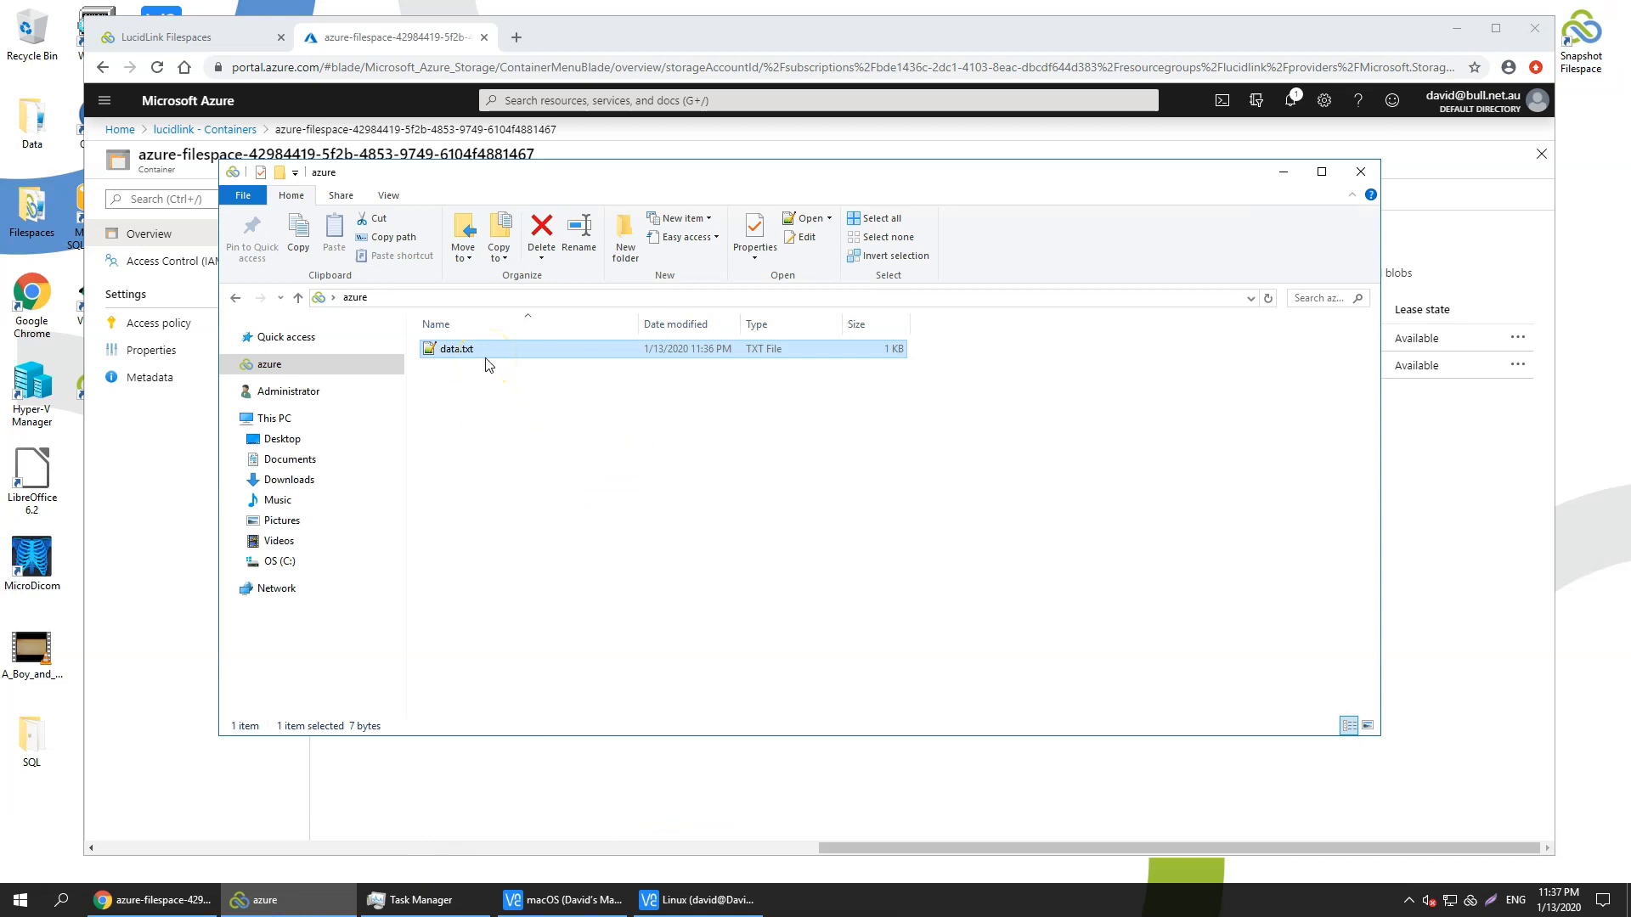
click(569, 902)
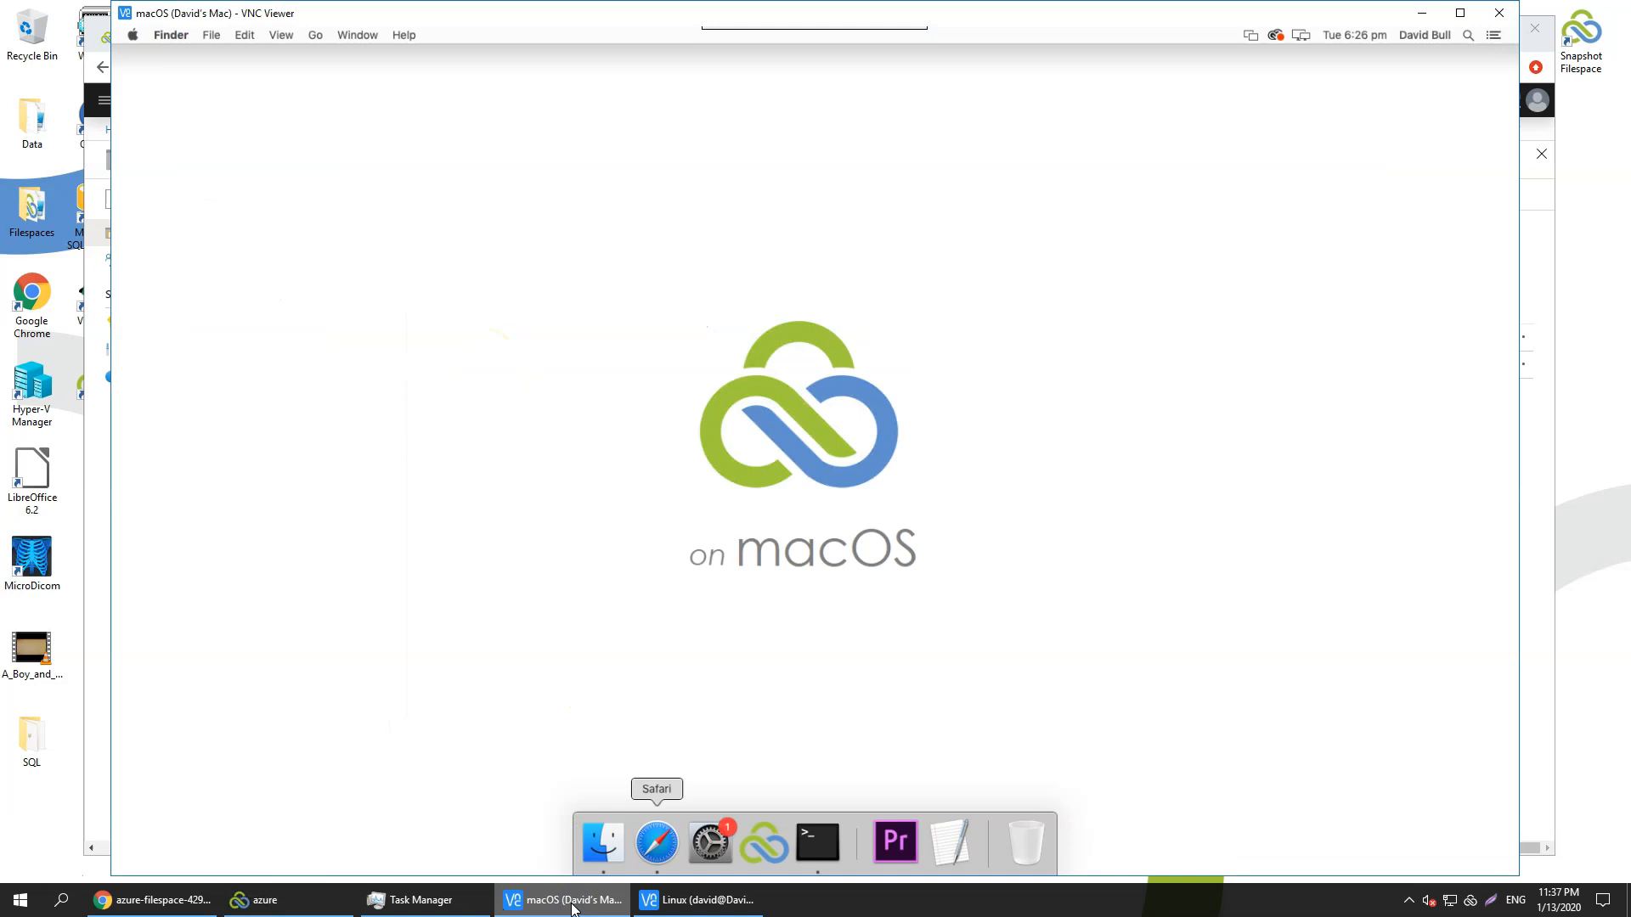
click(705, 905)
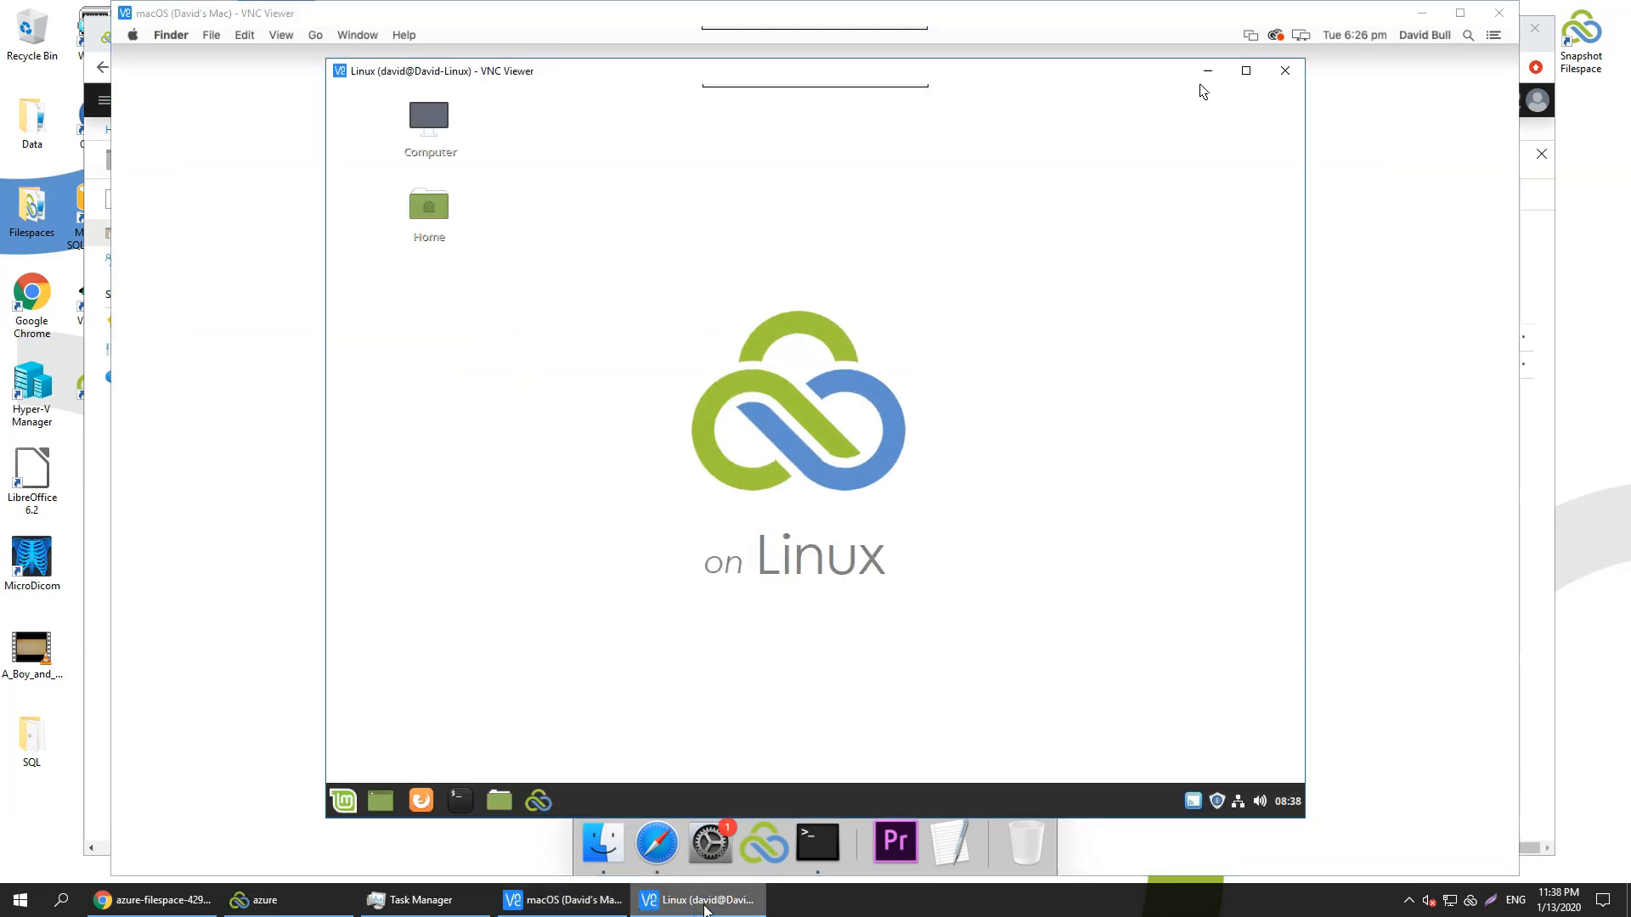
Step: Back in the azure filespace folder on Windows, create a folder named Data
click(299, 902)
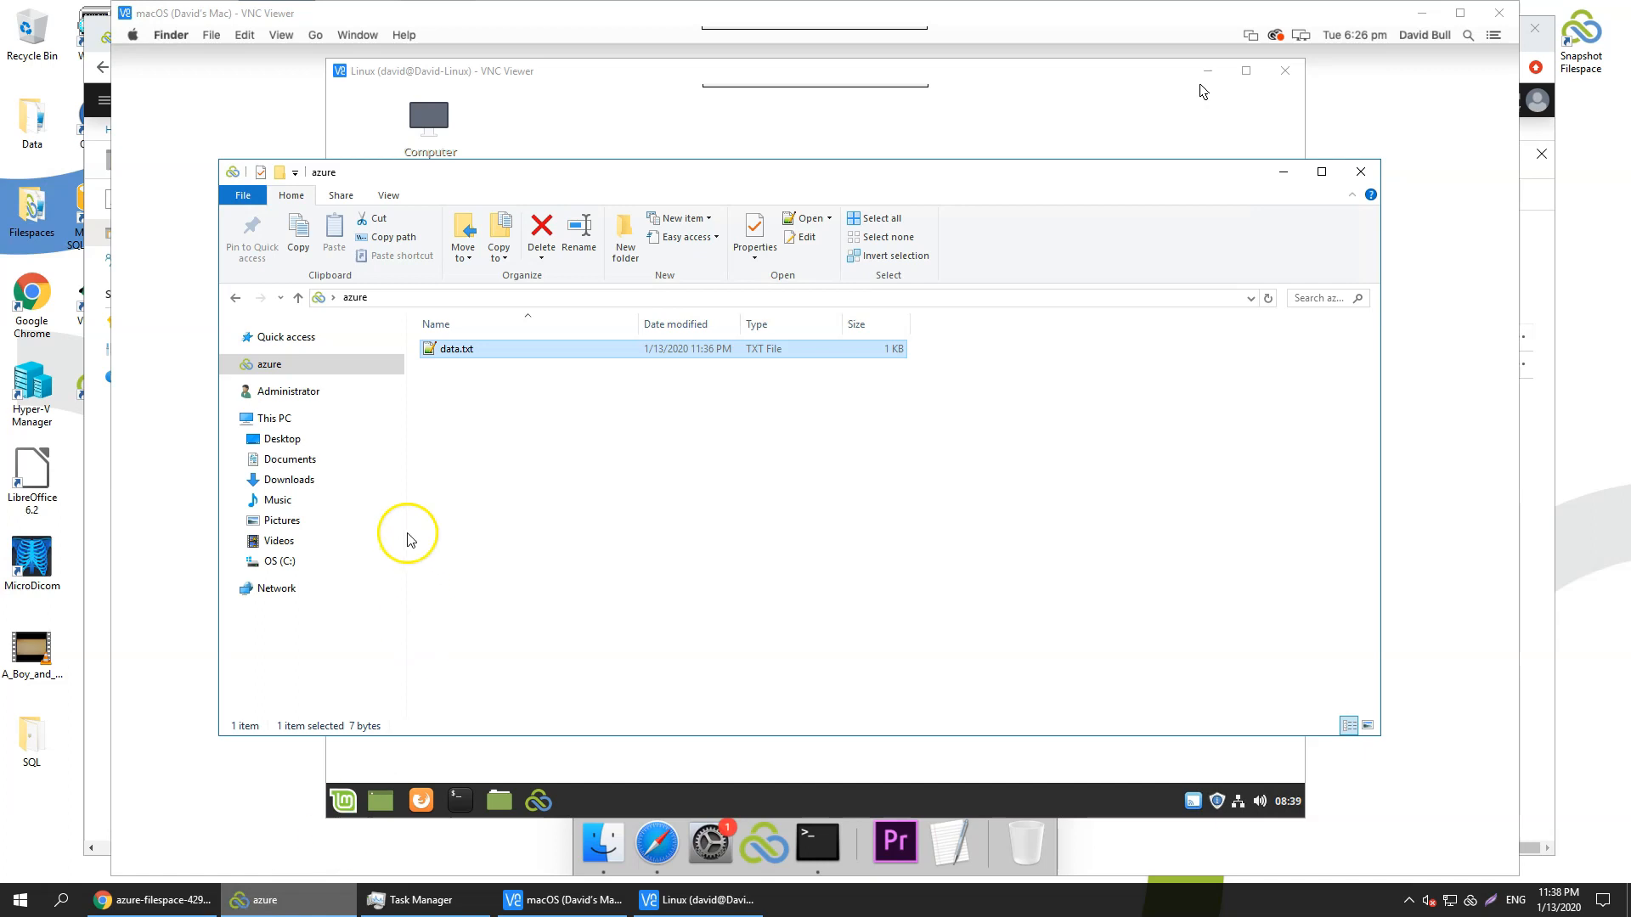
right_click(494, 412)
mouse_move(553, 628)
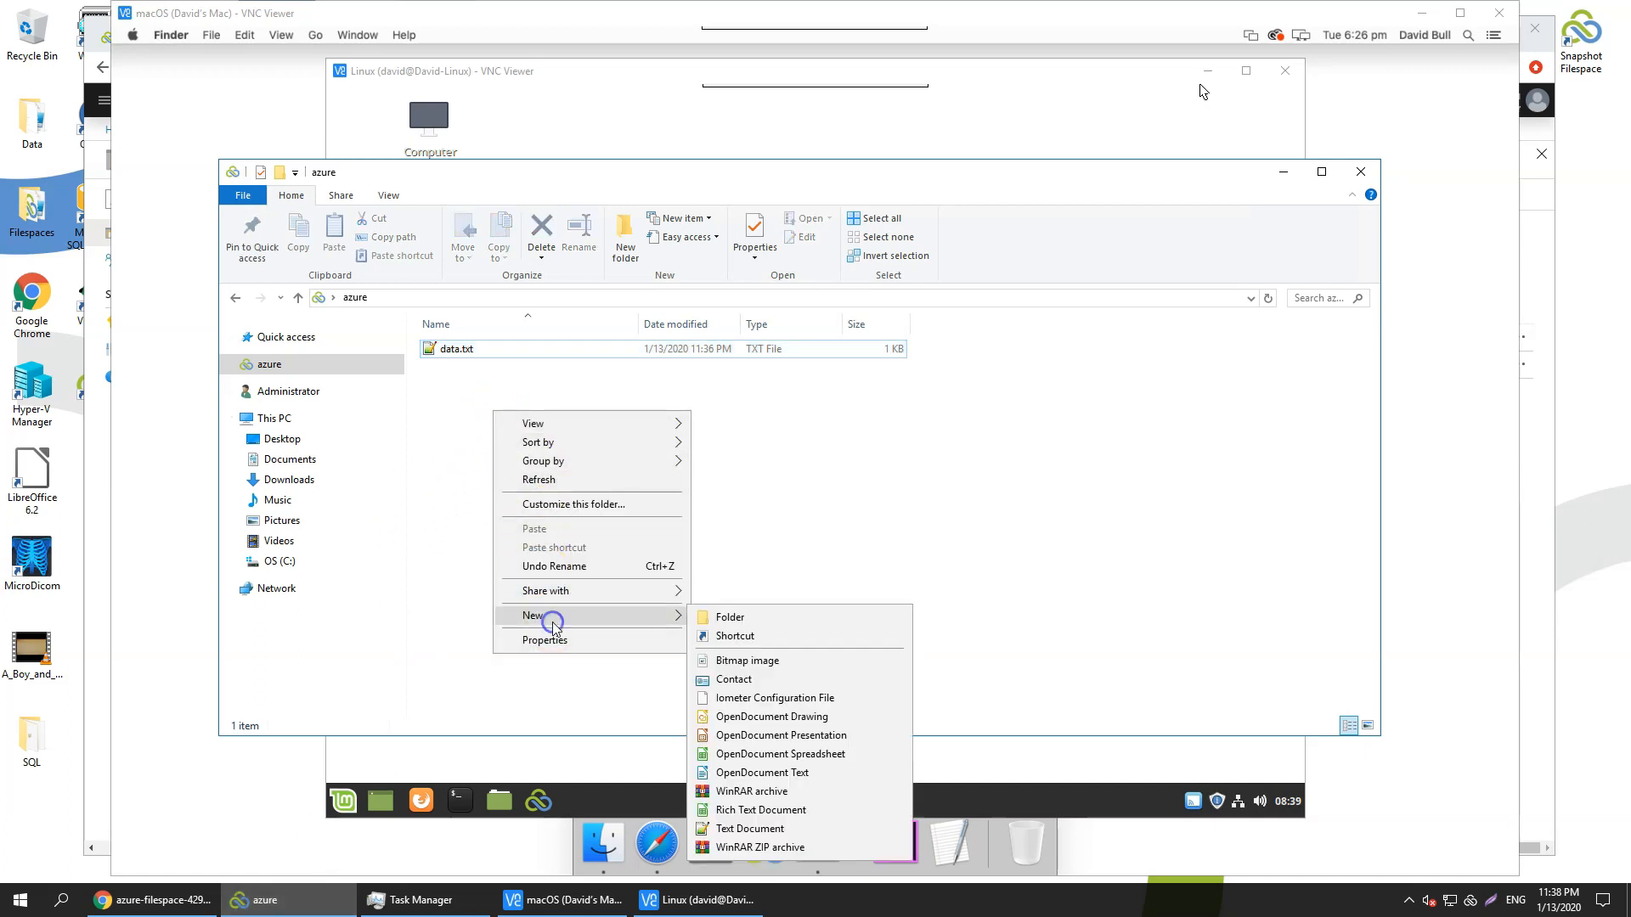
click(753, 621)
text(Data)
right_click(511, 460)
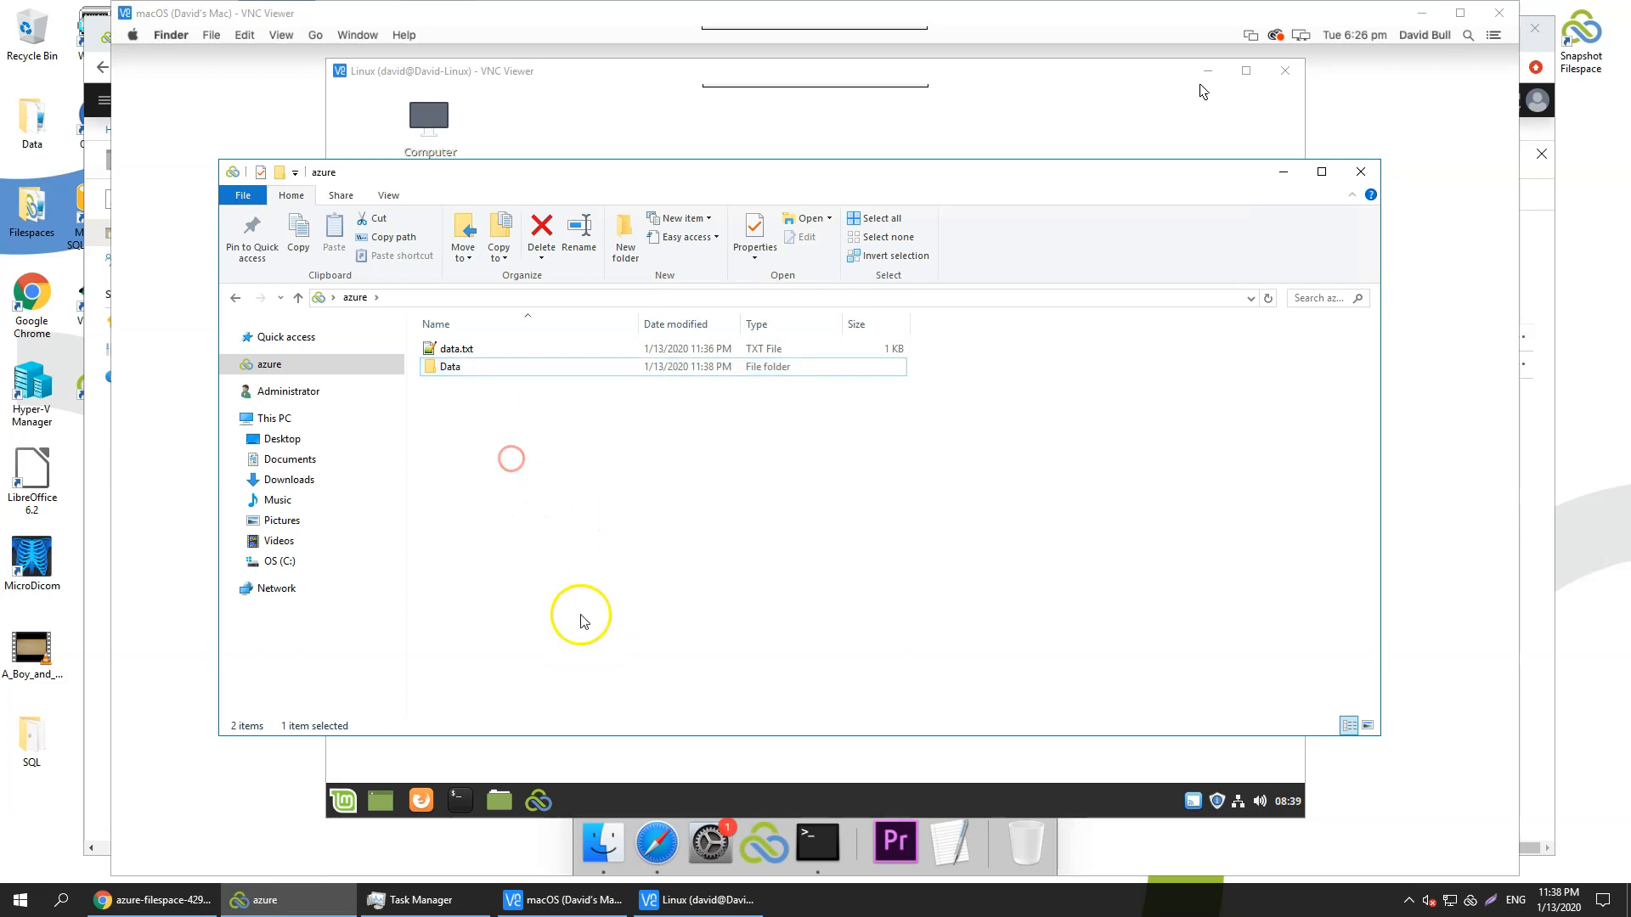
Step: Create a folder named Users in the azure filespace and open it
click(579, 662)
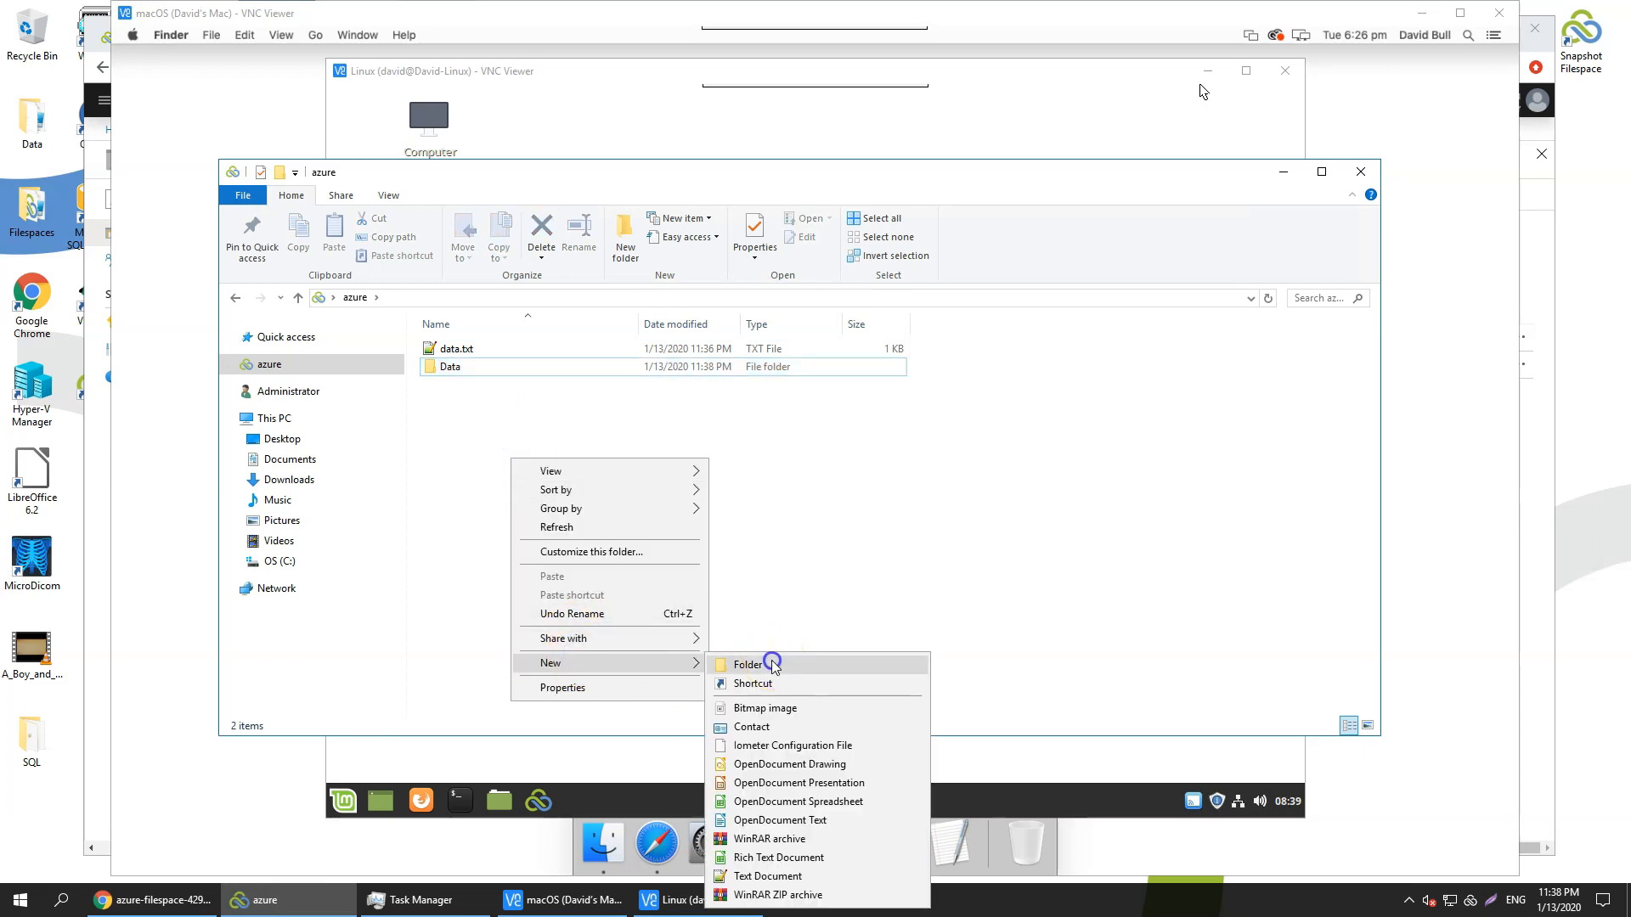
click(772, 664)
text(Use)
key(Return)
key(Return)
Step: Create a folder named macOS inside the Users folder
right_click(506, 423)
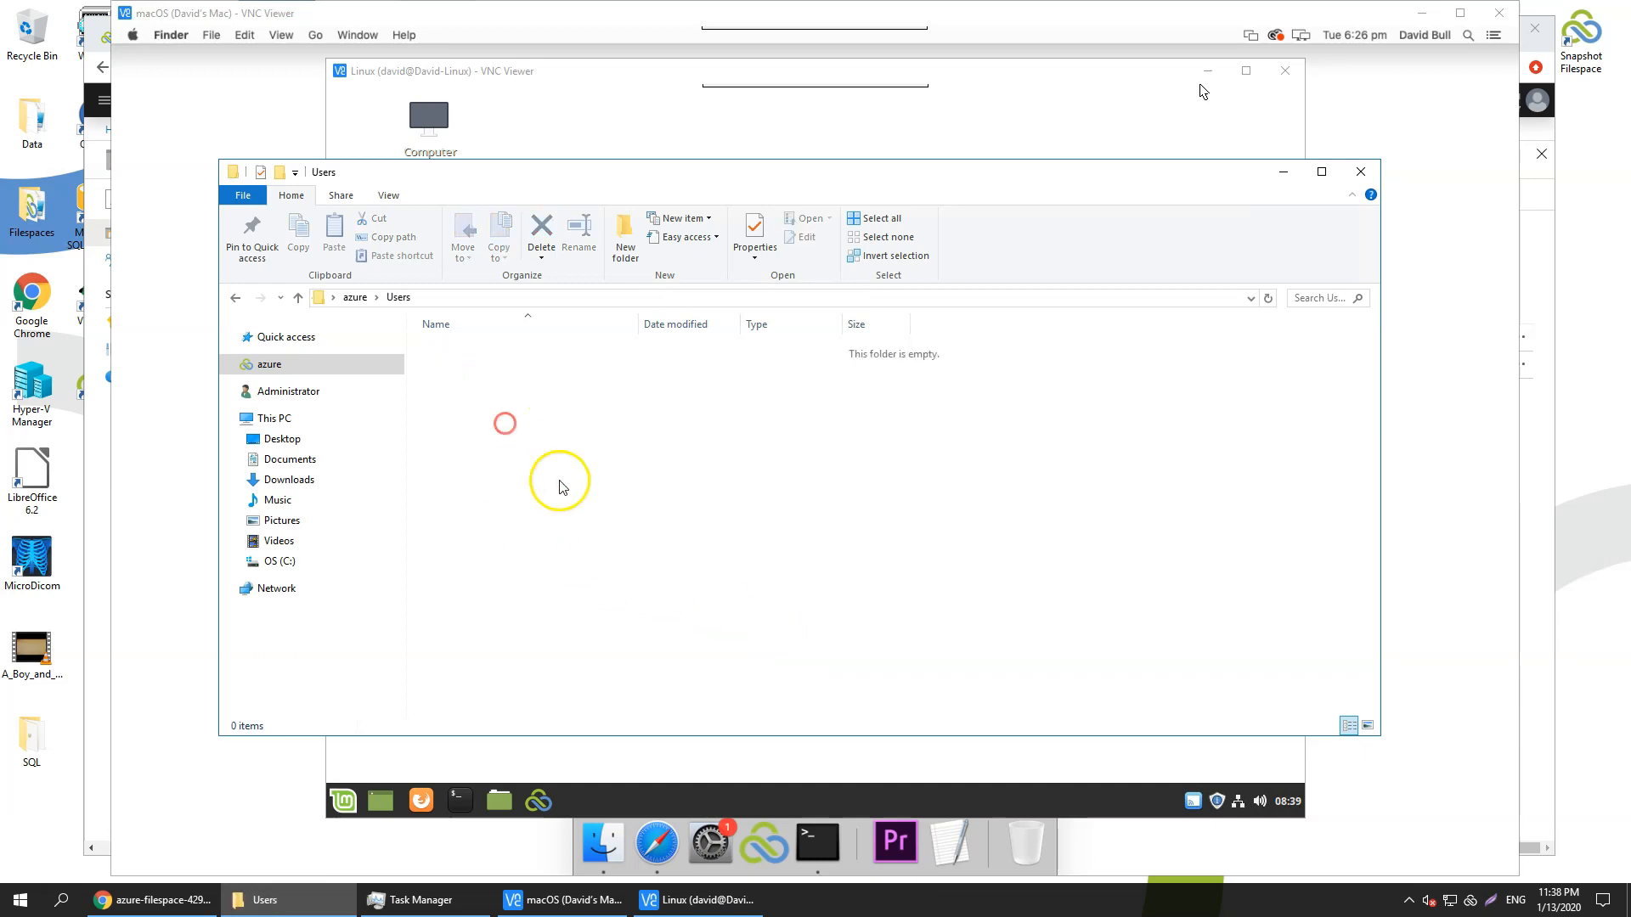
click(568, 629)
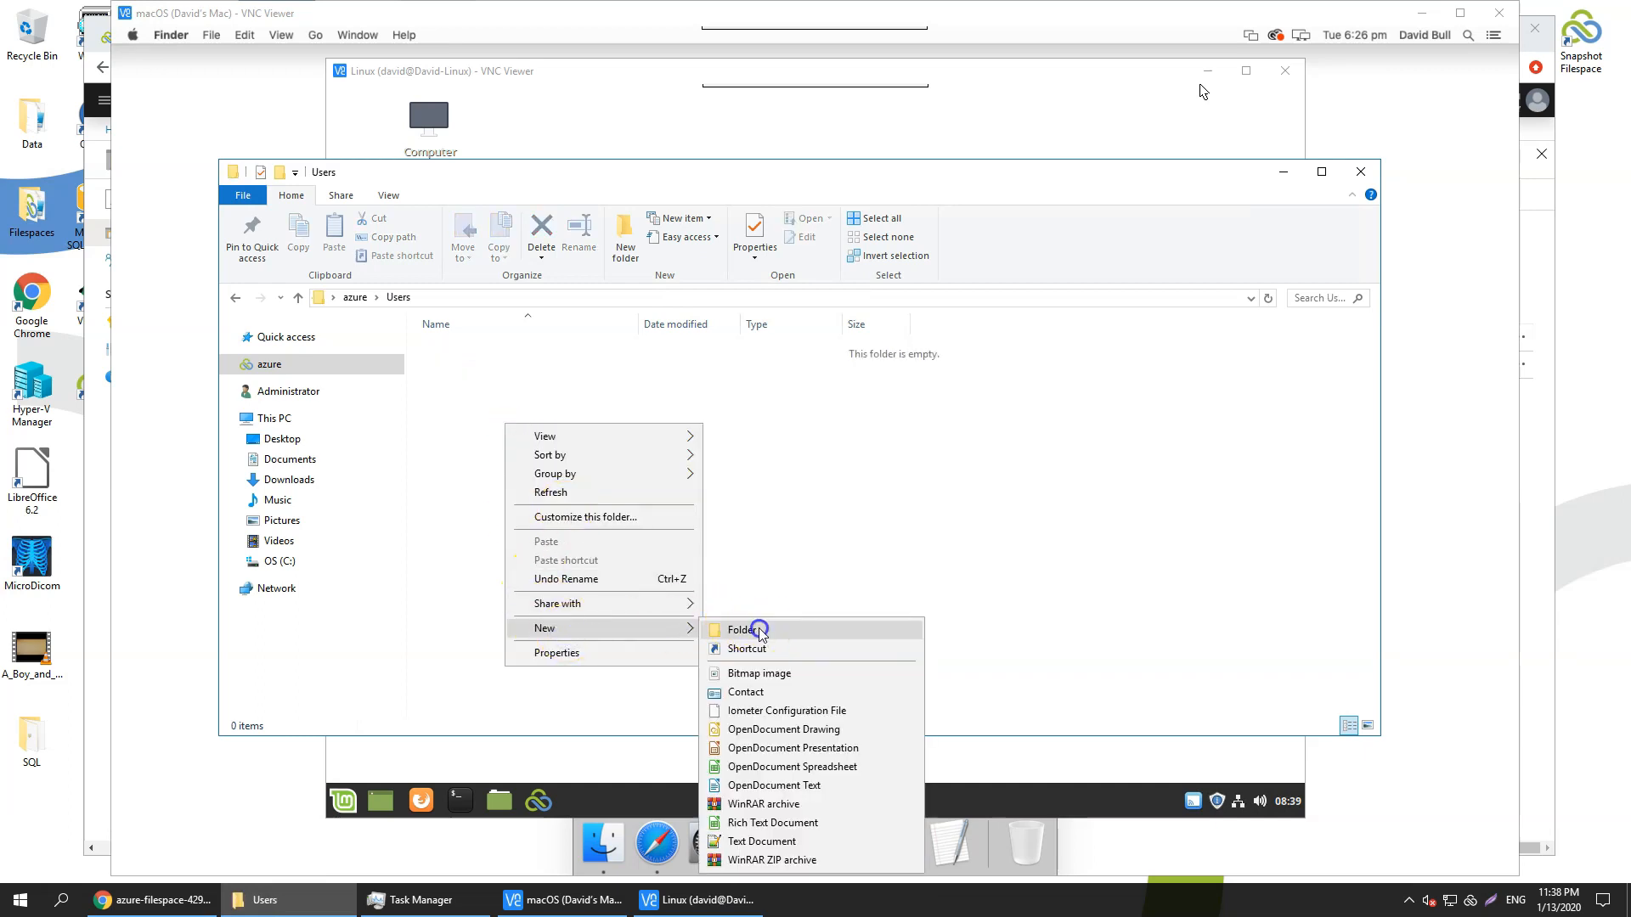
click(755, 628)
text(macOS)
key(Return)
Step: Add a folder named Linux alongside the macOS folder in Users
right_click(469, 407)
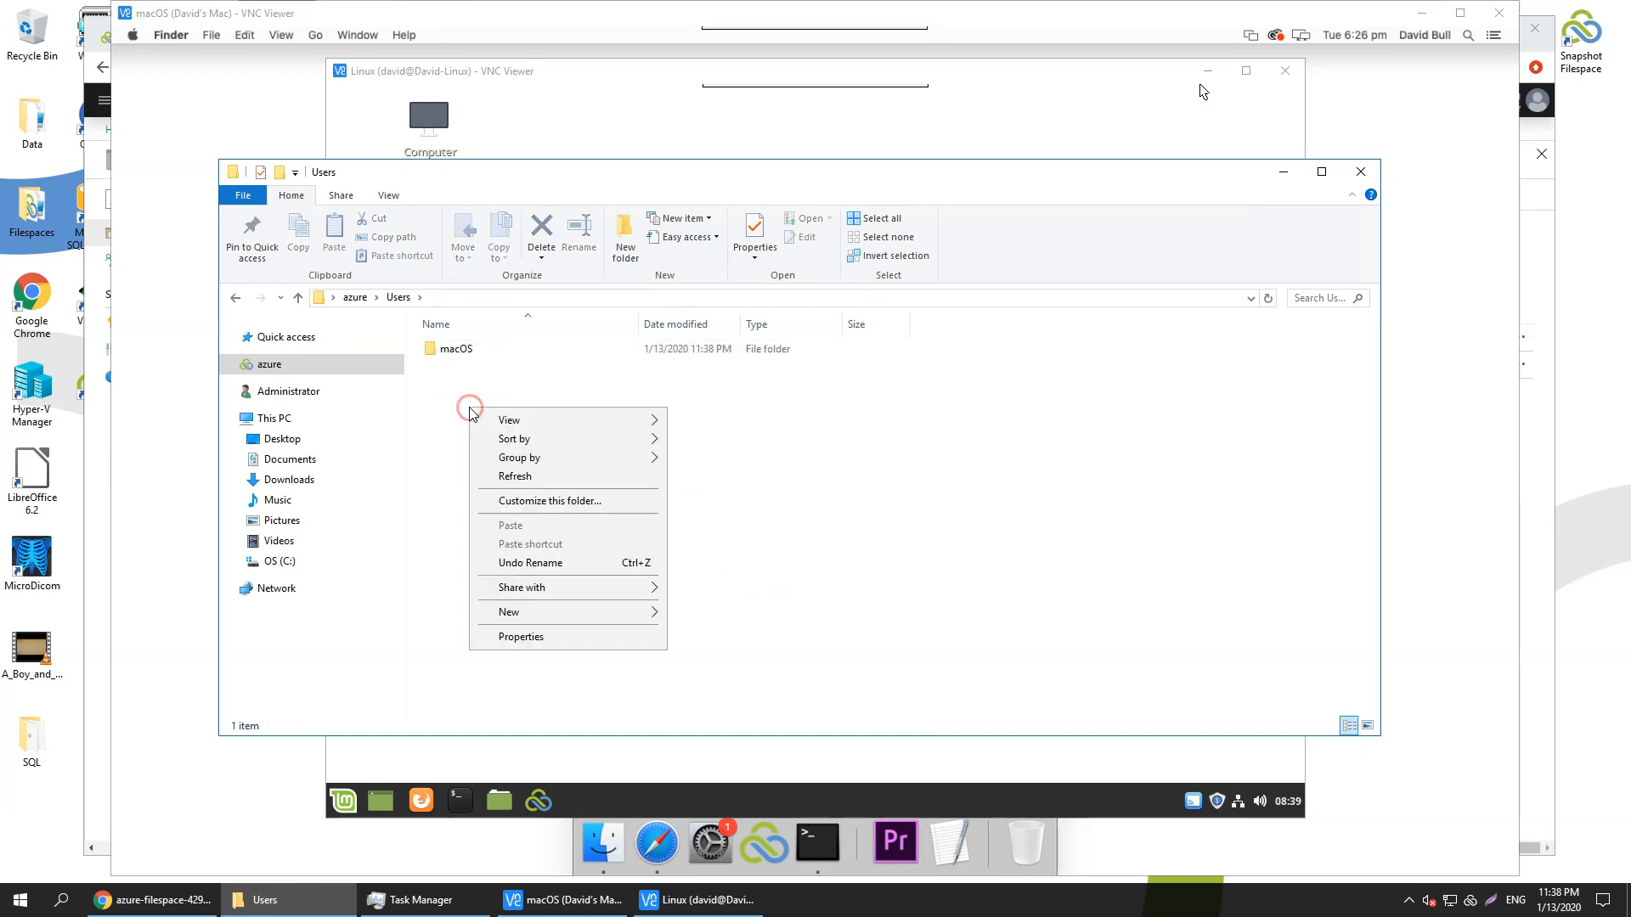
mouse_move(521, 614)
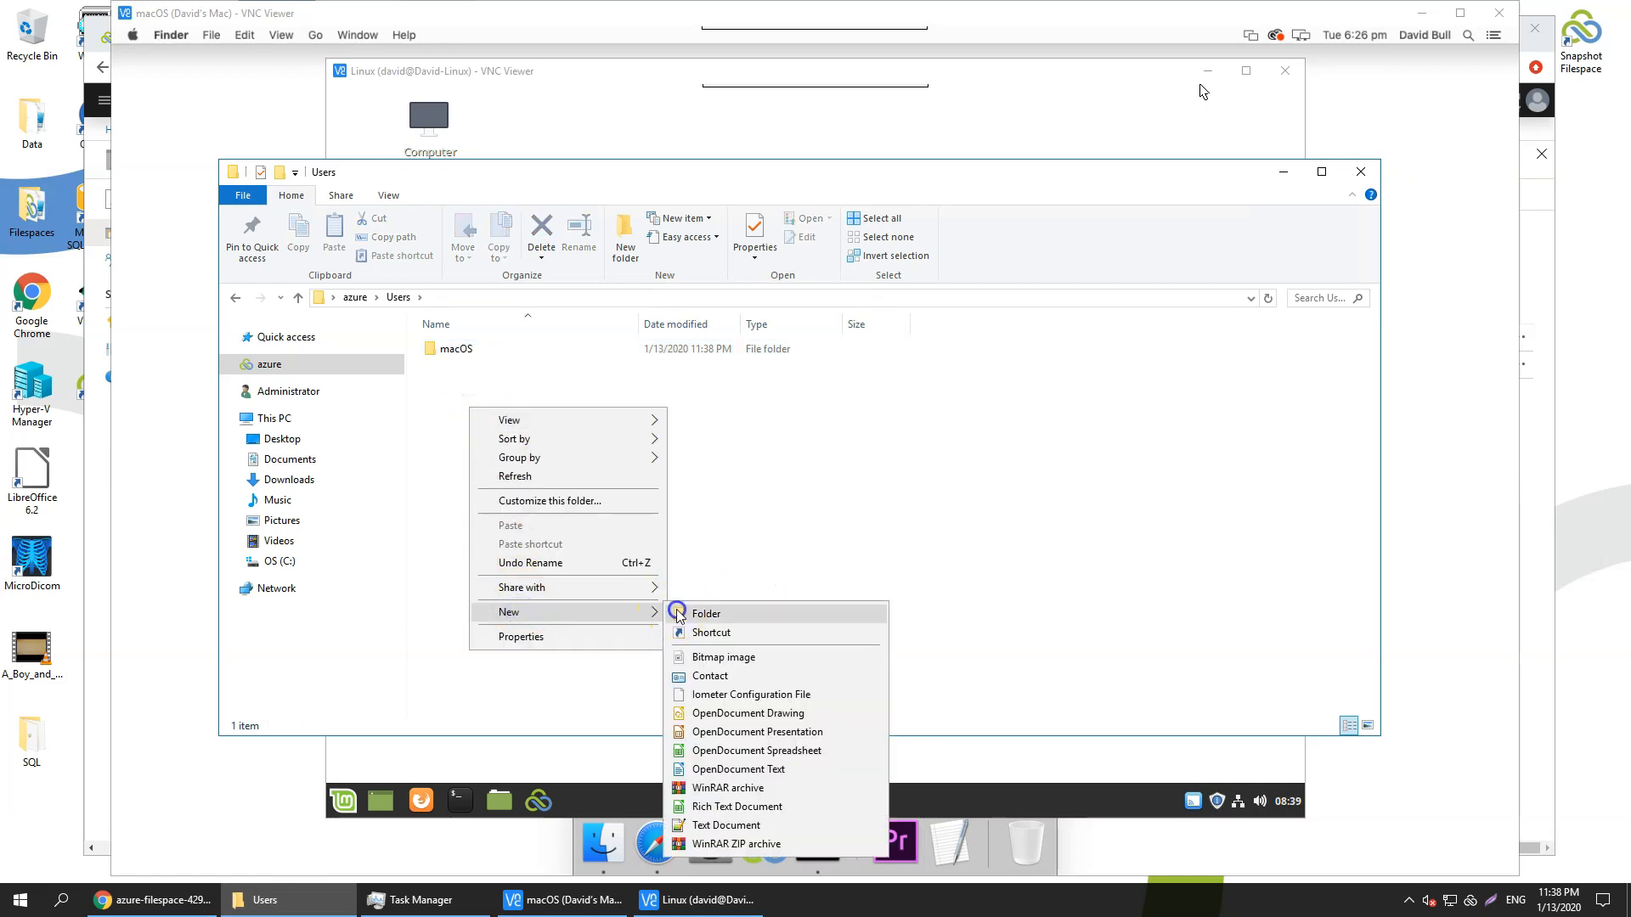
click(676, 611)
text(Linux)
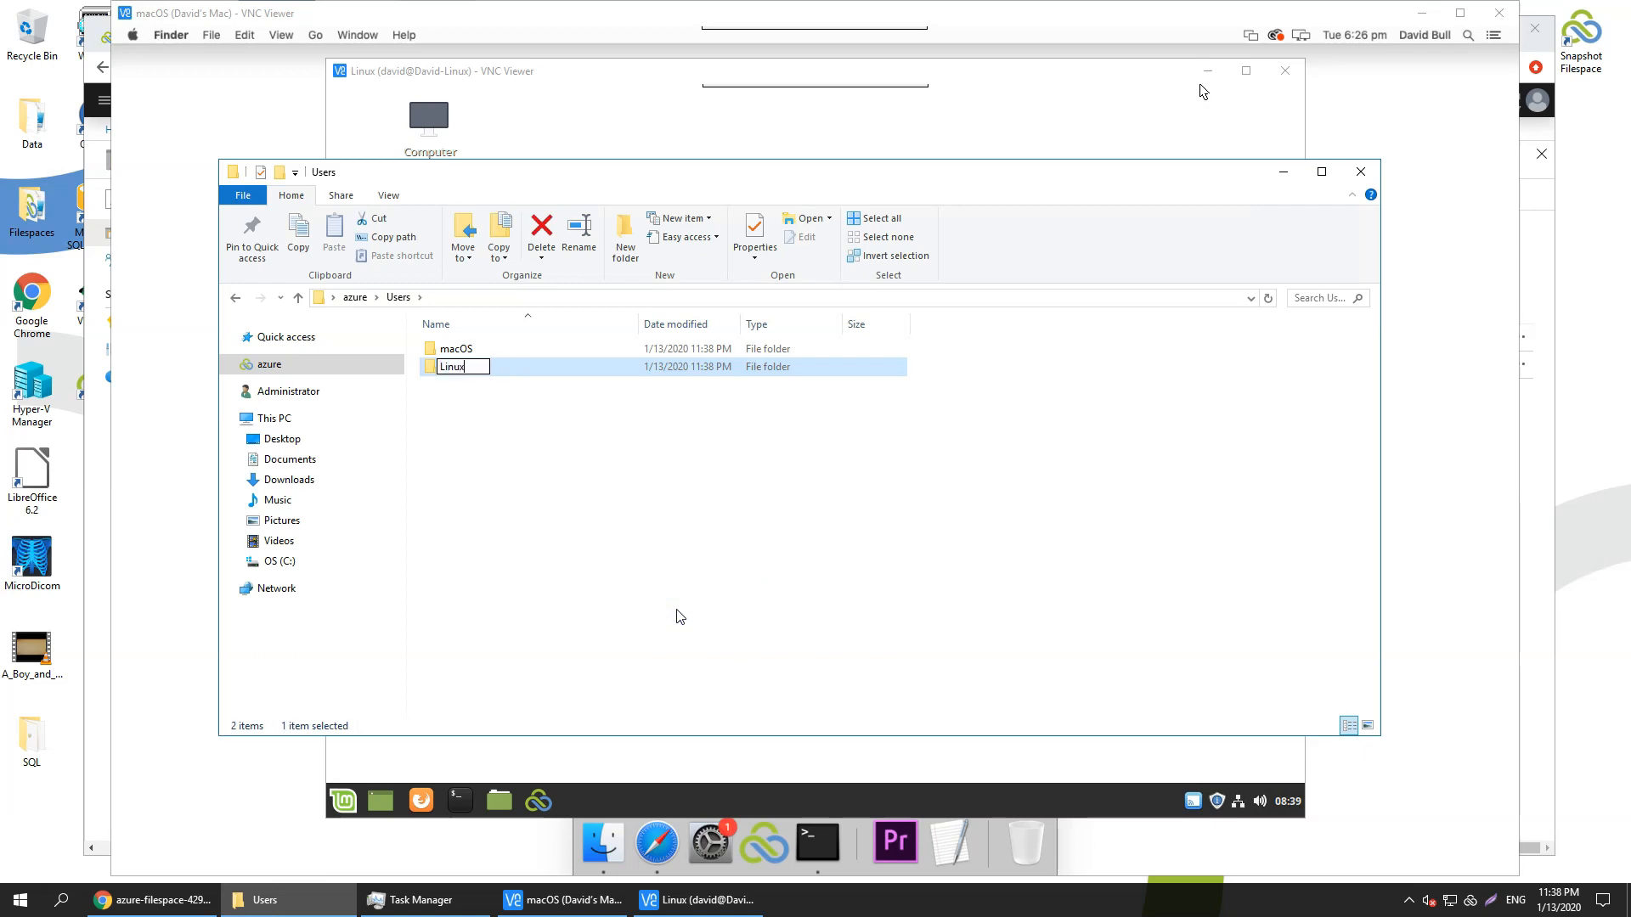
key(Return)
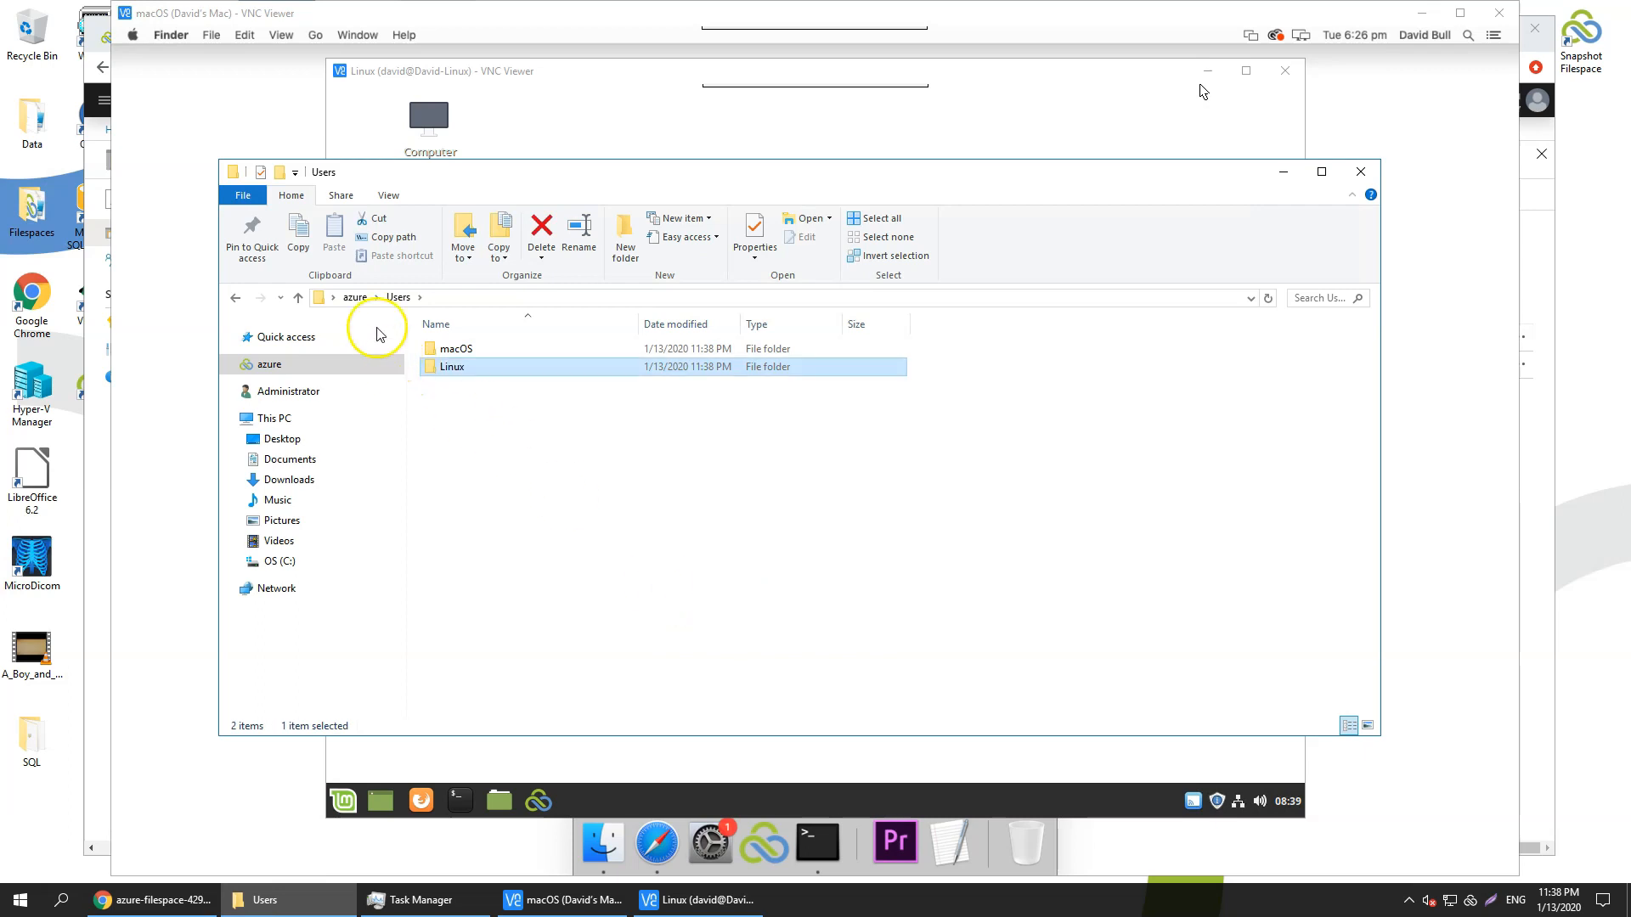
Step: Return to the azure root, move data.txt into the Data folder, and check the moved file's contents in the editor
click(357, 297)
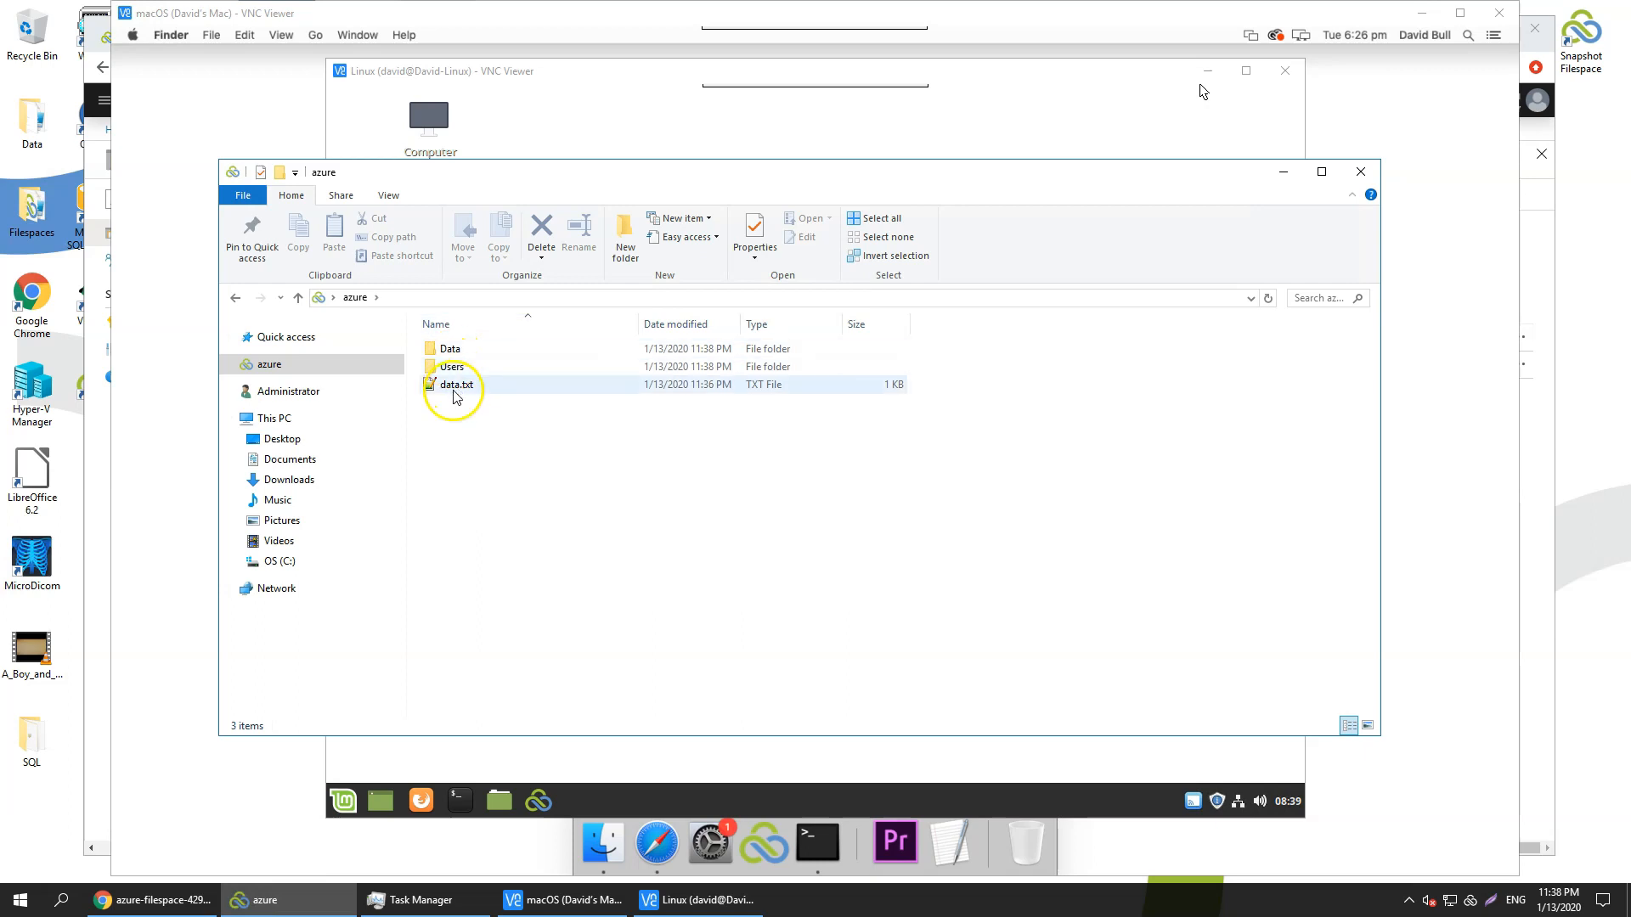
drag(452, 385, 451, 350)
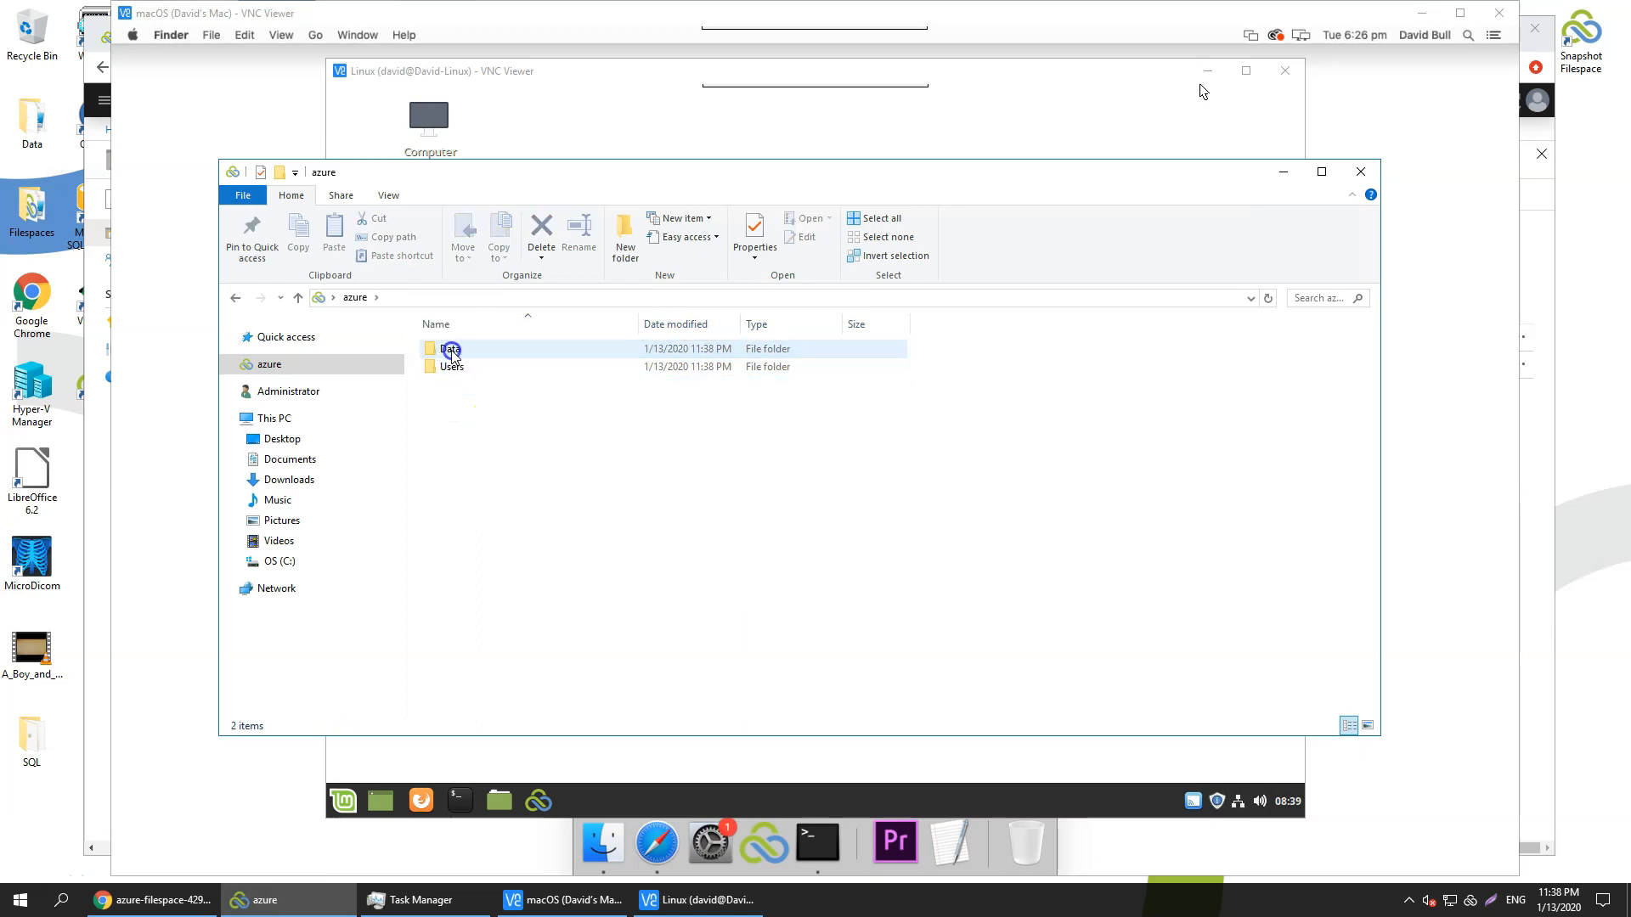
double_click(451, 351)
double_click(442, 352)
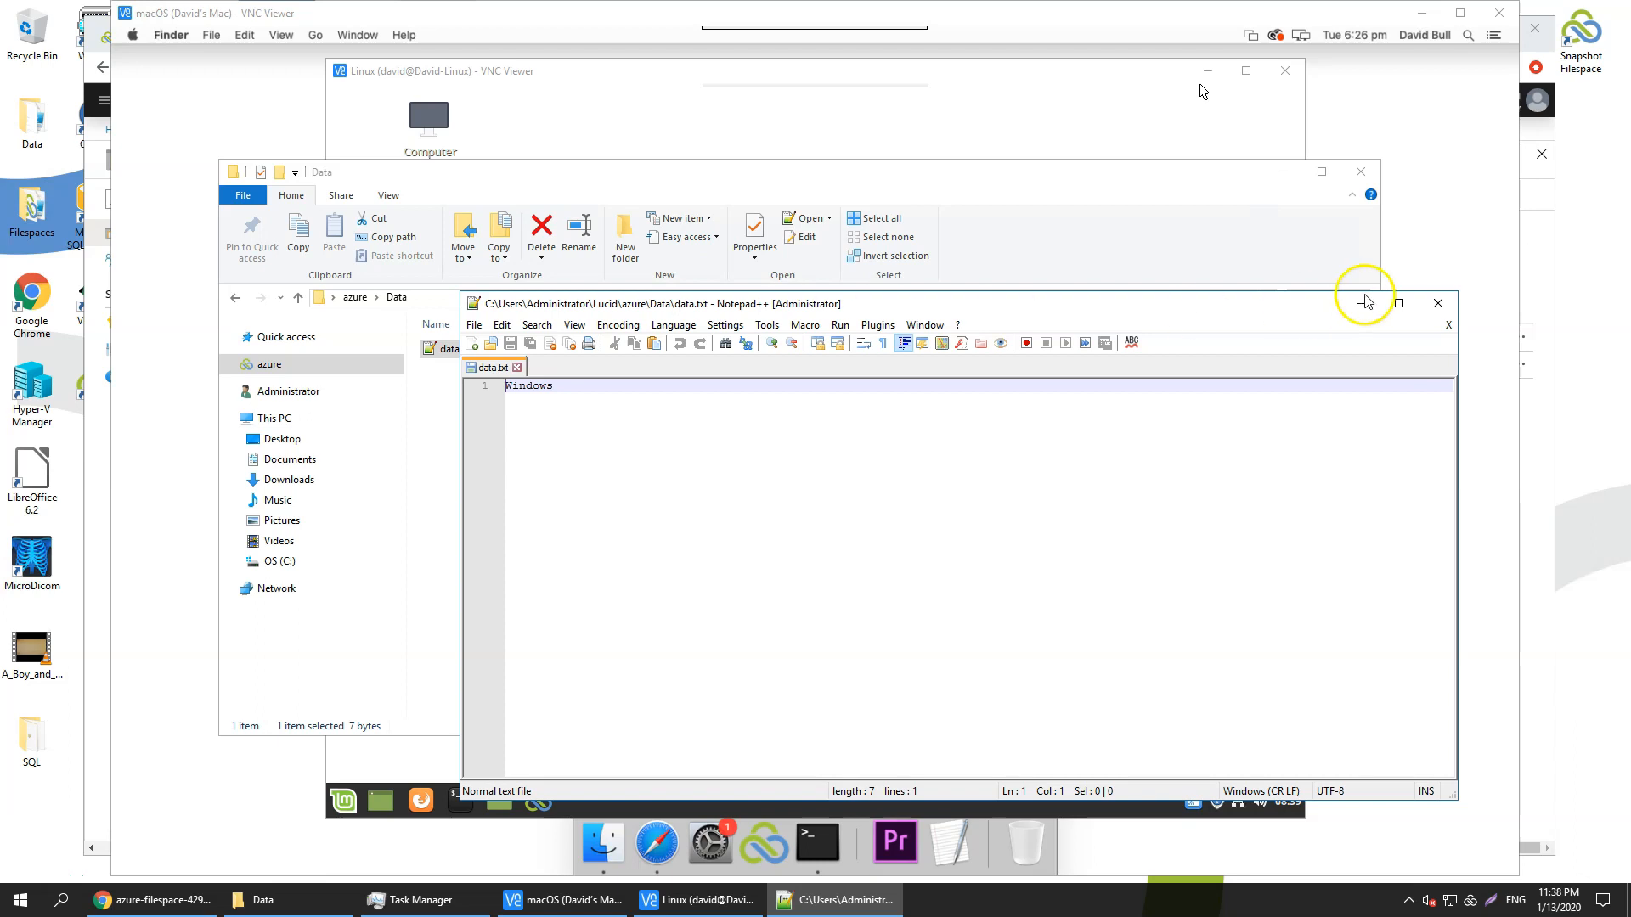
click(1437, 303)
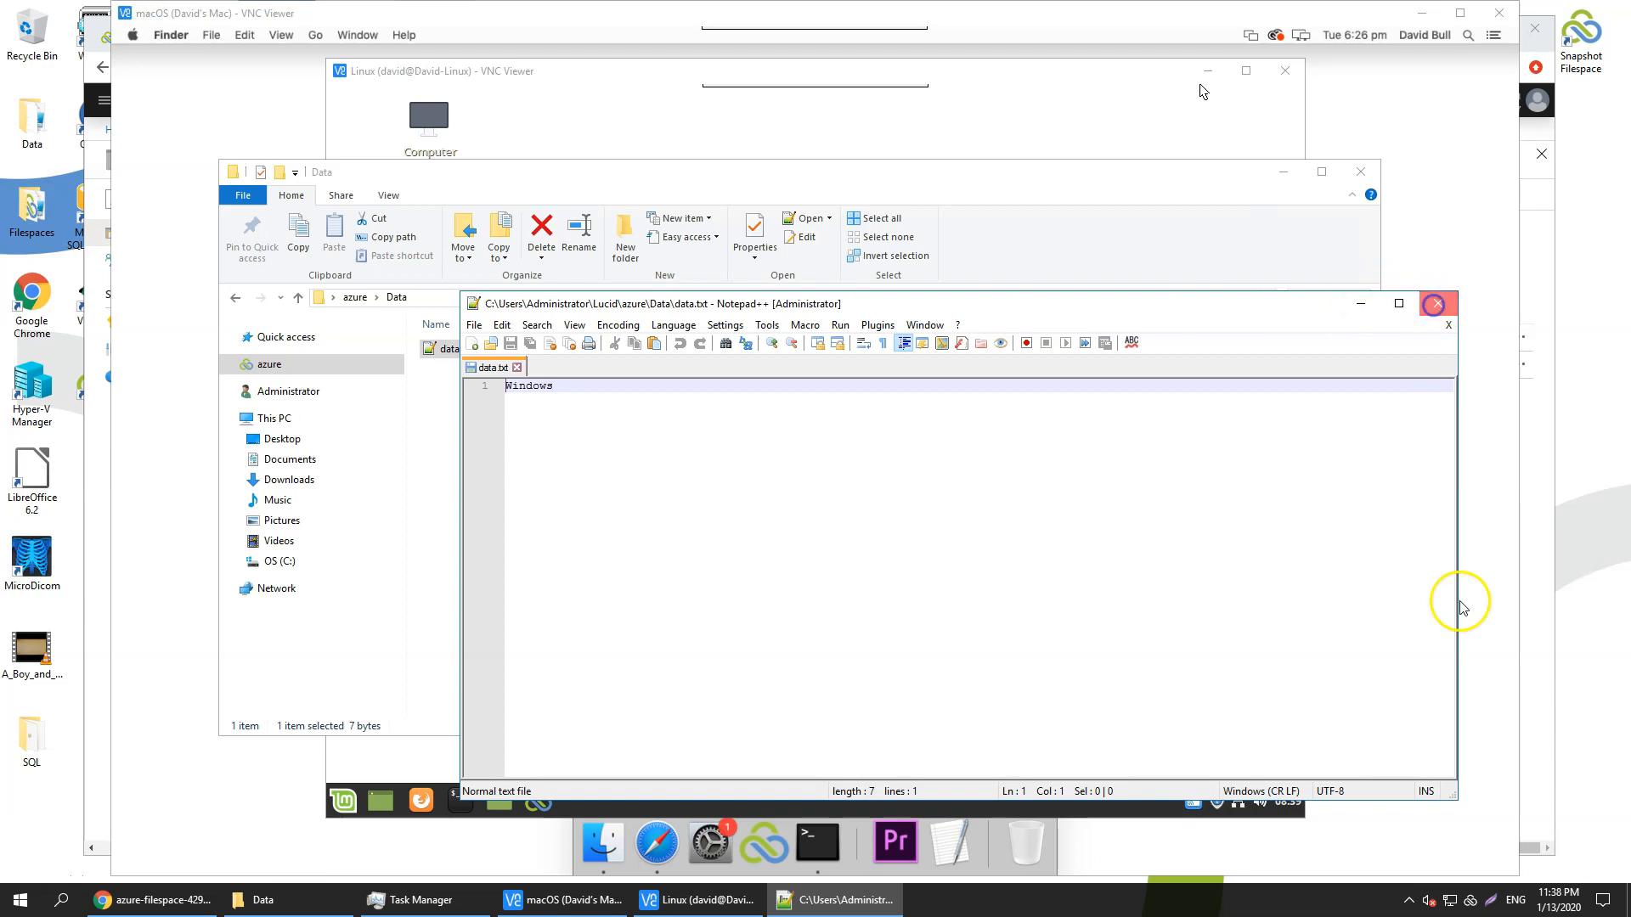
Step: Open user management for azure.filespace from the LucidLink client by entering the filespace password, and restore the window to a smaller size
click(1472, 900)
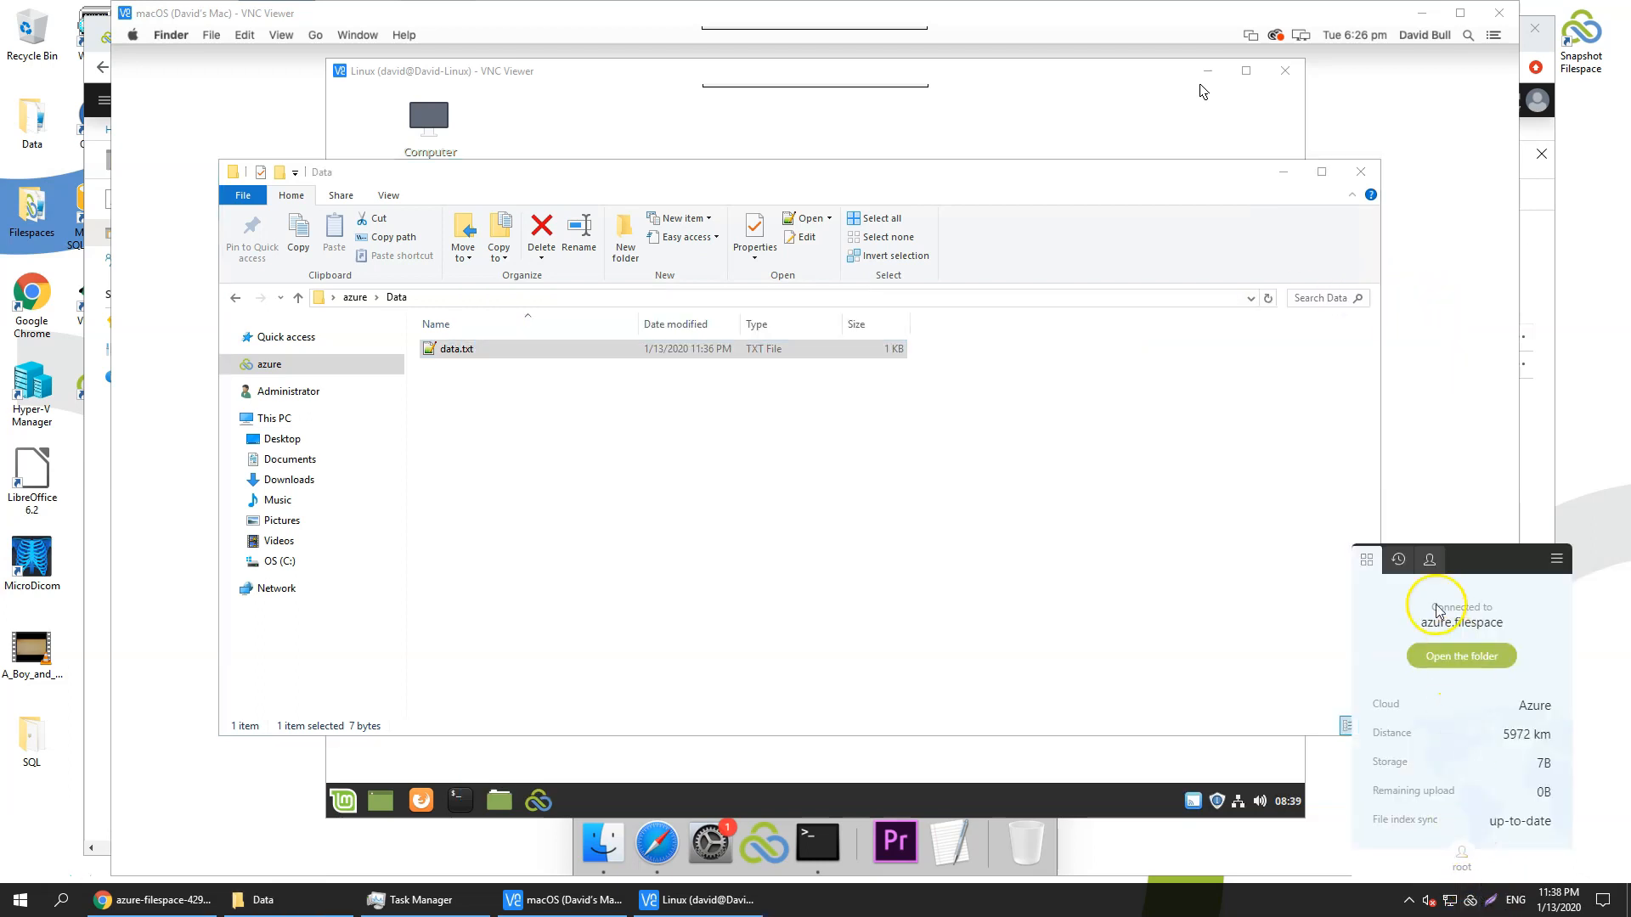
click(1429, 559)
click(1449, 755)
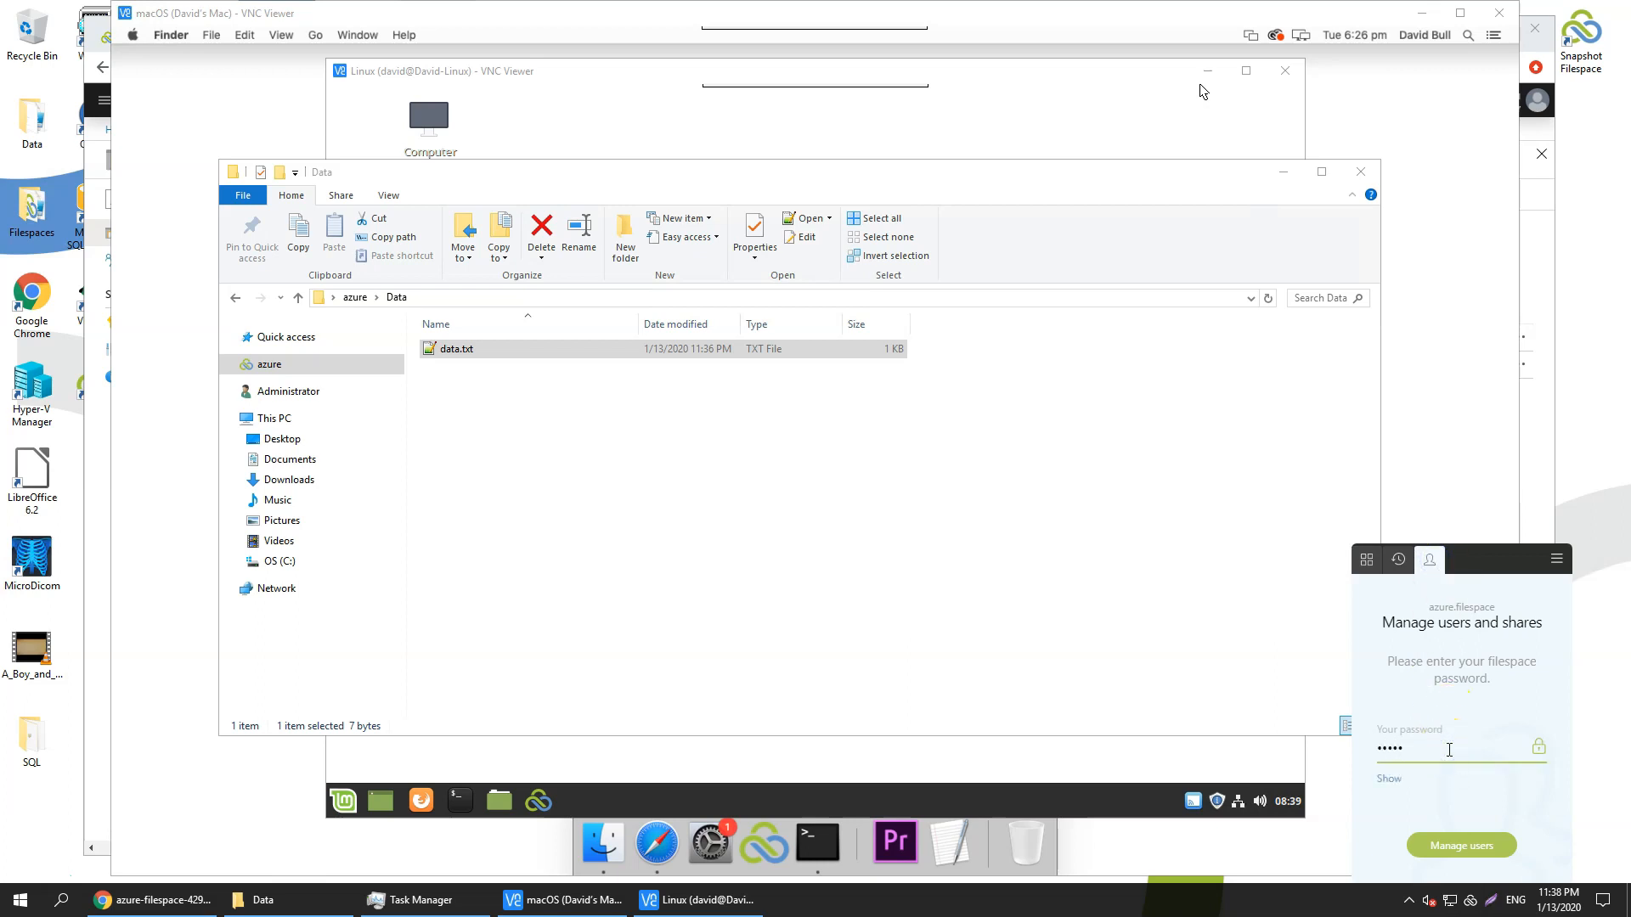
key(Return)
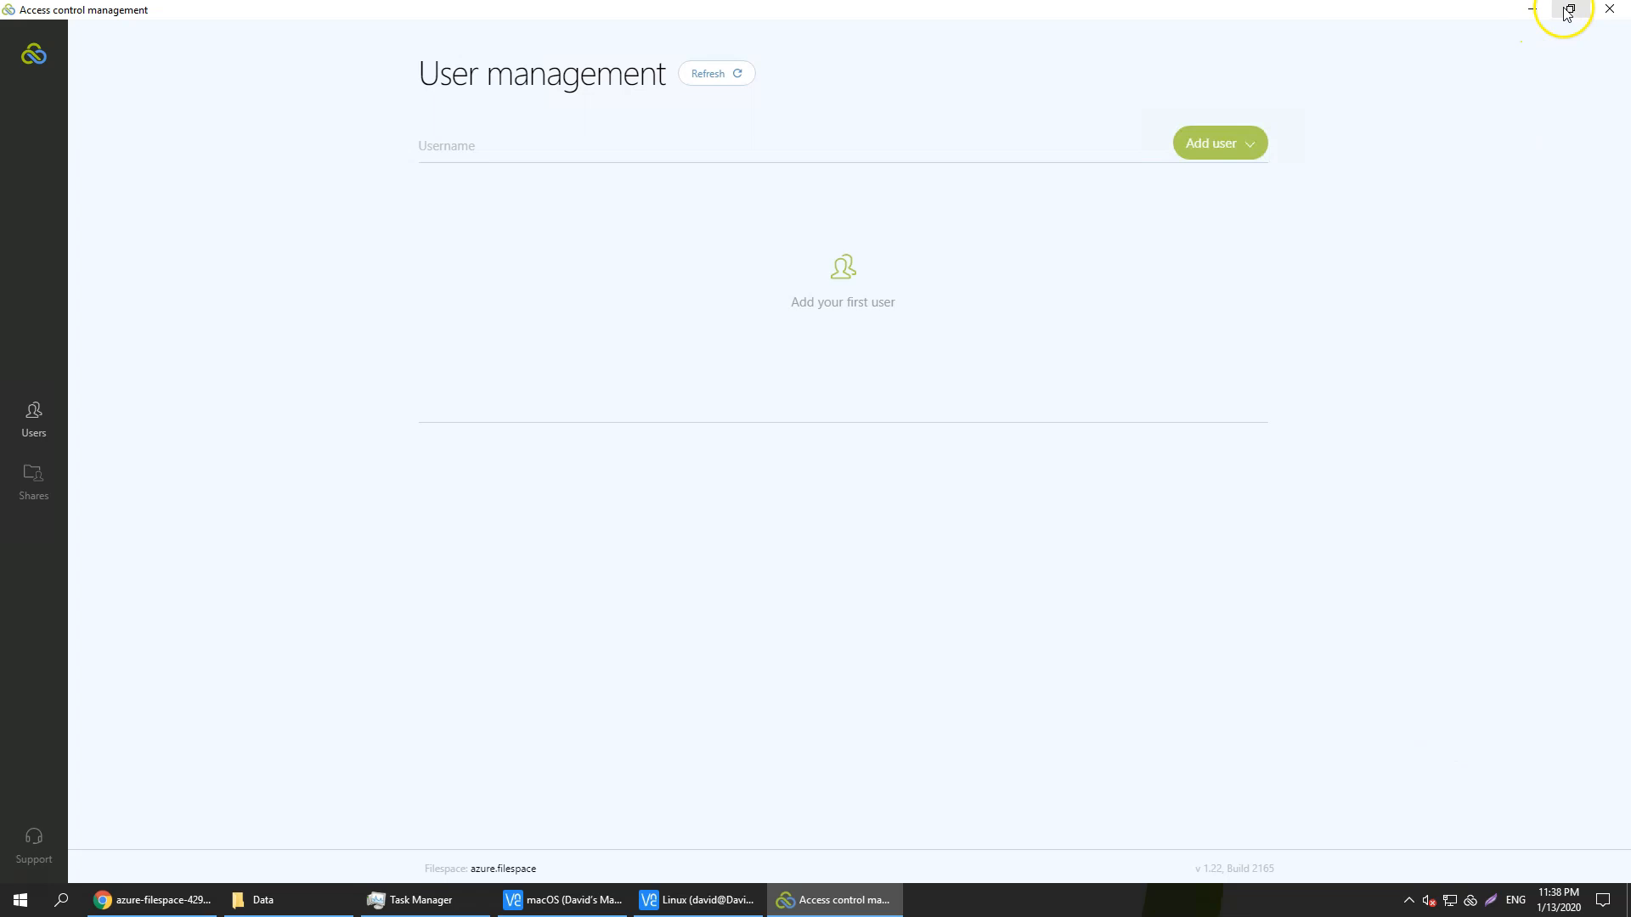
click(1568, 13)
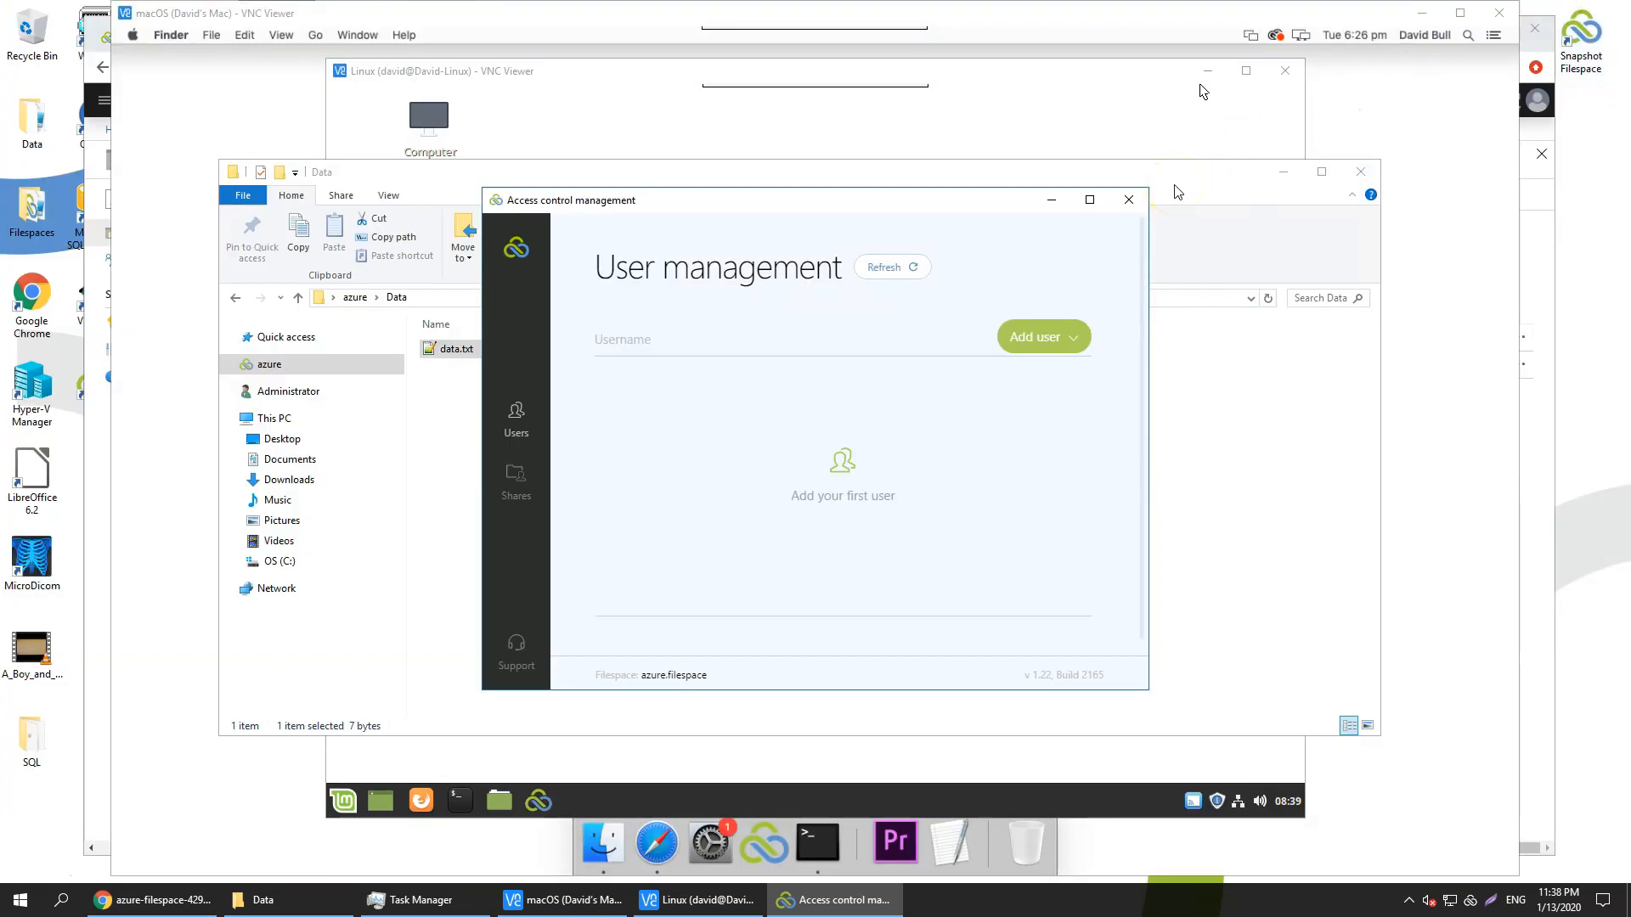
Step: Add a filespace user named macOS and enter the user's password
click(1055, 347)
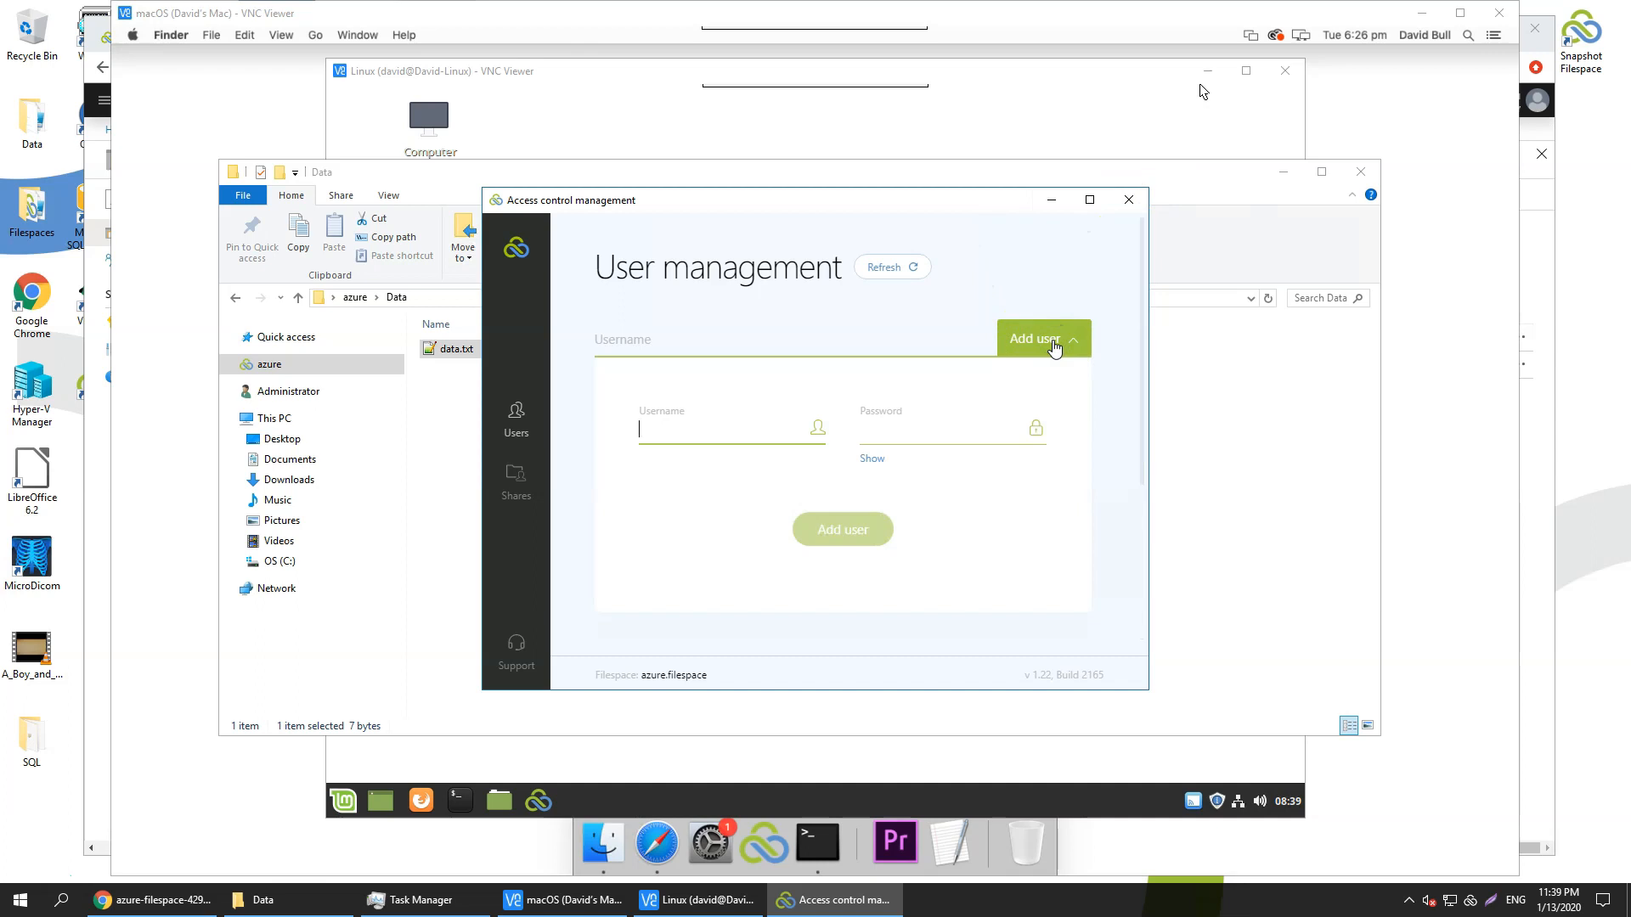
key(Tab)
text(•)
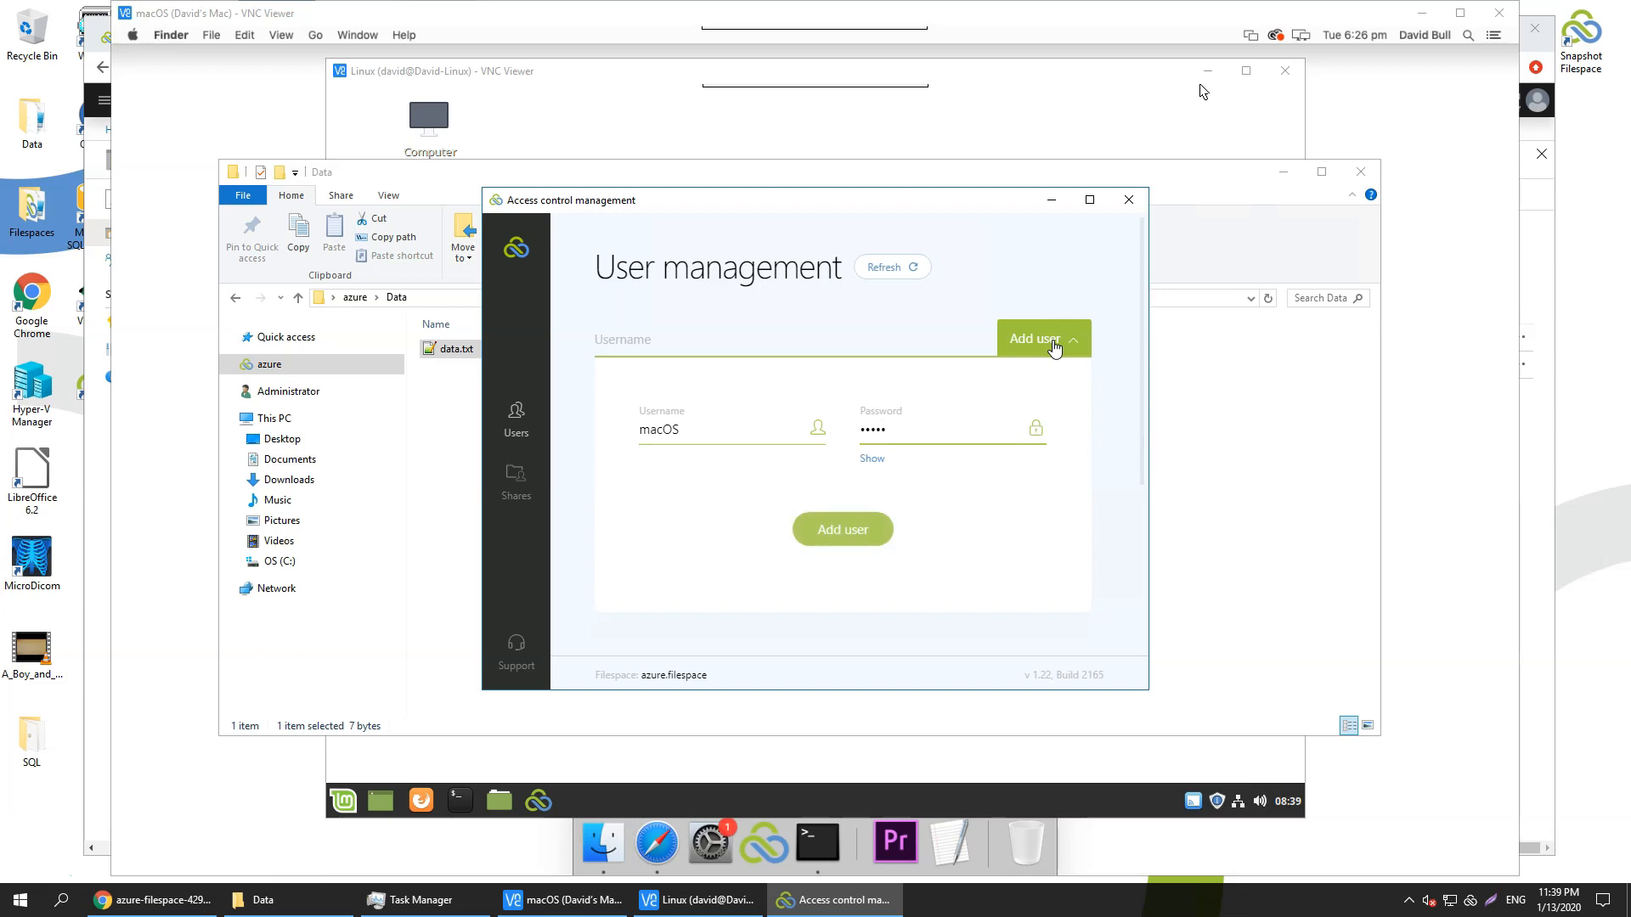
key(Return)
Step: Add a second filespace user named Linux and enter the user's password
click(1053, 344)
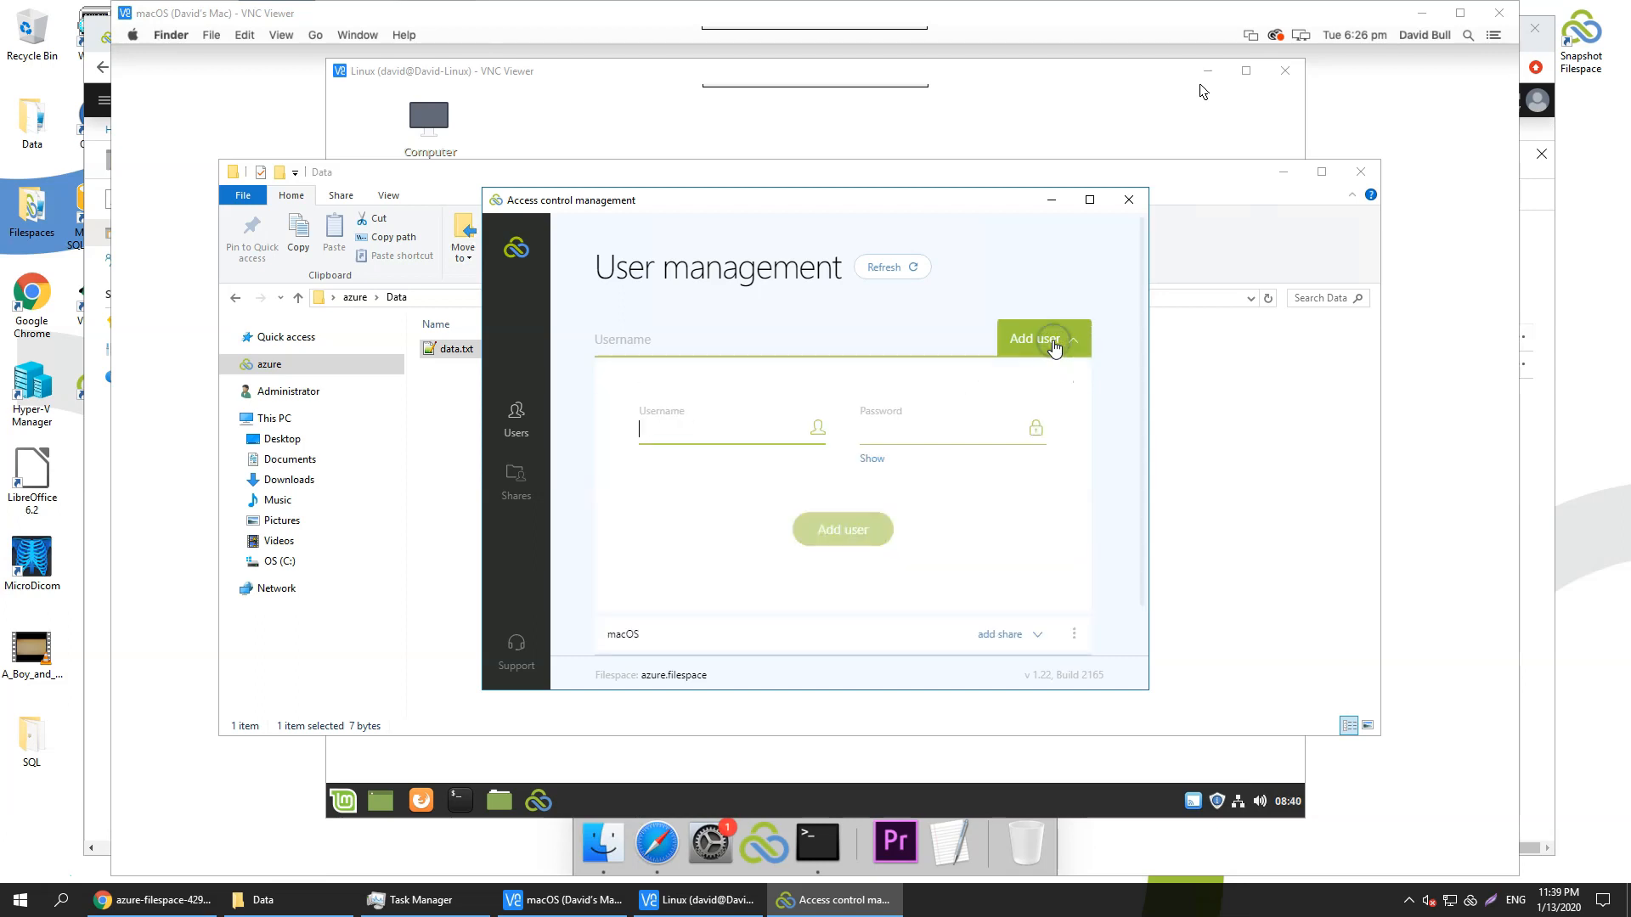
key(Tab)
text(••••)
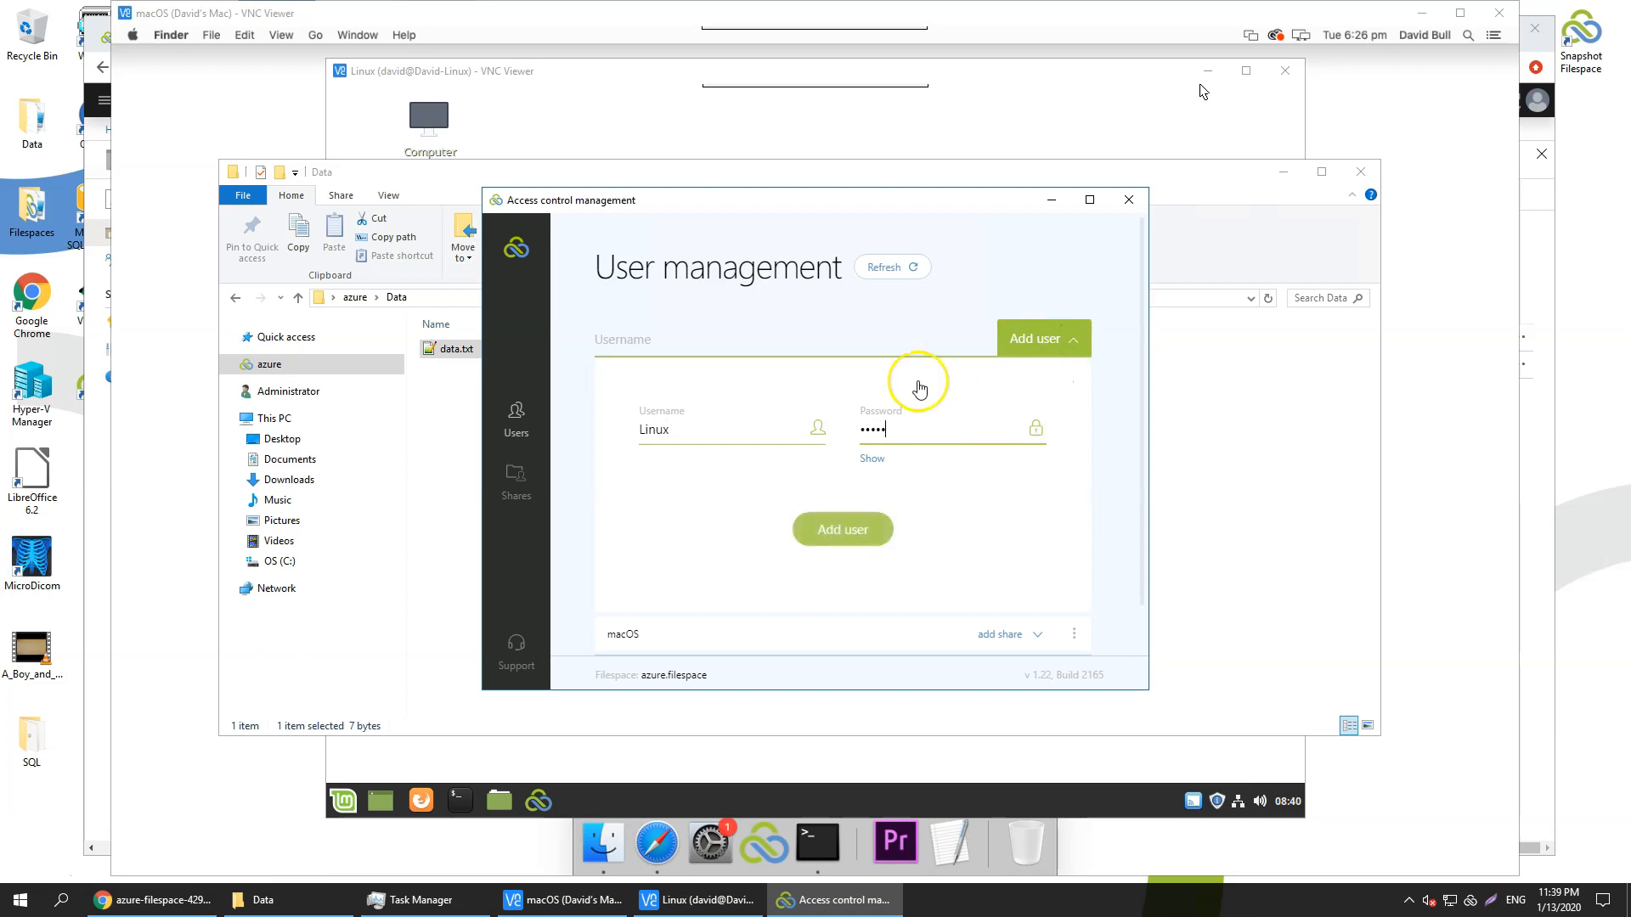
click(858, 533)
click(608, 467)
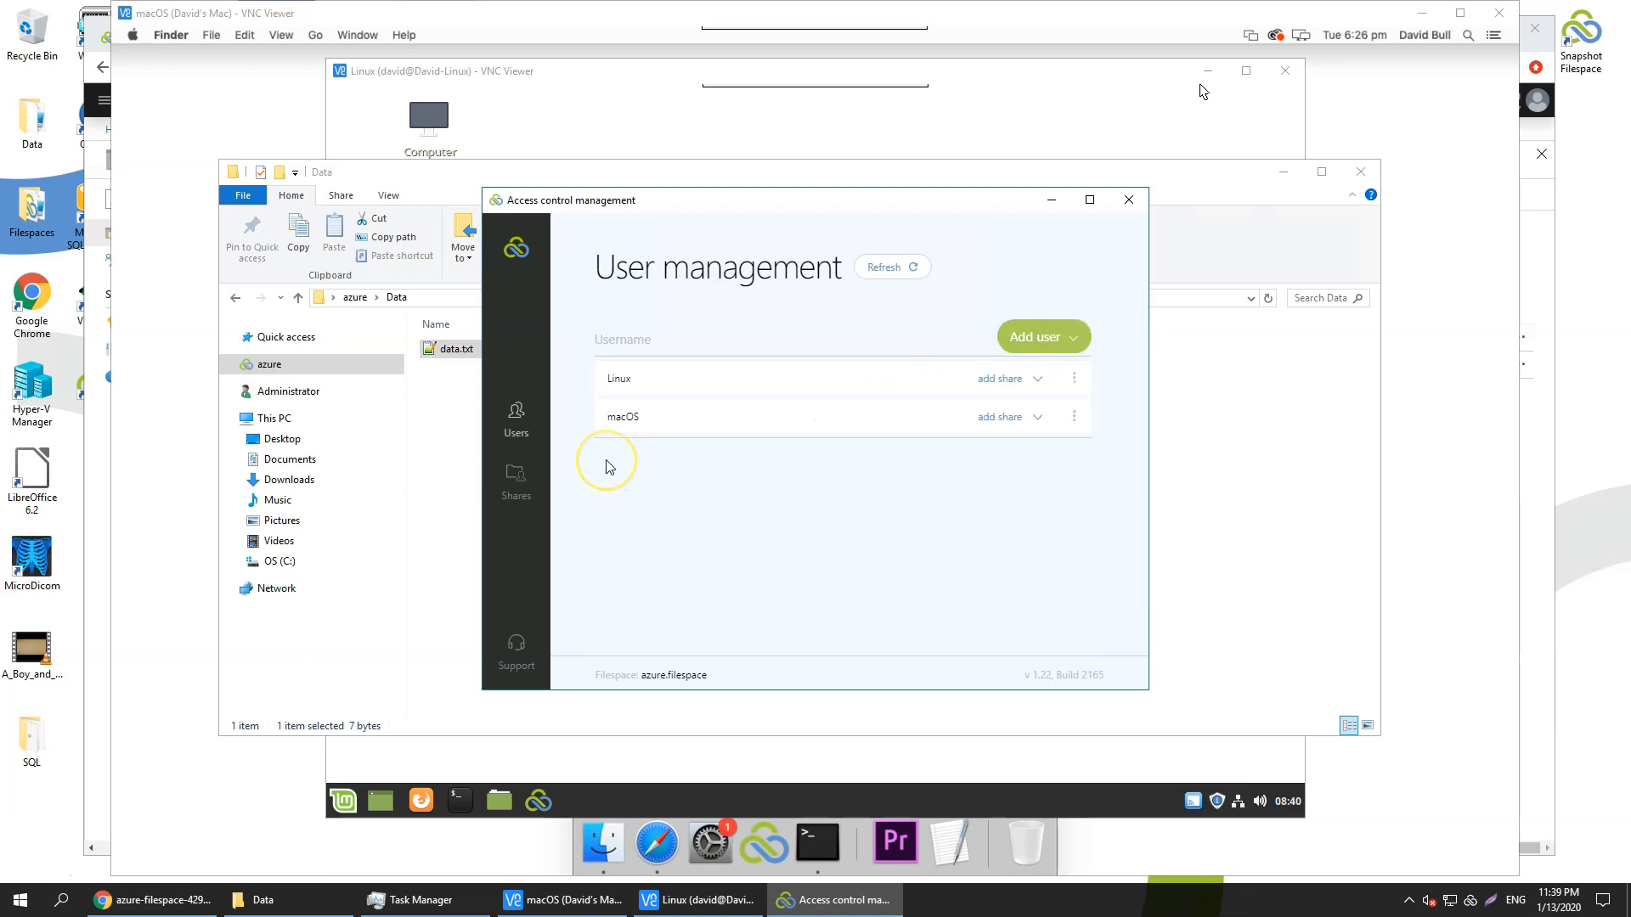
Step: In share management, share /Users/macOS/ with the macOS user with Read, write access
click(515, 495)
click(747, 444)
click(1028, 344)
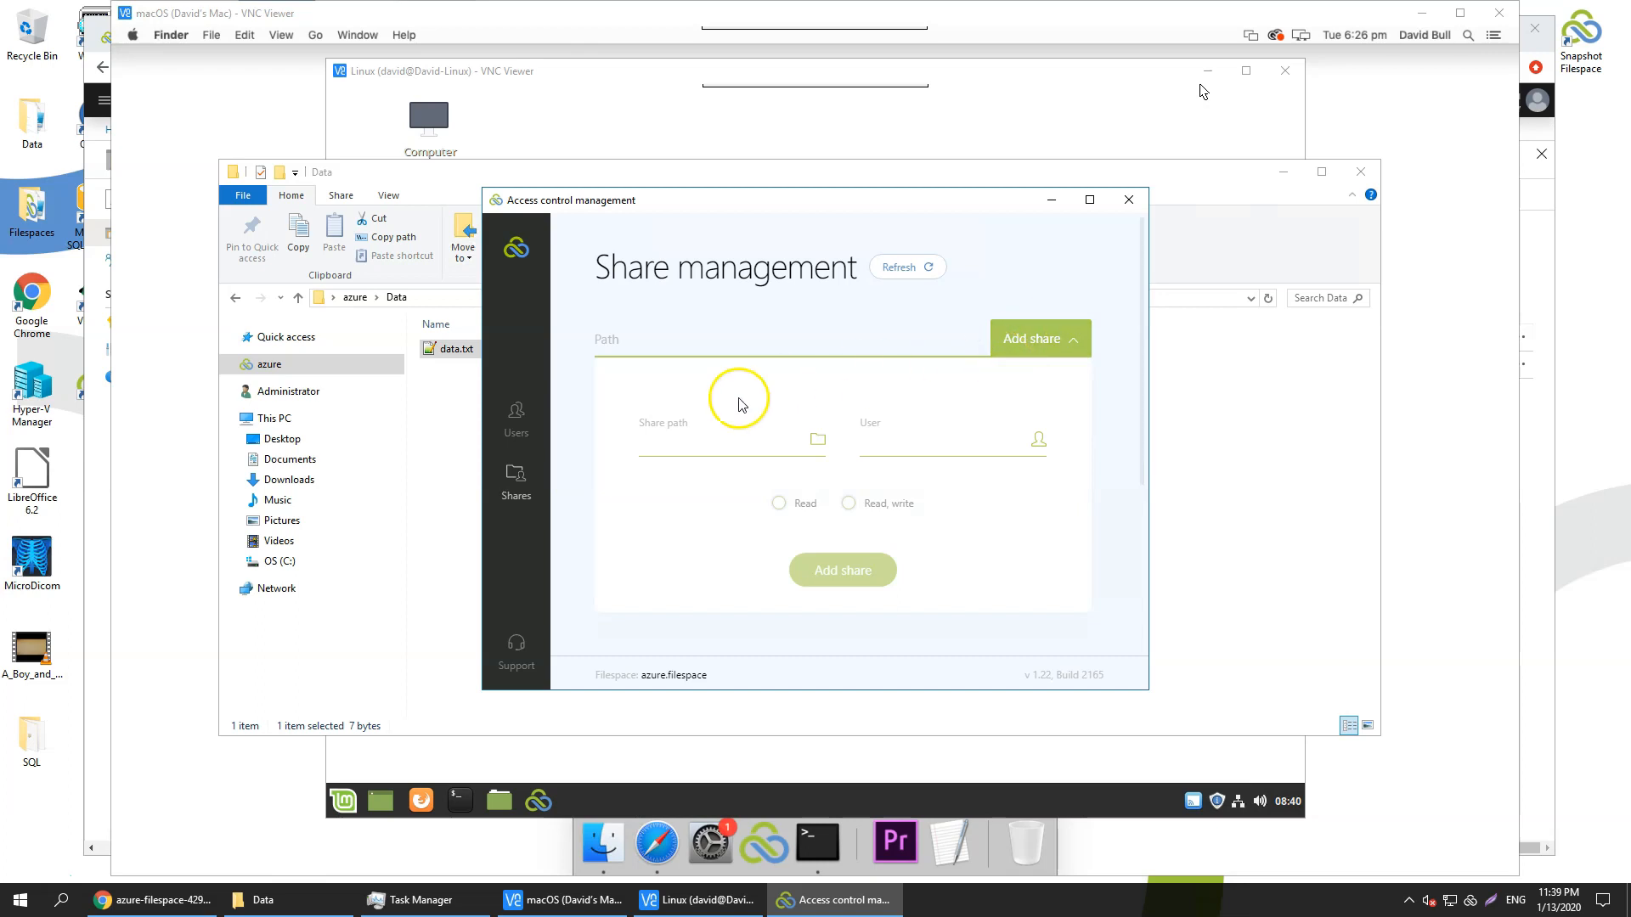
click(717, 440)
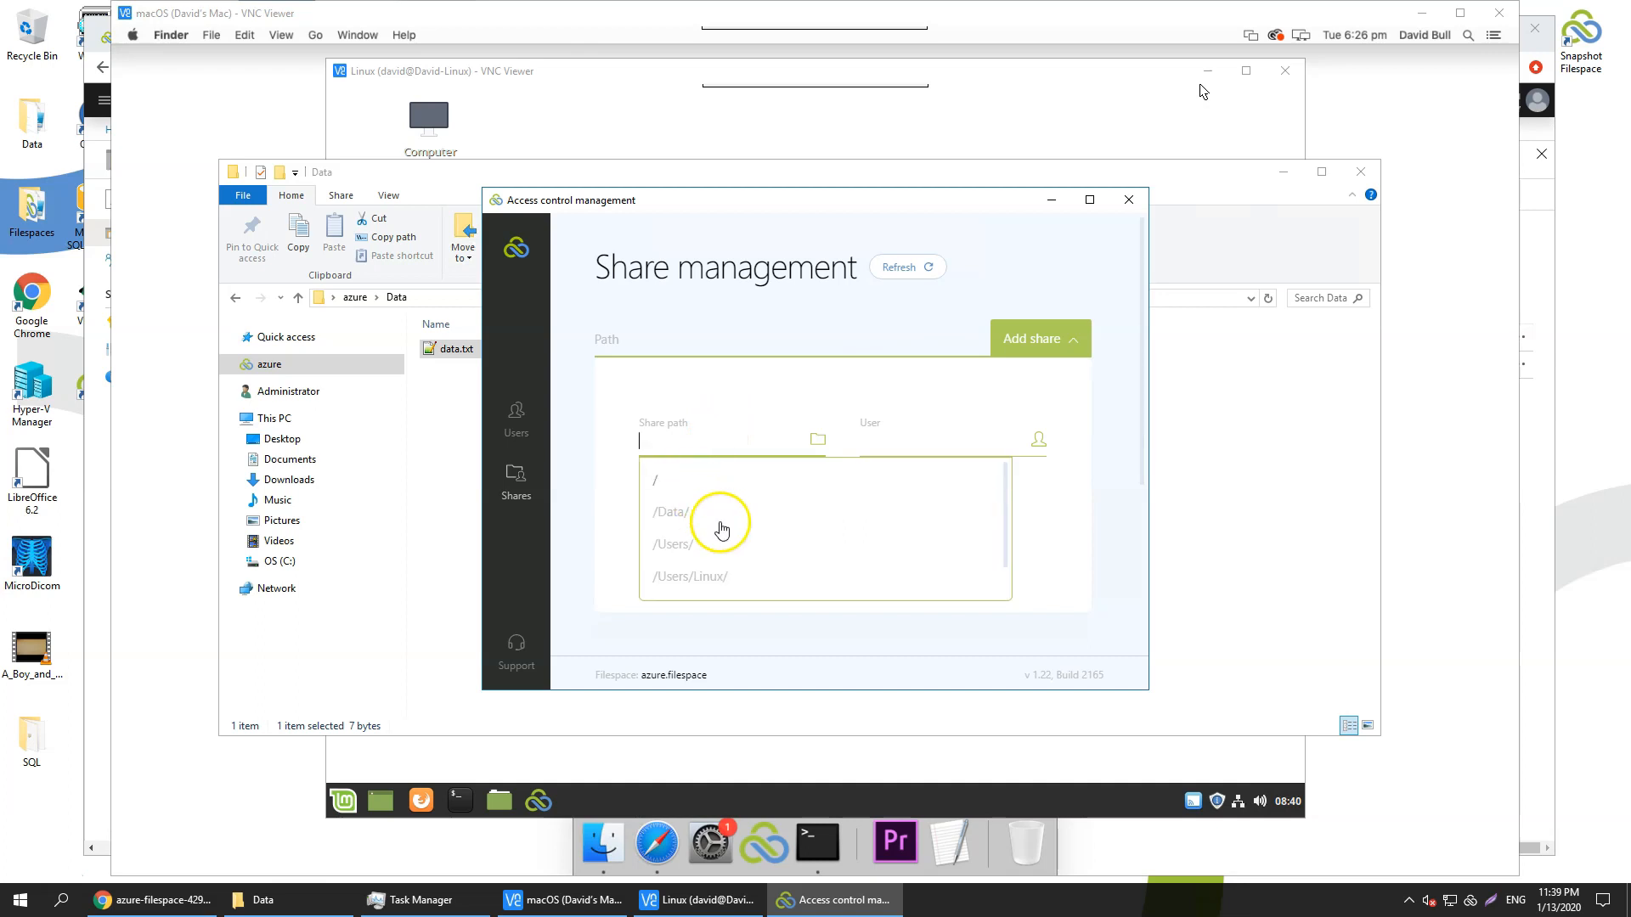
scroll(717, 529, down, 1)
click(711, 573)
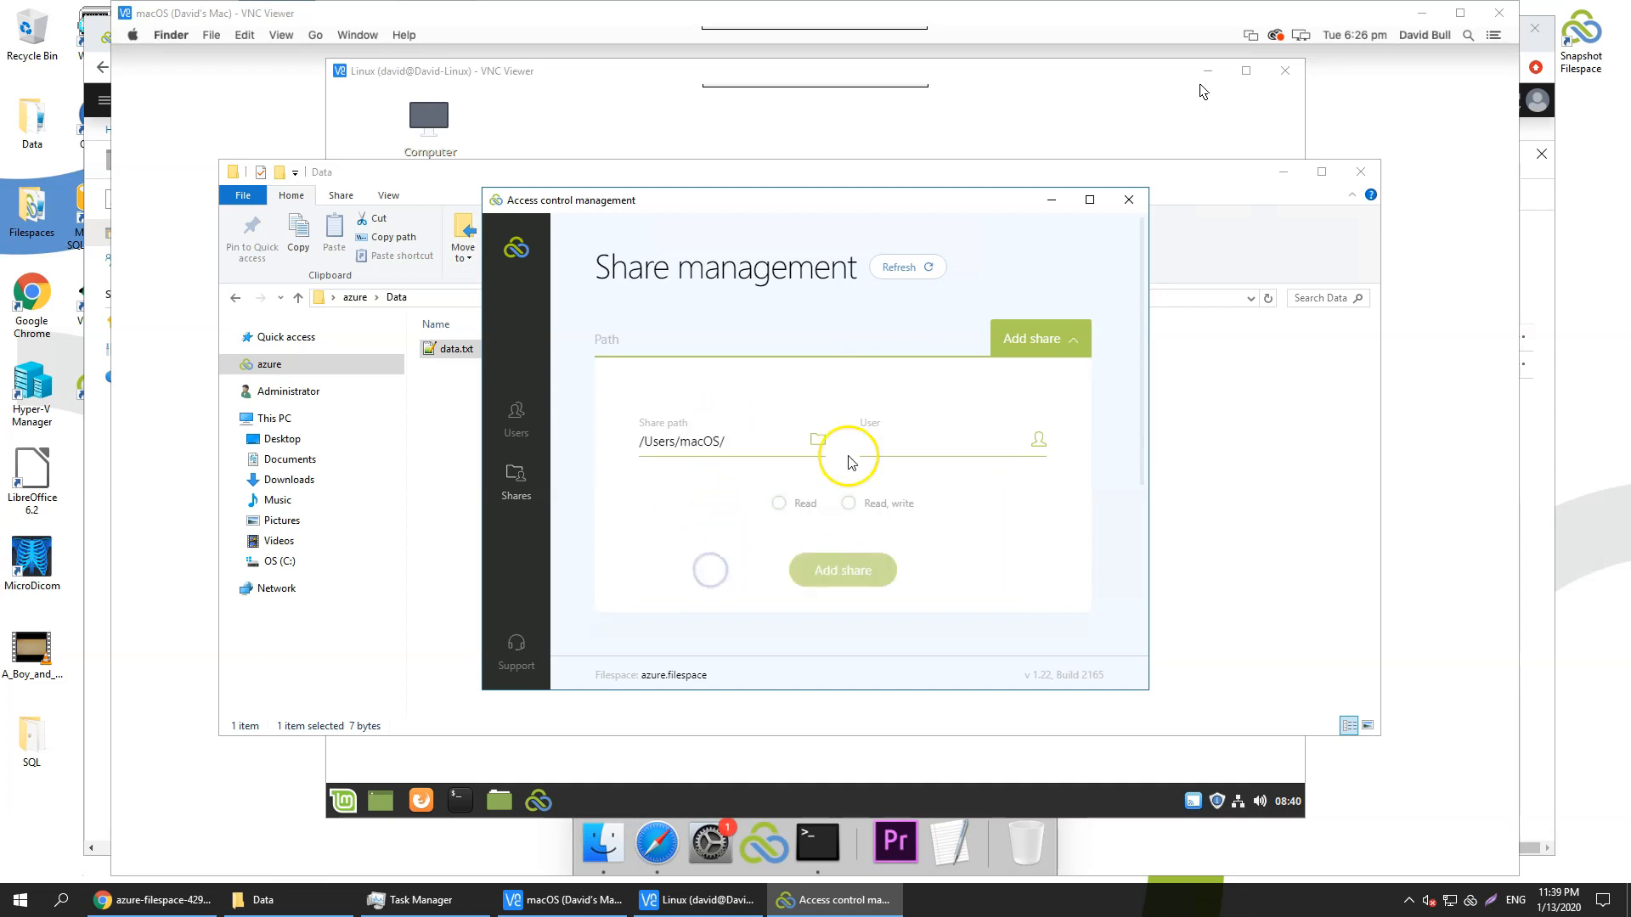
click(874, 444)
click(900, 513)
click(849, 503)
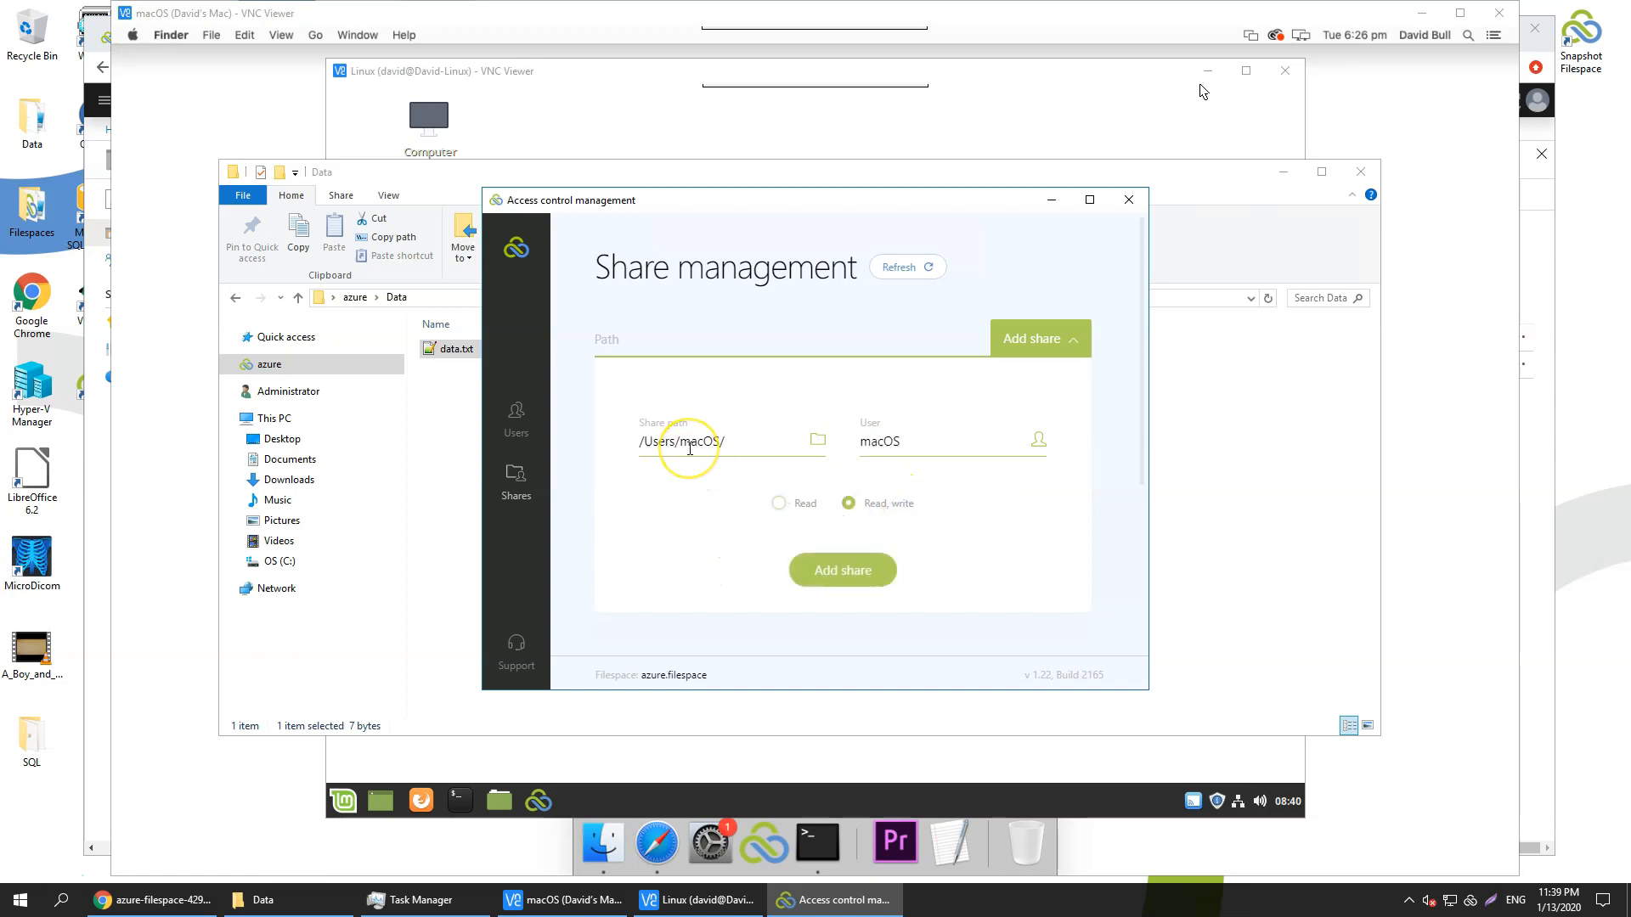
click(828, 572)
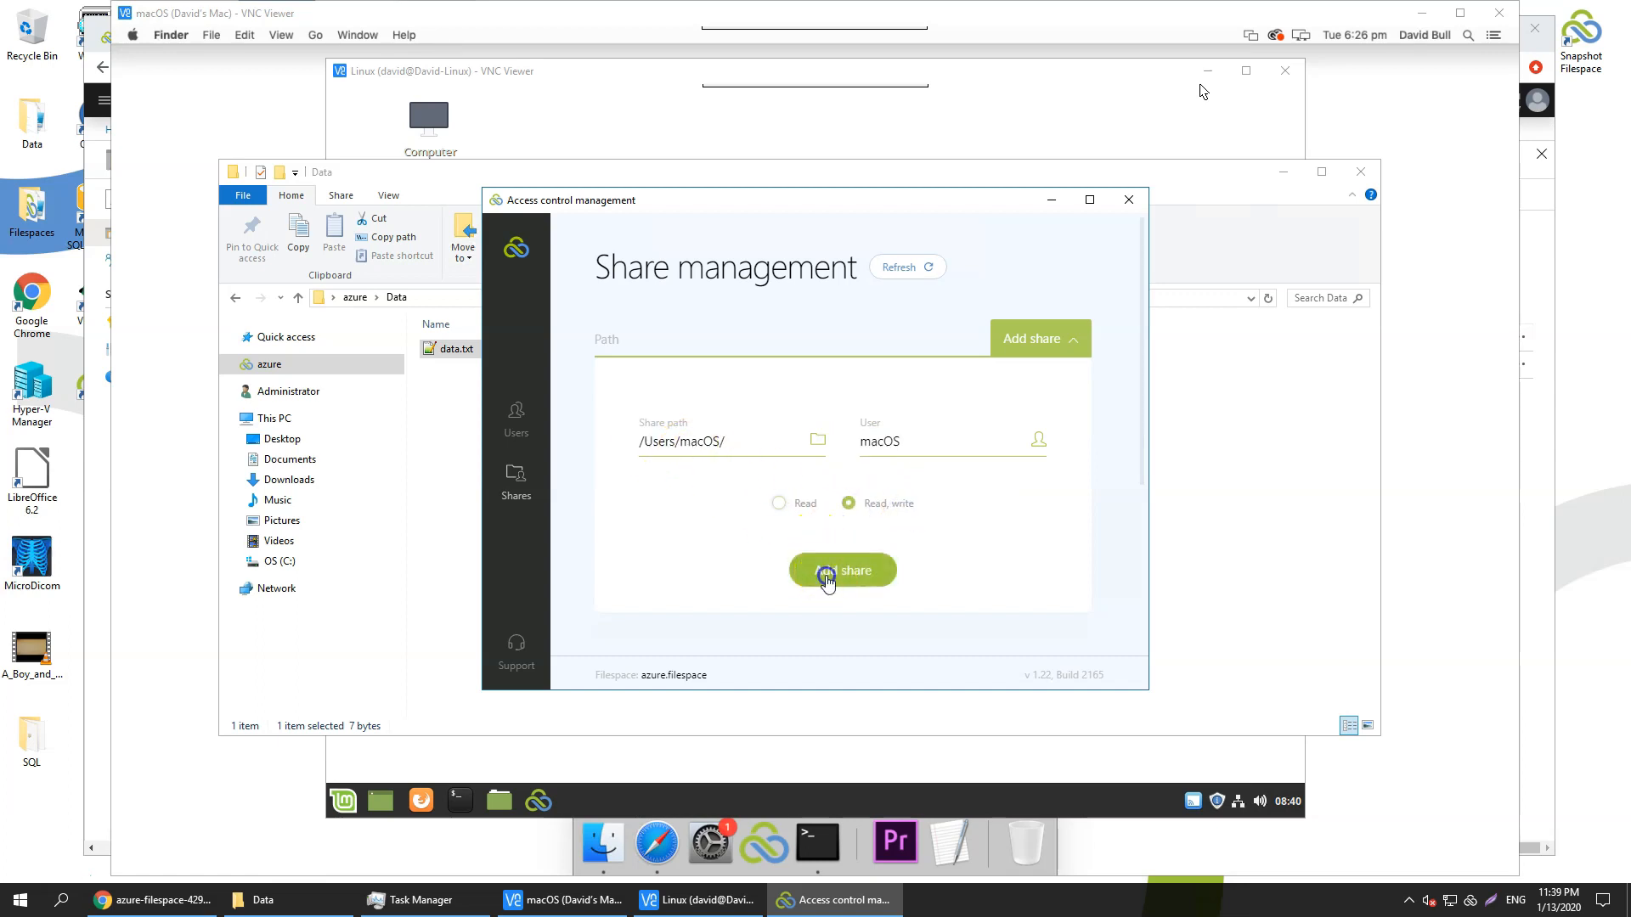
Step: Share /Users/Linux/ with the Linux user with Read, write access
click(1043, 331)
click(684, 439)
click(695, 577)
click(873, 440)
click(887, 484)
click(848, 503)
click(865, 564)
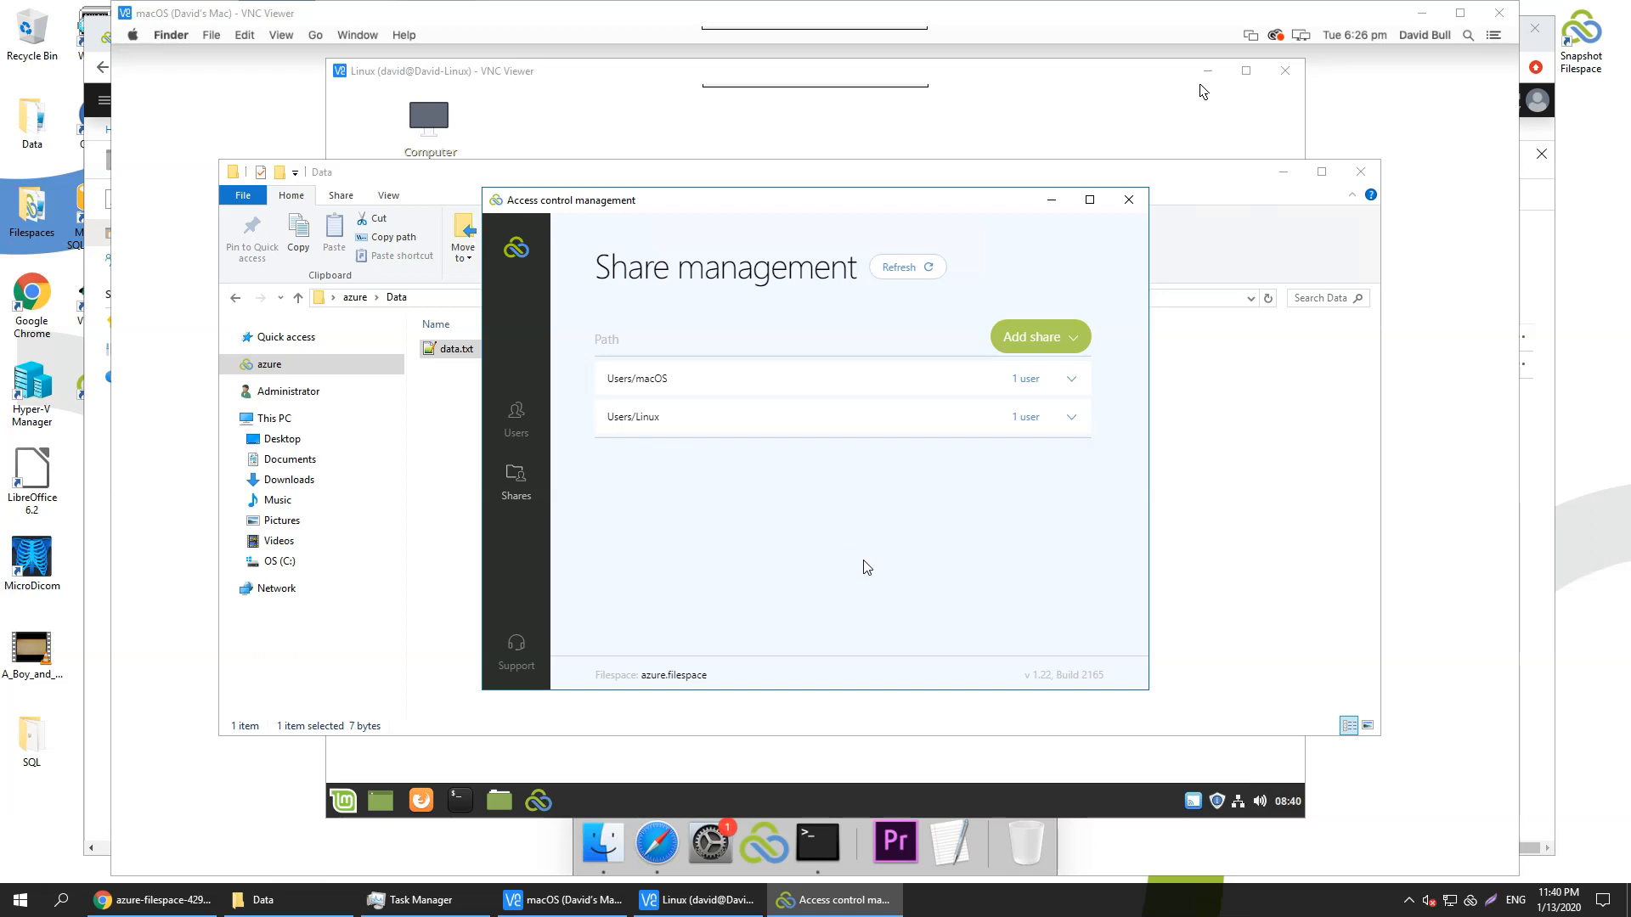
Step: On the macOS remote desktop, connect LucidLink to azure.filespace as macOS with the user's password, and open the filespace folder
click(584, 905)
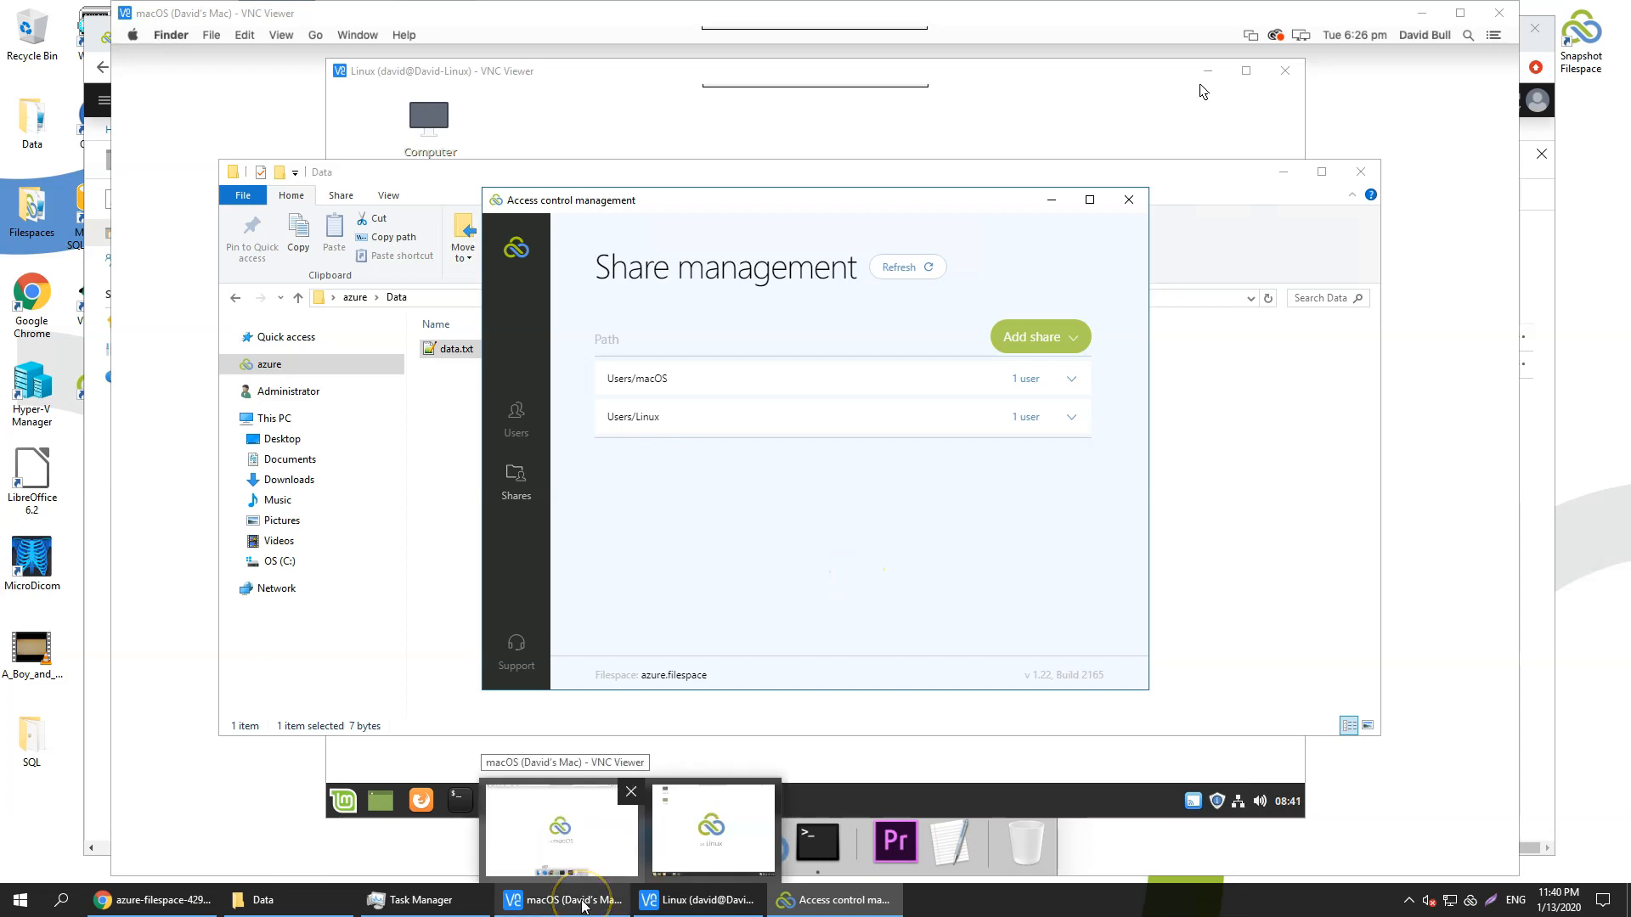
click(582, 905)
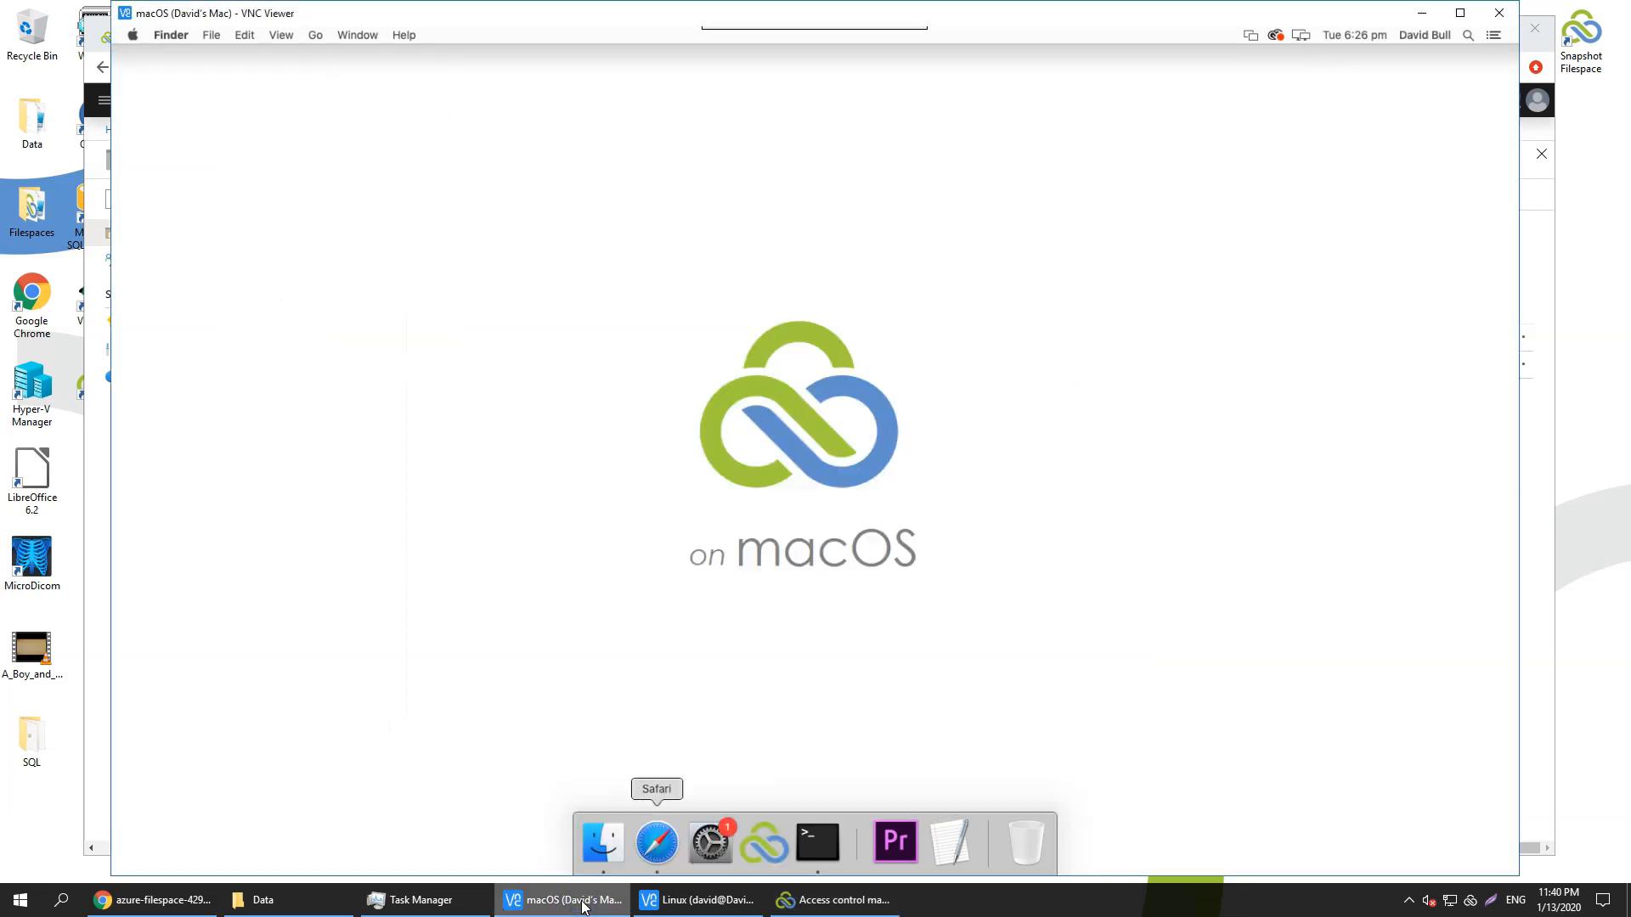
click(764, 844)
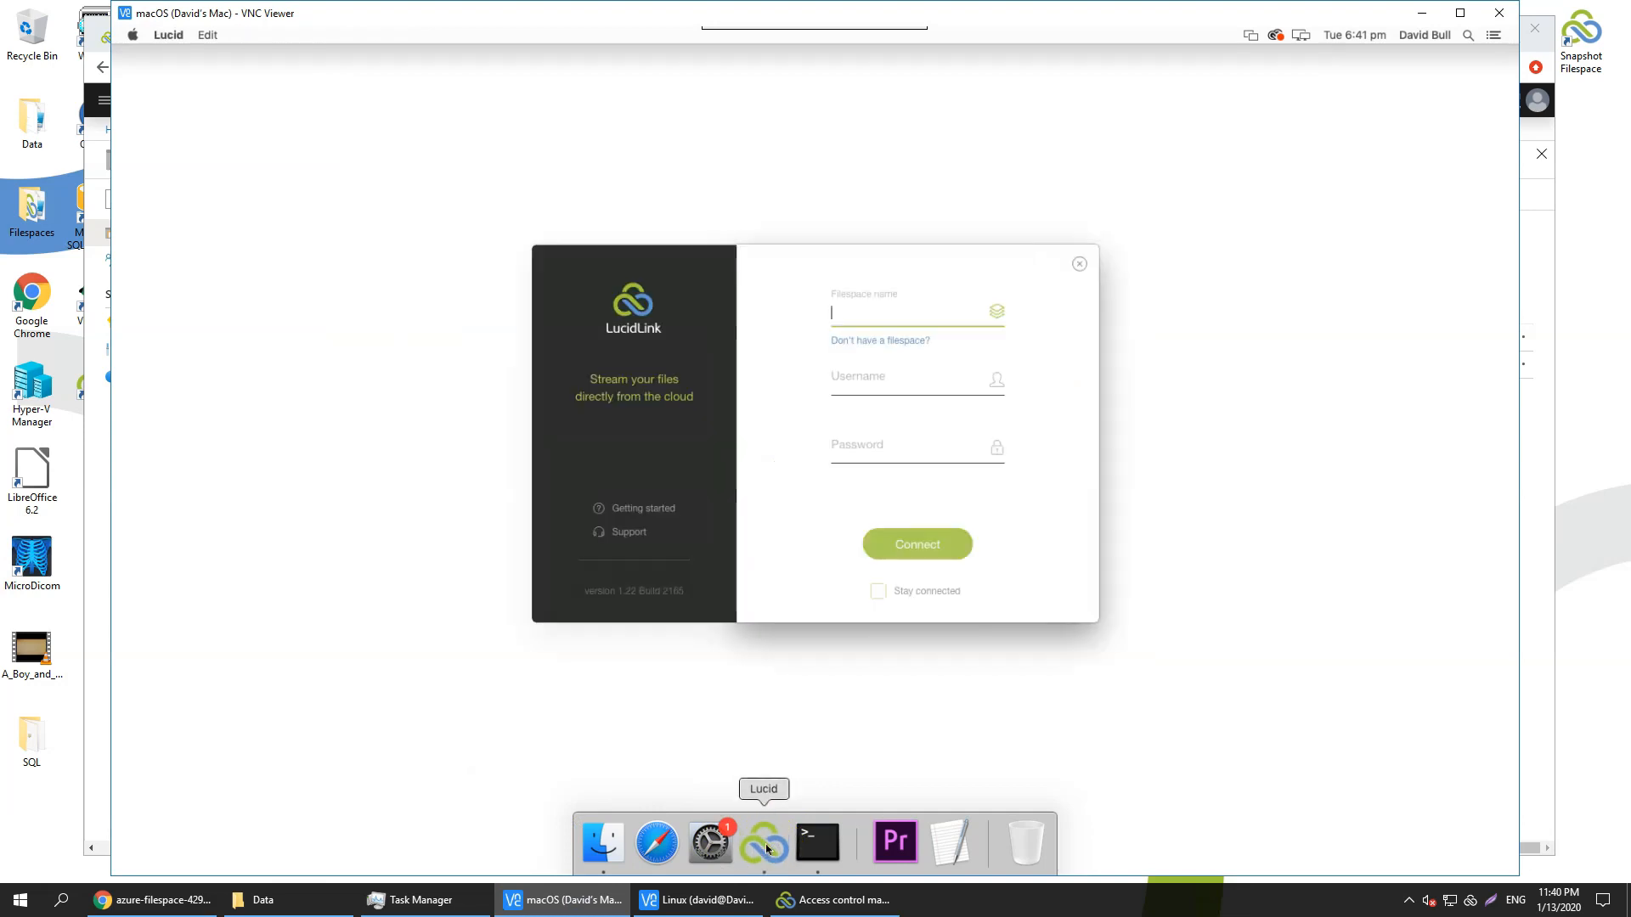
text(azure.filespace)
key(Tab)
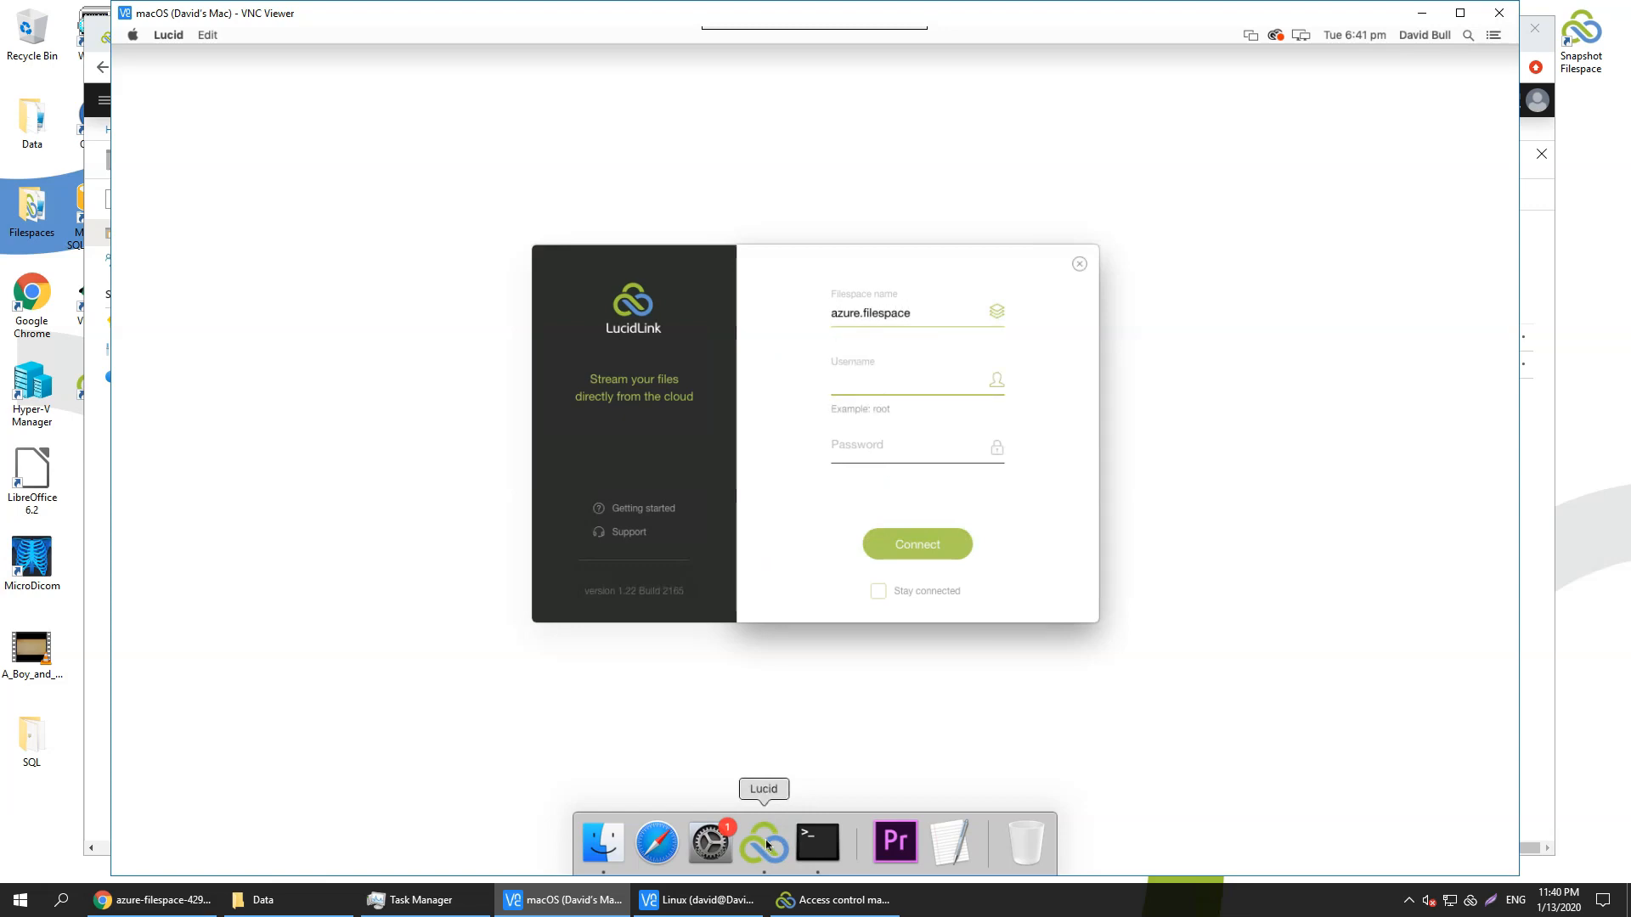
key(Tab)
text(••••)
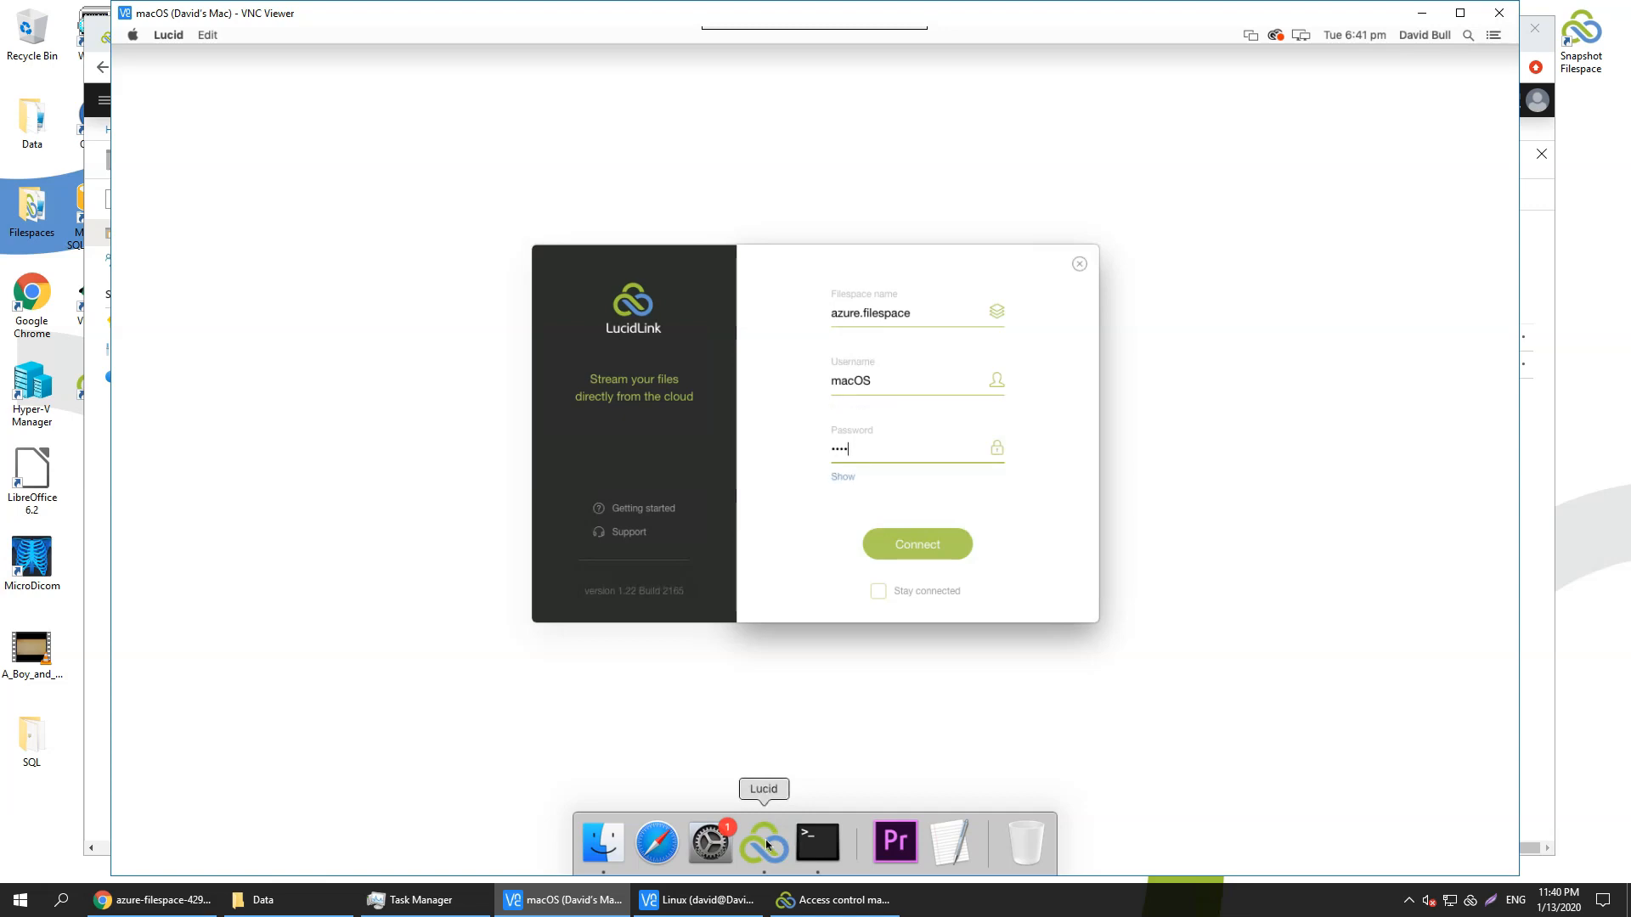
text(•)
key(Return)
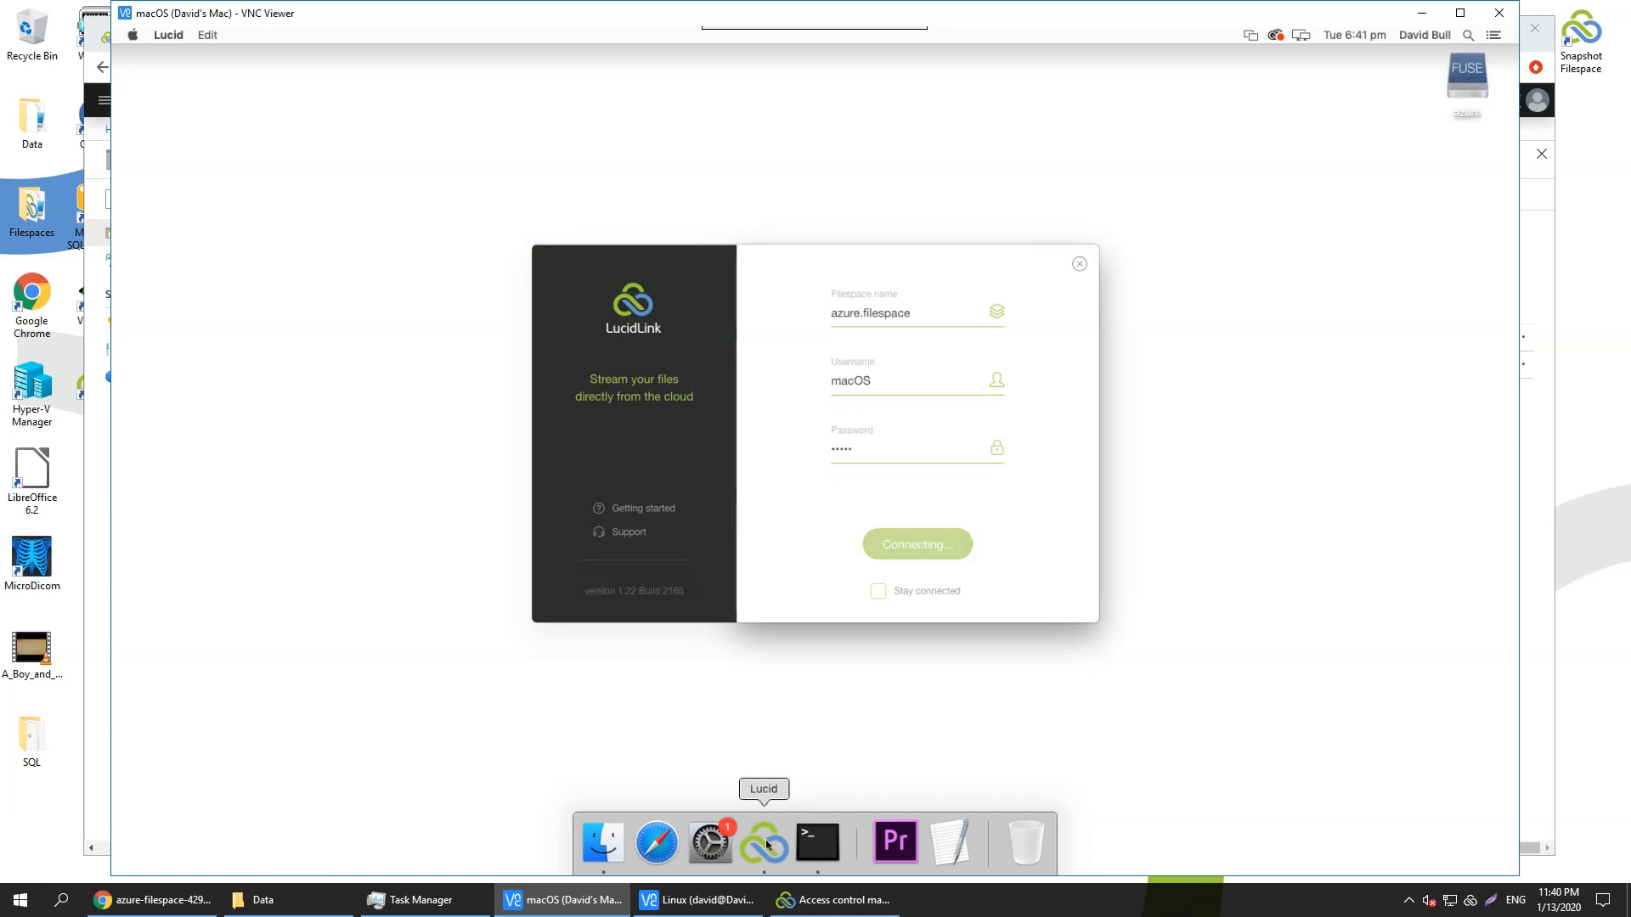
click(929, 527)
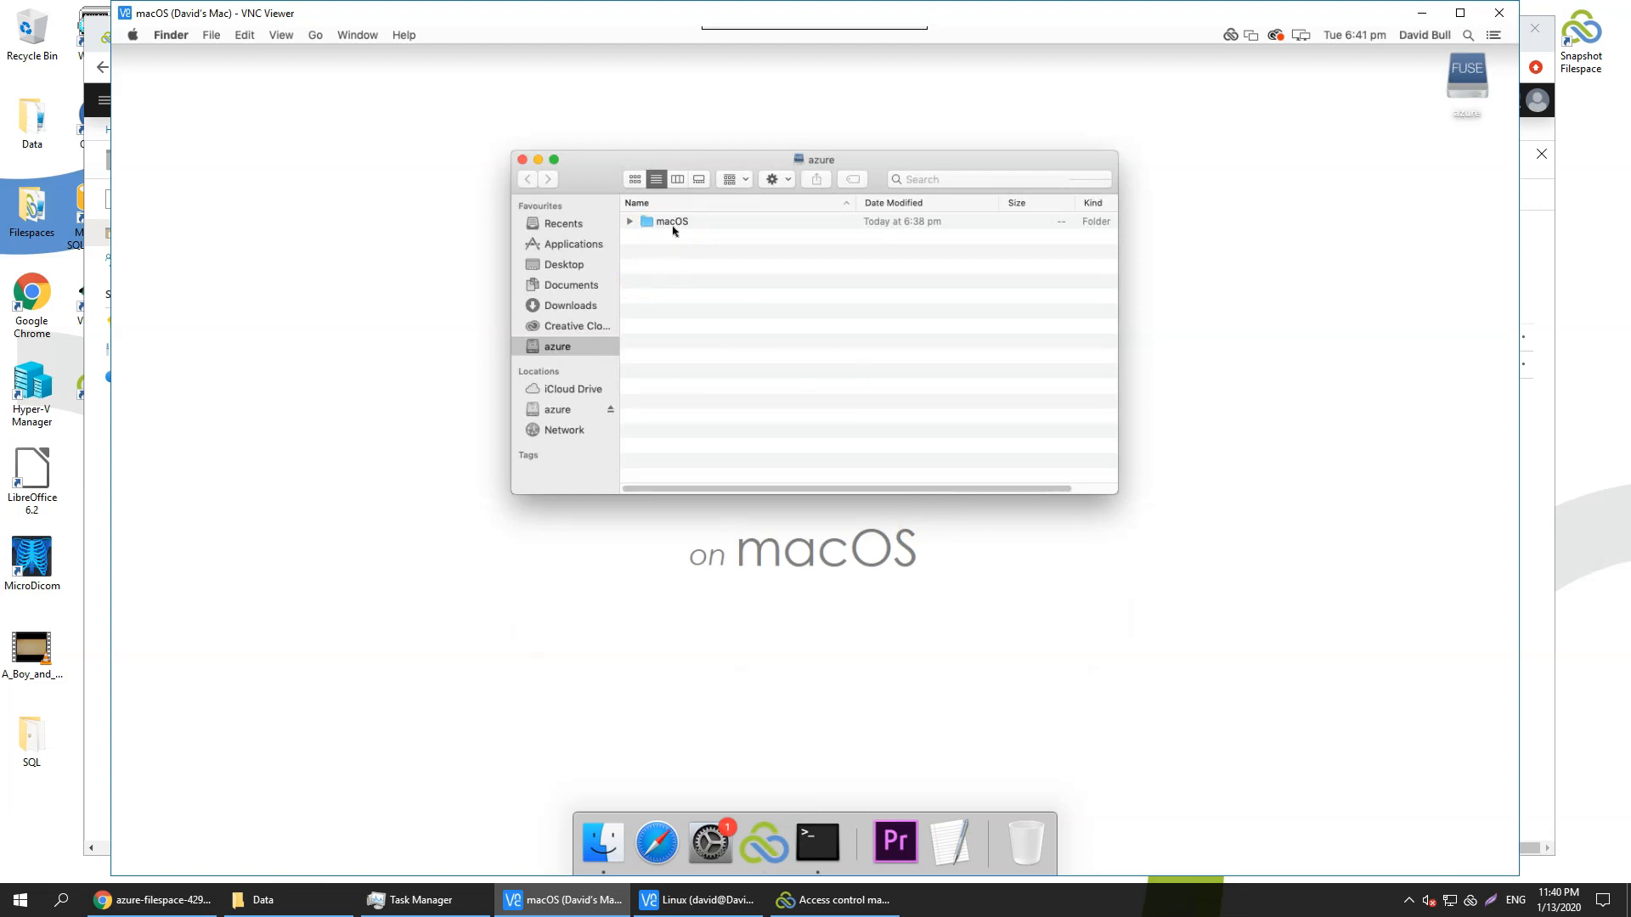
Step: In share management, share /Data/ with the macOS user with Read, write access
click(848, 903)
drag(781, 204, 780, 291)
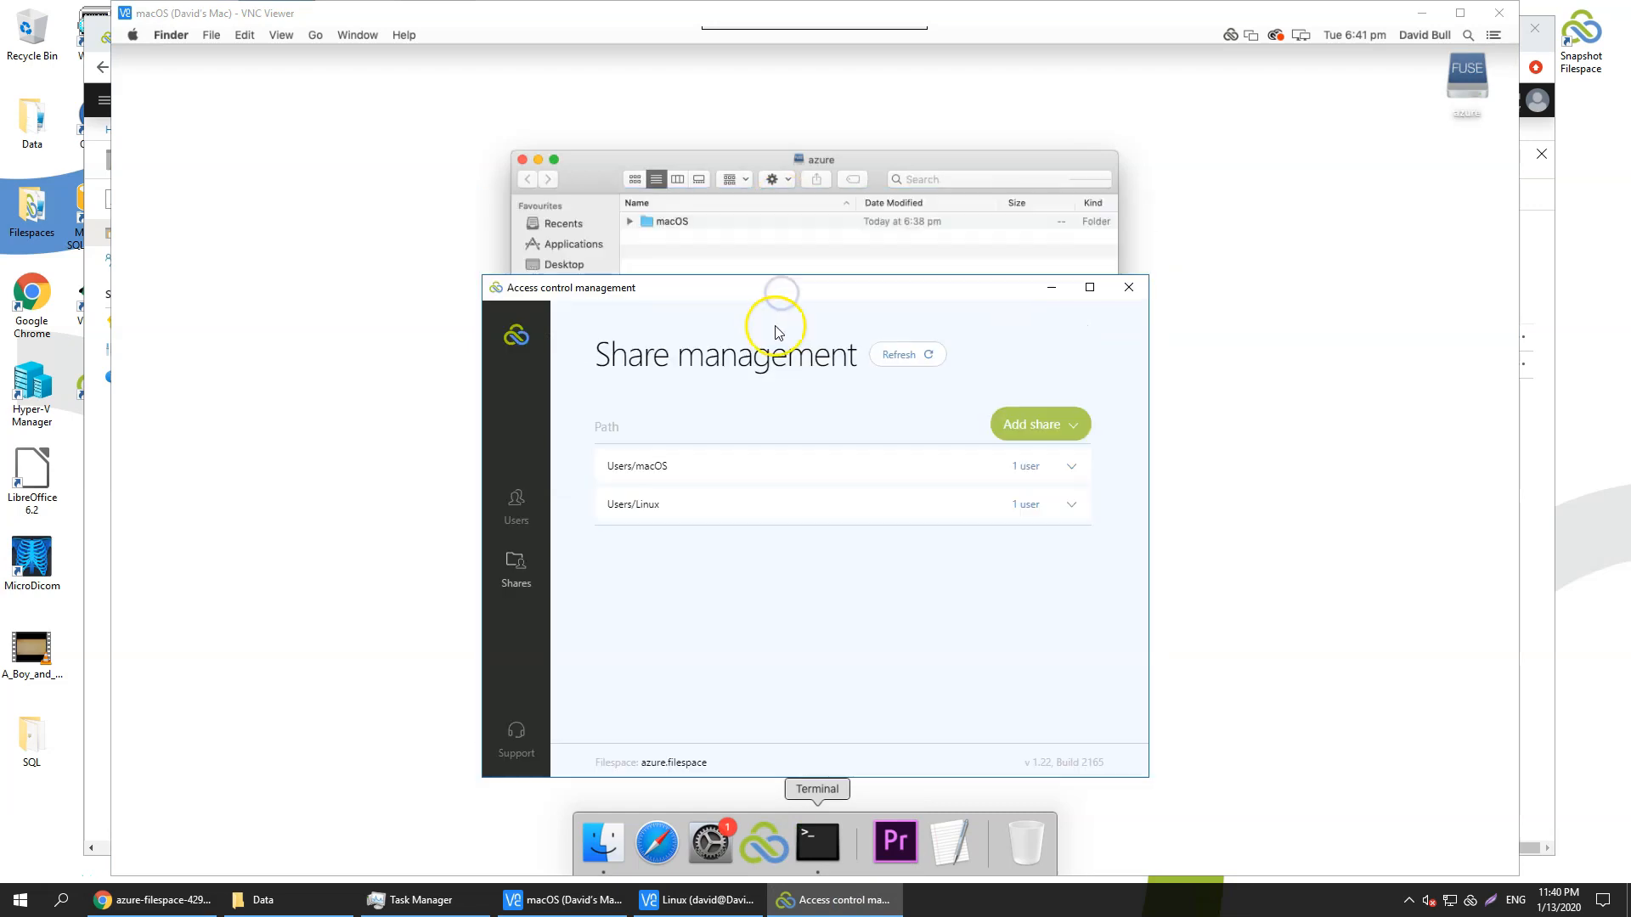
click(1057, 428)
click(743, 527)
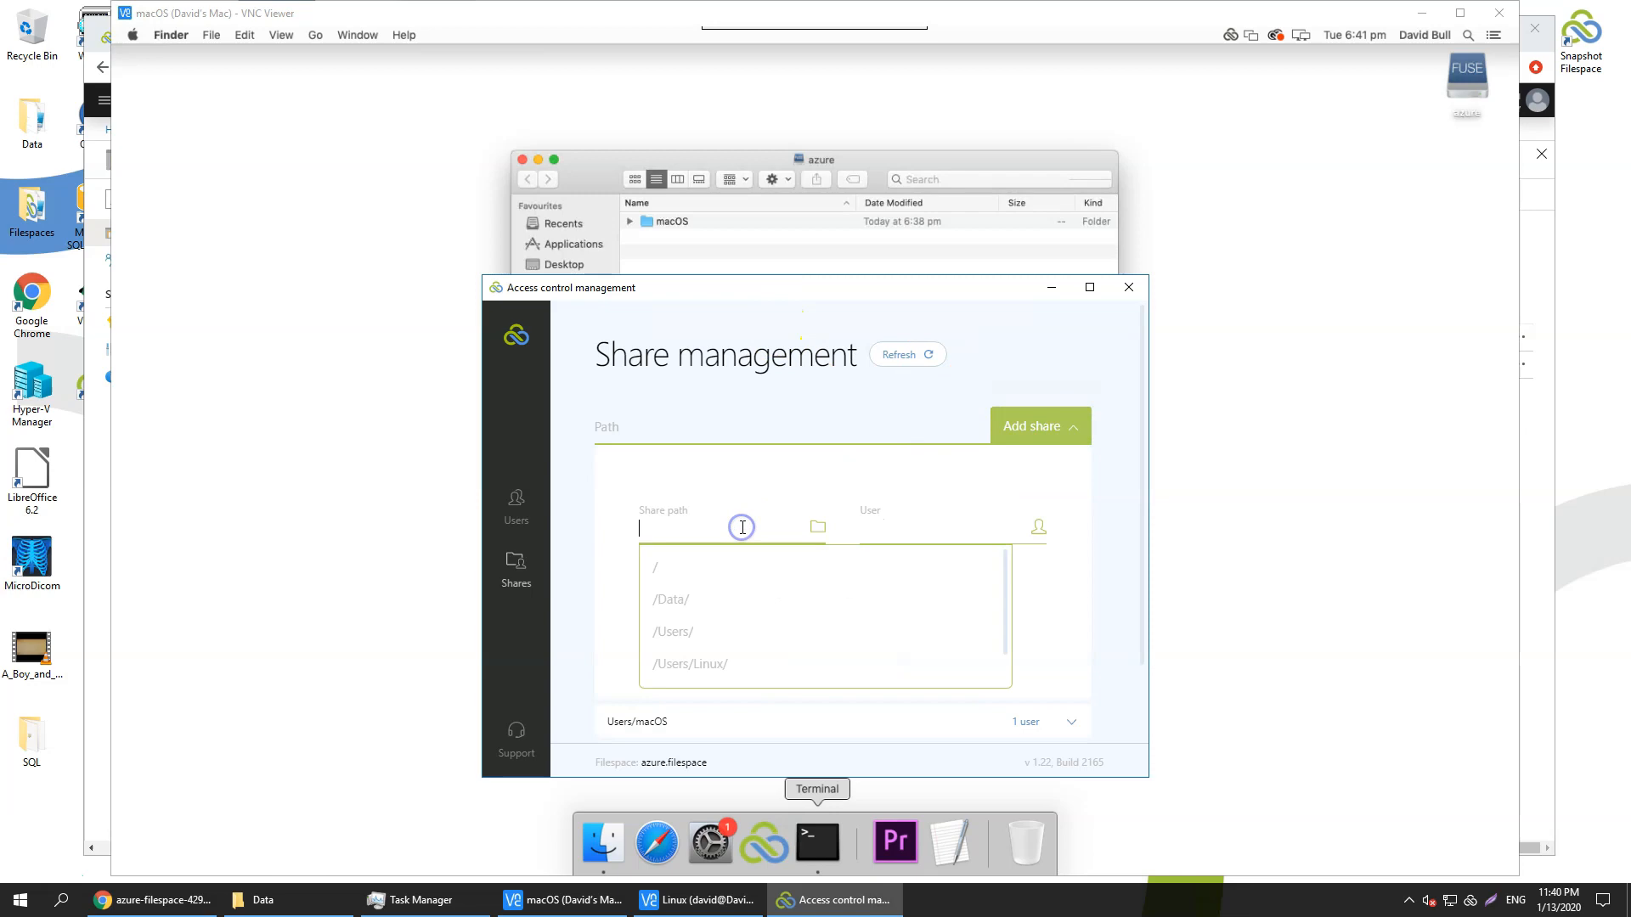
click(677, 597)
click(892, 526)
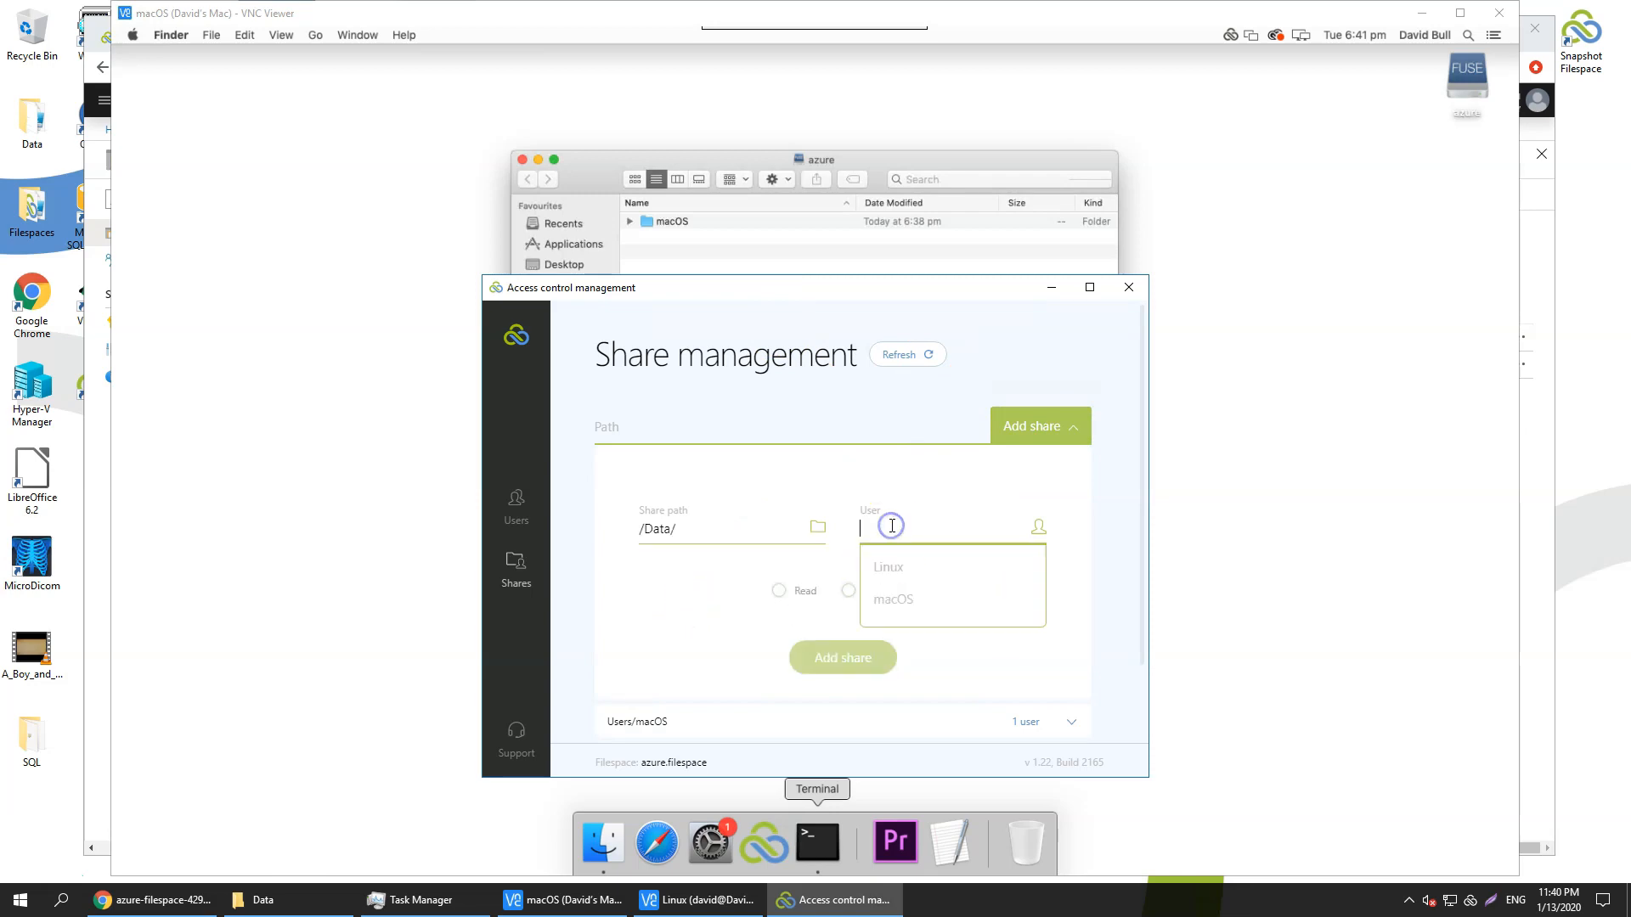
click(900, 601)
click(848, 594)
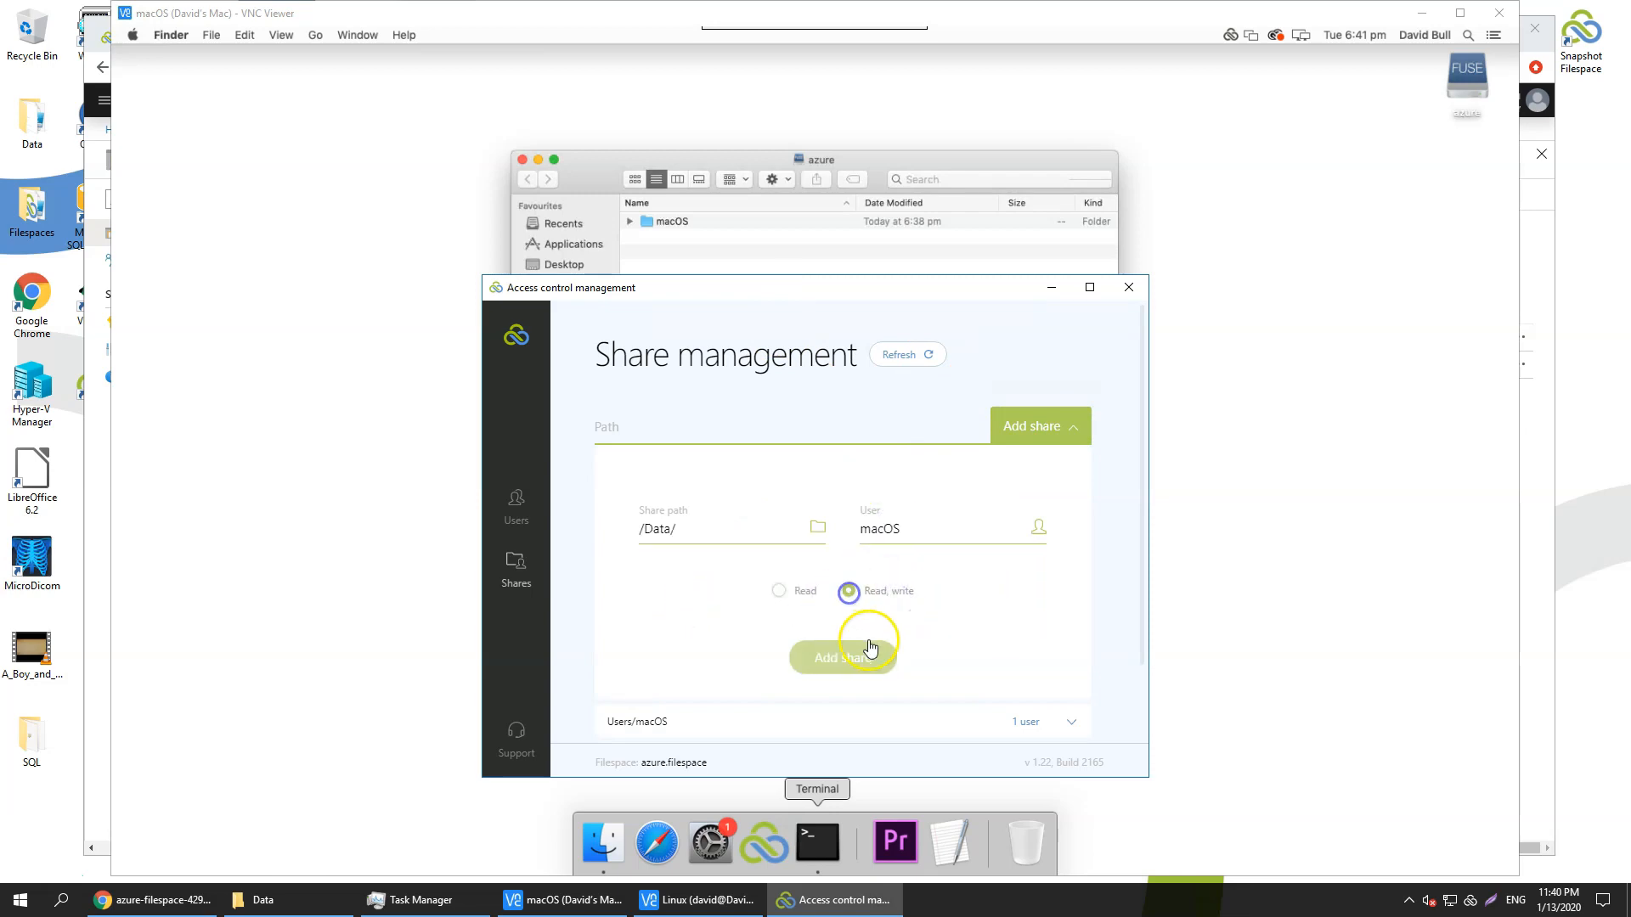
click(864, 658)
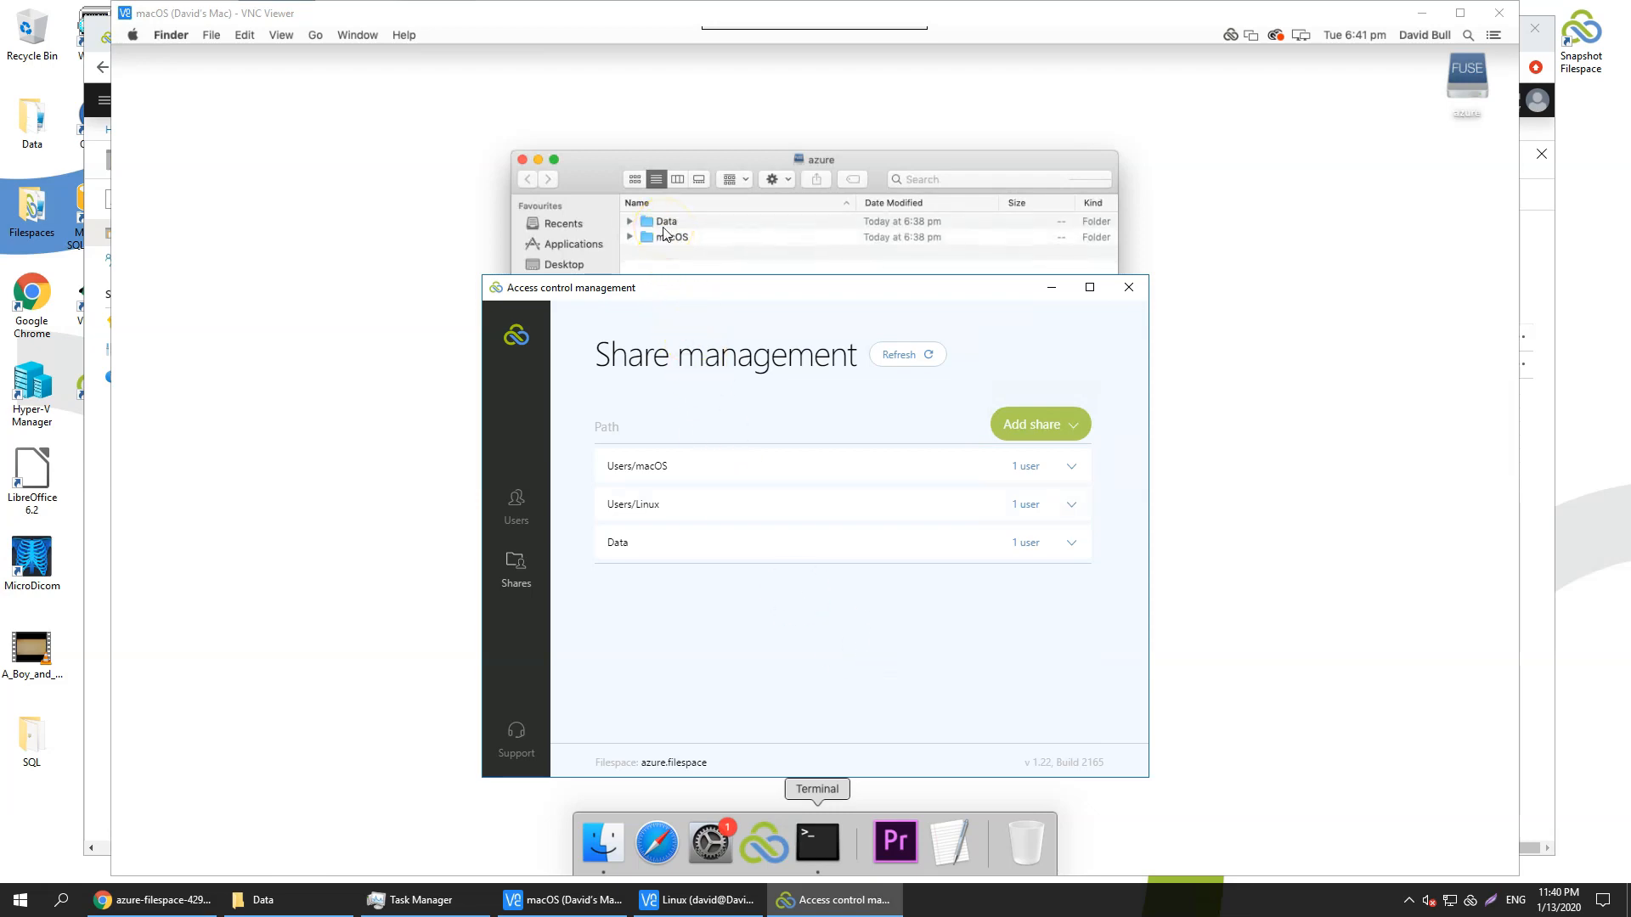
Step: Add the Linux user to the Data share with Read access only
click(1071, 545)
click(629, 592)
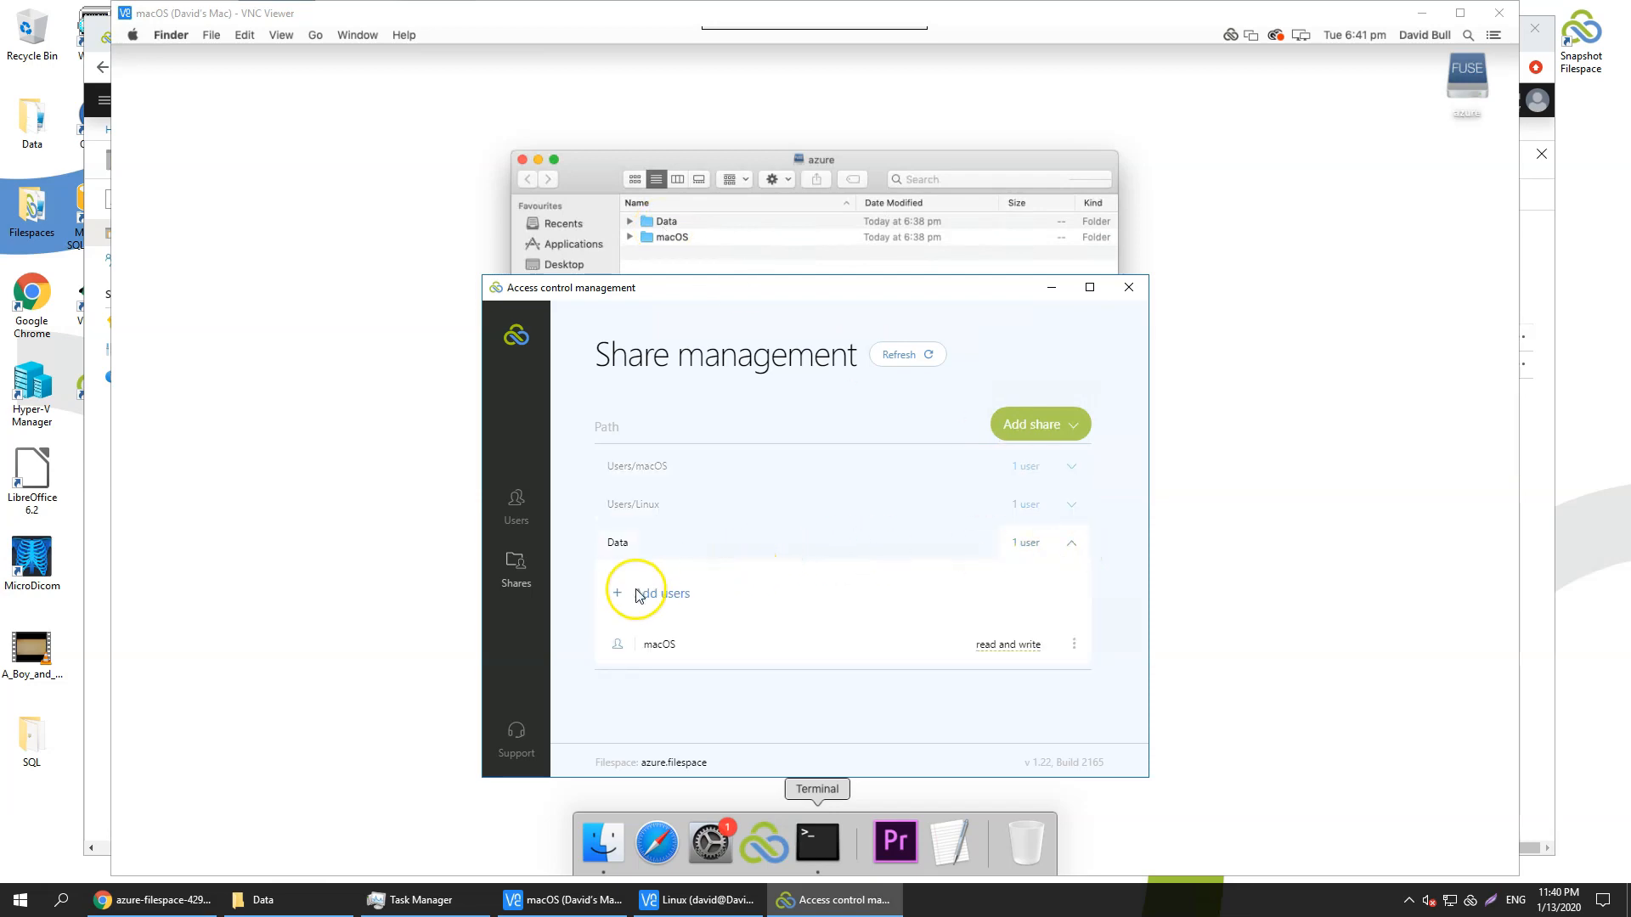
click(728, 599)
text(Linux)
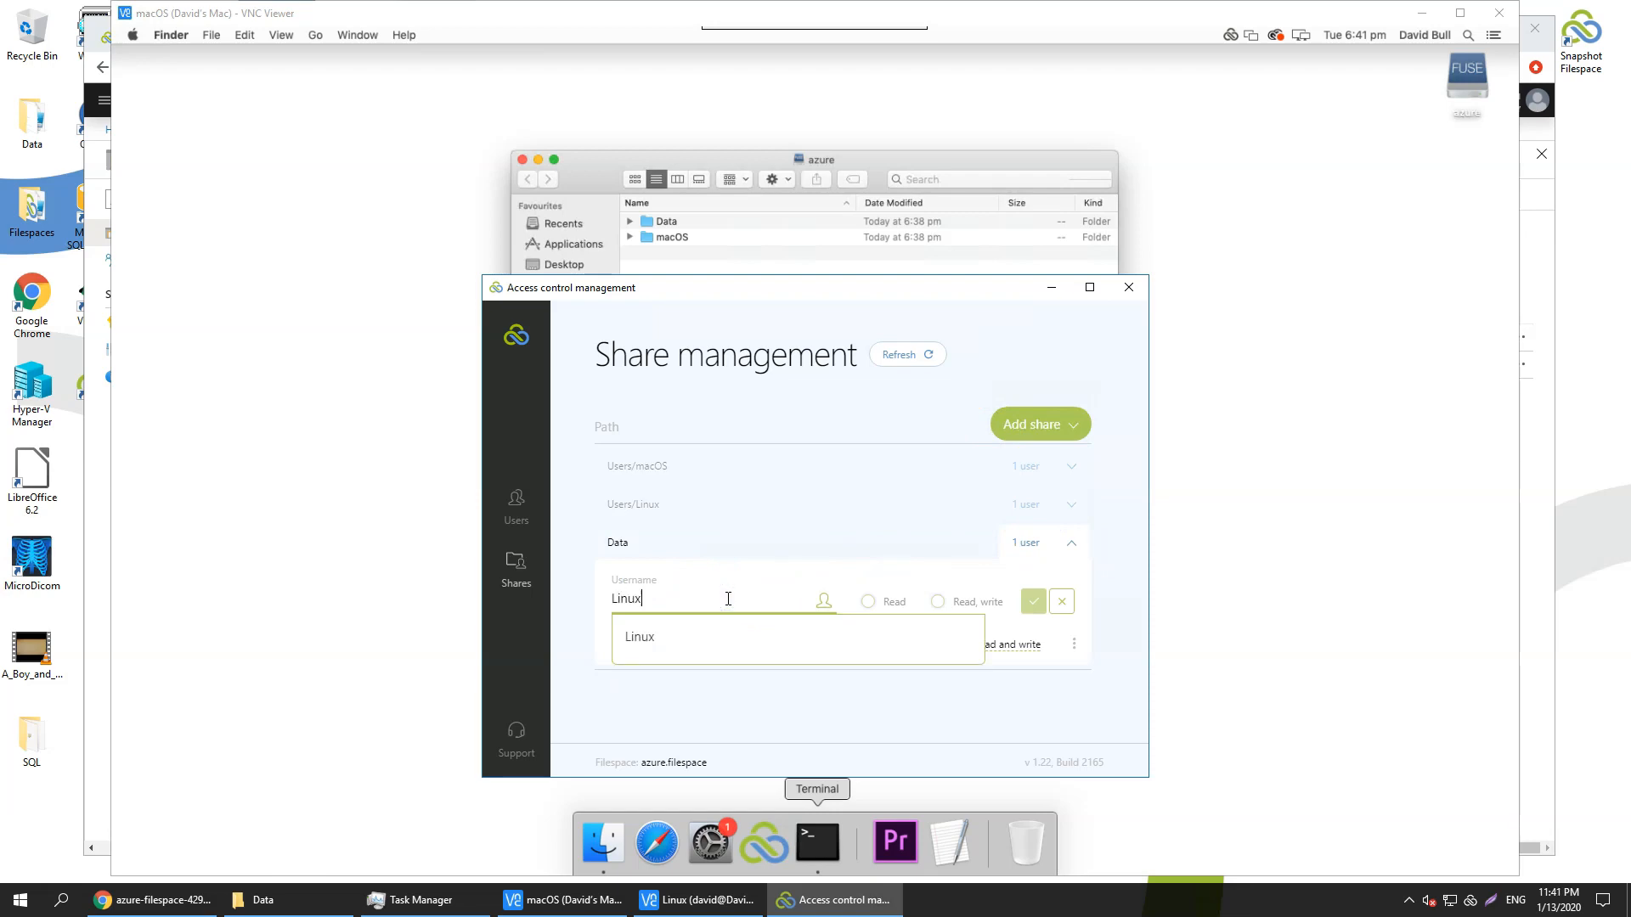
click(869, 604)
click(1029, 605)
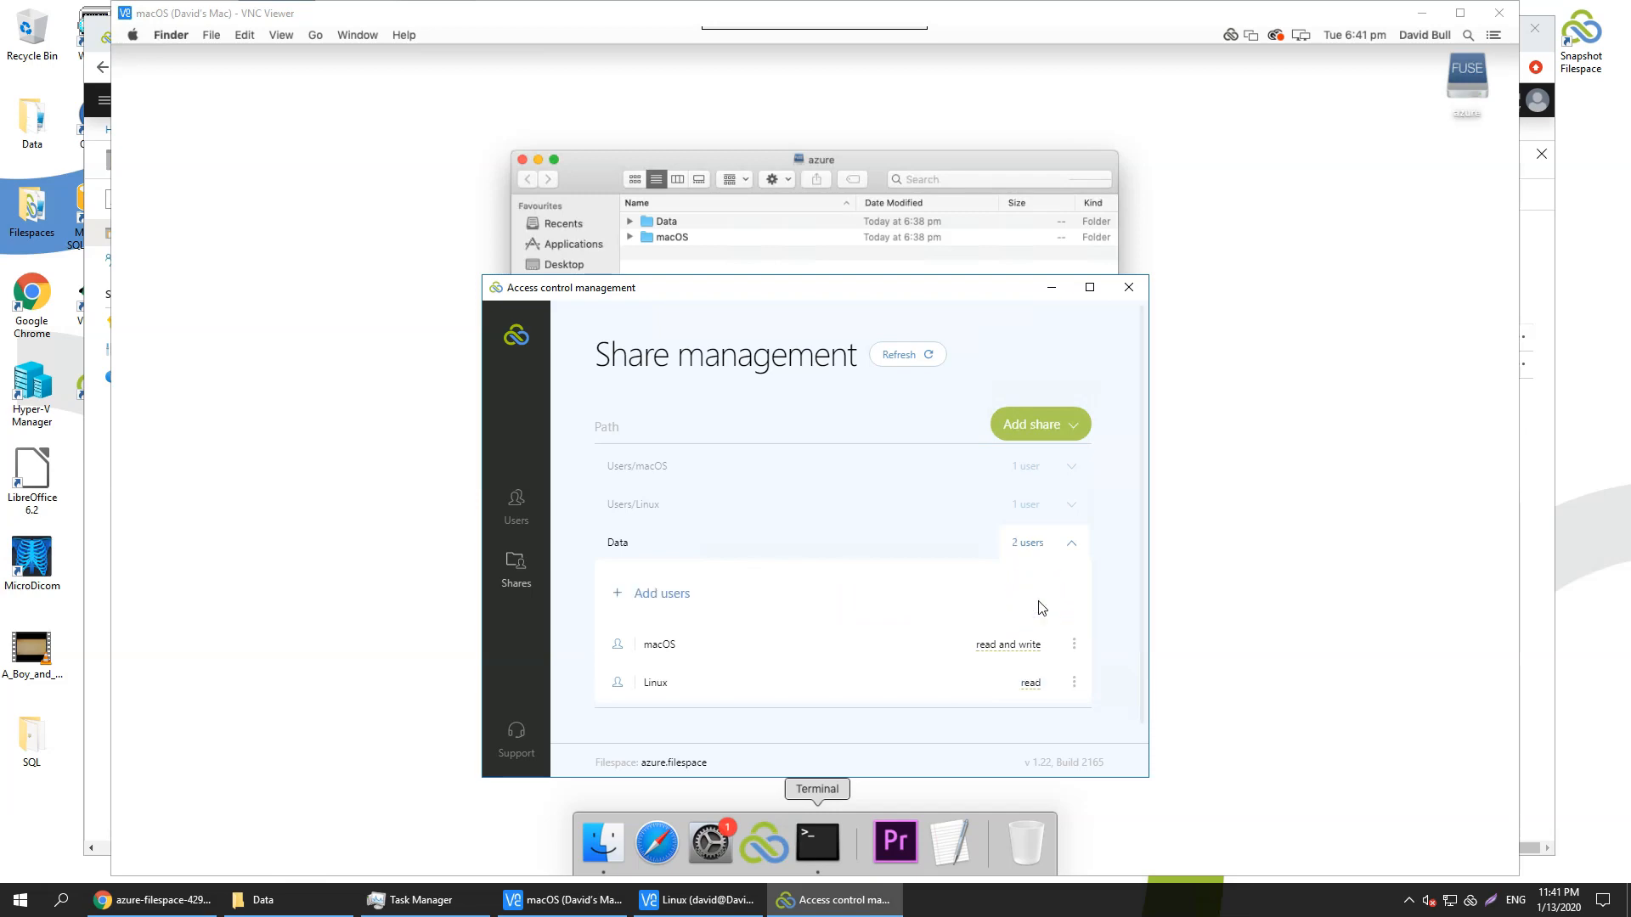
Step: On the macOS desktop, open data.txt in the Data folder, add a second line reading macOS, and close the file
click(669, 219)
double_click(670, 222)
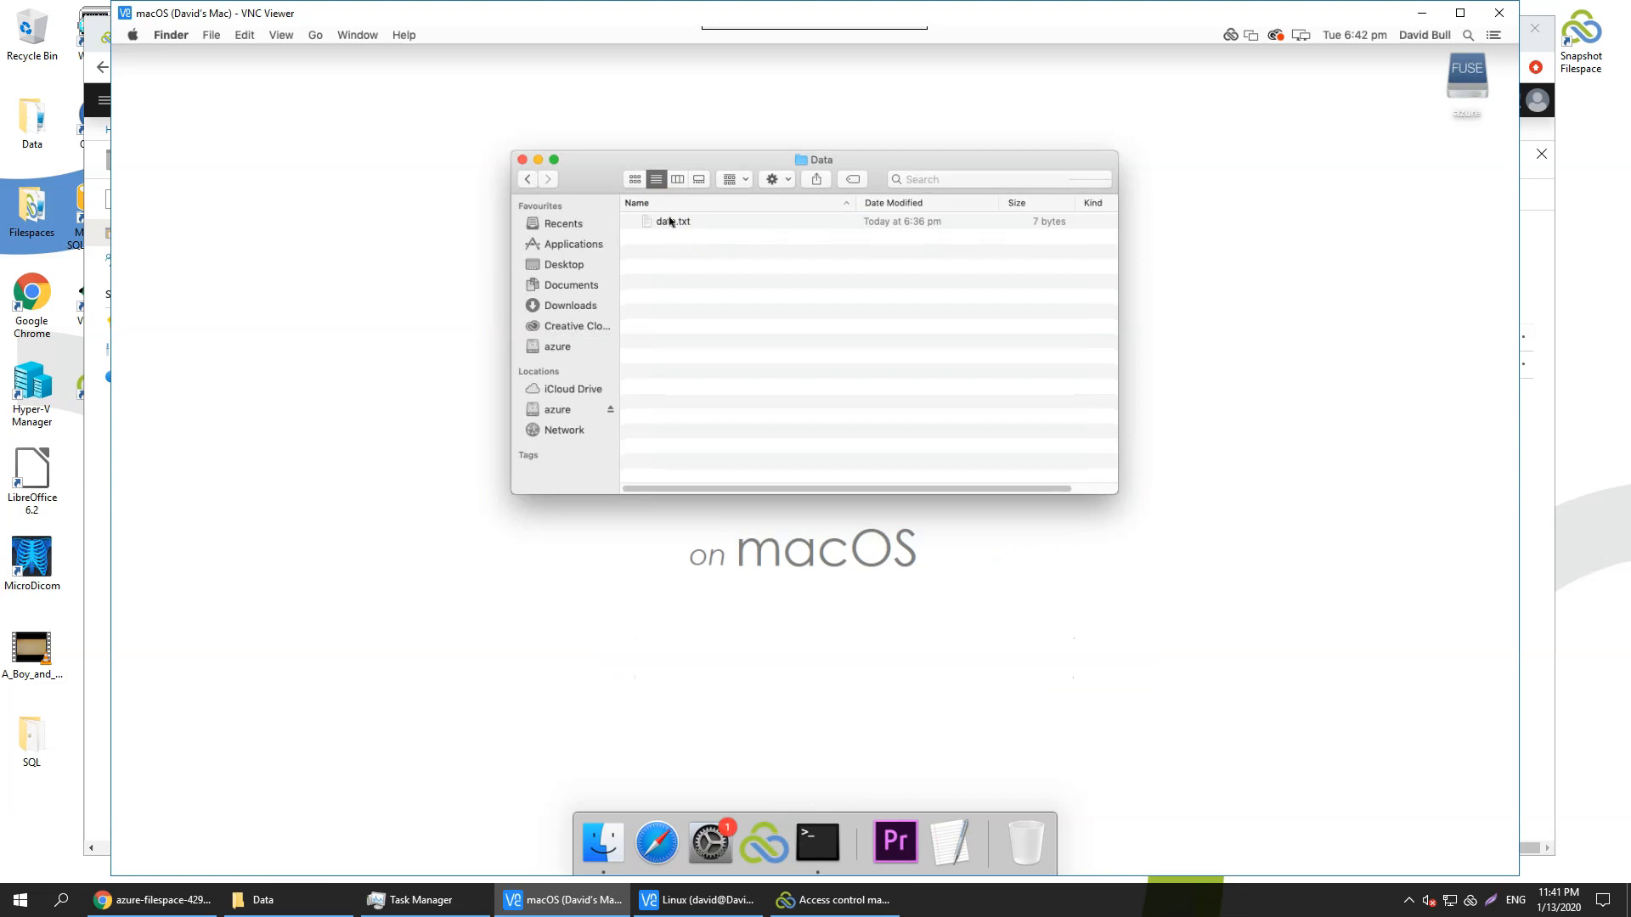
double_click(669, 220)
click(310, 109)
key(Return)
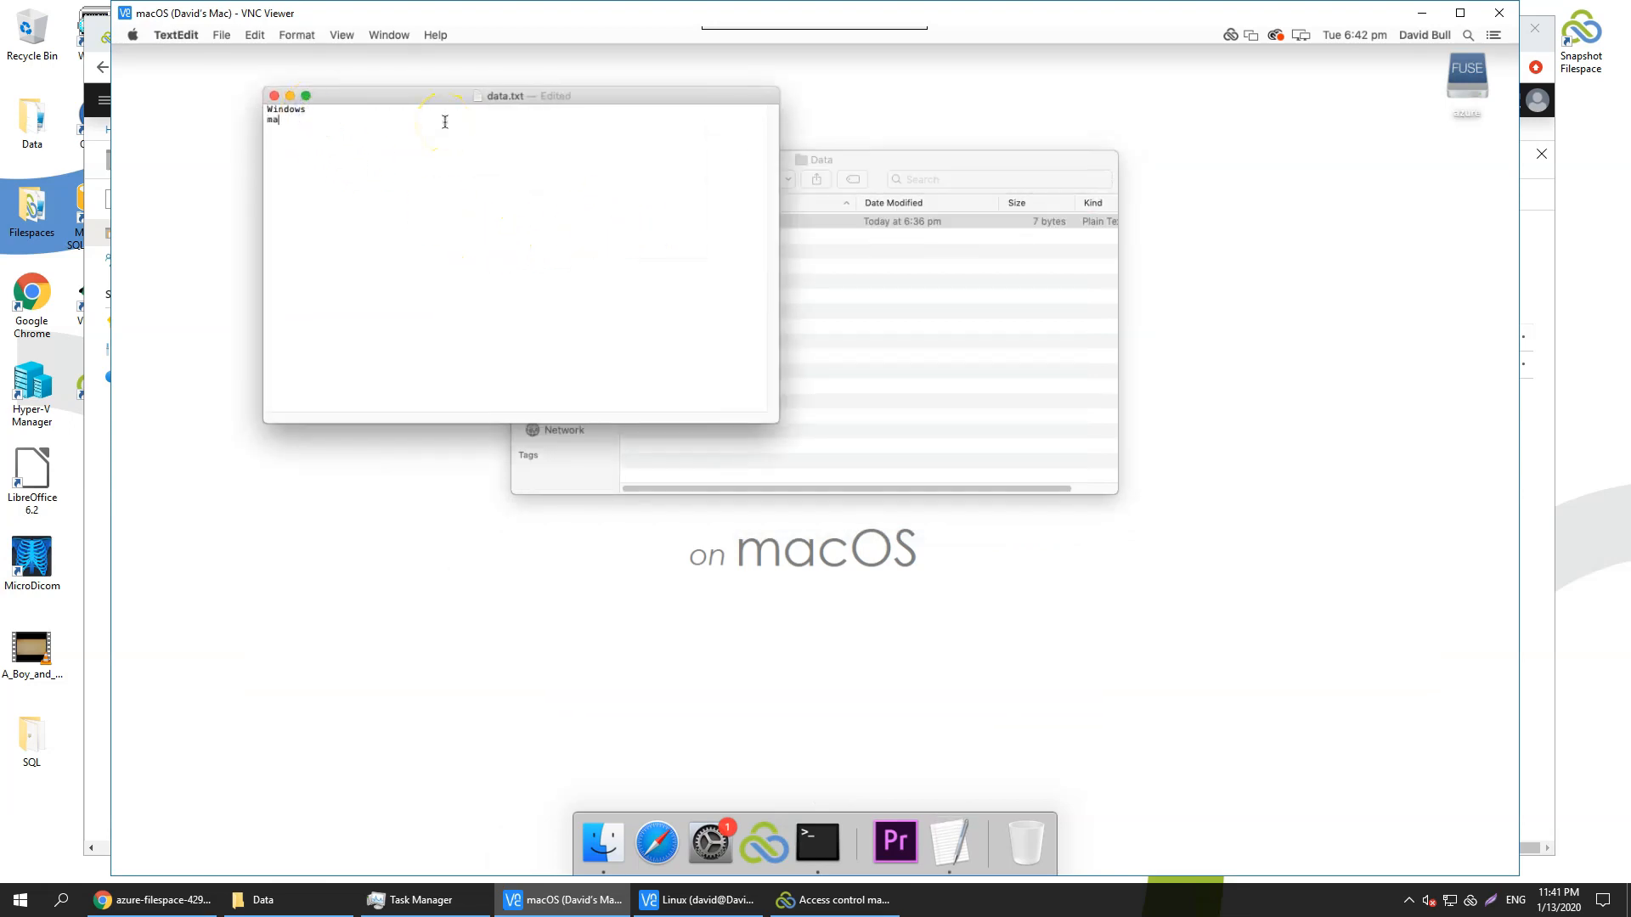
click(274, 96)
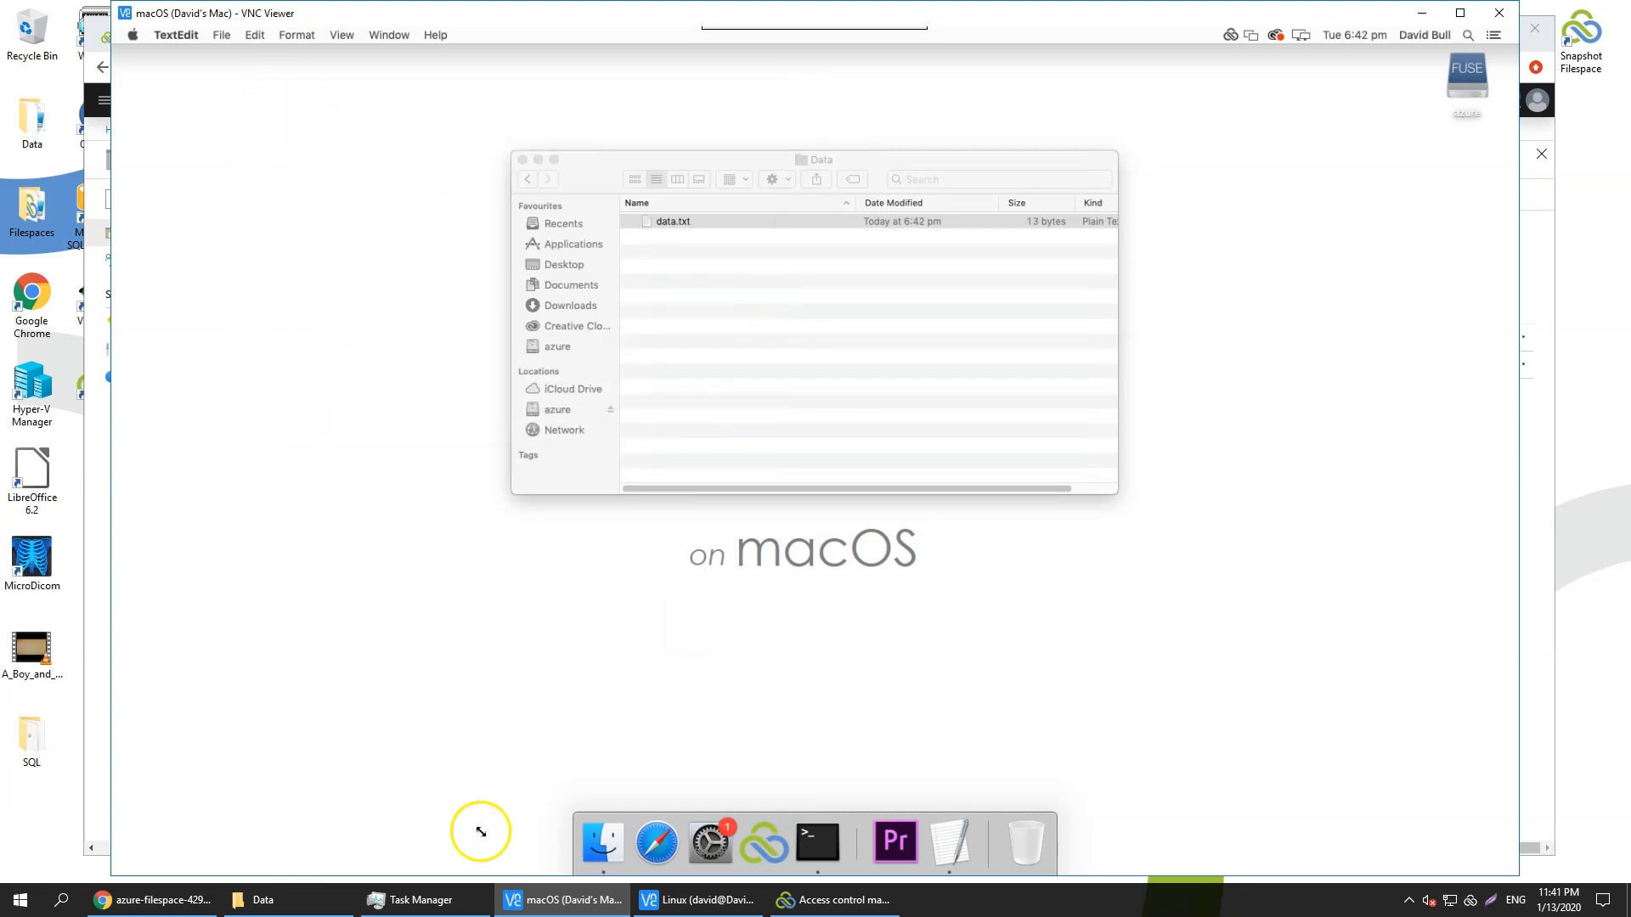
Step: Check the contents of data.txt in the Windows Data folder, close it, and run the Snapshot Filespace shortcut
click(272, 901)
double_click(459, 355)
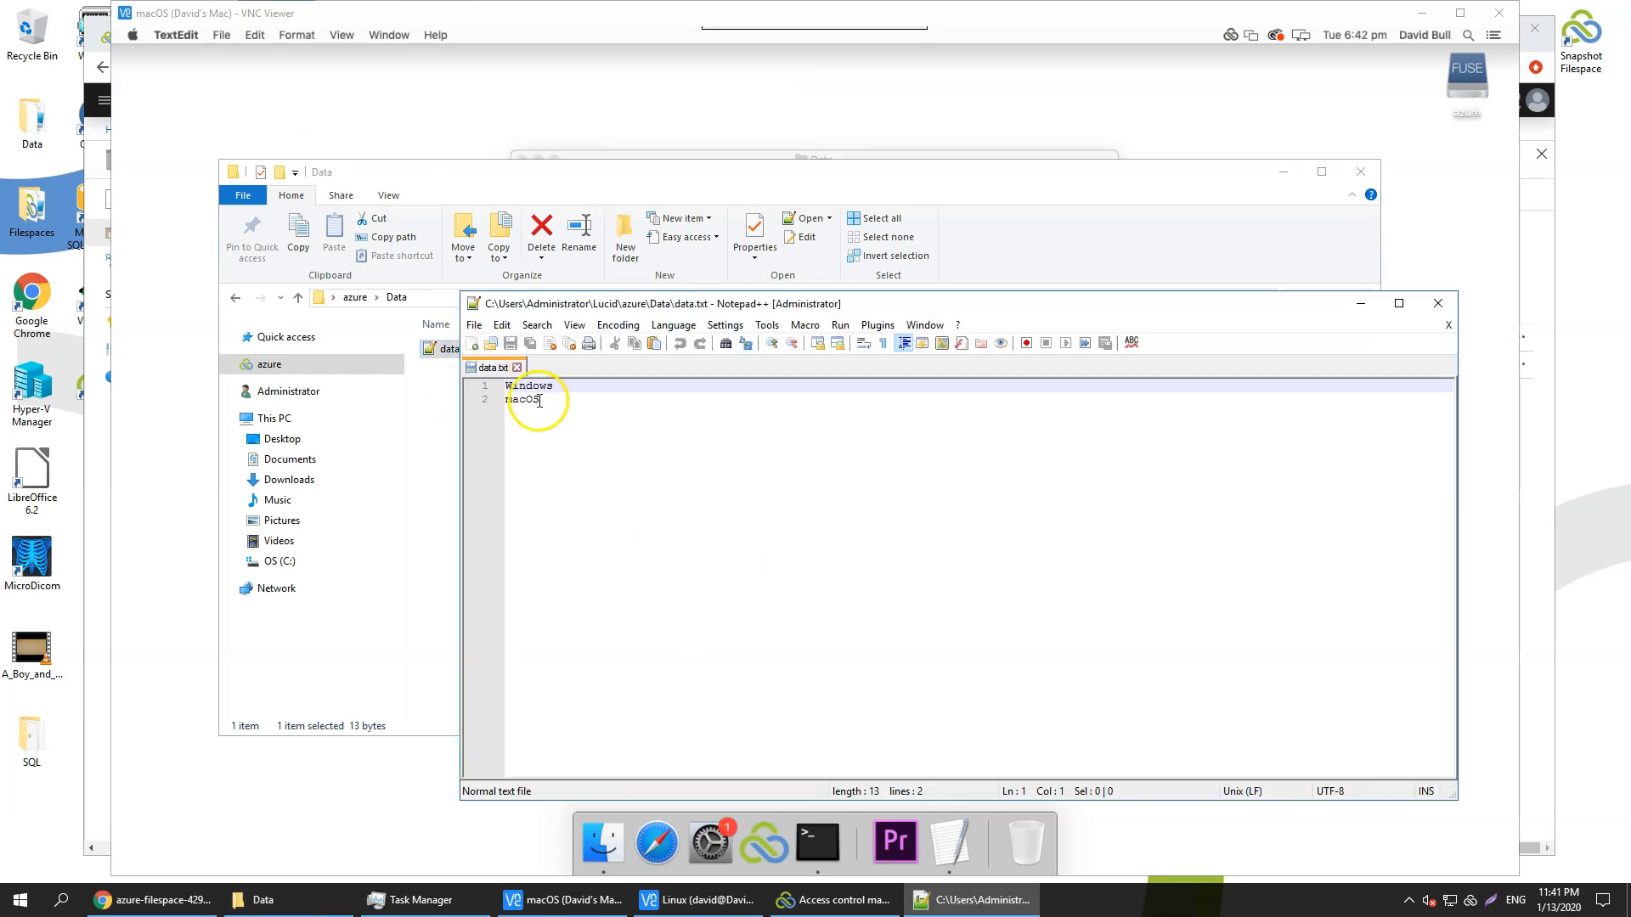
click(1433, 305)
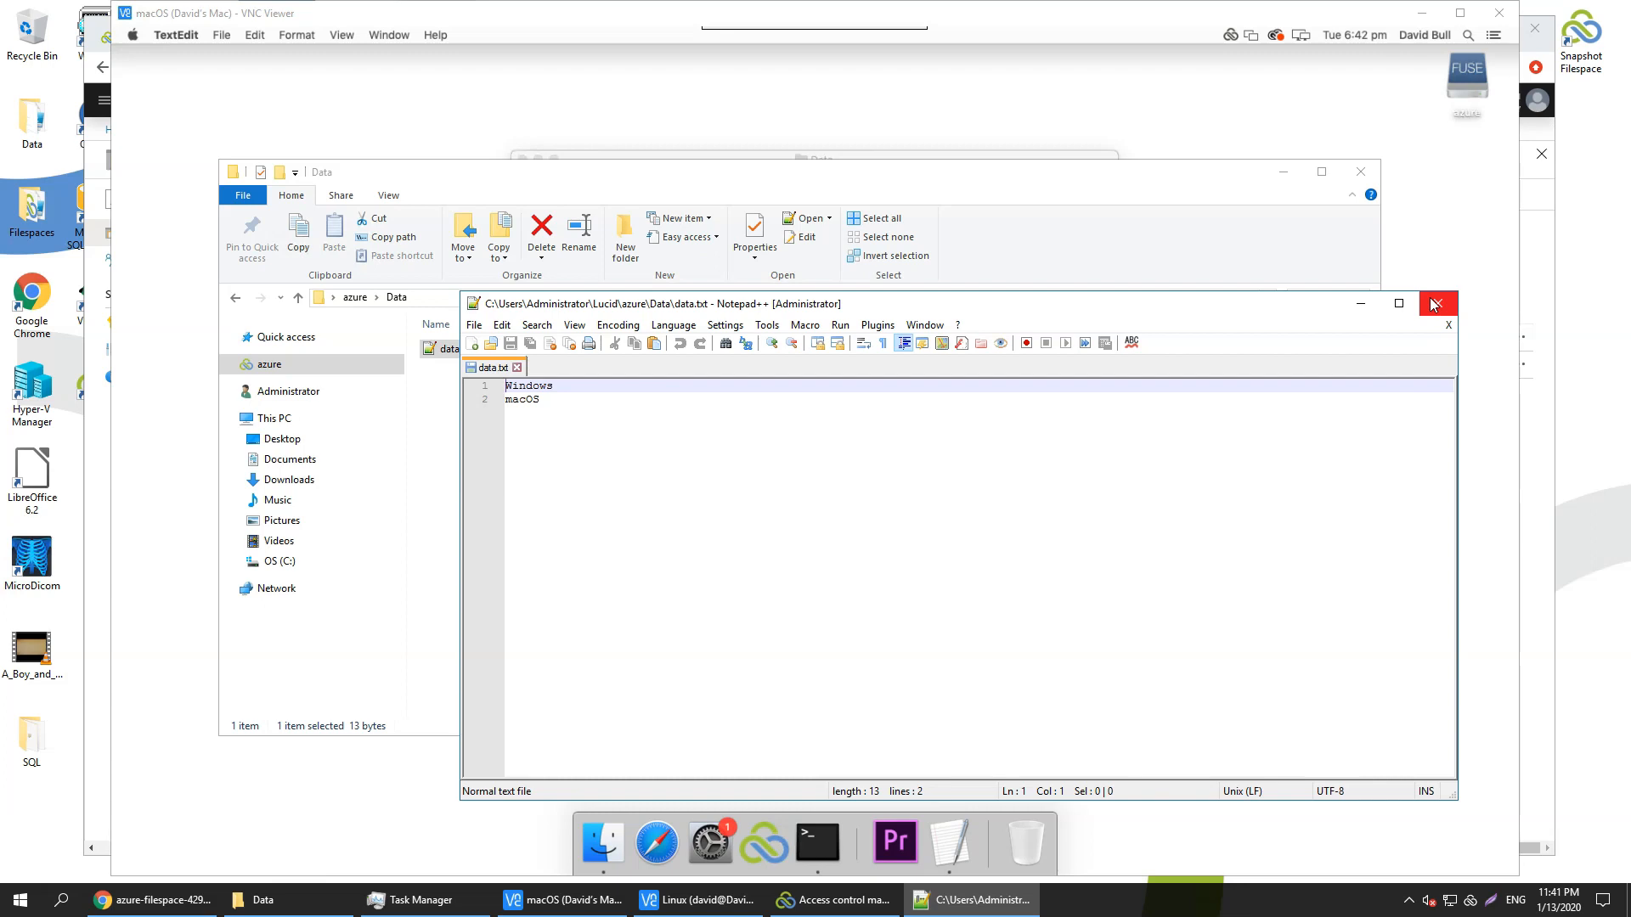
click(1434, 304)
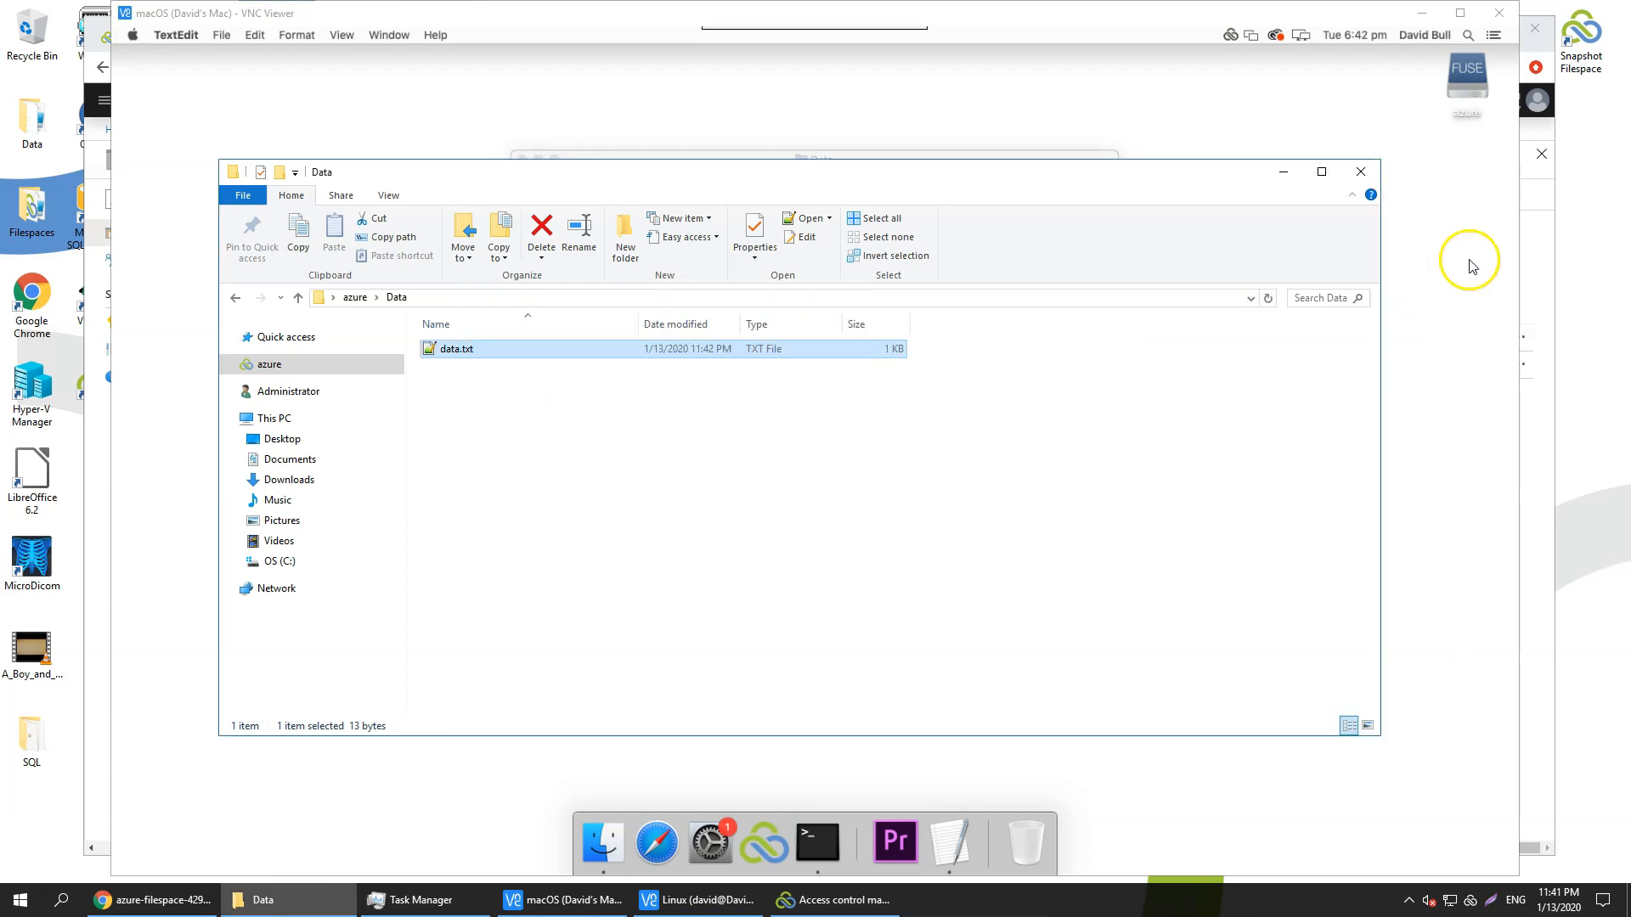
double_click(1596, 38)
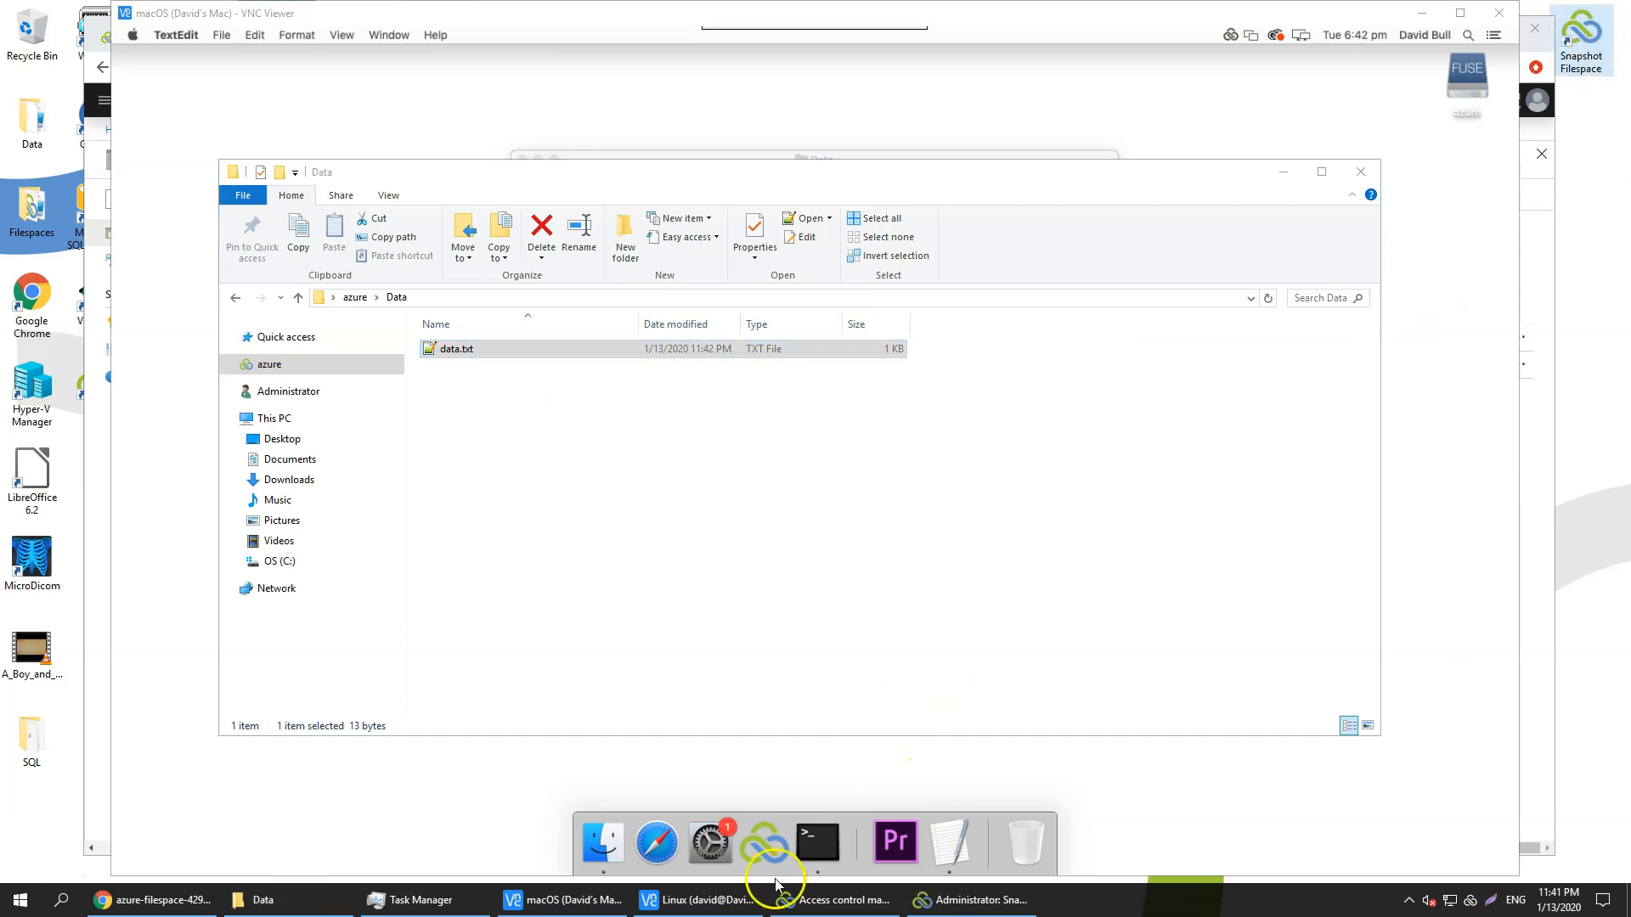
Step: On the Linux remote desktop, connect LucidLink to azure.filespace as Linux with the user's password, and open the filespace folder
click(724, 904)
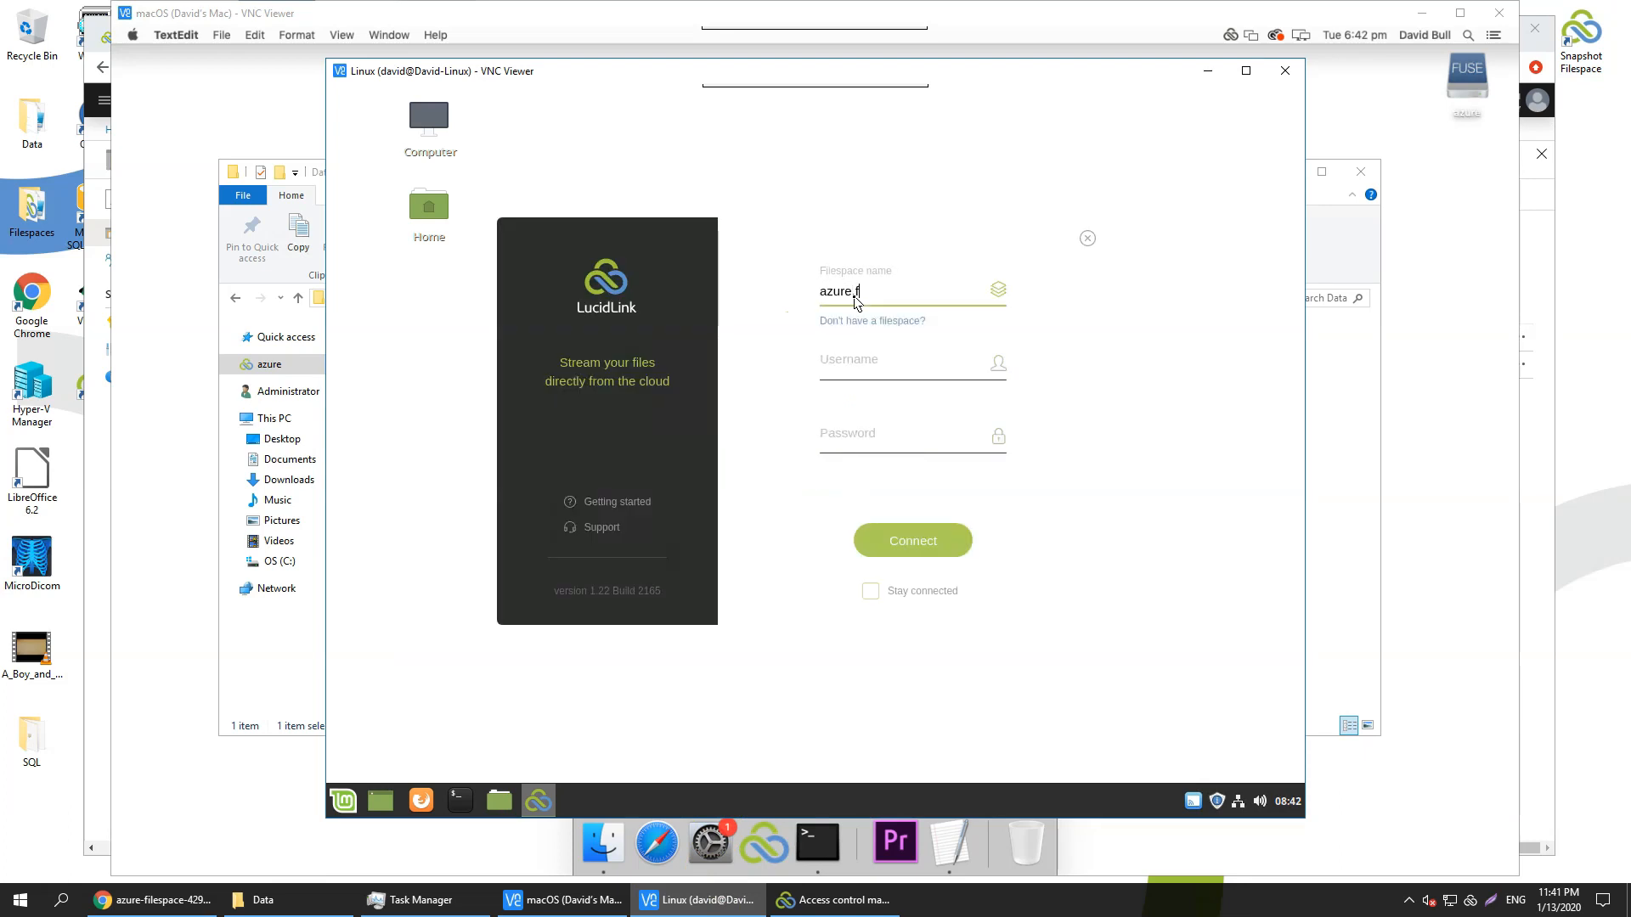
text(espac)
key(Tab)
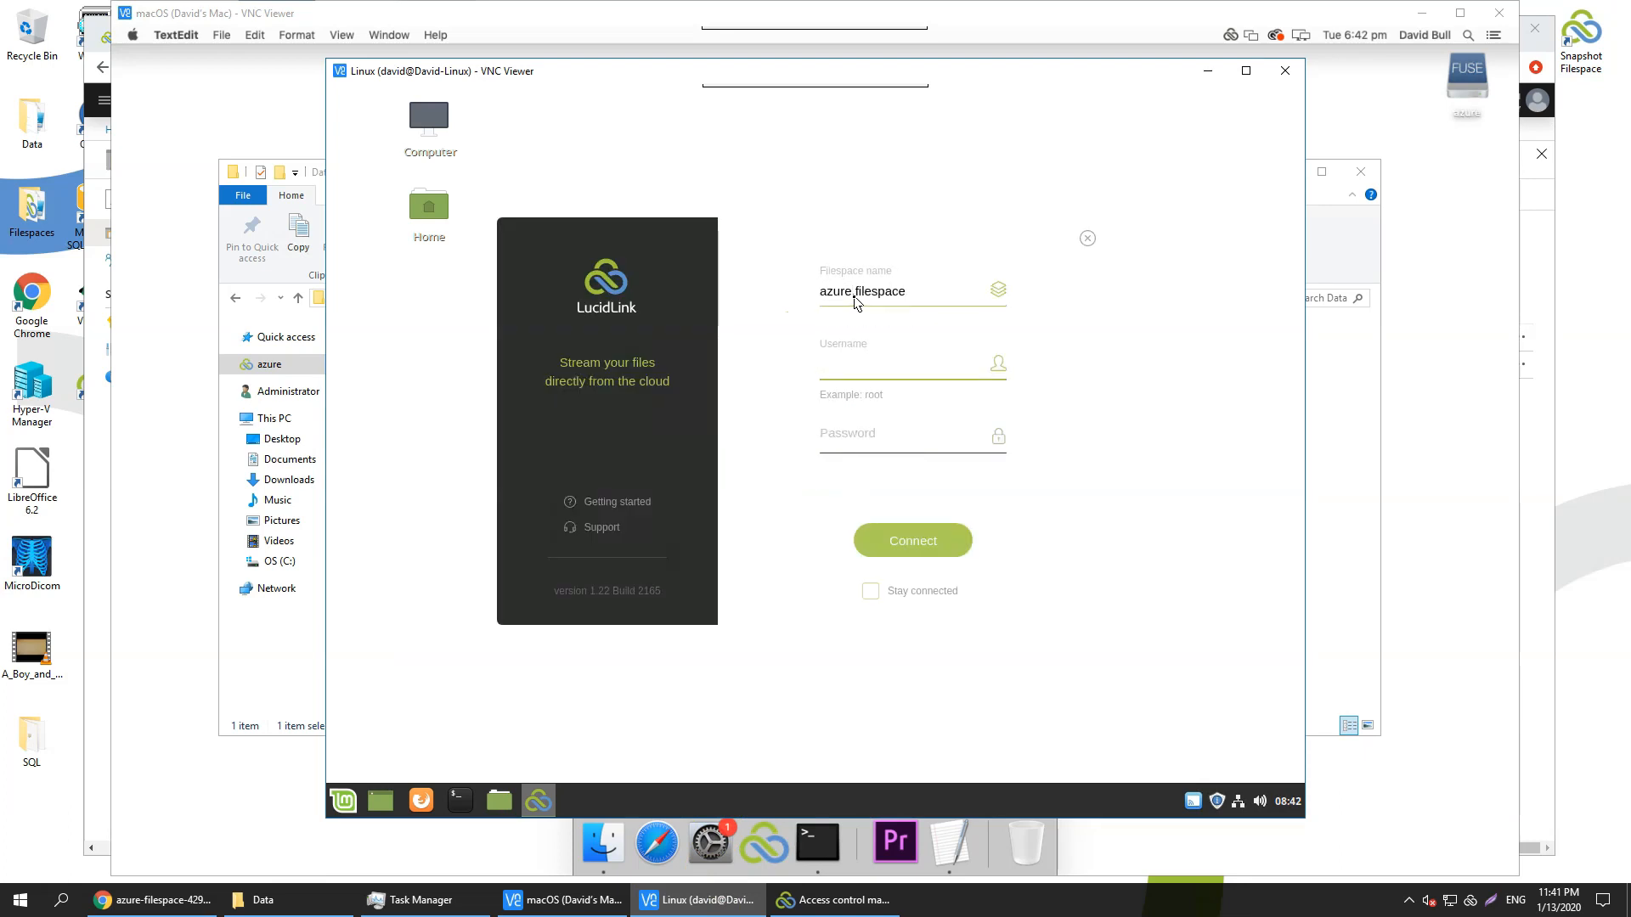
key(Tab)
text(x)
key(Return)
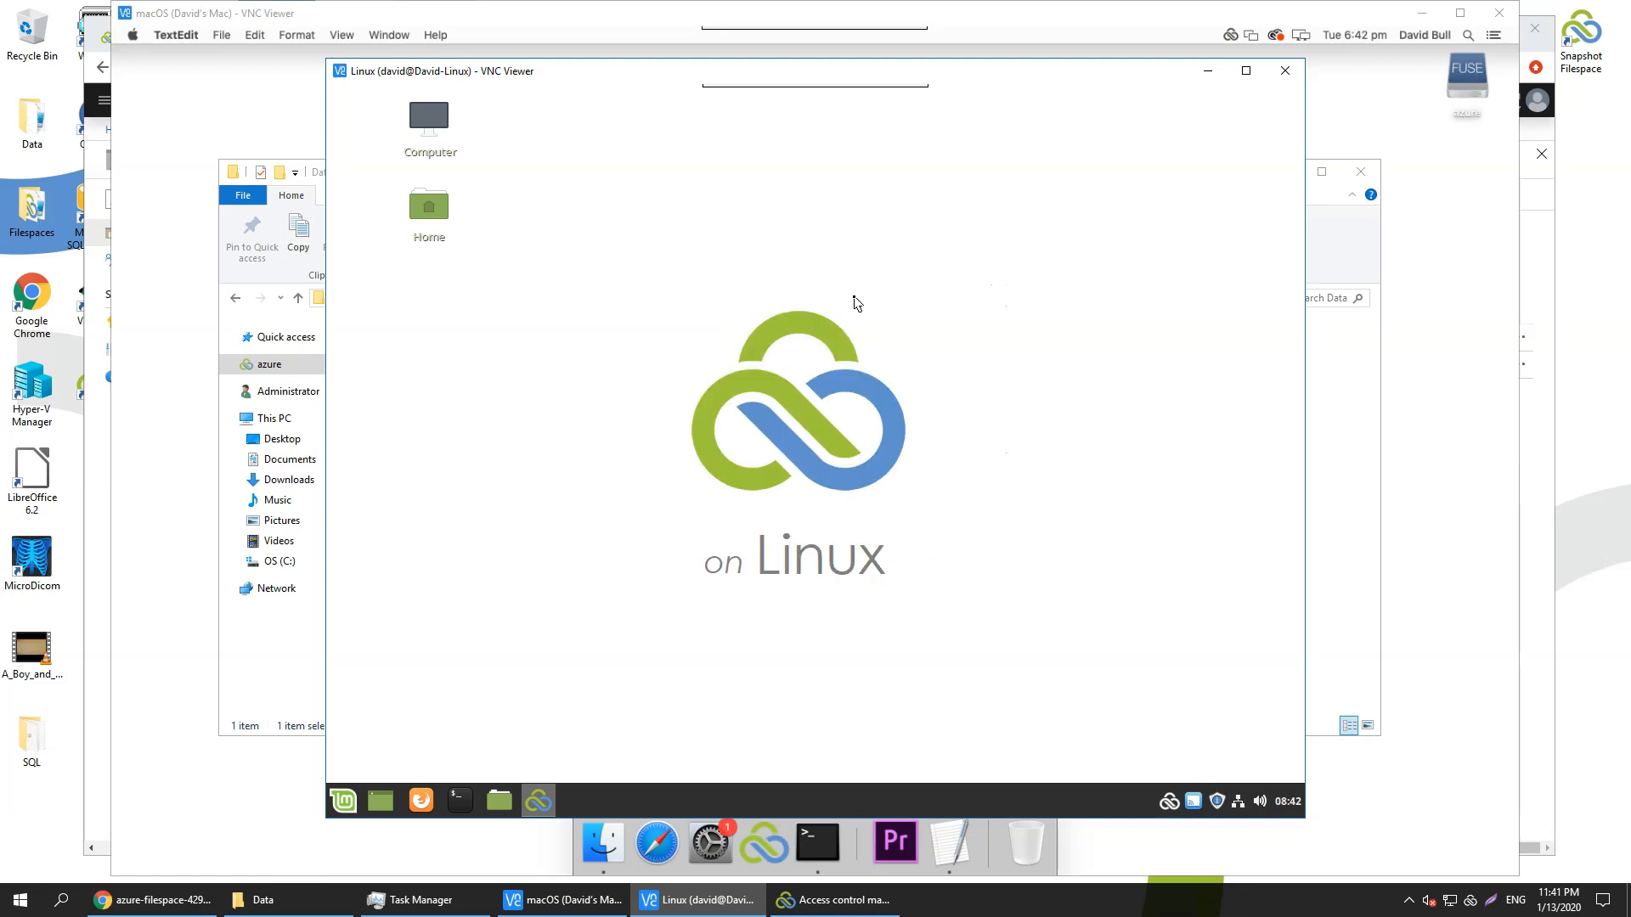
click(925, 516)
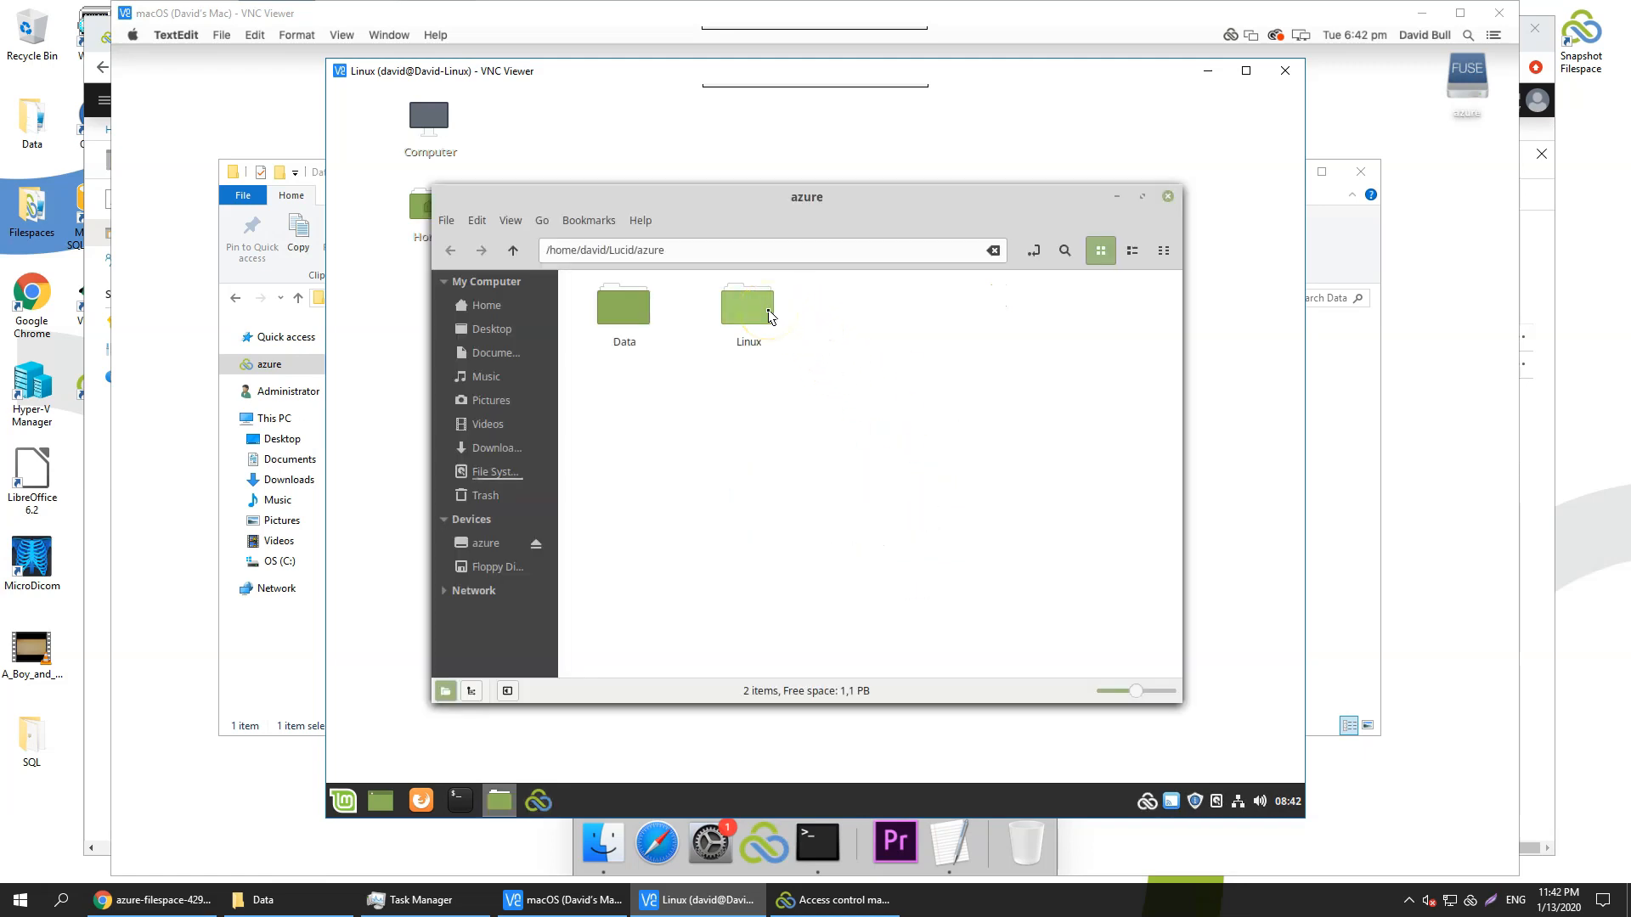
Step: Open the Data folder on the Linux desktop and try to delete data.txt
click(638, 315)
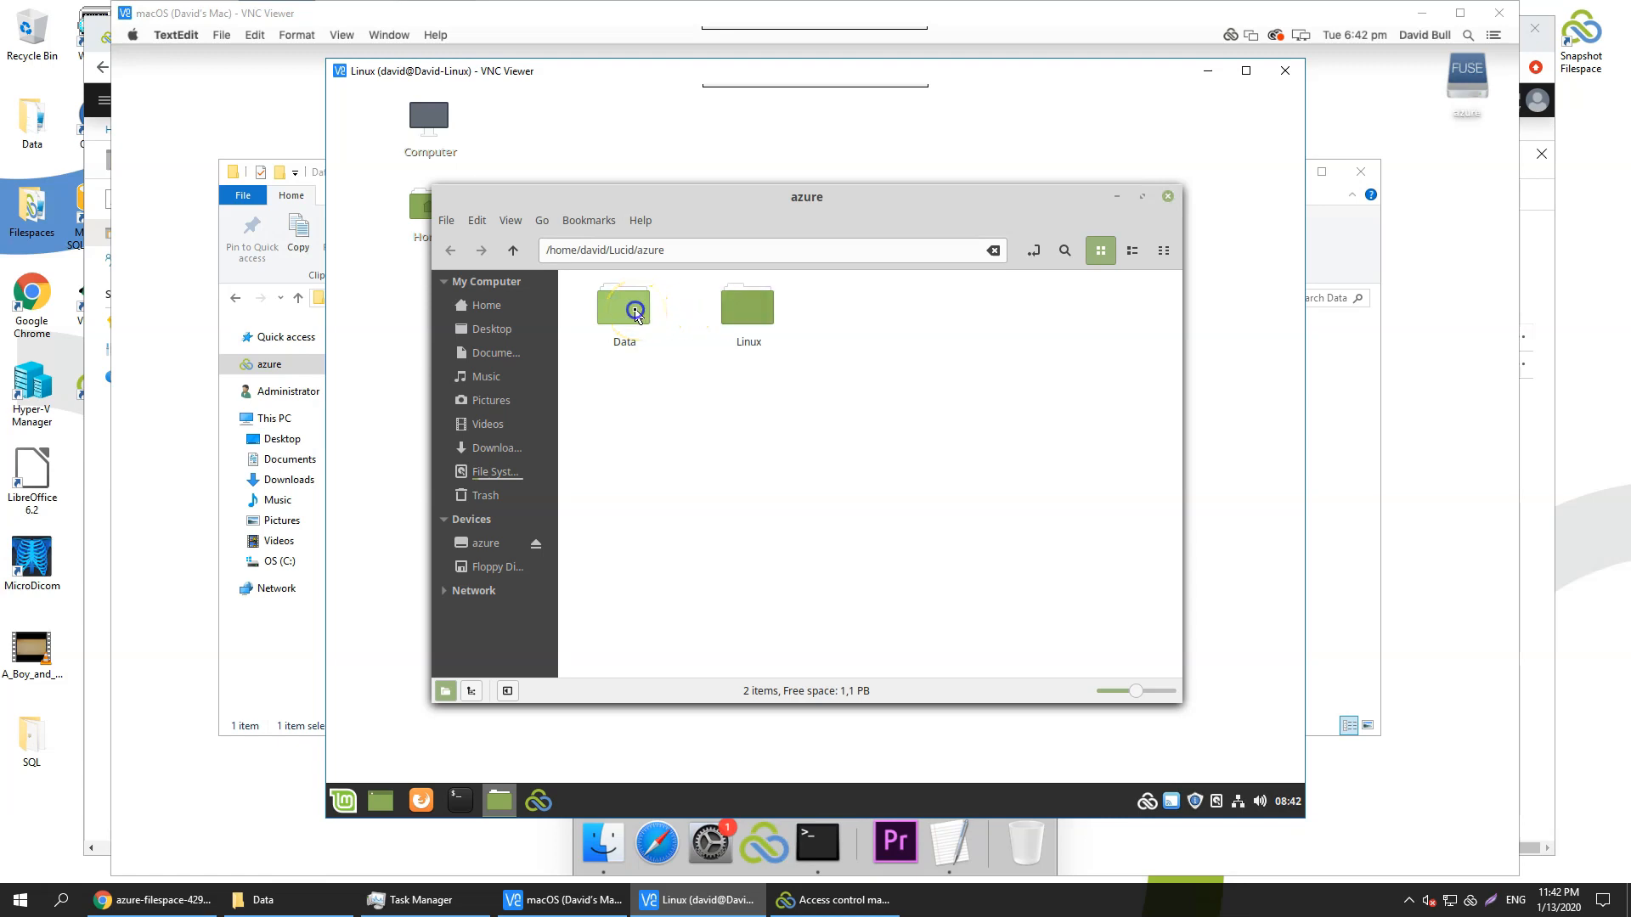
double_click(635, 312)
click(635, 311)
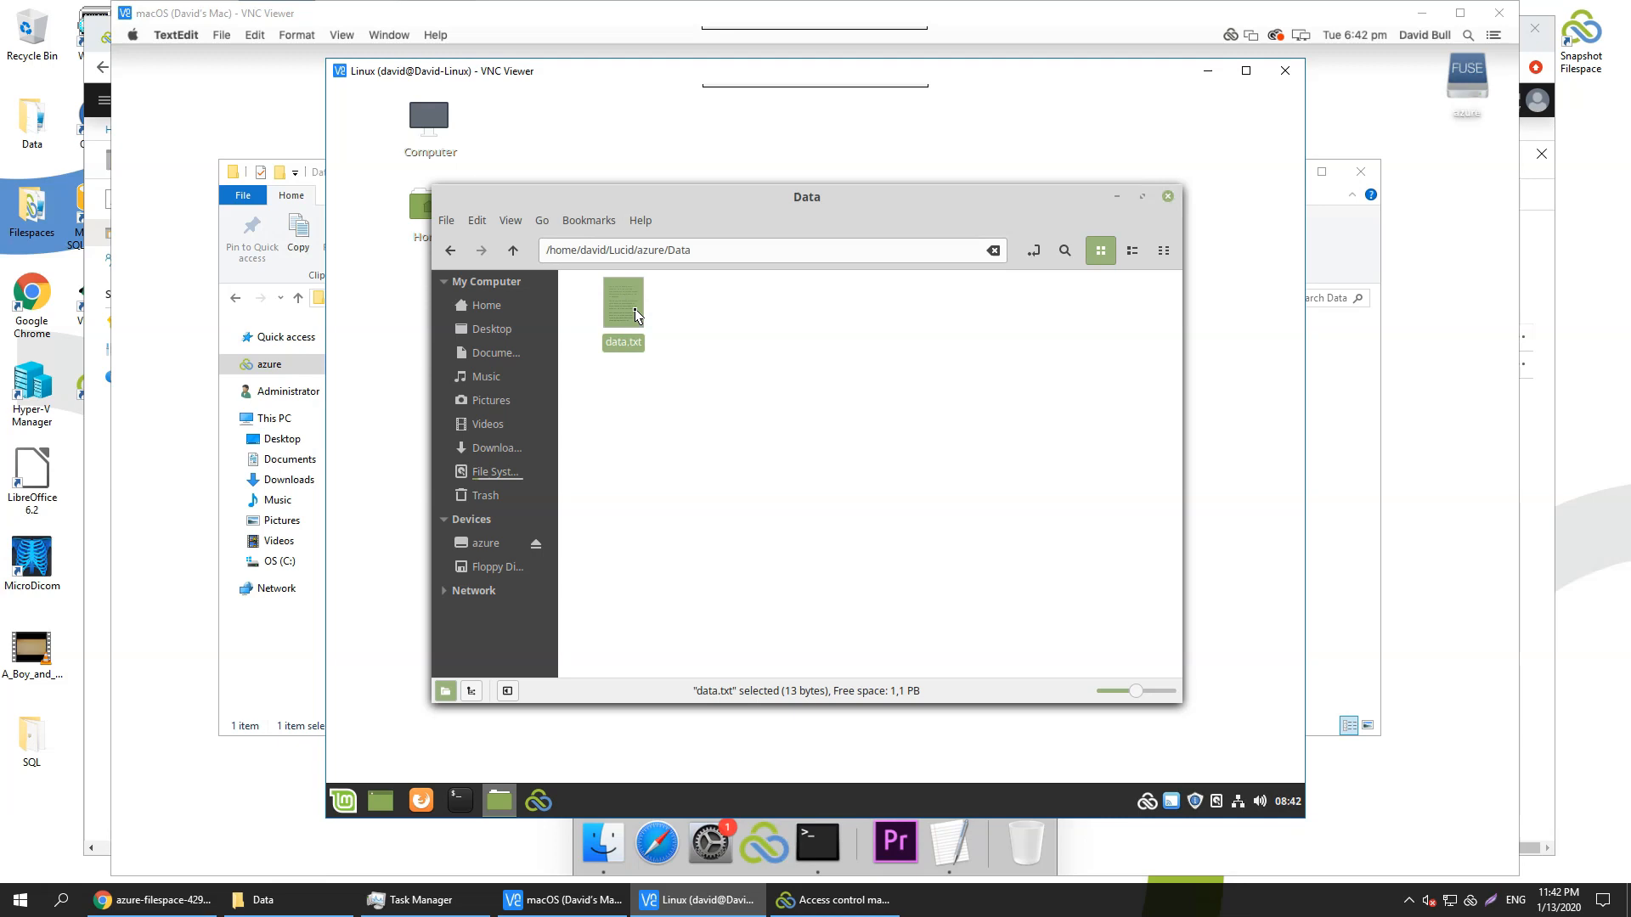
key(Delete)
click(937, 525)
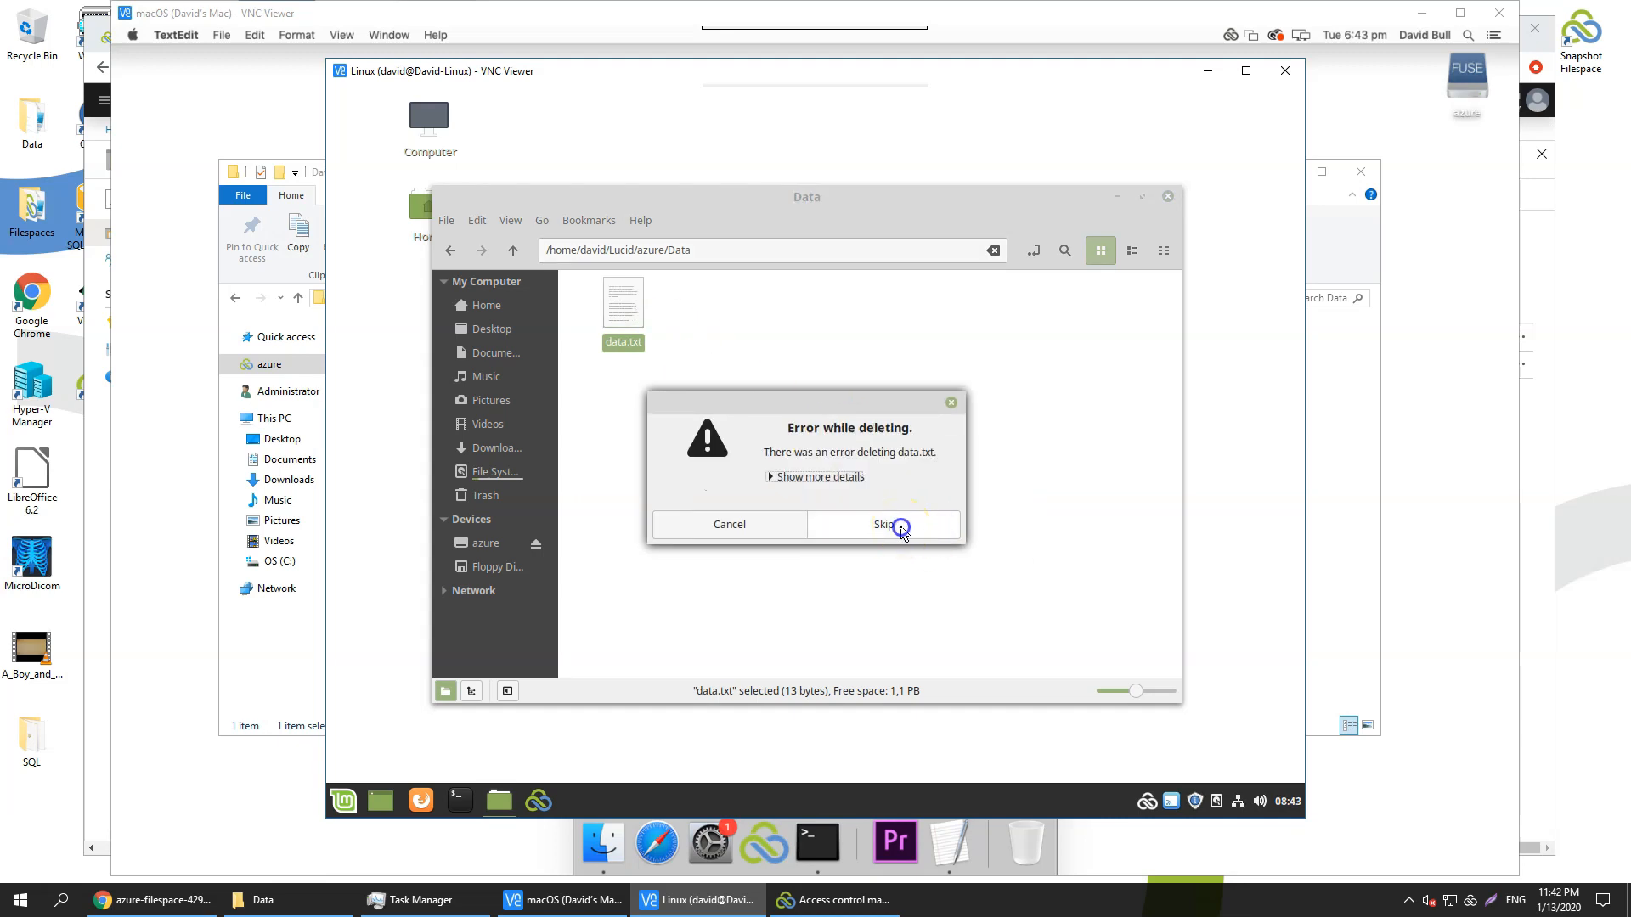
Step: Change the Linux user's permission on the Data share to Read, write and close access control management
click(828, 899)
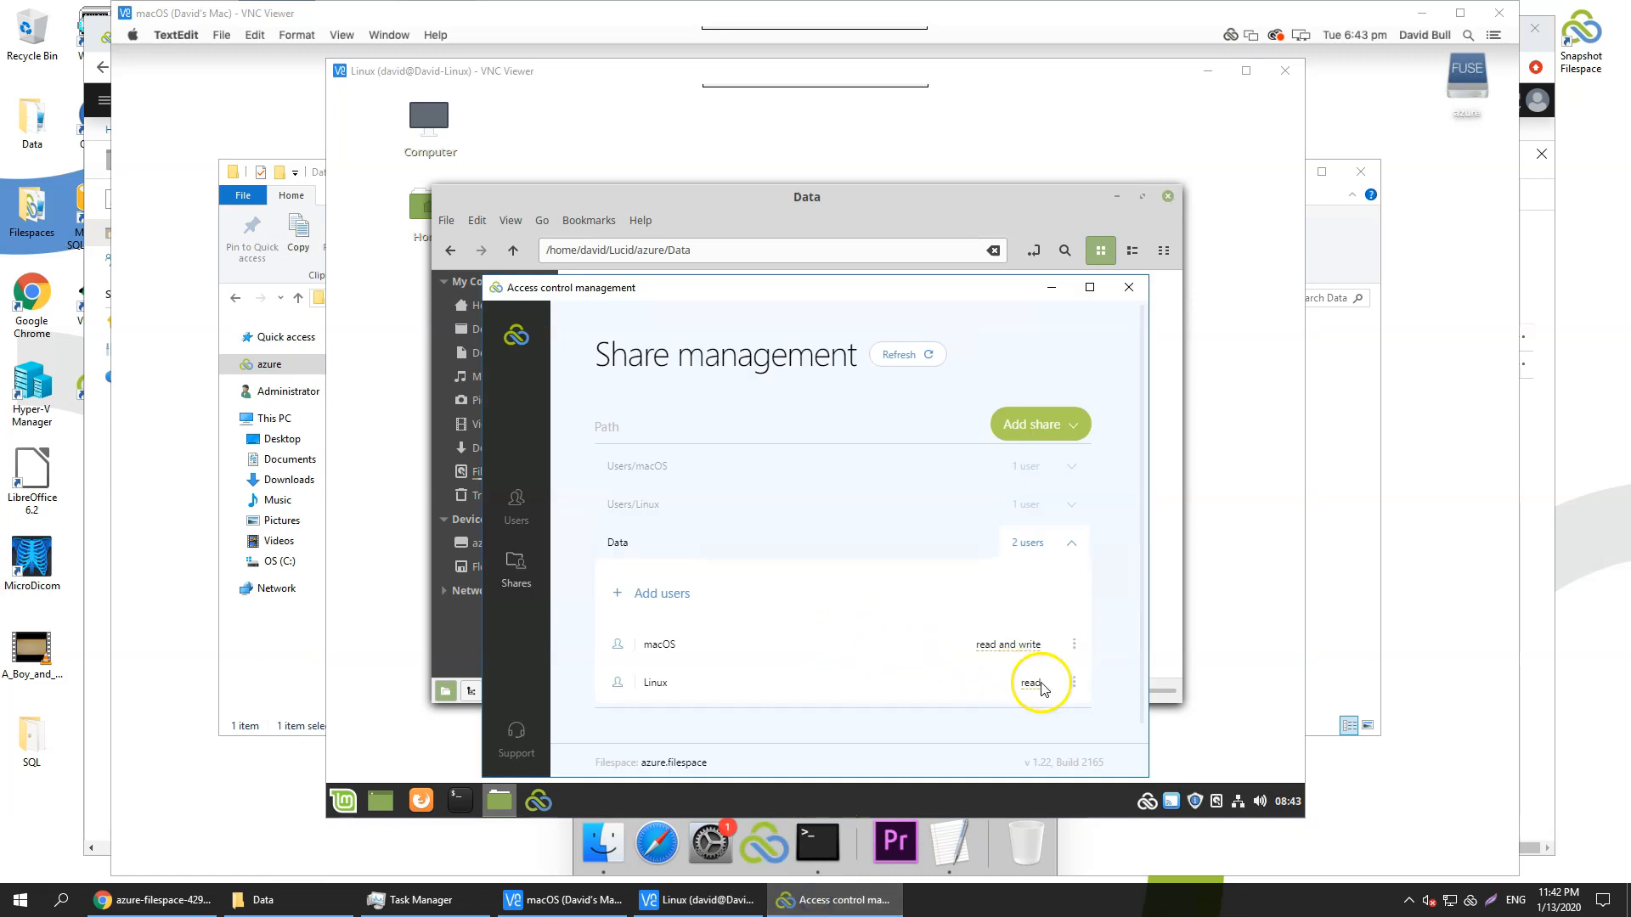
click(1074, 682)
click(985, 685)
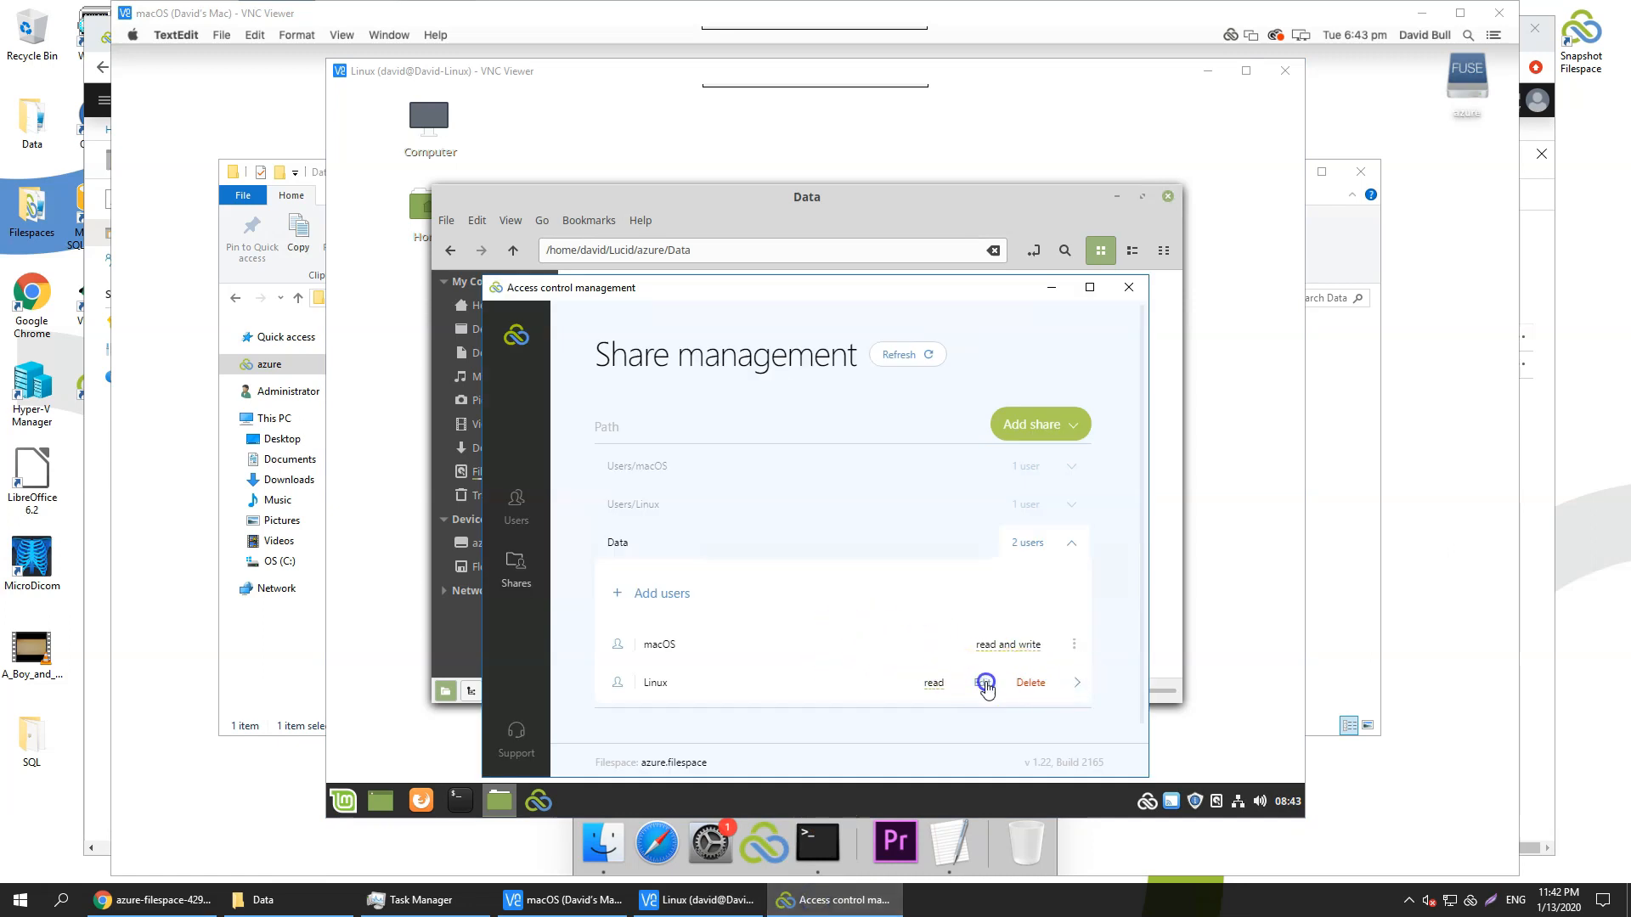
click(904, 684)
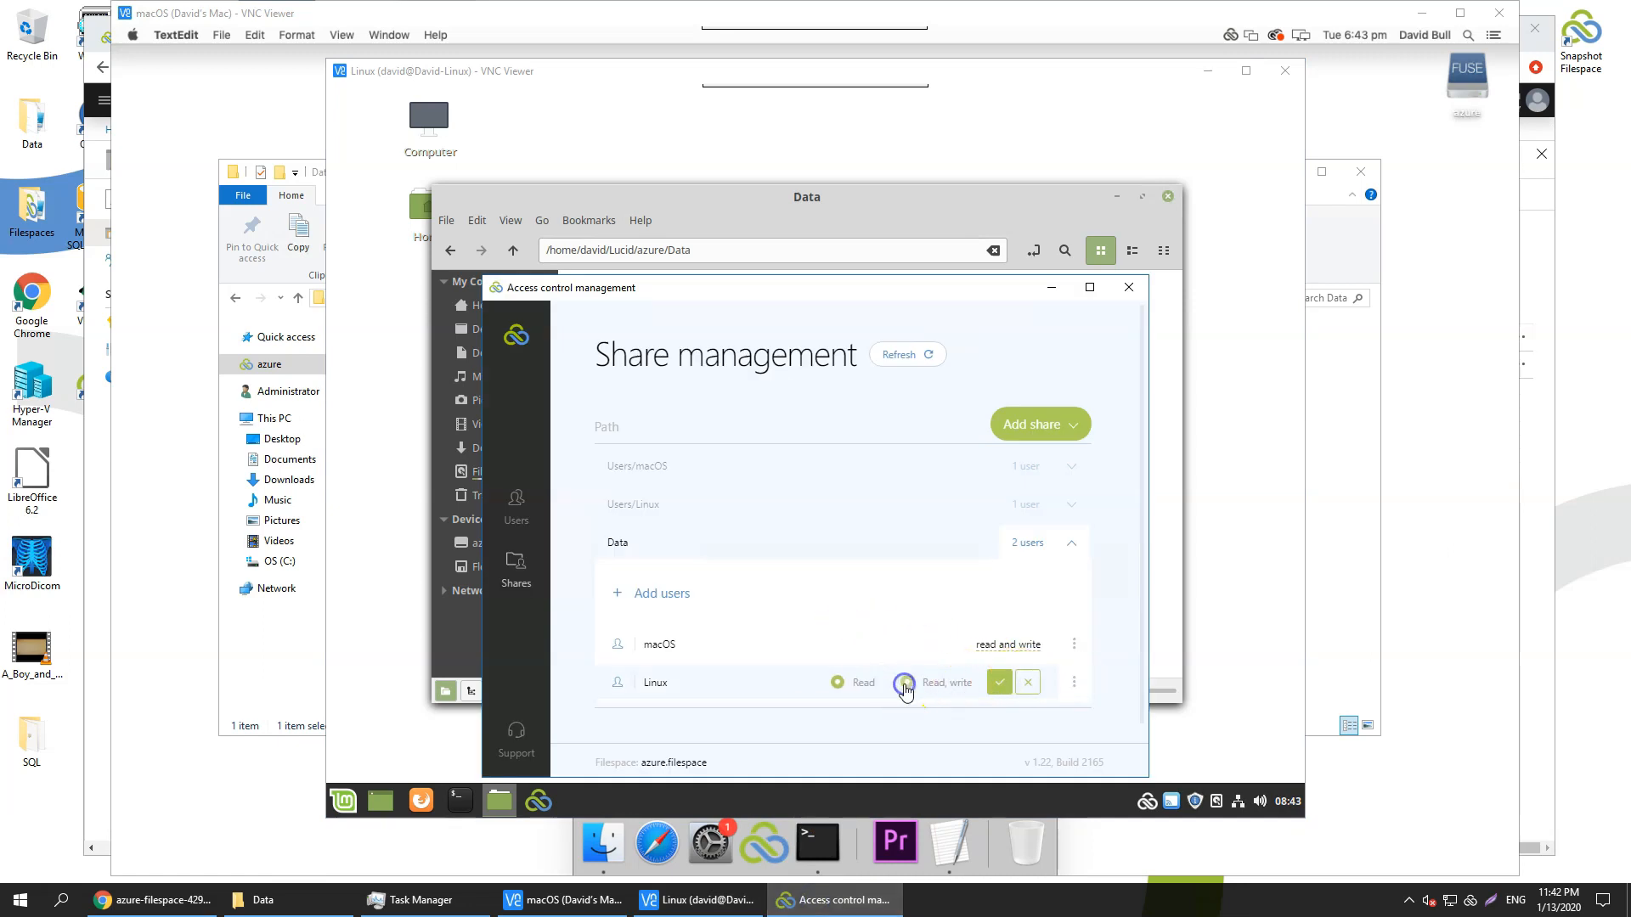
click(1002, 688)
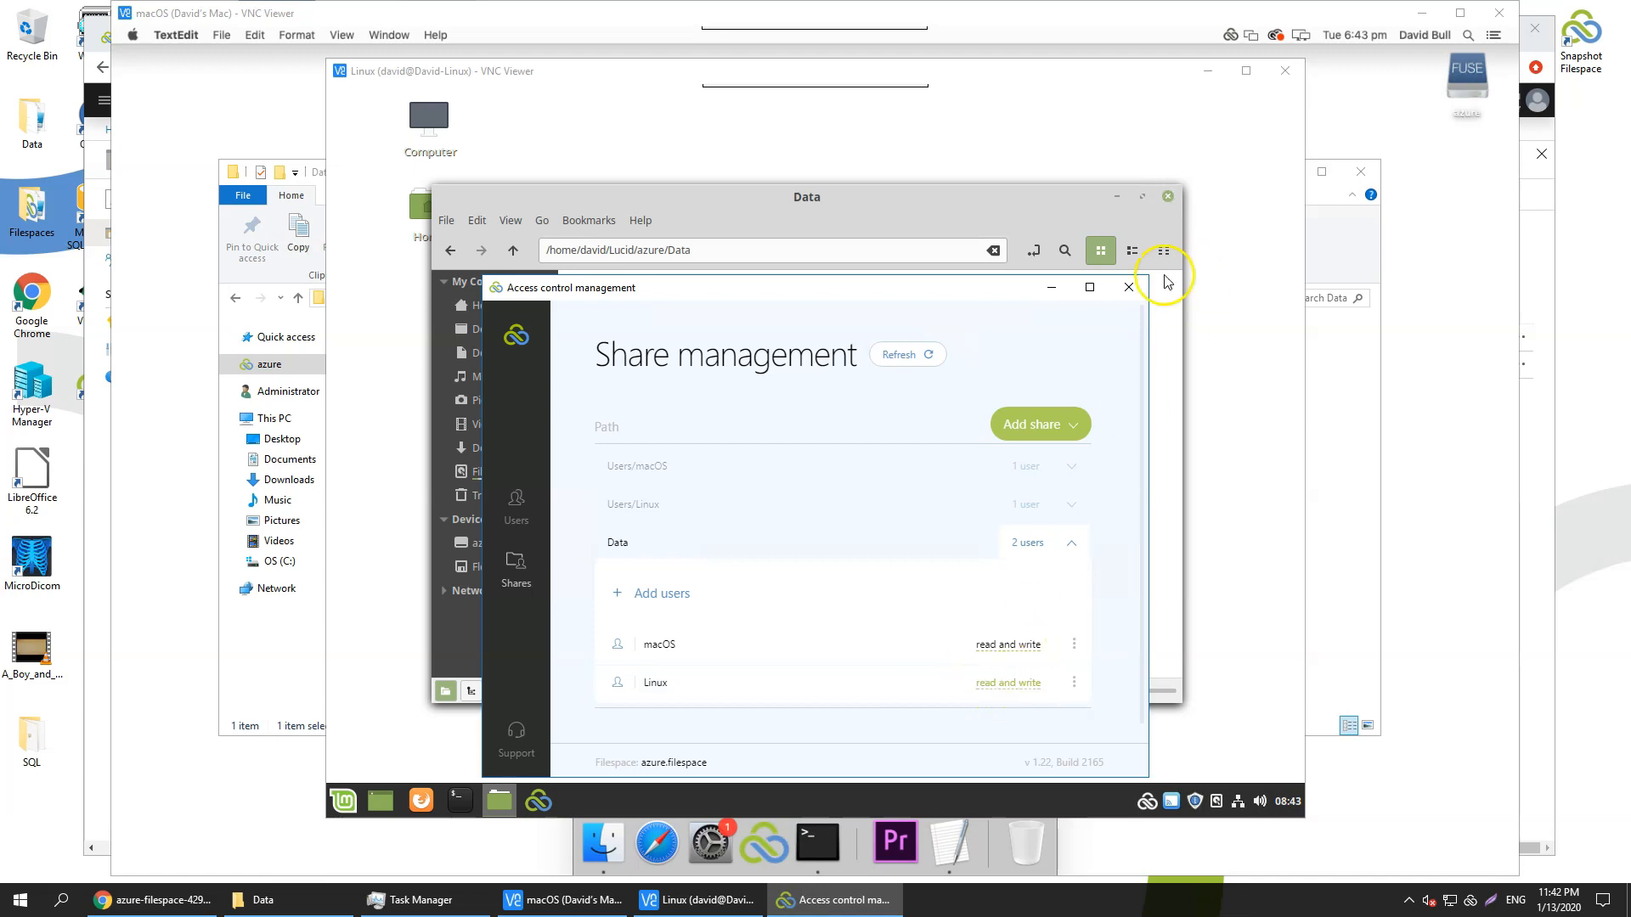
click(1128, 286)
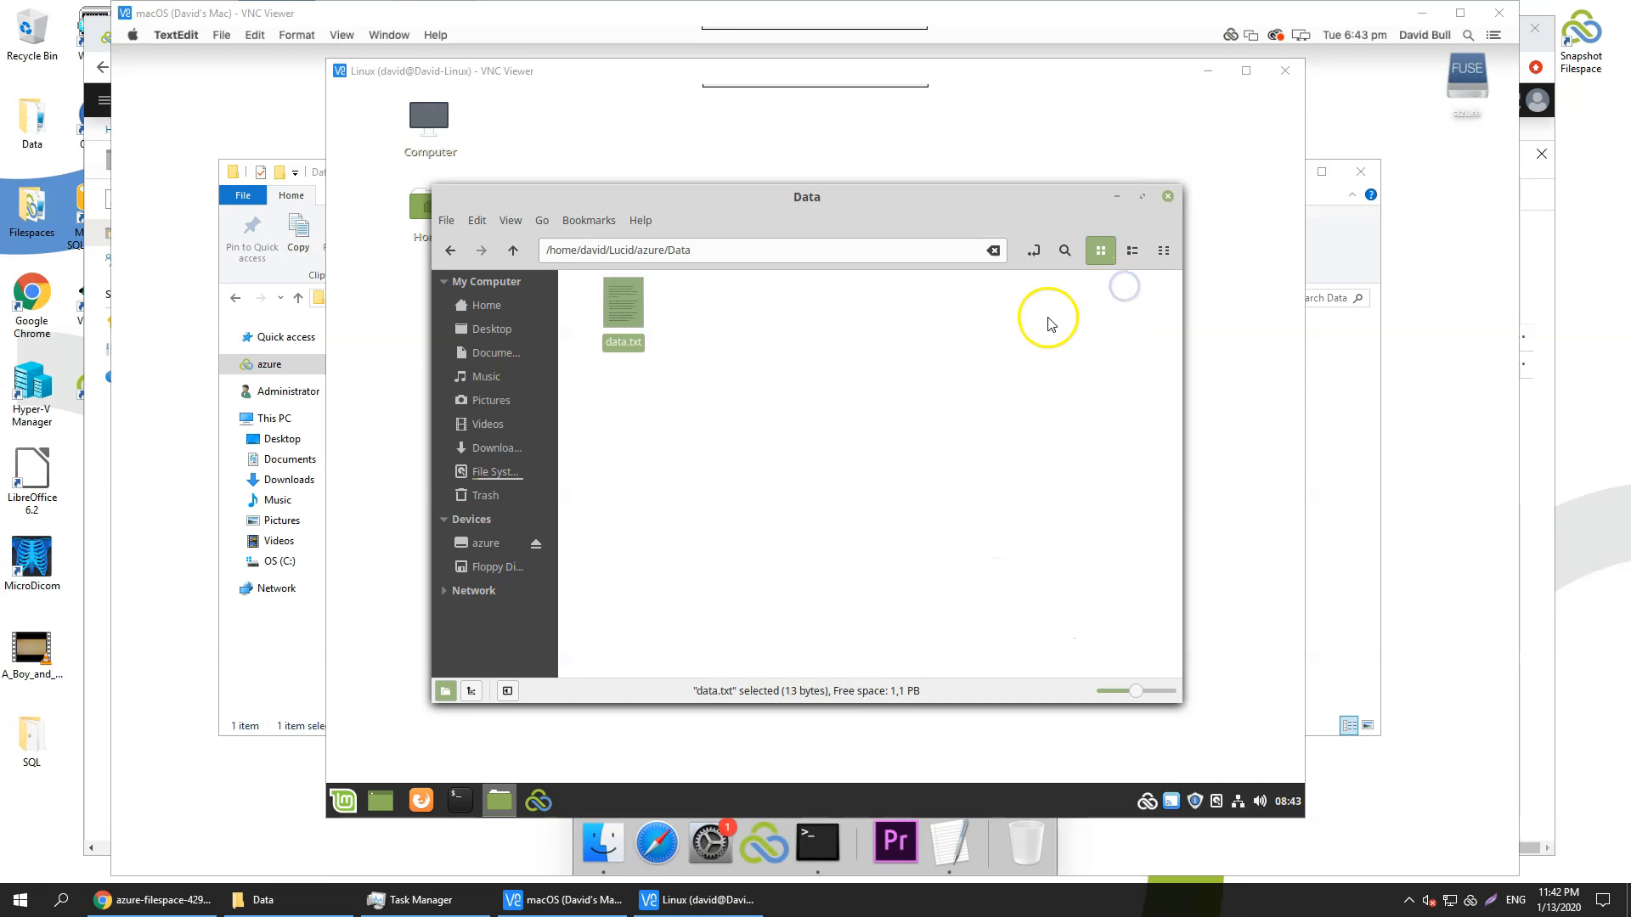
Step: On the Linux desktop, add a third line reading Linux to data.txt, save it, and snapshot the filespace
double_click(627, 308)
click(603, 331)
key(Return)
text(Linux)
click(618, 285)
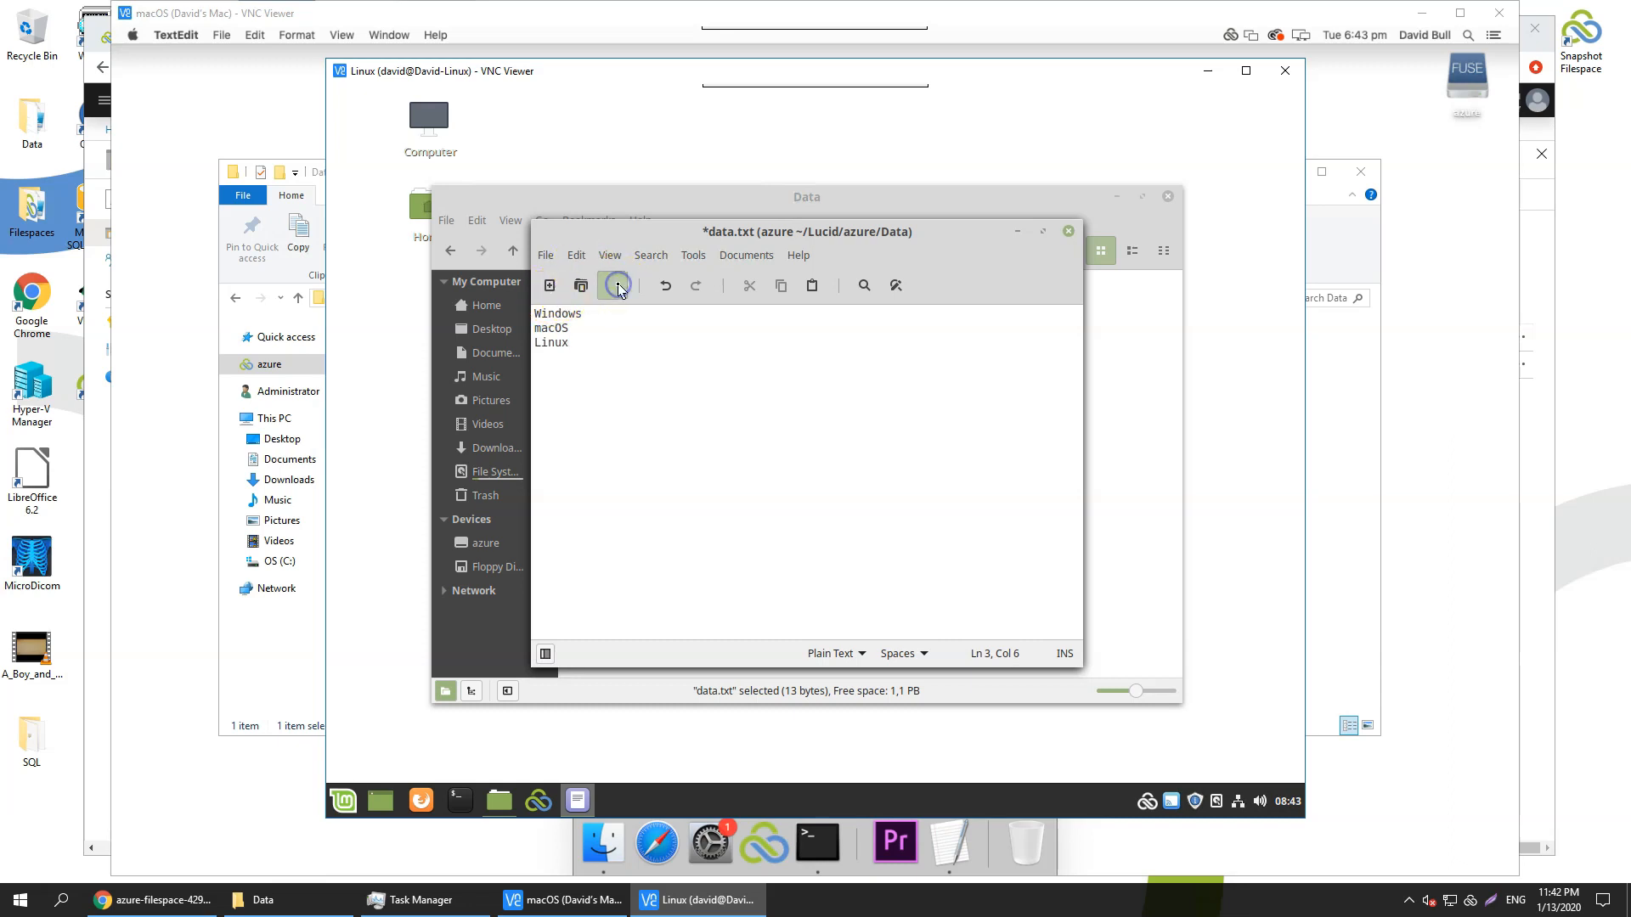
double_click(1582, 30)
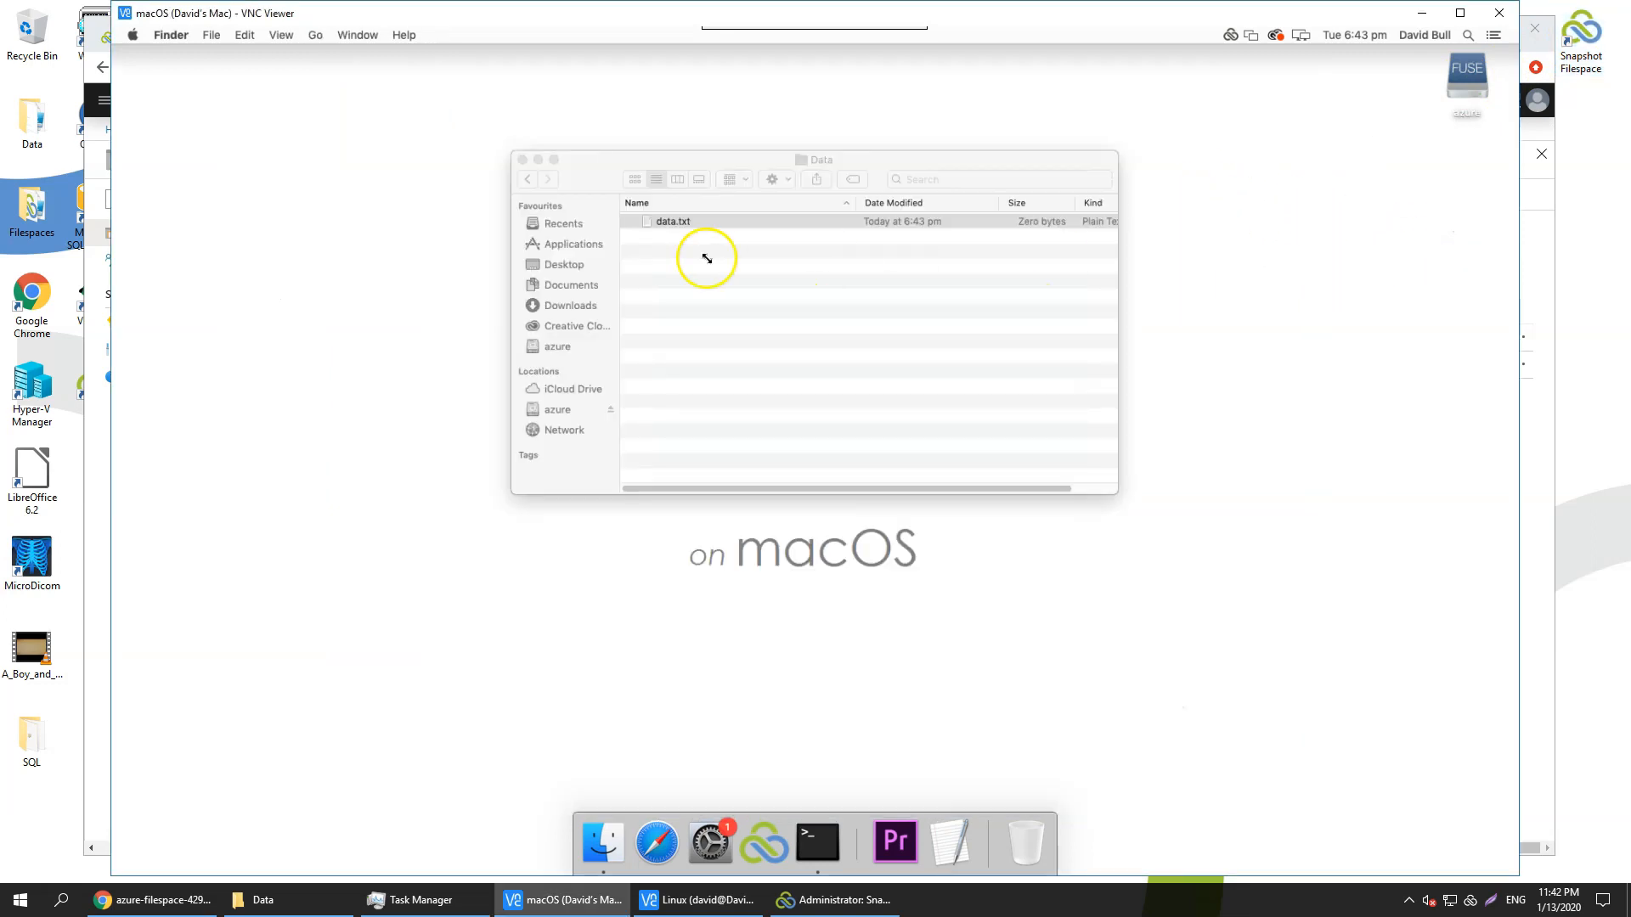
Step: Open data.txt on the macOS desktop and on Windows to compare its contents
double_click(677, 222)
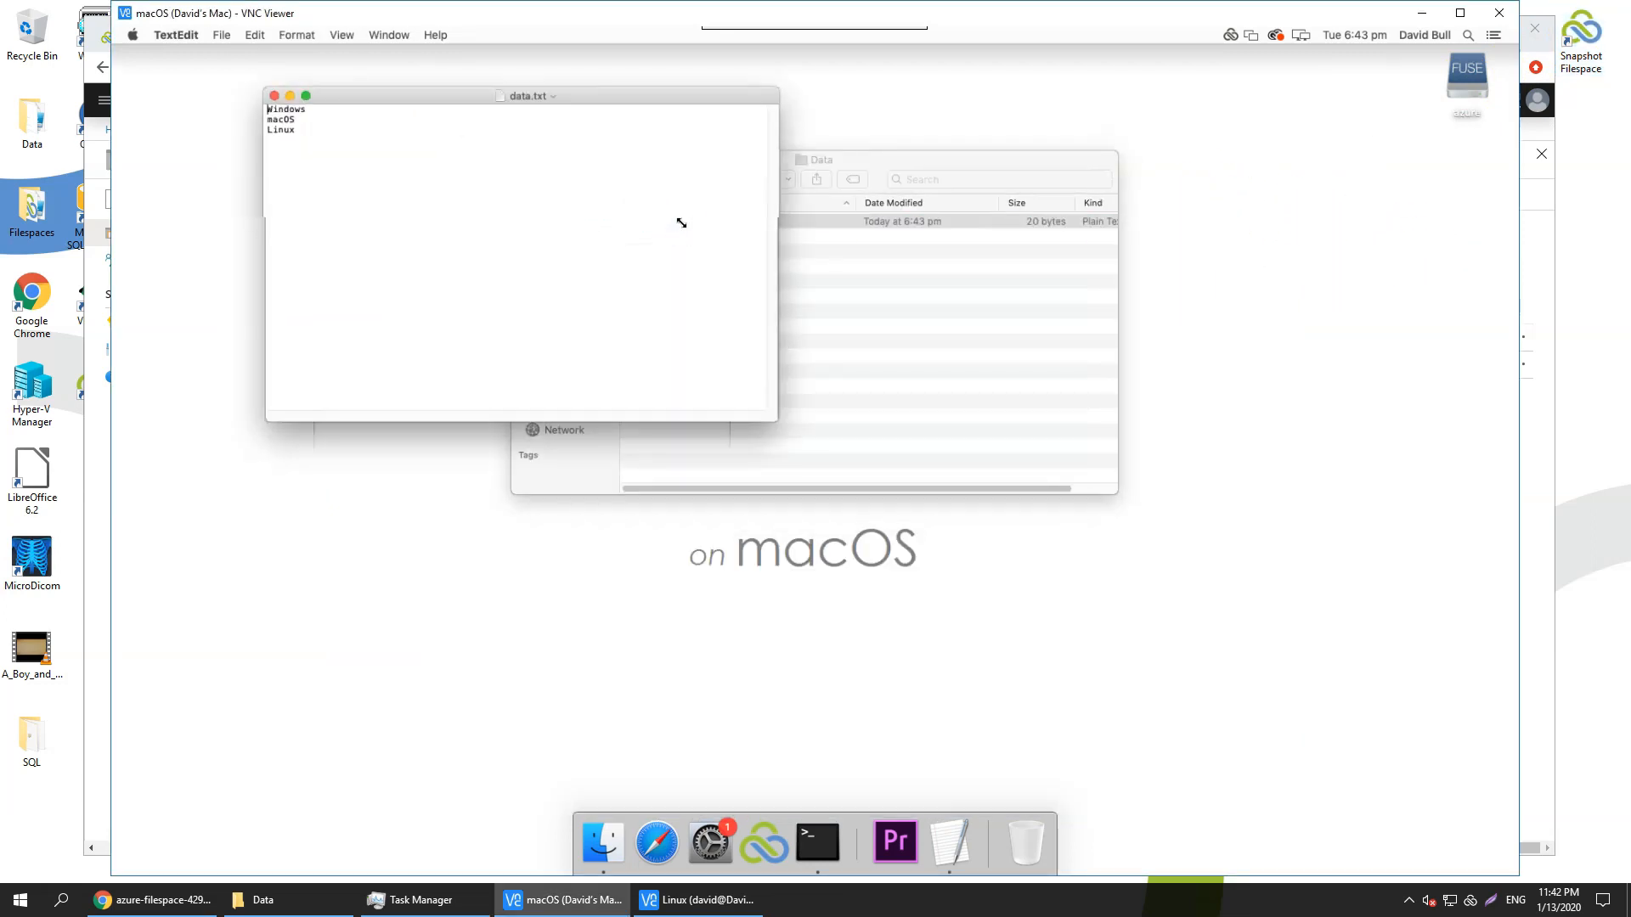
click(307, 900)
click(470, 350)
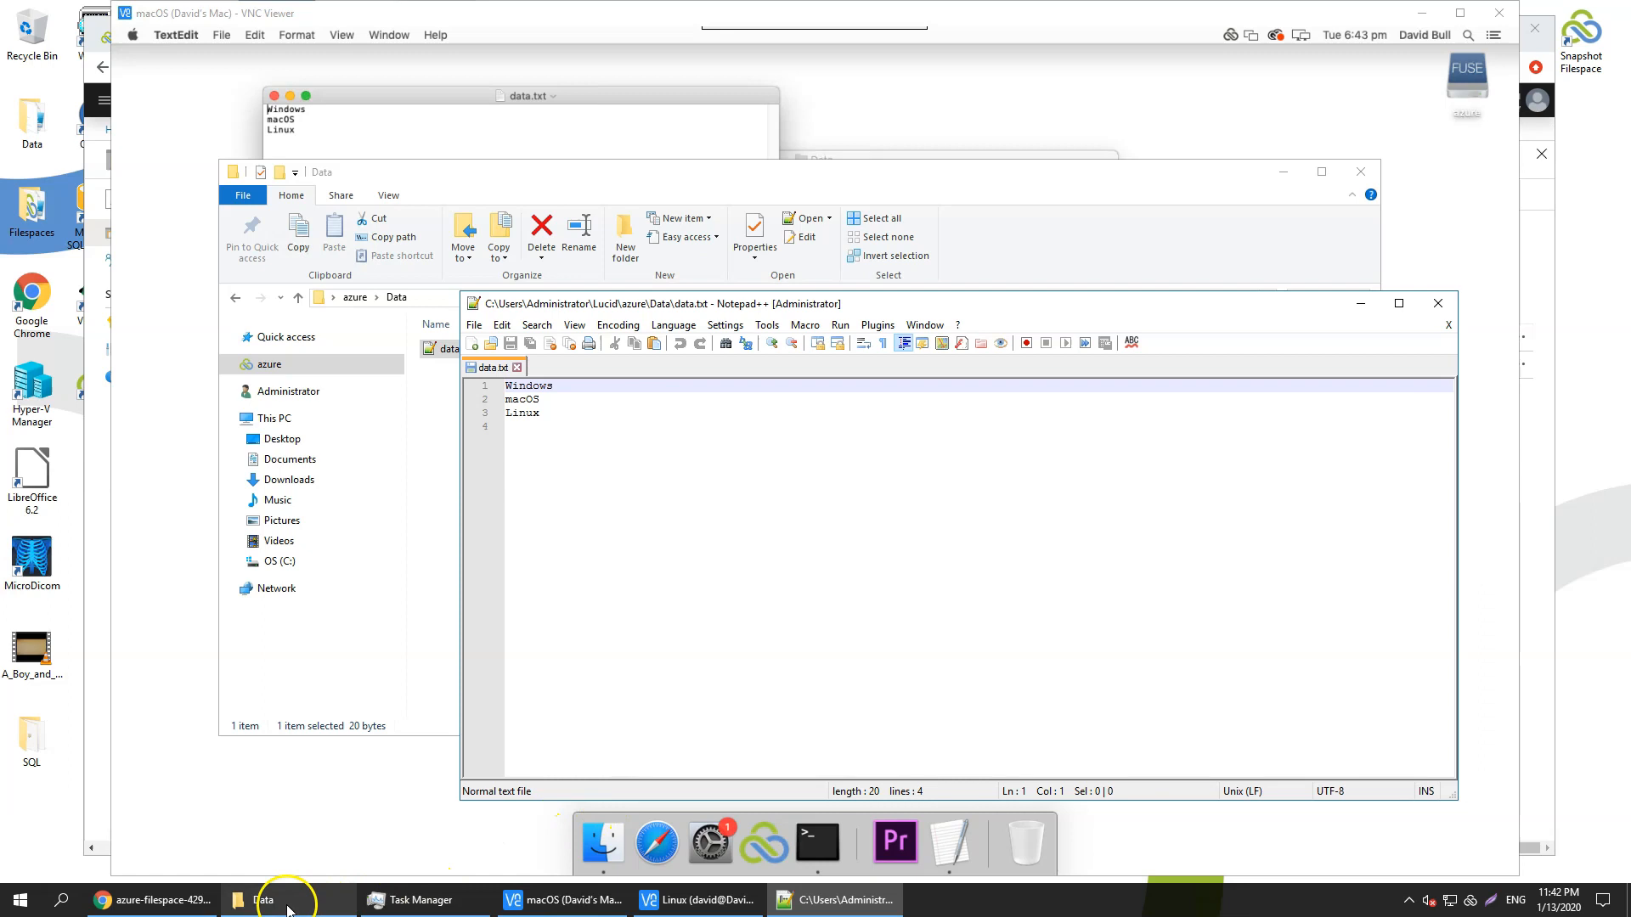
Step: Refresh the Azure filespace container and compare the blobs' modified times and access tiers with the current system time
click(153, 899)
click(568, 188)
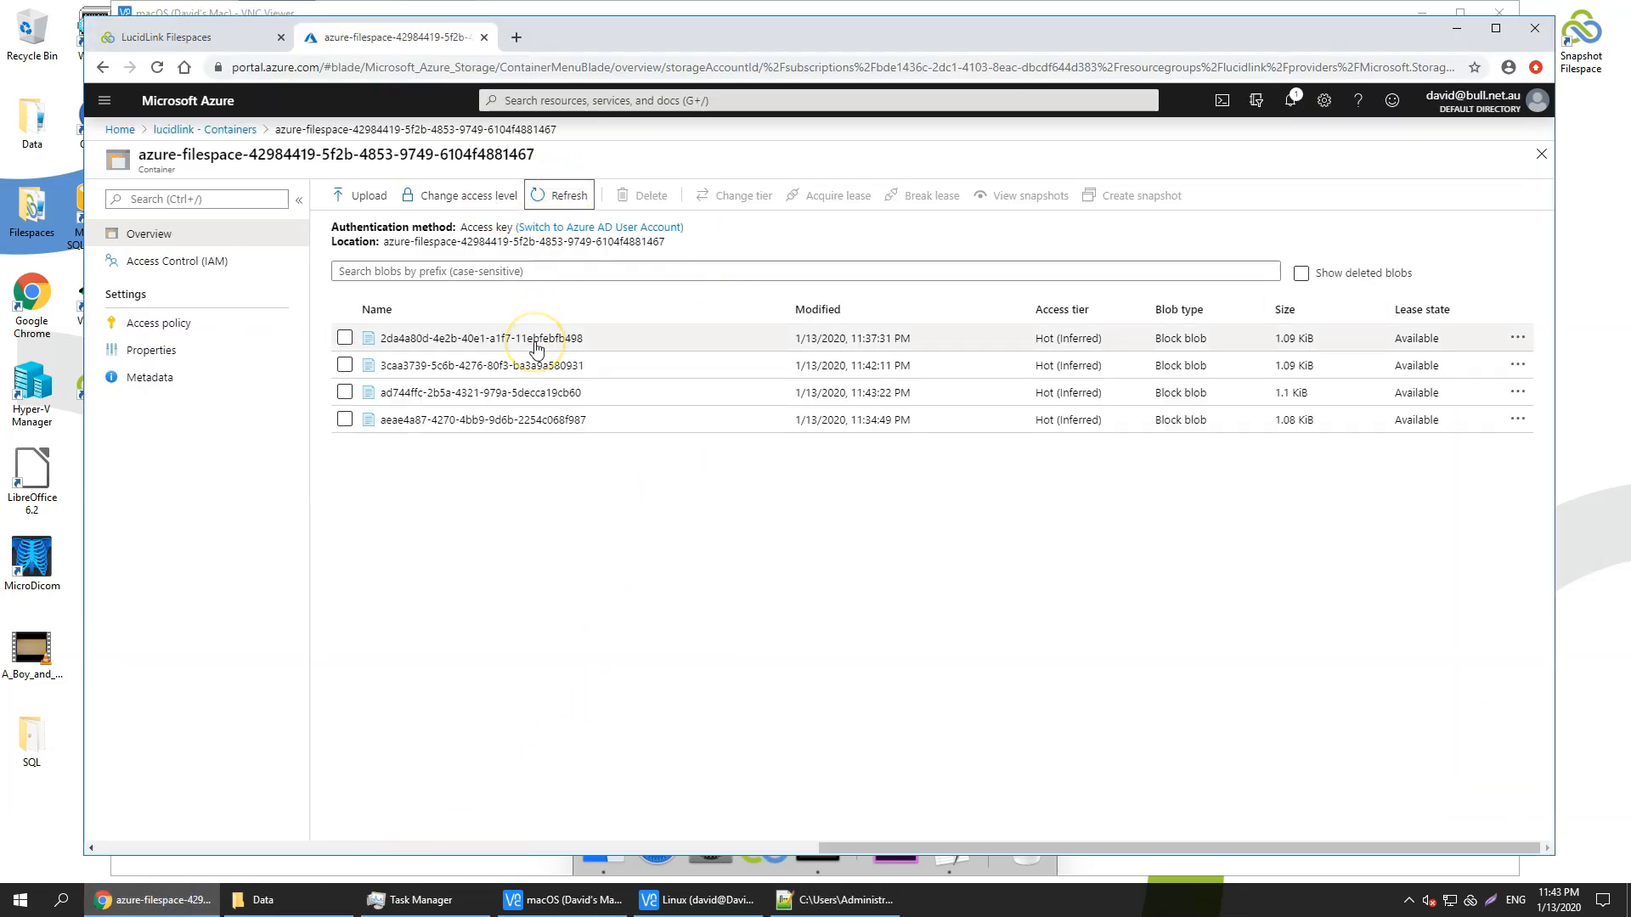
click(537, 394)
click(1060, 316)
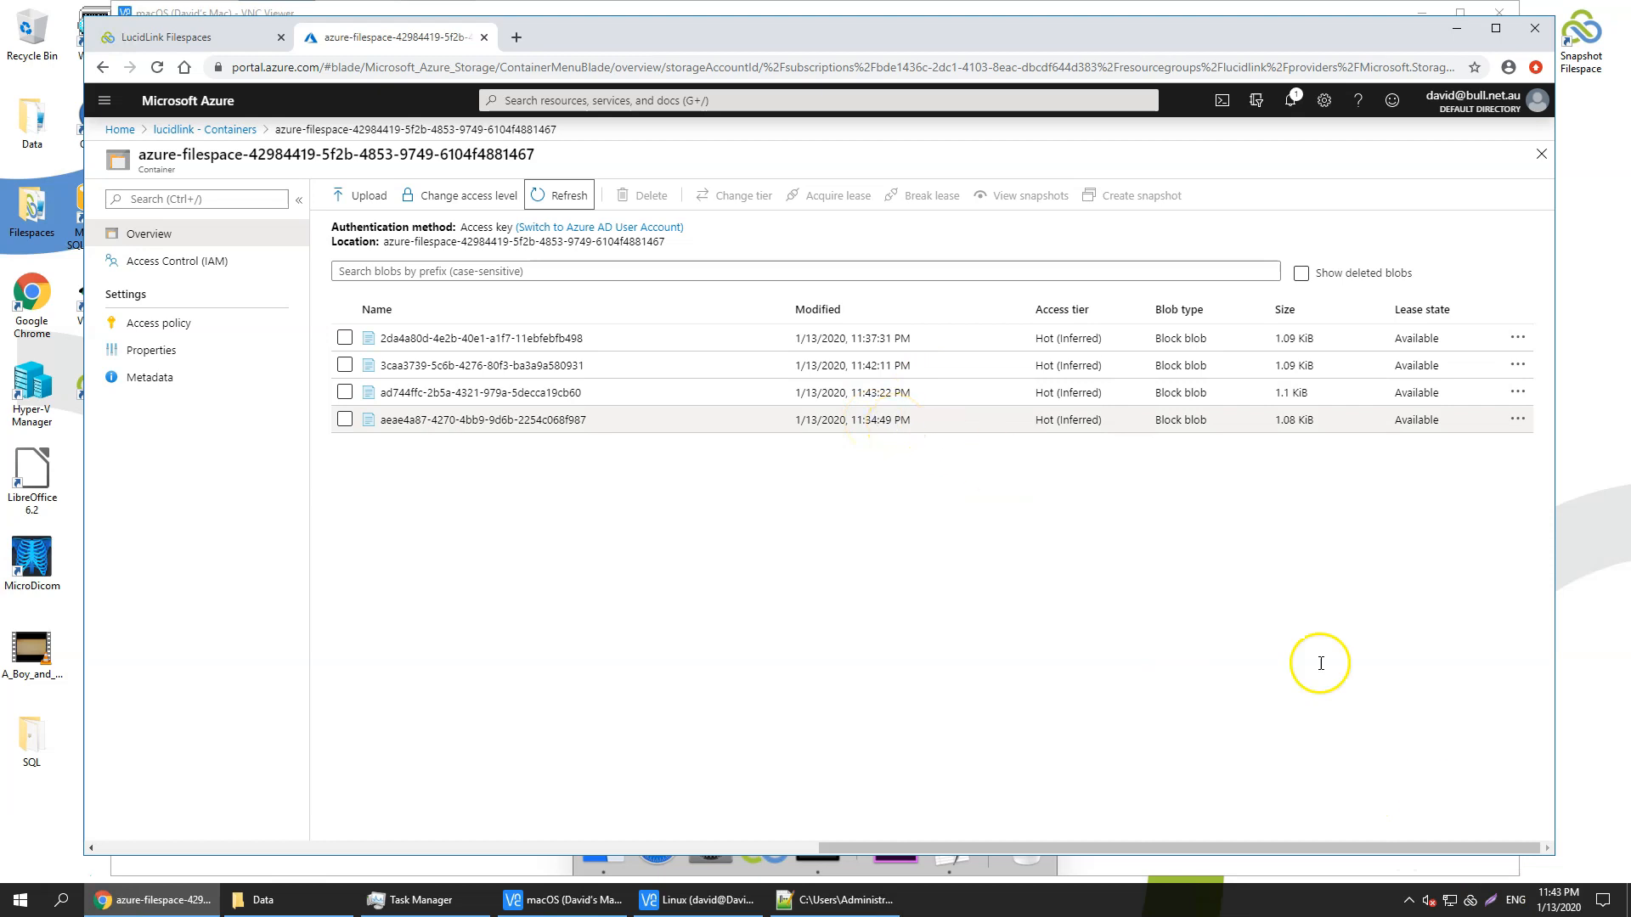
click(1554, 899)
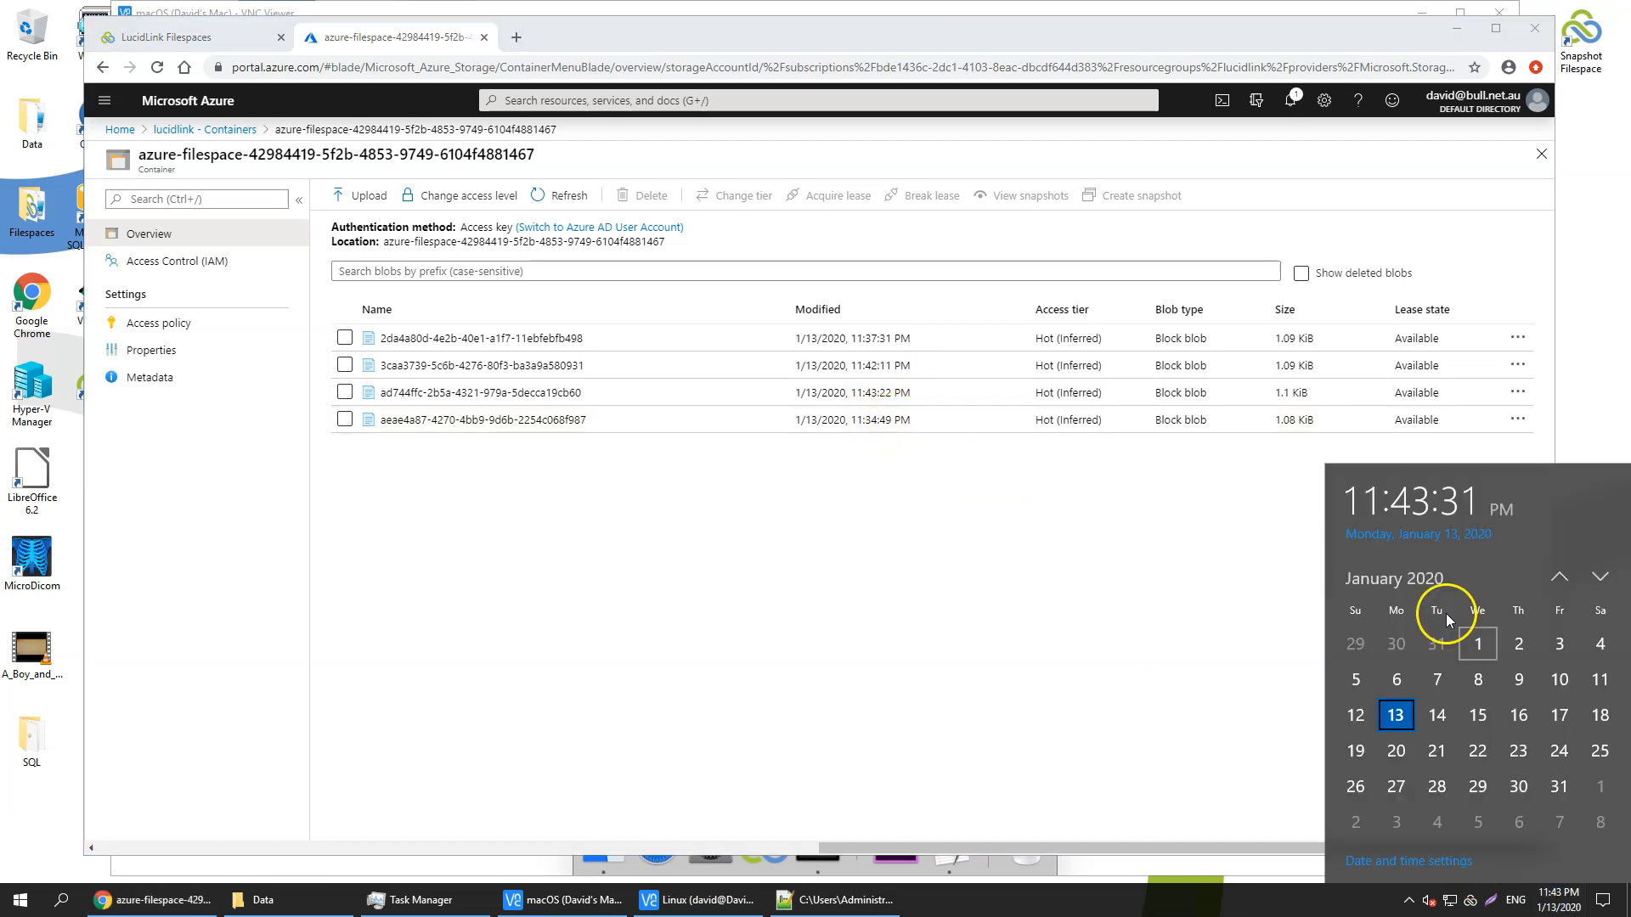
click(1016, 530)
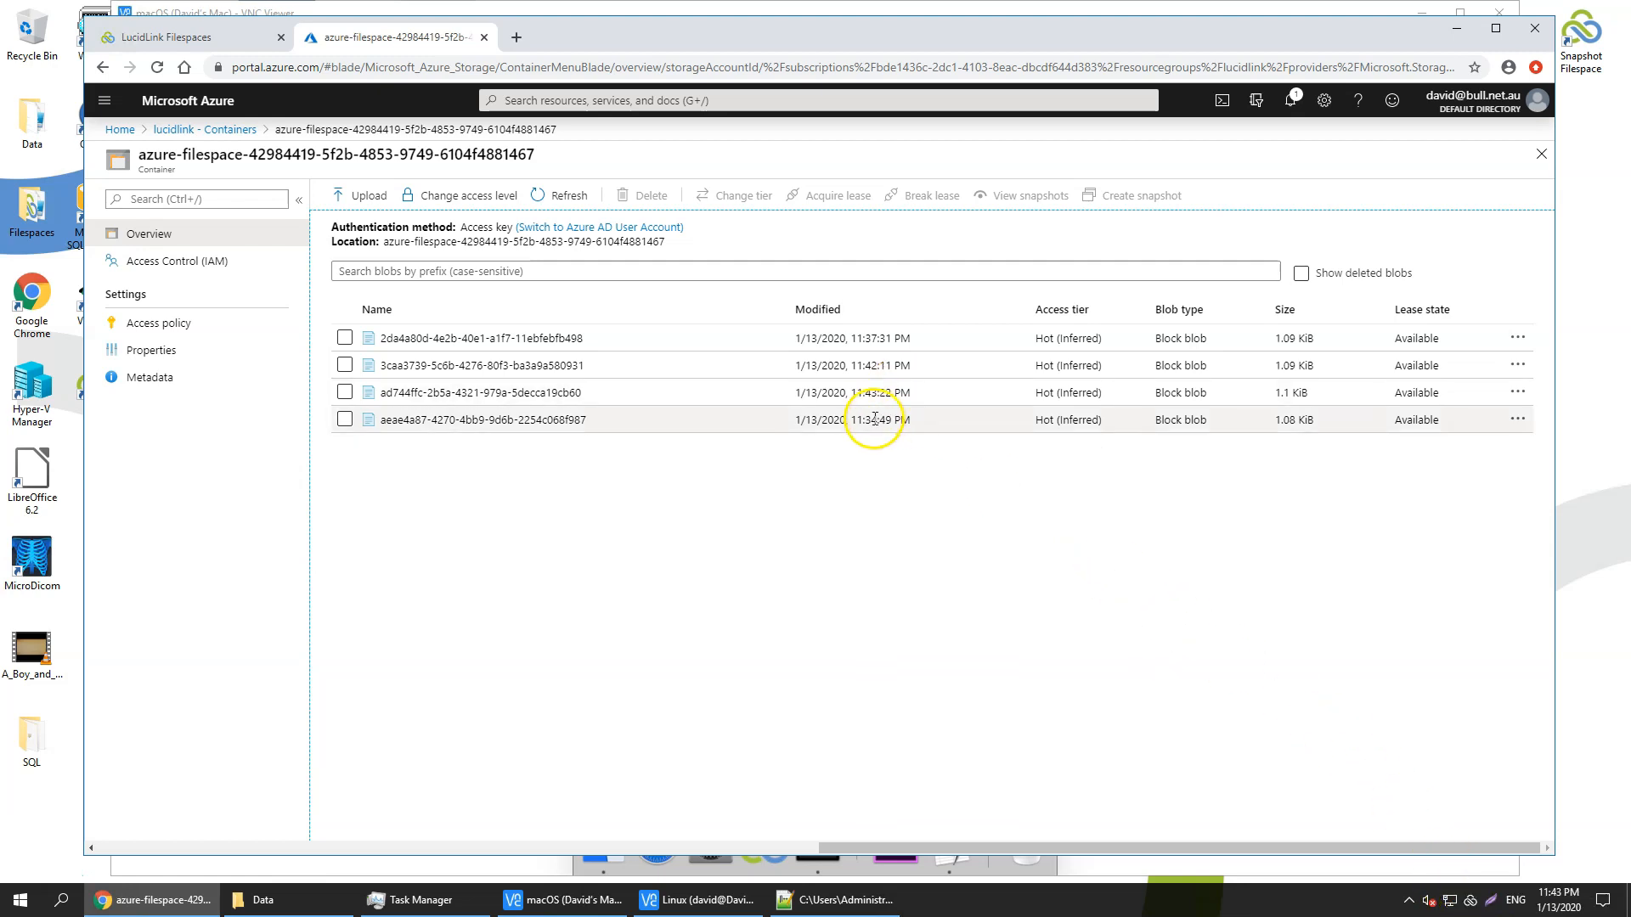
Step: On Windows, activate snapshots for azure.filespace in the Lucid client by entering the filespace password
click(1471, 907)
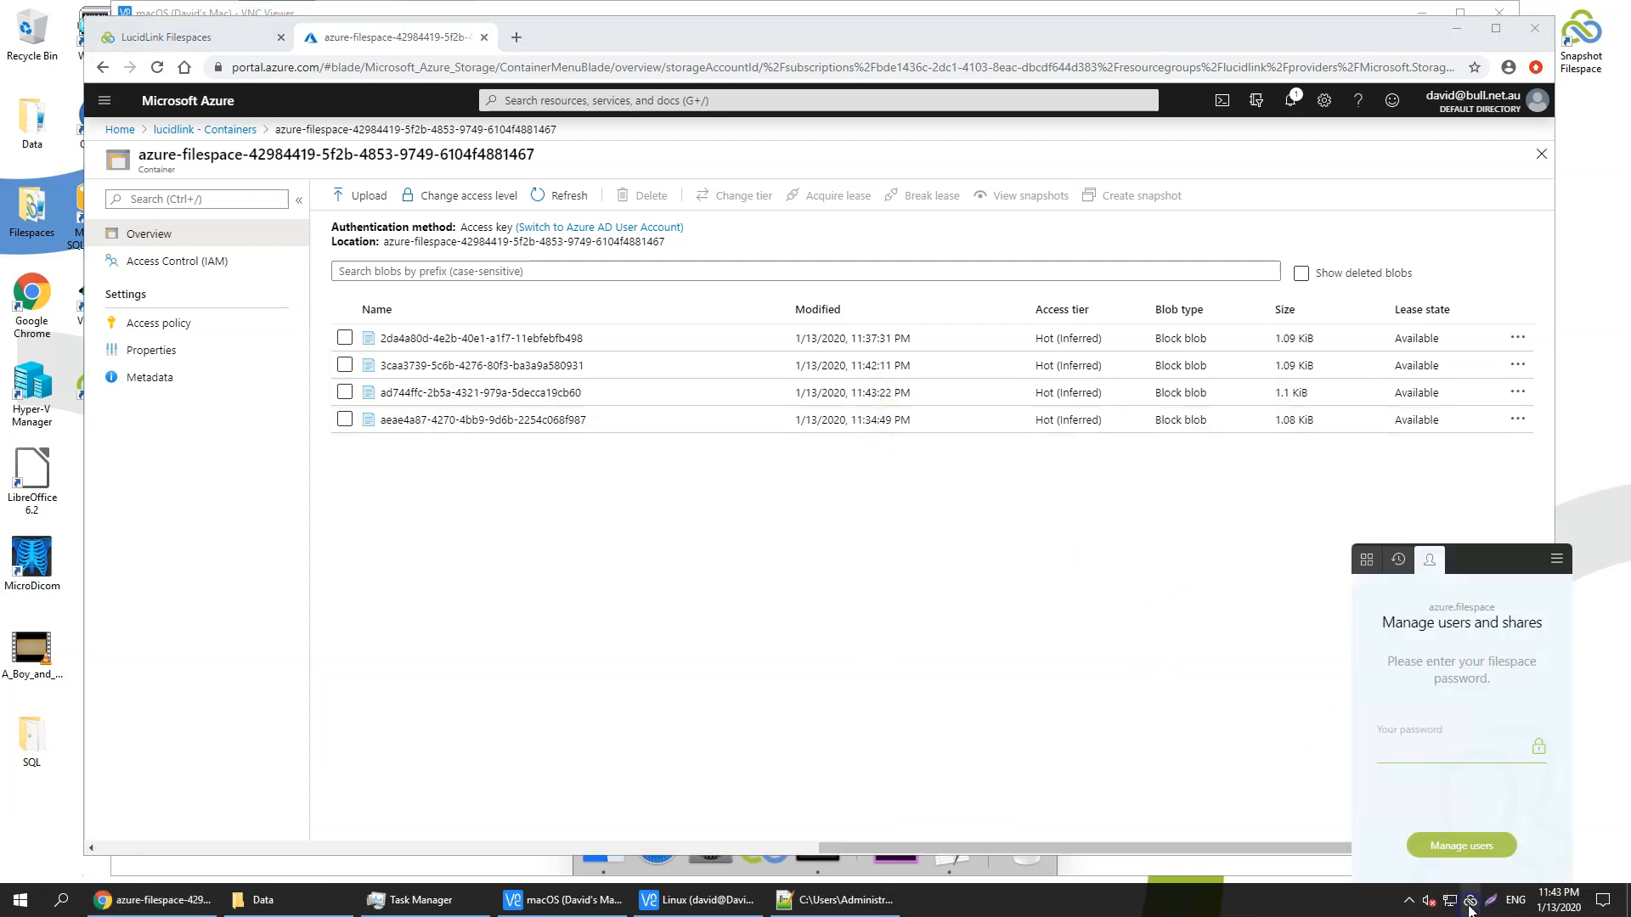
click(1399, 558)
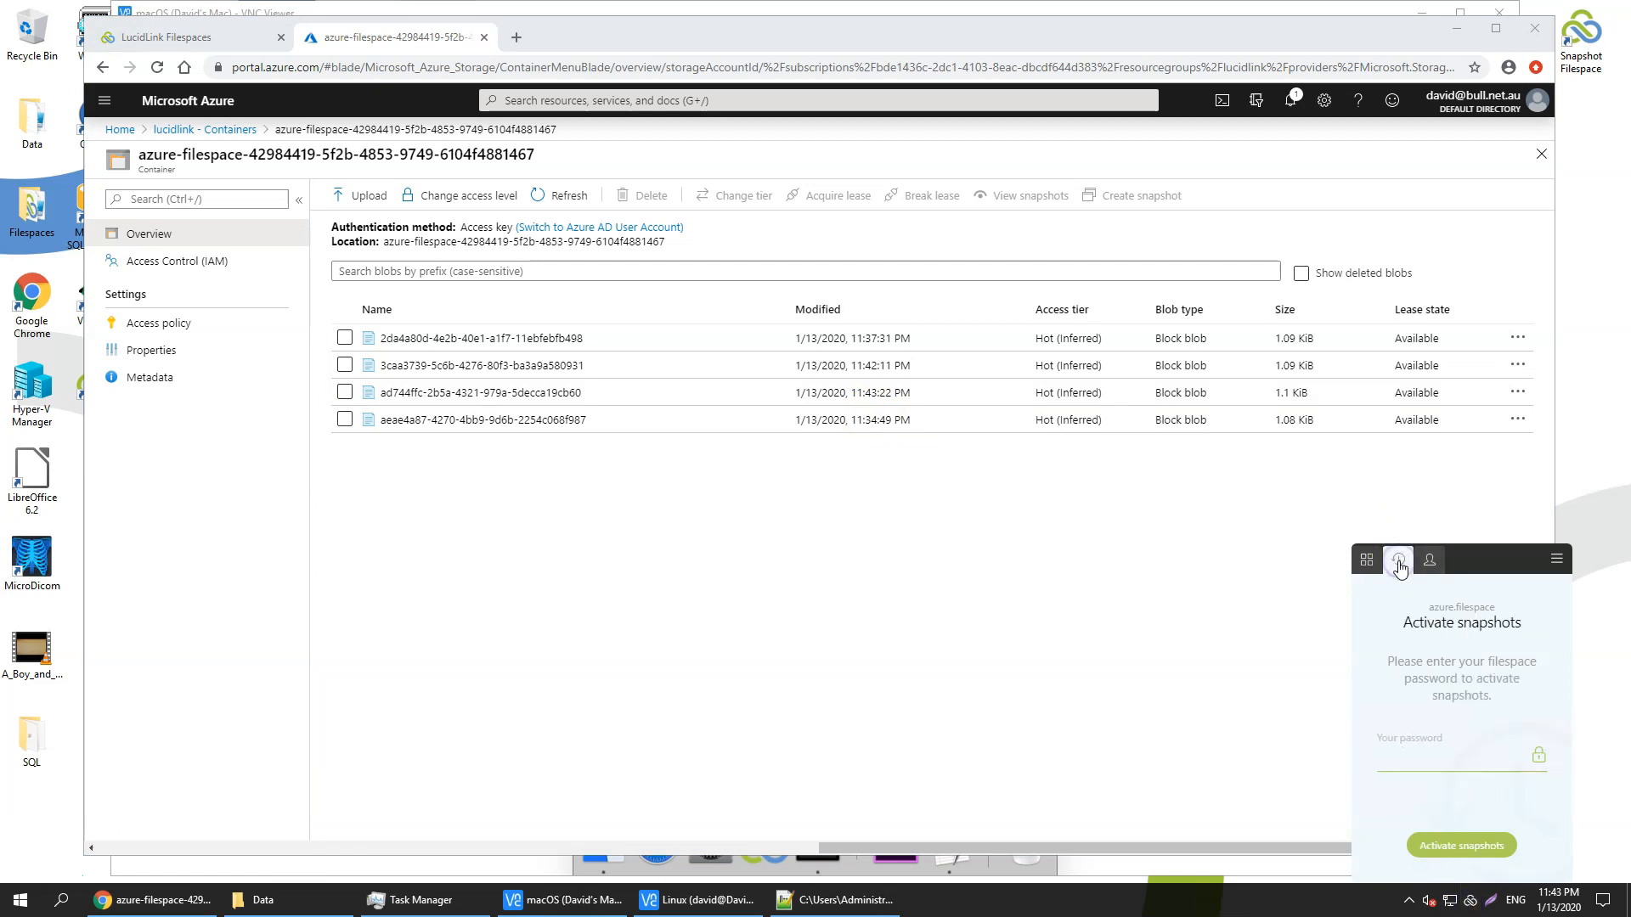
click(1429, 758)
text(•••••)
click(1470, 848)
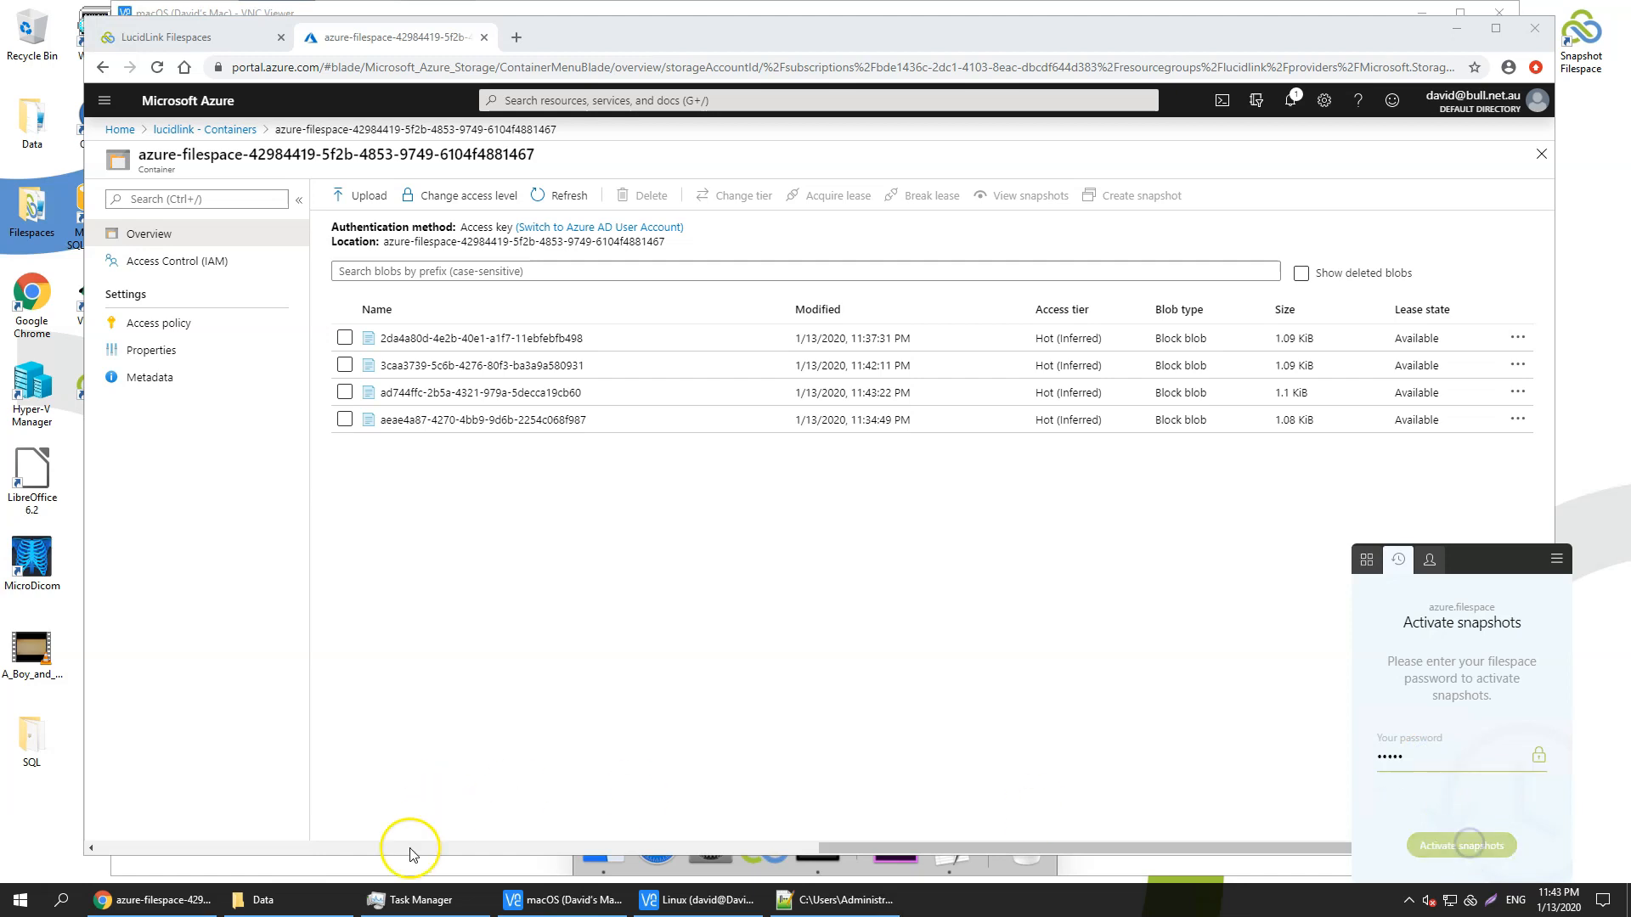
Step: Browse the azure (Snapshots) location, view data.txt in Snapshot 1 113754, and close the editor
click(320, 898)
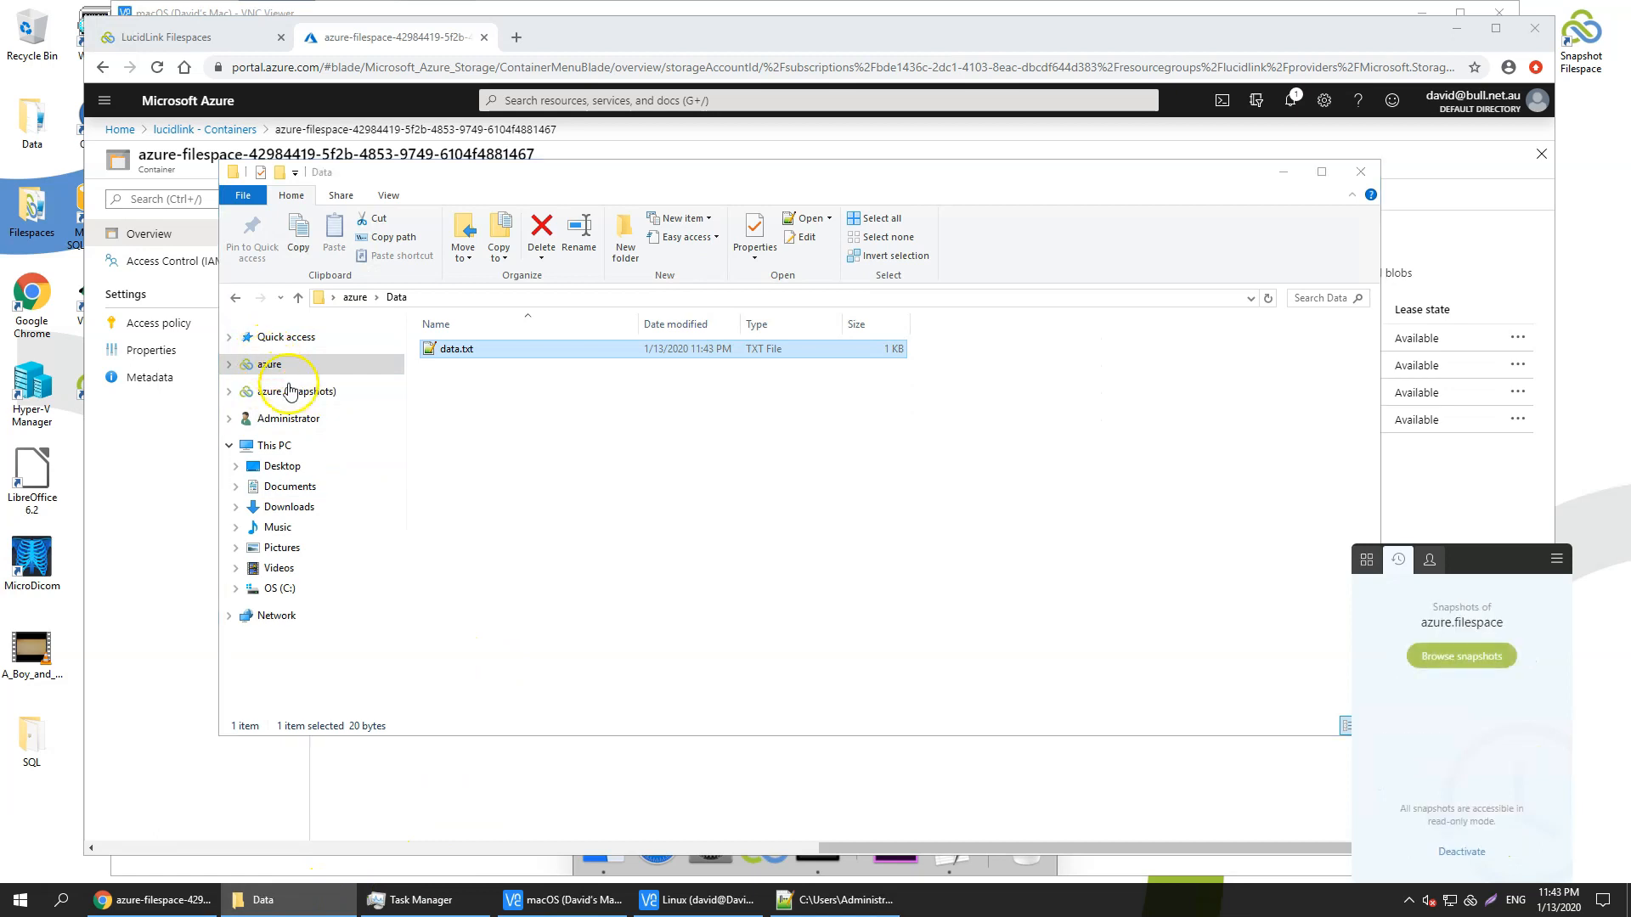
click(285, 395)
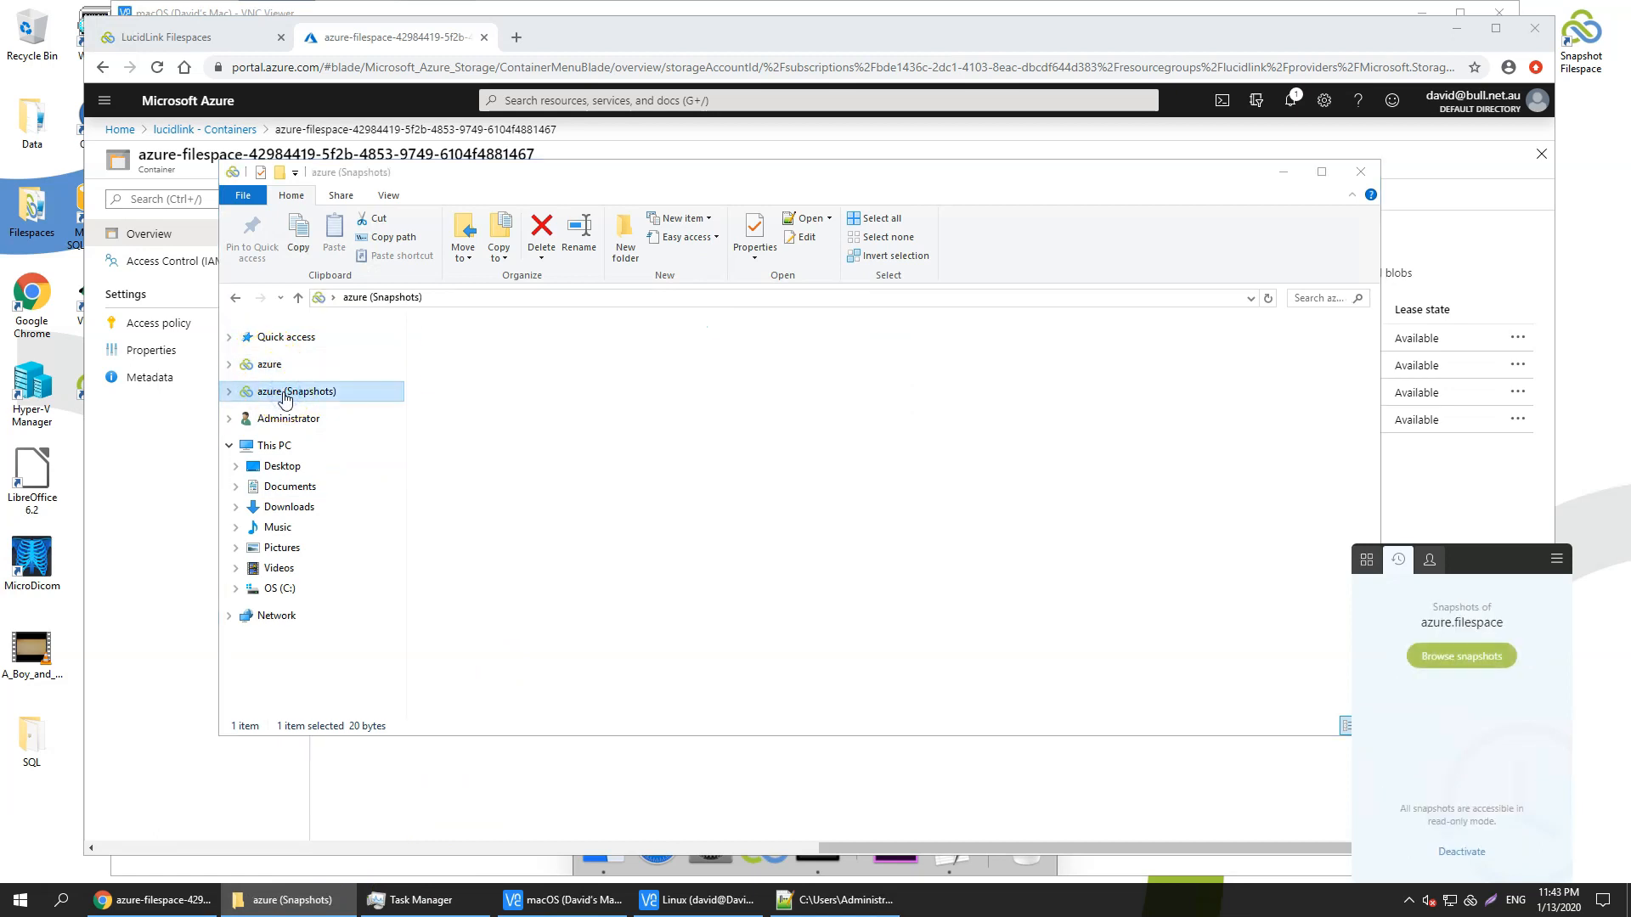
click(478, 352)
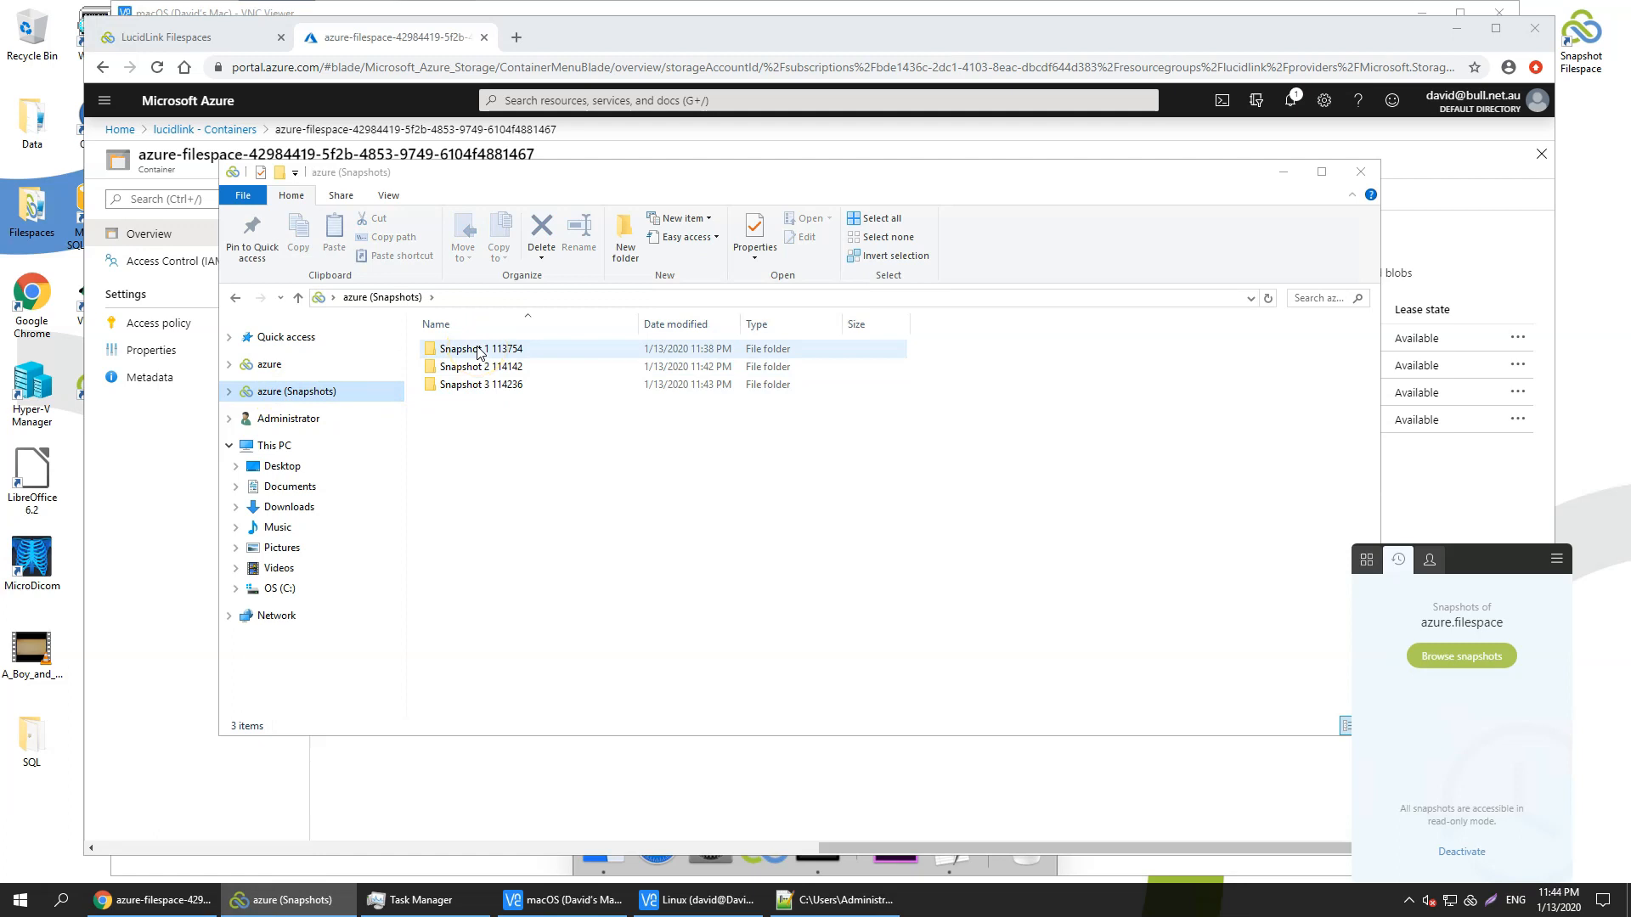
double_click(478, 350)
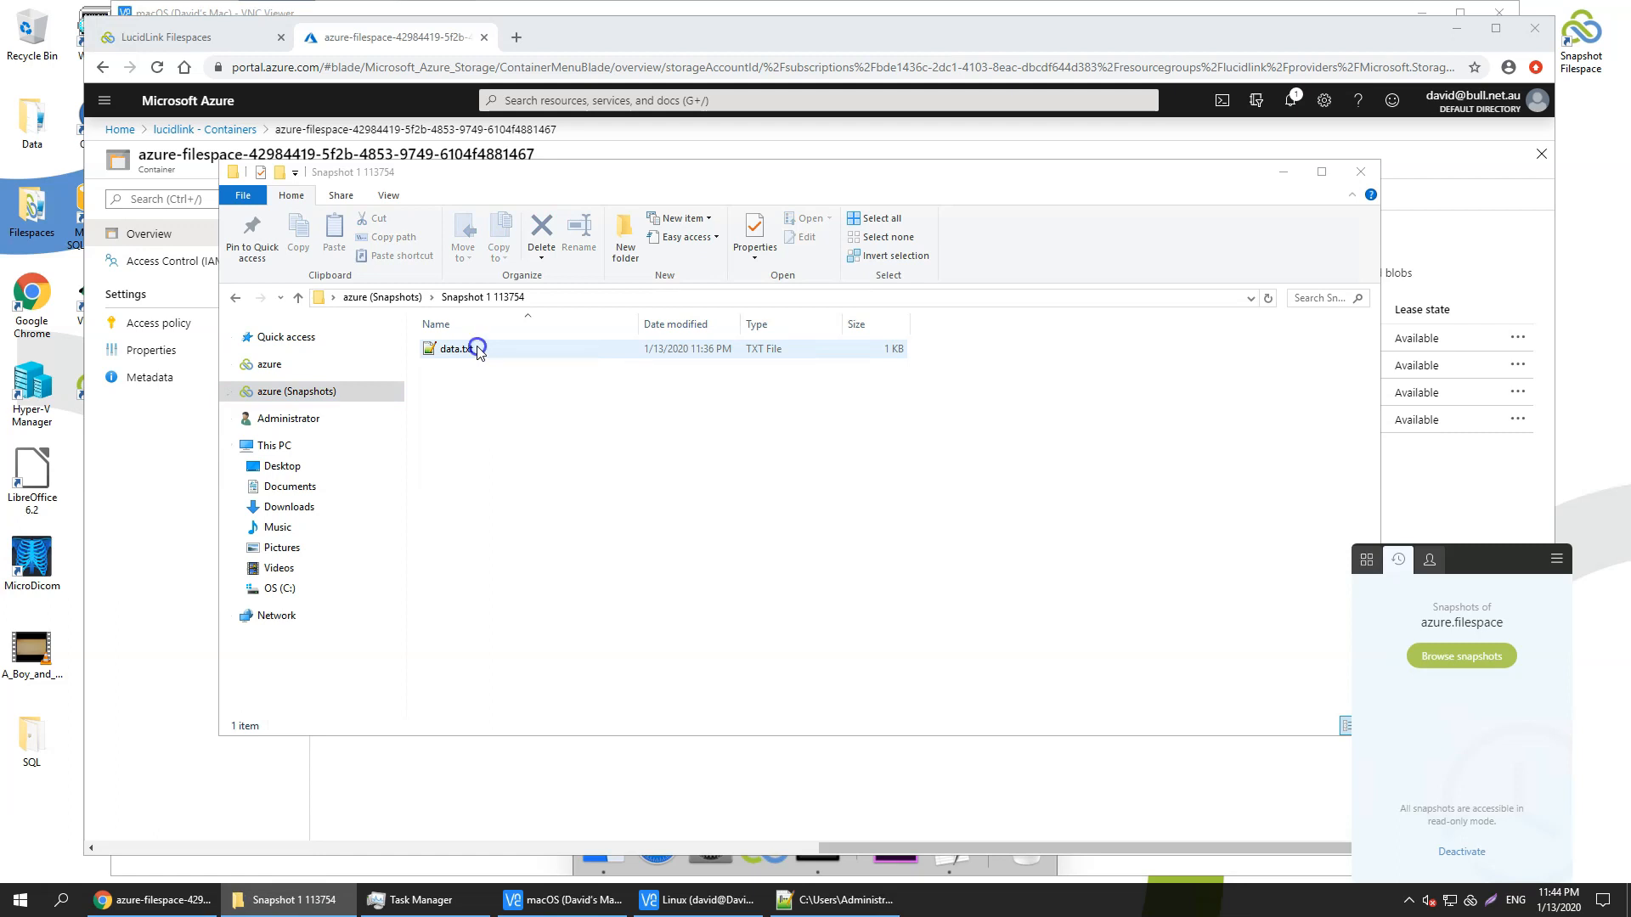
double_click(478, 350)
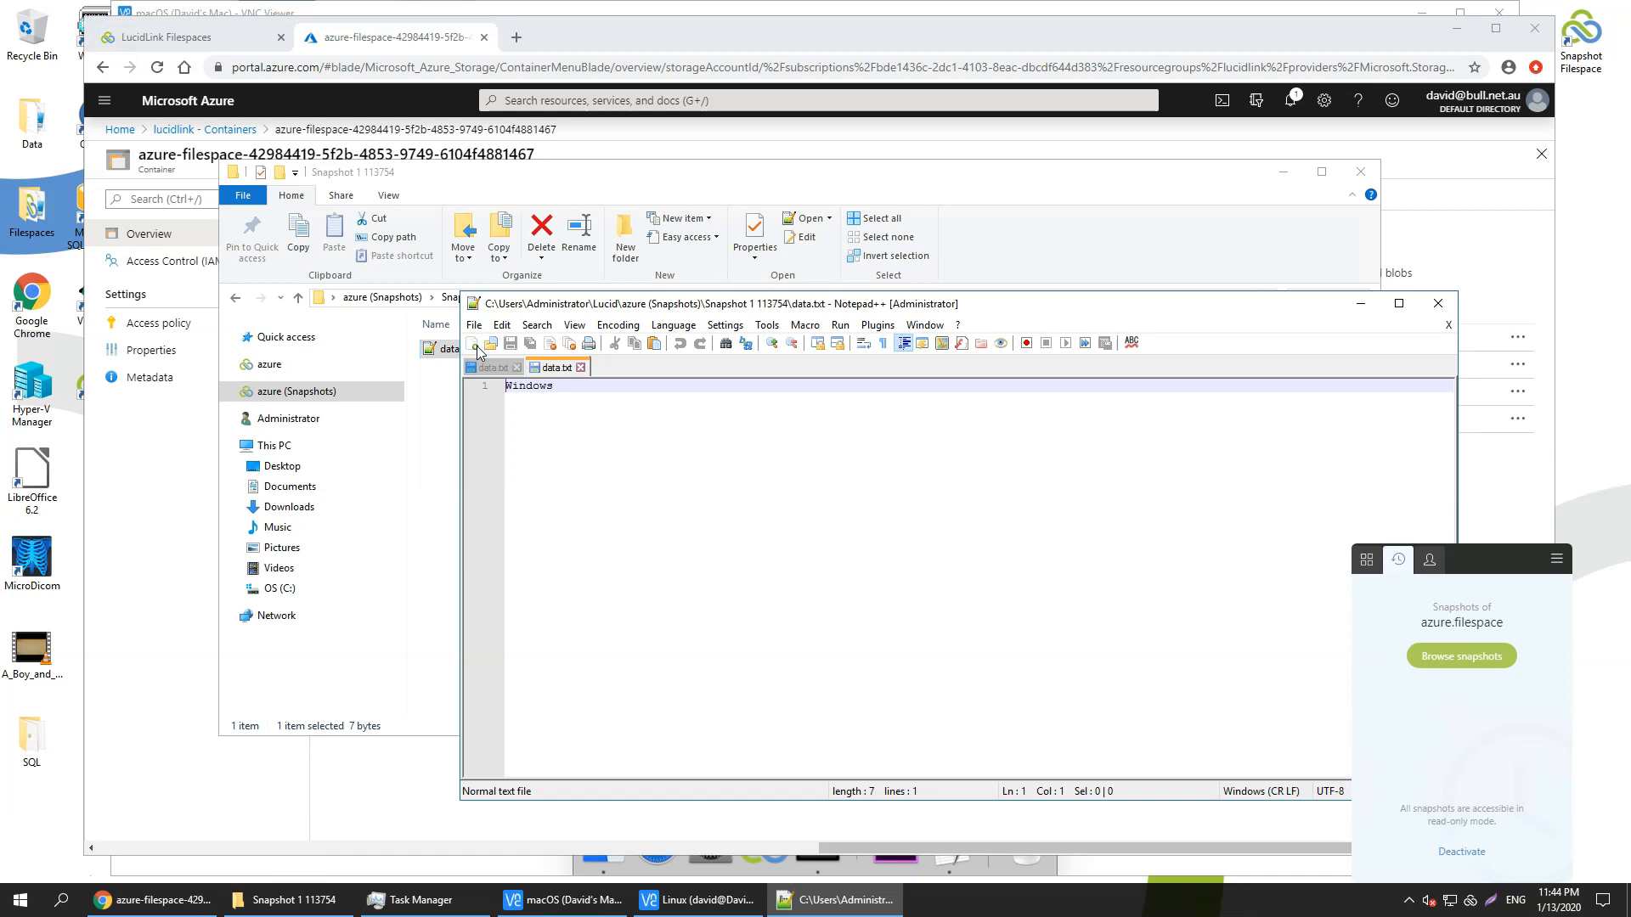
click(1438, 303)
Step: Expand the snapshots tree, view data.txt in the Data folder of Snapshot 2 114142, and close the editor
click(229, 391)
click(302, 431)
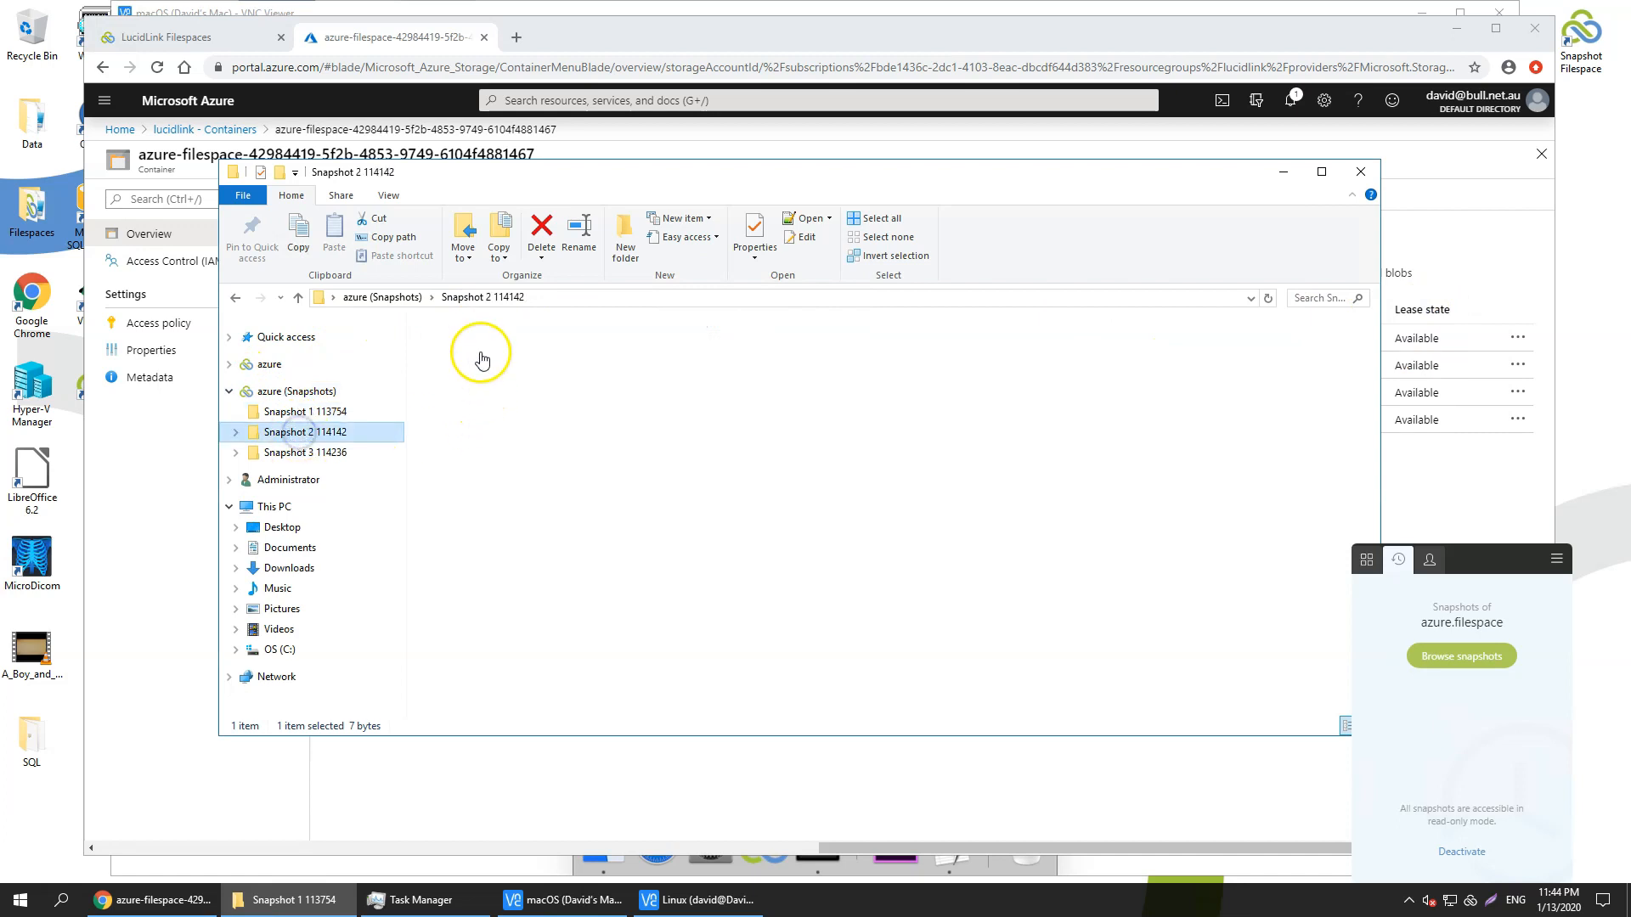
double_click(482, 355)
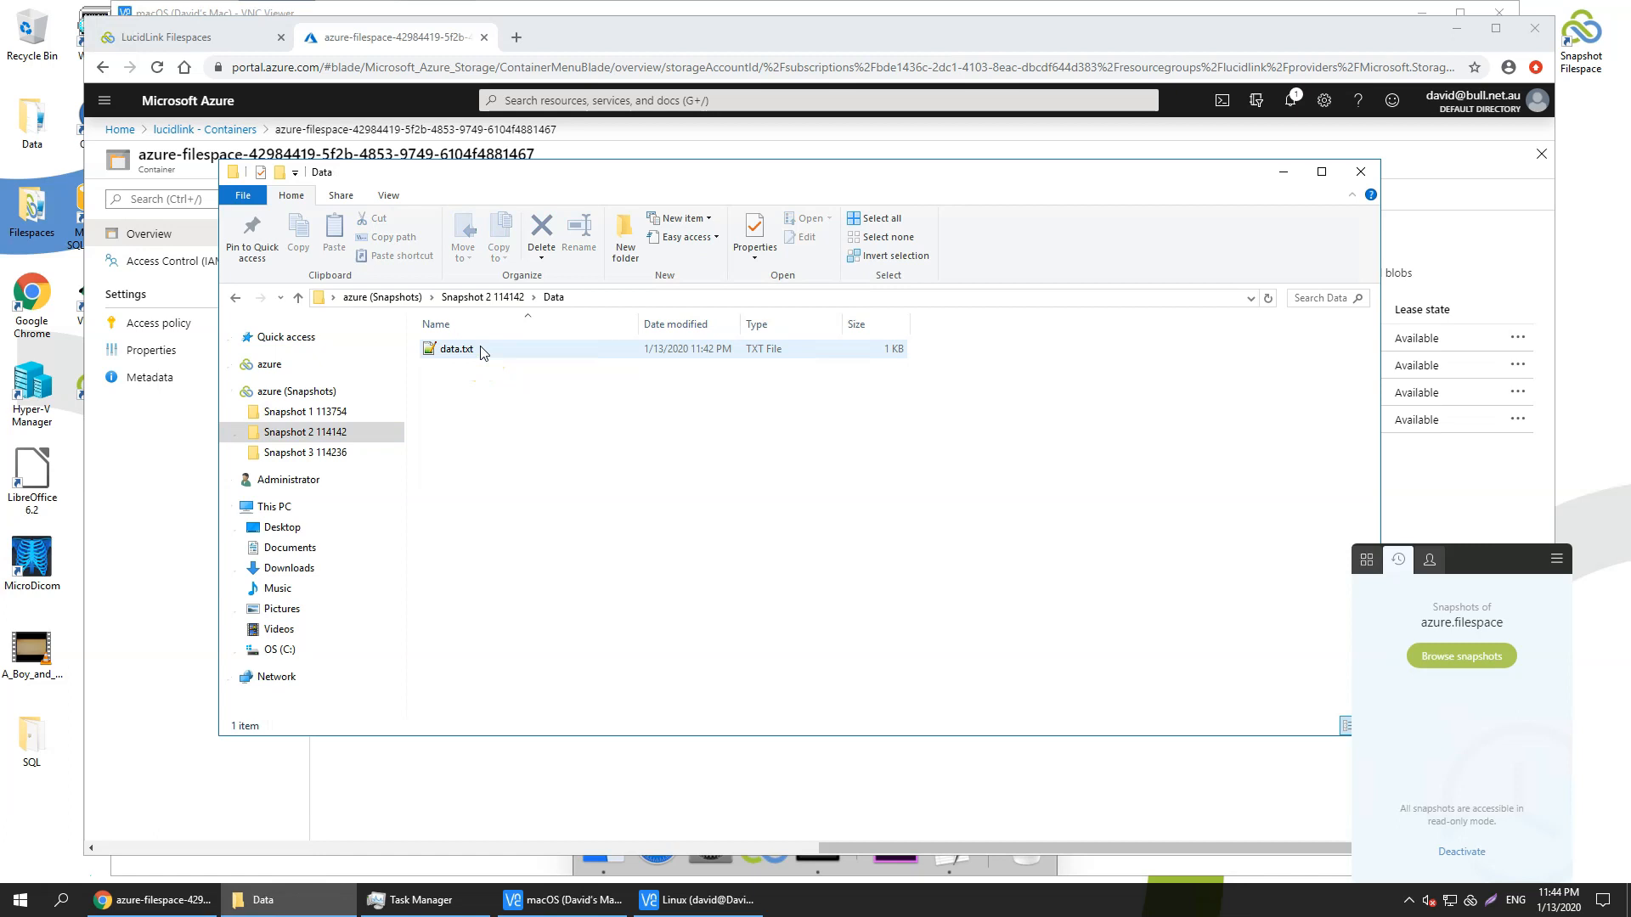
double_click(482, 352)
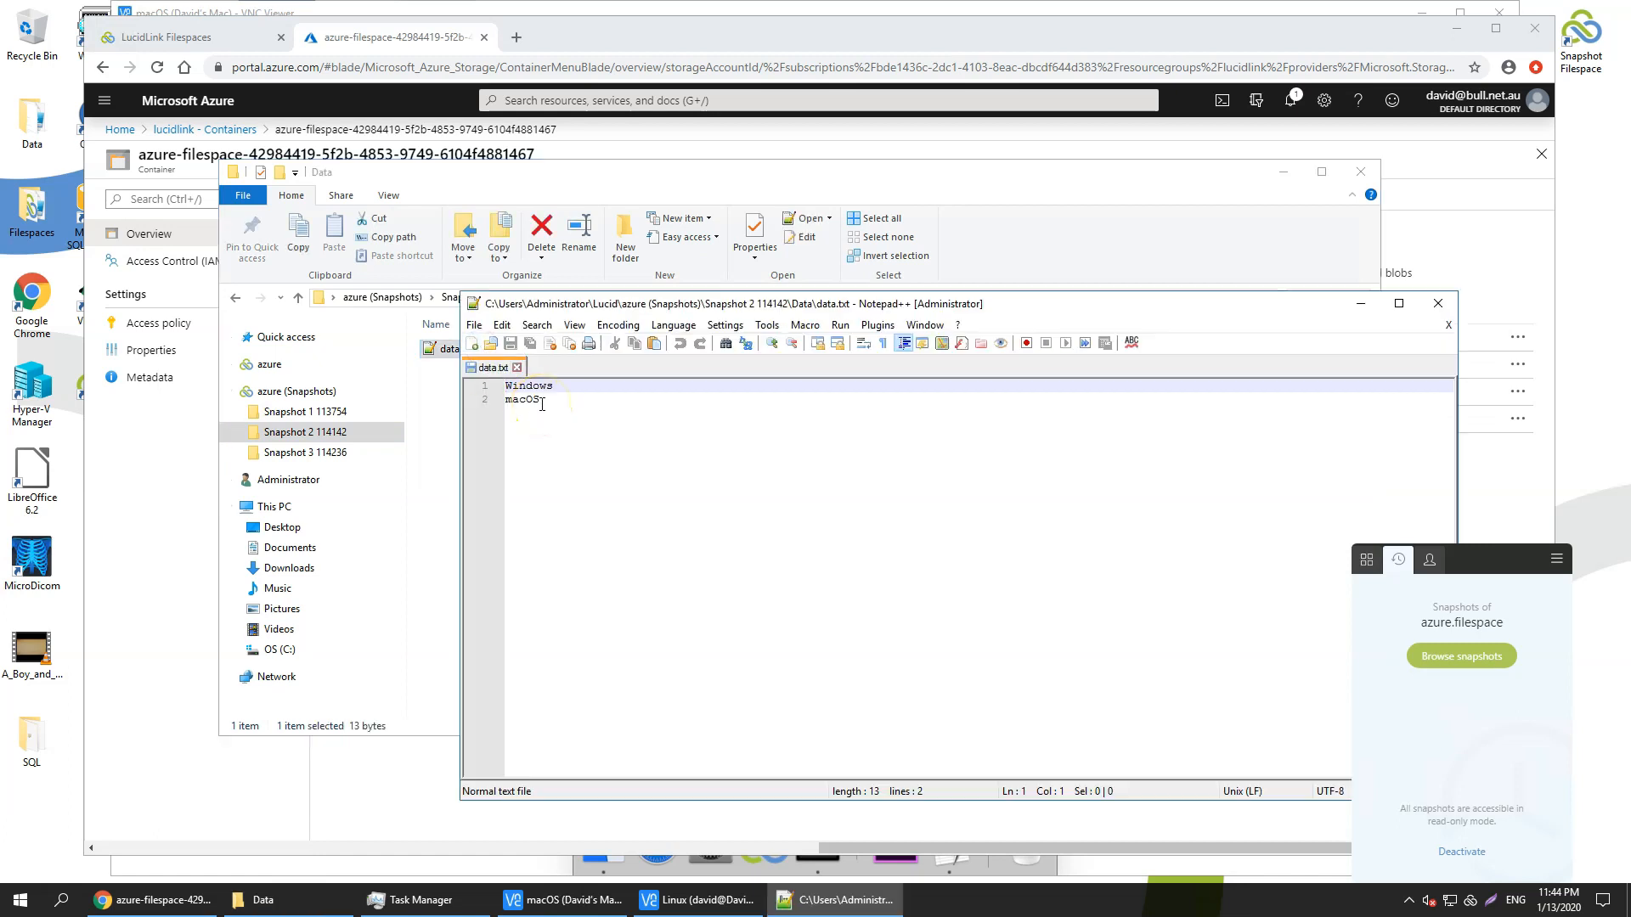
click(1437, 304)
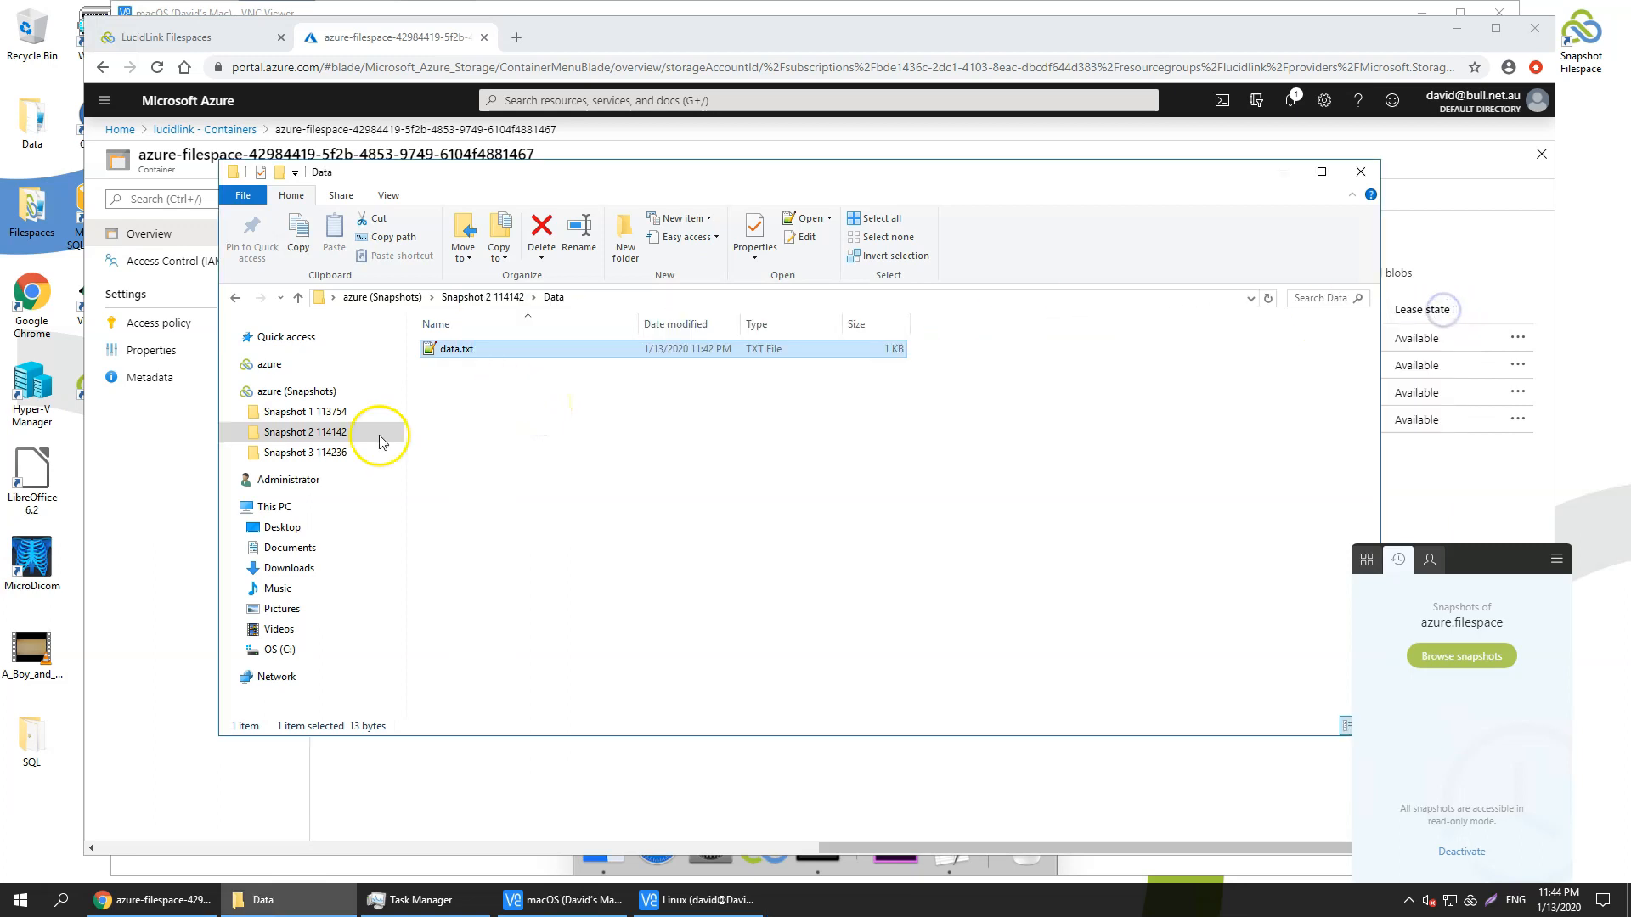
Step: View data.txt in the Data folder of Snapshot 3 114236 and close the editor
click(319, 452)
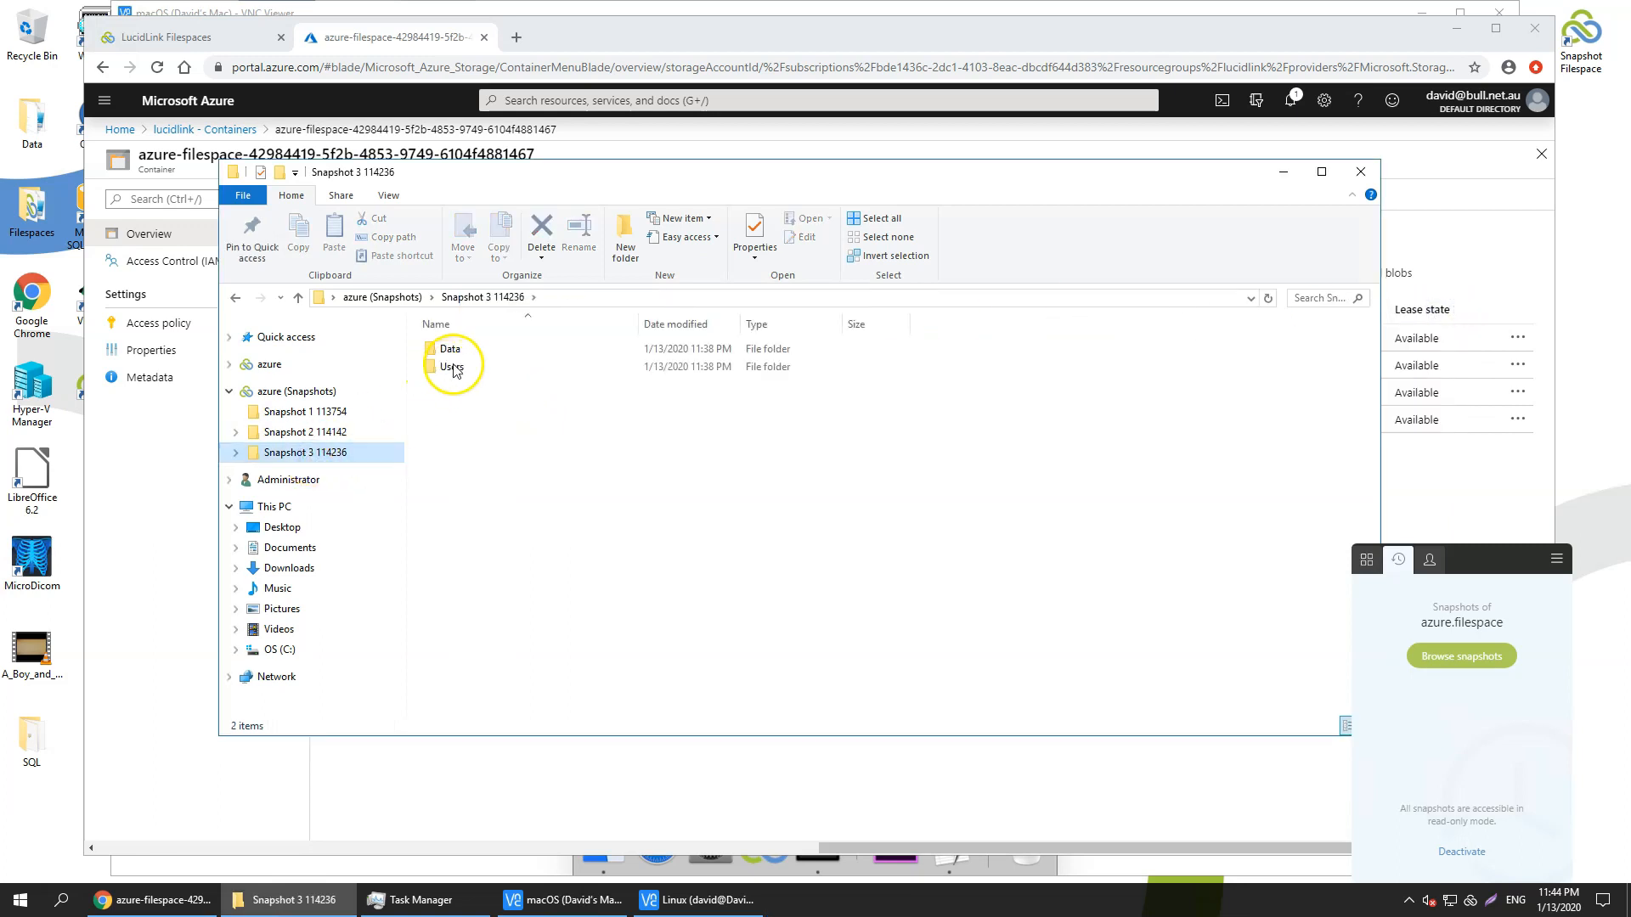
double_click(453, 350)
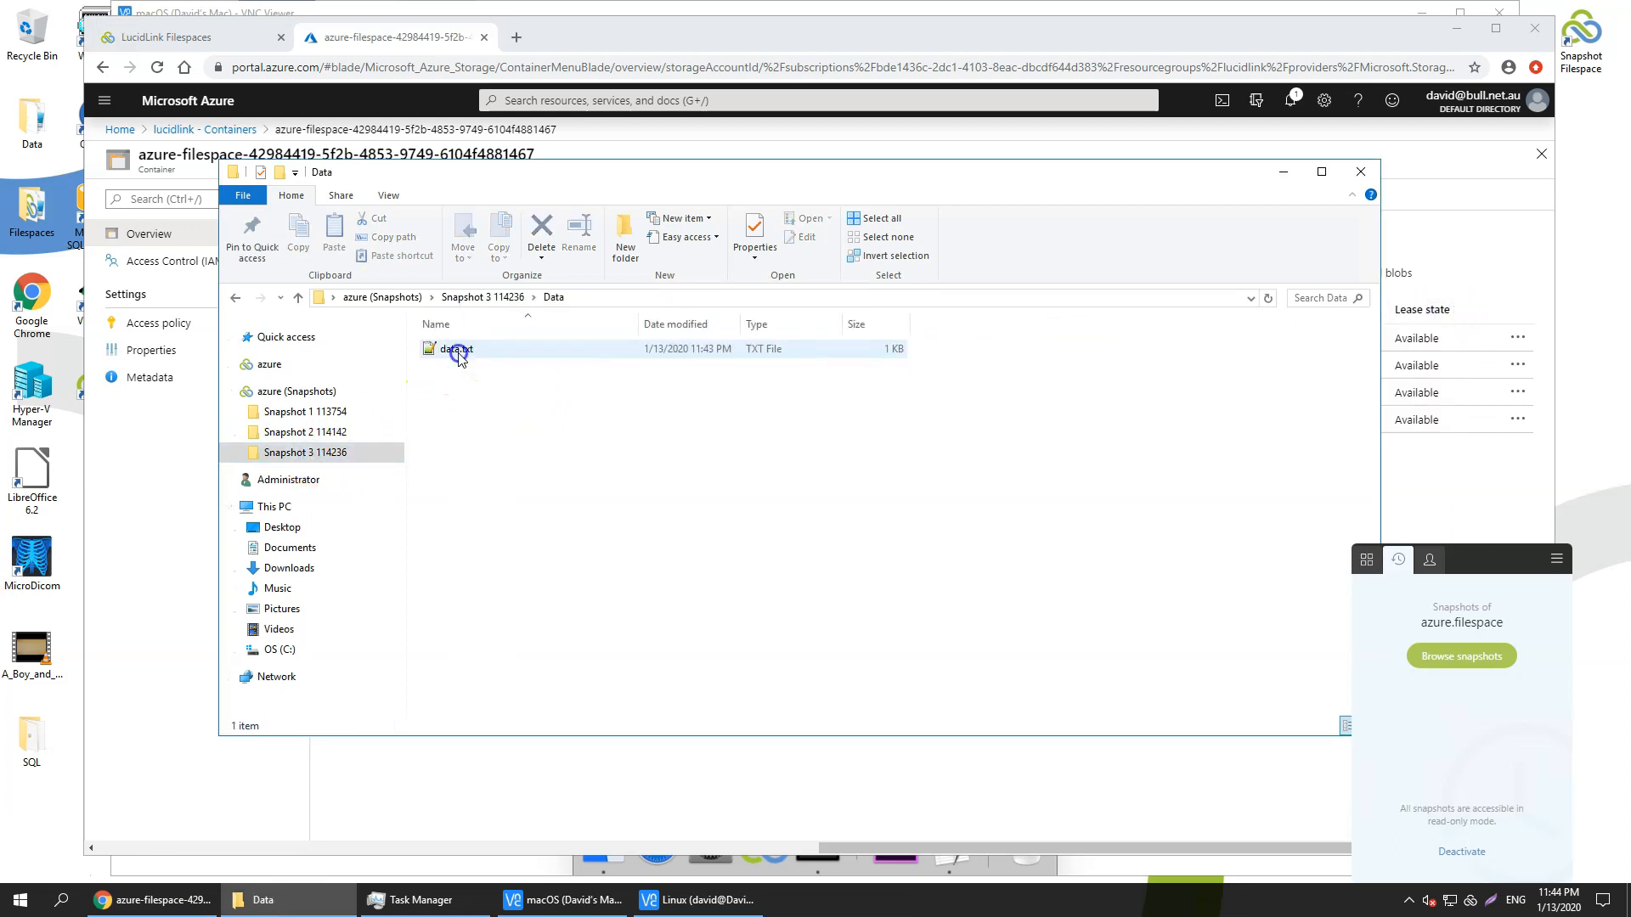
double_click(457, 352)
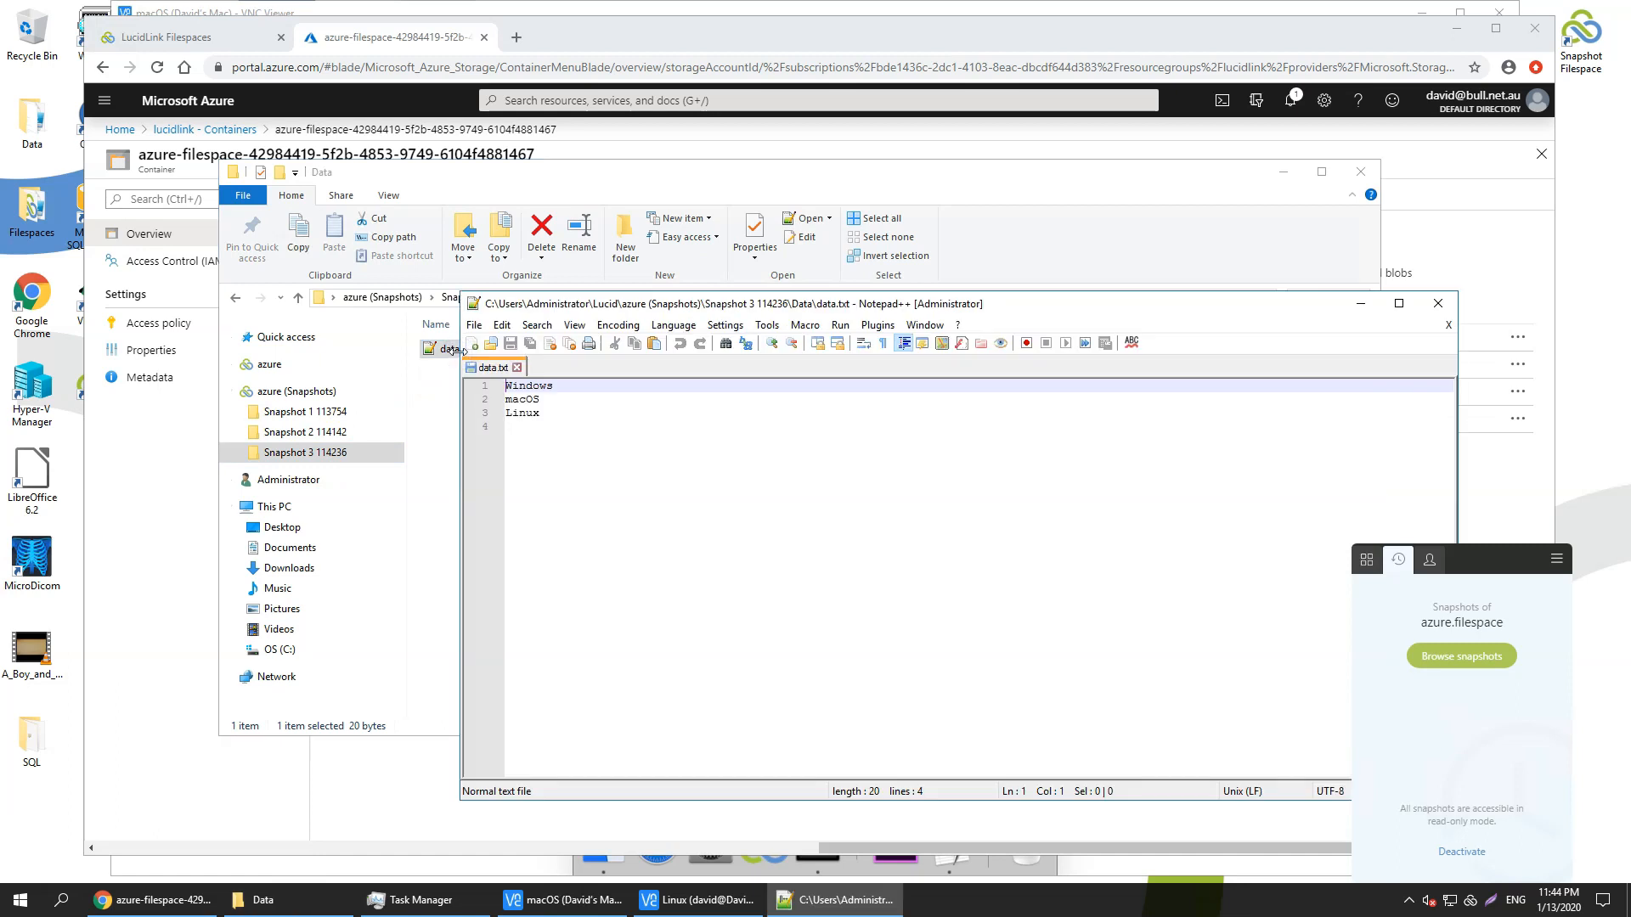
drag(459, 351, 558, 350)
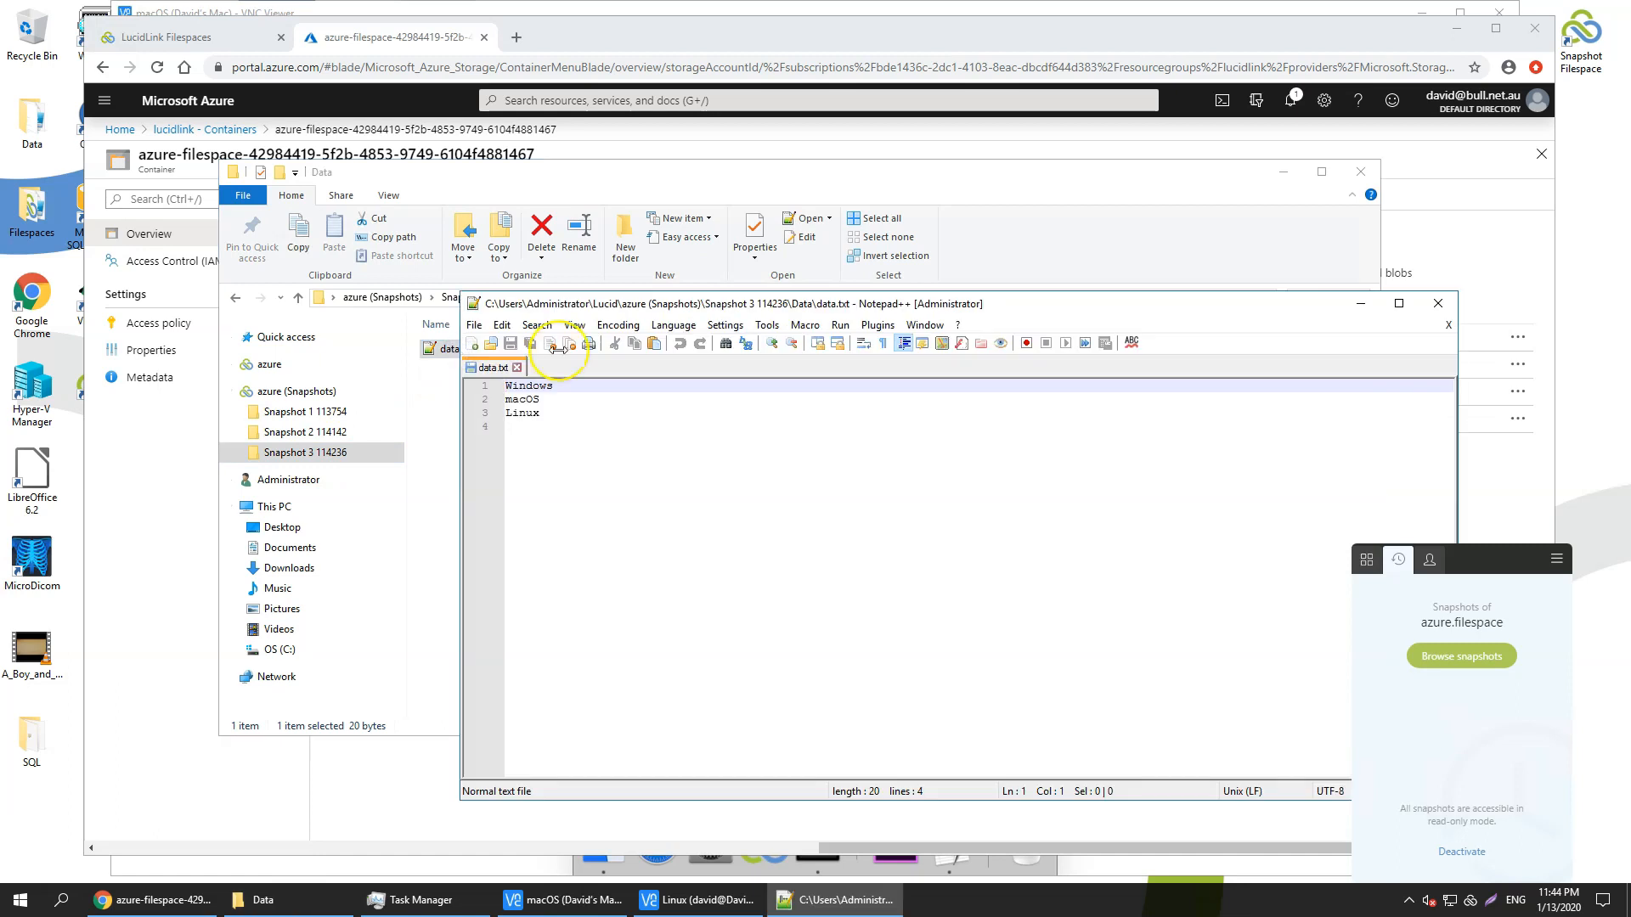
click(1438, 304)
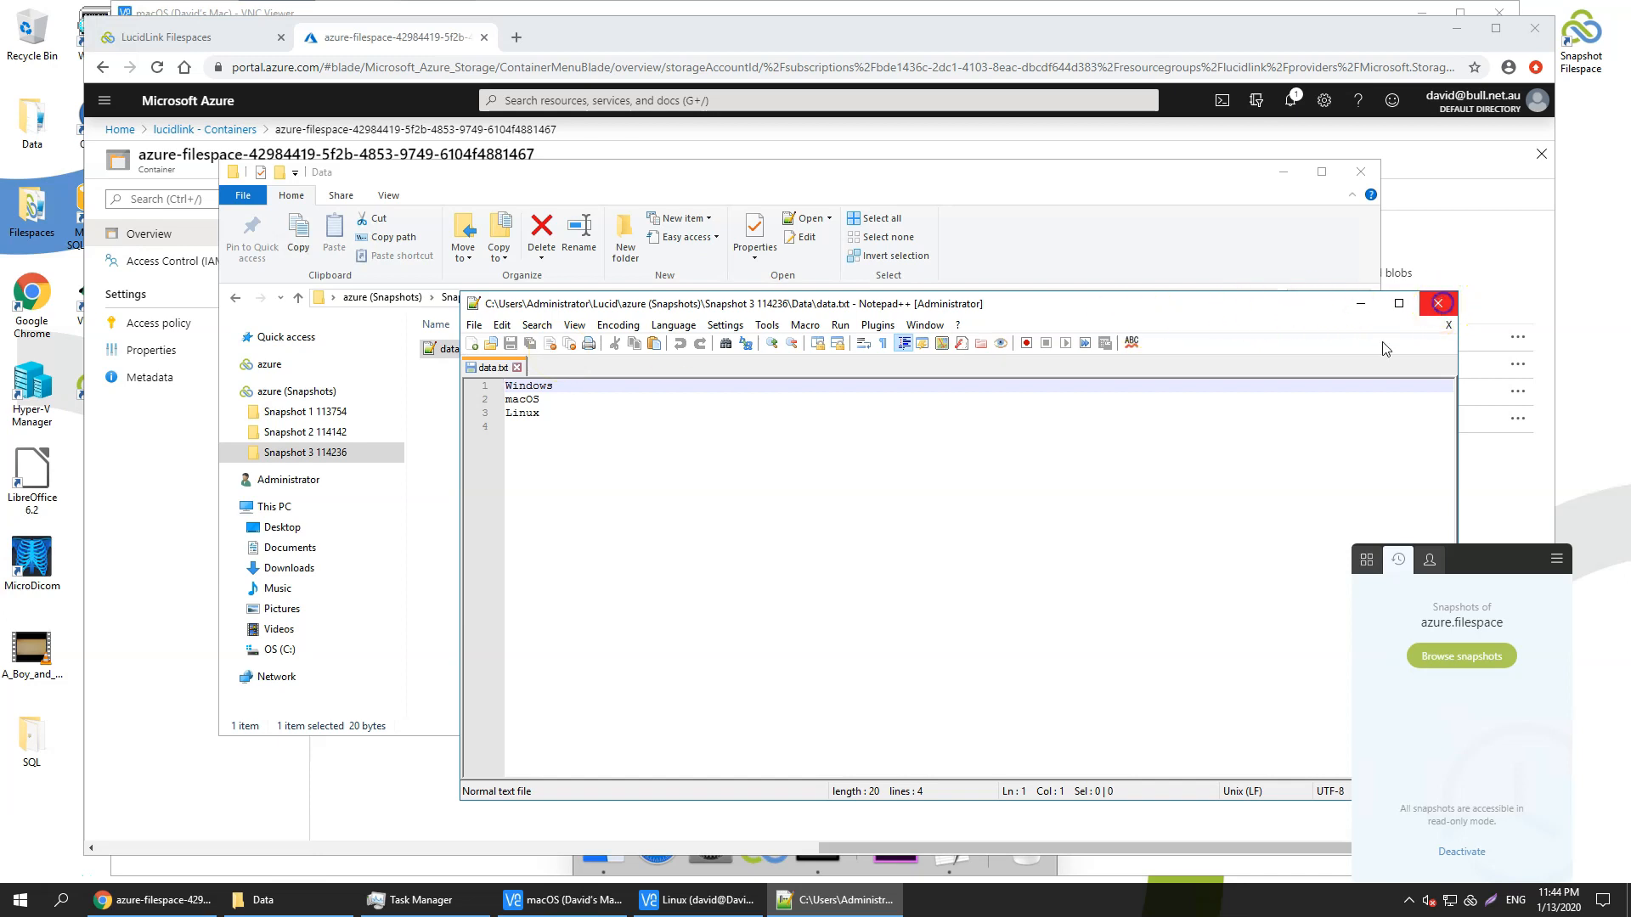
Step: Switch to the macOS desktop and activate snapshots in its Lucid client by entering the filespace password
click(583, 906)
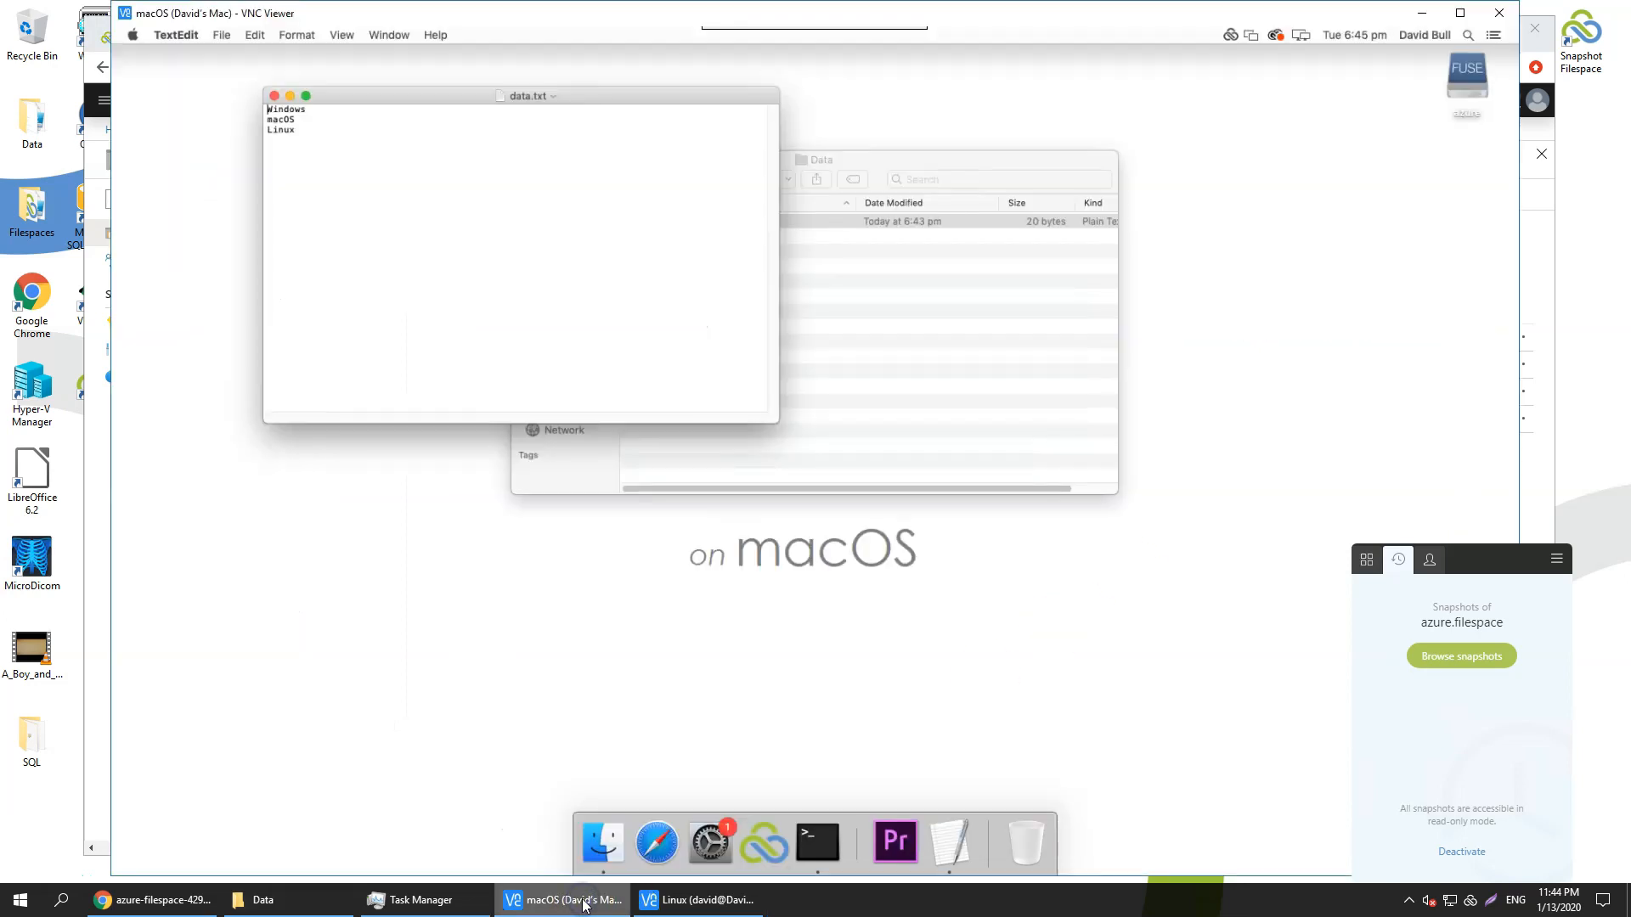
click(1230, 35)
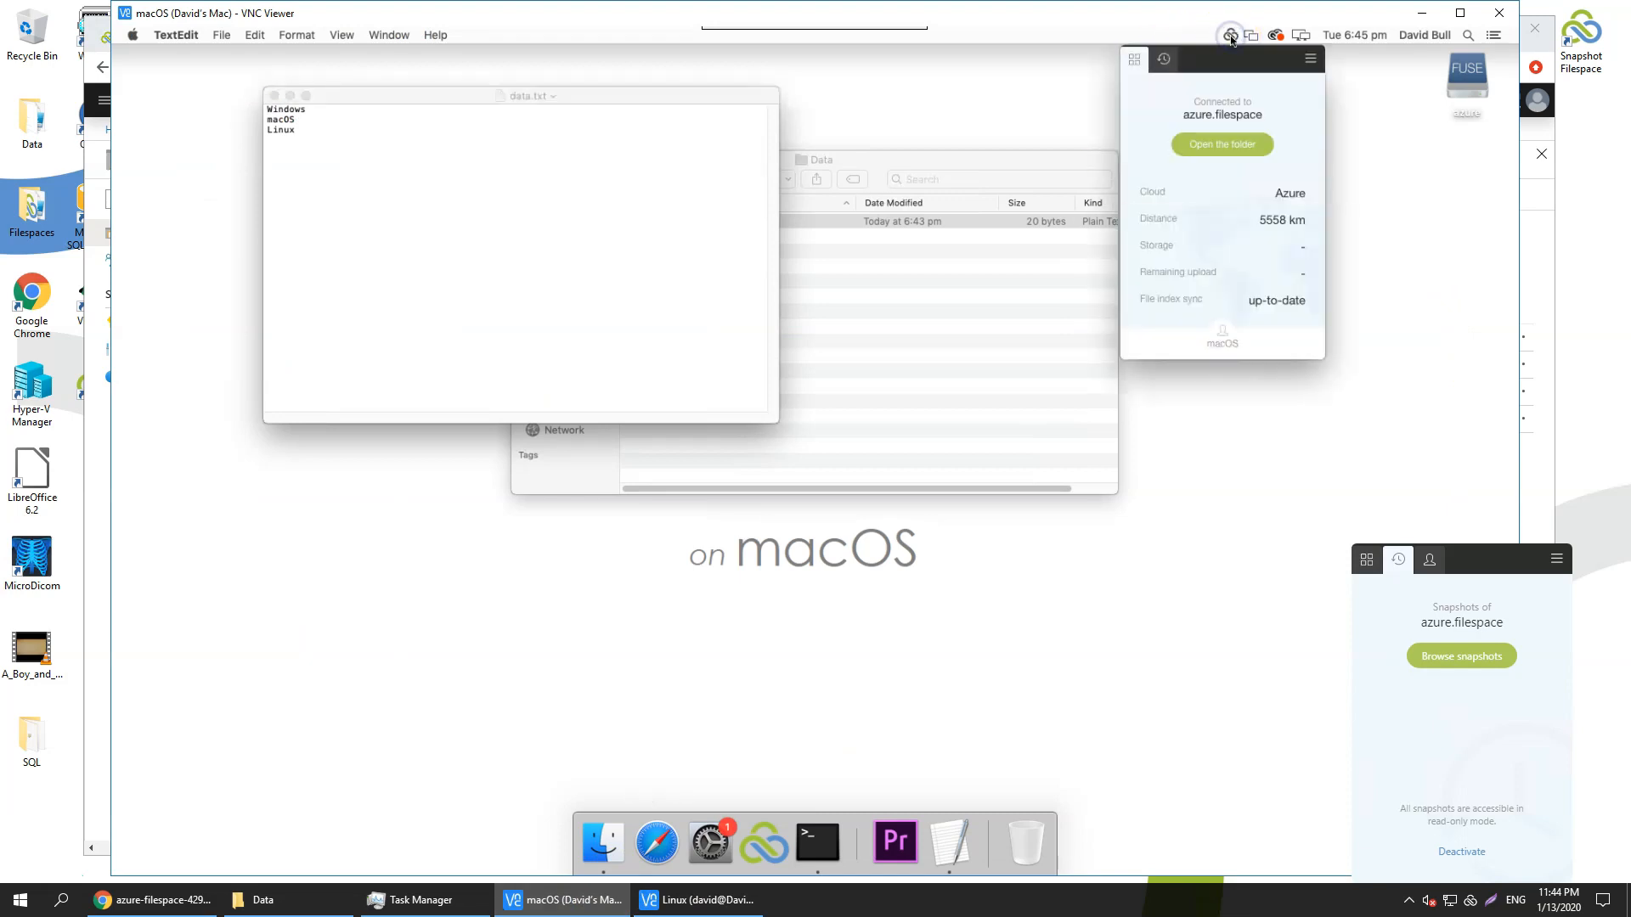
click(1166, 64)
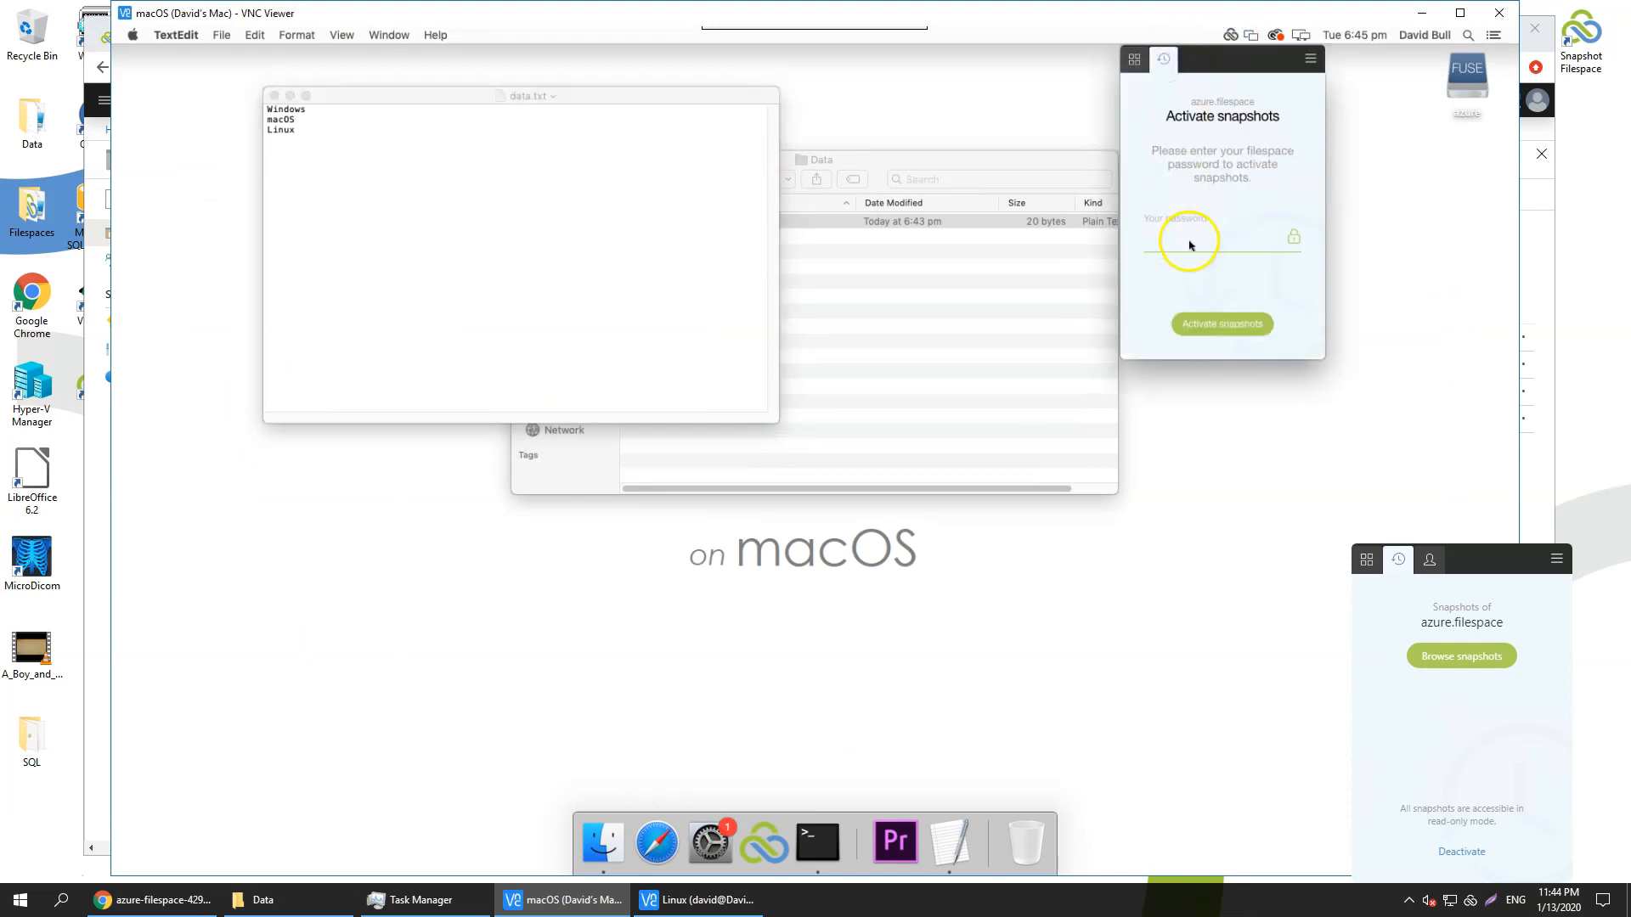
click(1189, 240)
text(•••••)
click(1223, 324)
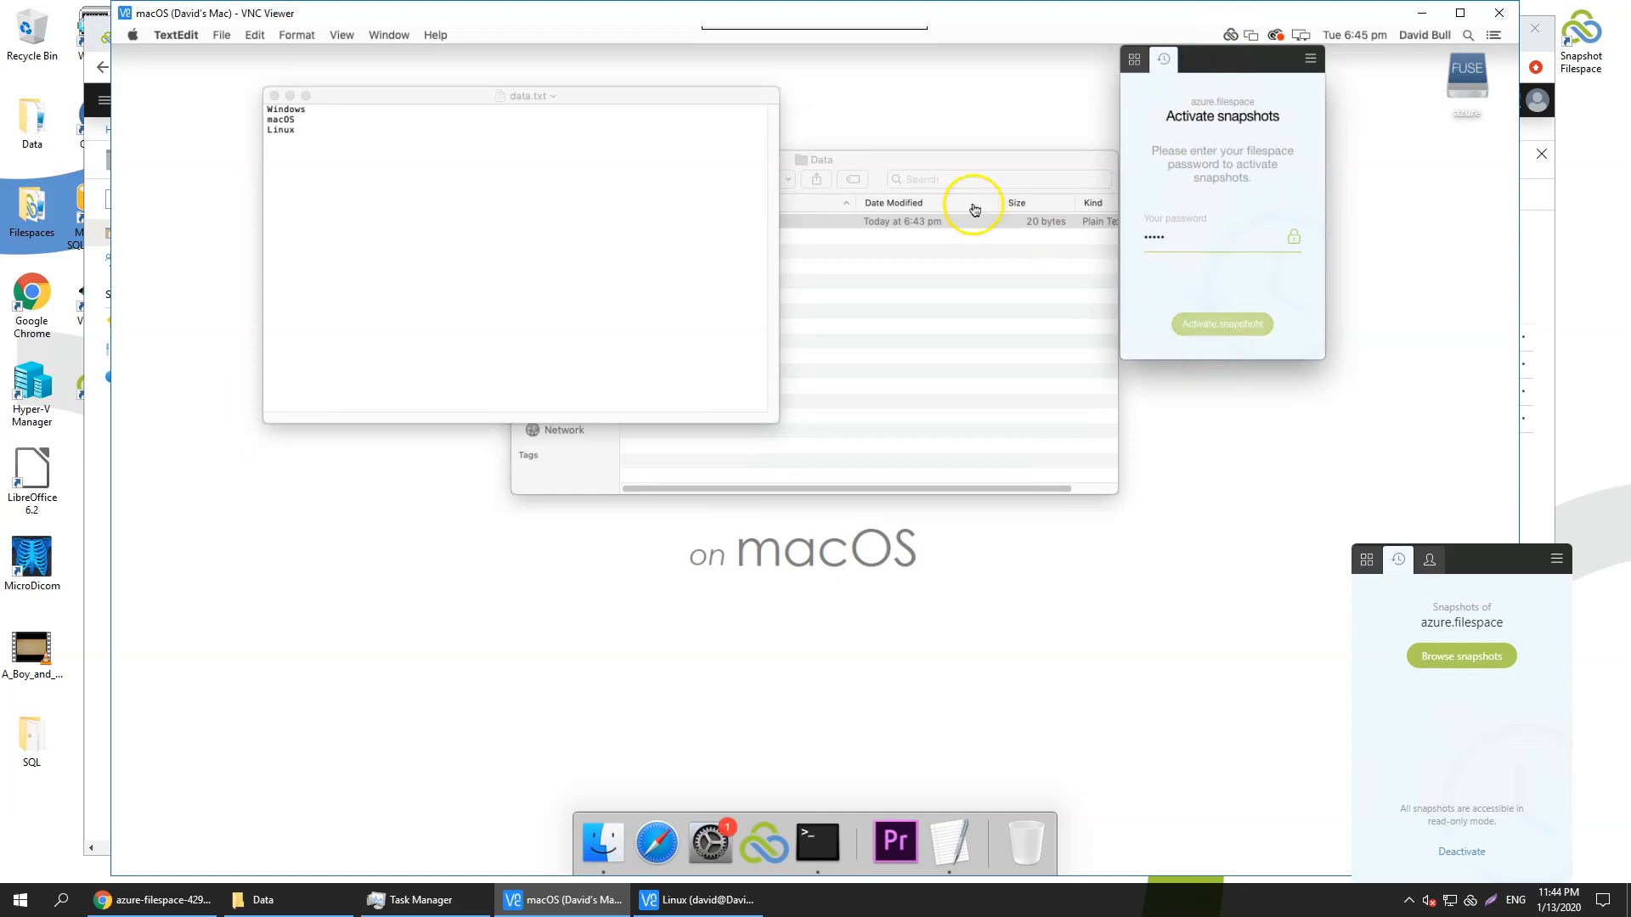
Step: Browse azure (Snapshots) in Finder, inspect the folders in Snapshot 2 114142, and minimize the macOS session
click(971, 165)
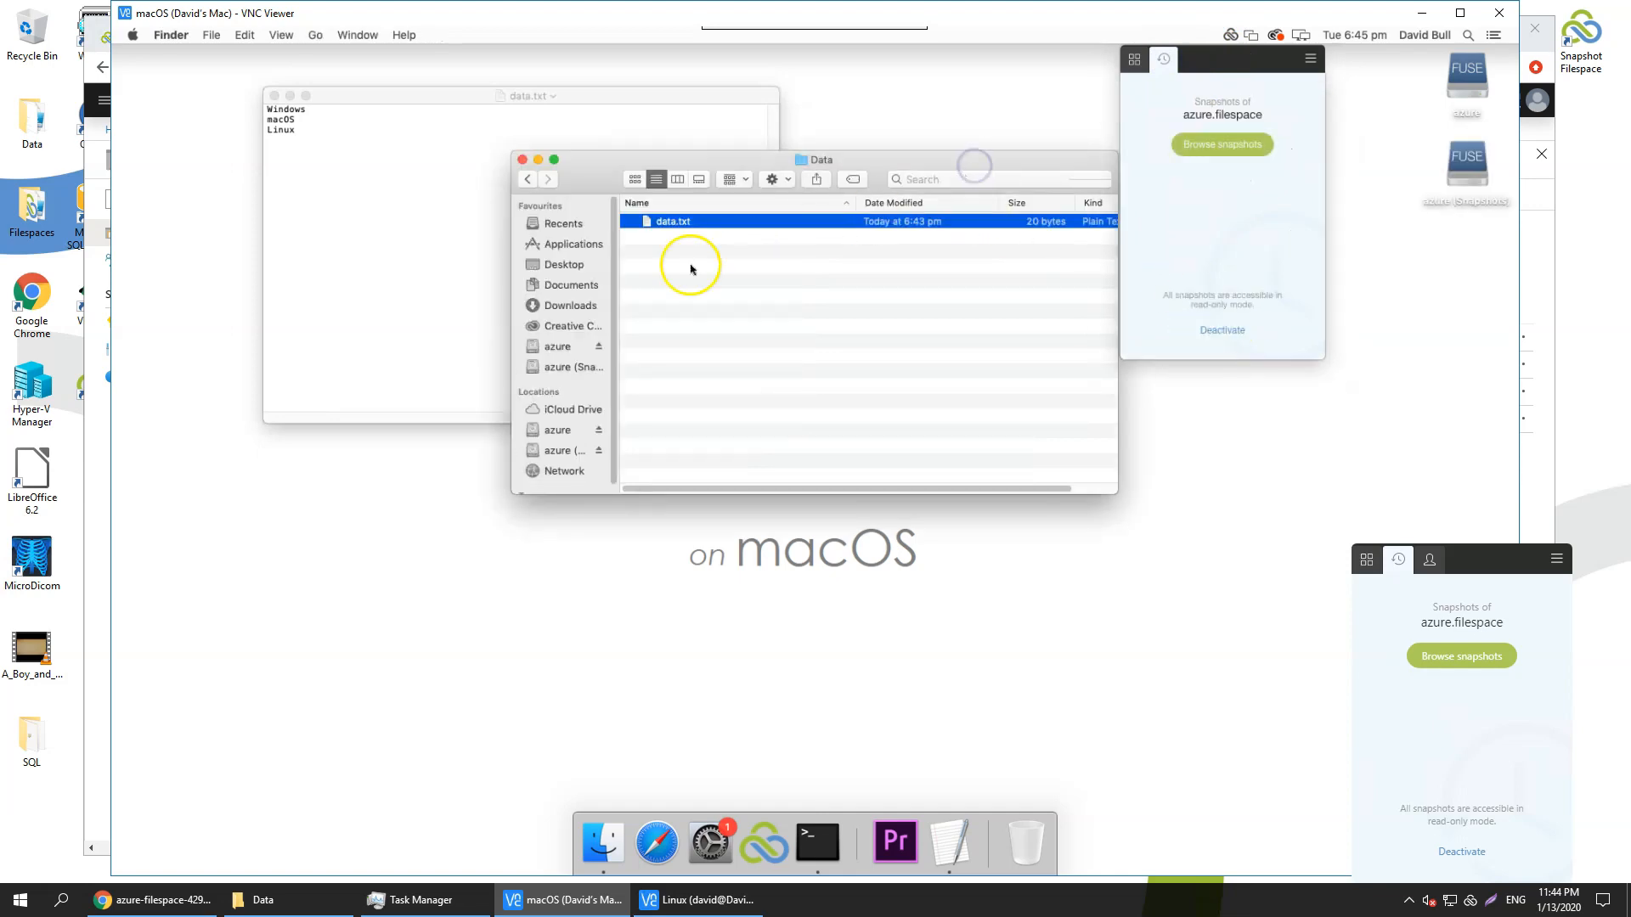
click(567, 368)
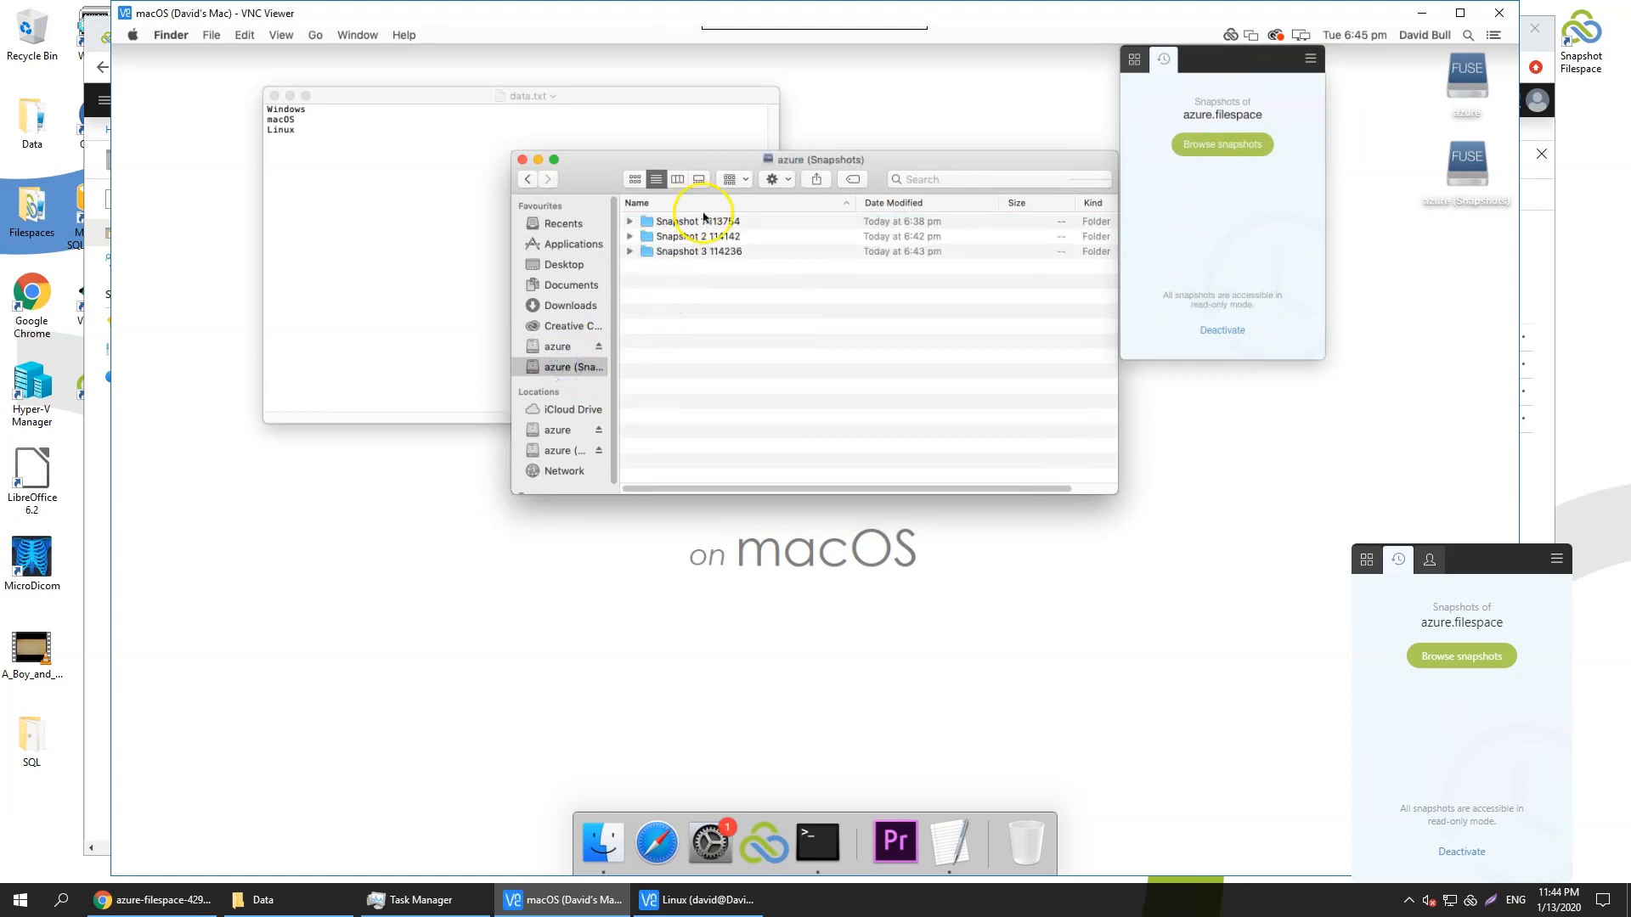
double_click(712, 240)
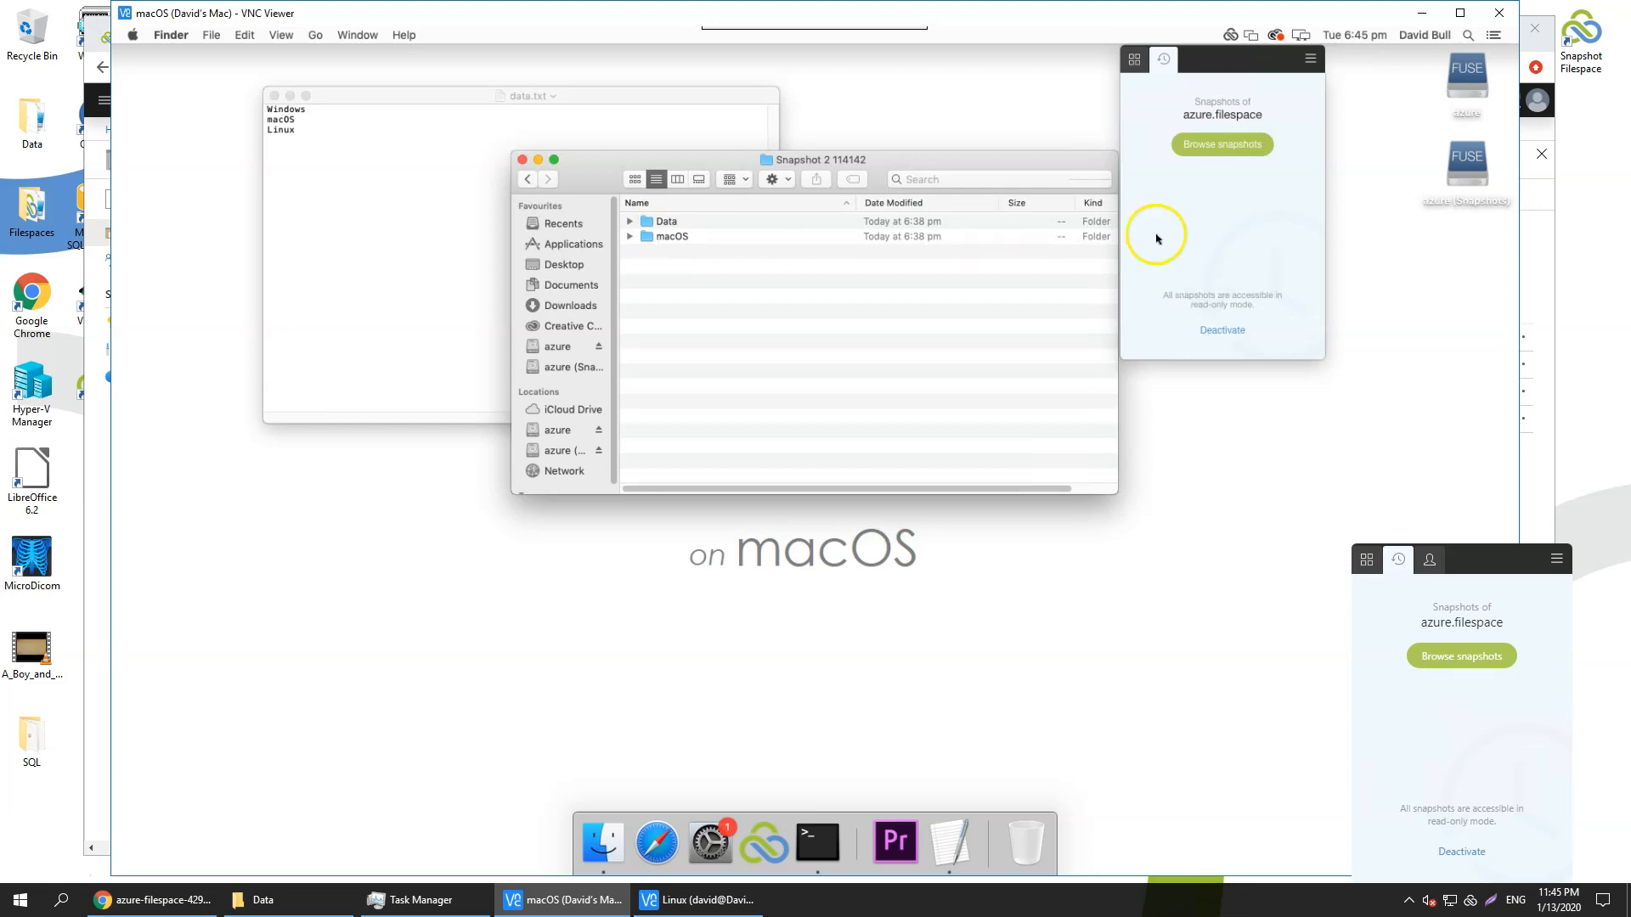
click(1422, 19)
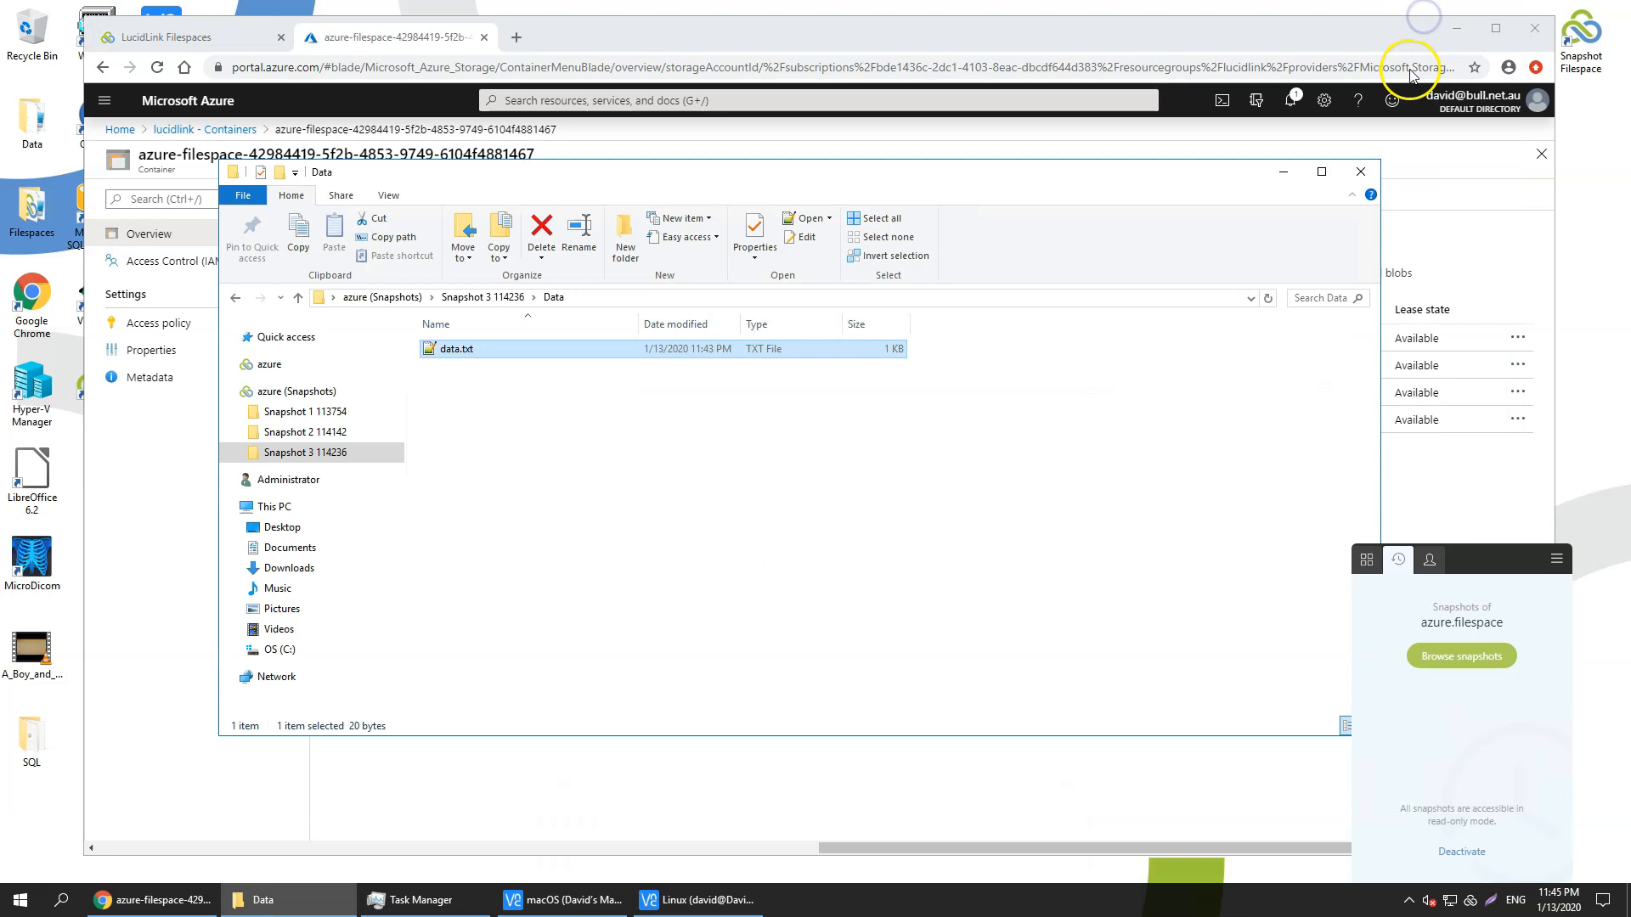
Step: Switch to the Azure portal, refresh the filespace container, and check which blobs it lists
click(413, 39)
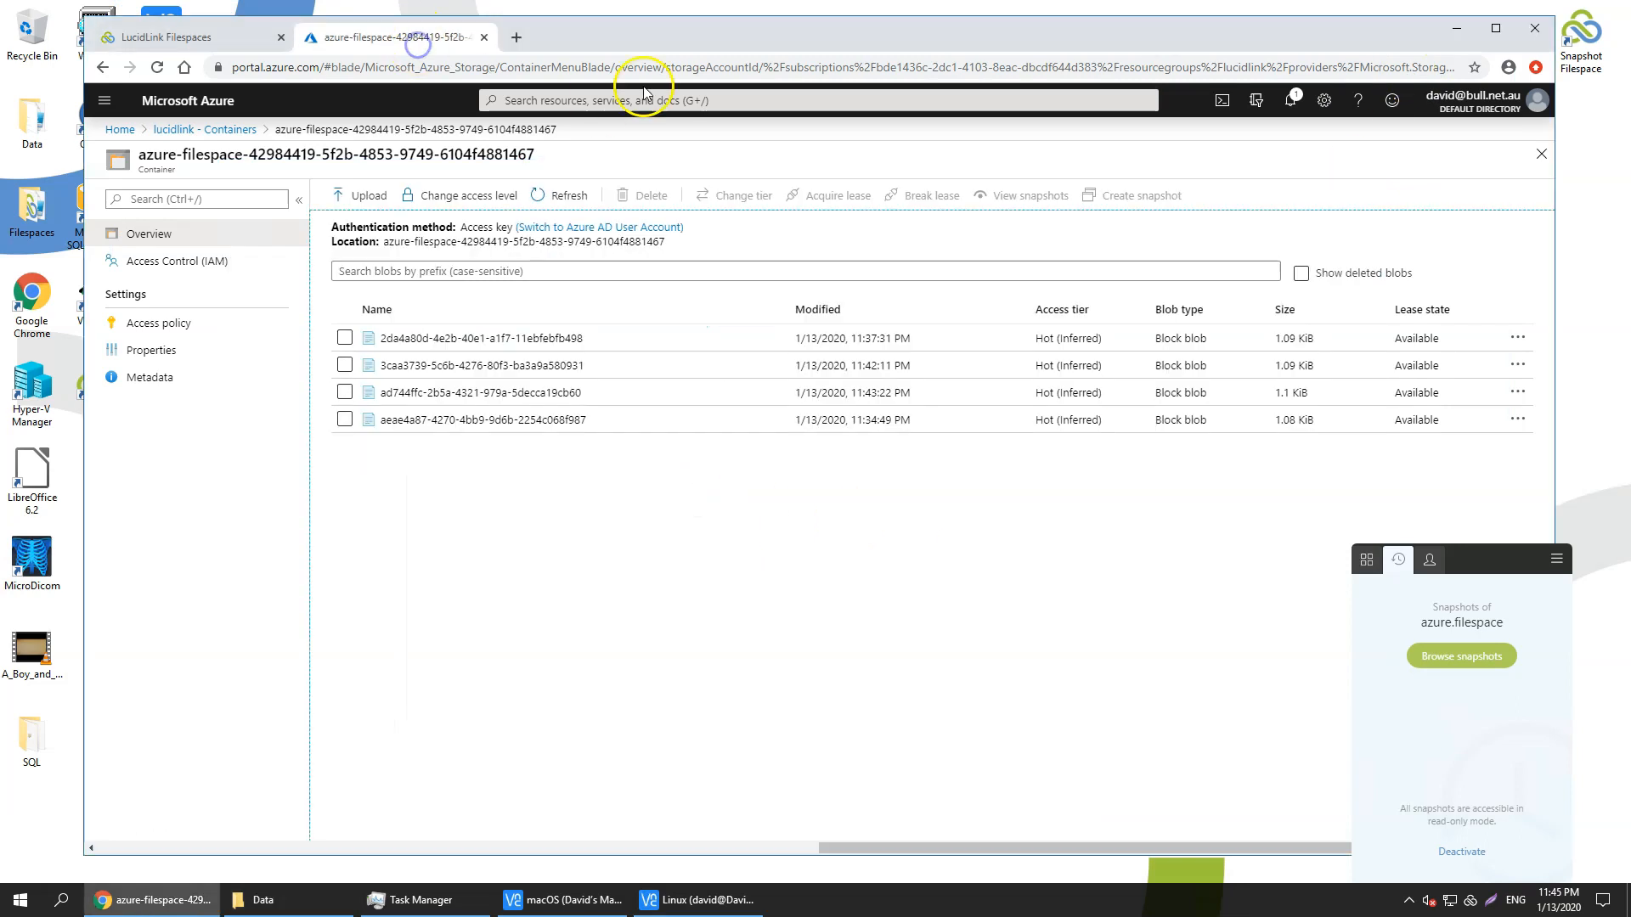
click(561, 196)
drag(910, 420, 714, 397)
click(544, 201)
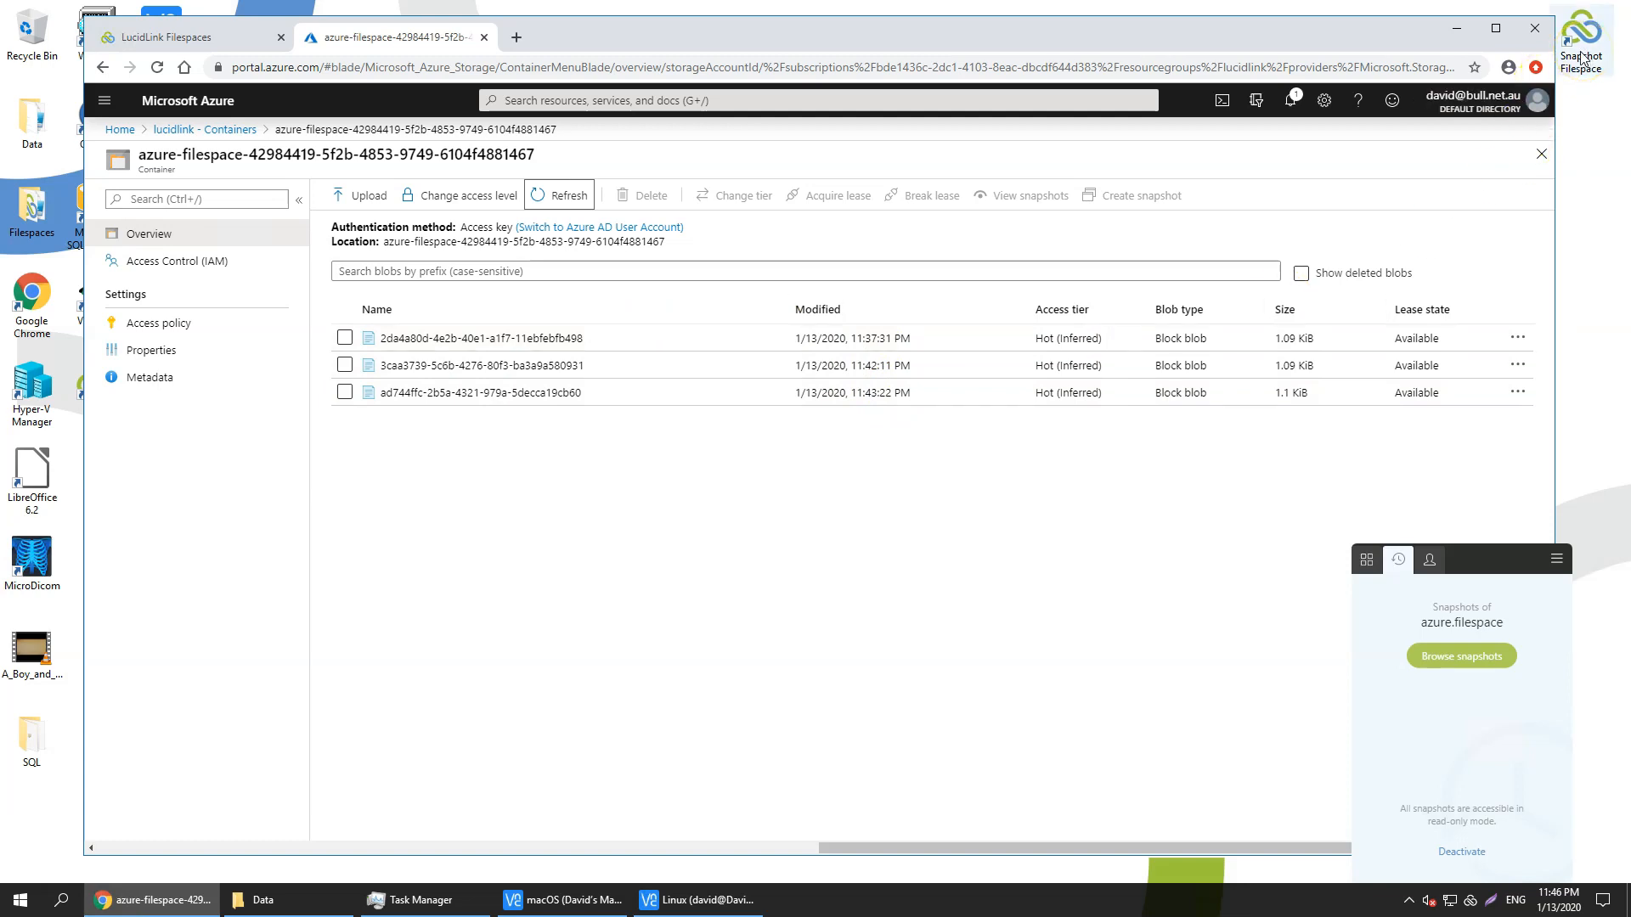
Step: In File Explorer, open the Data folder of the live azure filespace
click(314, 899)
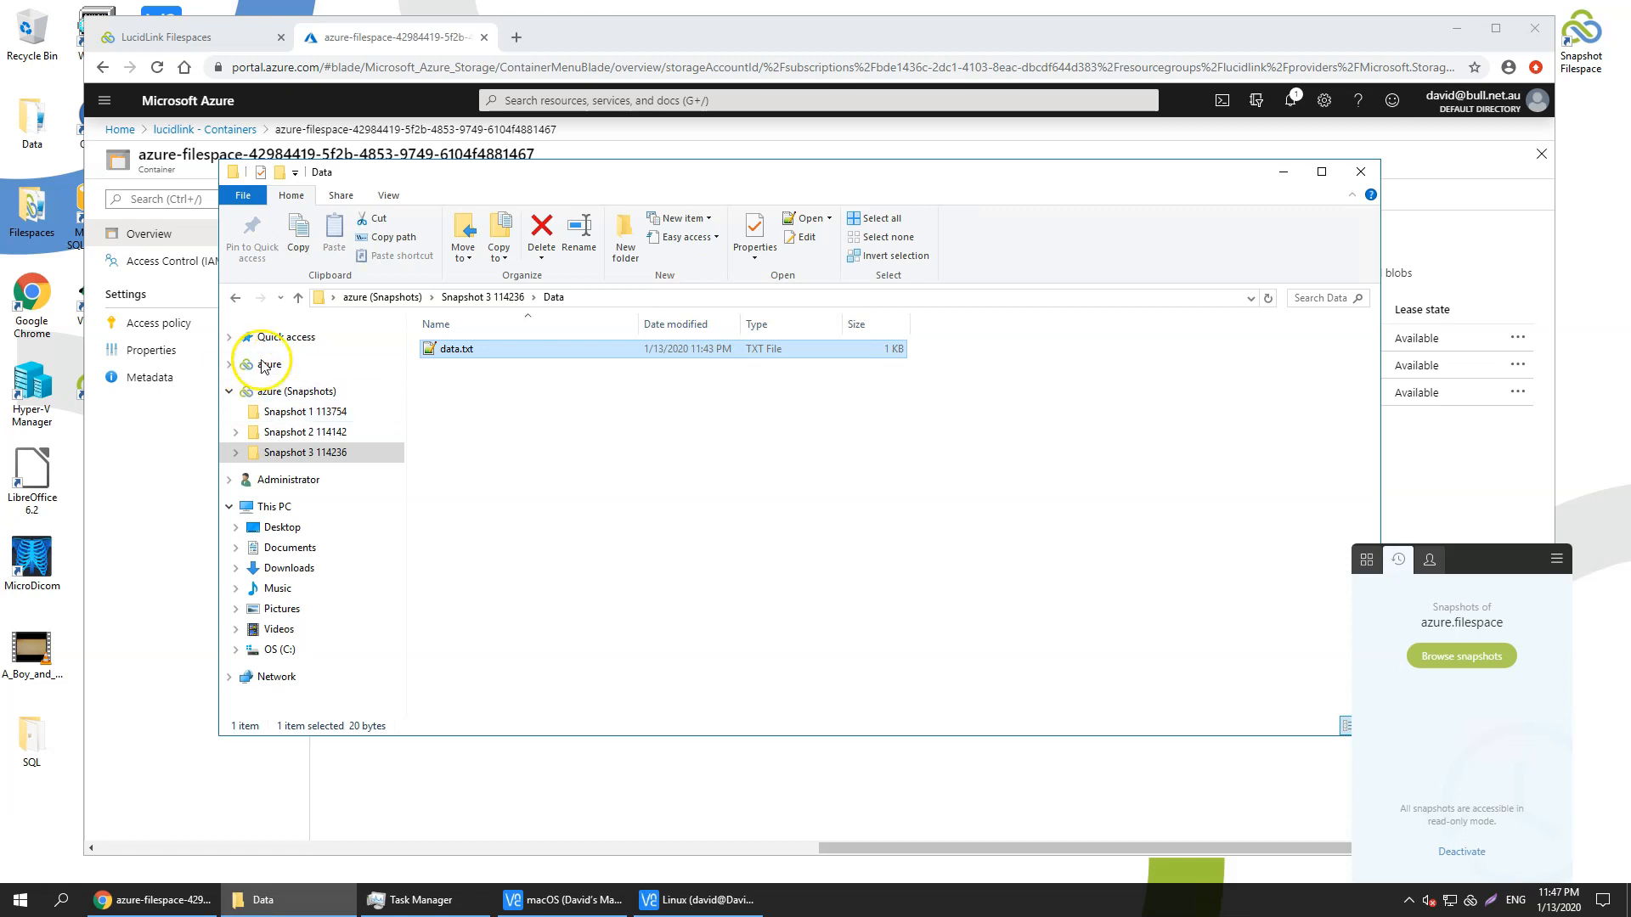
click(265, 365)
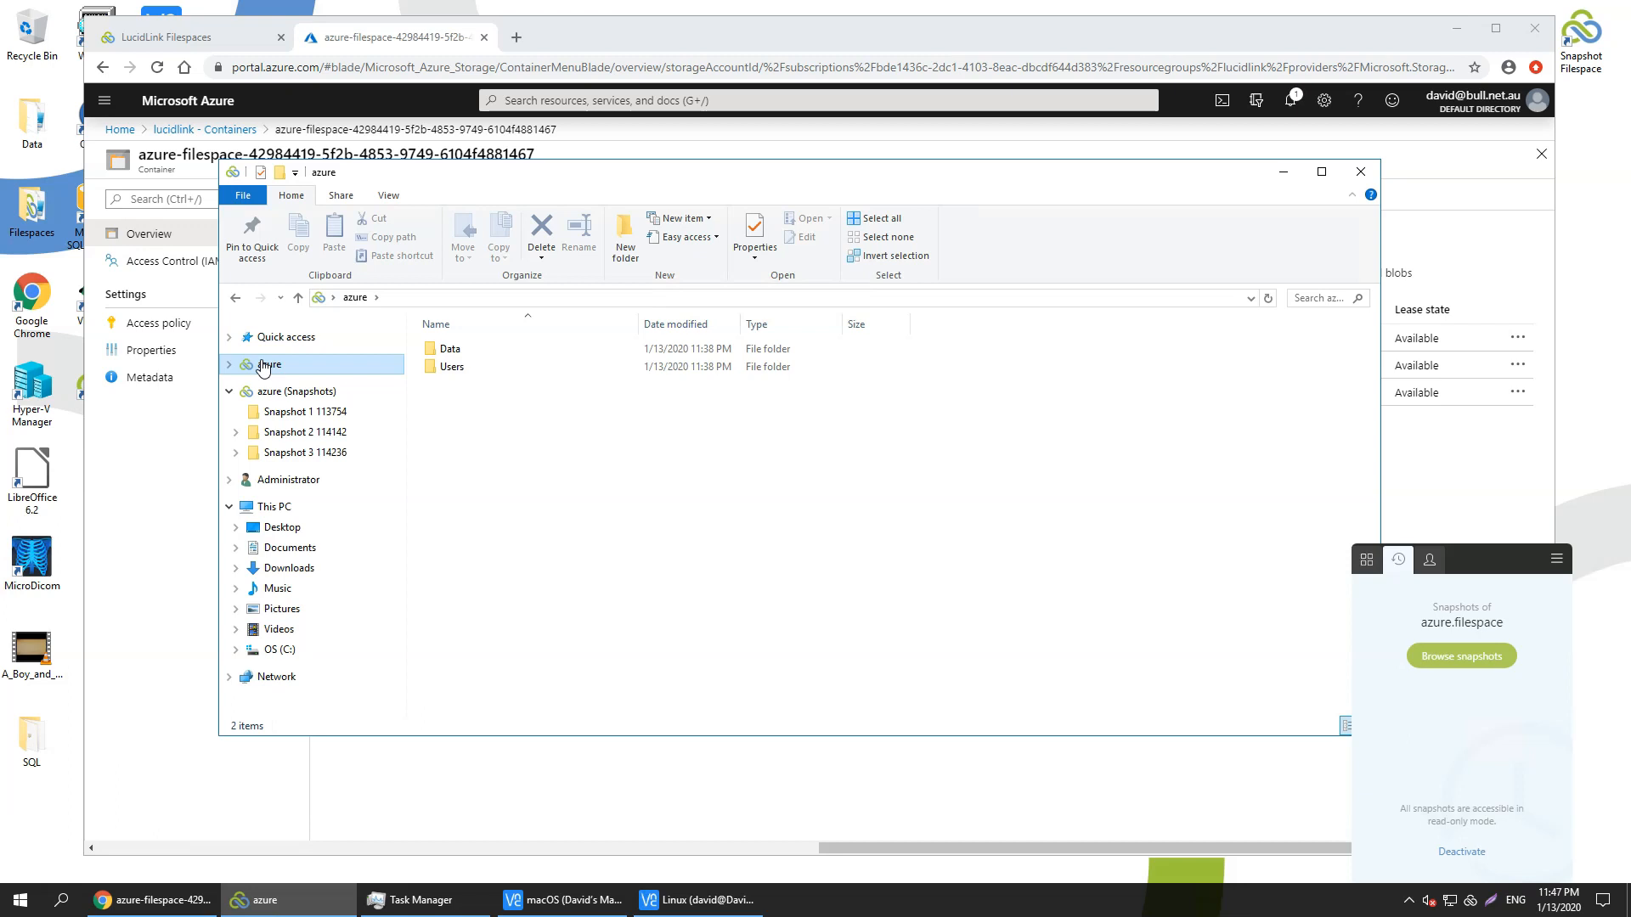
double_click(457, 355)
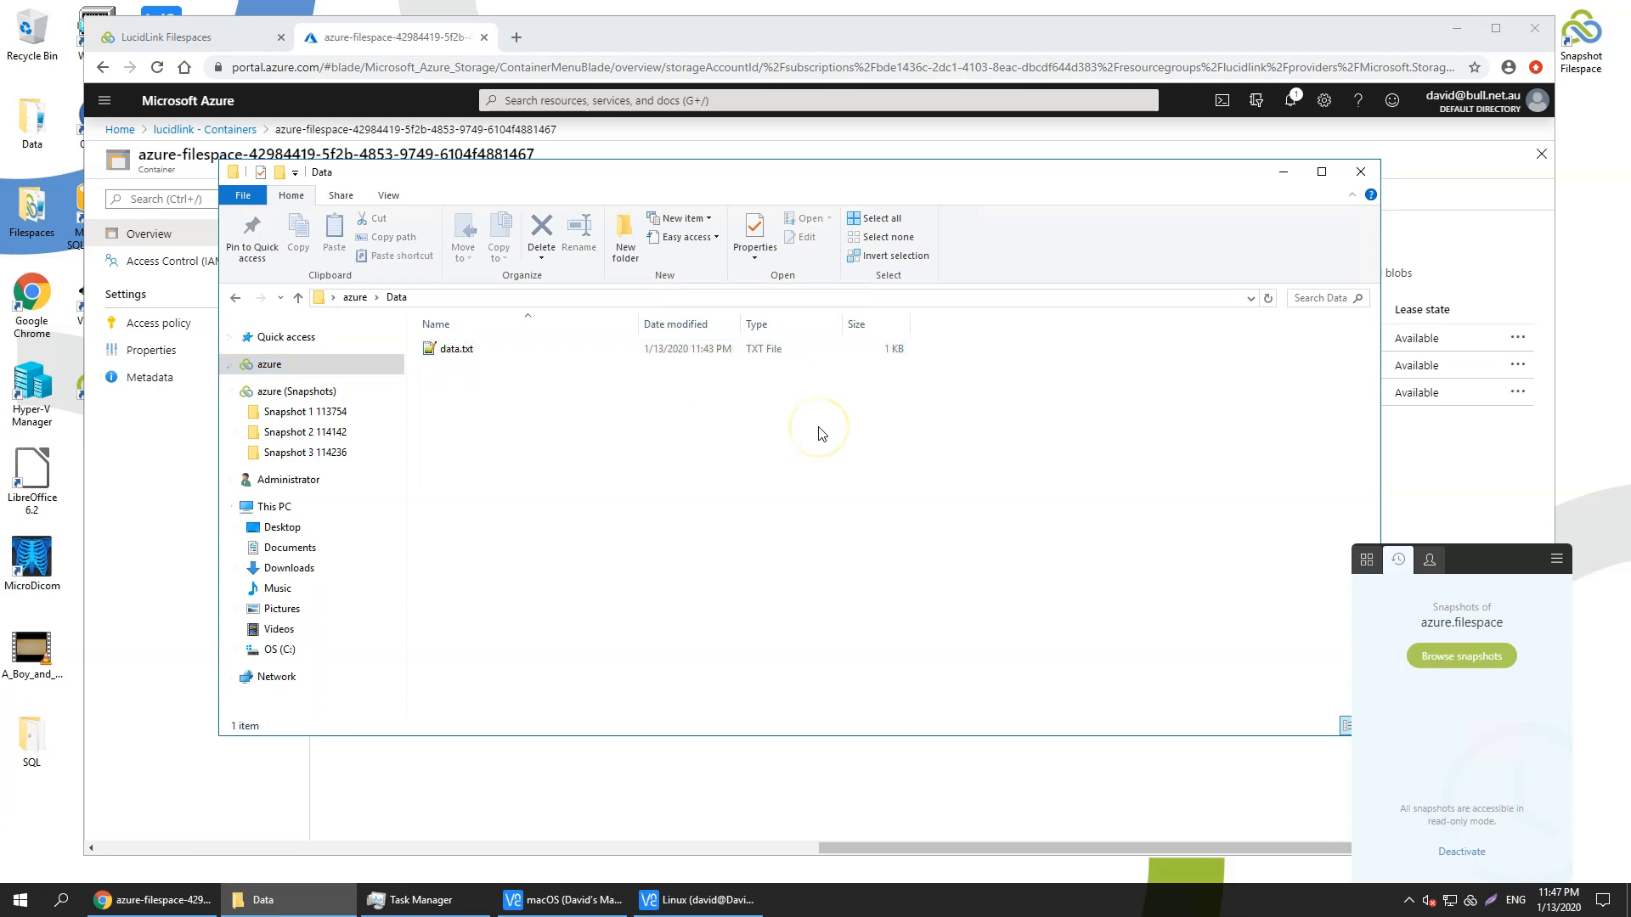
Step: Show Task Manager as a compact performance summary, set the Lucid client to Always on top, and highlight its Remaining upload status
click(459, 900)
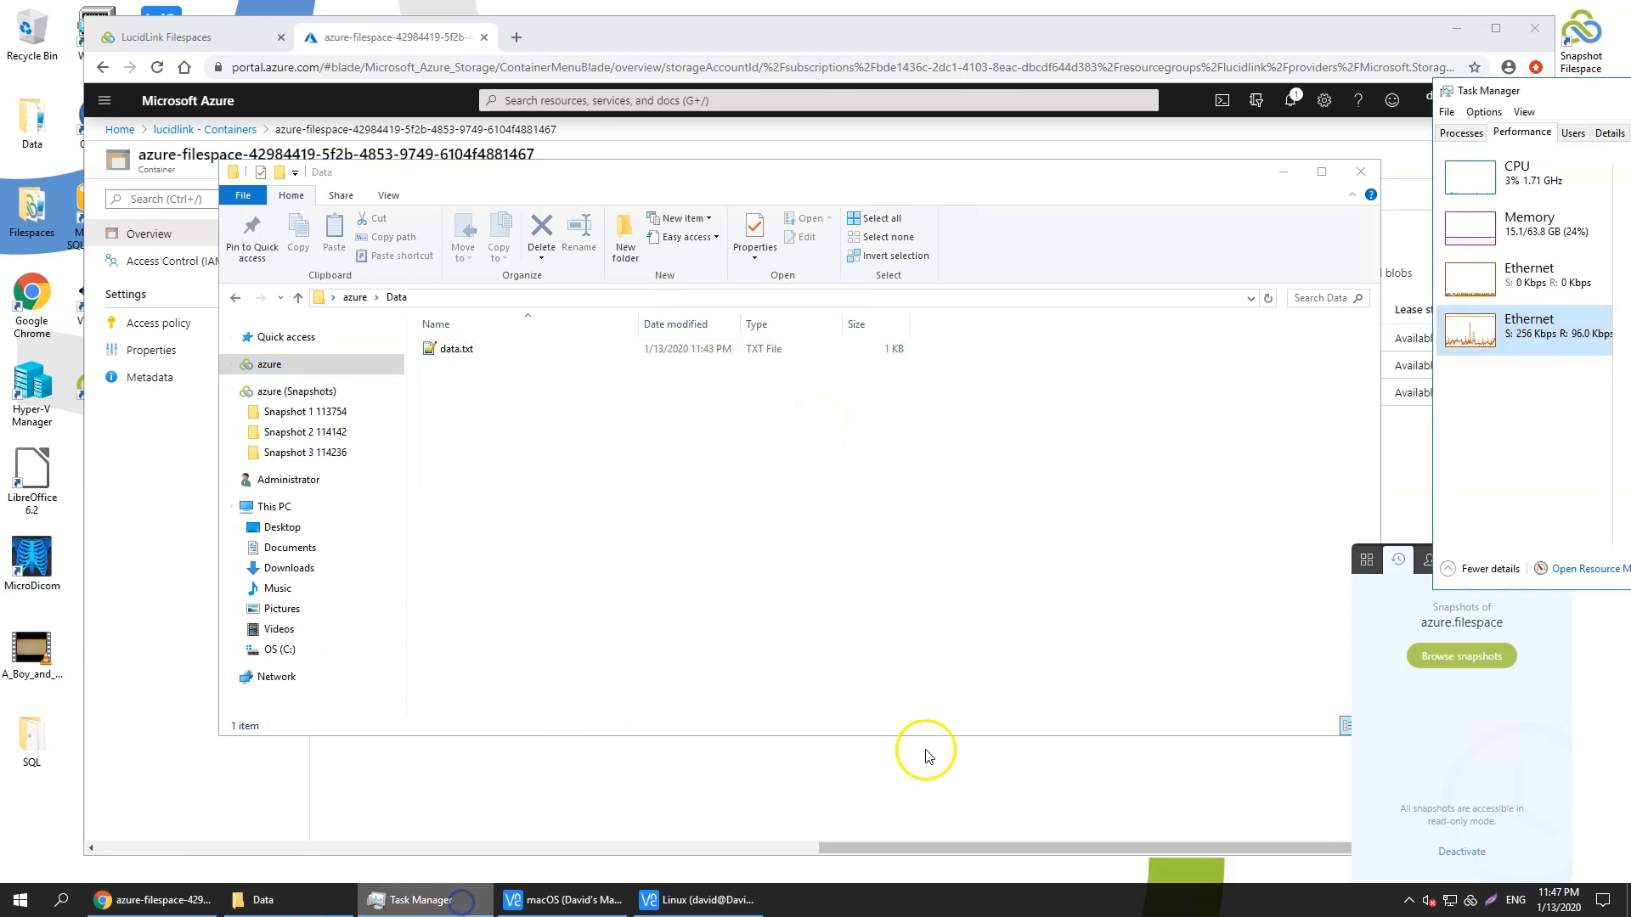
double_click(1544, 432)
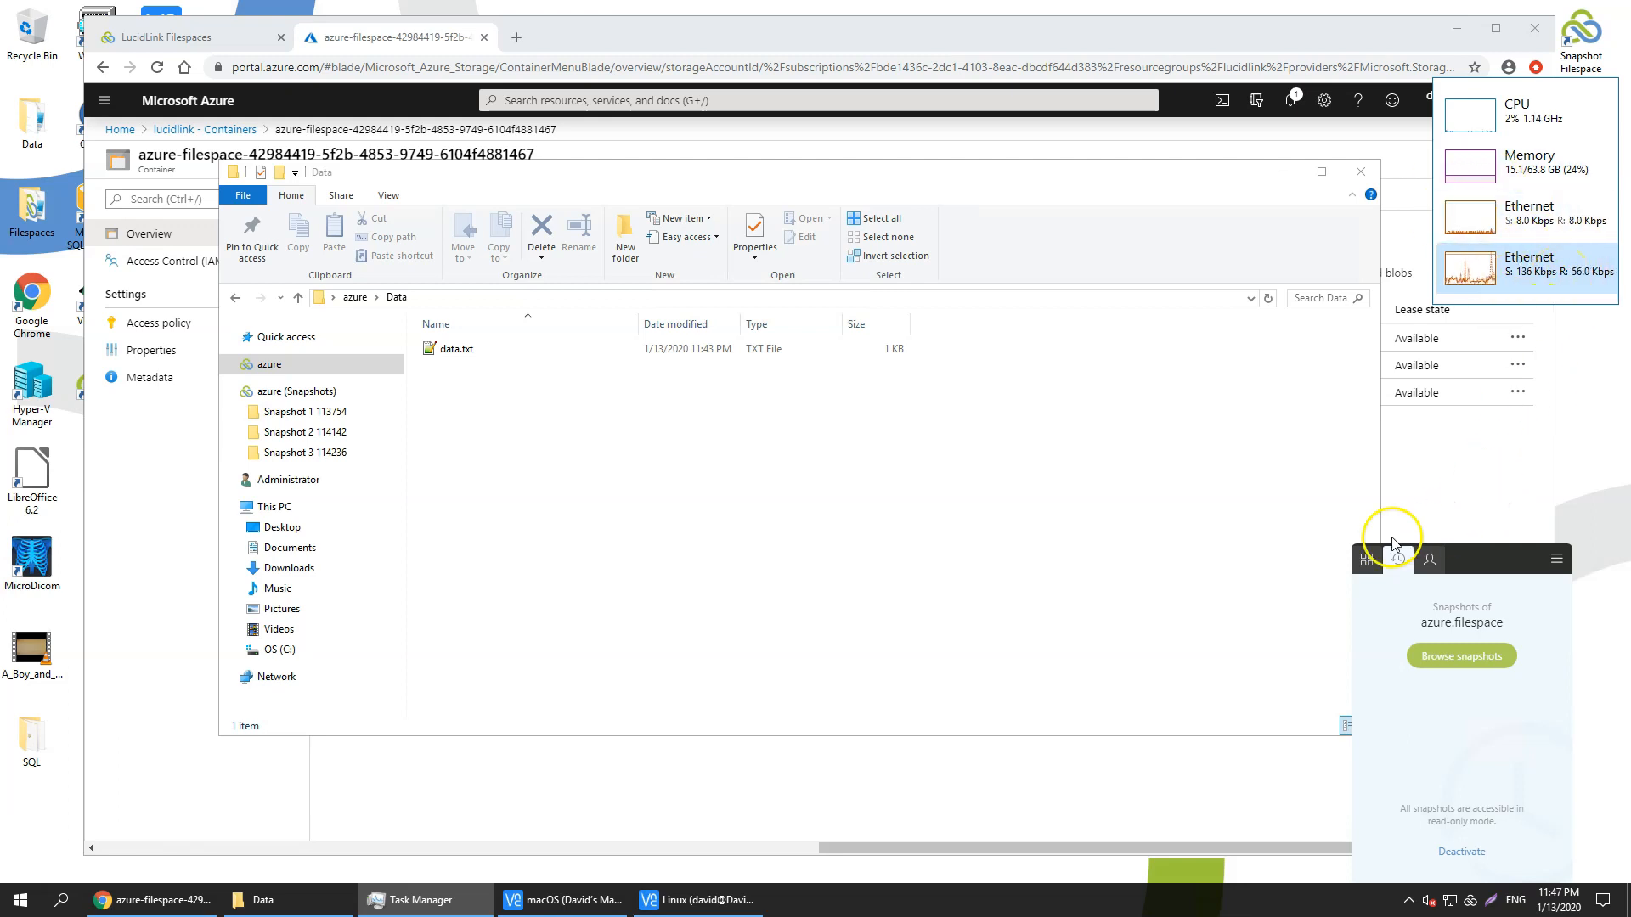
click(1364, 565)
click(1555, 559)
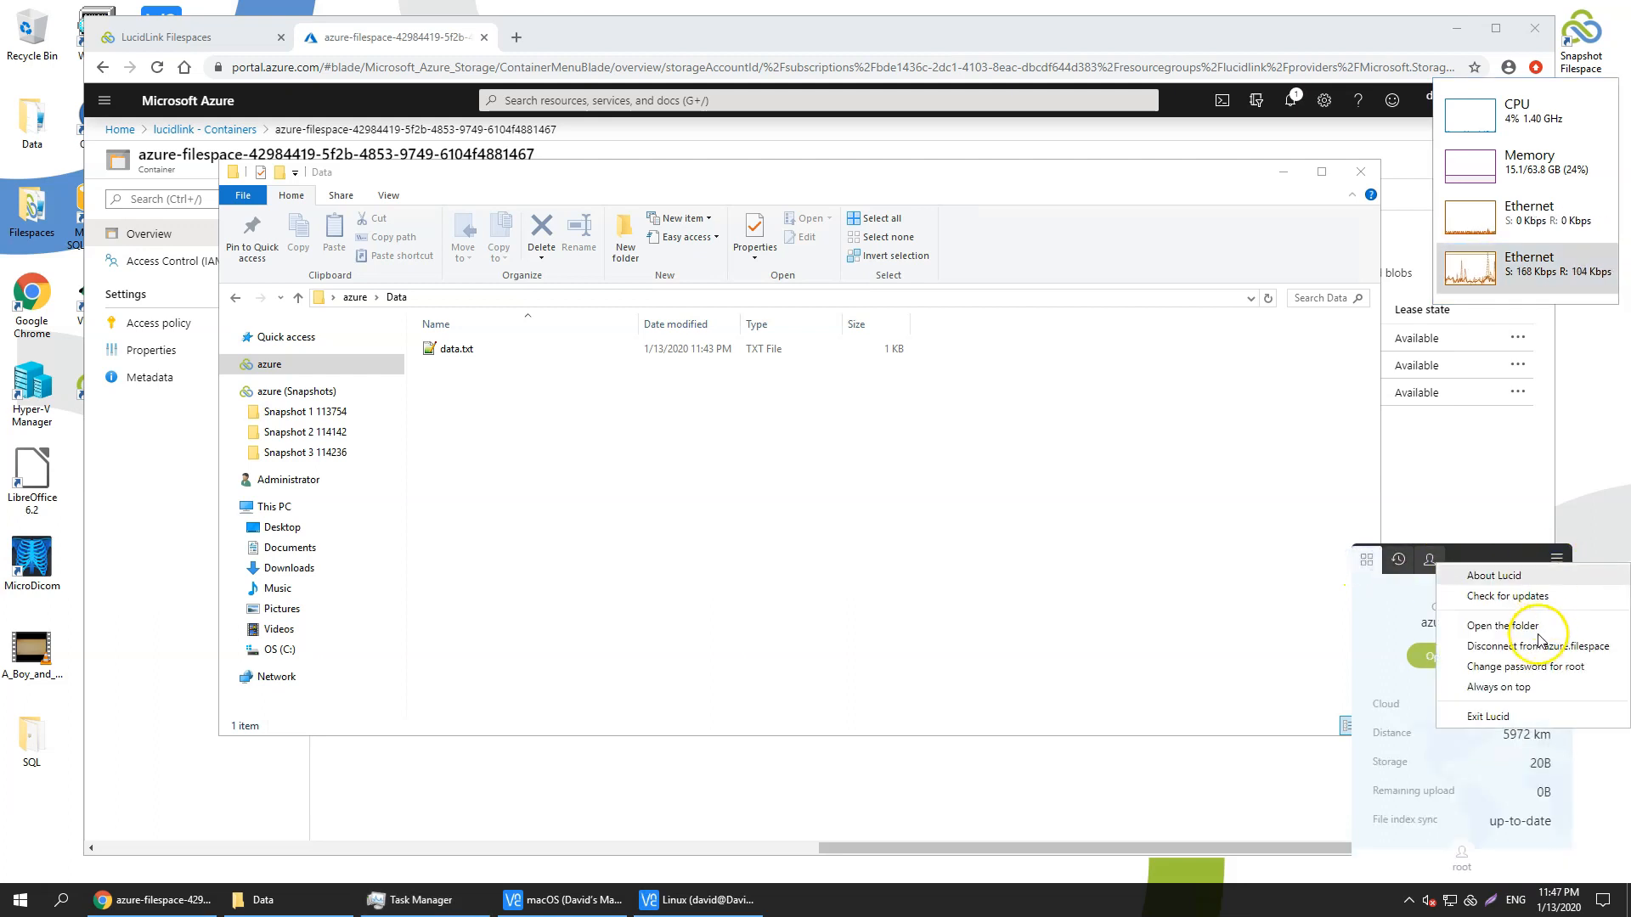
click(1518, 688)
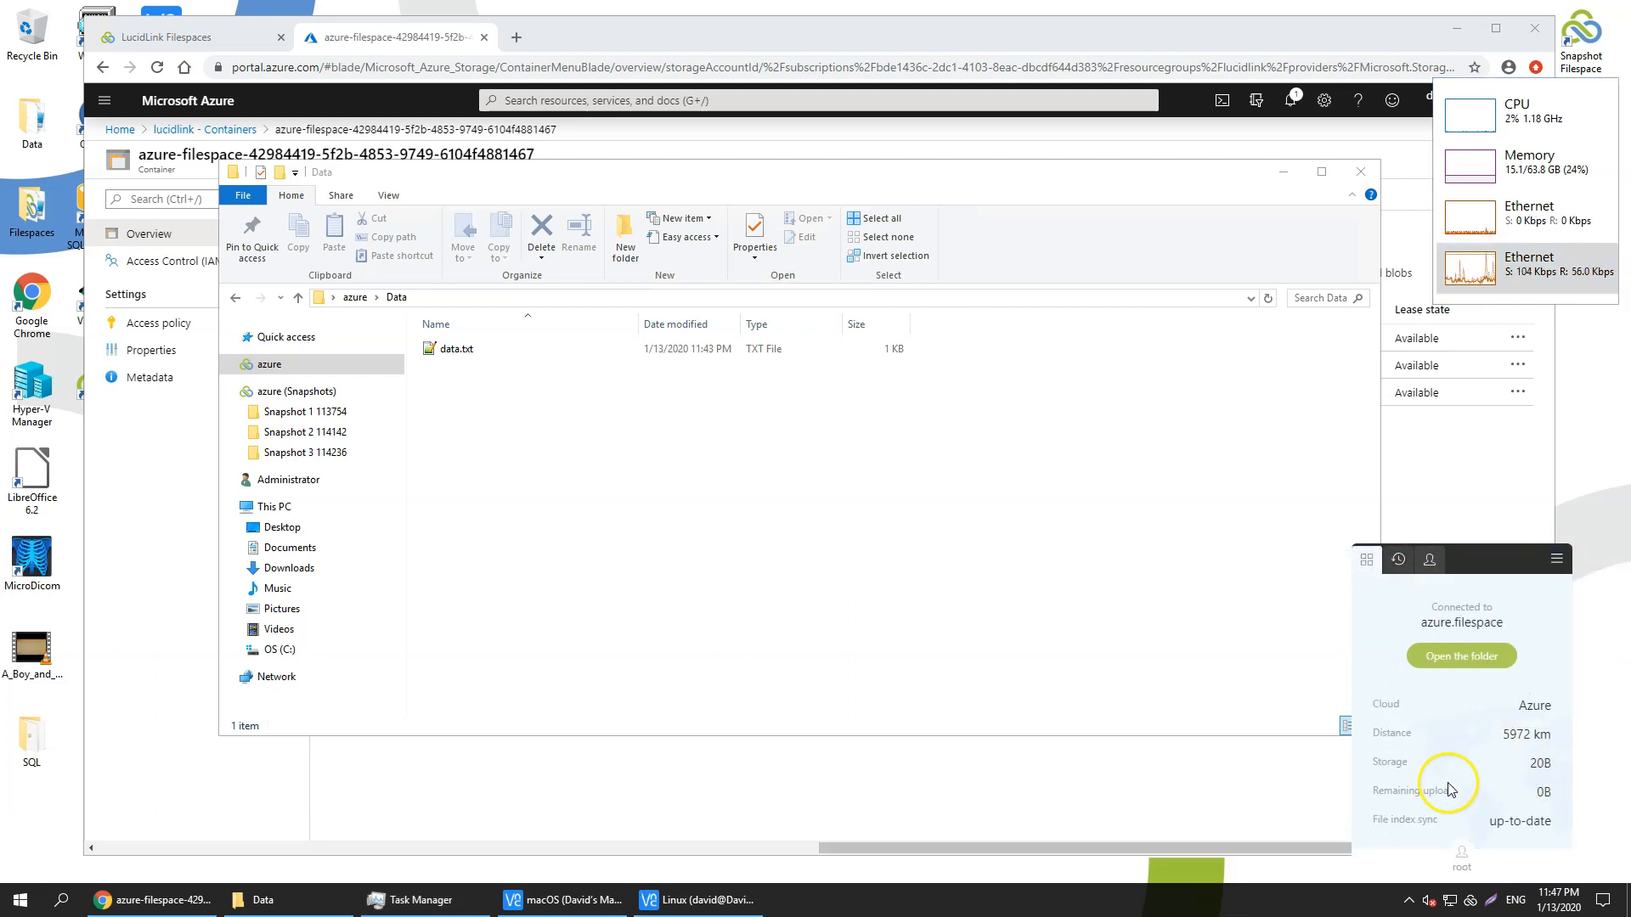
drag(1377, 792, 1477, 791)
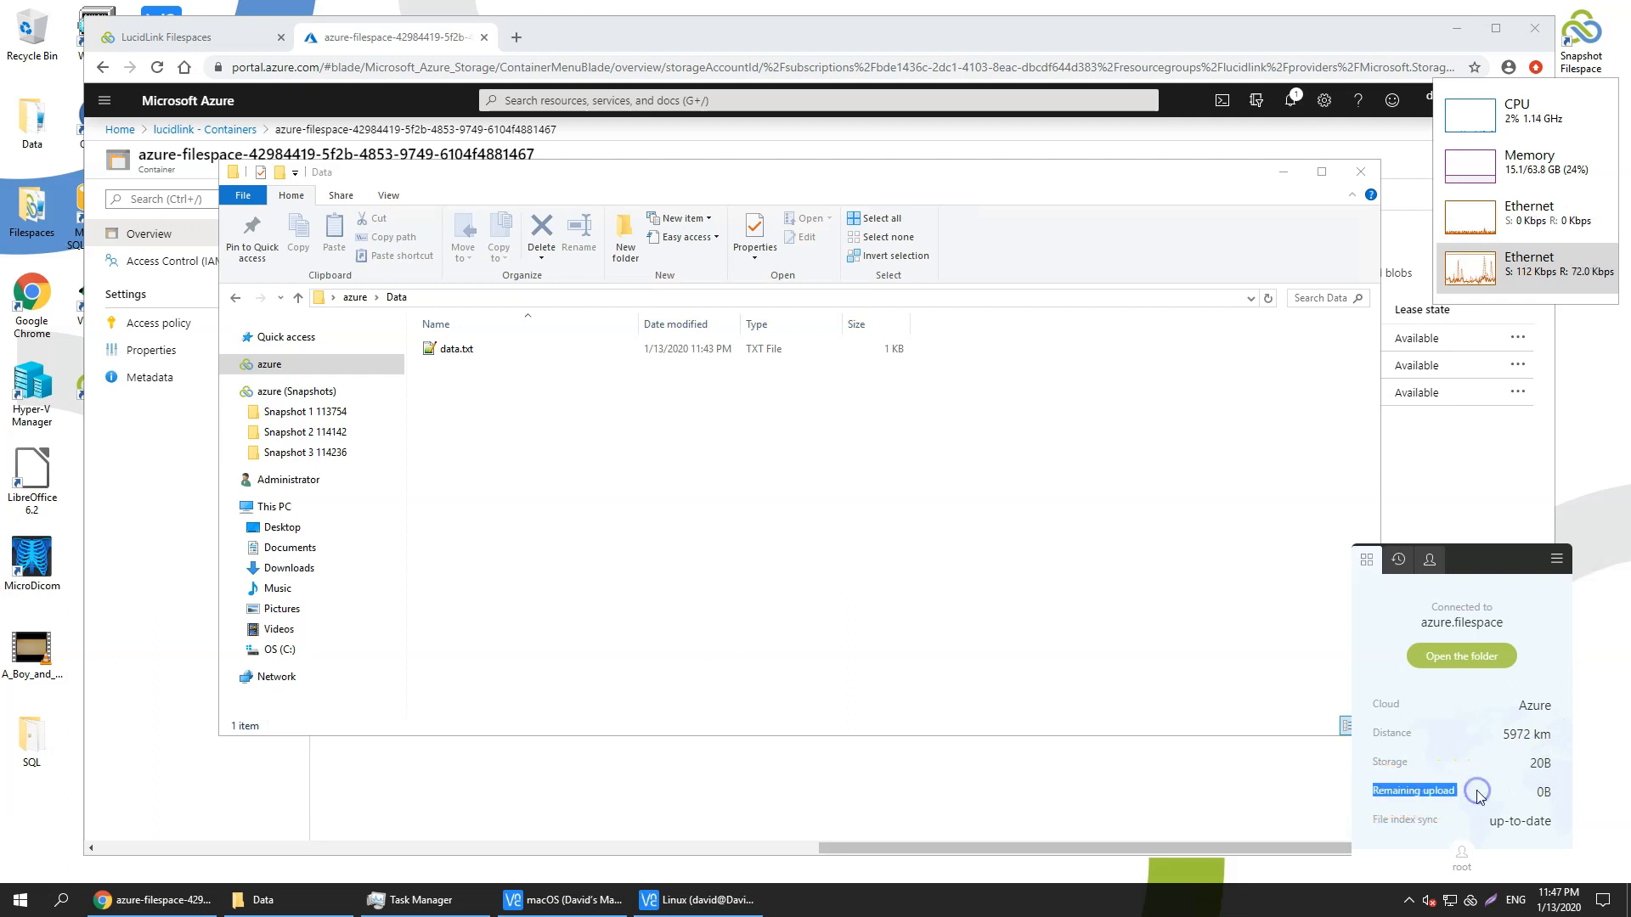
Step: Check the size of A_Boy_and_His_Dog_big.avi on the desktop in its file properties
right_click(26, 665)
click(78, 647)
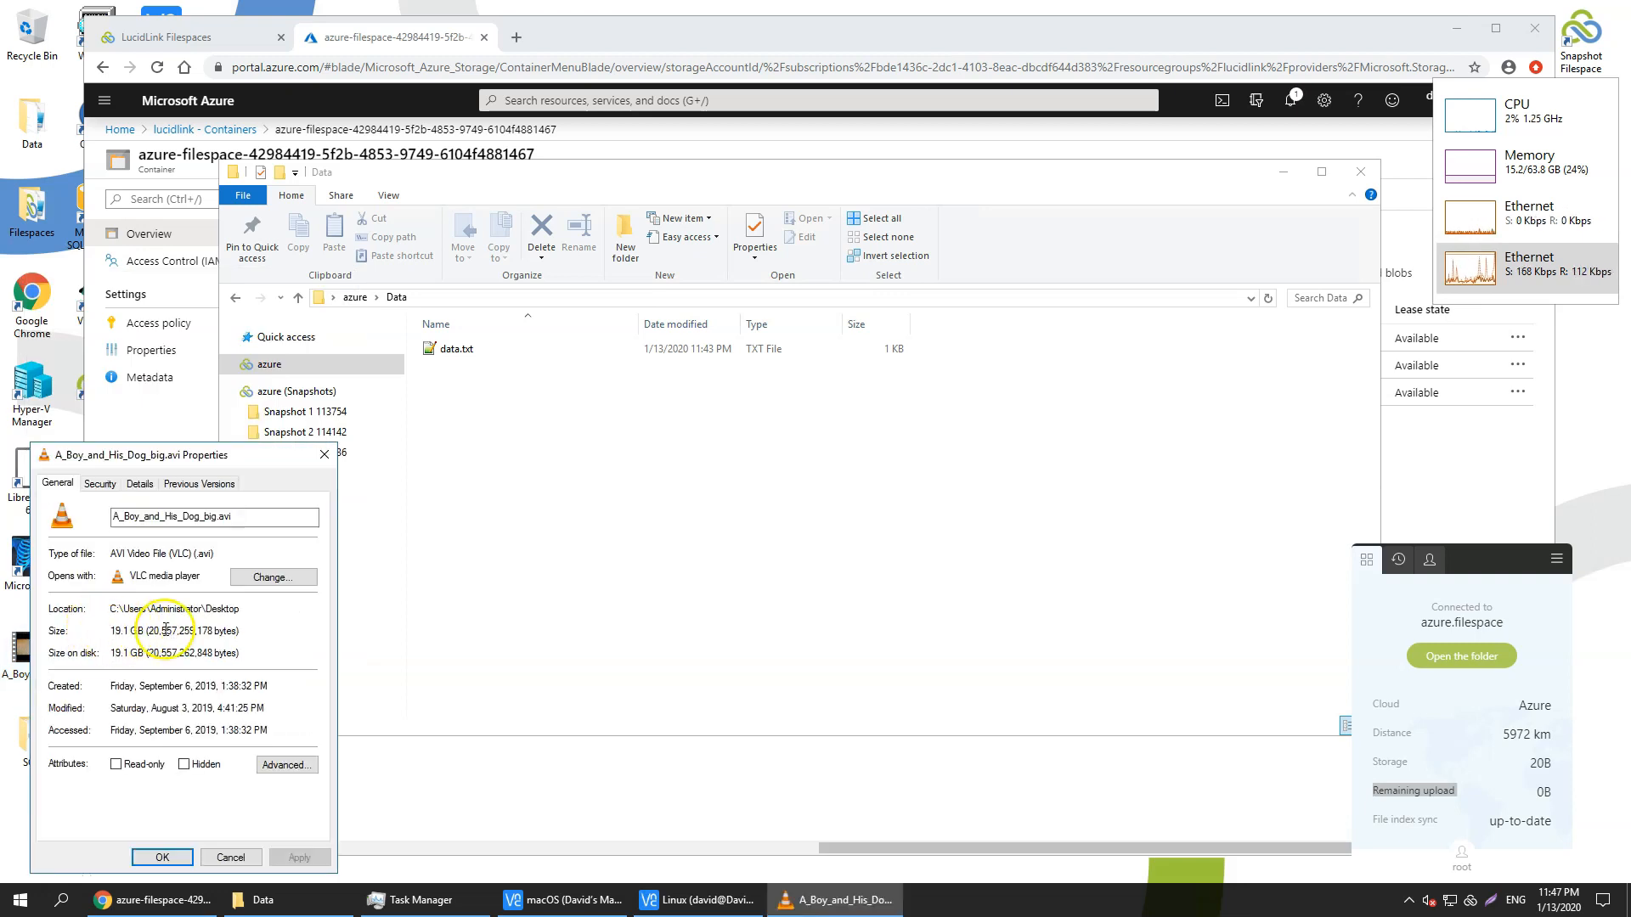
click(230, 857)
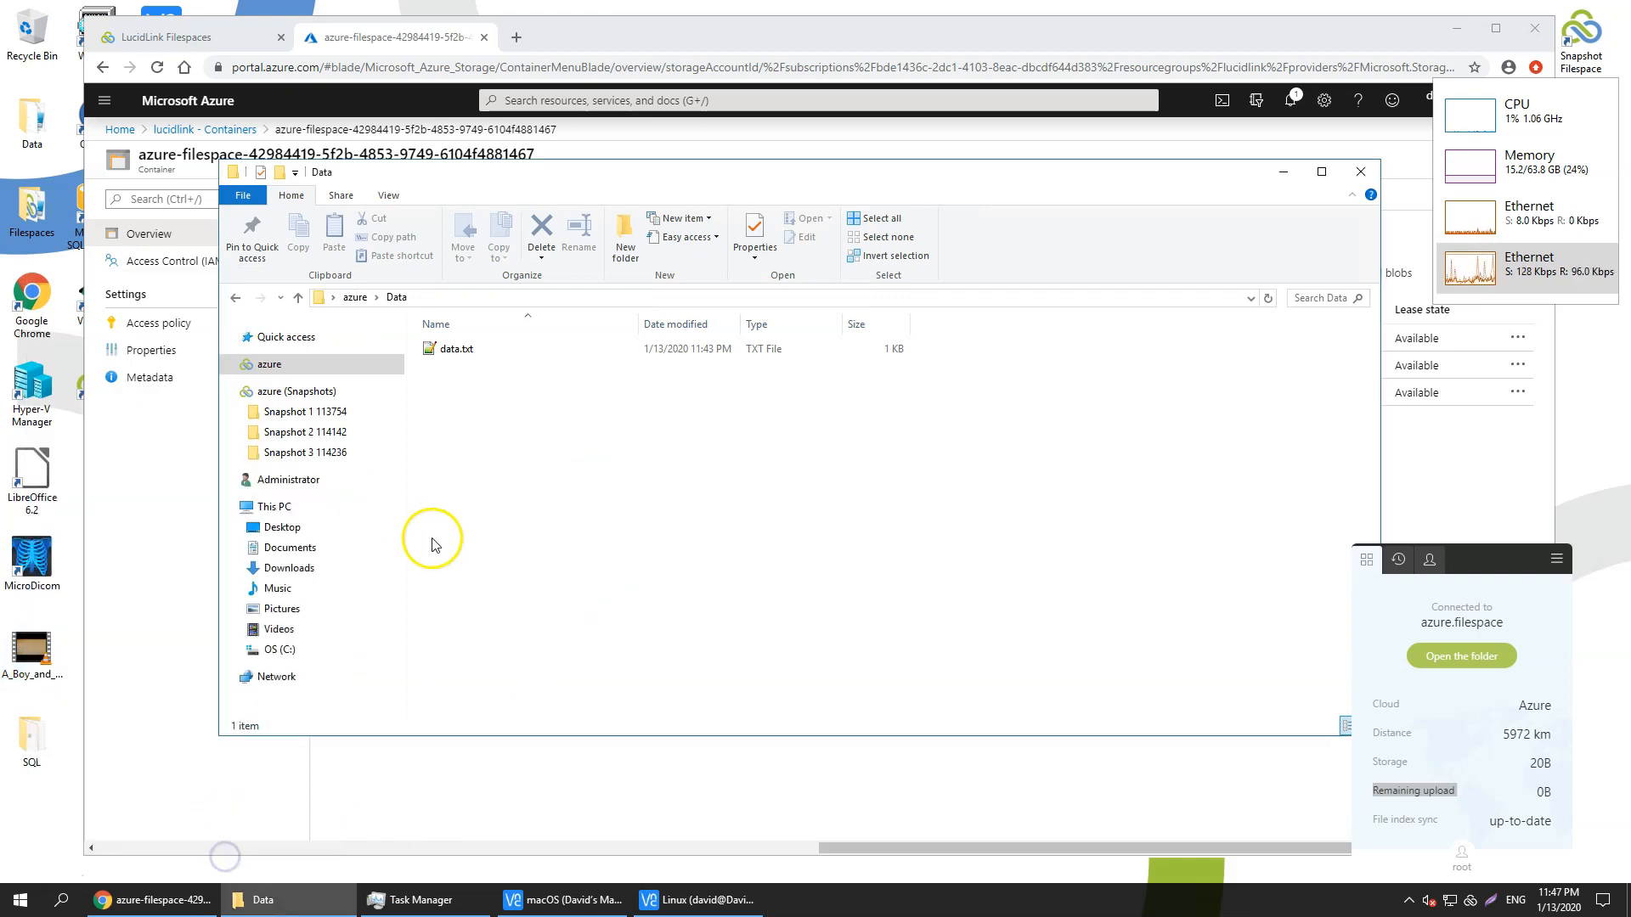
Step: Copy A_Boy_and_His_Dog_big.avi from the desktop into the azure Data folder, moving the copy progress window clear of the file list
right_click(21, 661)
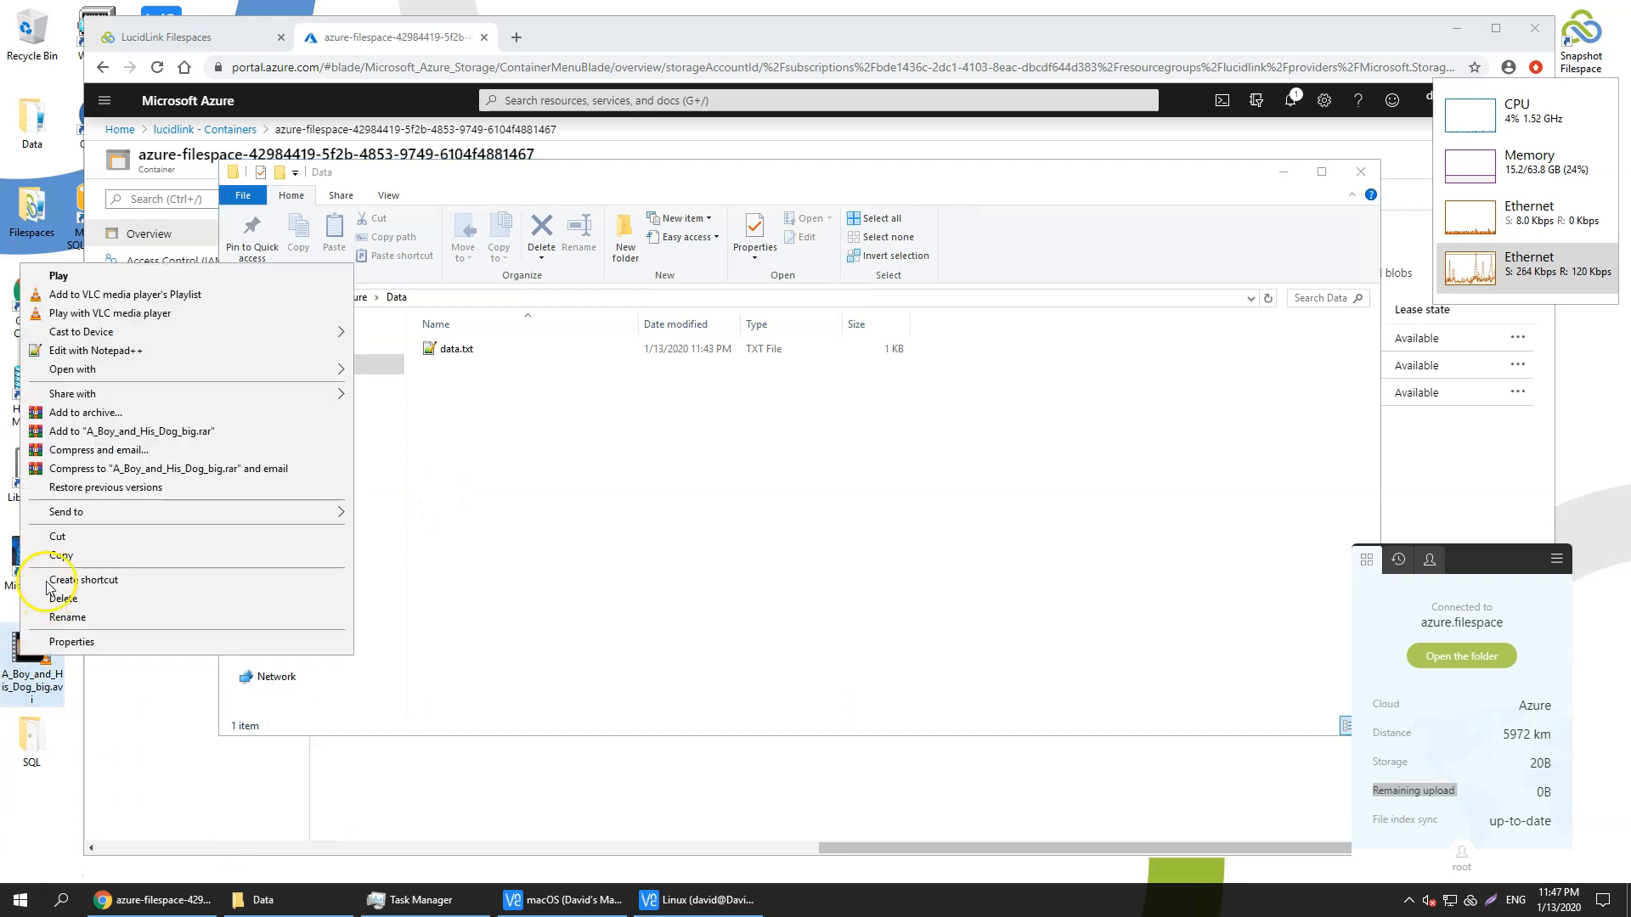
click(60, 554)
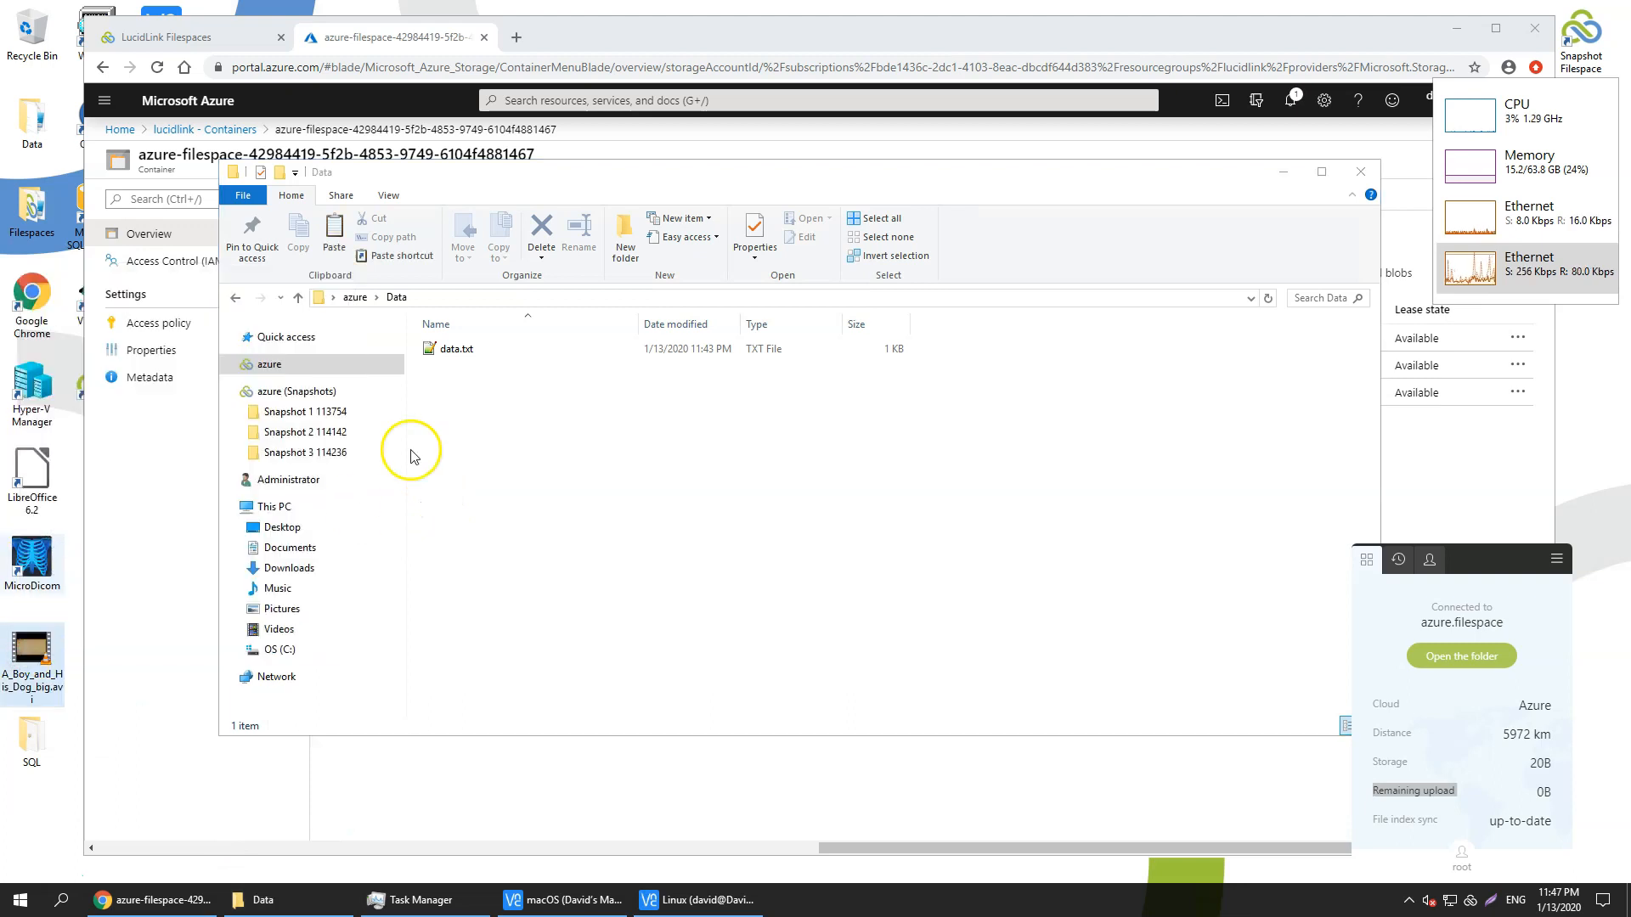
right_click(456, 422)
click(497, 537)
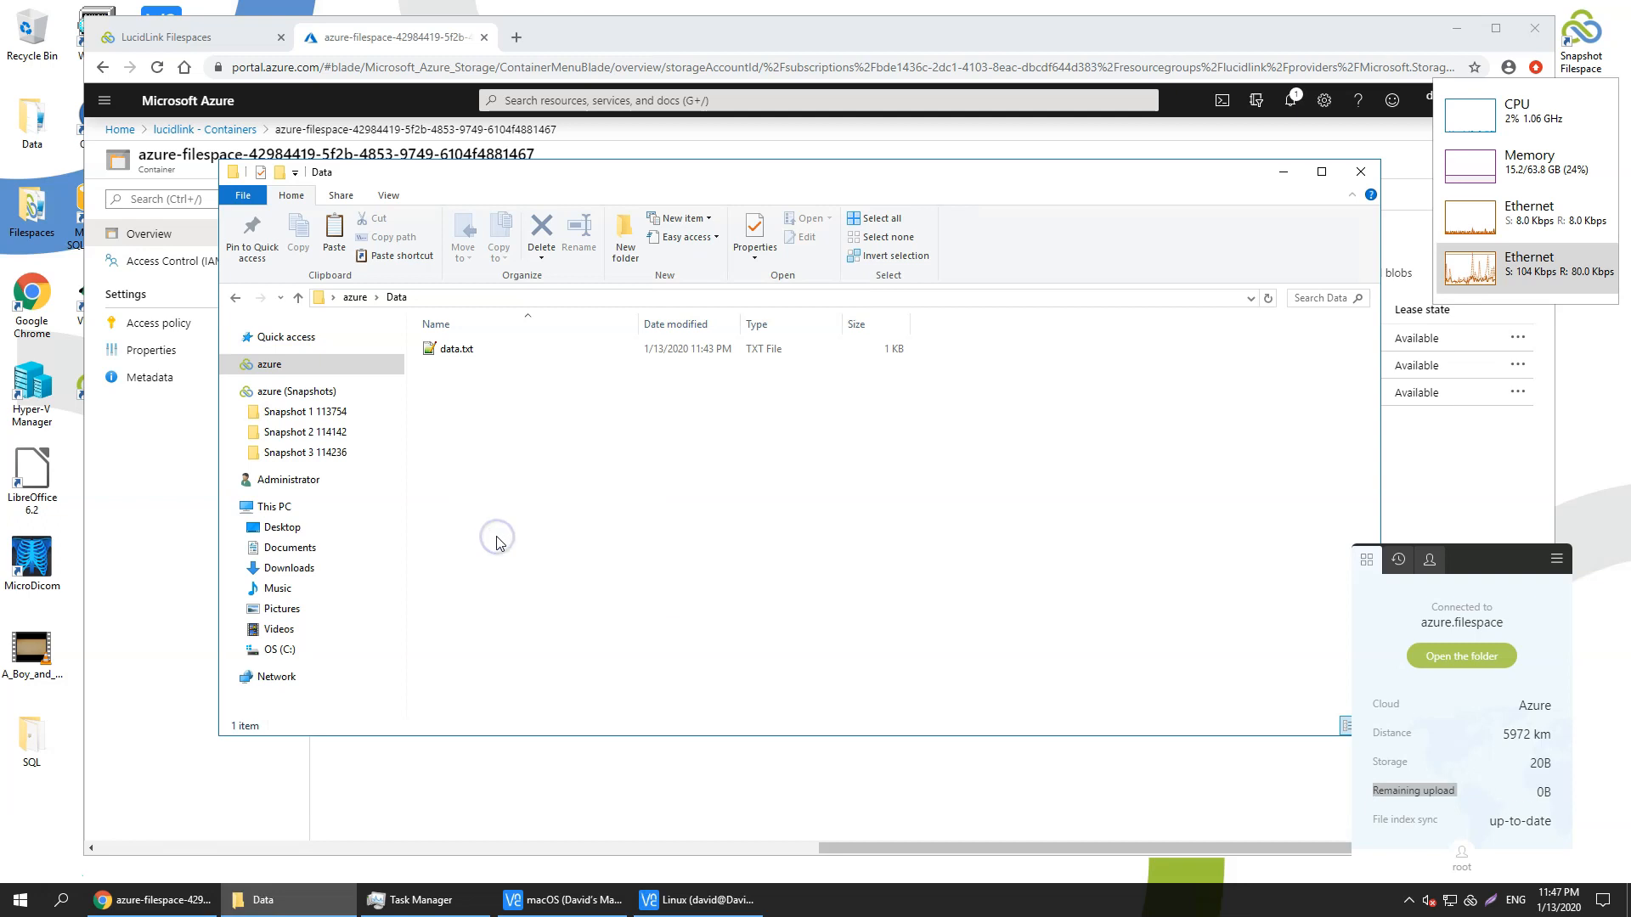
drag(721, 222, 250, 242)
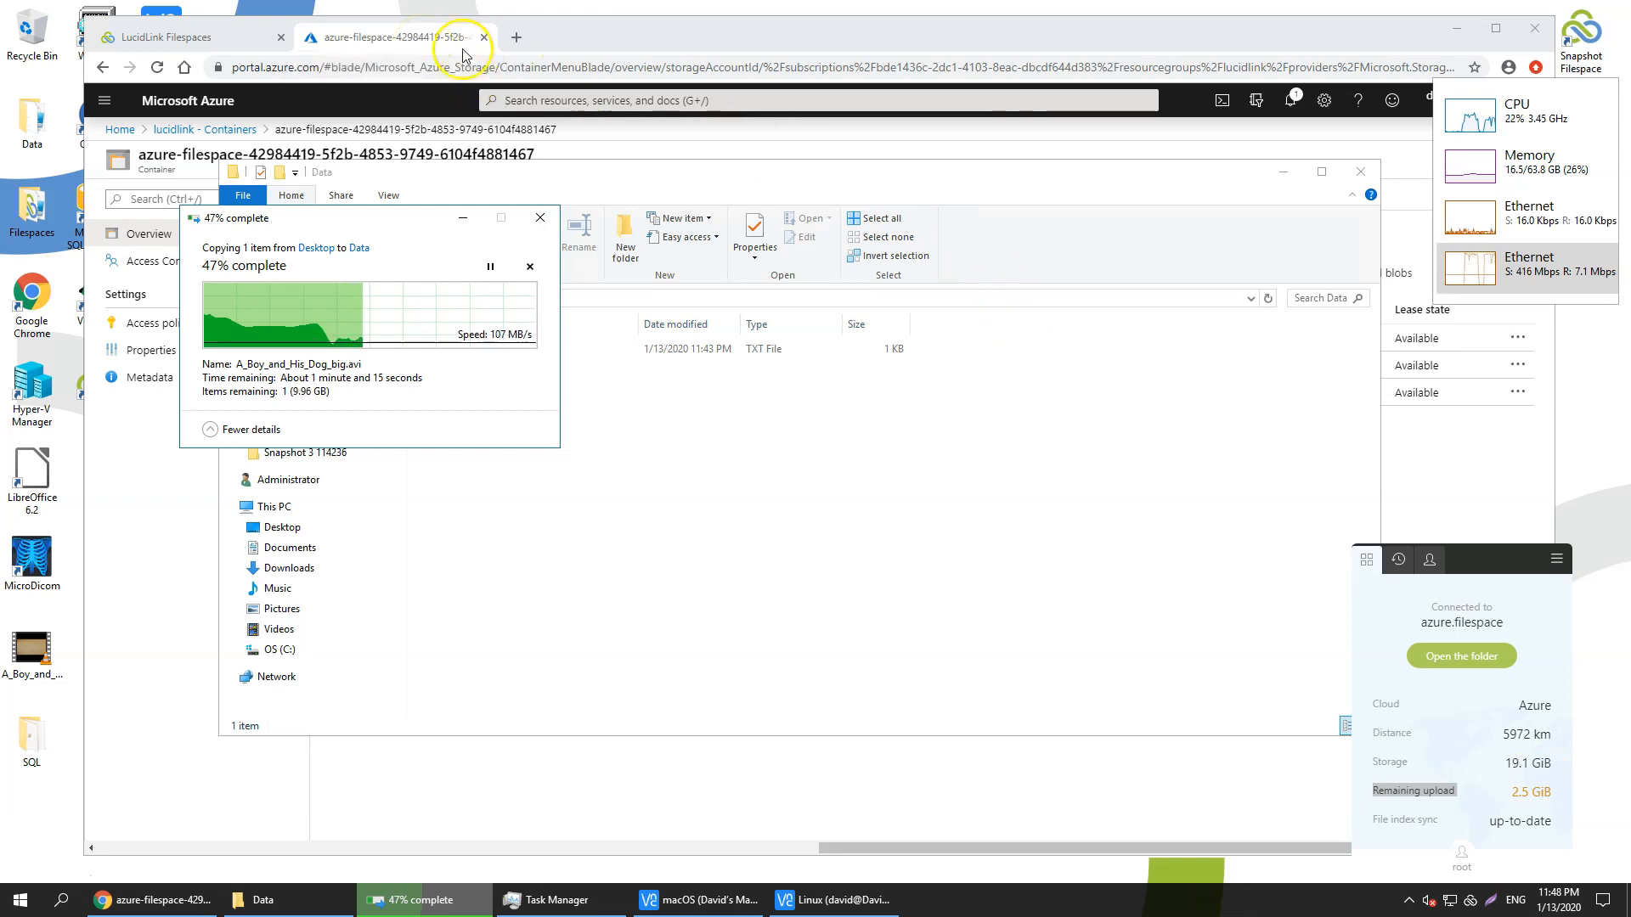
Step: Refresh the filespace container in the Azure portal, review the listed blobs, and bring the file copy progress back into view
click(434, 40)
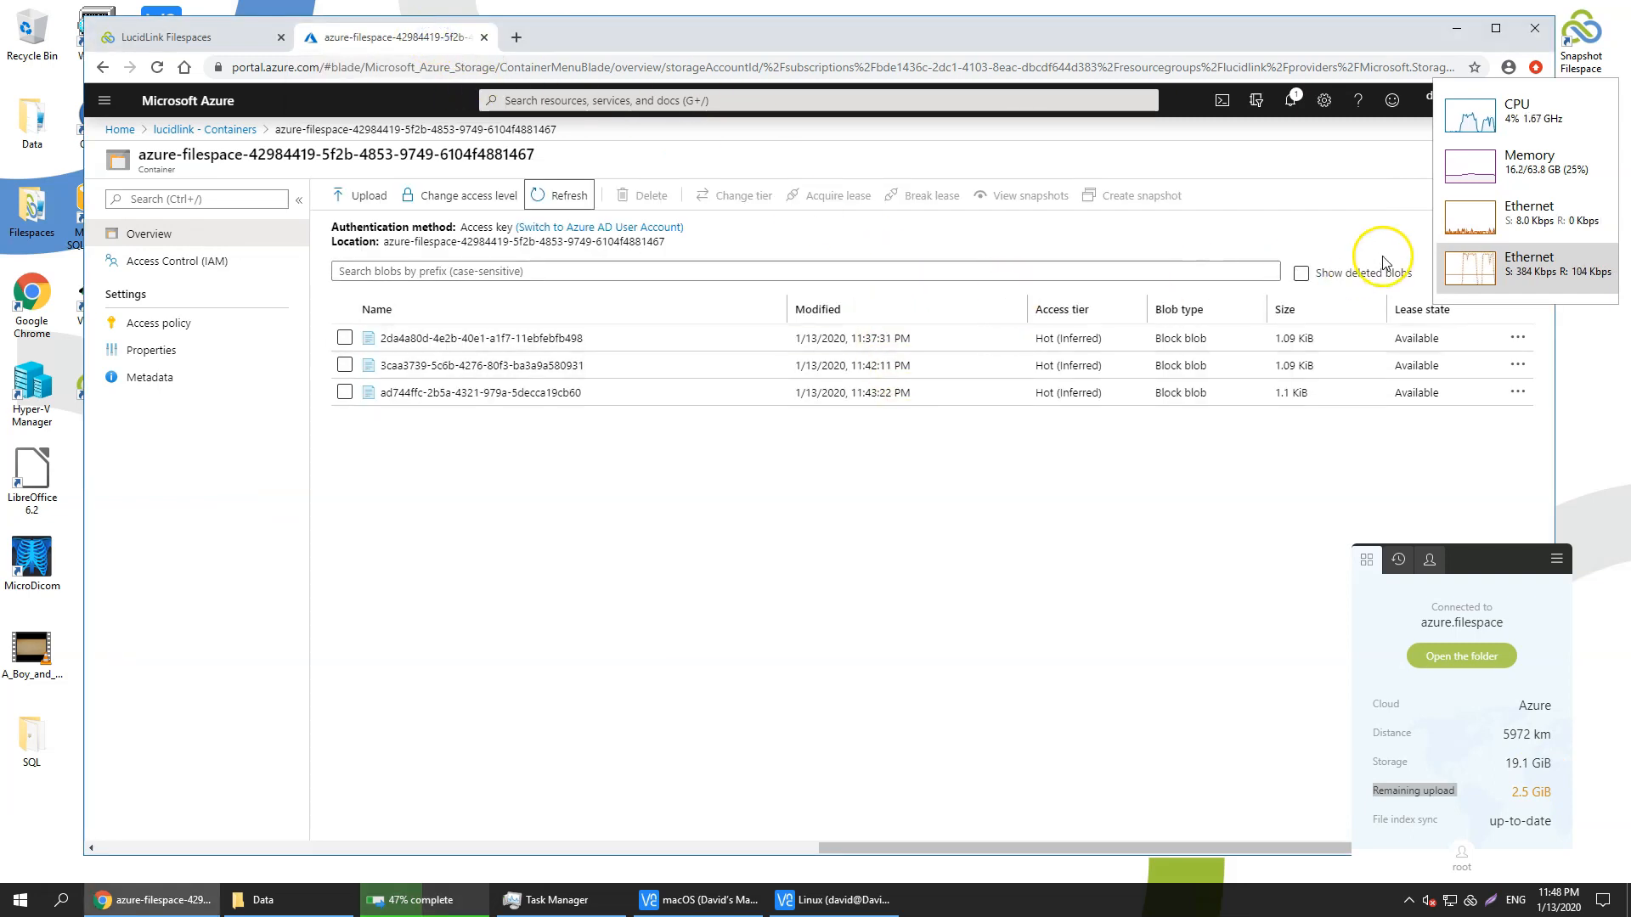
click(563, 195)
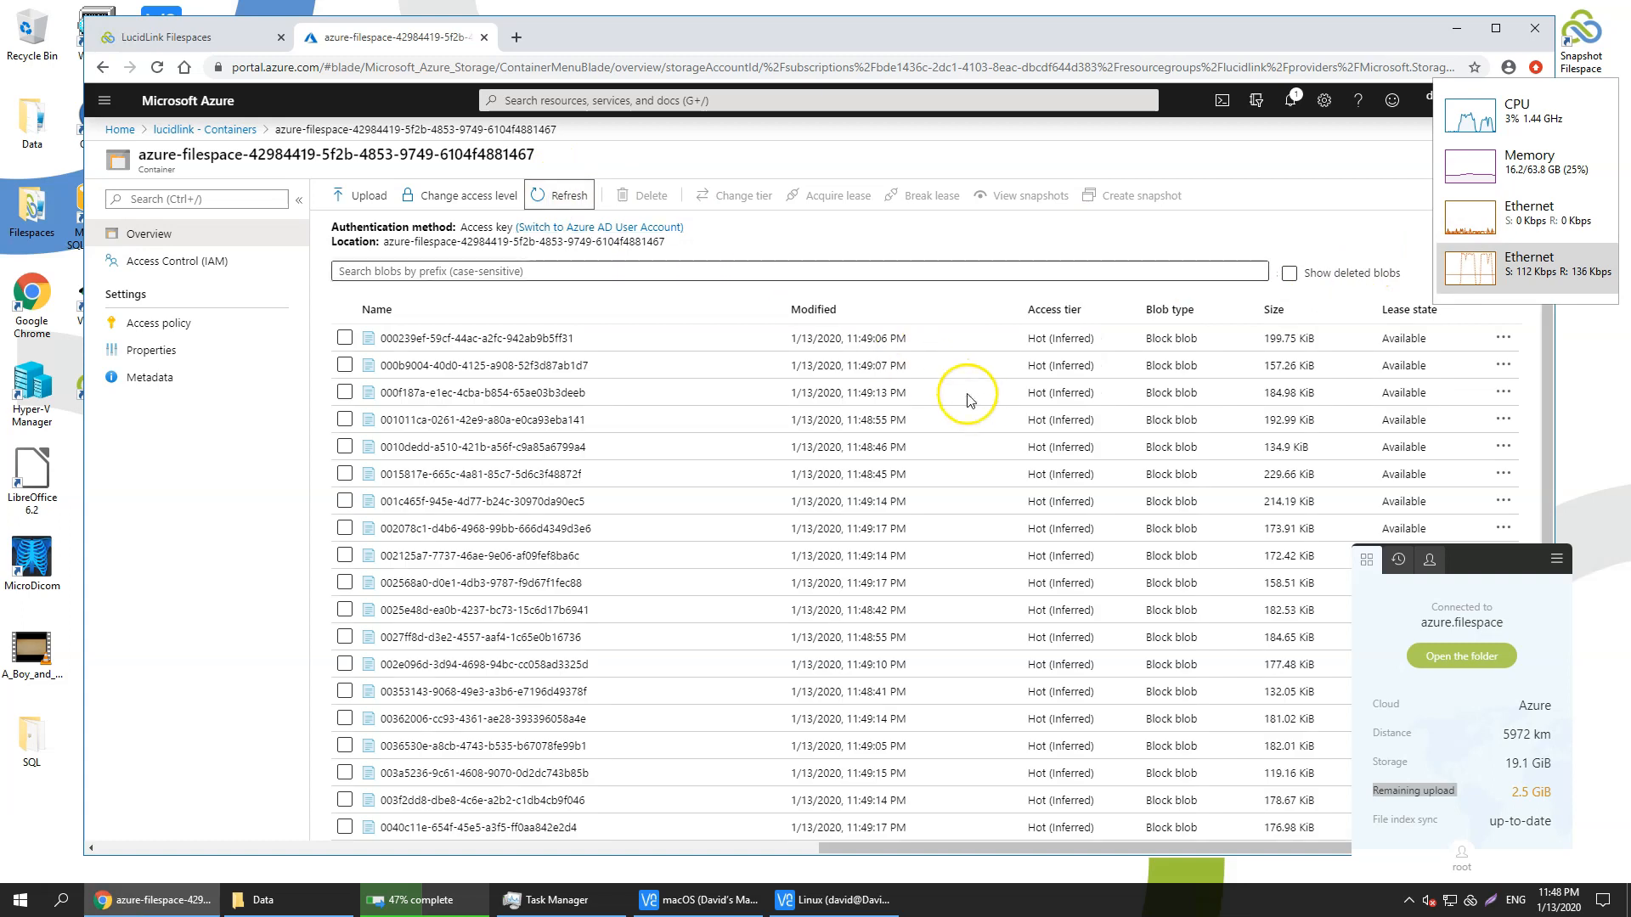
scroll(1281, 471, down, 1)
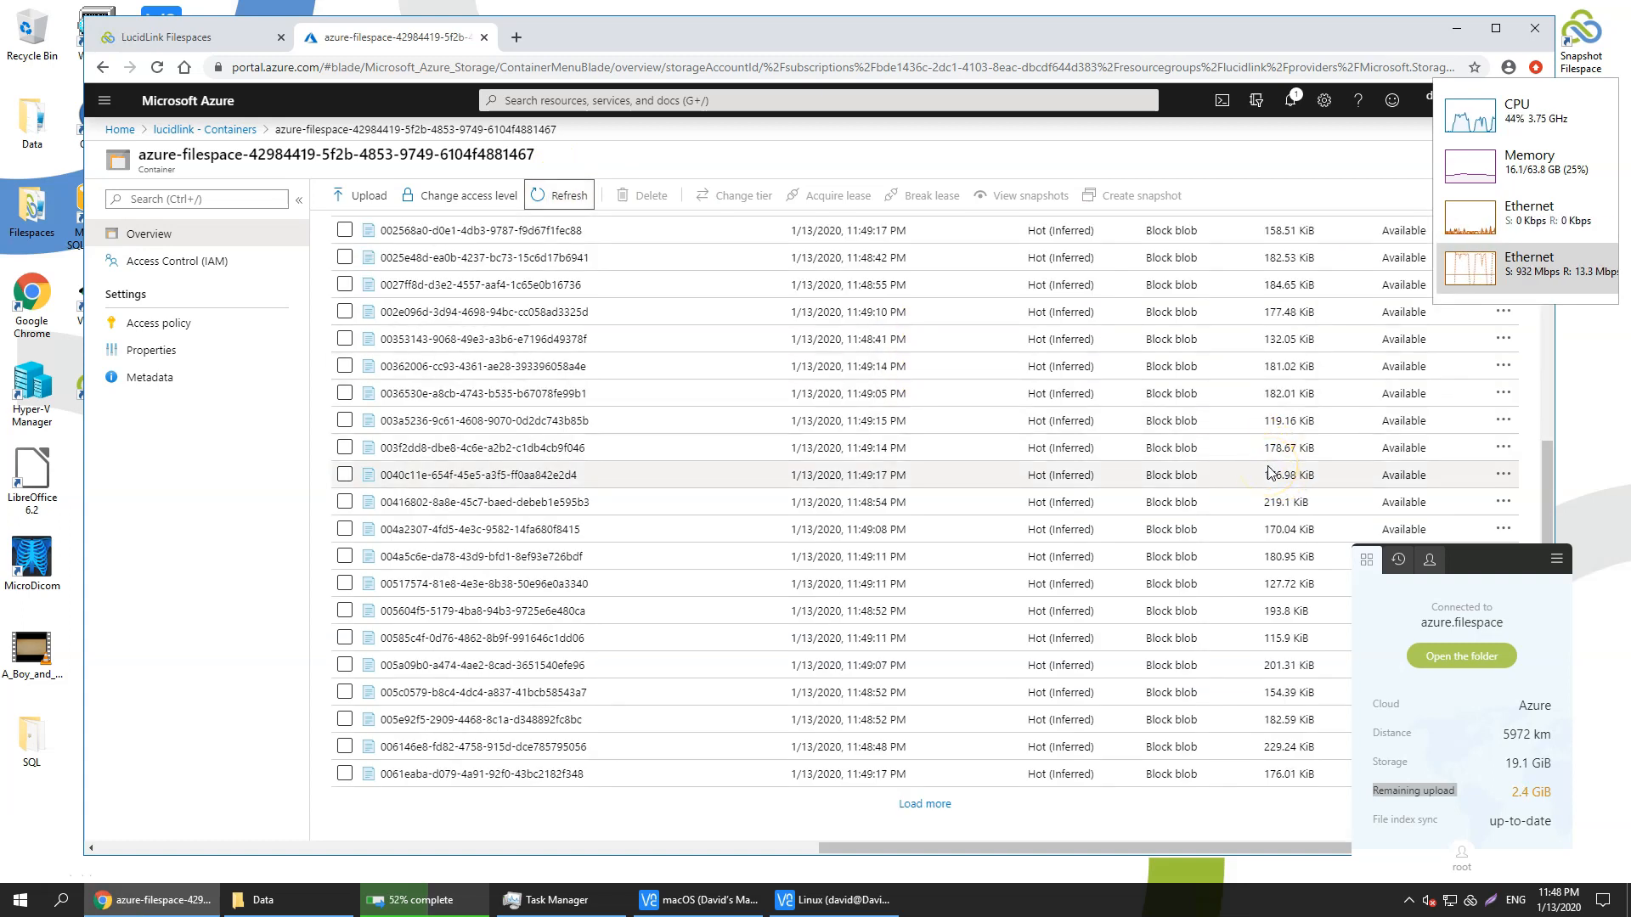
click(401, 899)
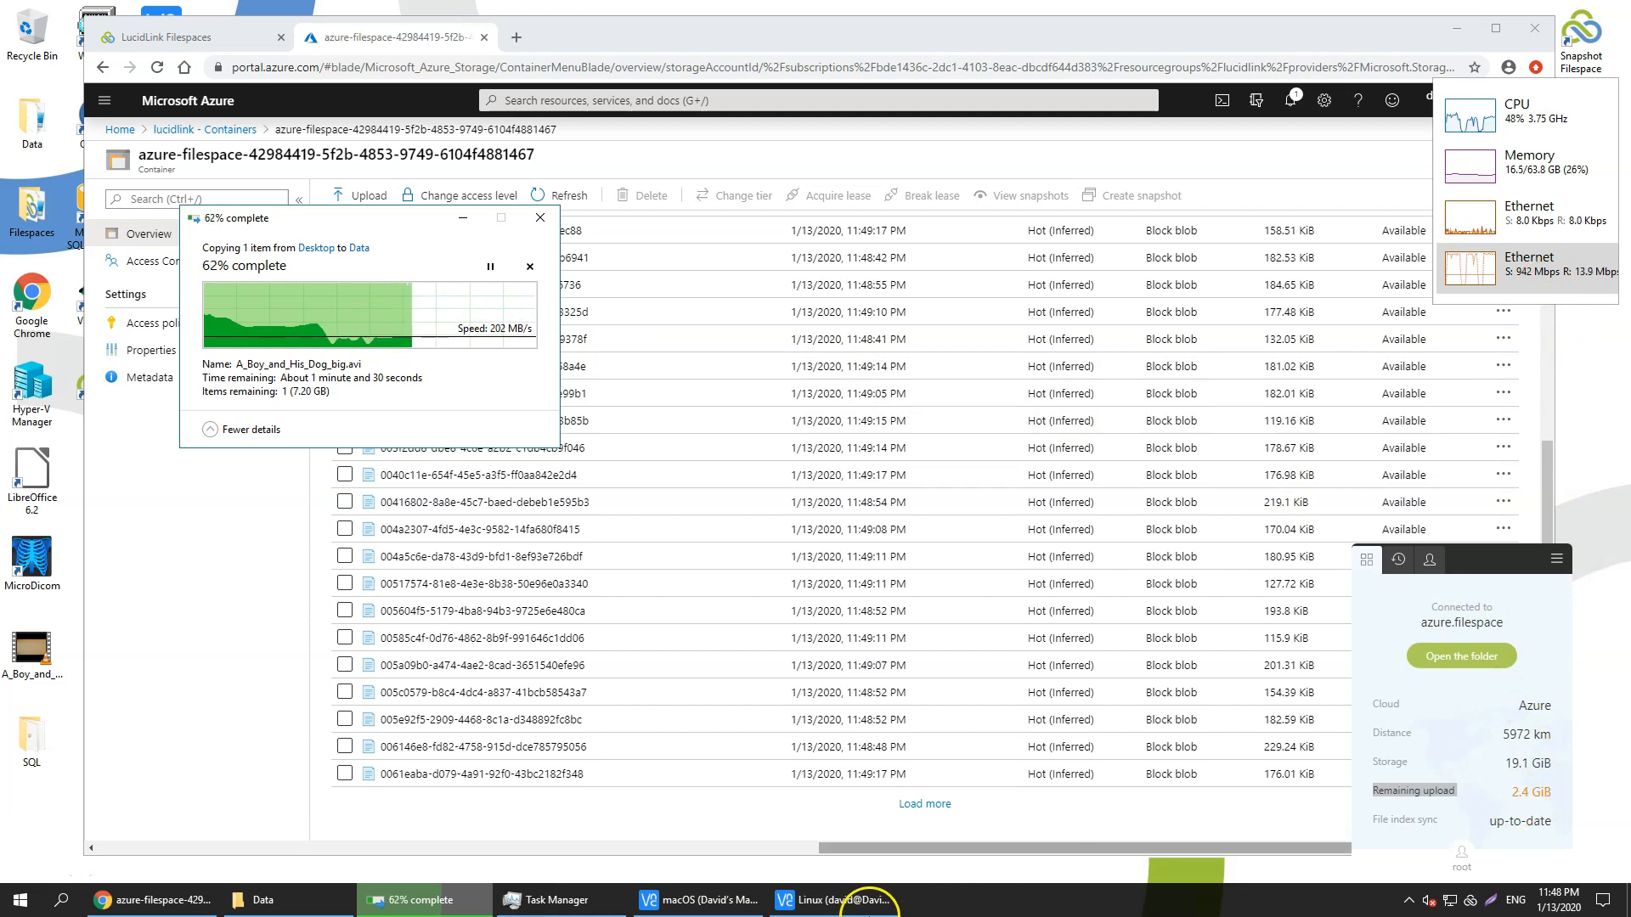
Step: In the Linux session, close data.txt and sample A_Boy_and_His_Dog_big.avi from the Data folder at about 7:40 and 20:47
click(848, 908)
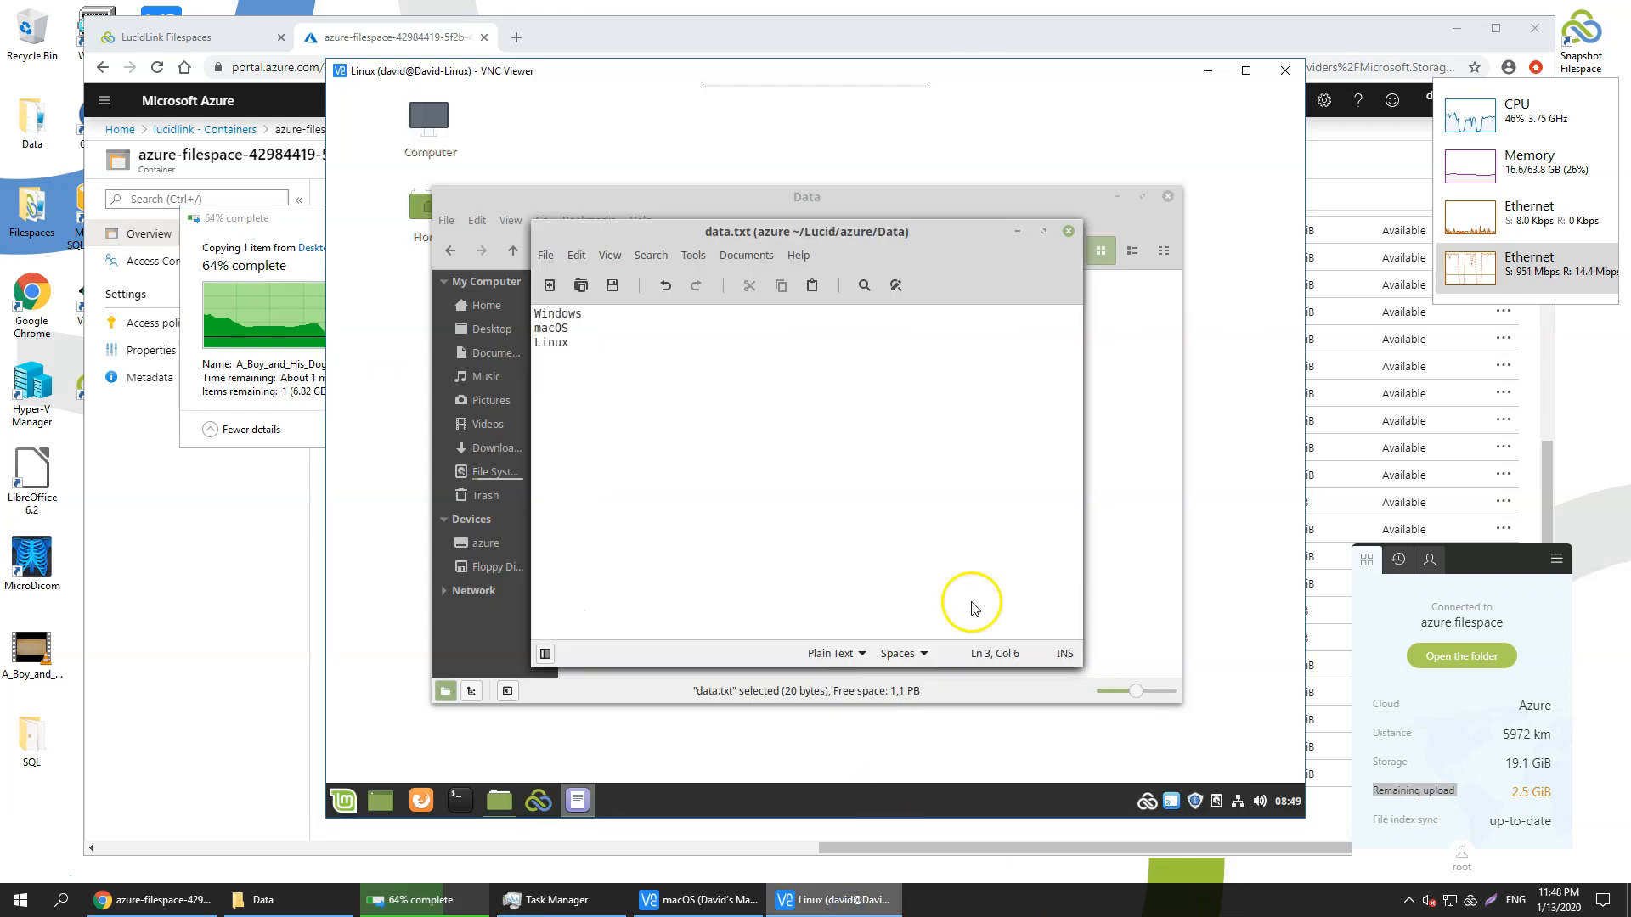
click(1070, 231)
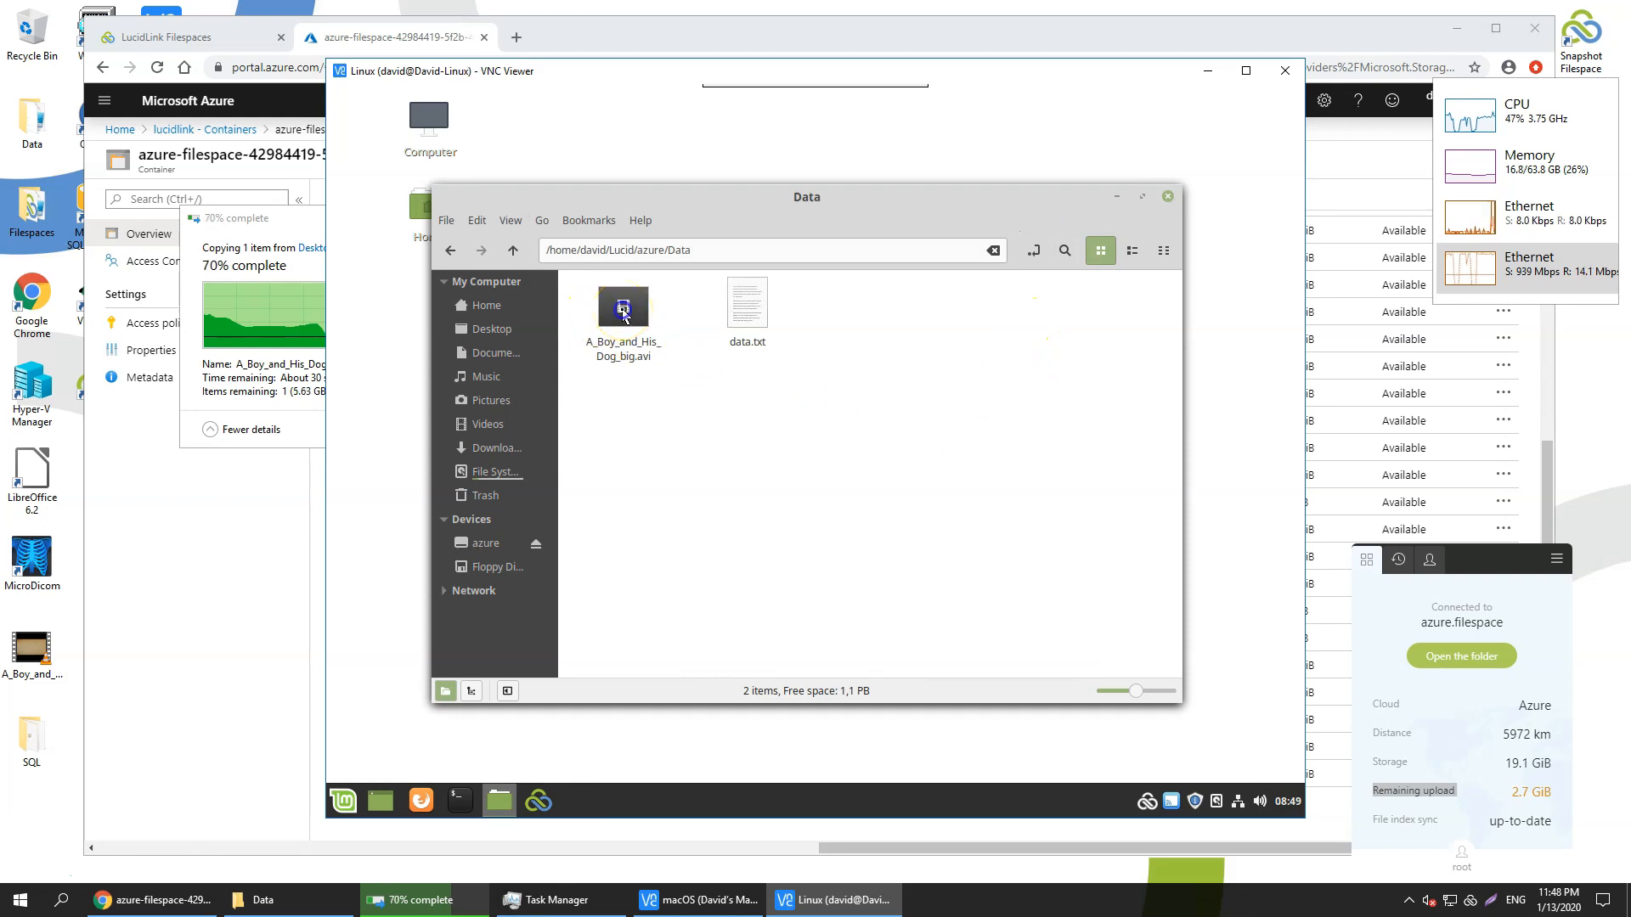
double_click(624, 313)
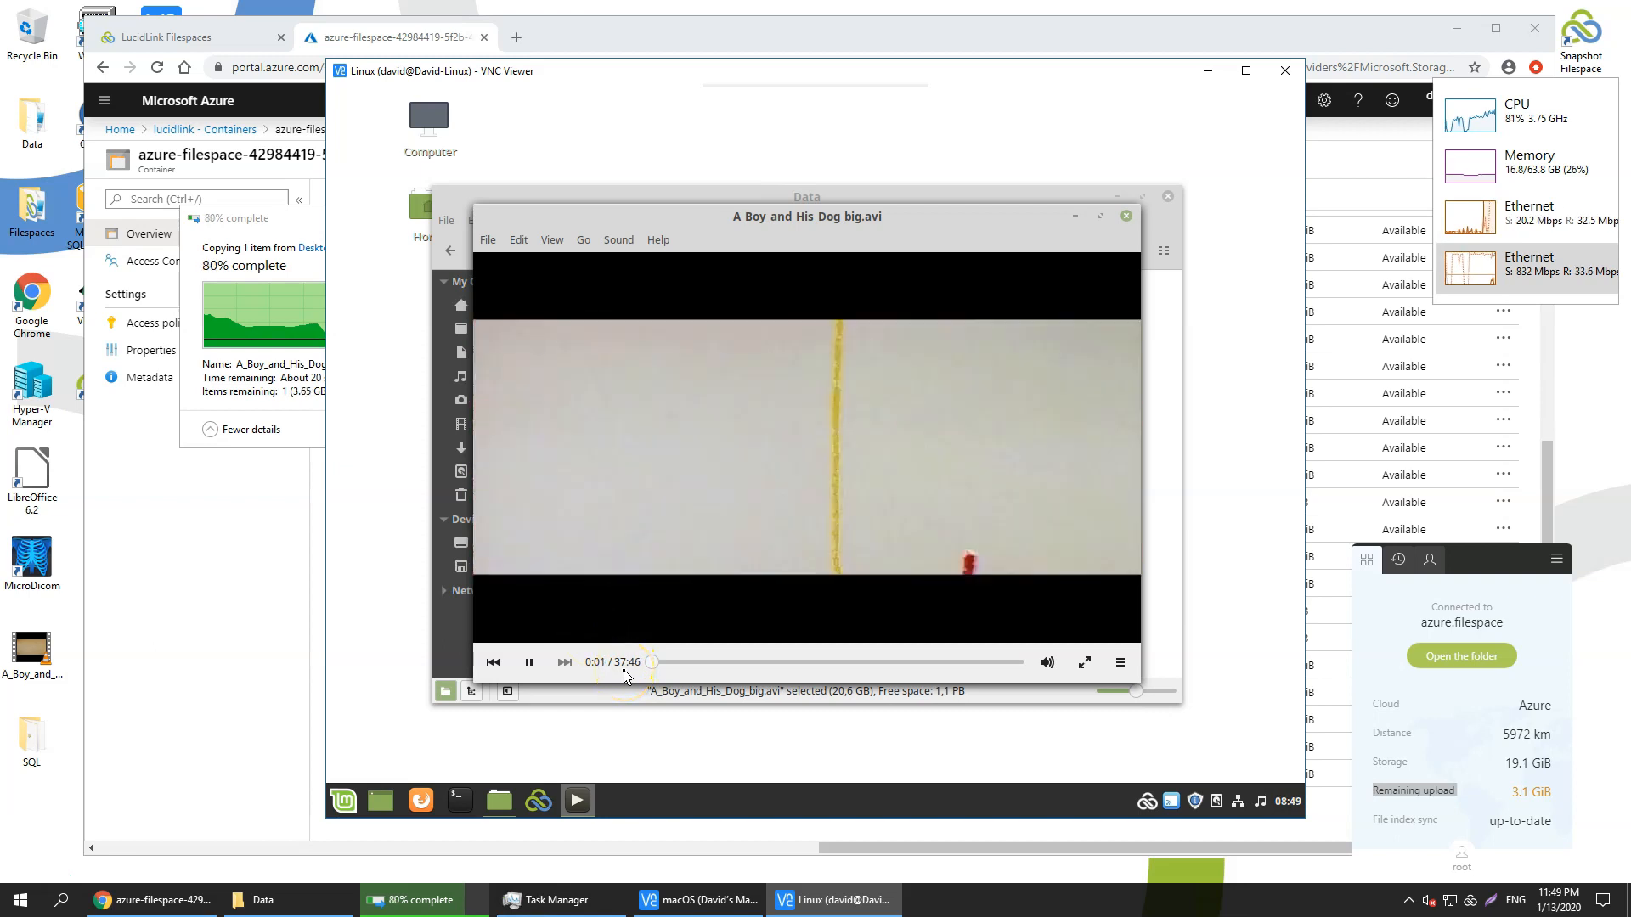
click(733, 661)
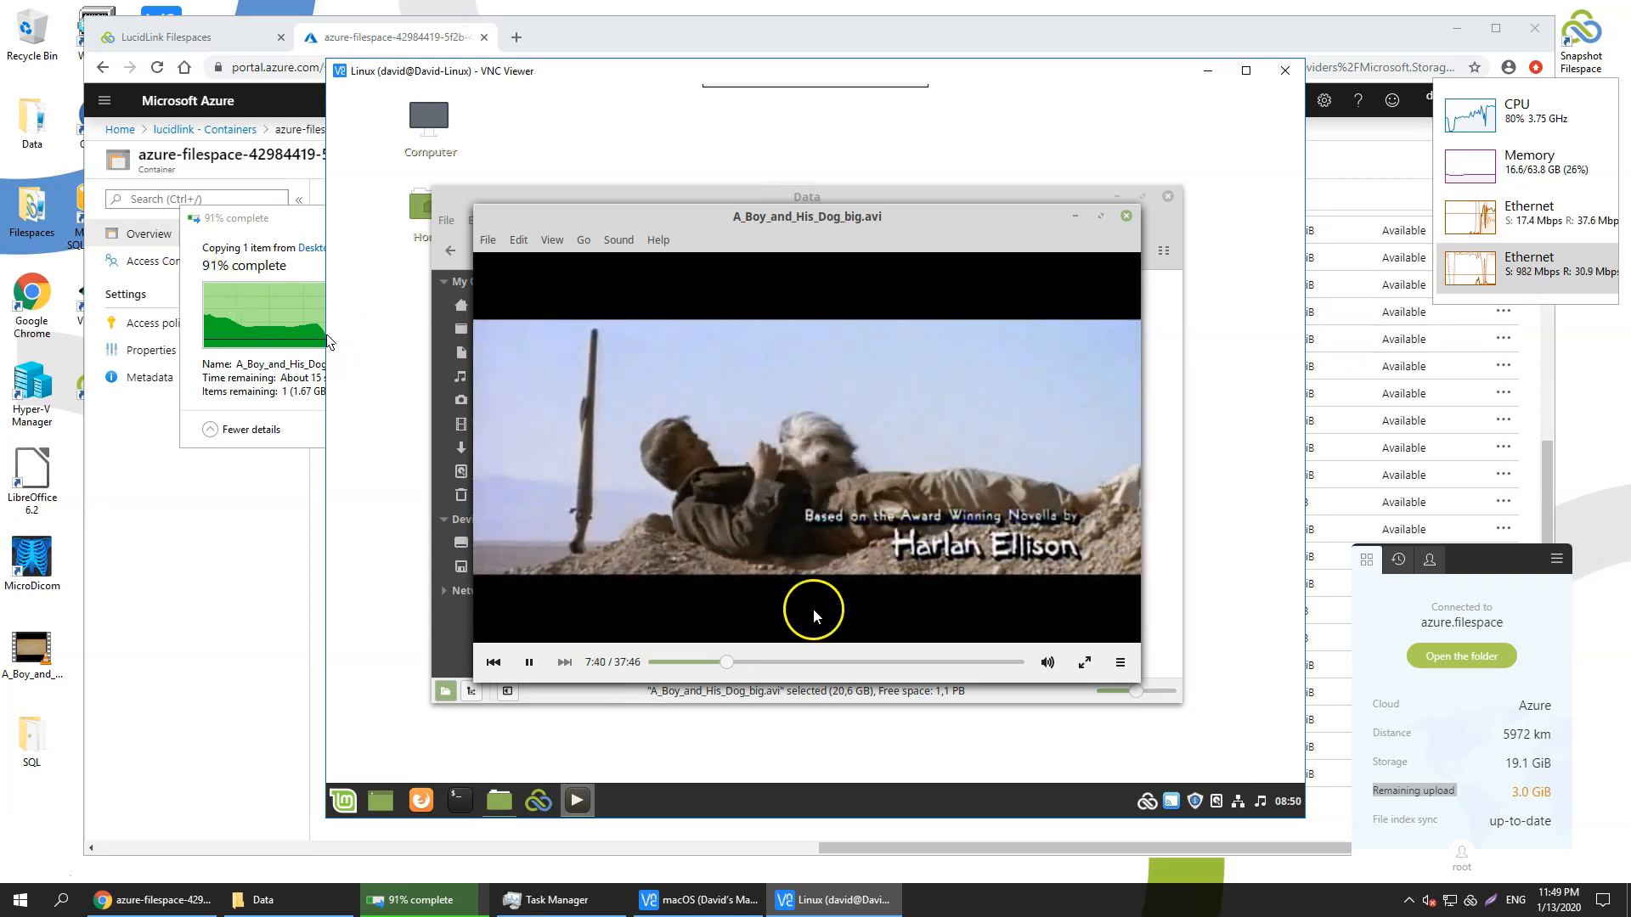
click(854, 663)
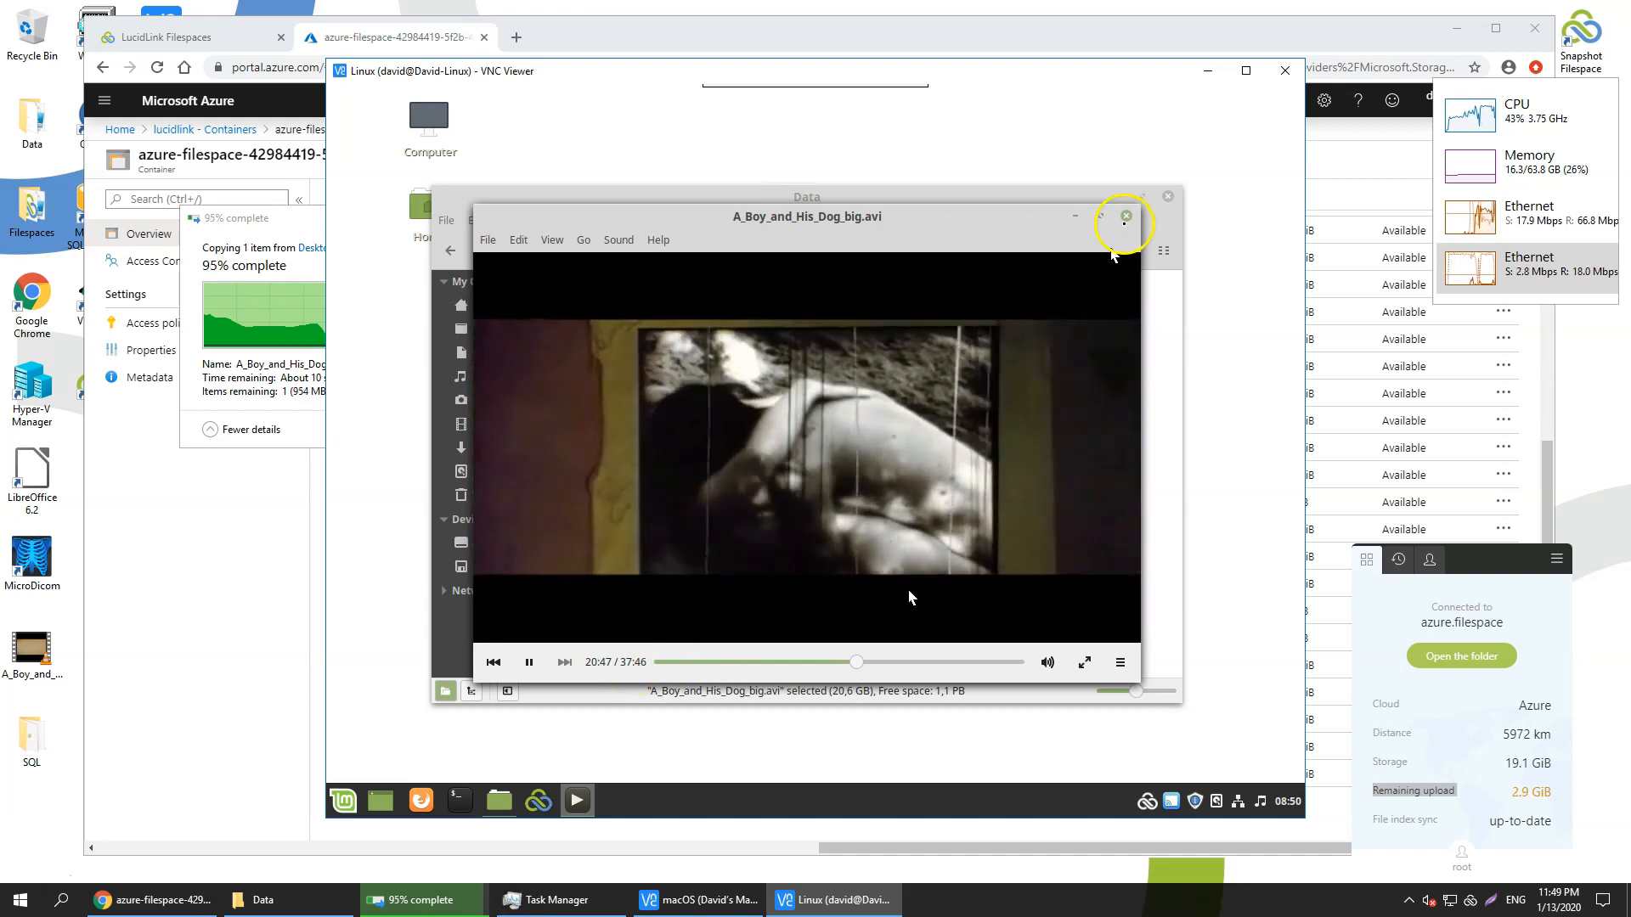
click(1128, 216)
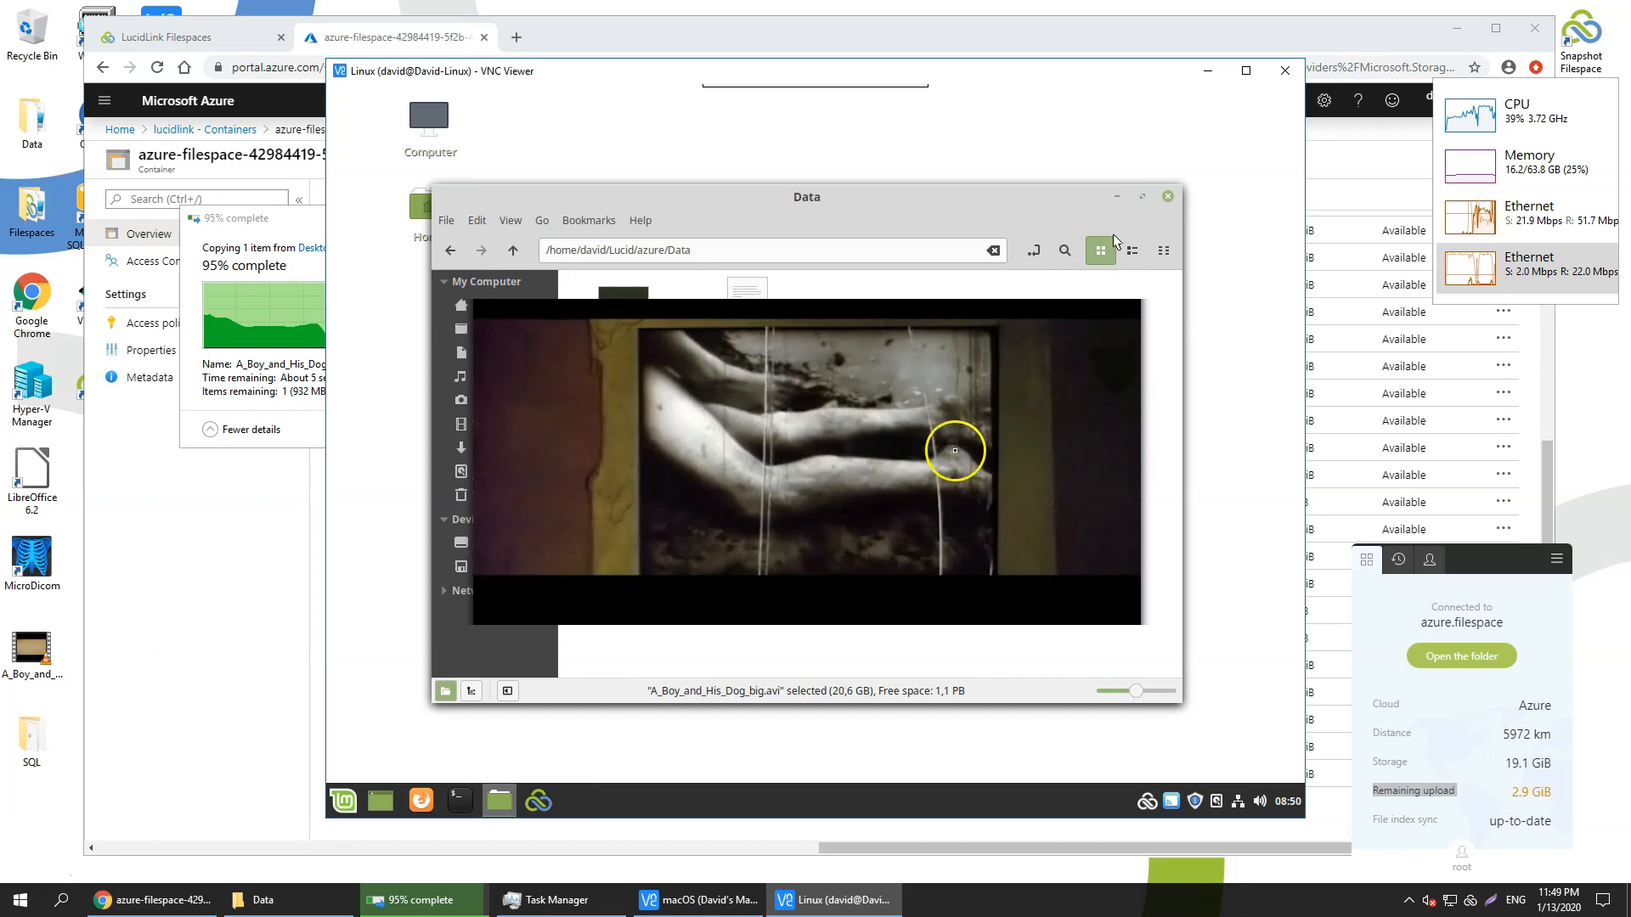
click(926, 491)
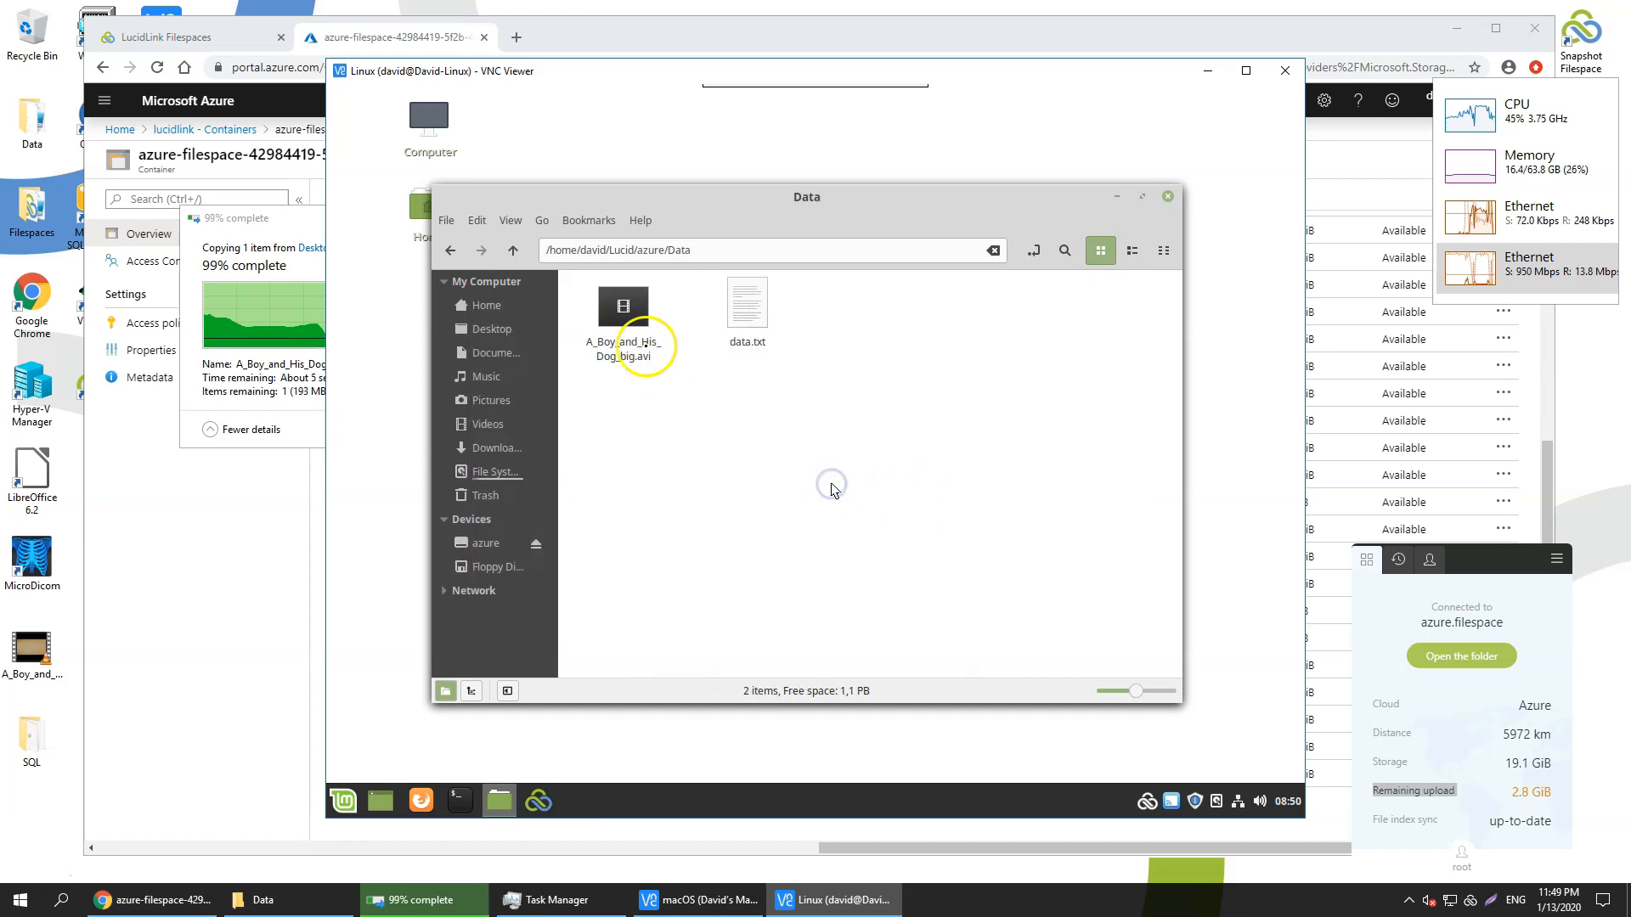
Step: Reopen A_Boy_and_His_Dog_big.avi on Linux, sample it at about 19:21, 46:25 and 57:00, and close the player
double_click(607, 308)
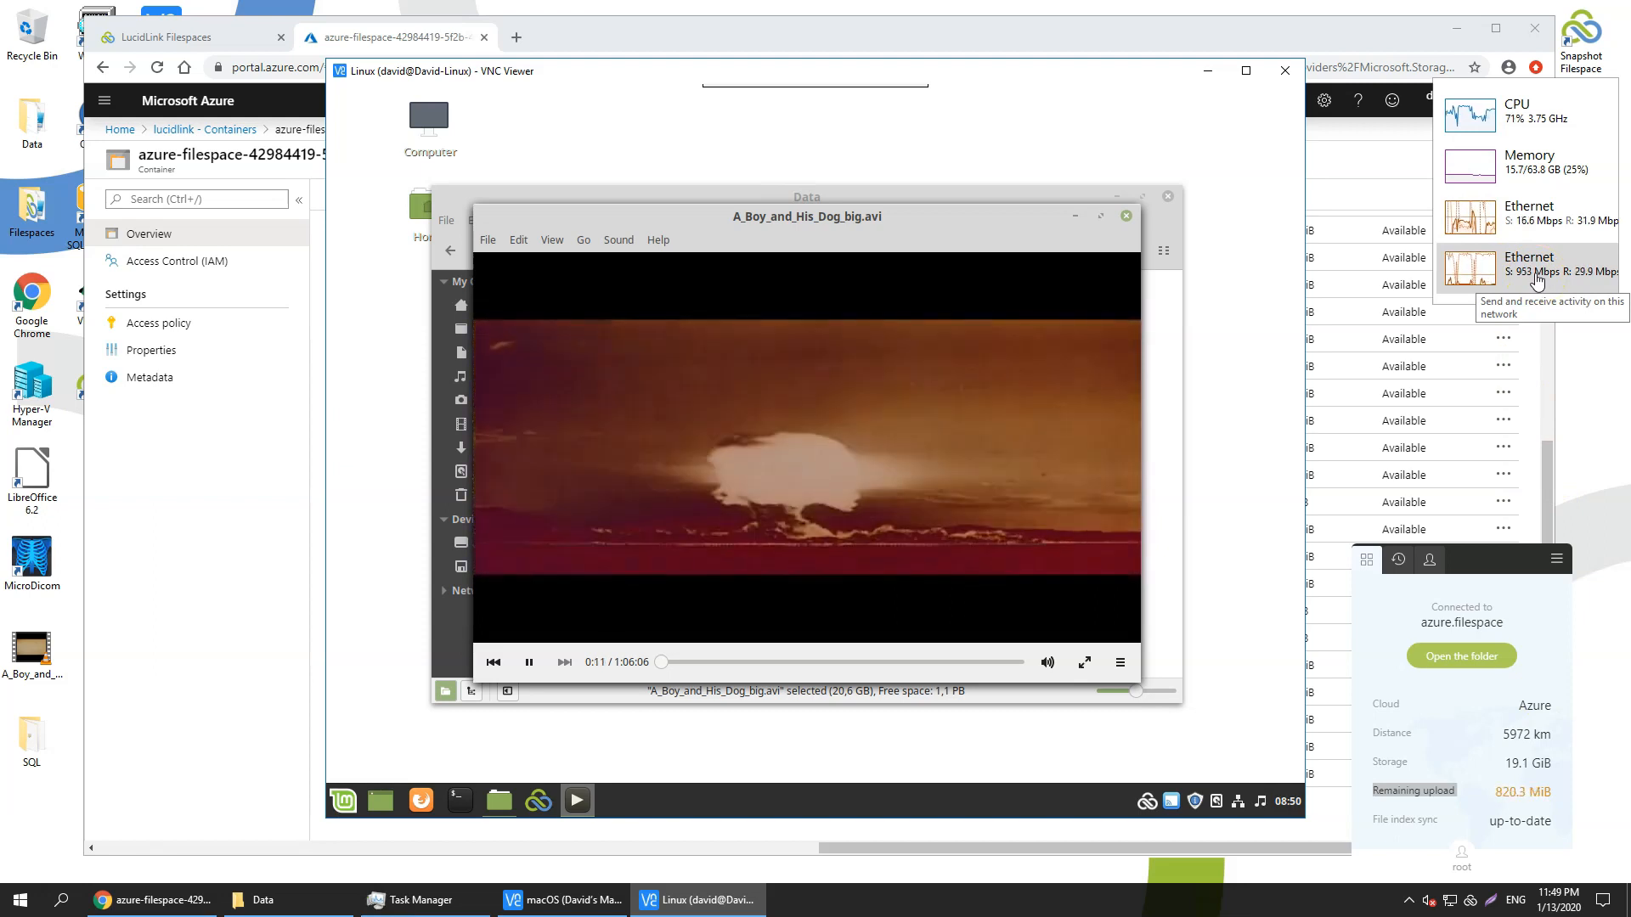
click(761, 666)
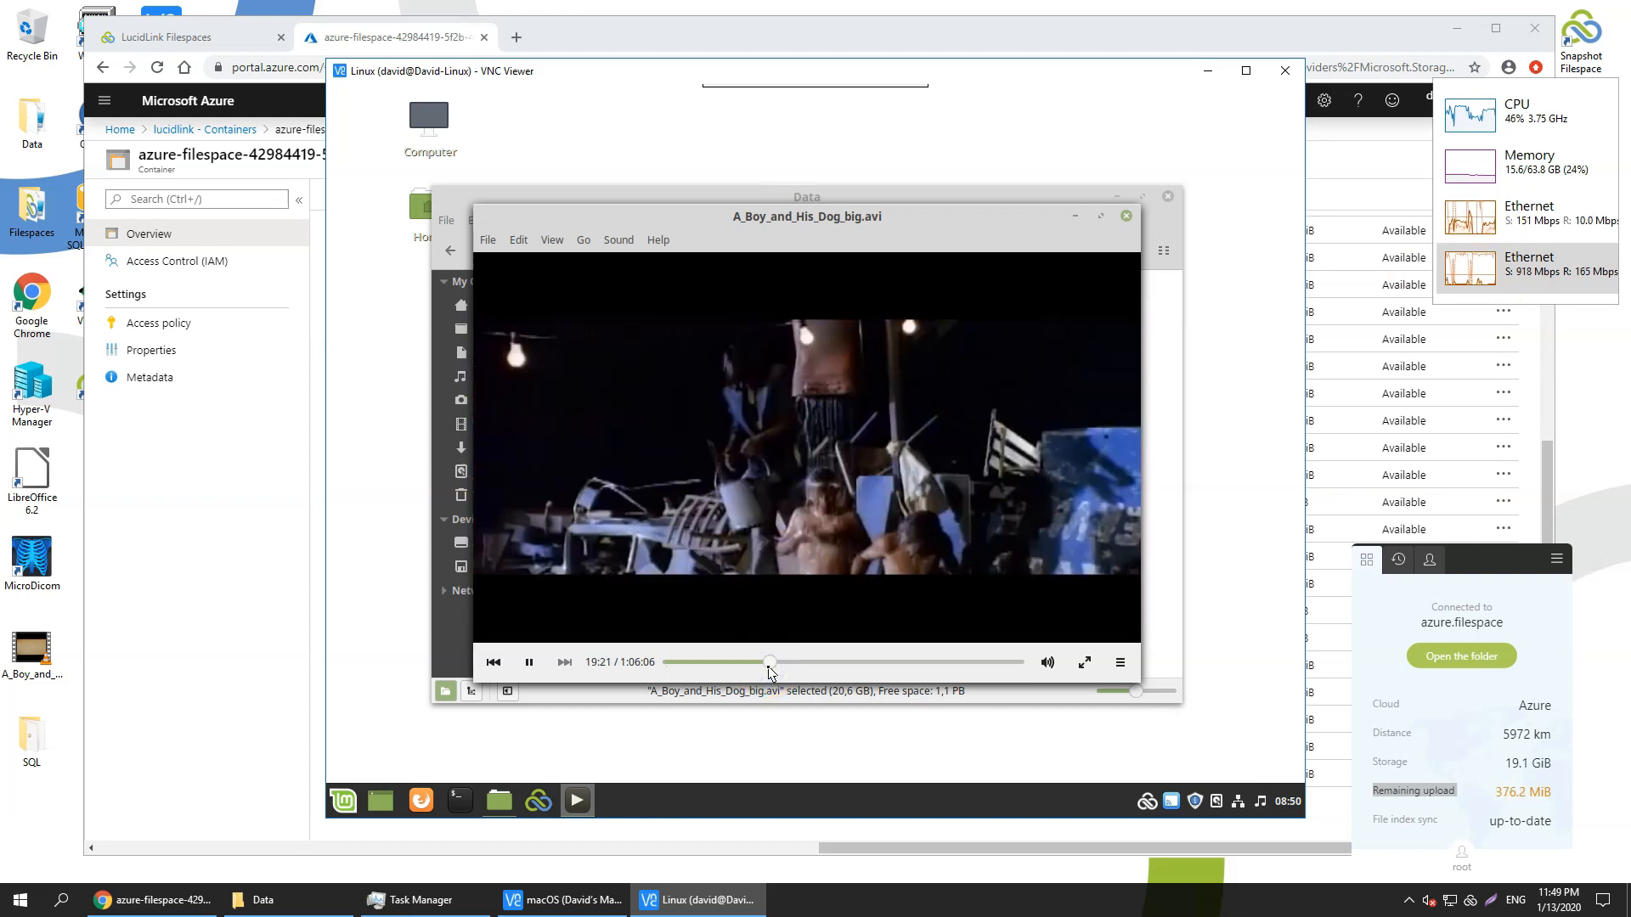
click(913, 663)
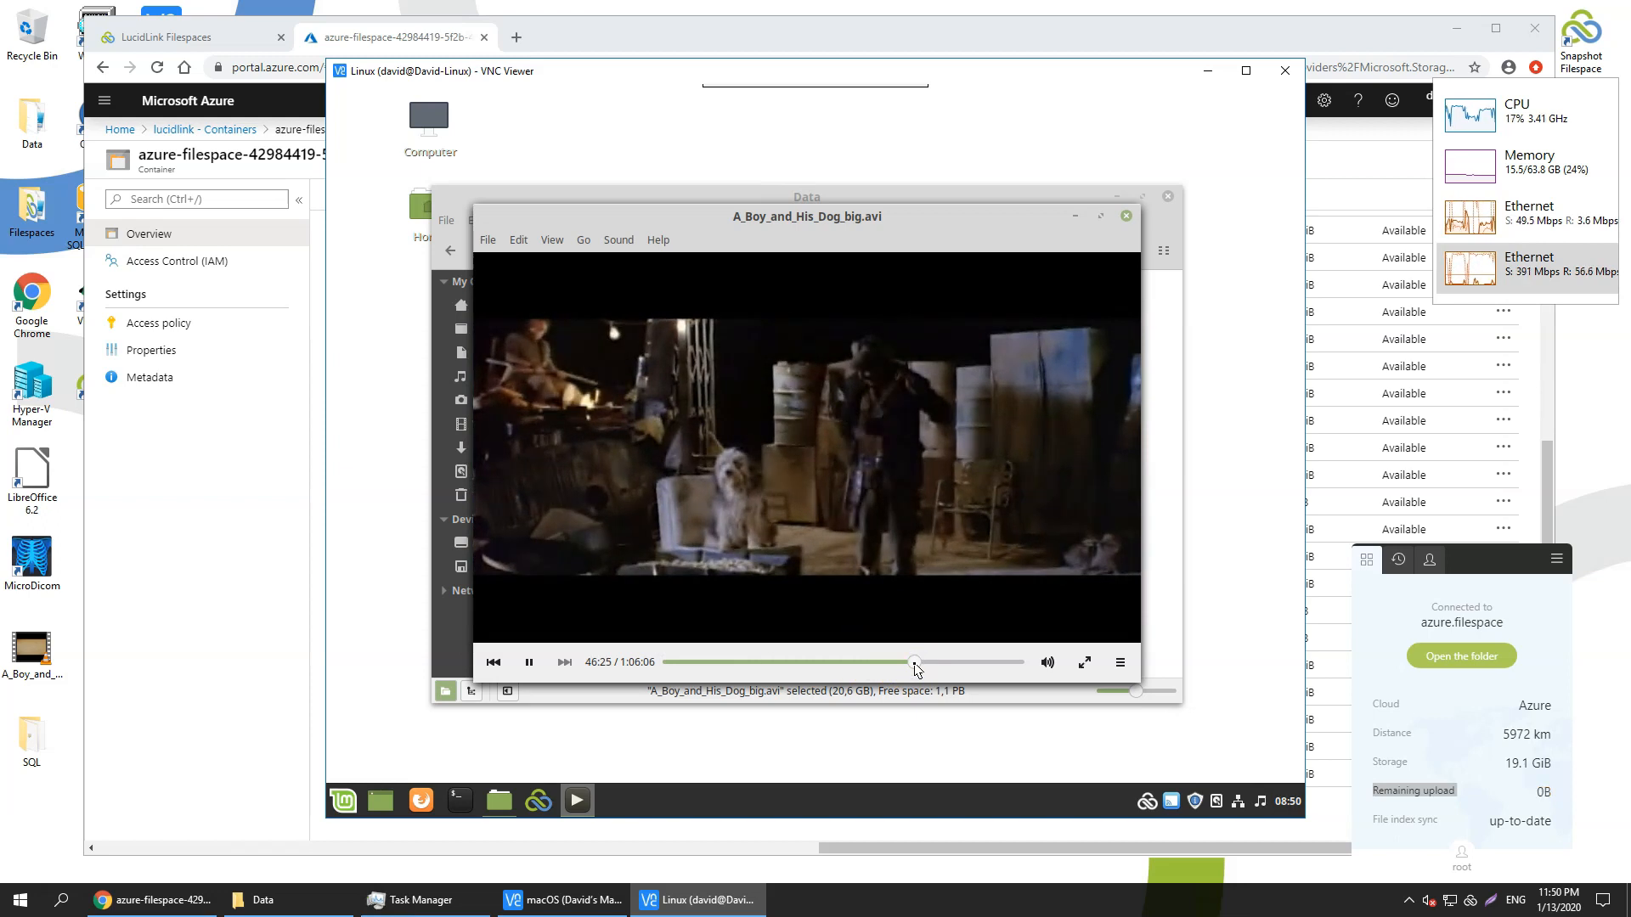
click(972, 663)
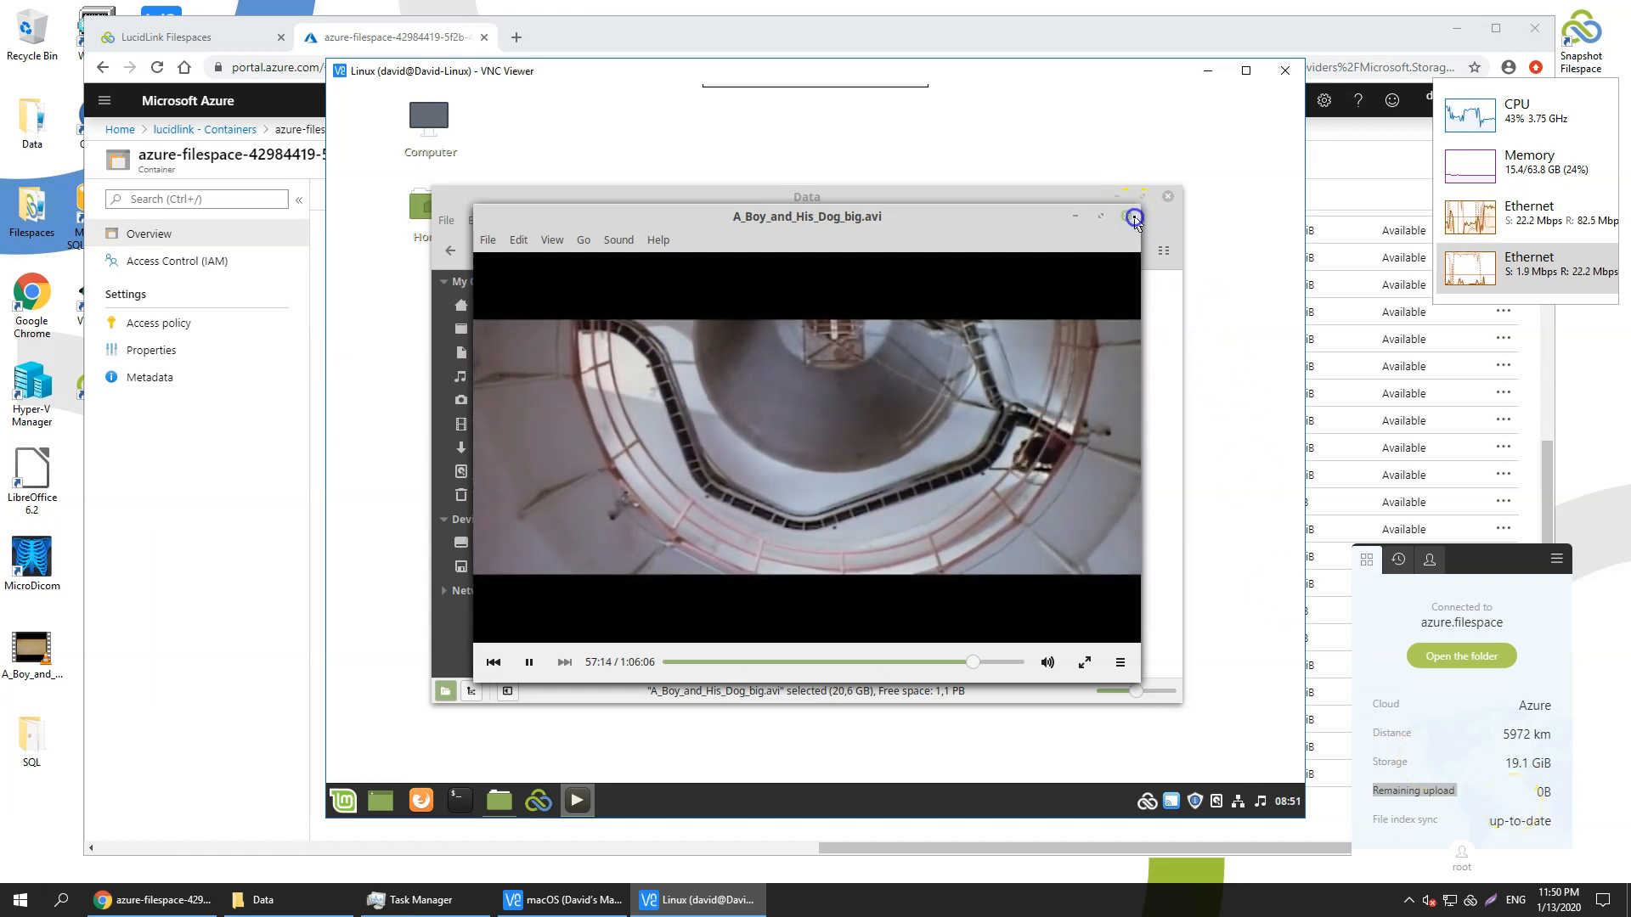
click(1134, 218)
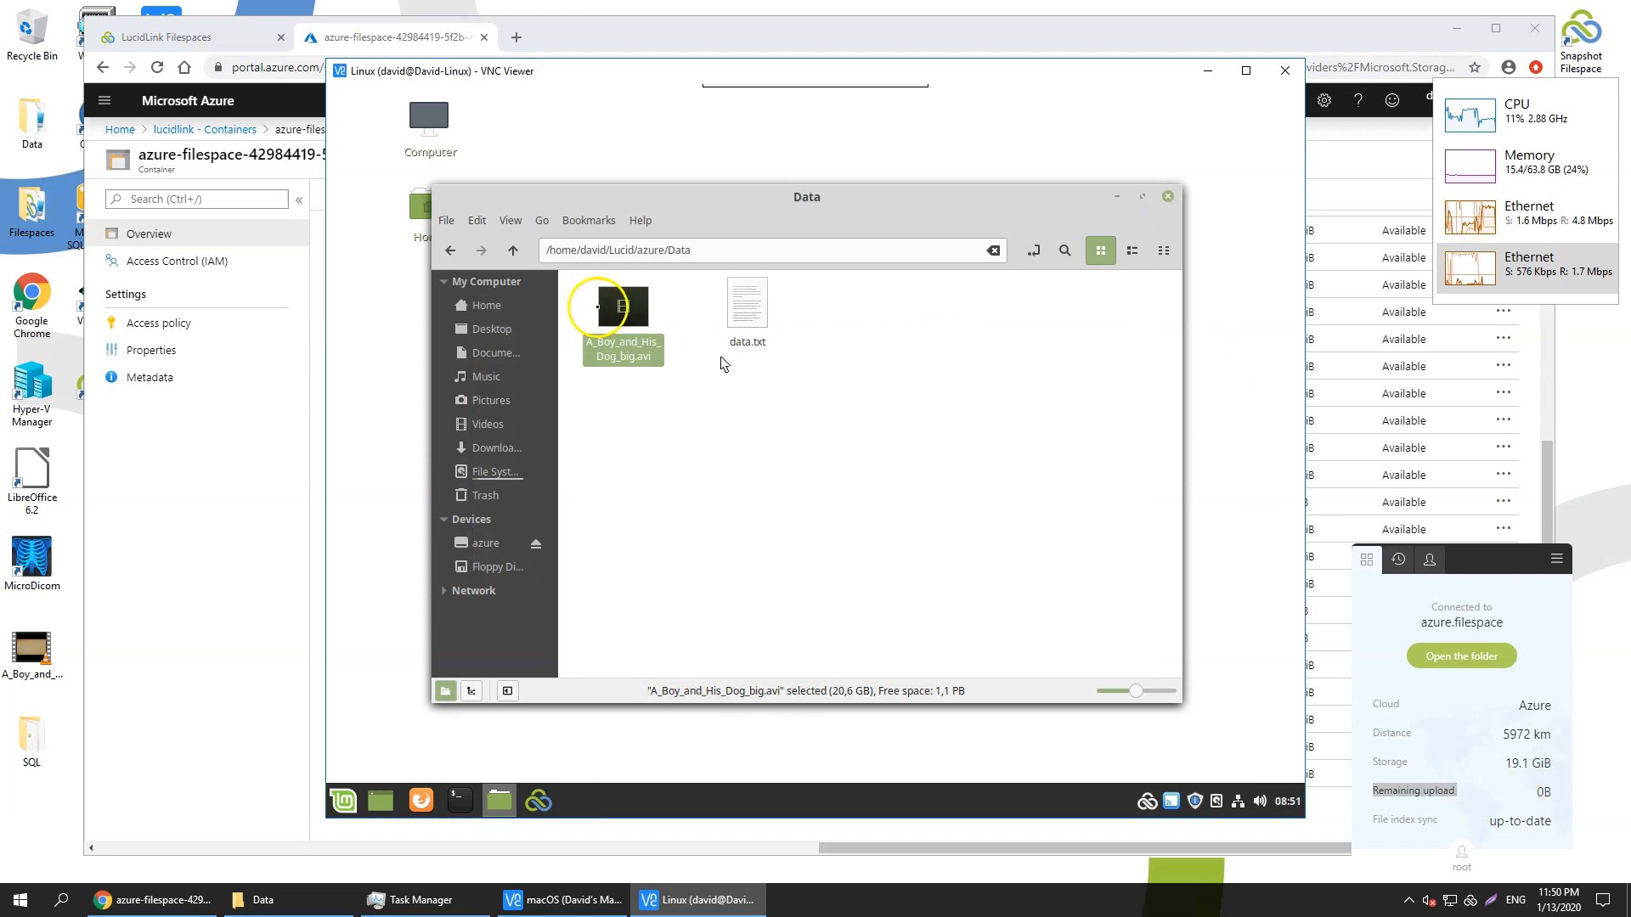
Step: Play A_Boy_and_His_Dog_big.avi again, skipping to about 1:10:29, 46:28, 28:04, 1:28:30 and 27:26 while checking network receive activity
double_click(597, 306)
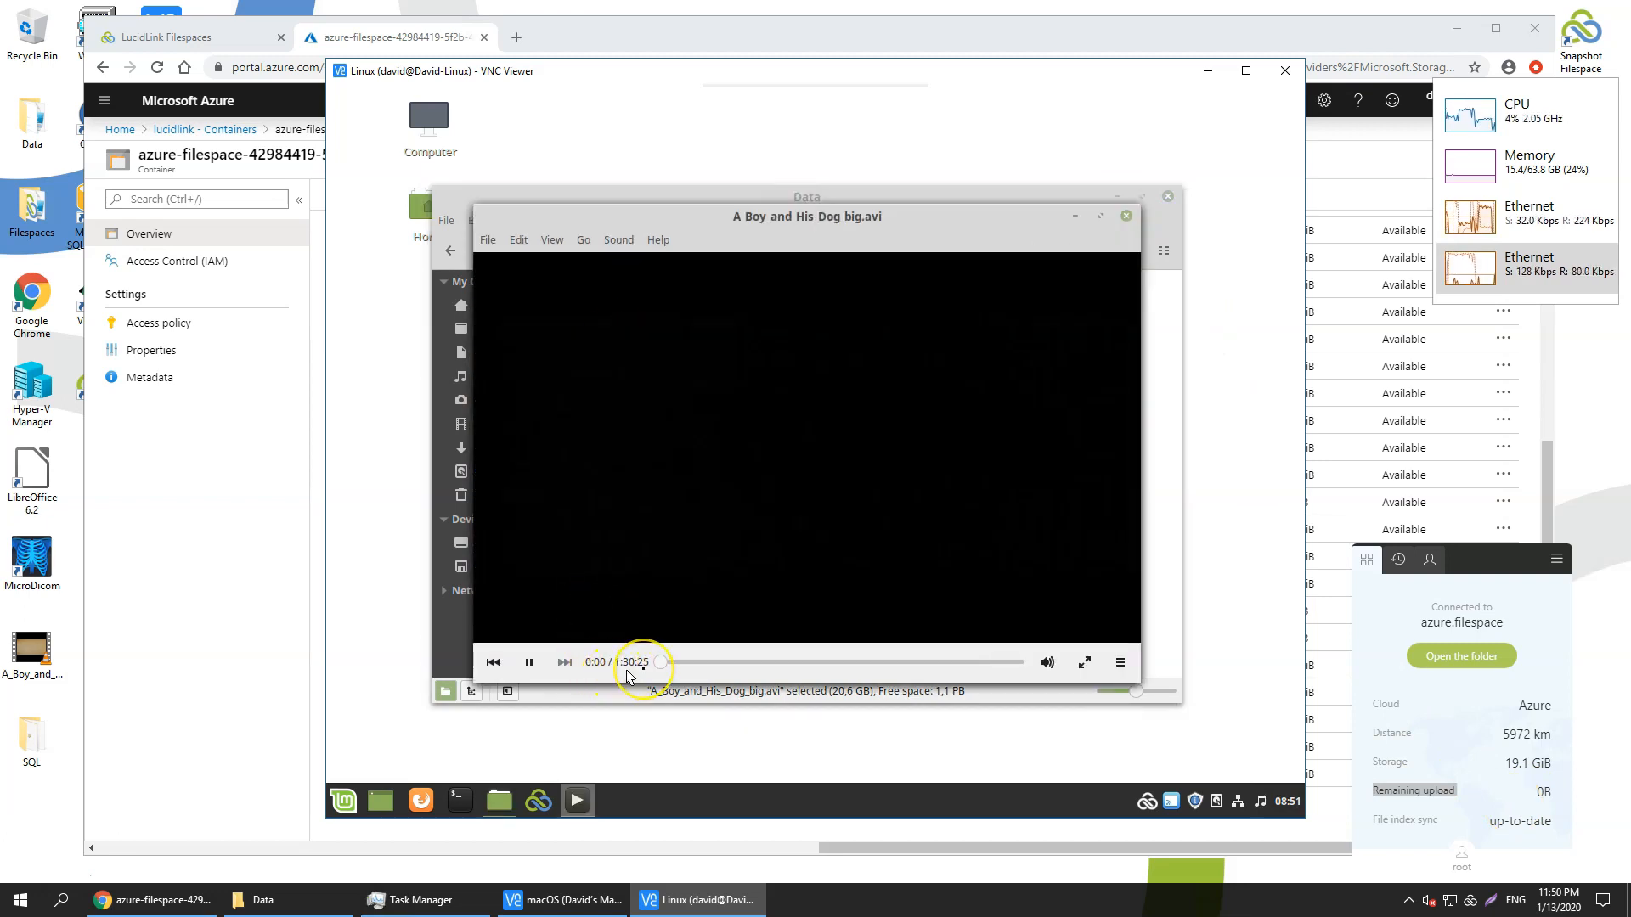
click(940, 671)
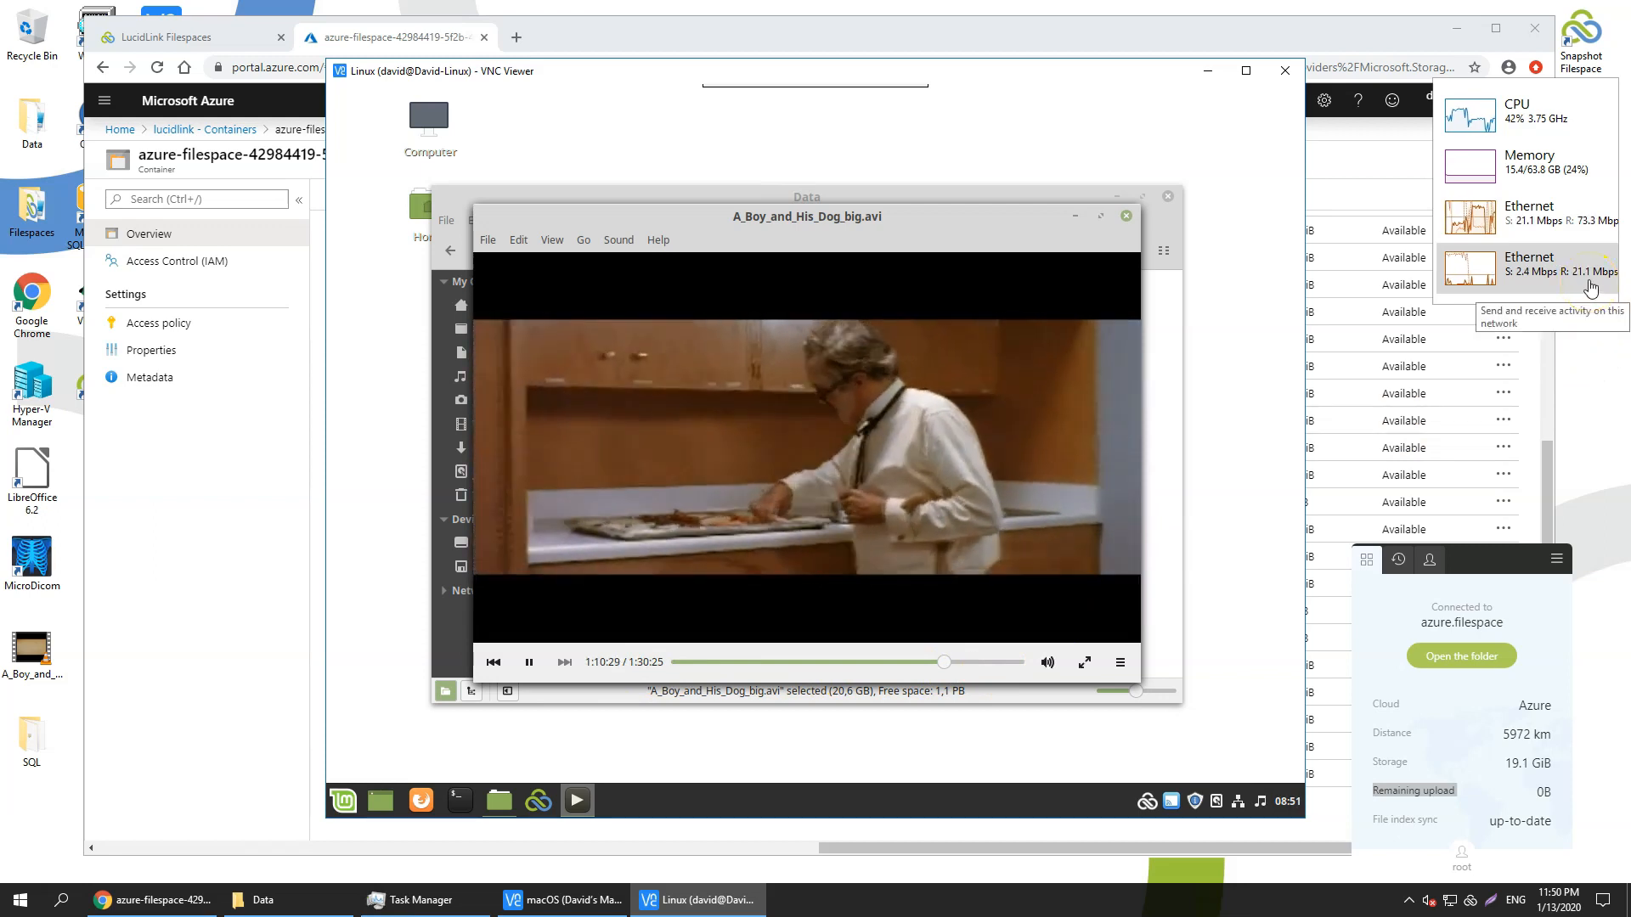
click(1576, 280)
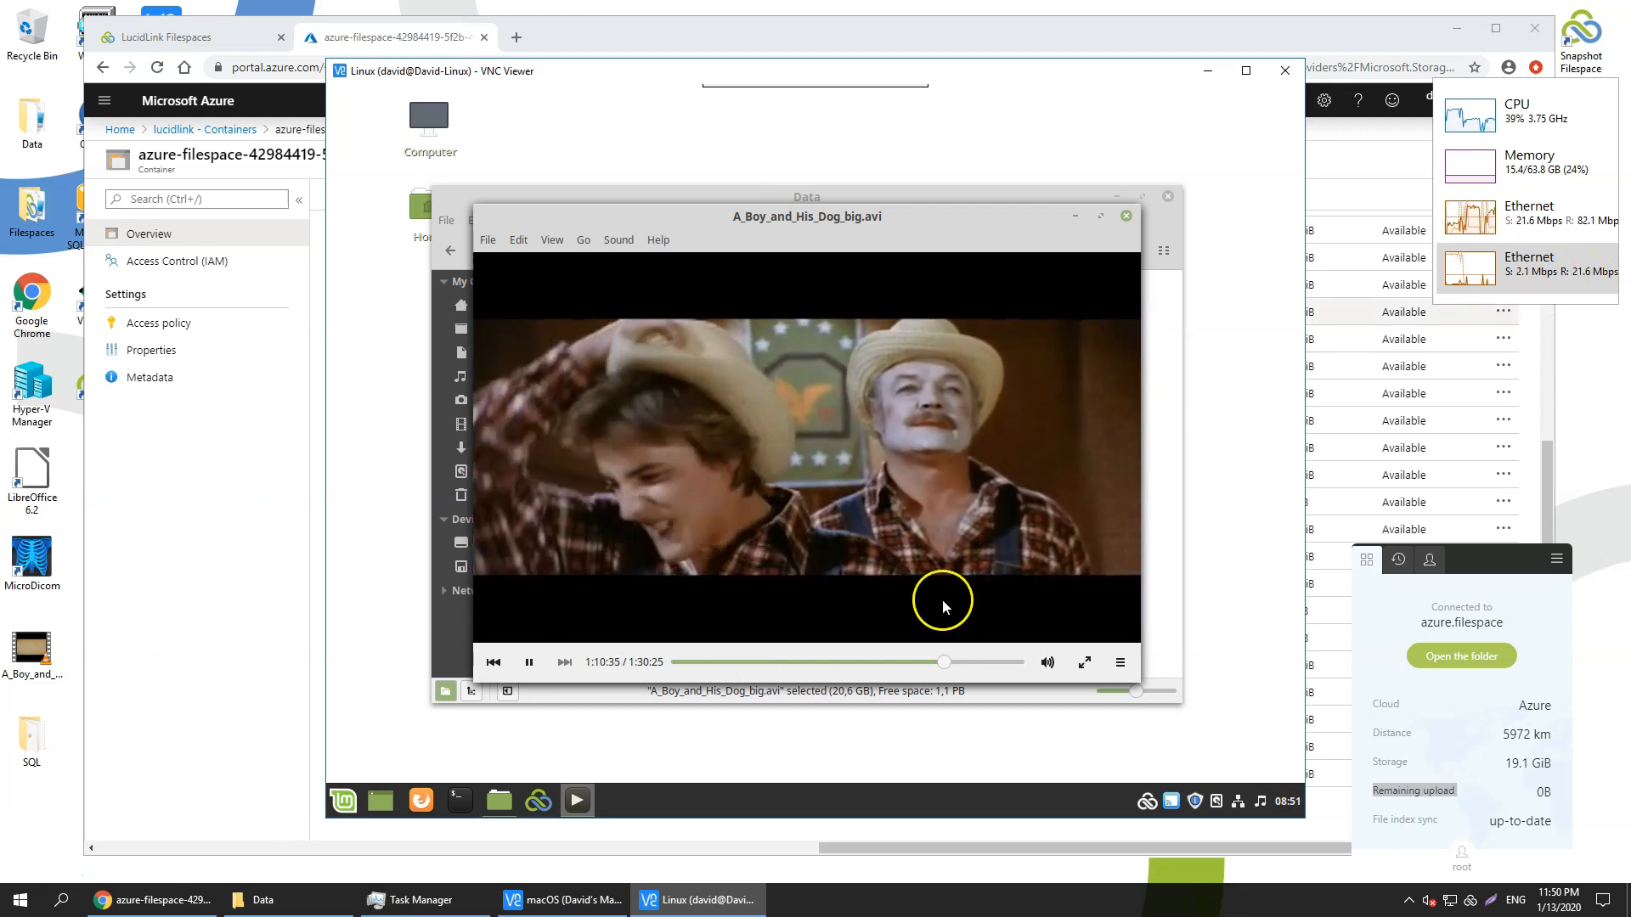
click(854, 665)
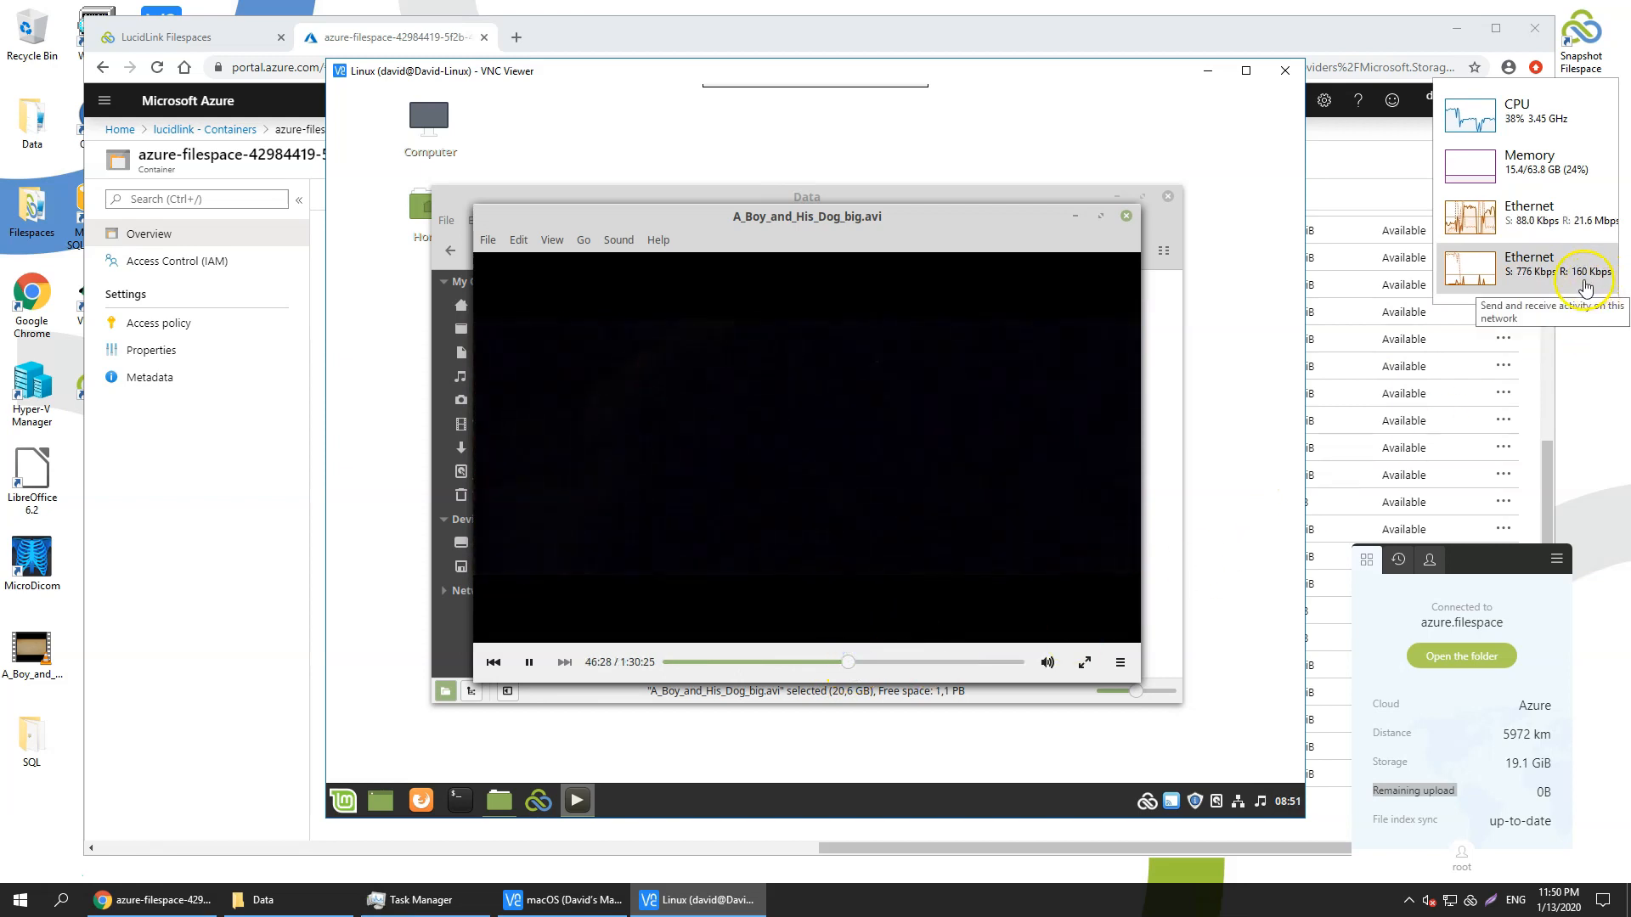
click(778, 664)
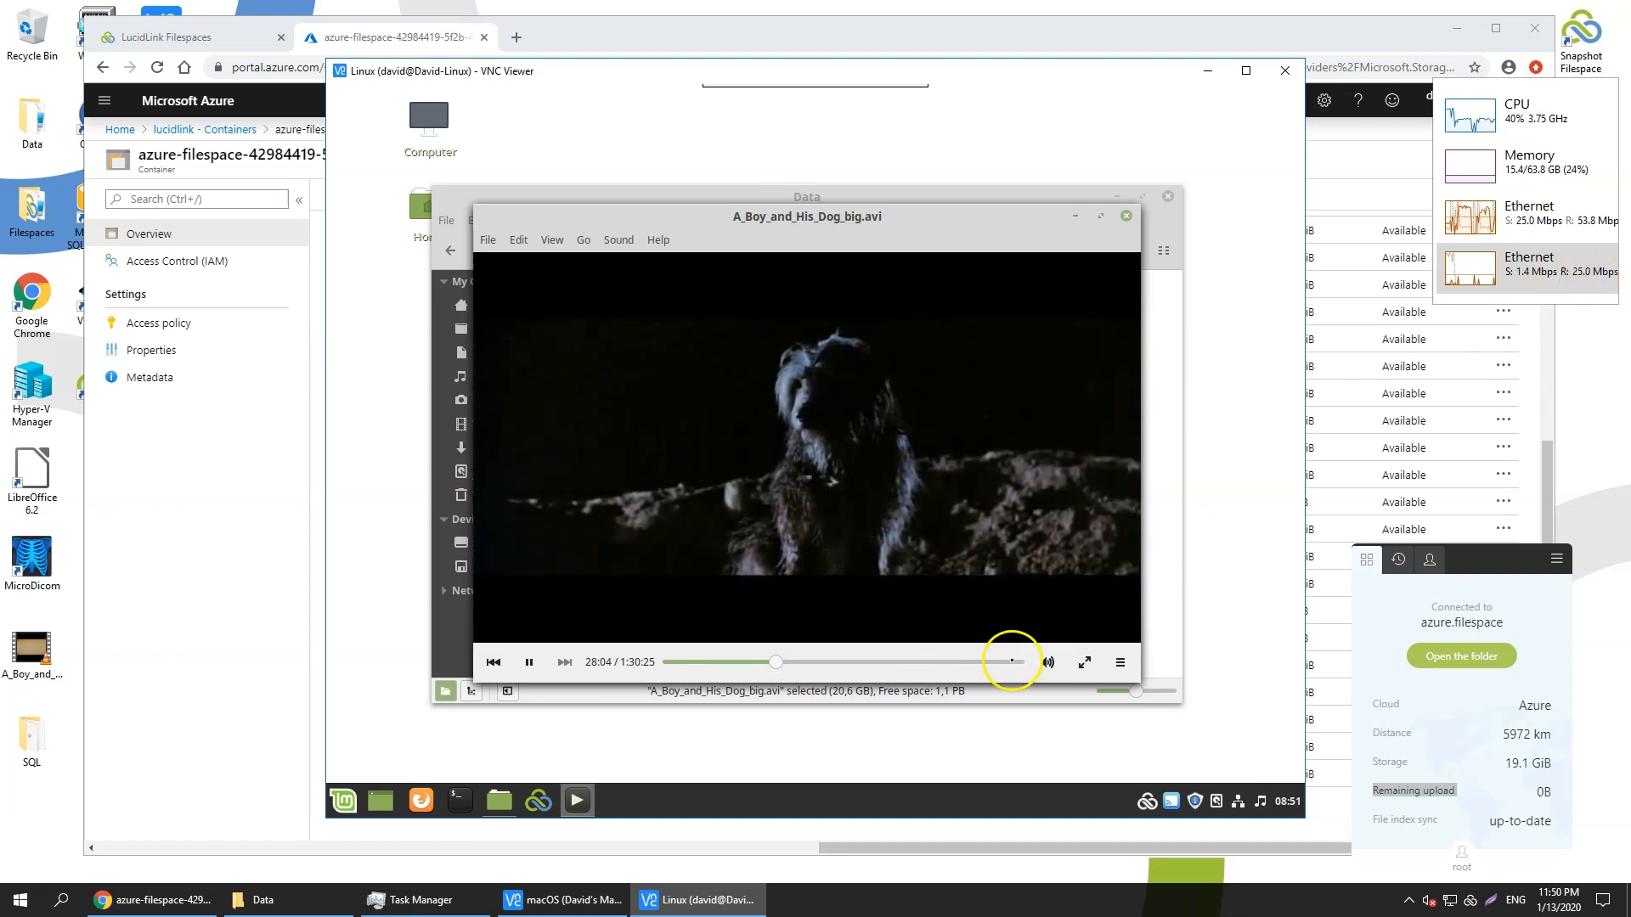
click(1011, 663)
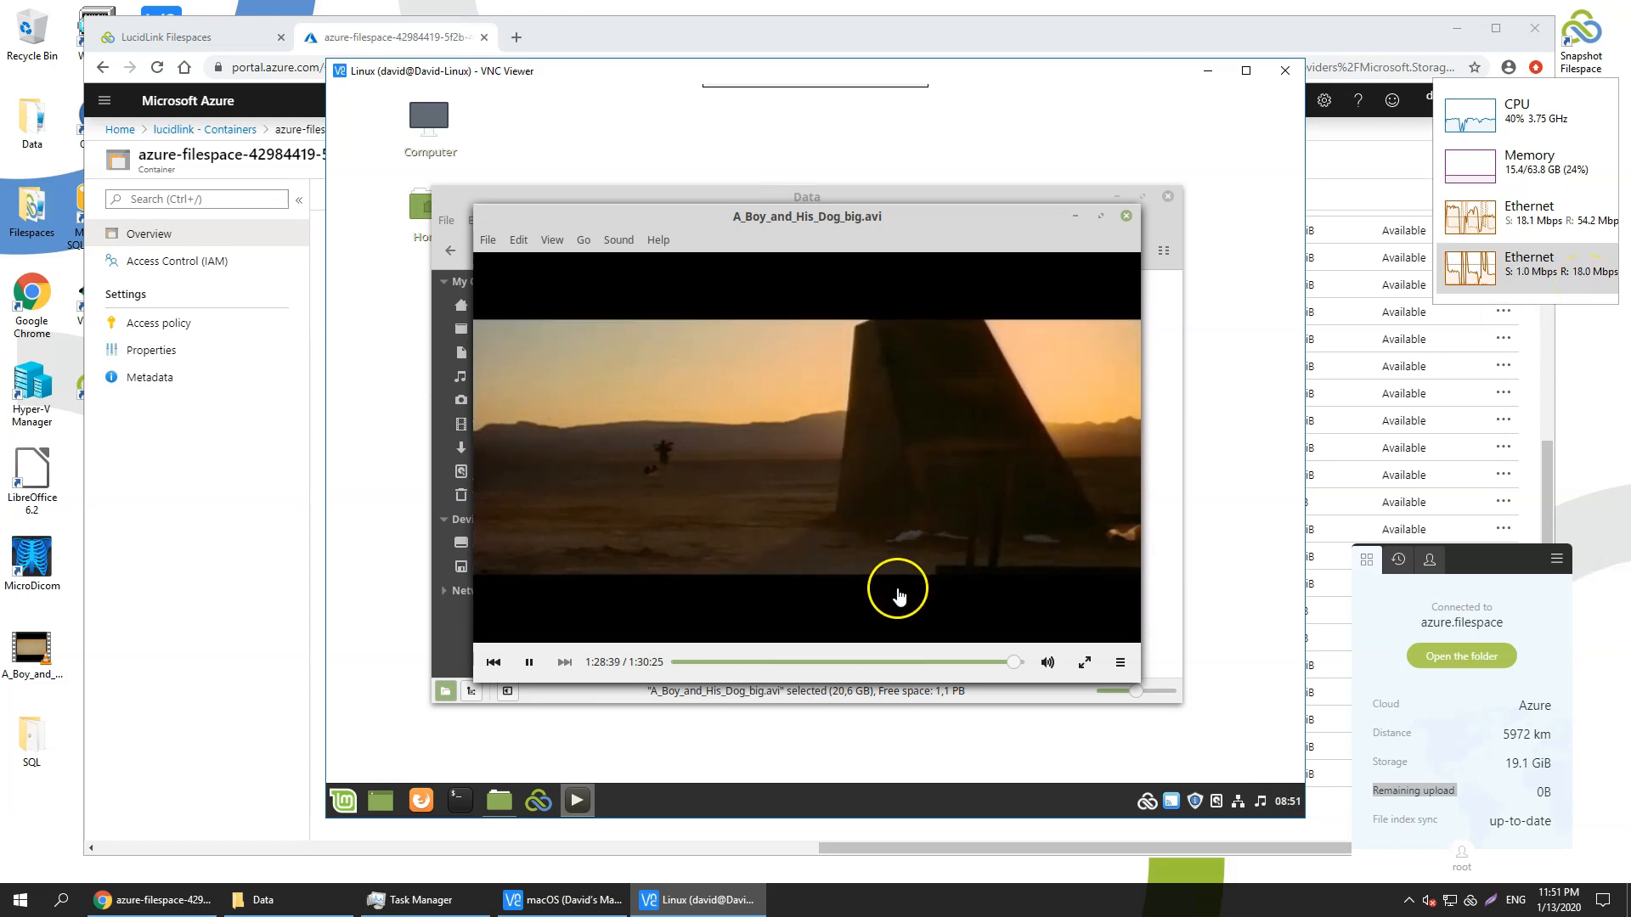
click(783, 665)
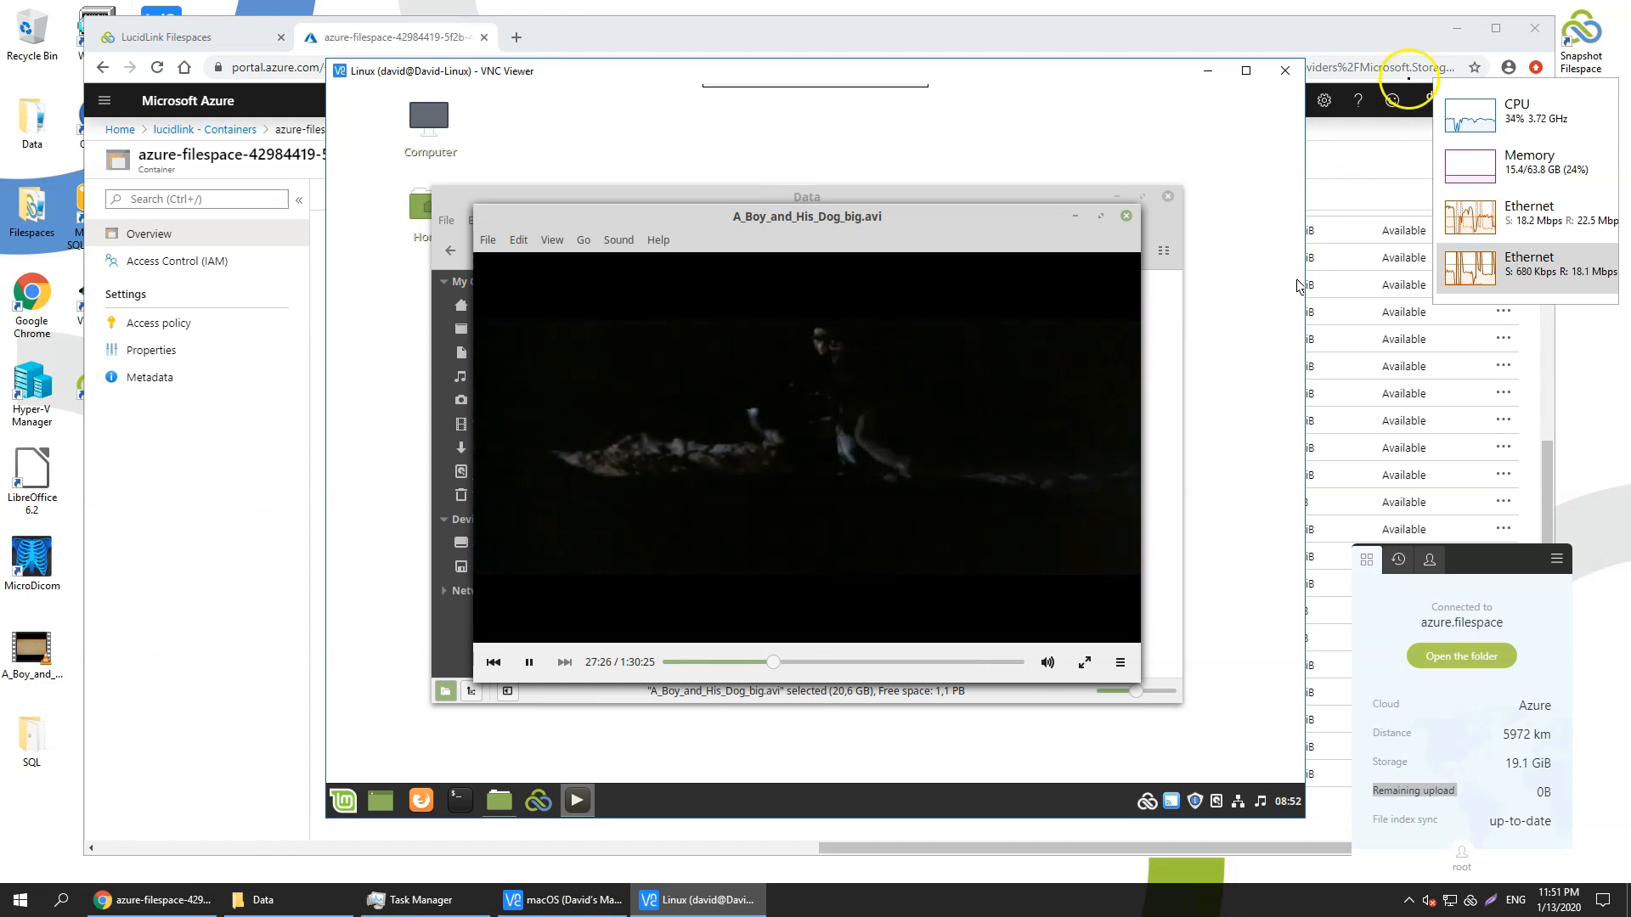
Step: Minimize the Azure portal browser, the Linux session, and the Data folder window to clear the desktop
click(1455, 39)
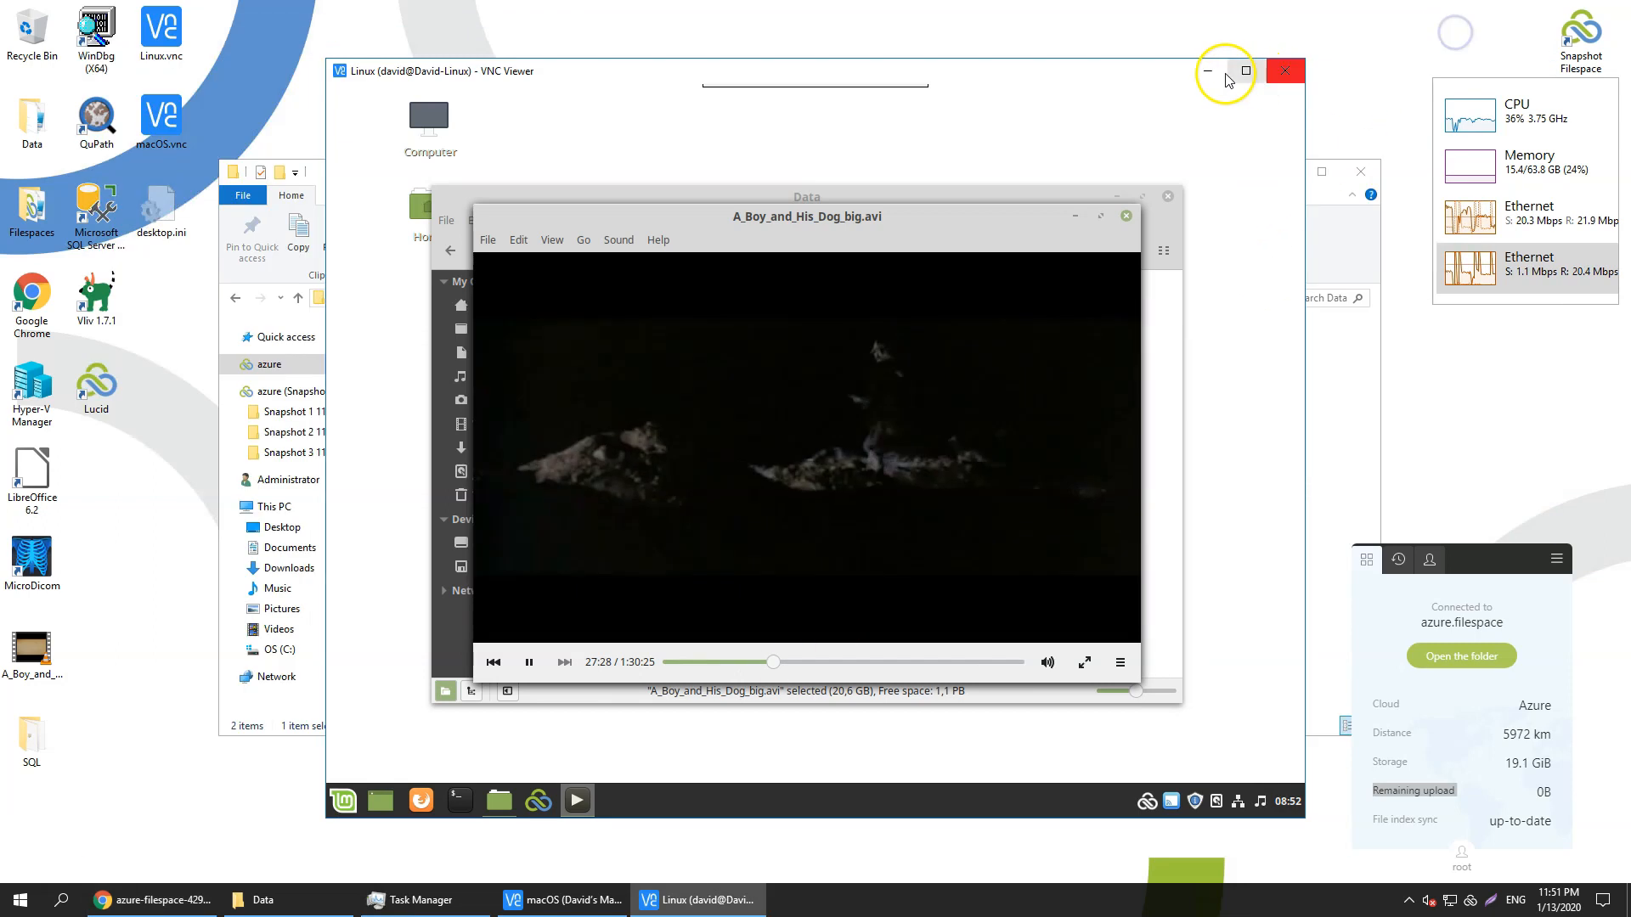
click(1208, 71)
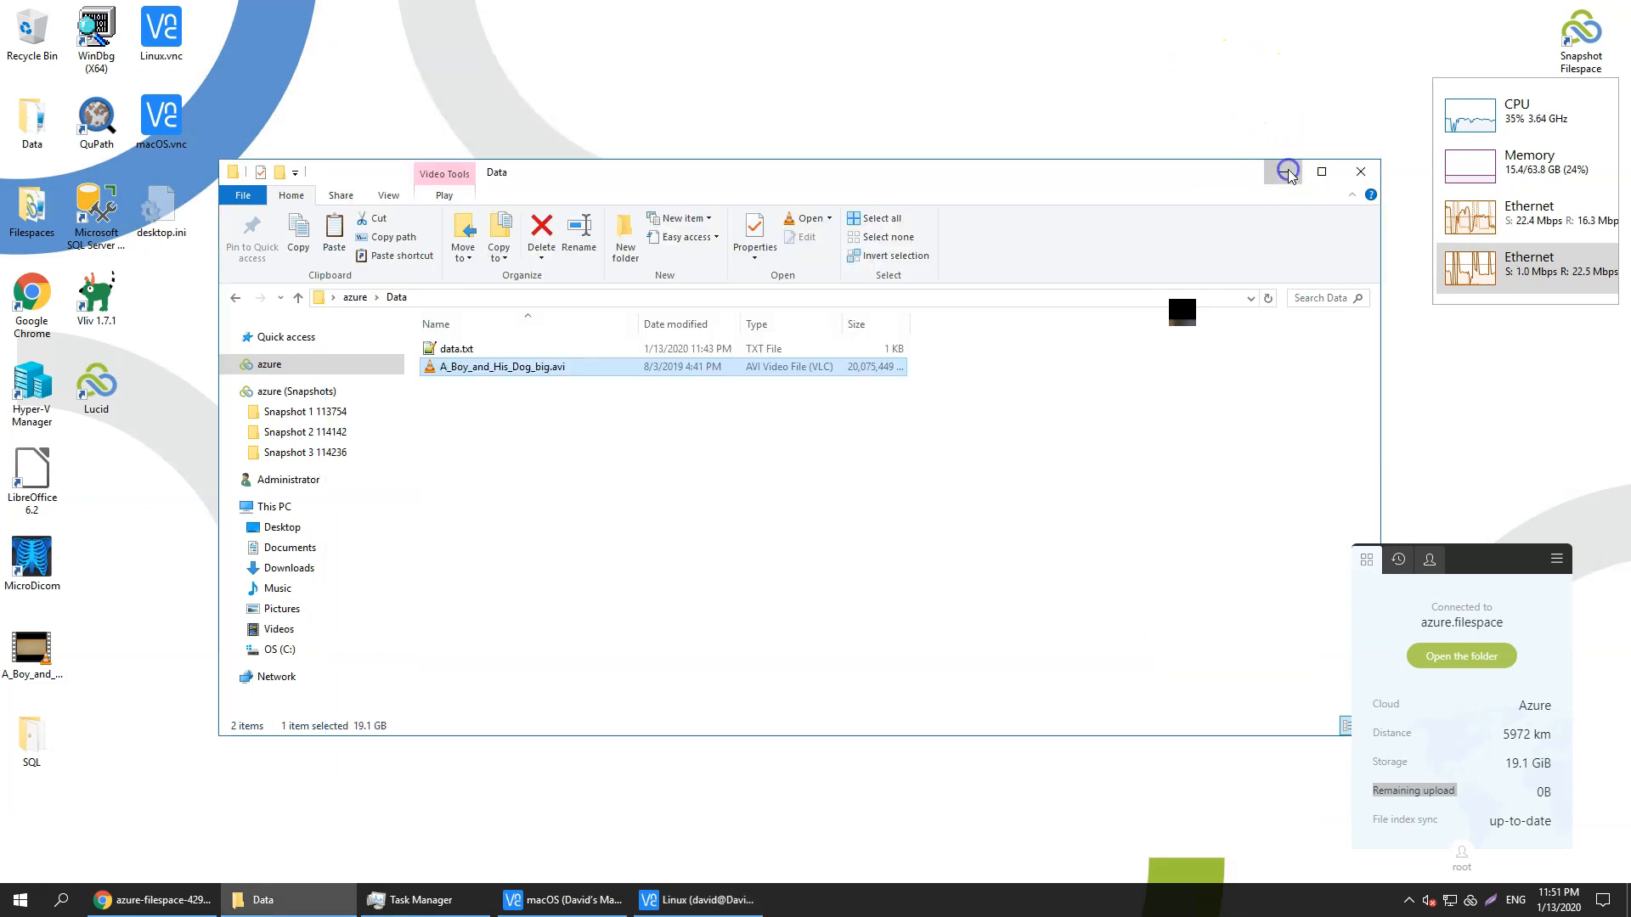
click(1282, 172)
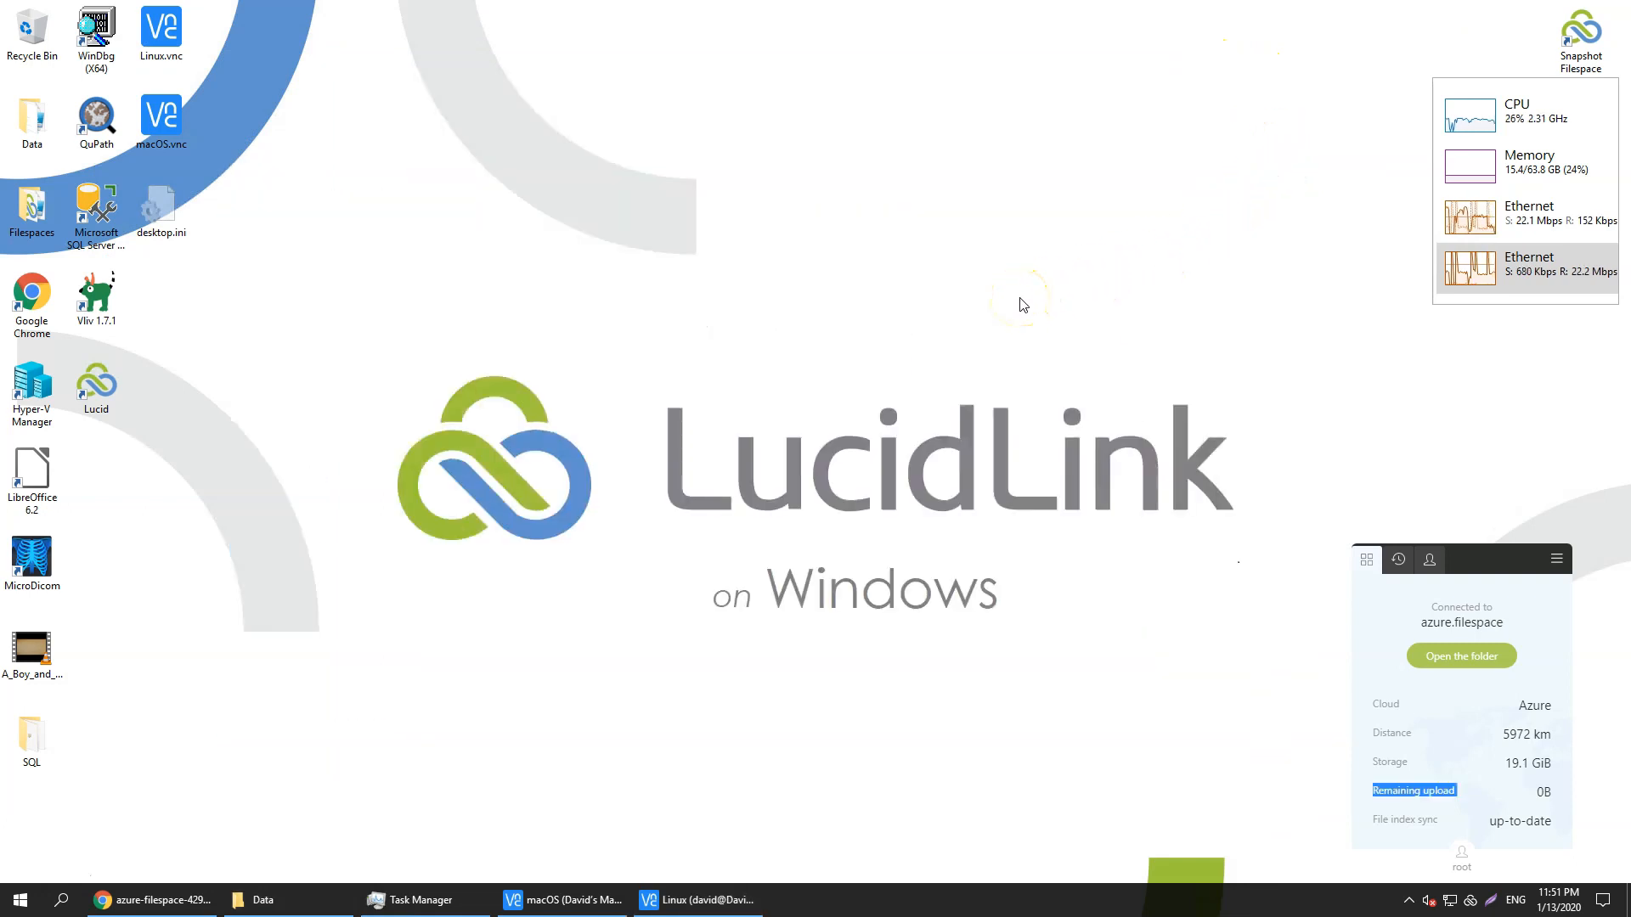
Step: Show This PC in File Explorer, and open a Command Prompt to list the available lucid commands
click(303, 898)
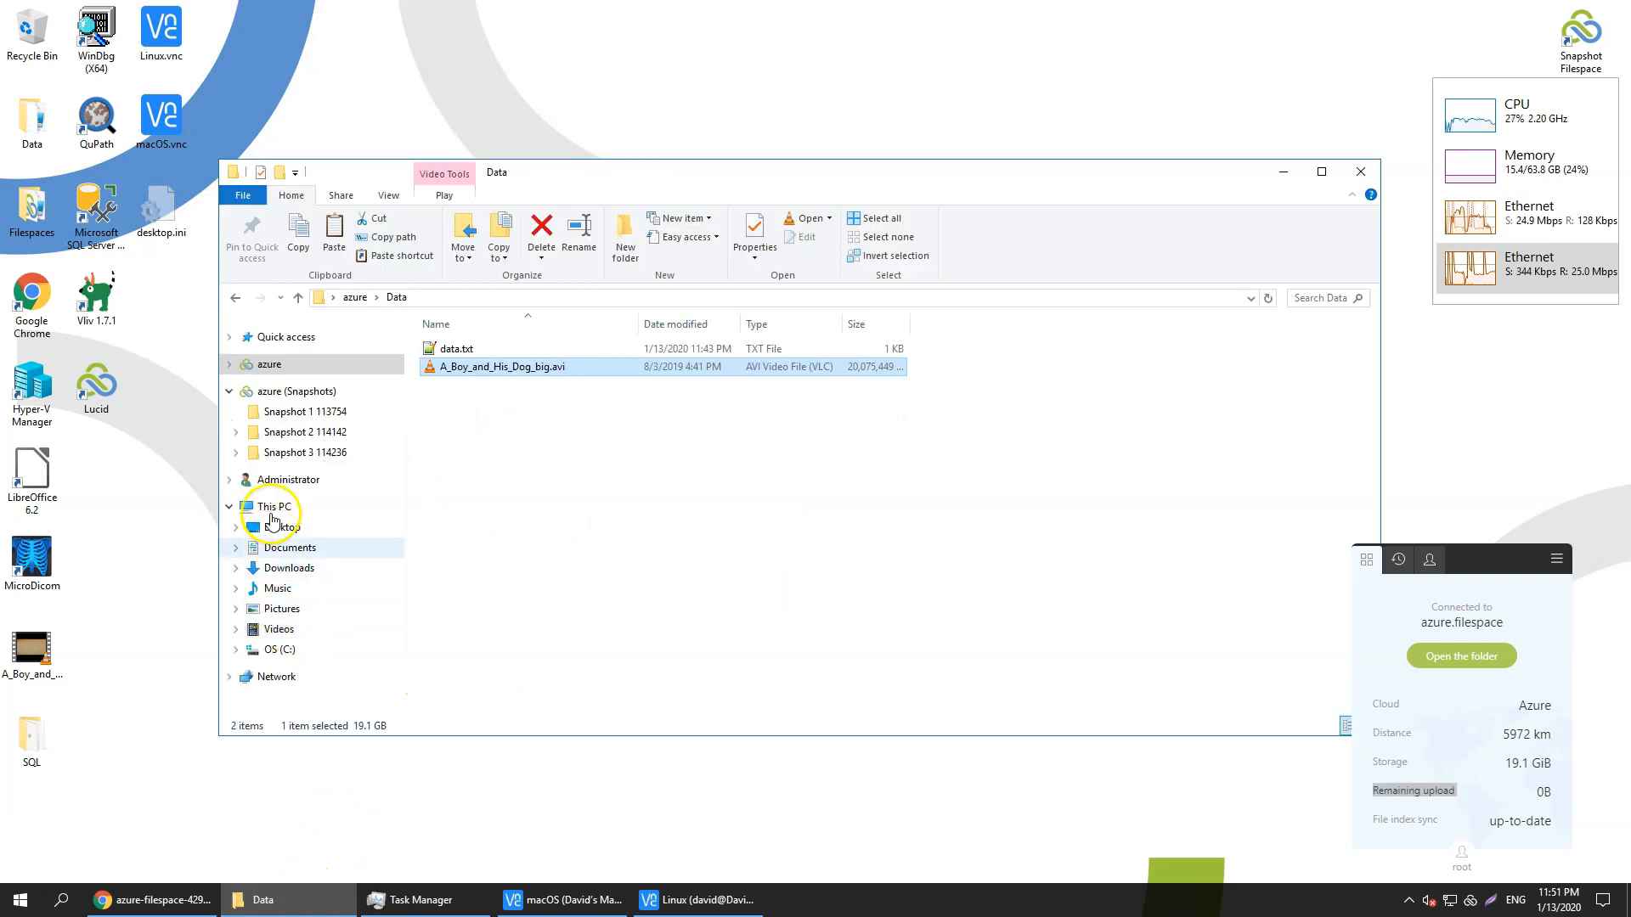
click(349, 510)
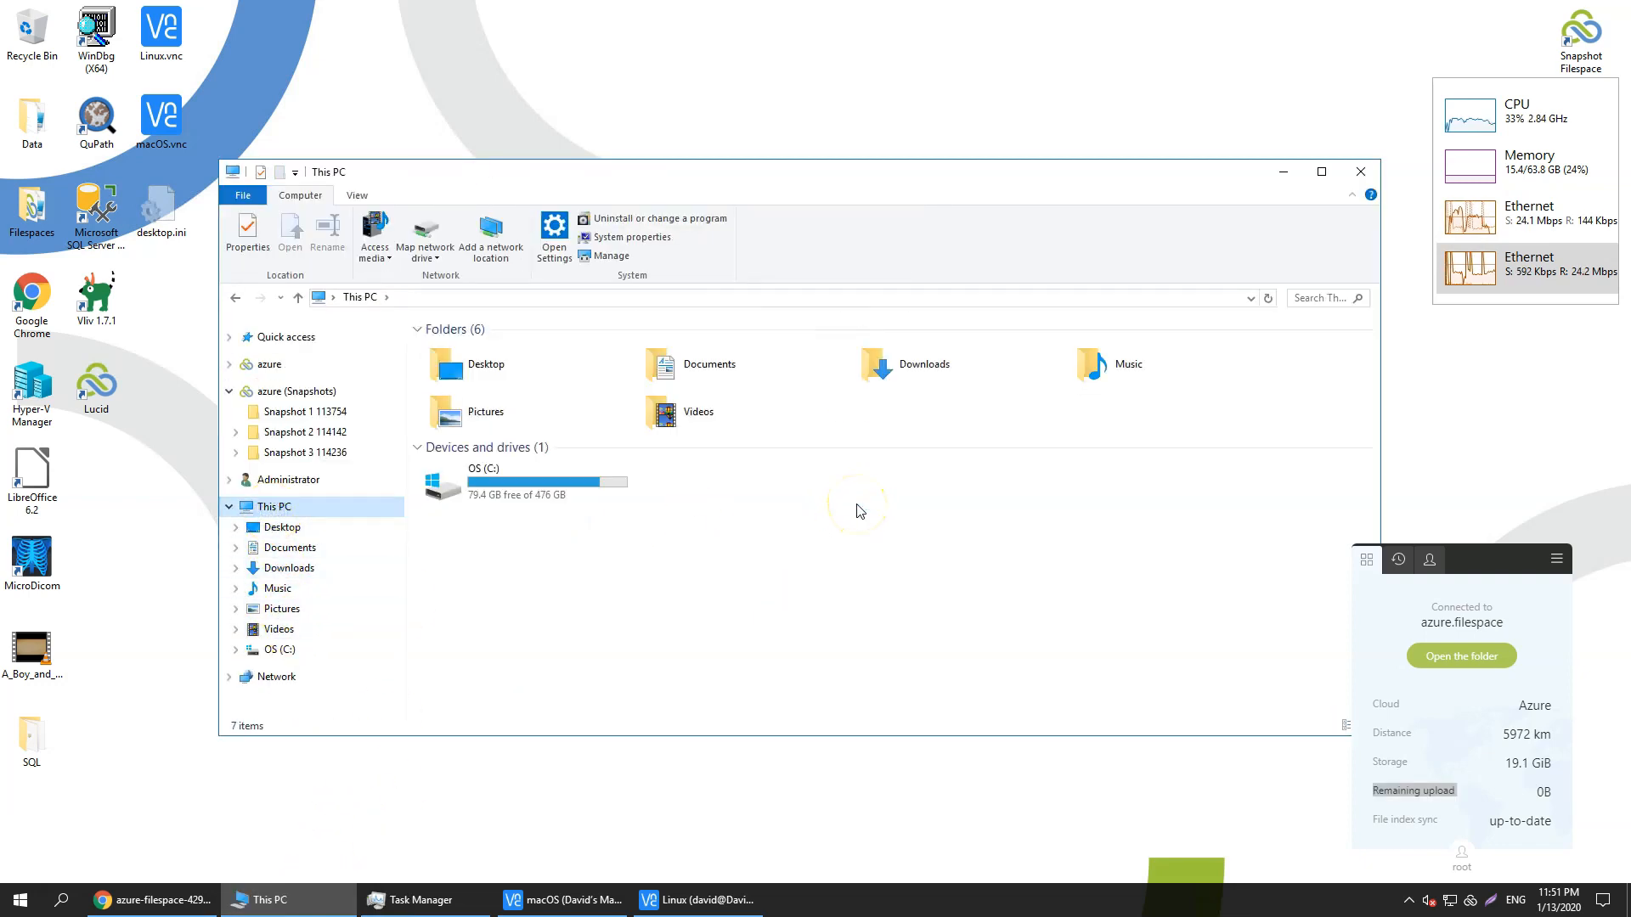
key(super+r)
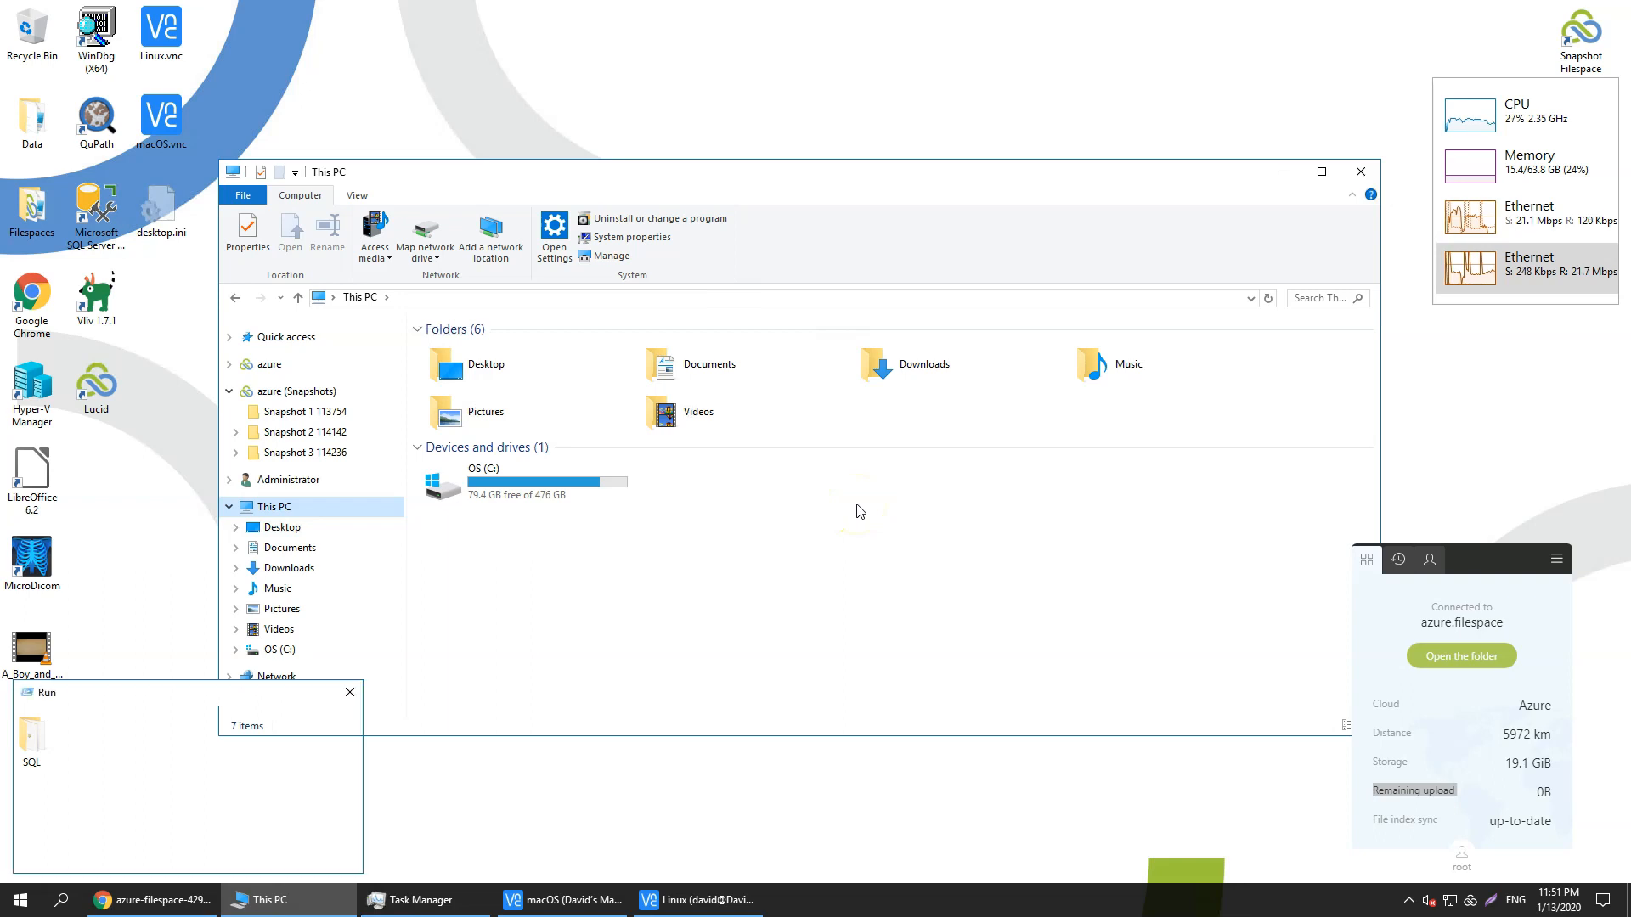
text(cmd)
key(Return)
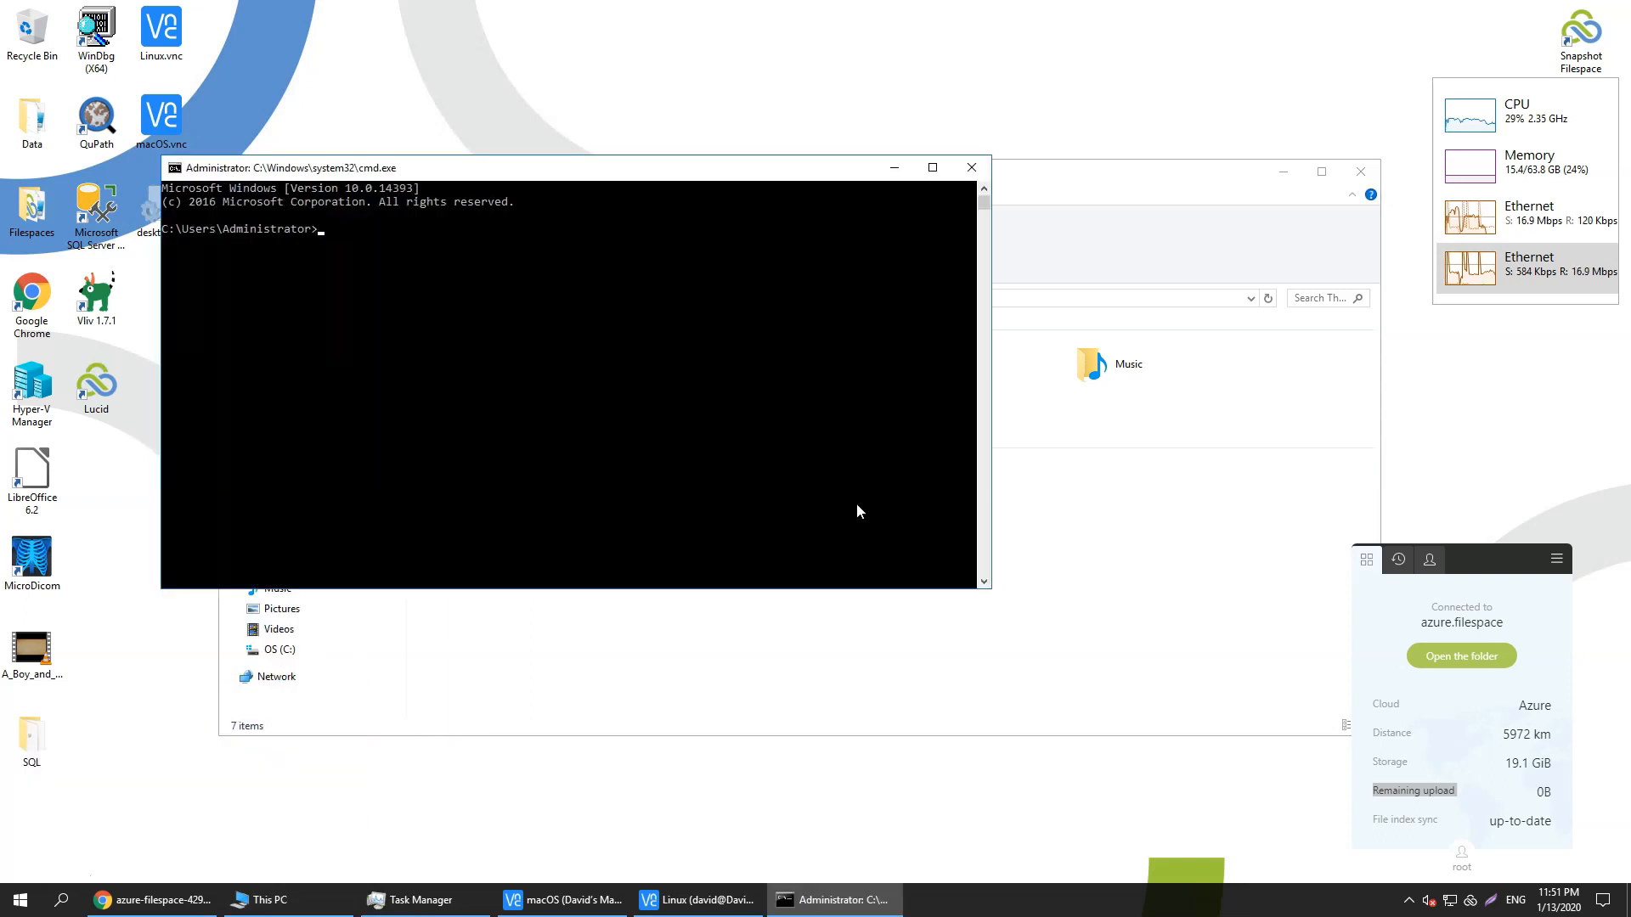
text(lucid)
key(Return)
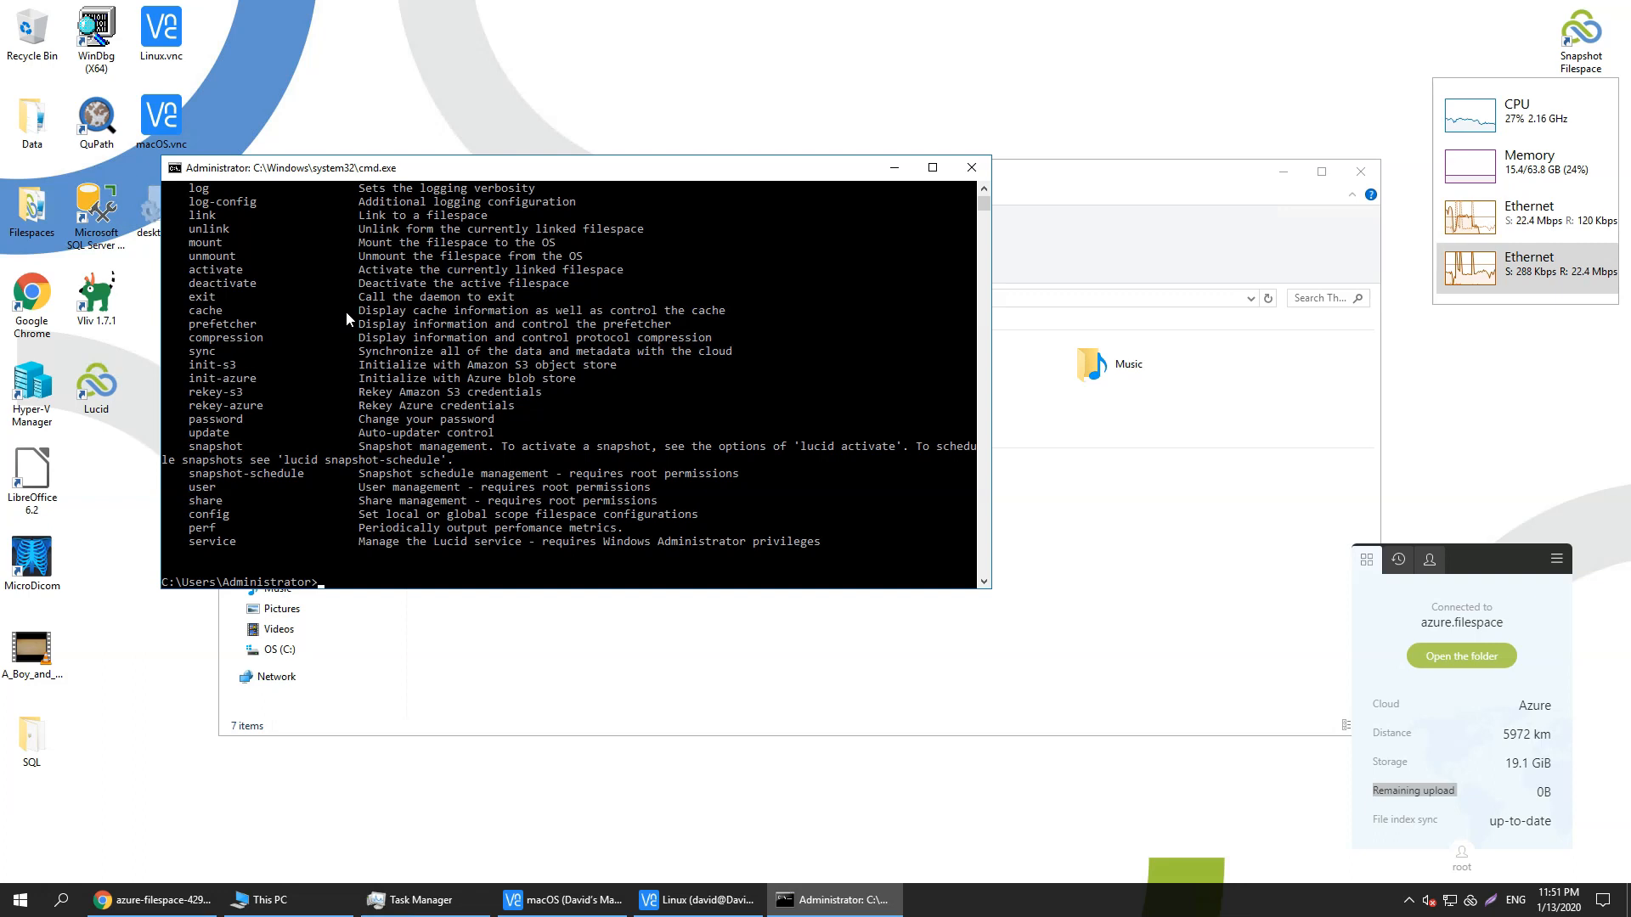
Step: Unmount the filespace with lucid unmount and remount it as a drive with lucid mount L:
text(lucid)
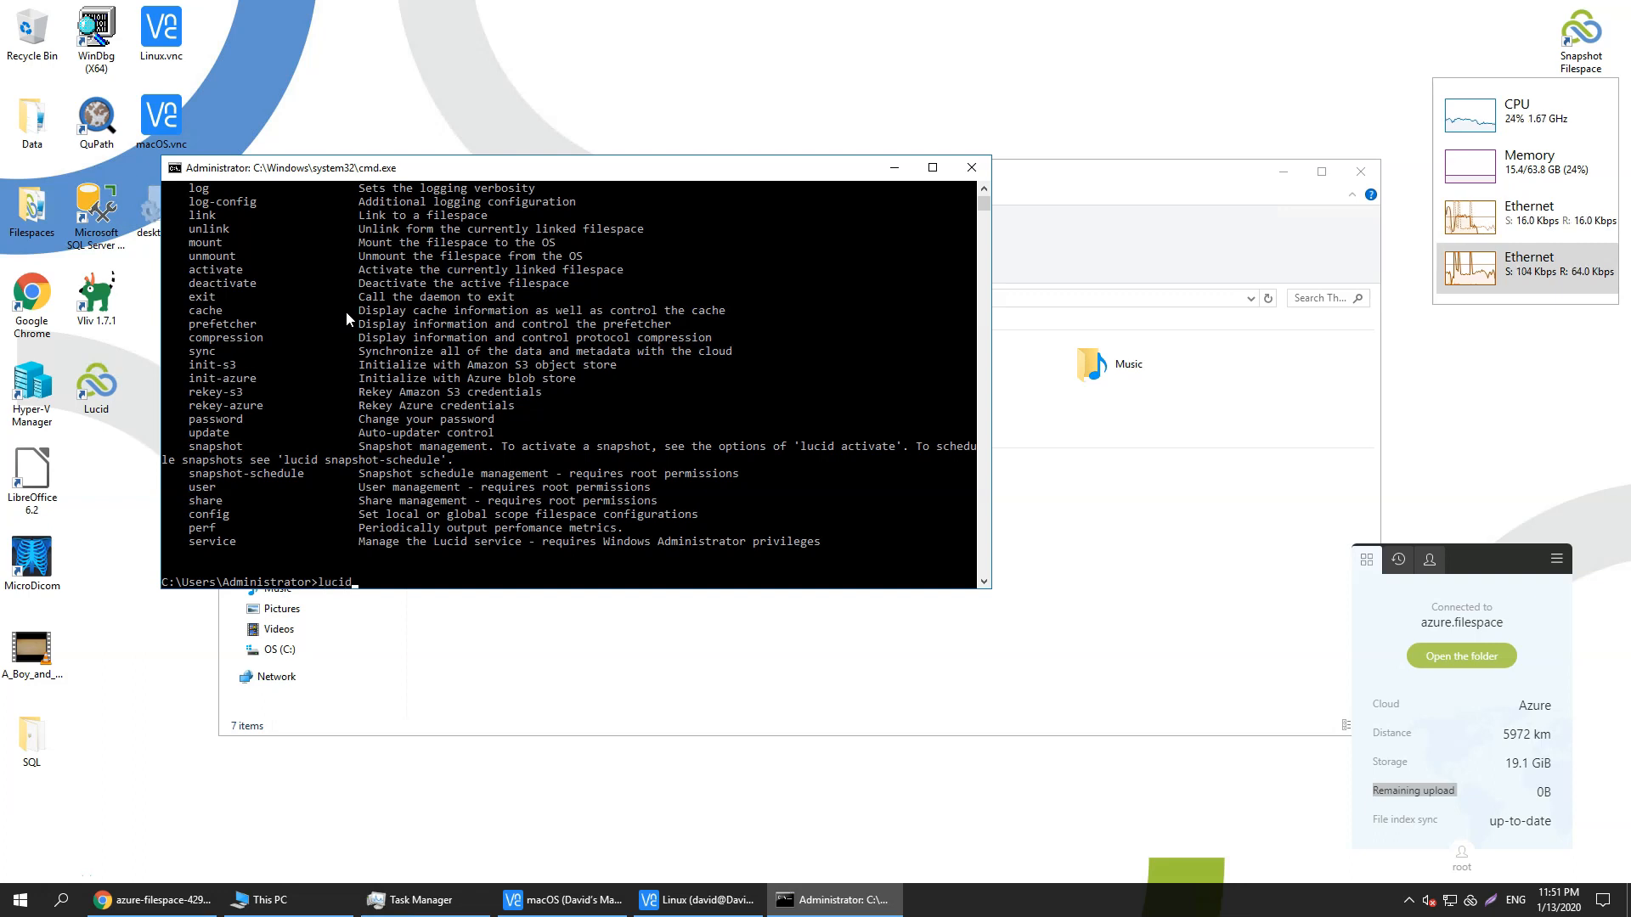
text( unmount)
key(Return)
text(lucid mount)
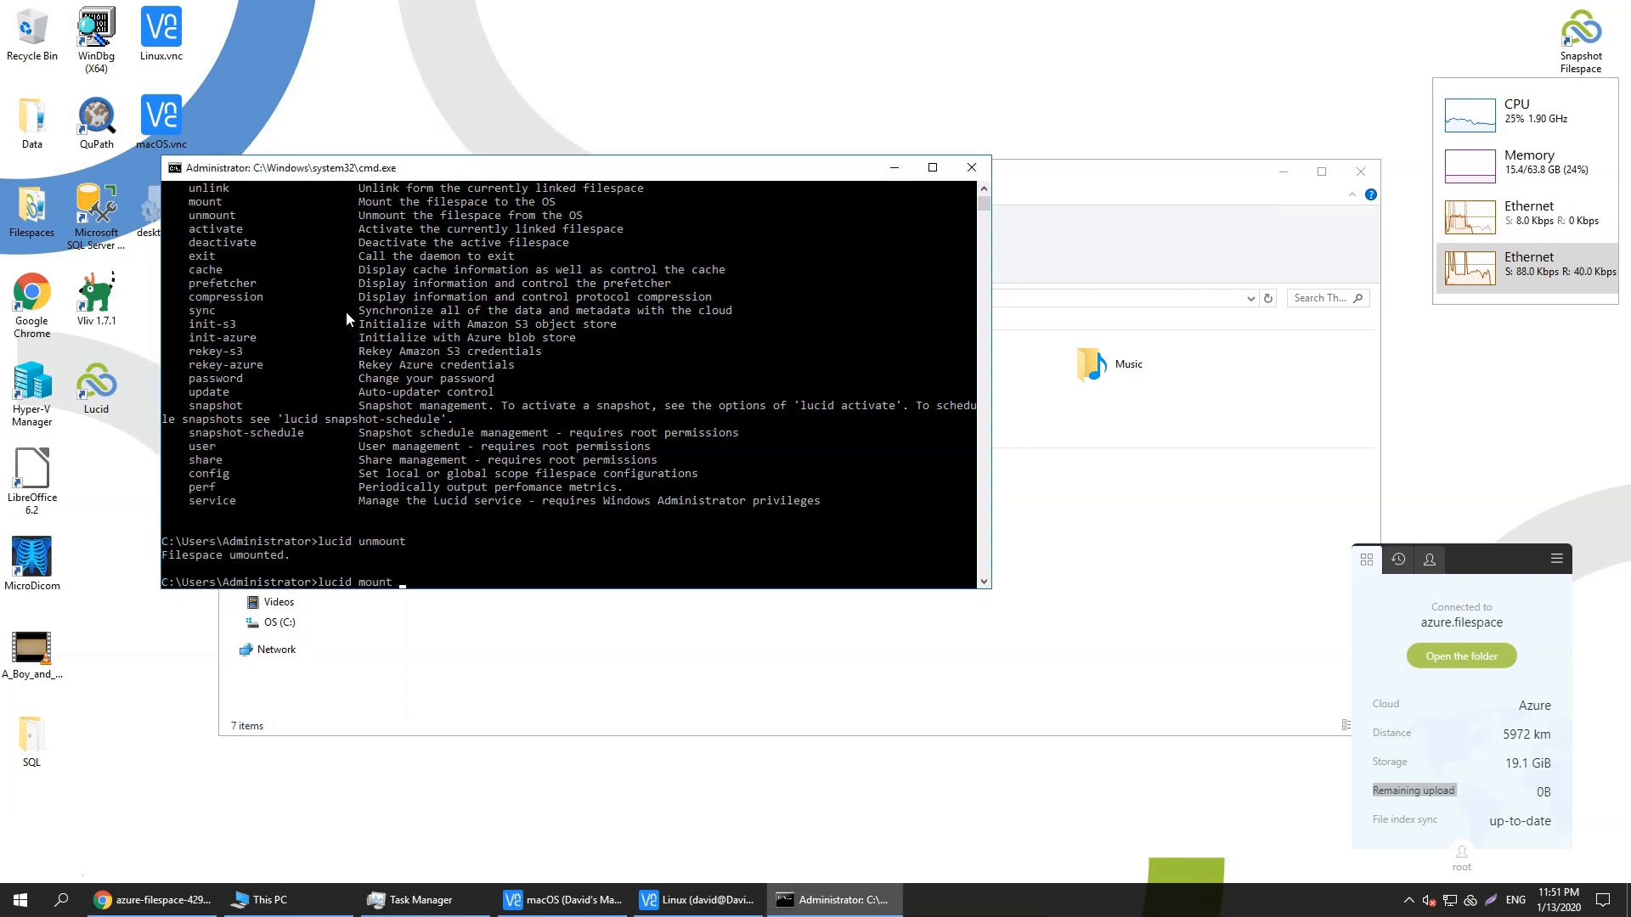
text( L:)
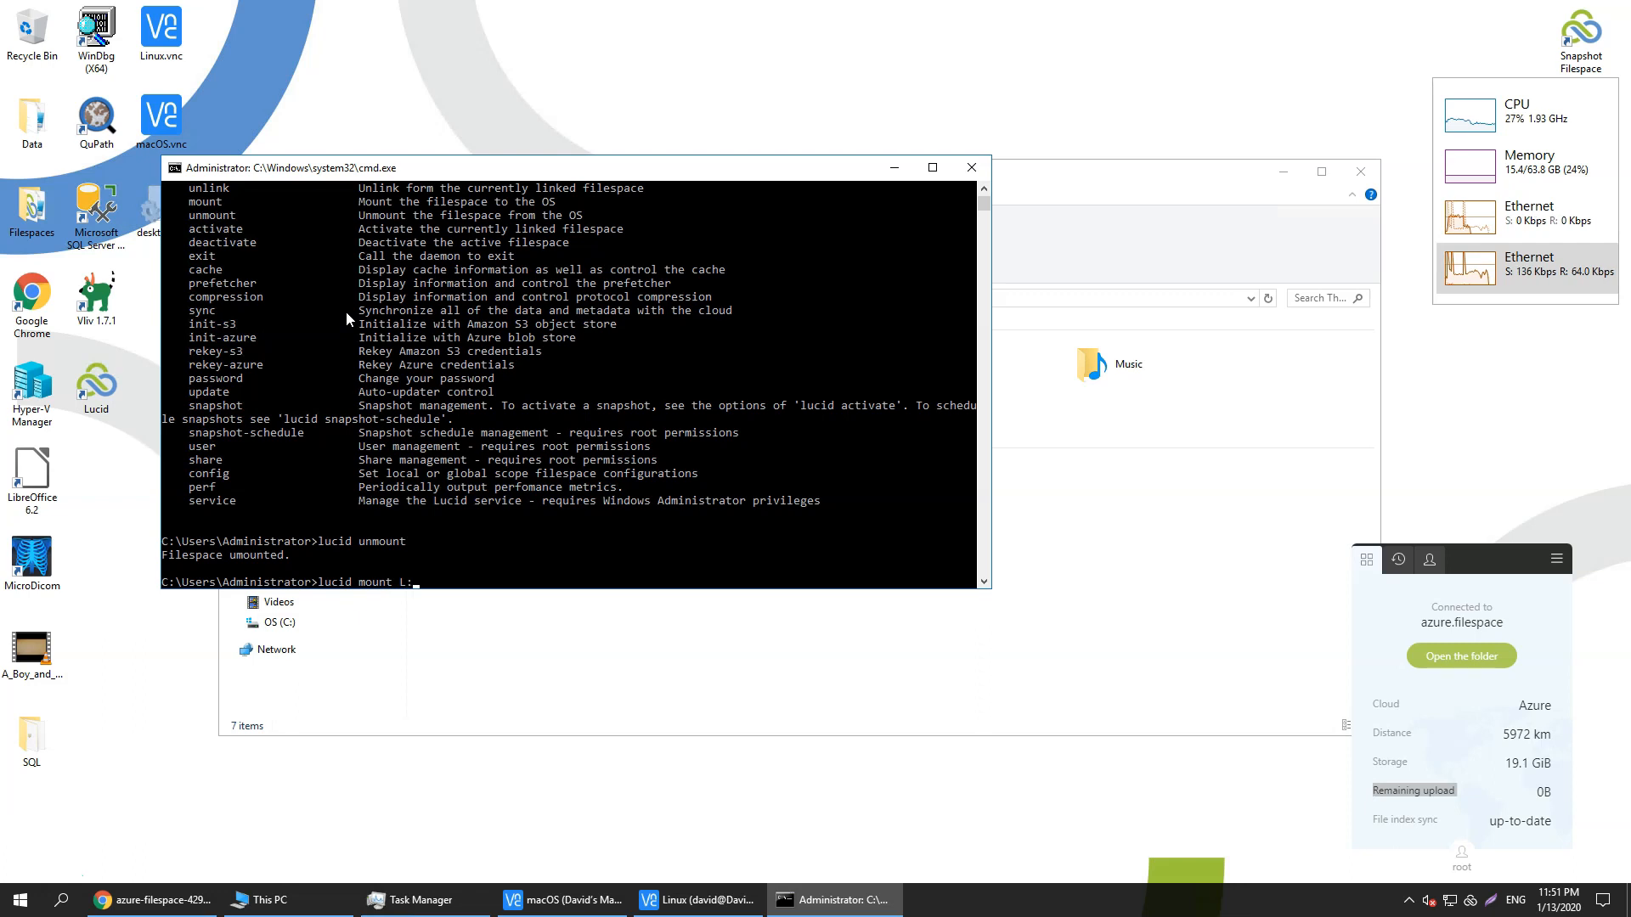
key(Return)
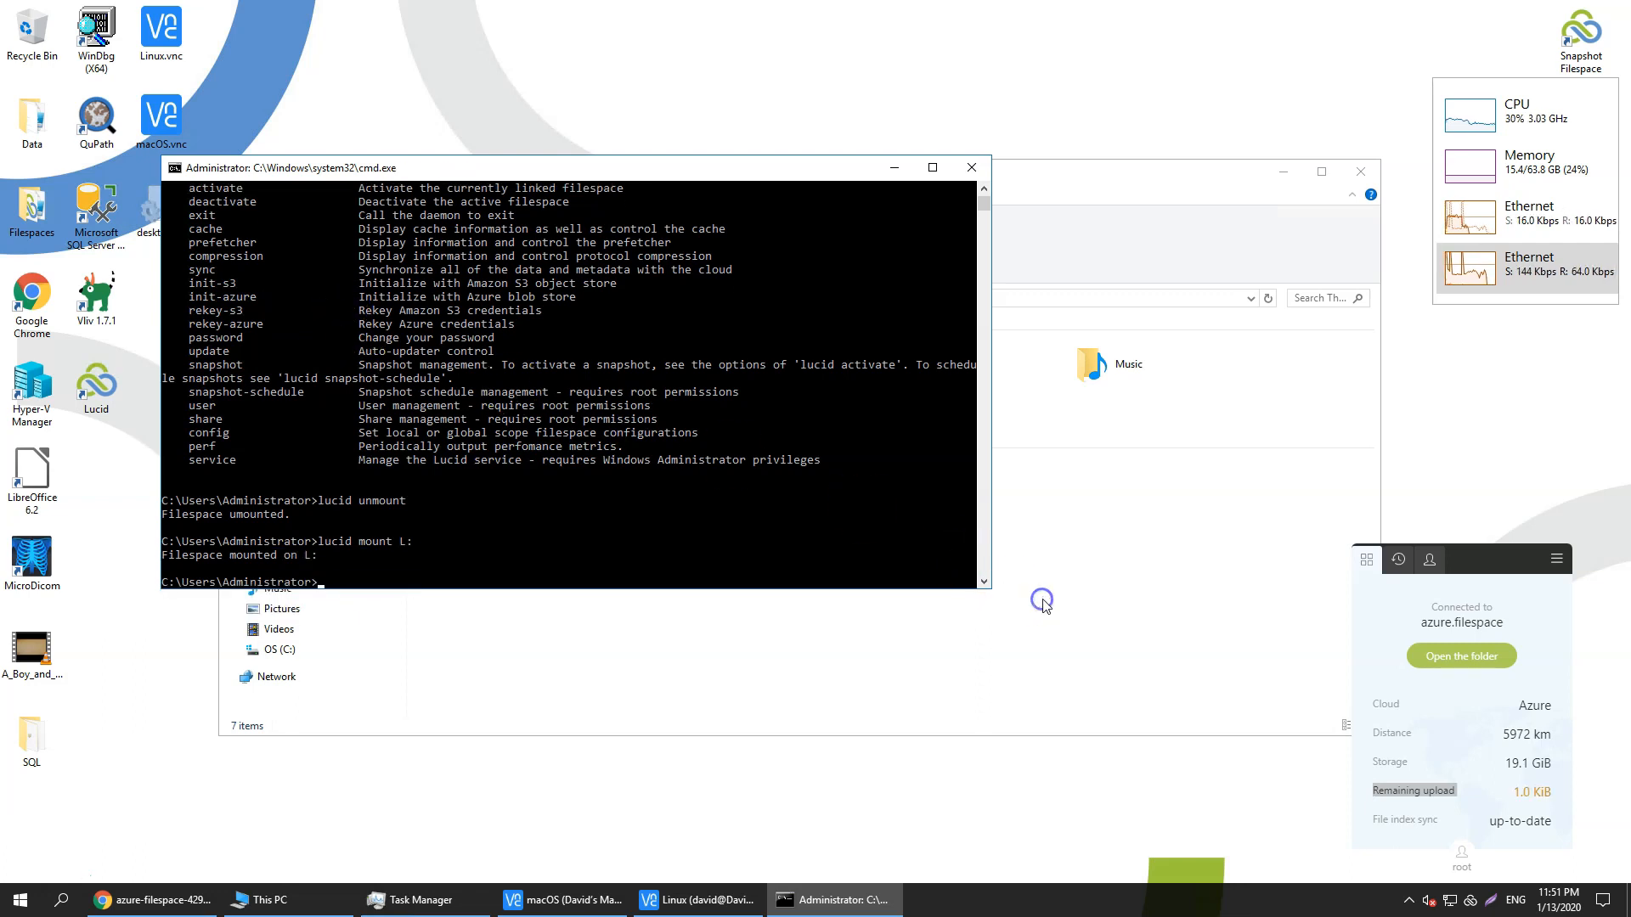
Step: Return to This PC and open the LUCID (L:) drive to view its root folders
click(1043, 603)
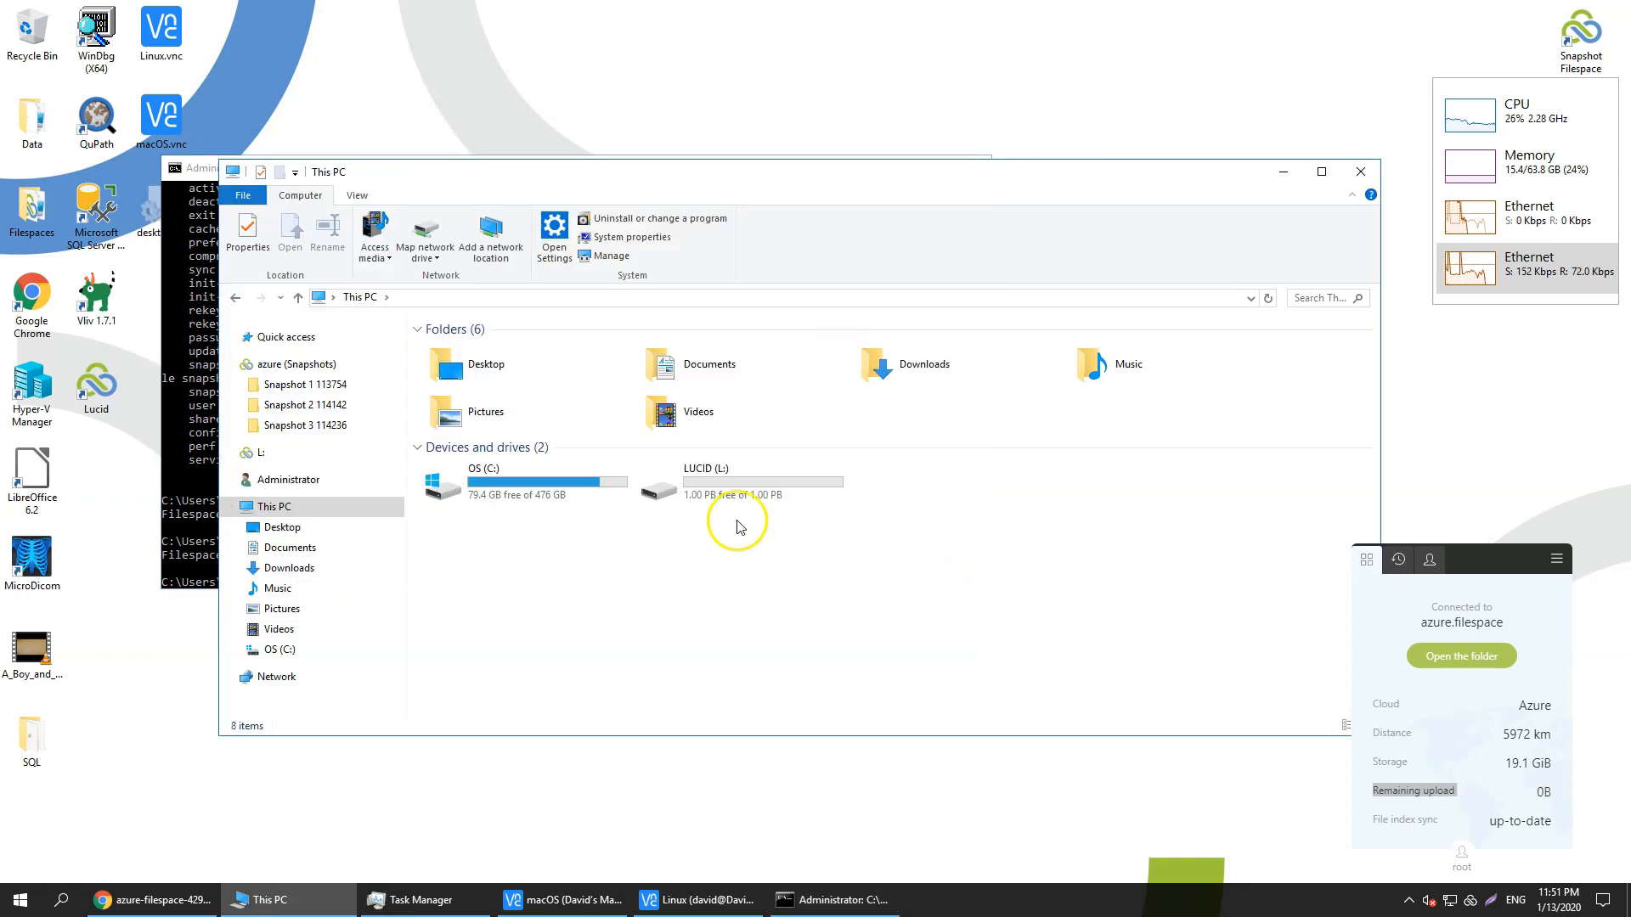
double_click(731, 488)
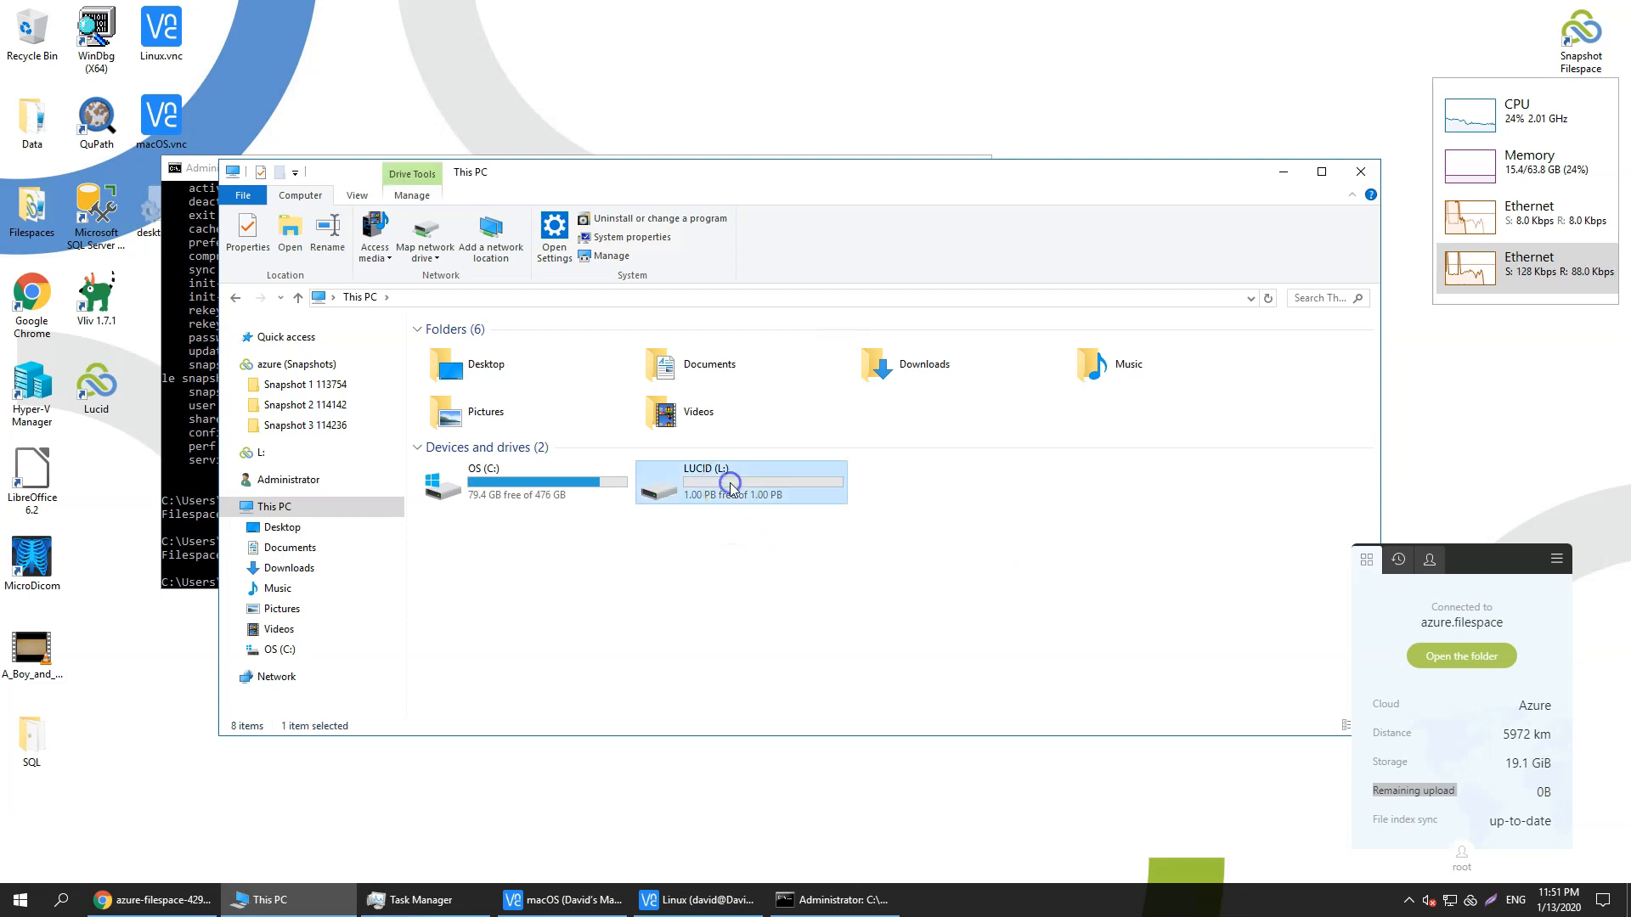
click(512, 459)
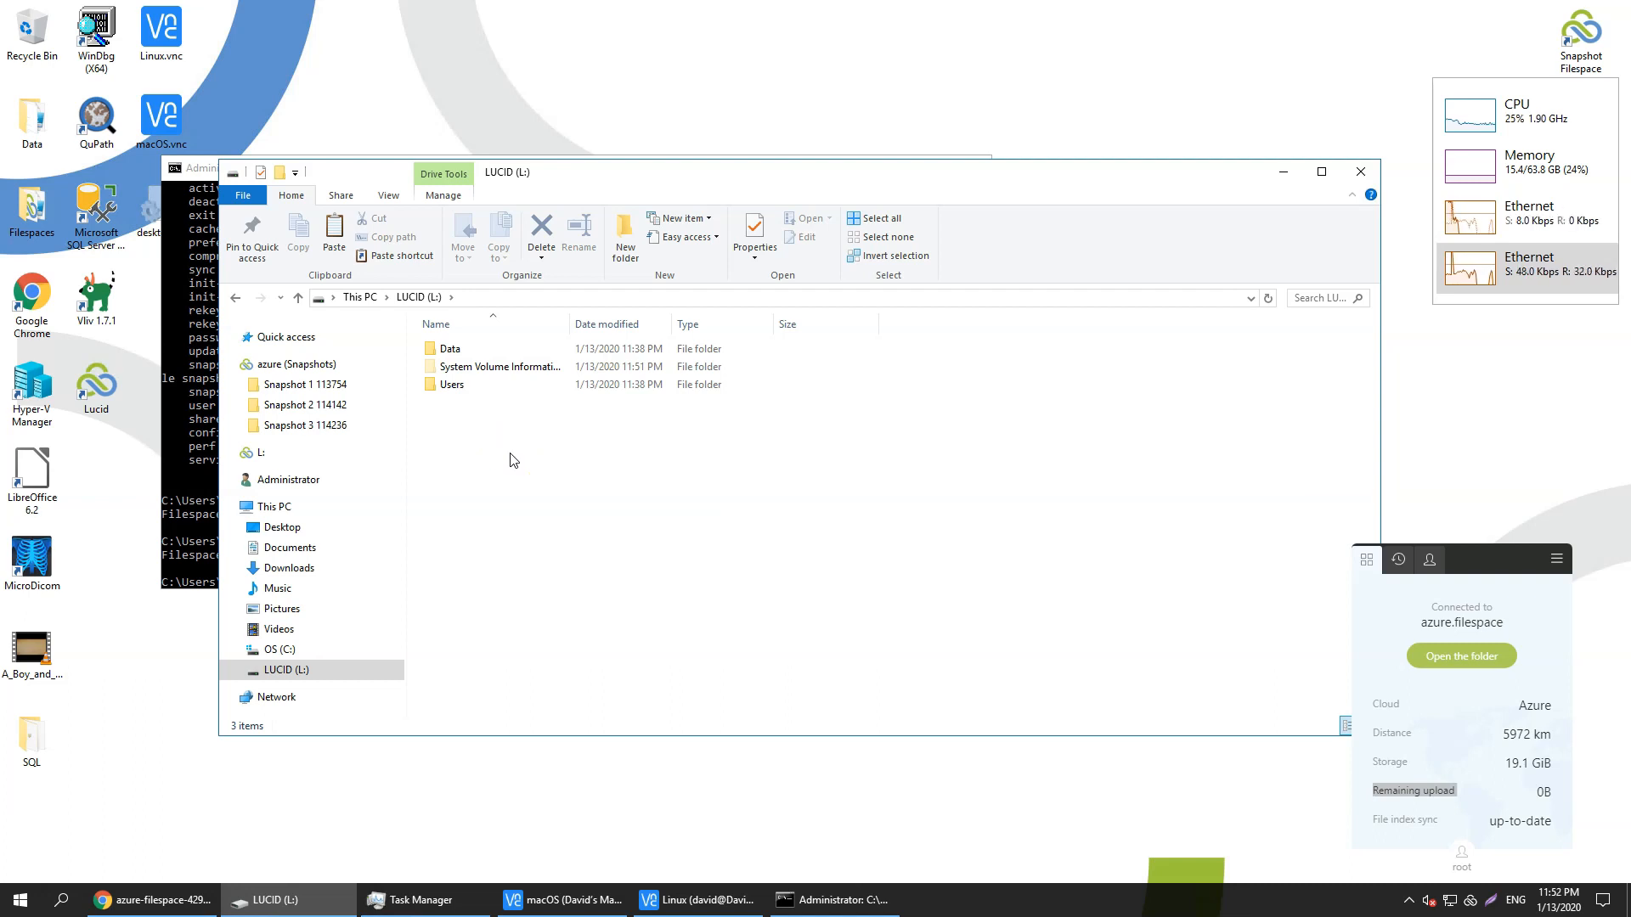
click(210, 563)
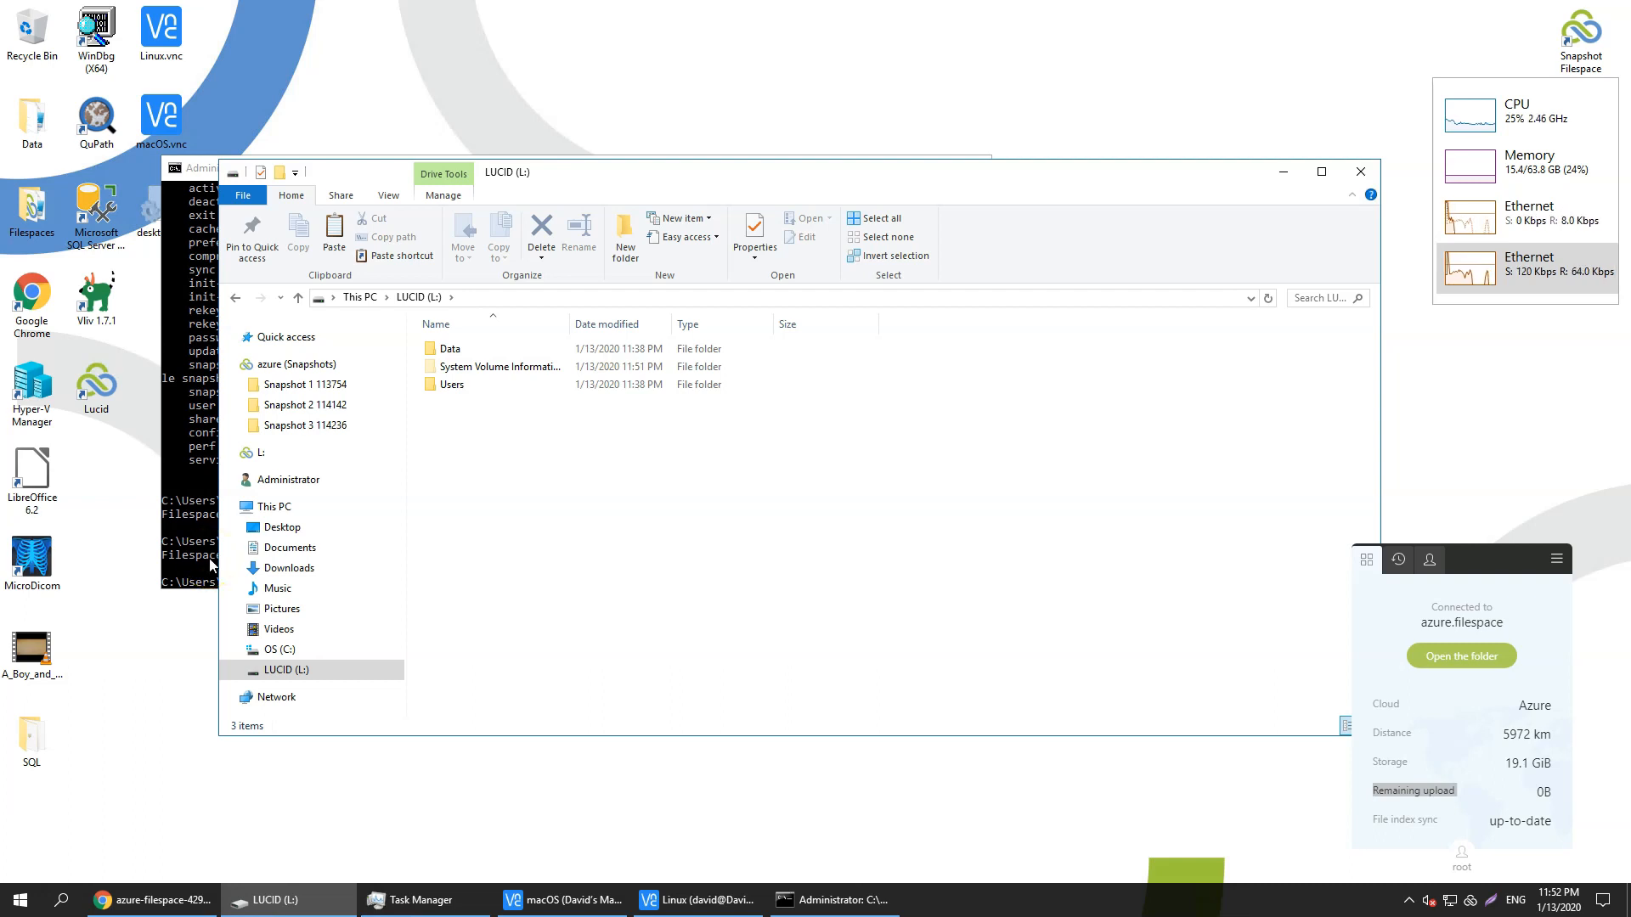
Step: Copy the SQL folder from the desktop to the root of LUCID (L:), and select Contacts.Mdf in the copy
click(34, 732)
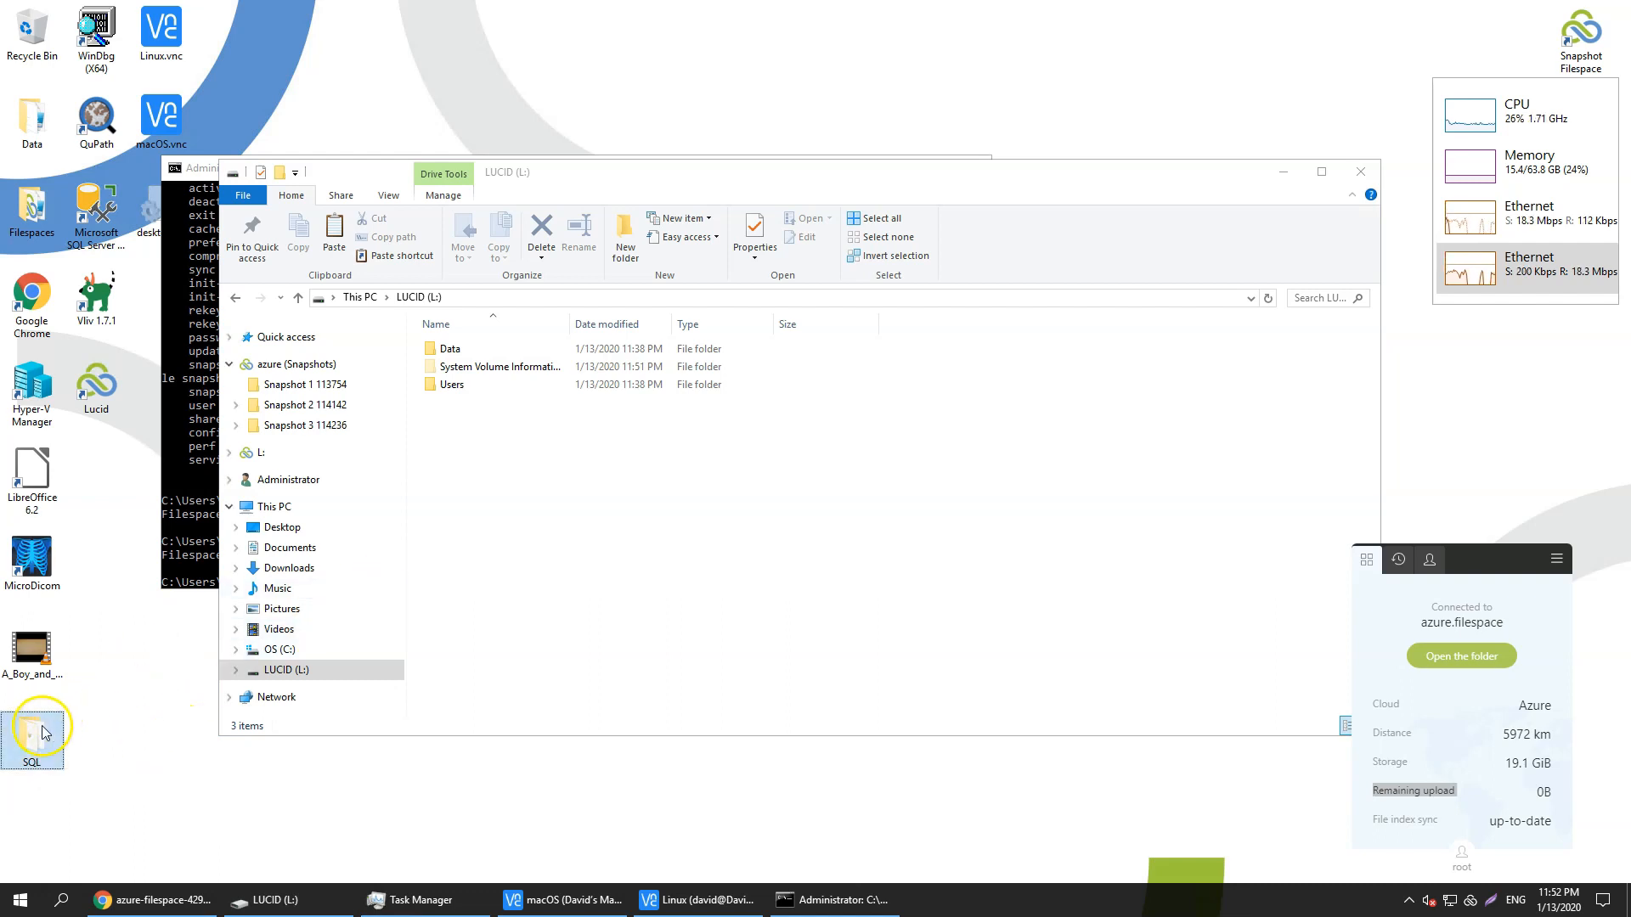
right_click(497, 474)
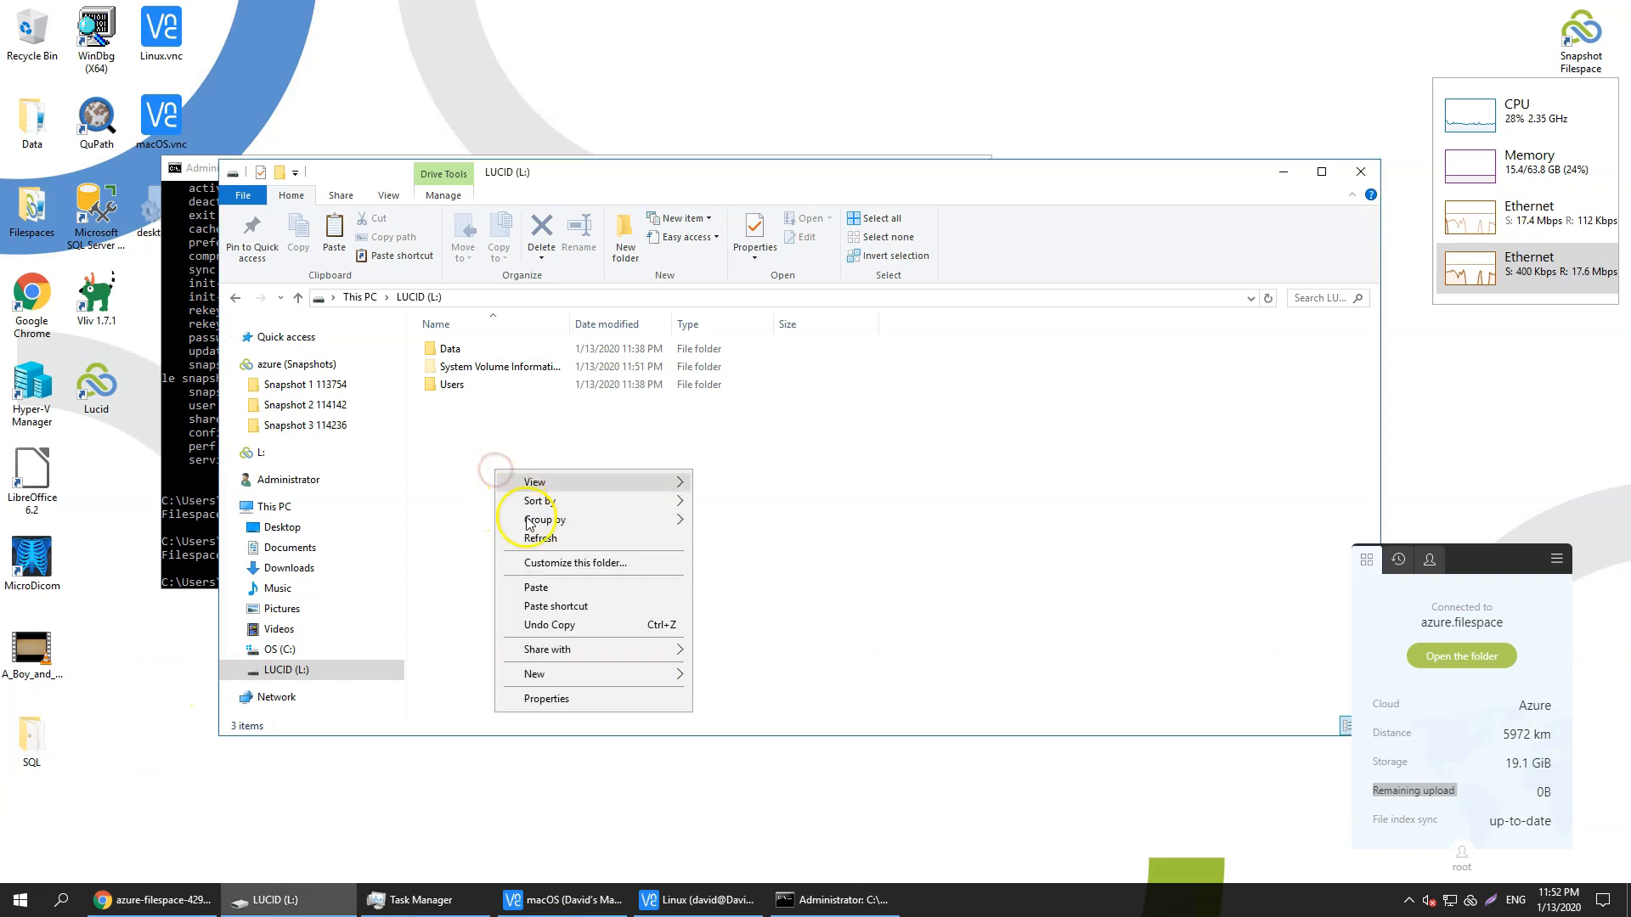
click(535, 590)
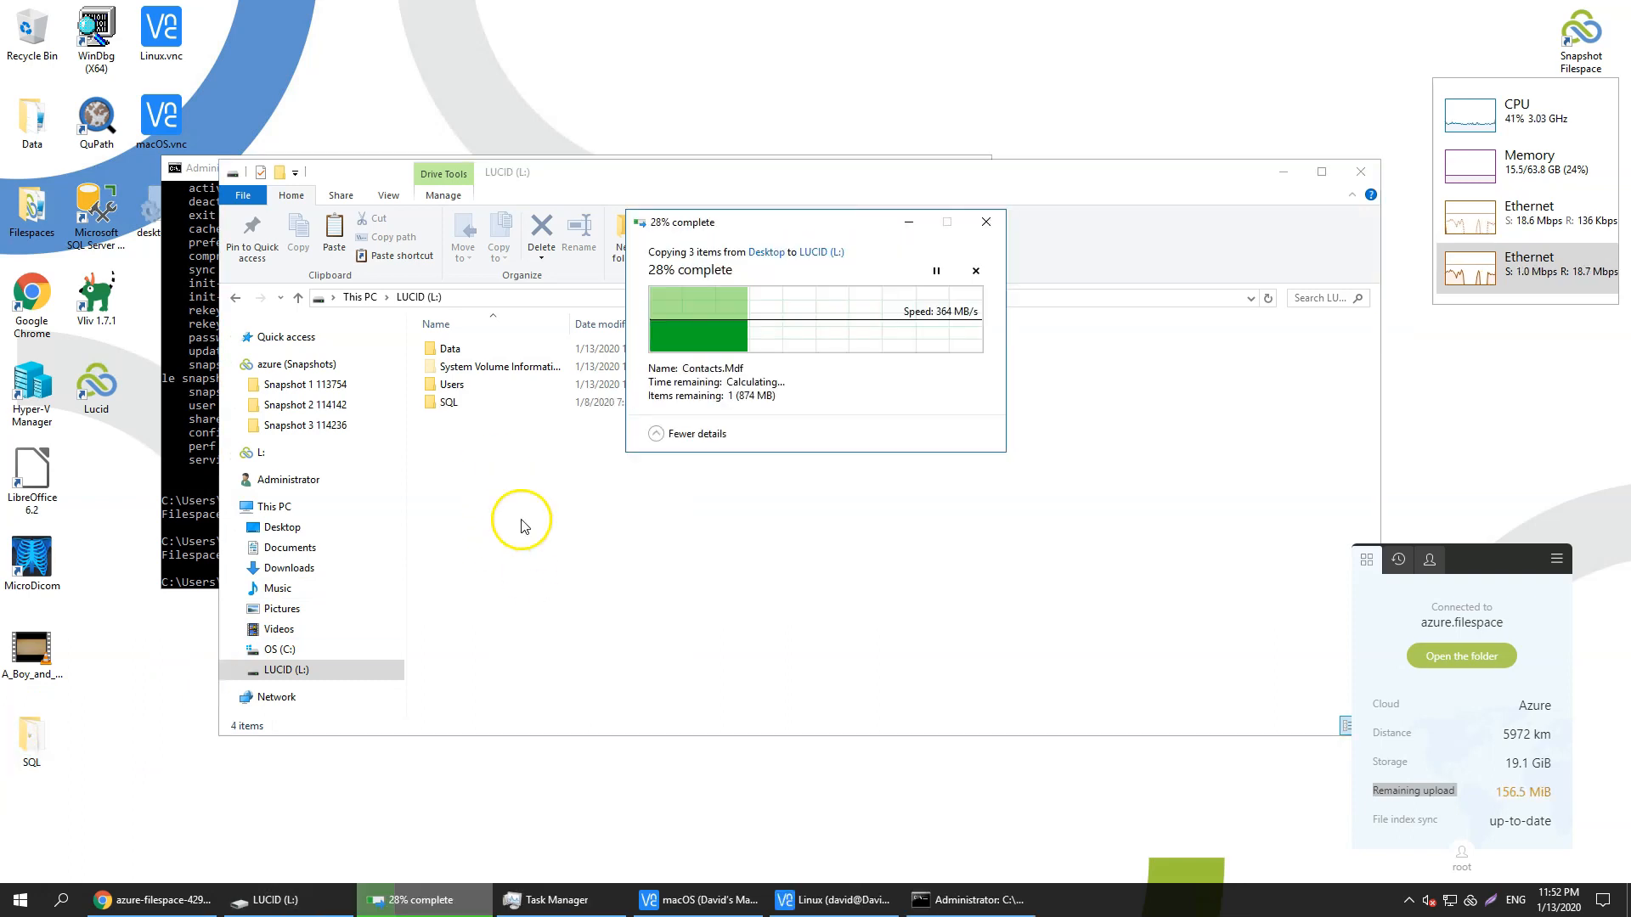
double_click(451, 404)
click(873, 366)
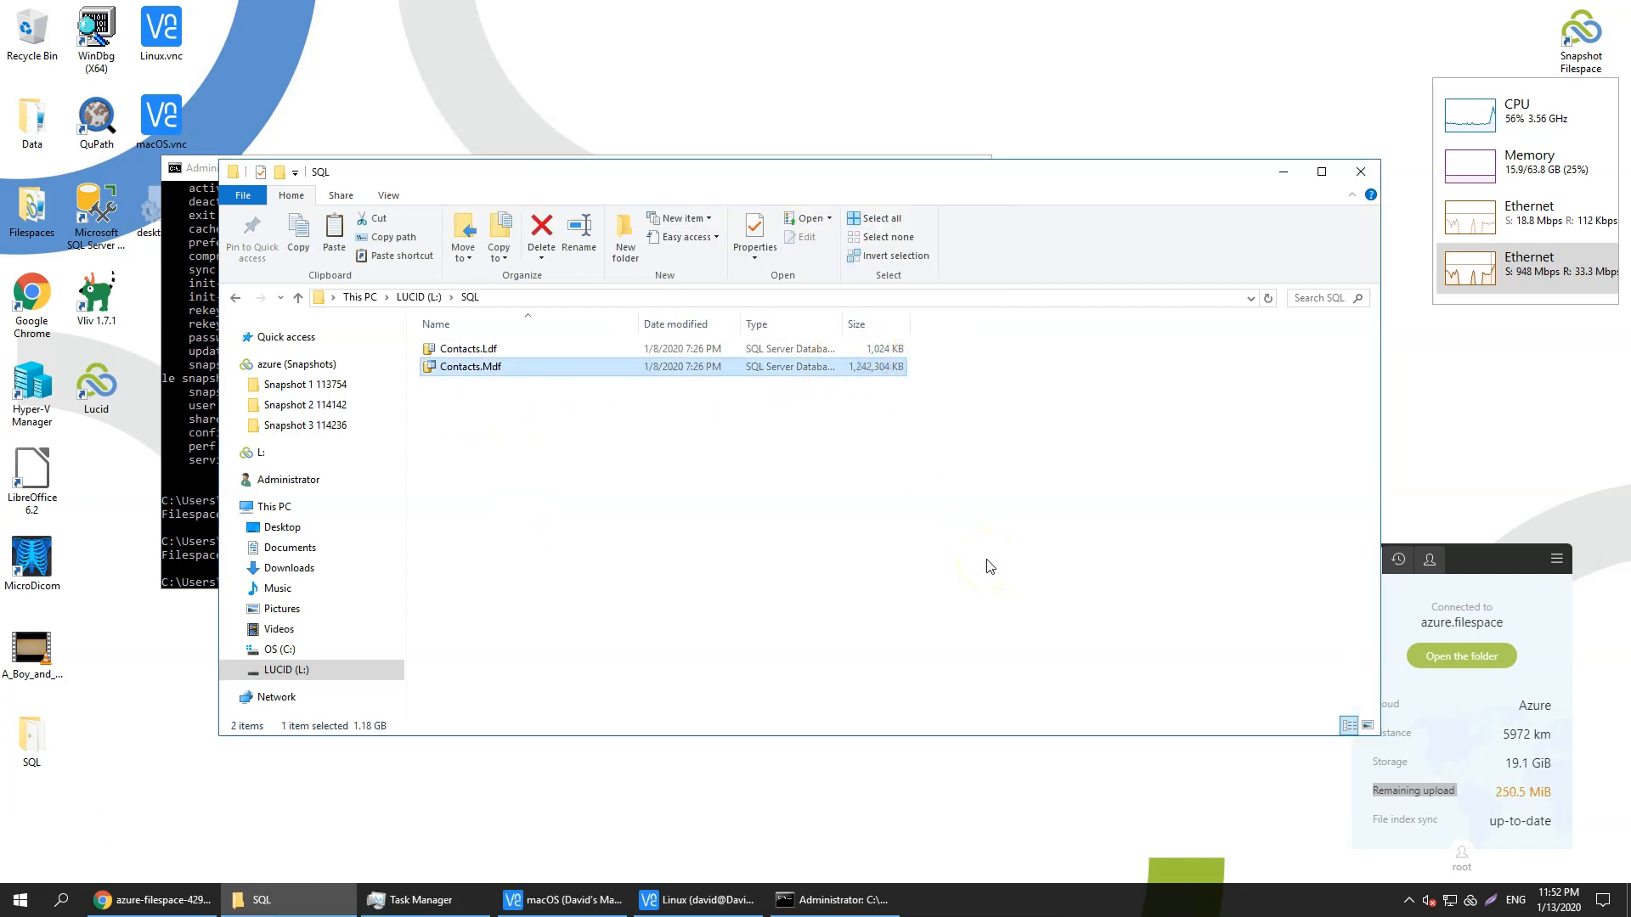
Step: Create a folder named Hyper-V in the root of the LUCID (L:) drive
click(289, 670)
right_click(473, 445)
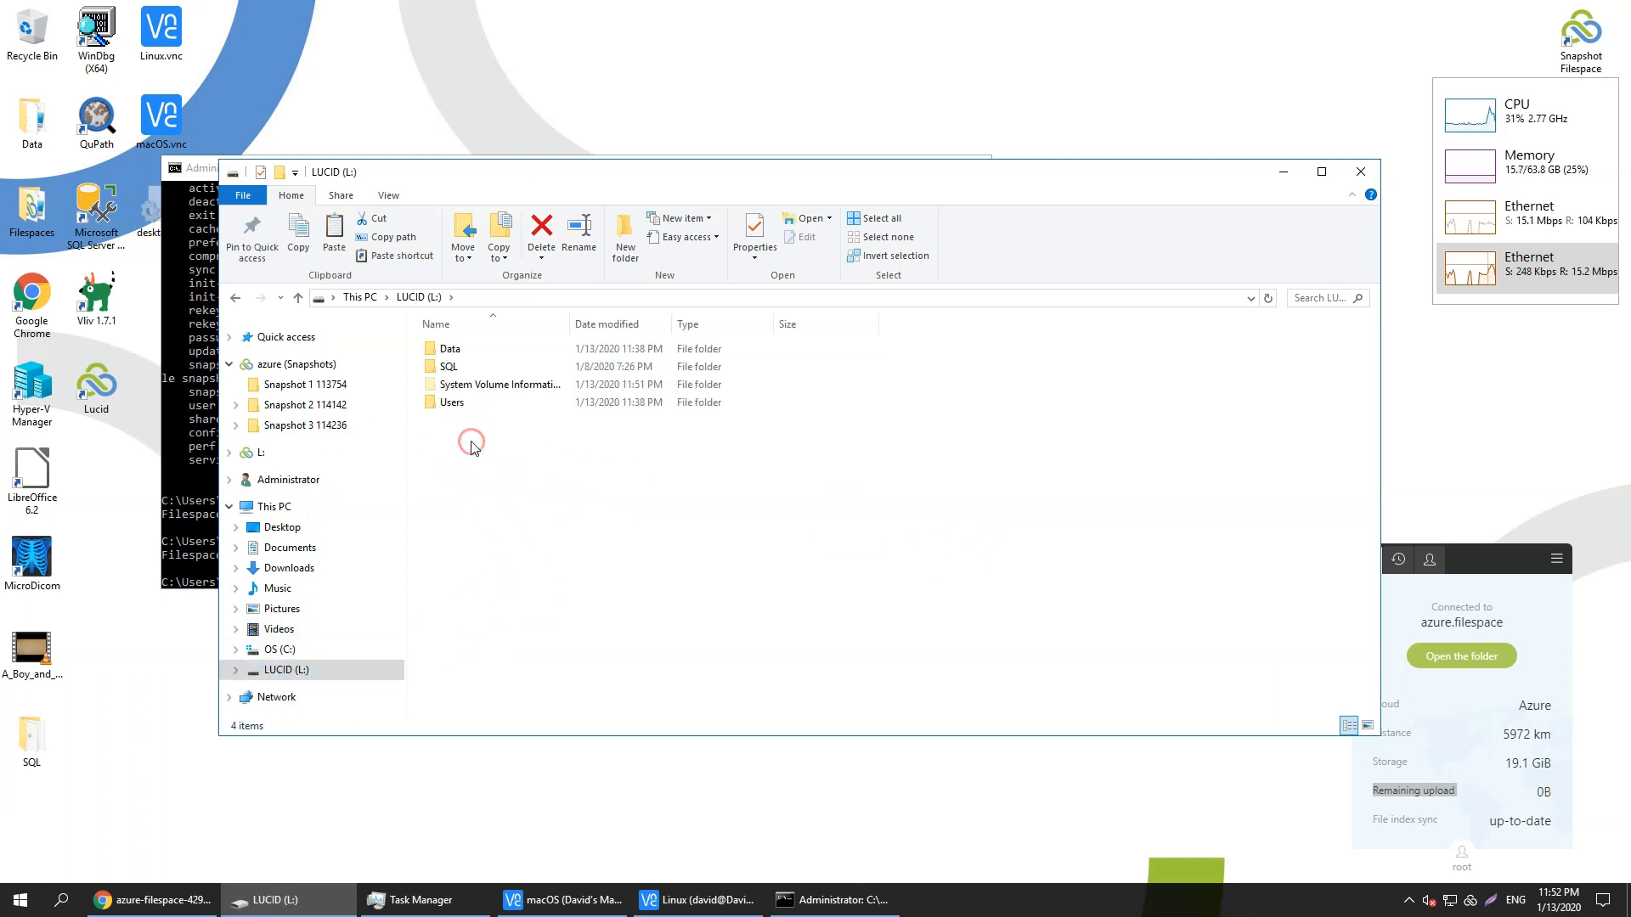
mouse_move(508, 648)
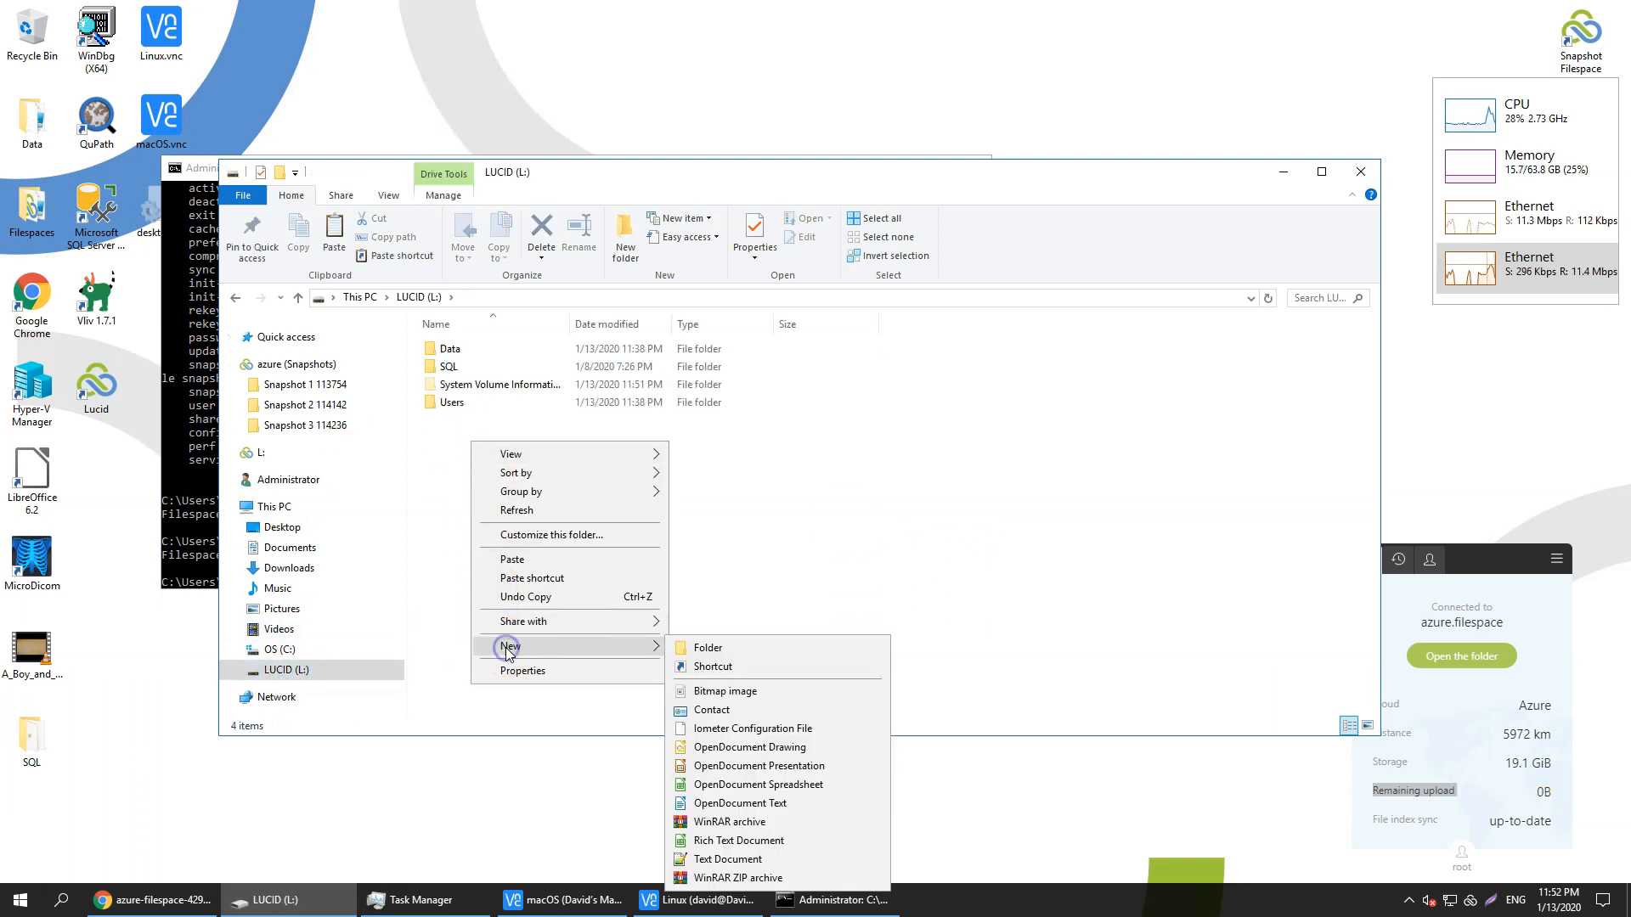
click(712, 649)
text(Hyper-v)
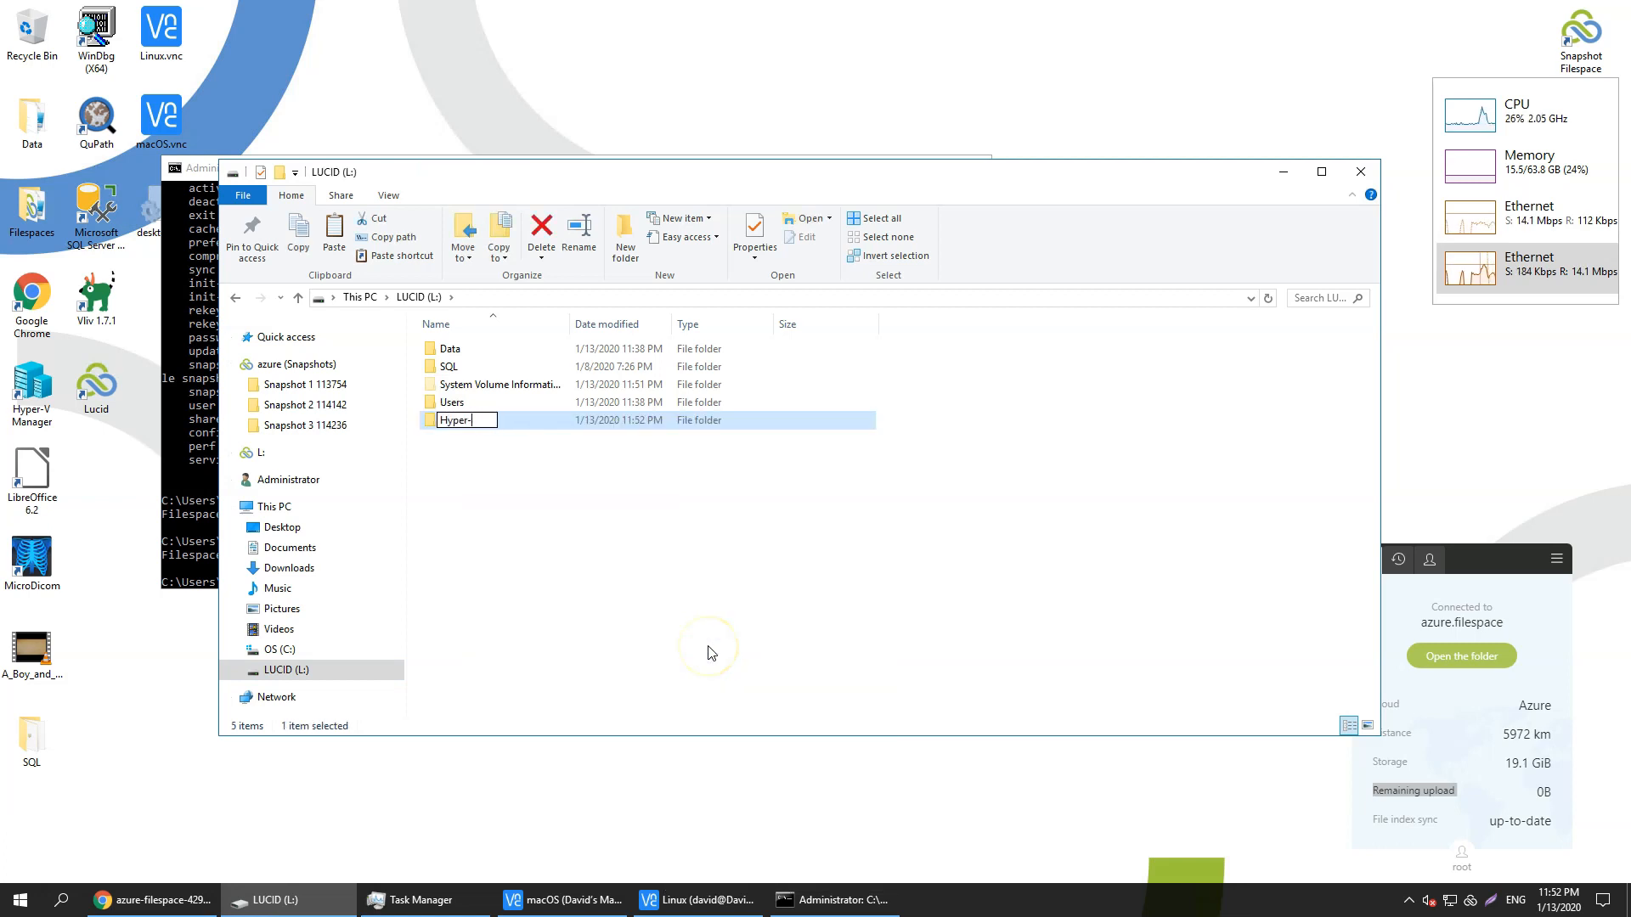
key(Return)
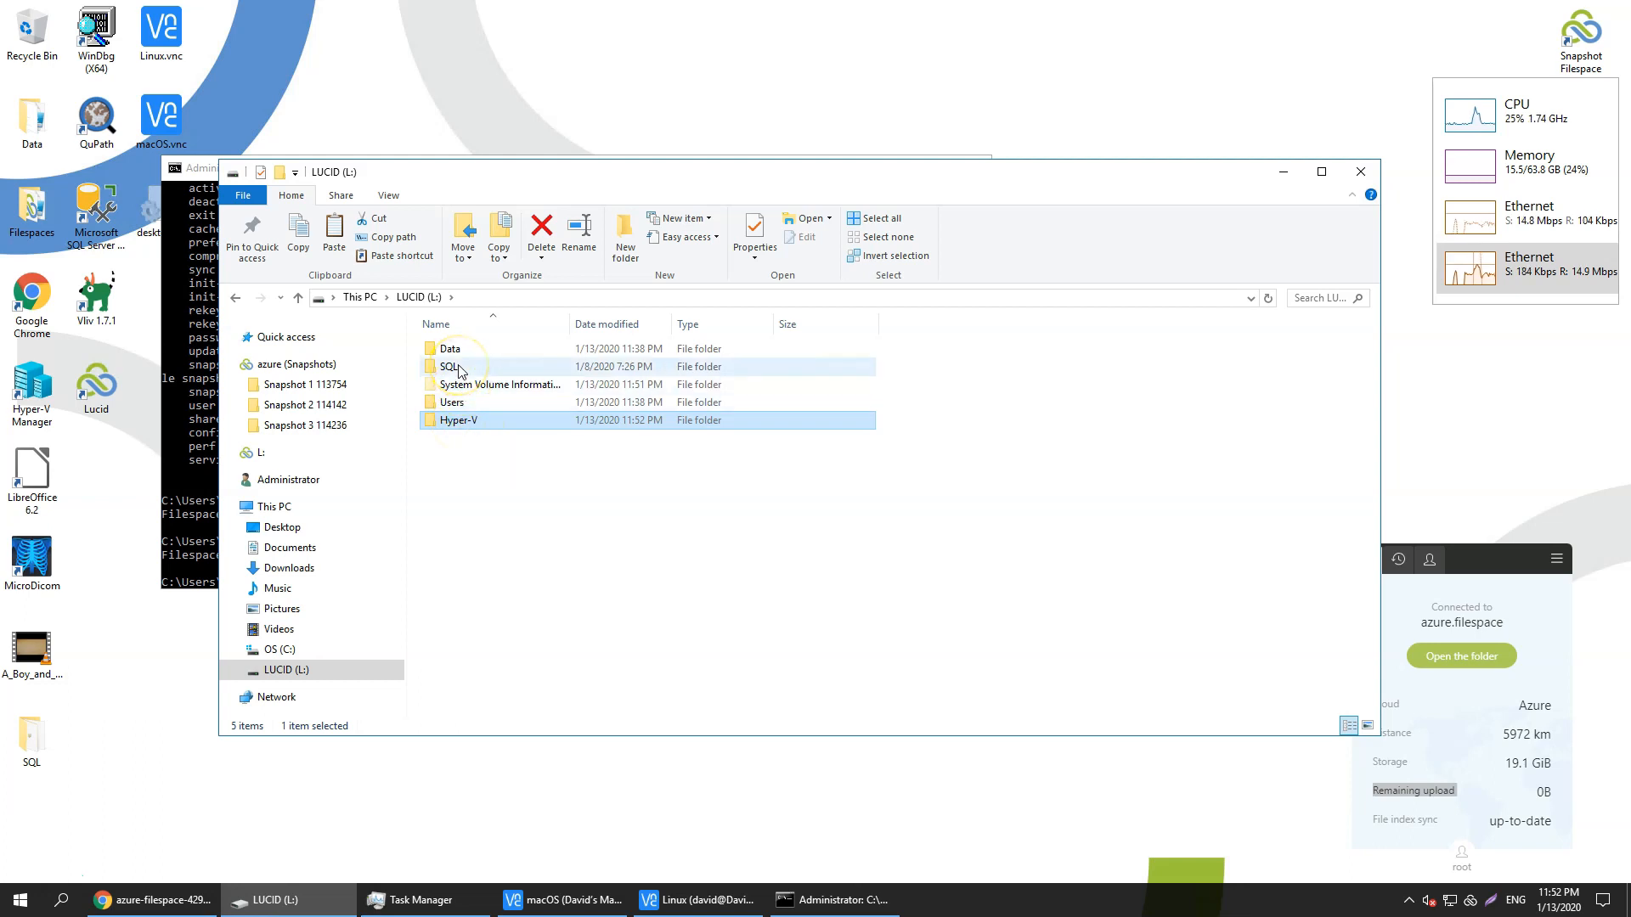
Step: Check the video playing in the Linux session, and minimize the session again
click(670, 904)
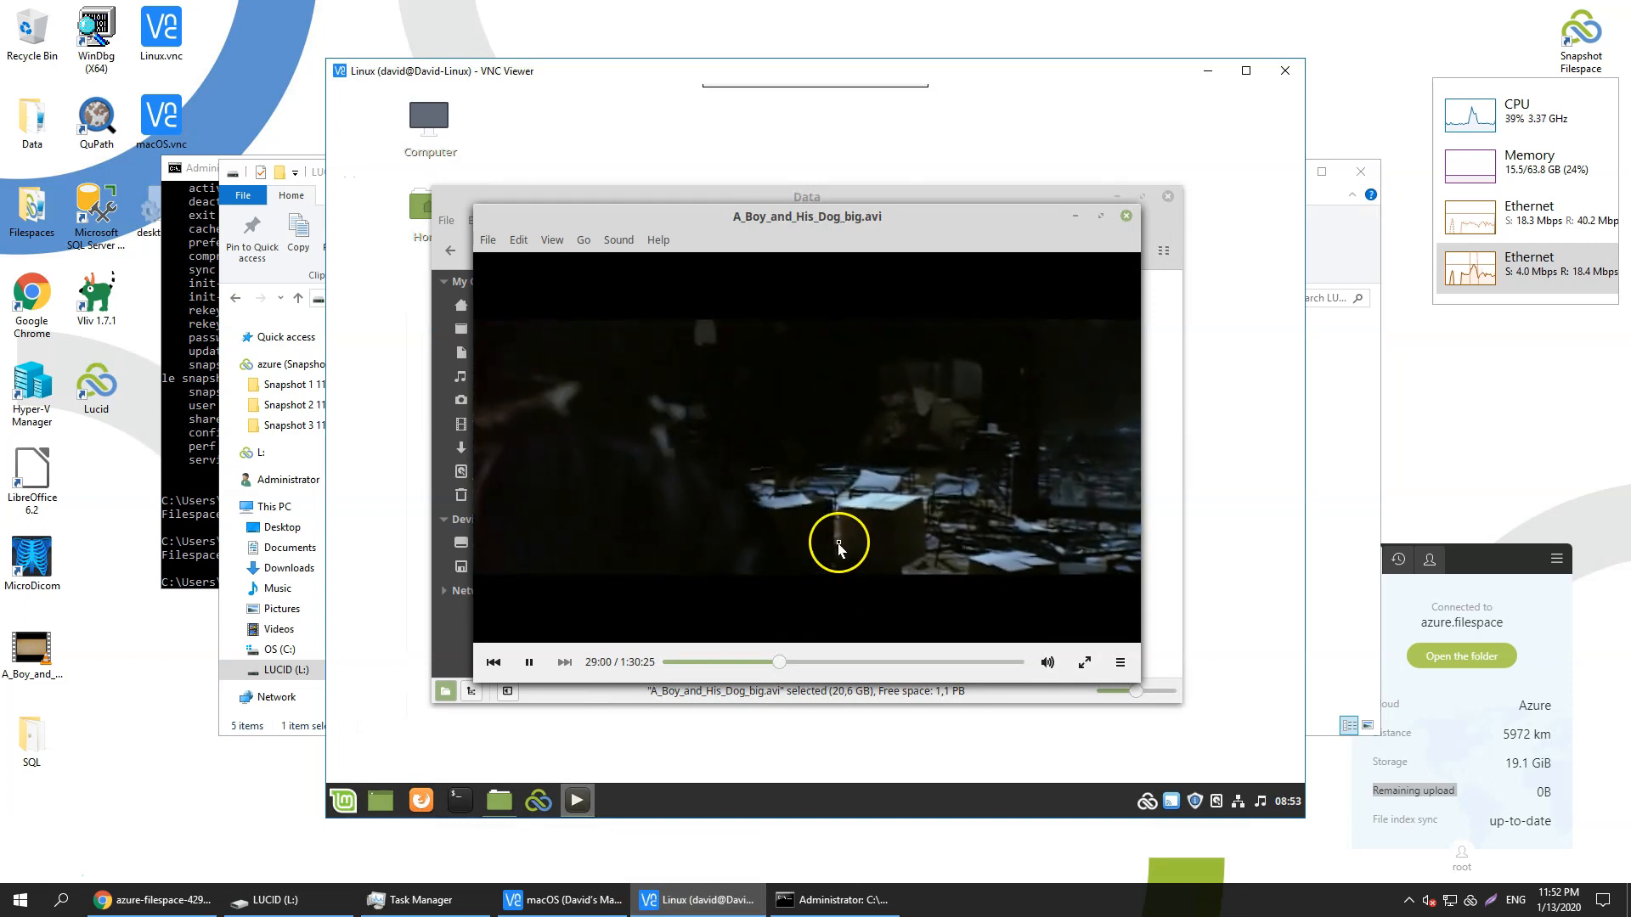
click(718, 905)
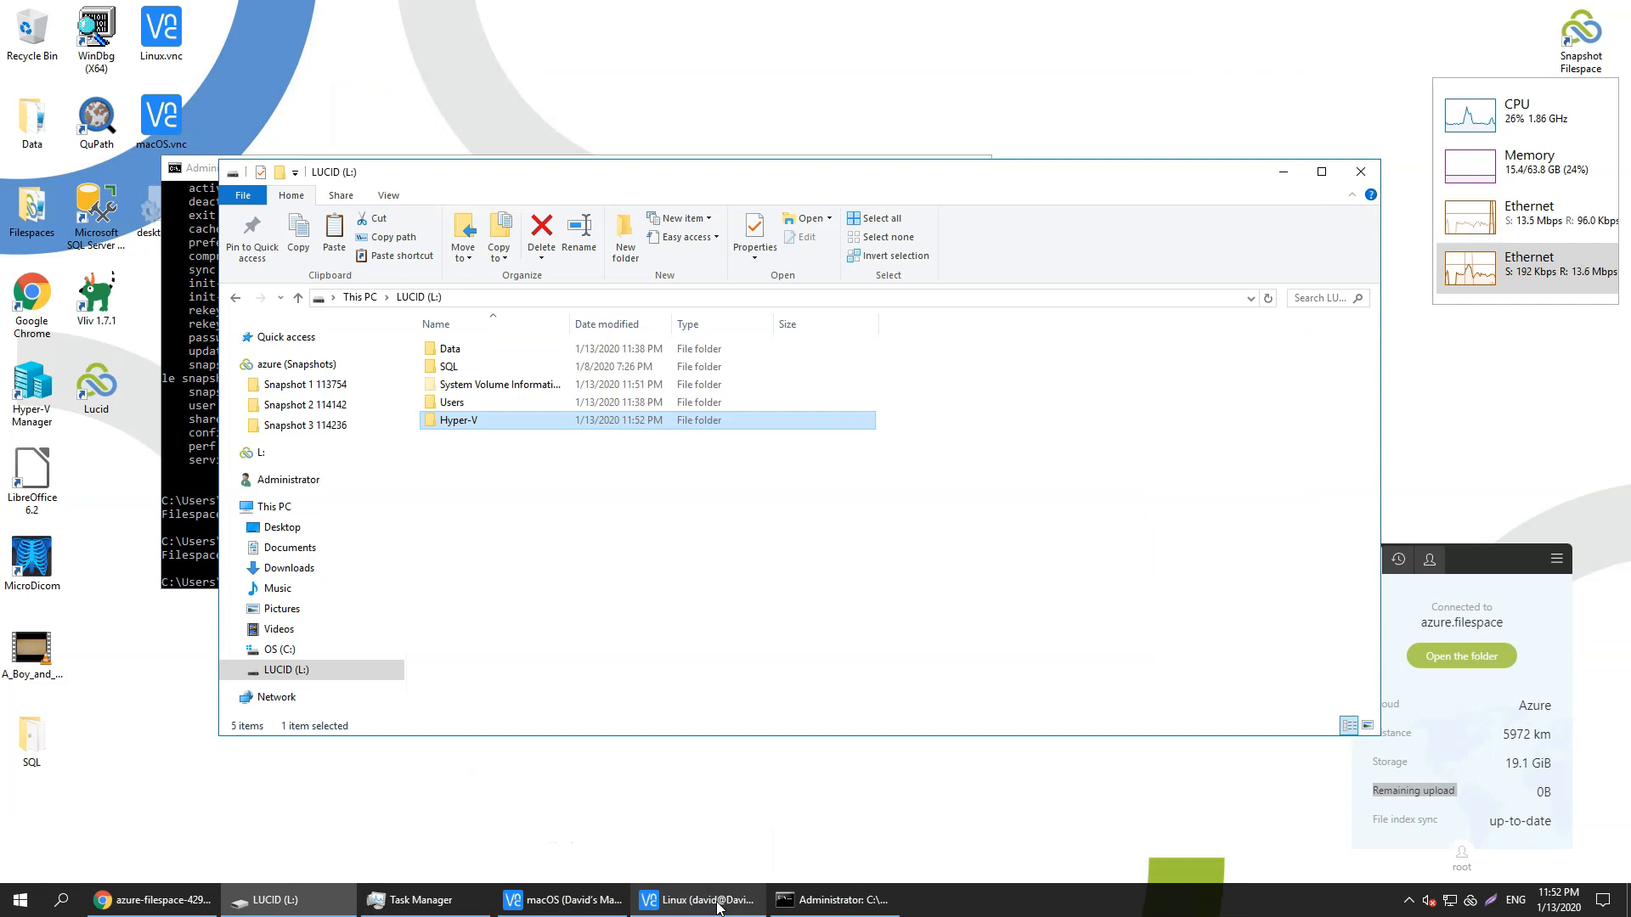
Step: Open Hyper-V Manager and start creating a new virtual machine named Windows
double_click(38, 388)
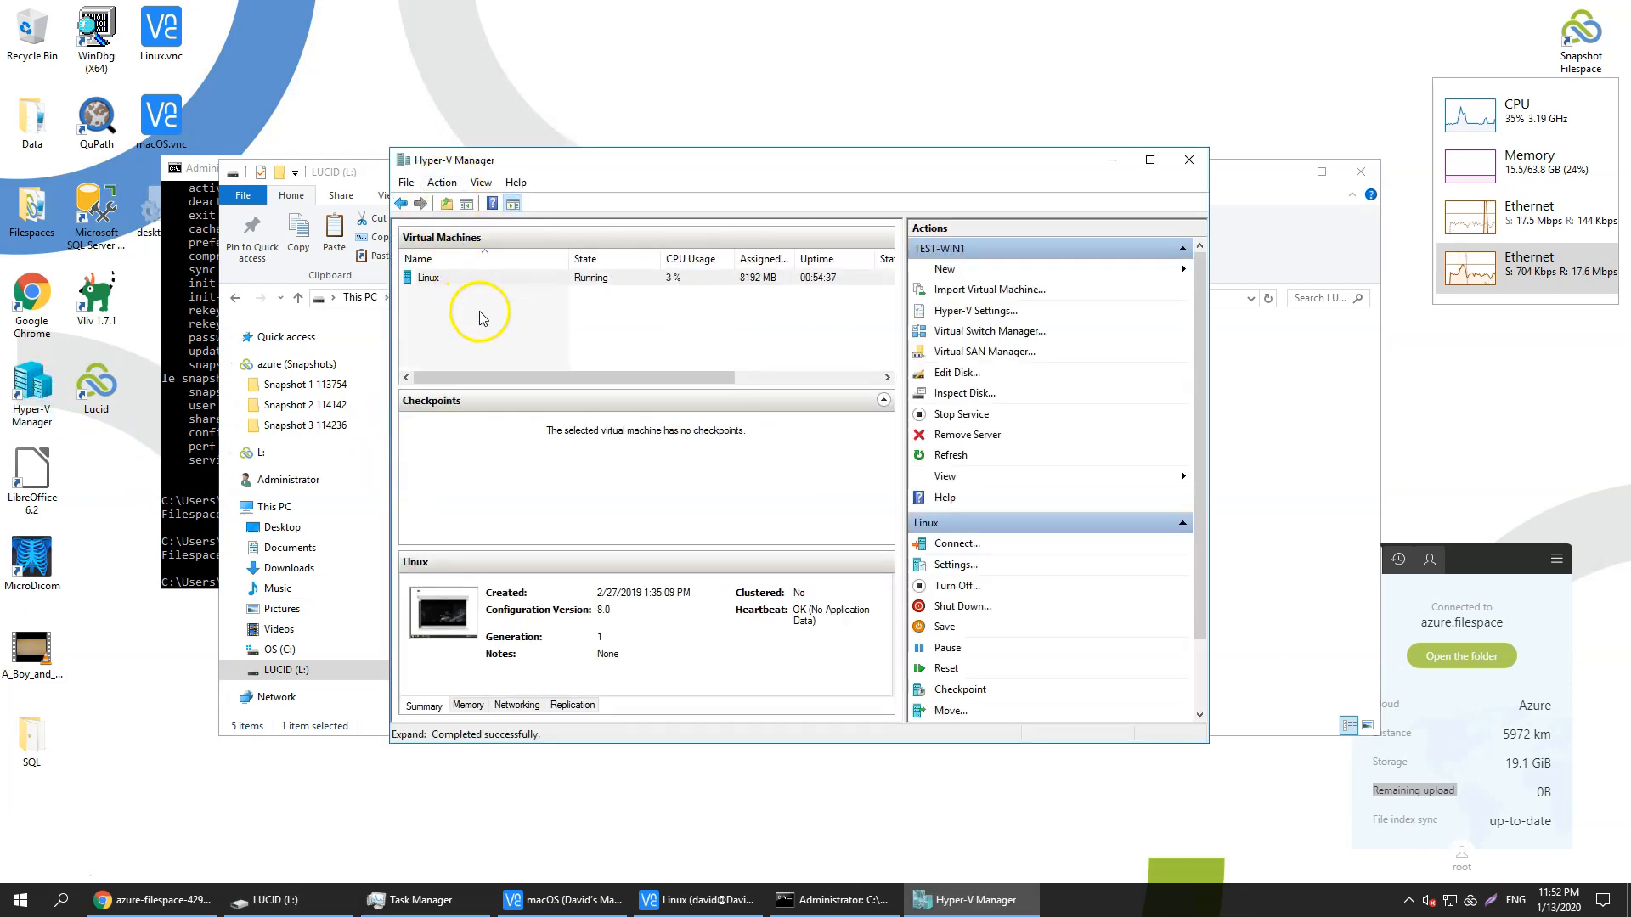
click(445, 183)
mouse_move(475, 204)
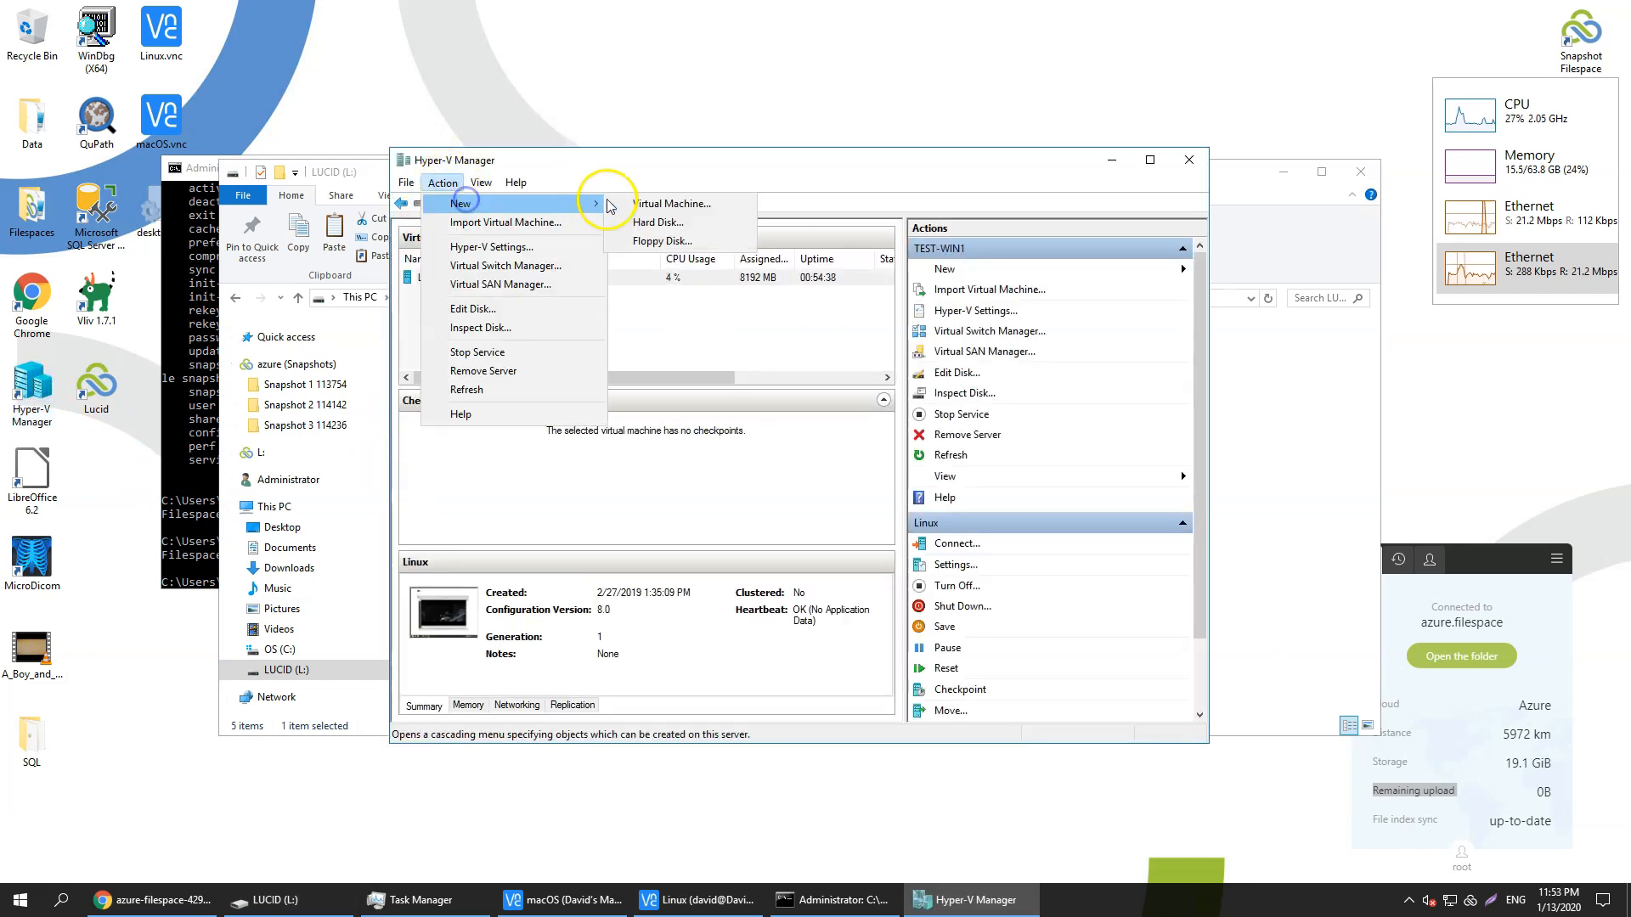
click(646, 203)
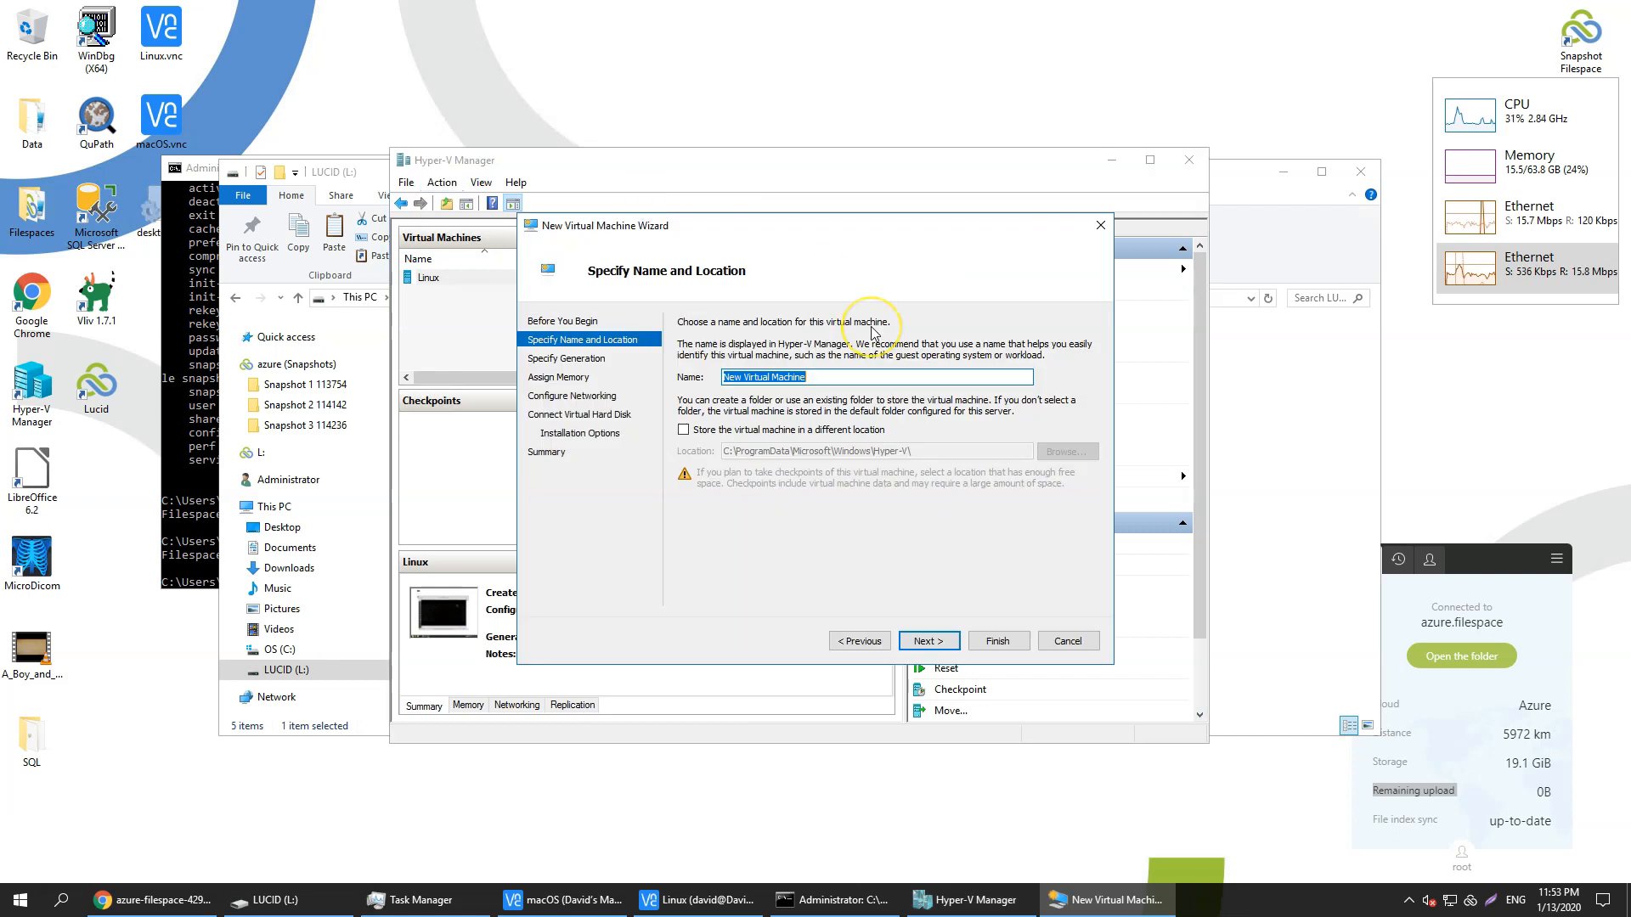
text(Windows)
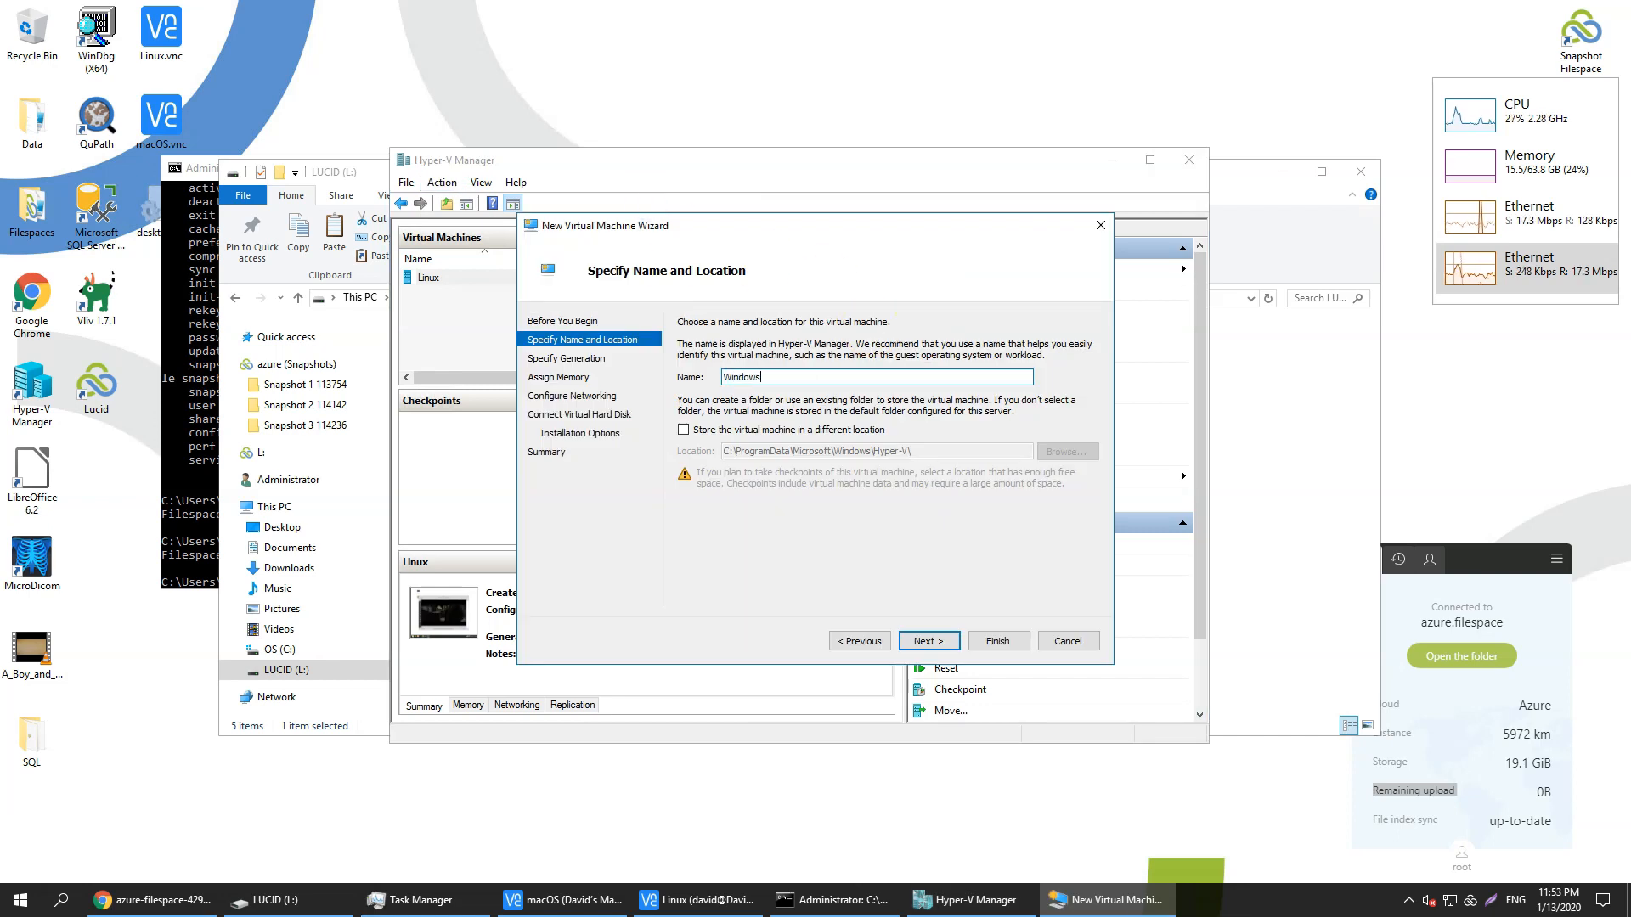
Step: Store the virtual machine in a different location, choosing the Hyper-V folder on LUCID (L:), and continue to the generation choice
click(695, 433)
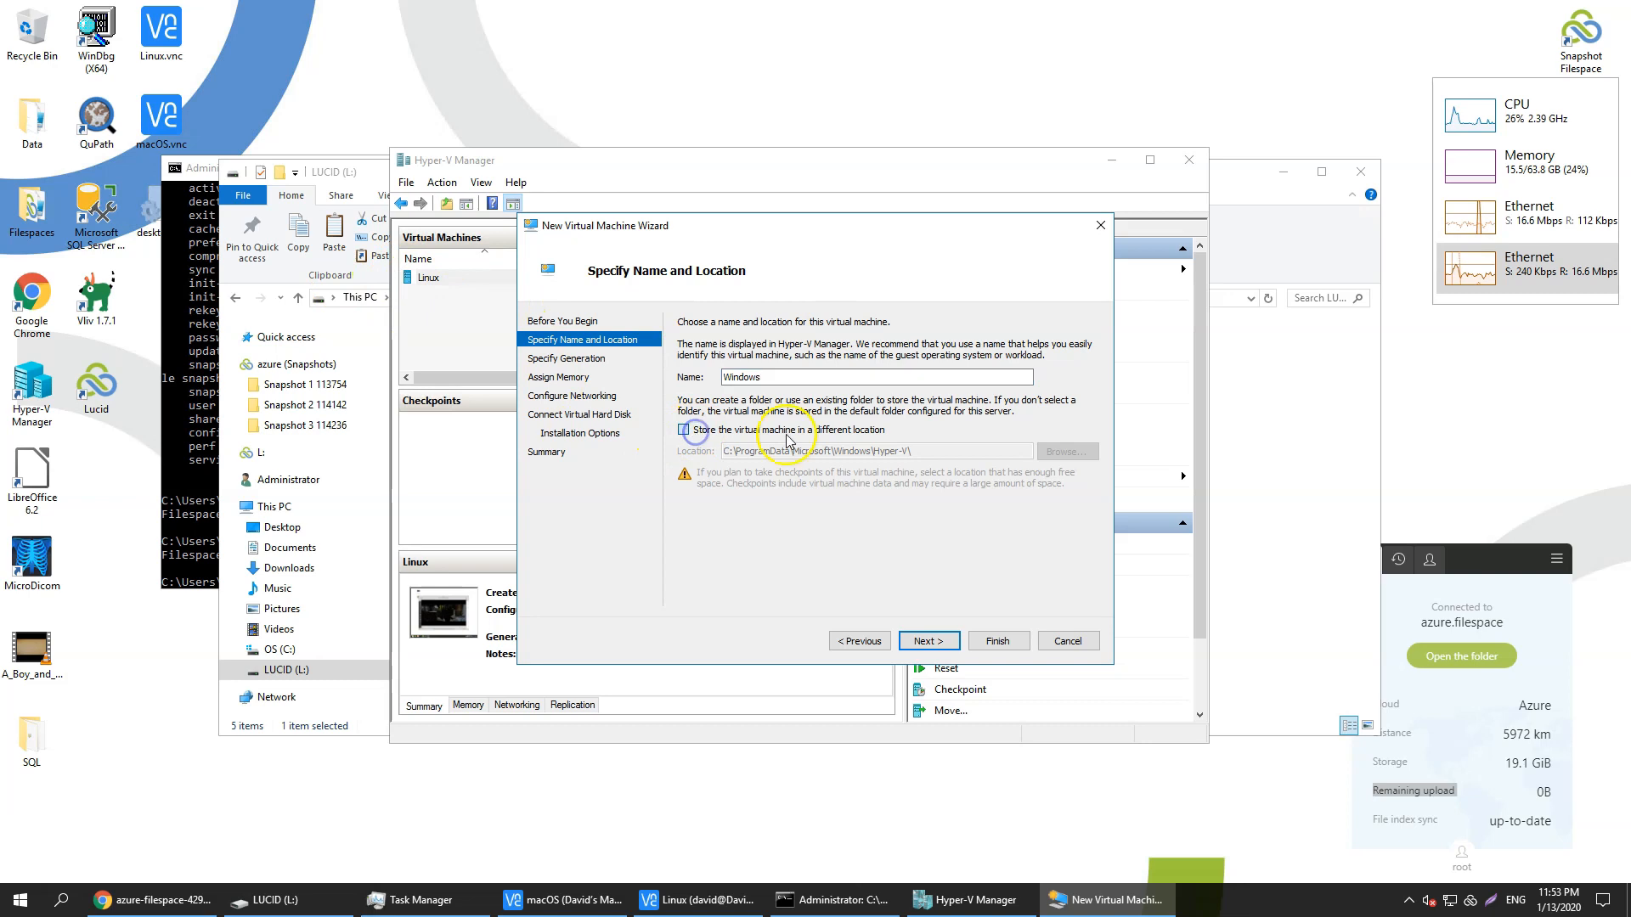
click(1054, 451)
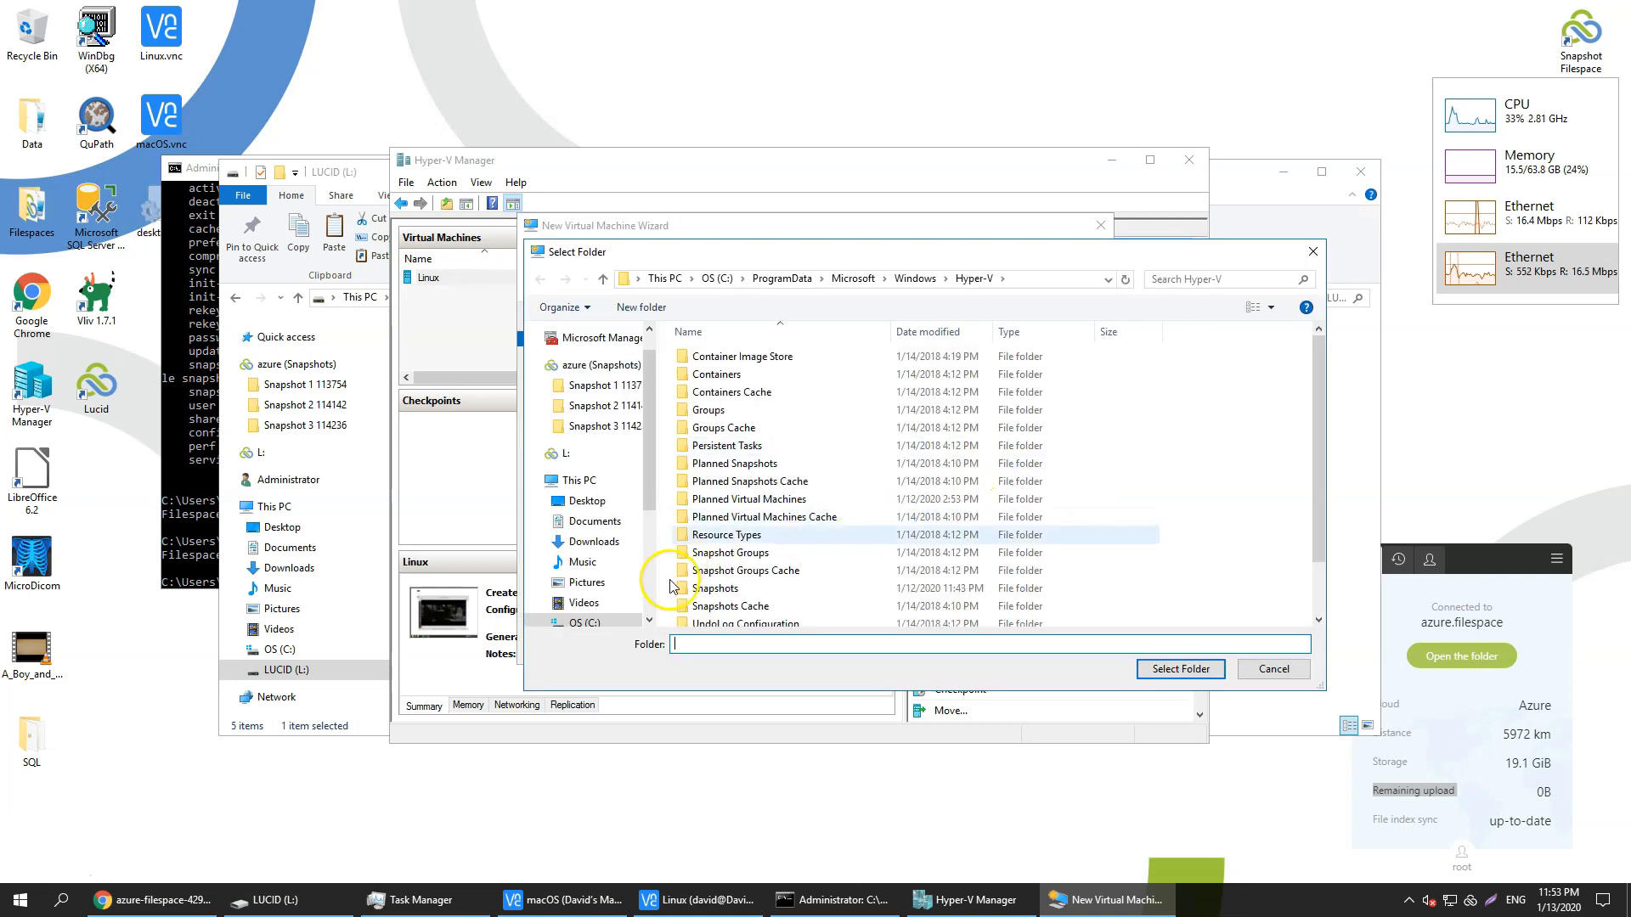
scroll(646, 595, down, 3)
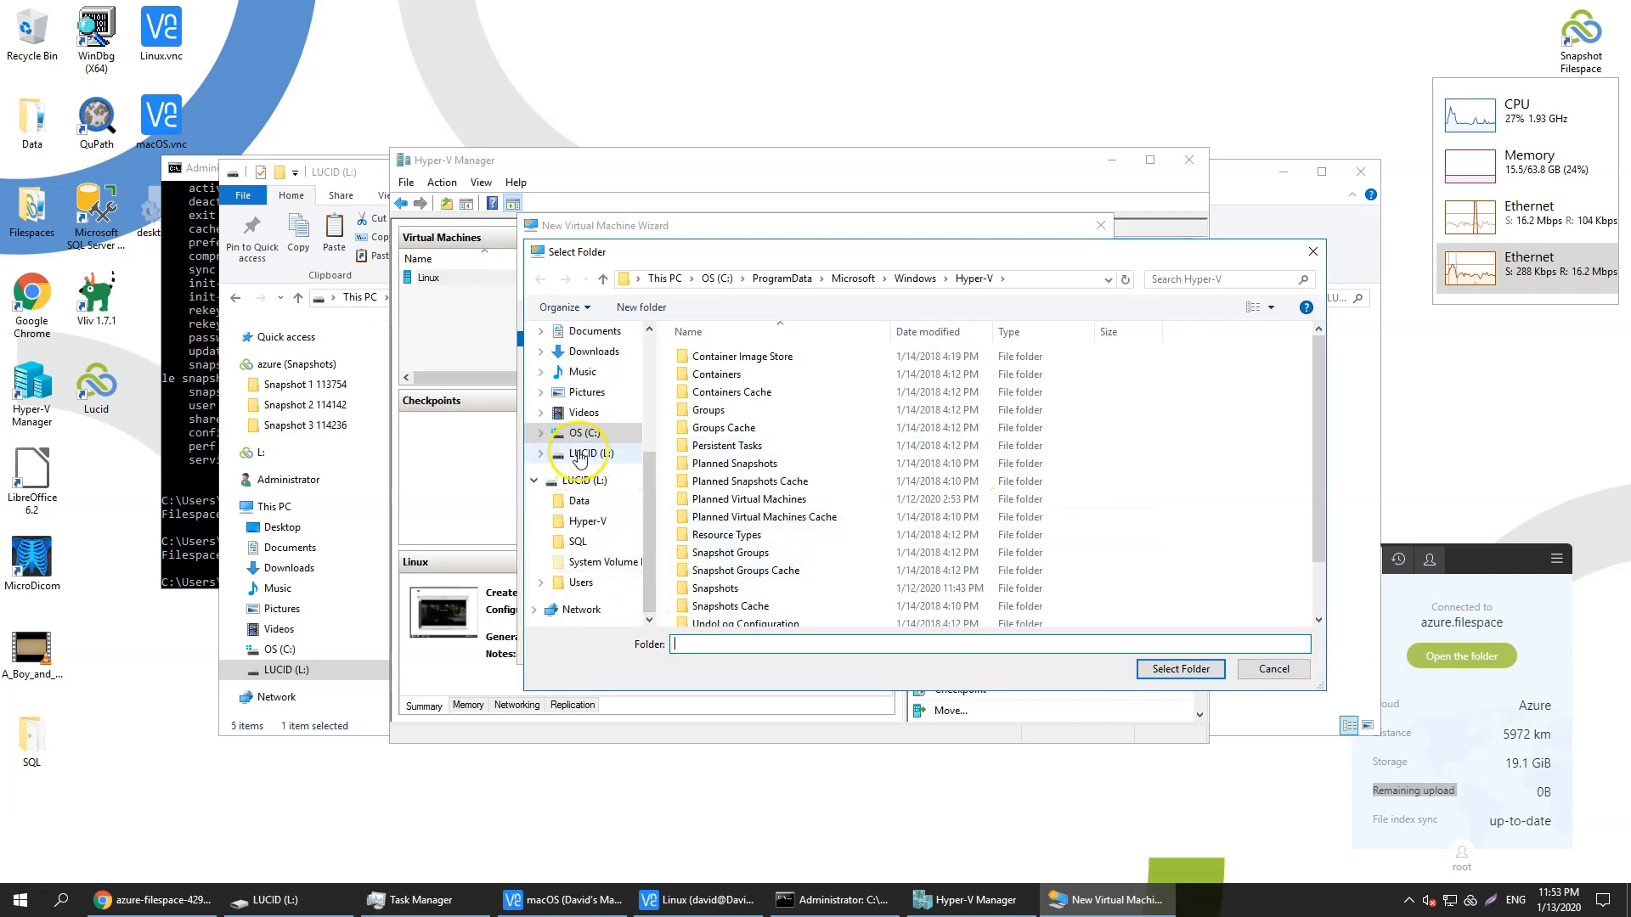
click(578, 454)
click(711, 375)
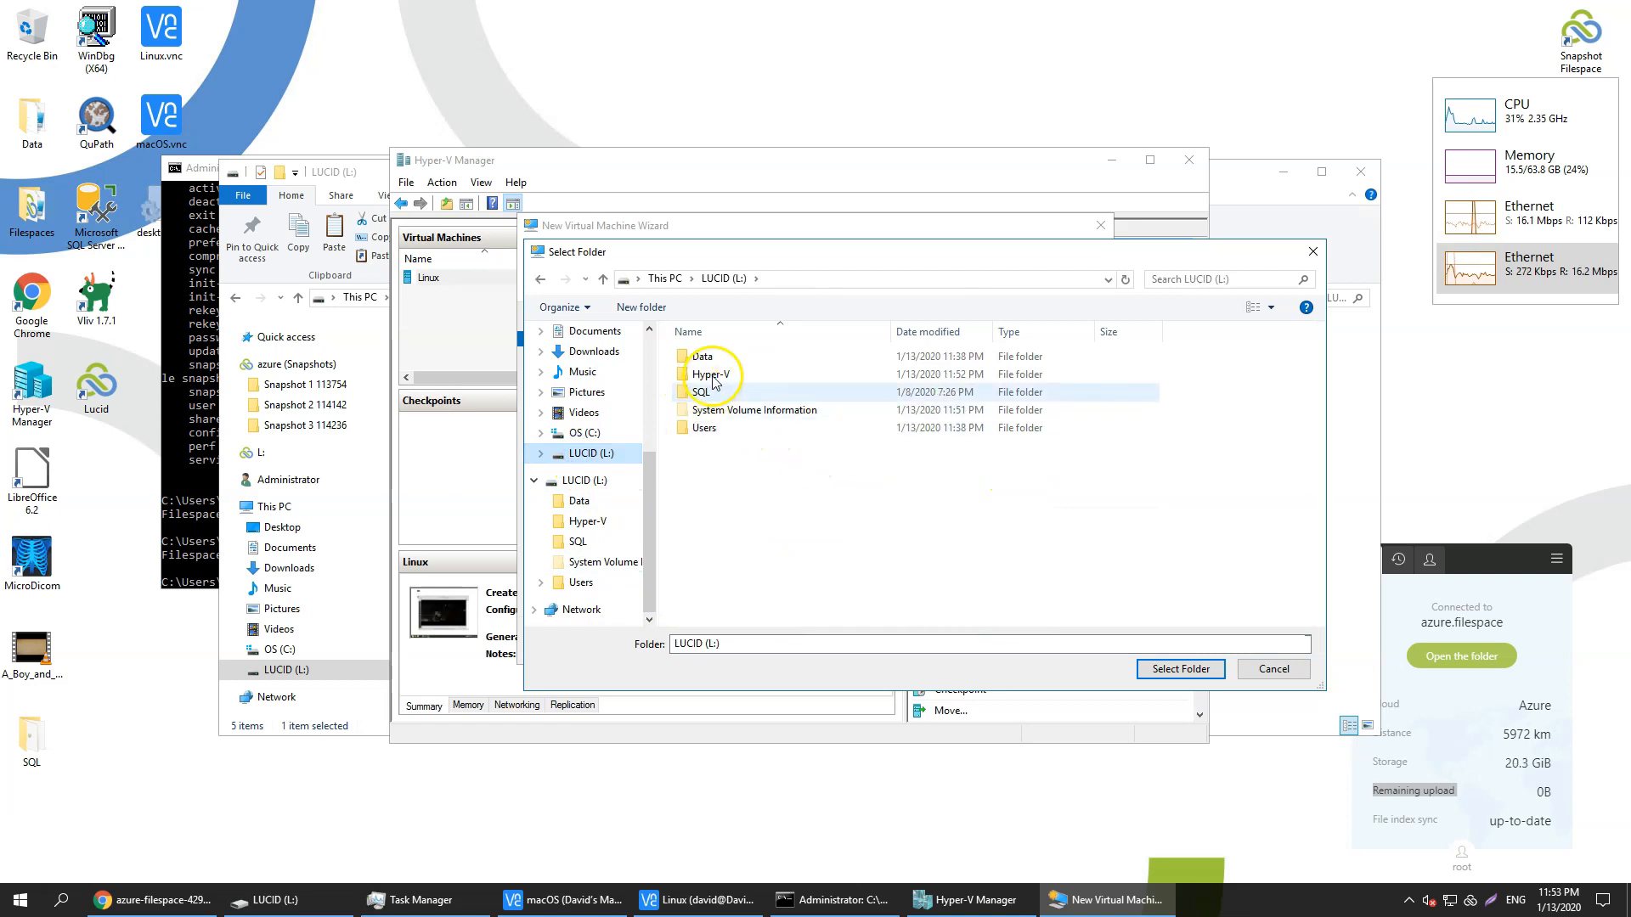
click(1183, 669)
click(926, 642)
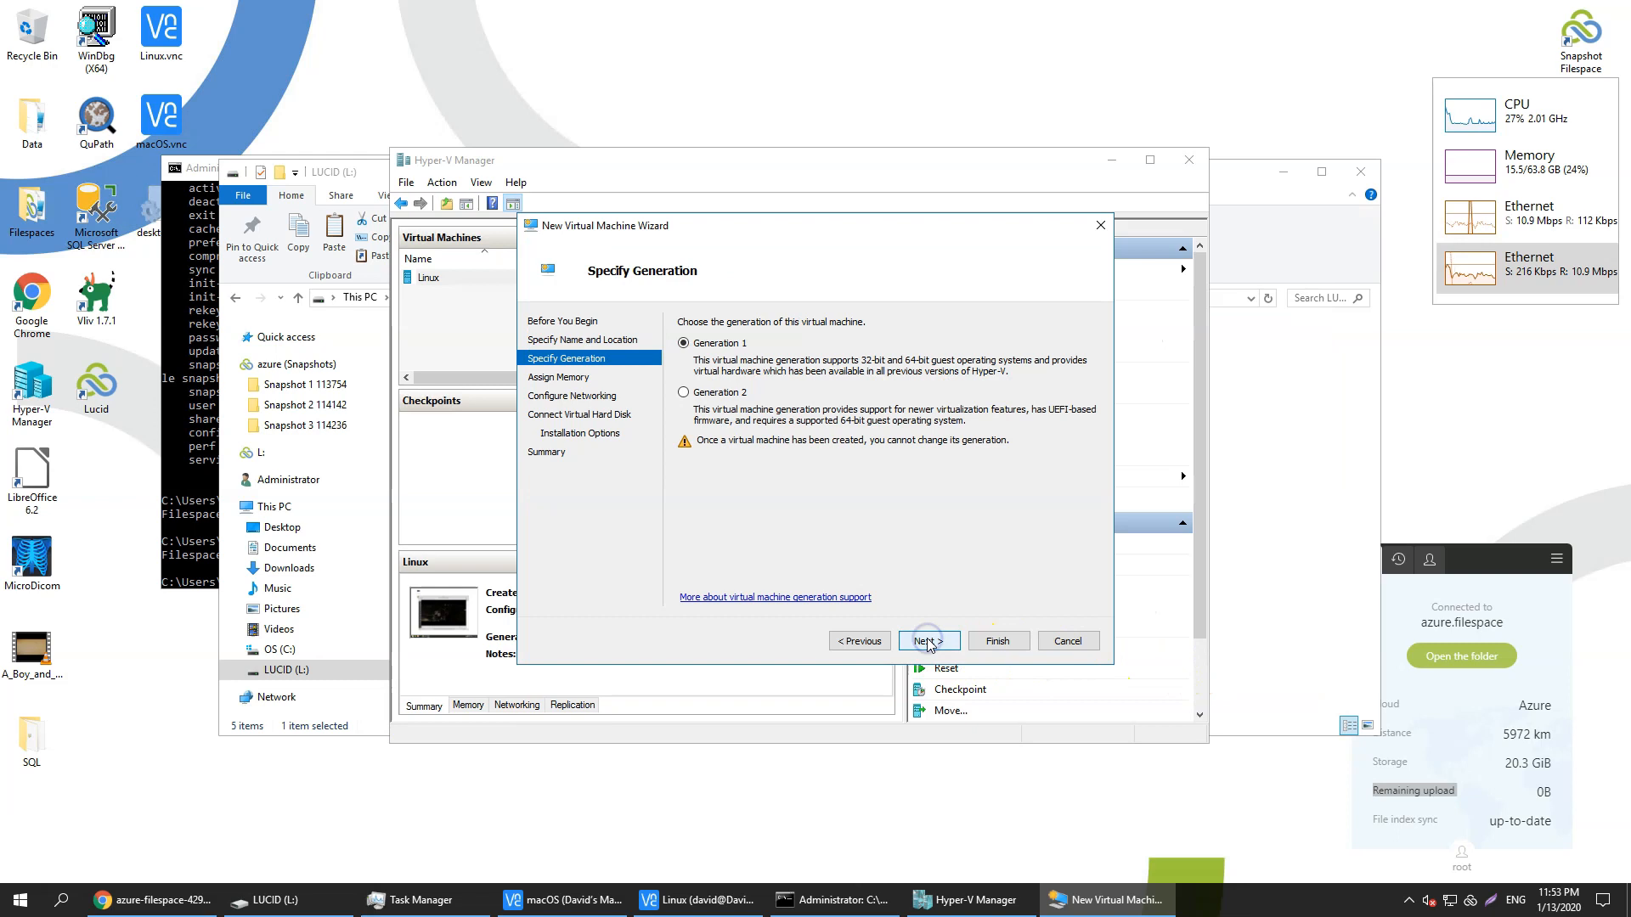
Step: Keep Generation 1 and assign the virtual machine 8192 MB of startup memory, continuing to the network configuration
click(926, 642)
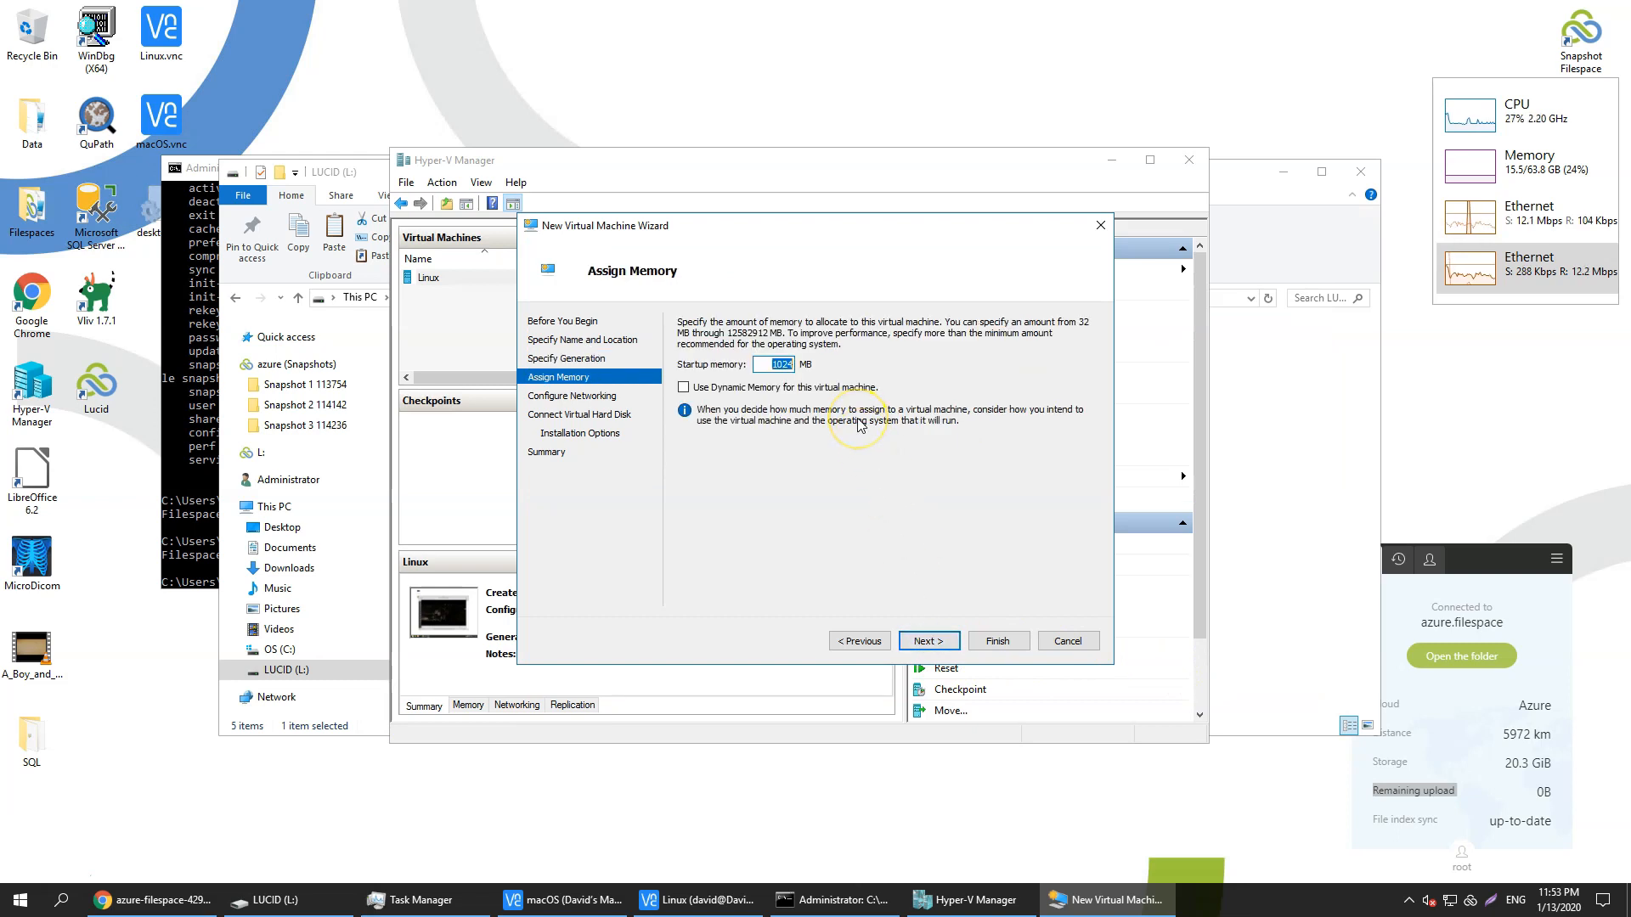
text(8192)
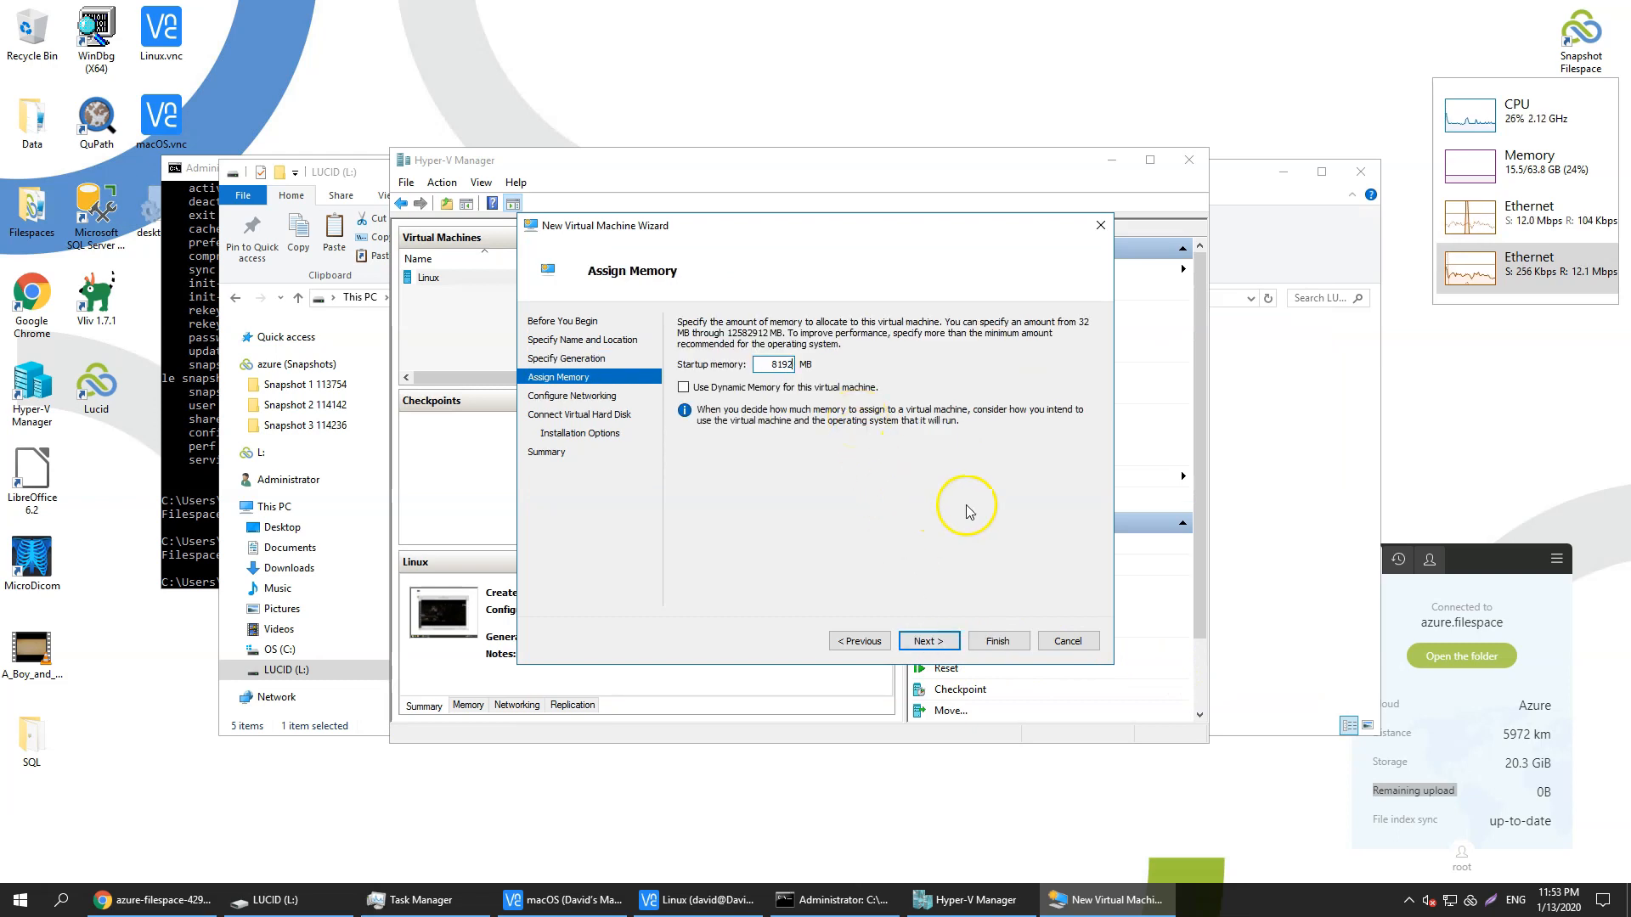
click(928, 642)
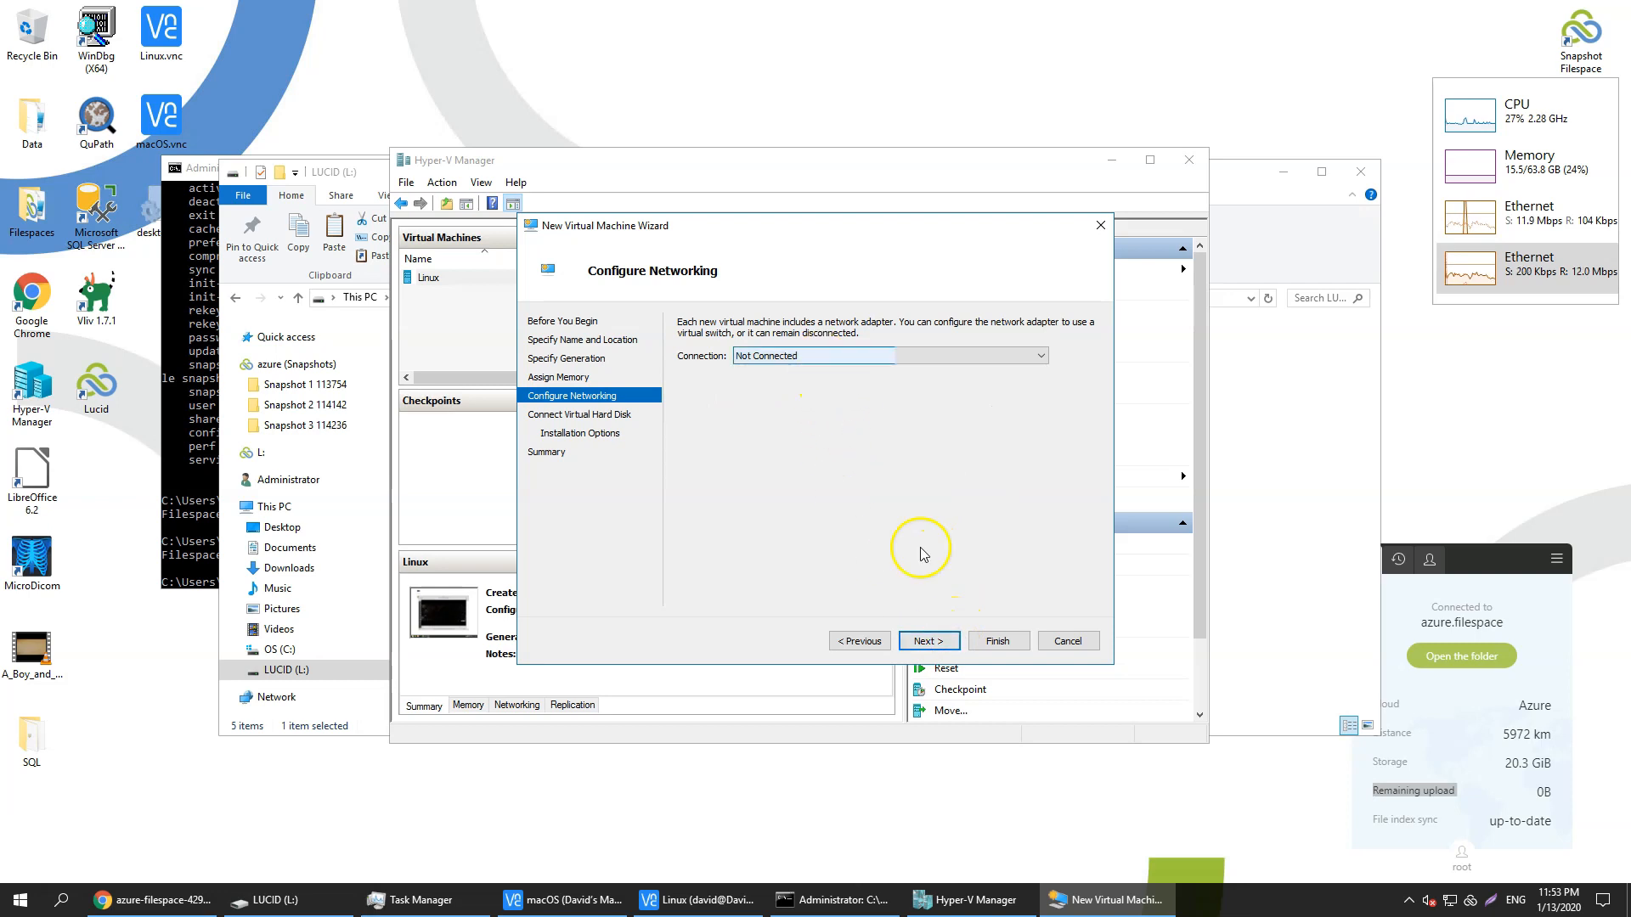
Step: Leave the network adapter not connected and keep a new 127 GB disk named Windows.vhdx in L:\Hyper-V\Windows\Virtual Hard Disks
click(929, 642)
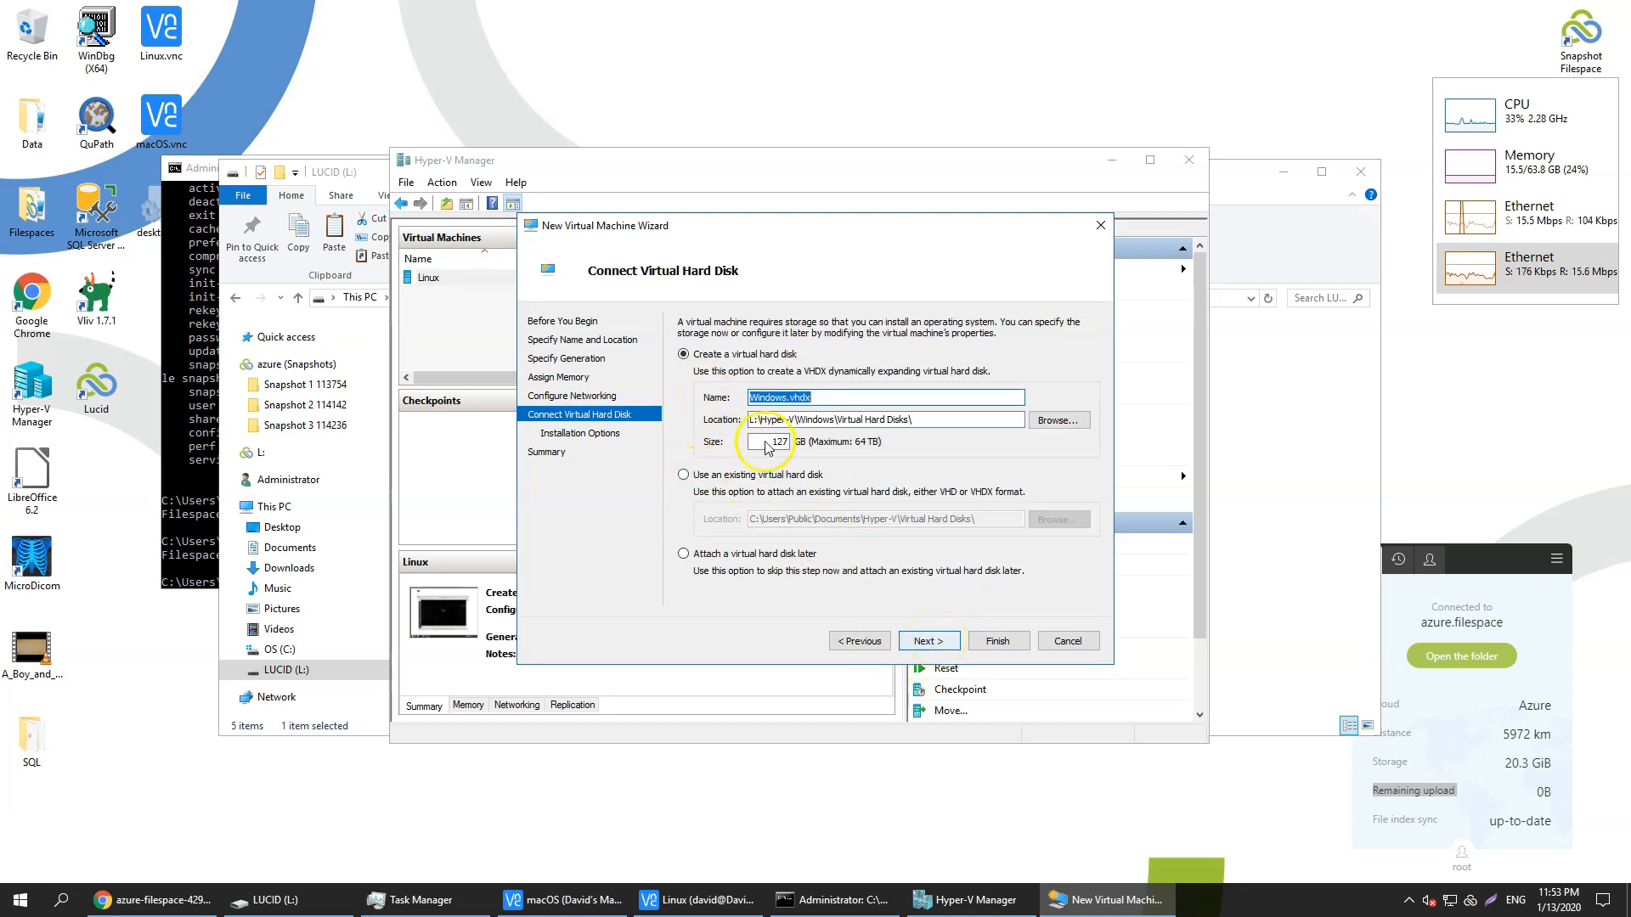
drag(761, 421, 750, 419)
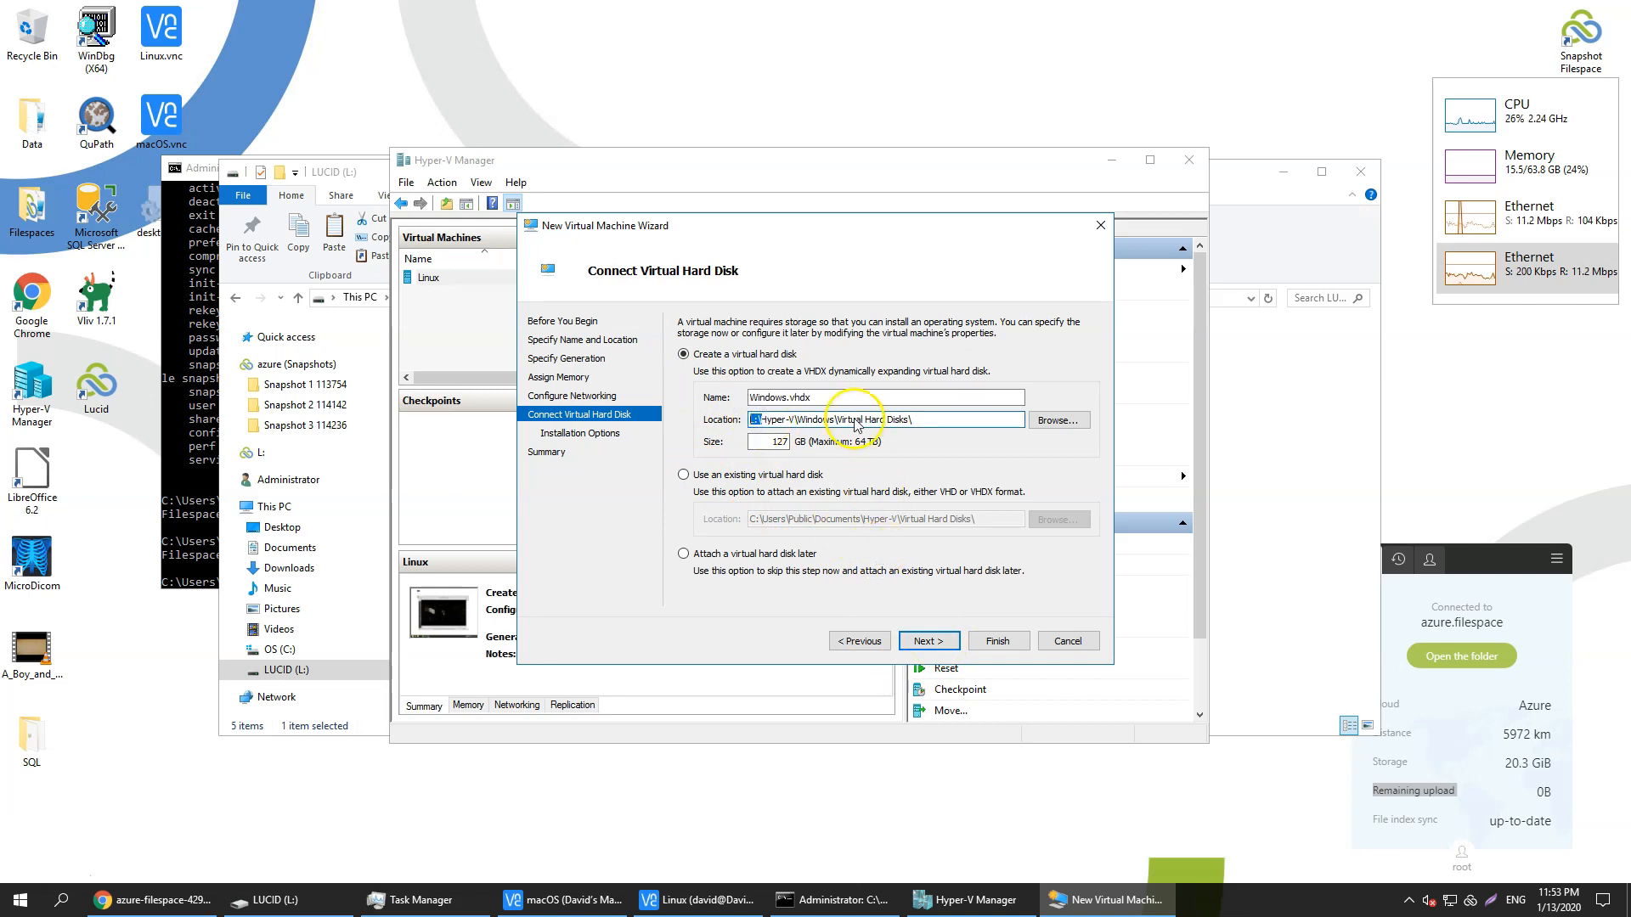
click(928, 641)
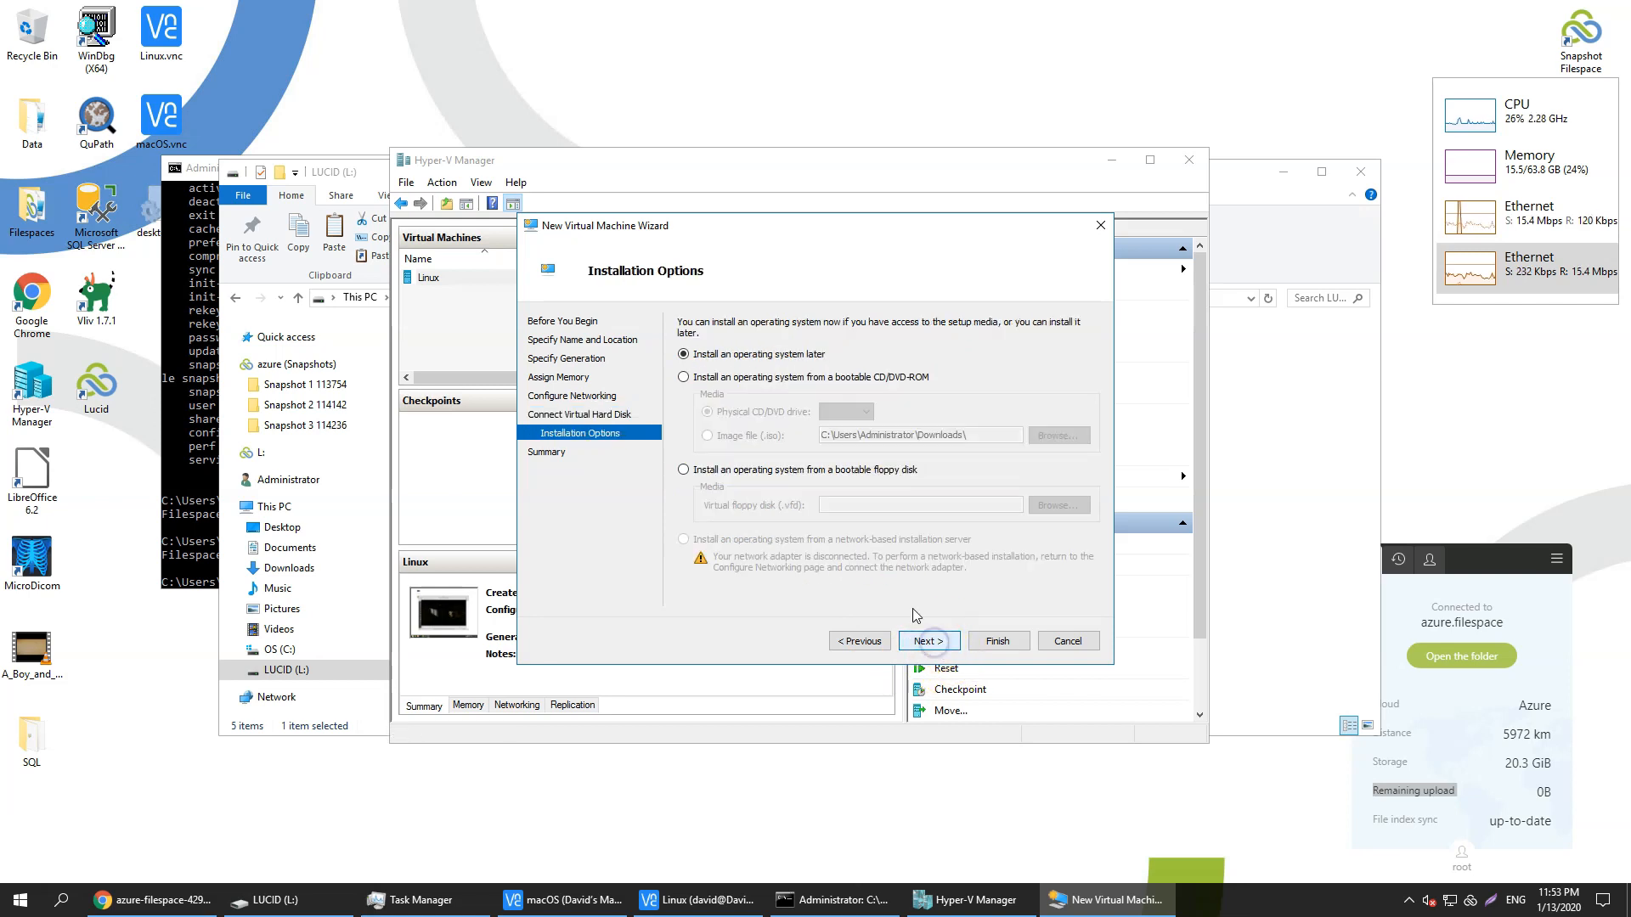
Step: Set the operating system to install from the image file en_windows_server_2016_x64_dvd_9718492.iso and finish creating the virtual machine
click(690, 376)
click(706, 435)
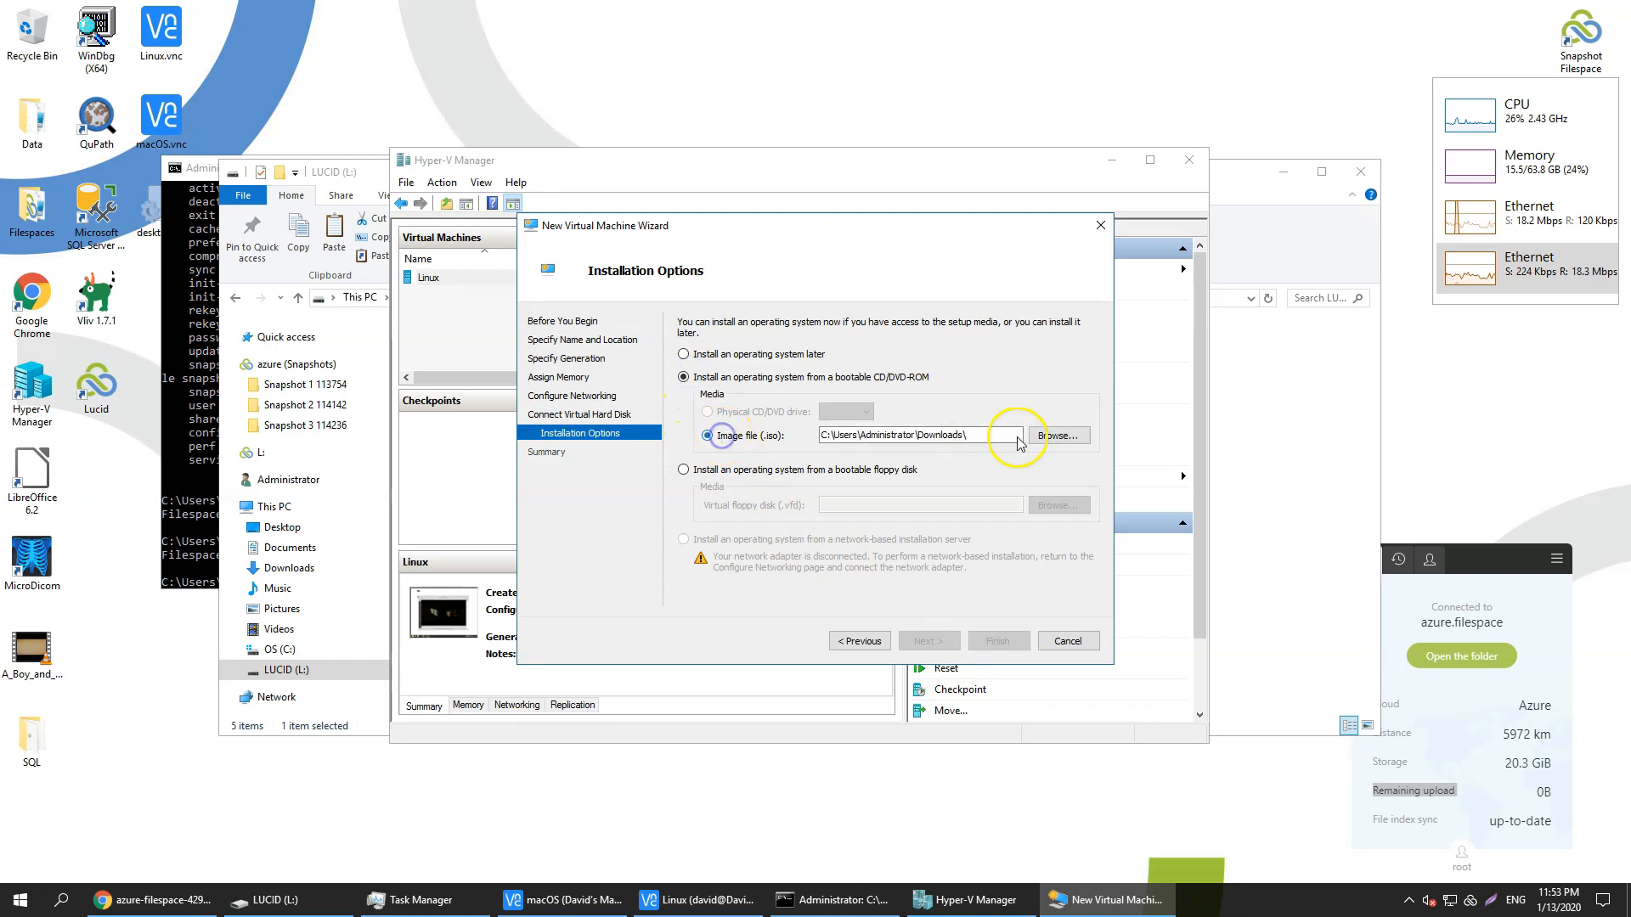
click(1059, 435)
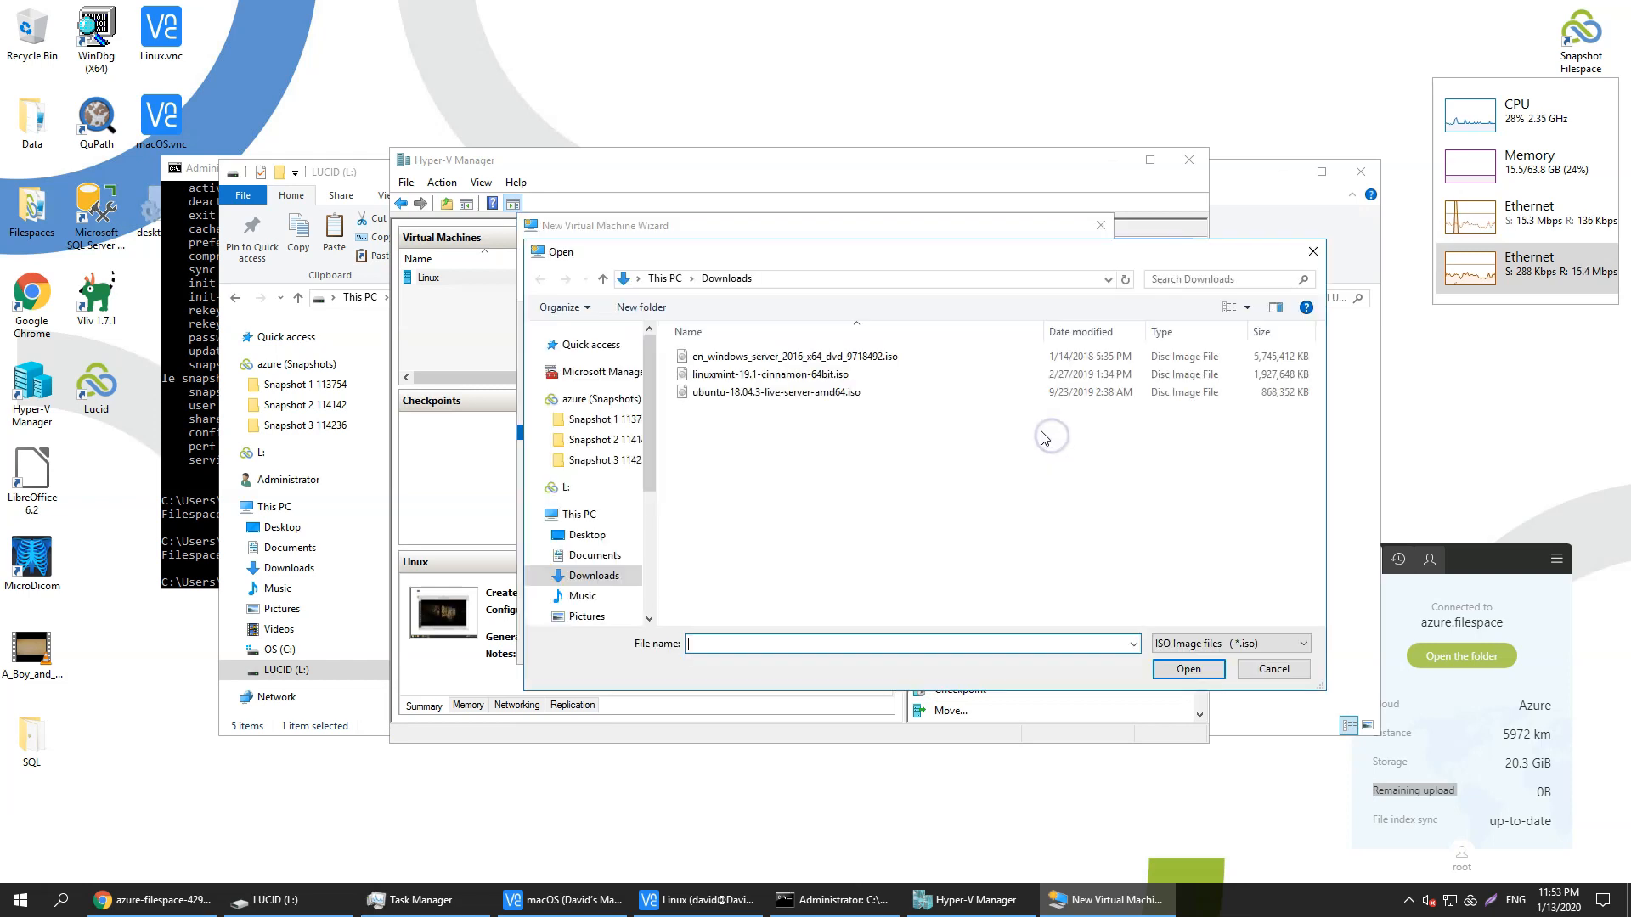
double_click(780, 357)
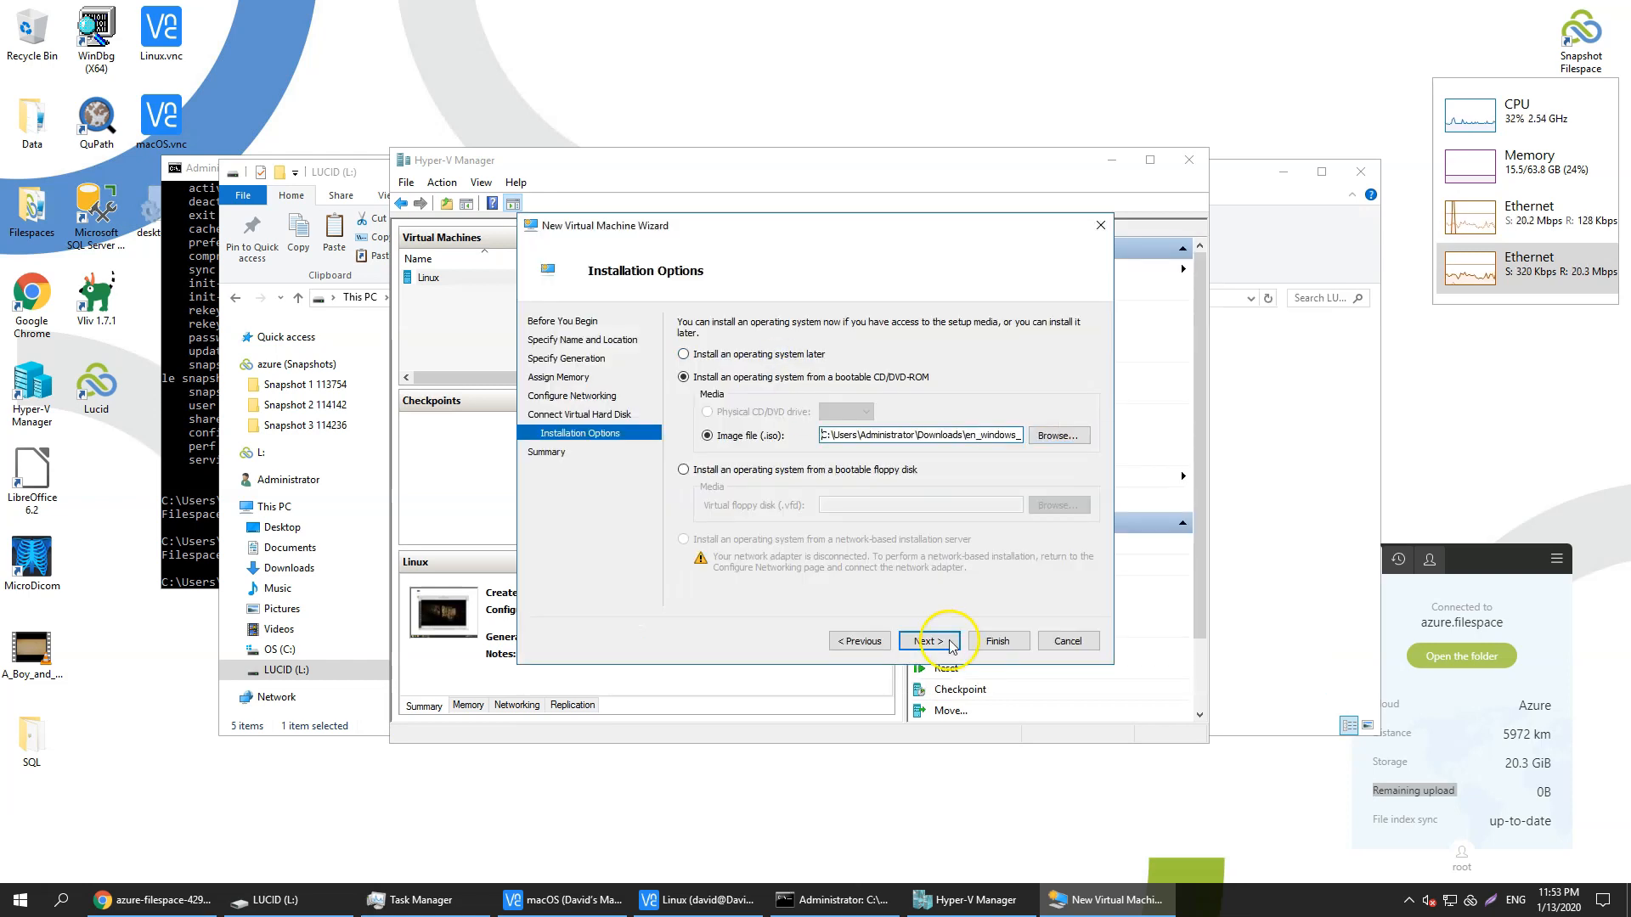
click(943, 641)
click(994, 642)
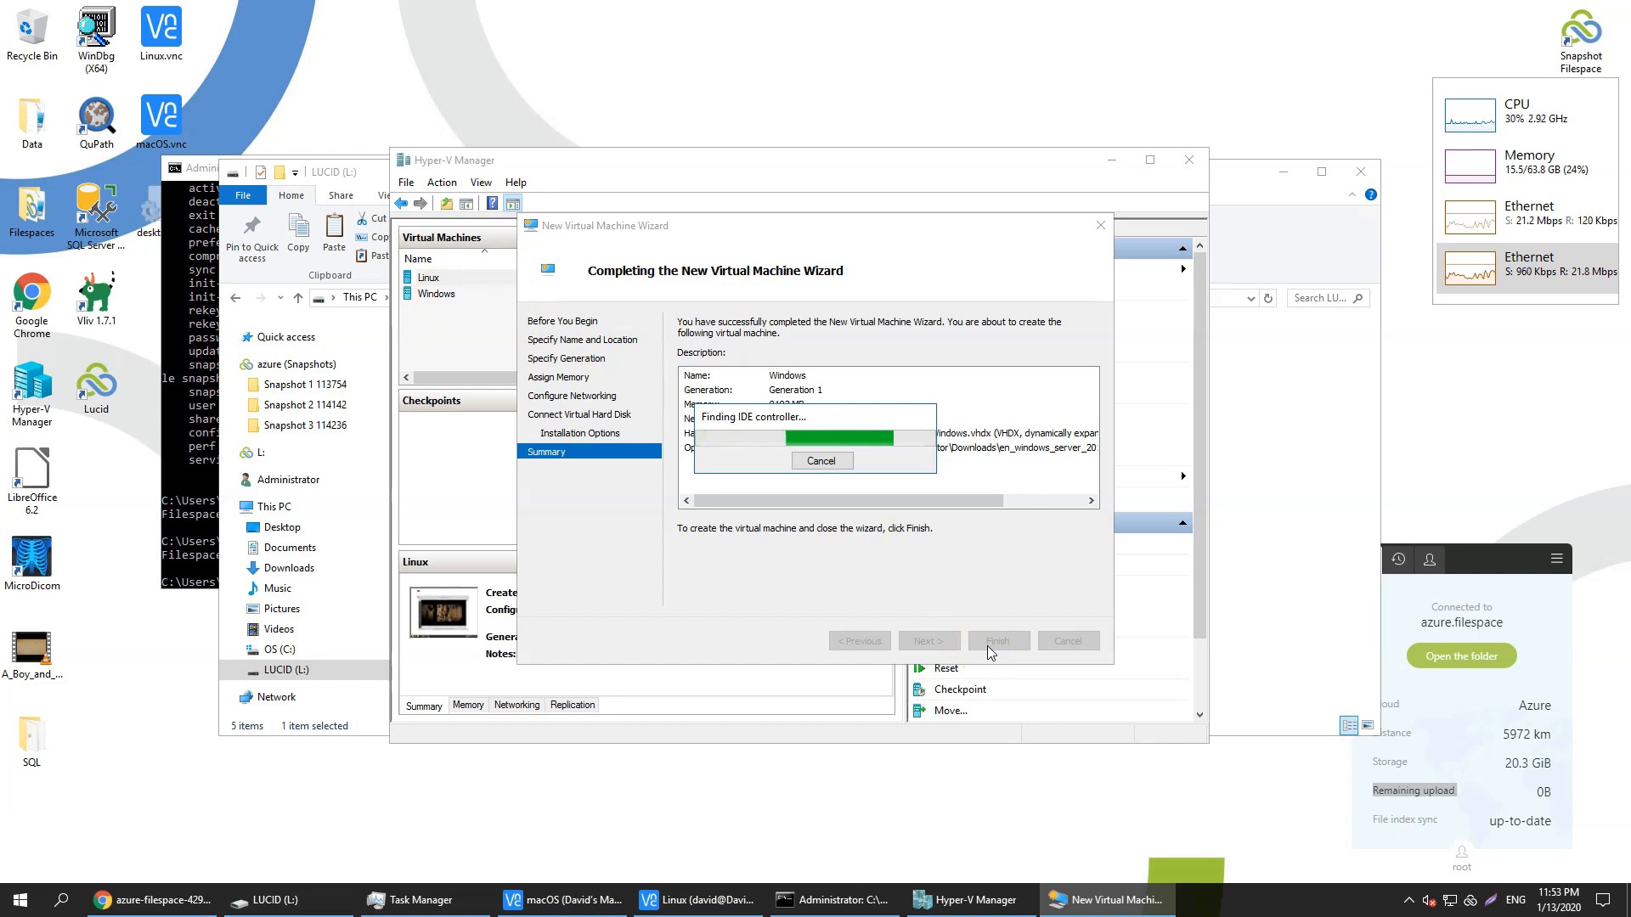
Step: Connect to the Windows virtual machine and start it
right_click(433, 293)
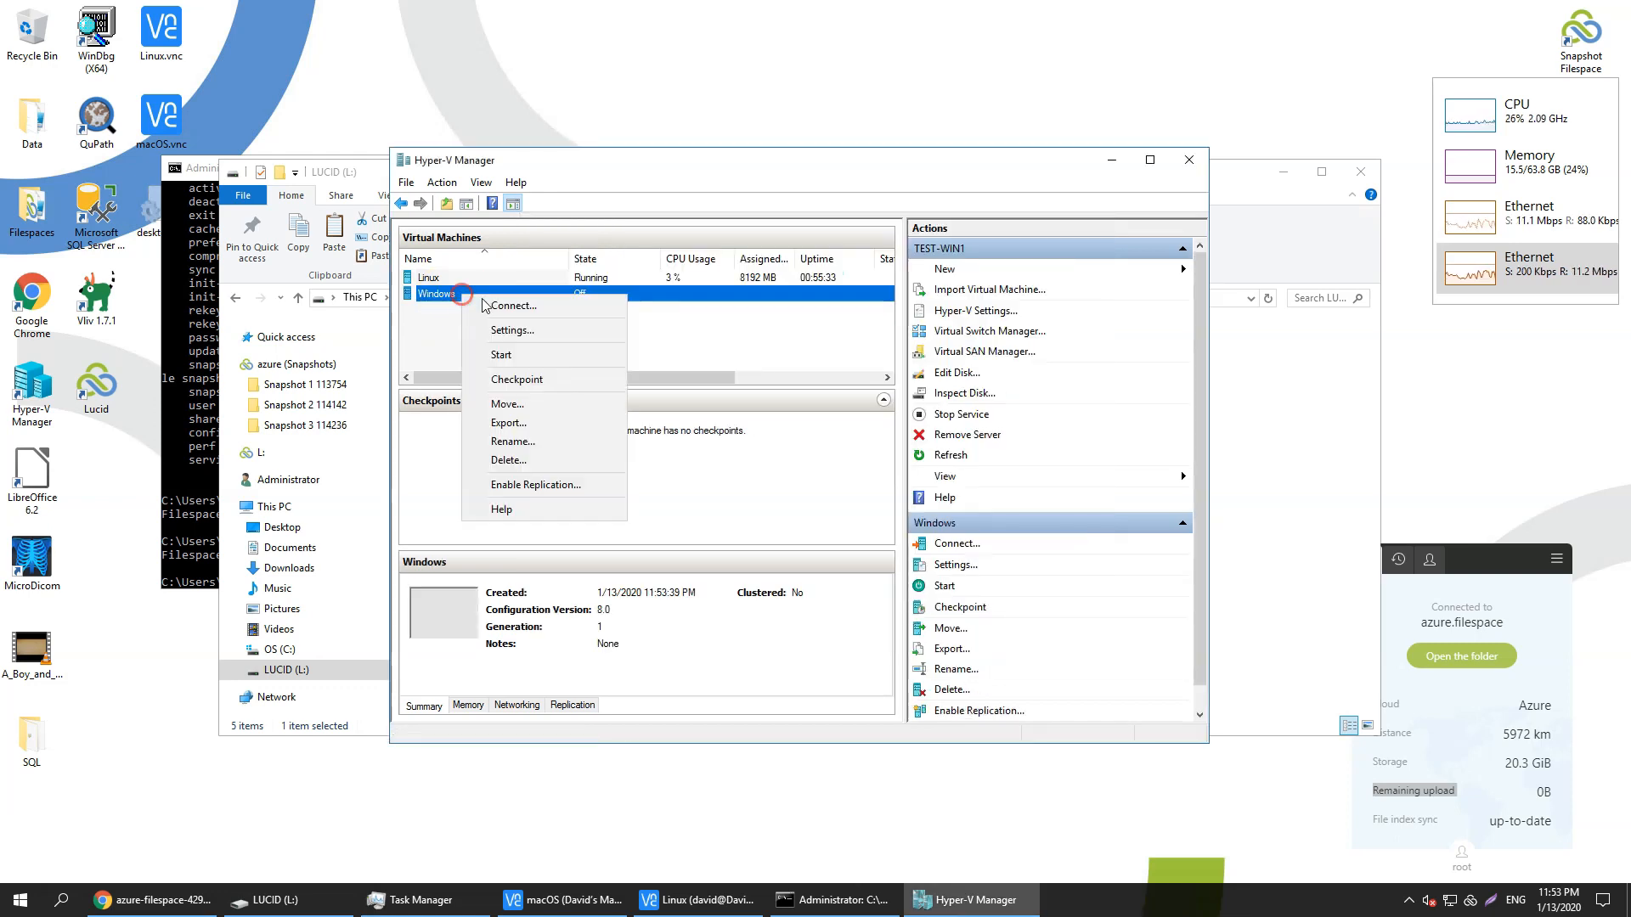
click(486, 303)
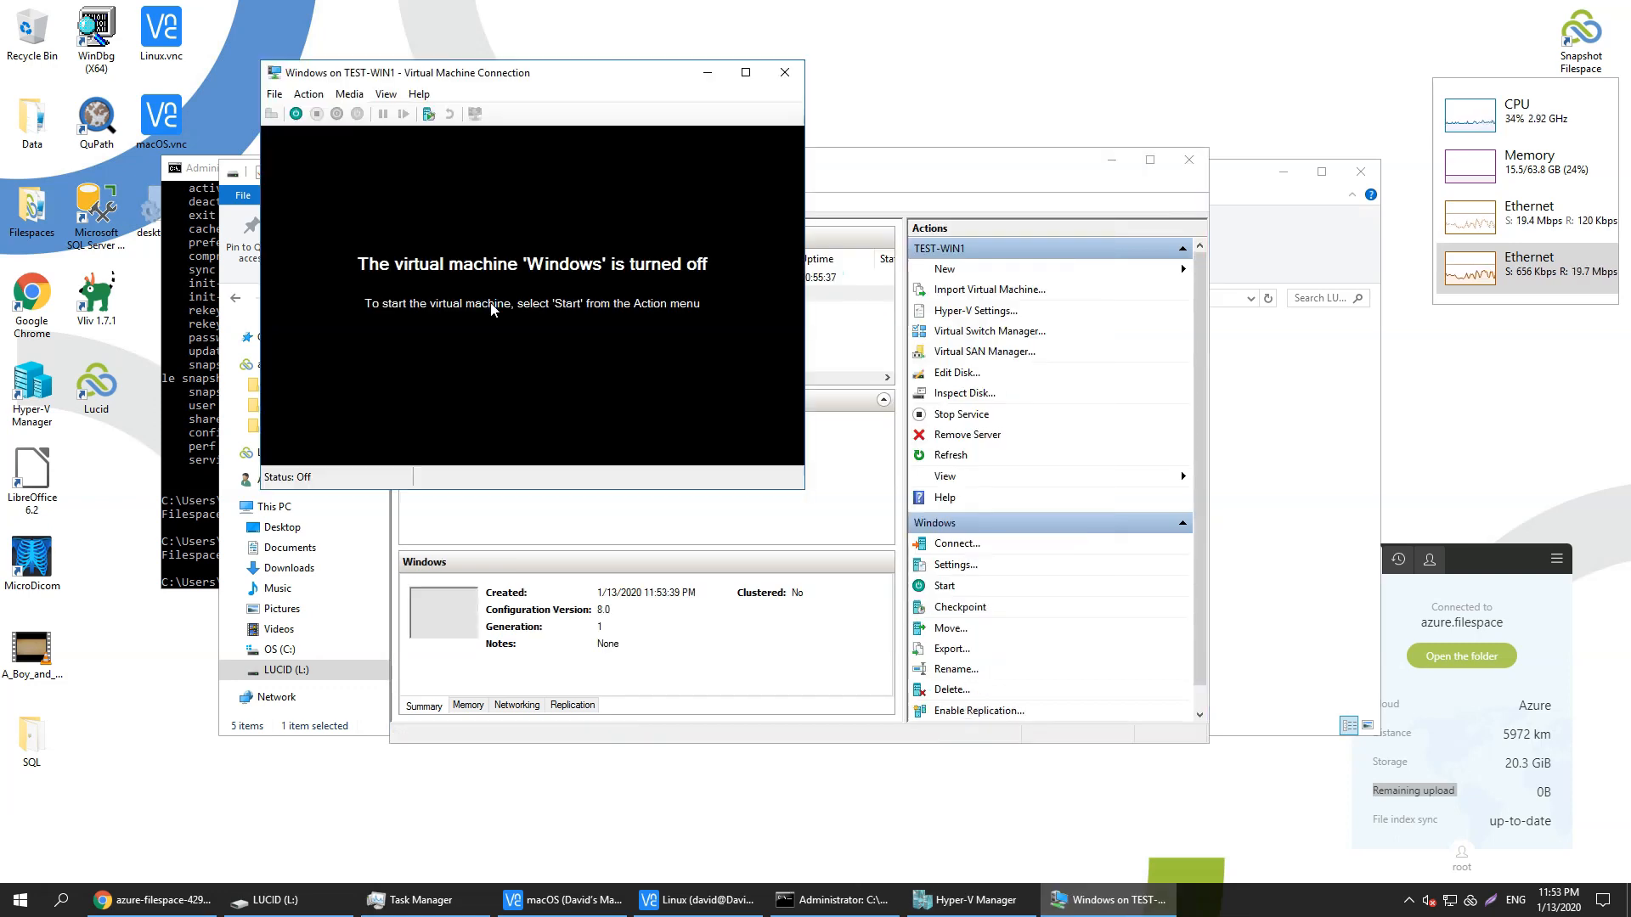
click(297, 114)
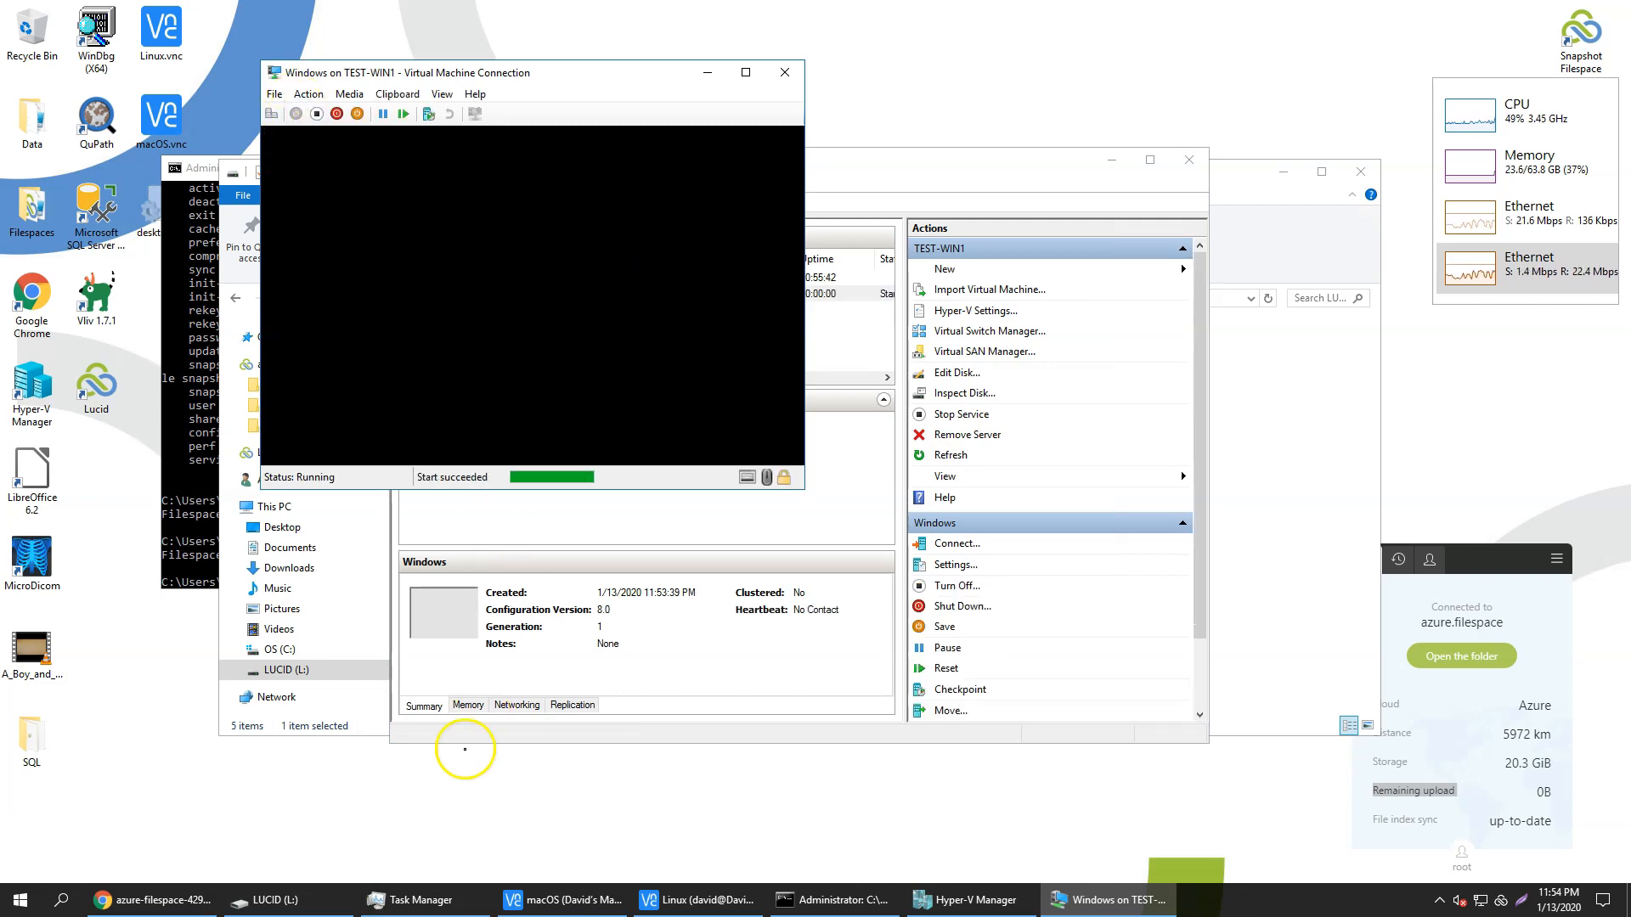
Step: Inspect the Virtual Machines and Virtual Hard Disks folders inside Hyper-V\Windows on LUCID (L:)
click(319, 907)
double_click(467, 422)
double_click(458, 352)
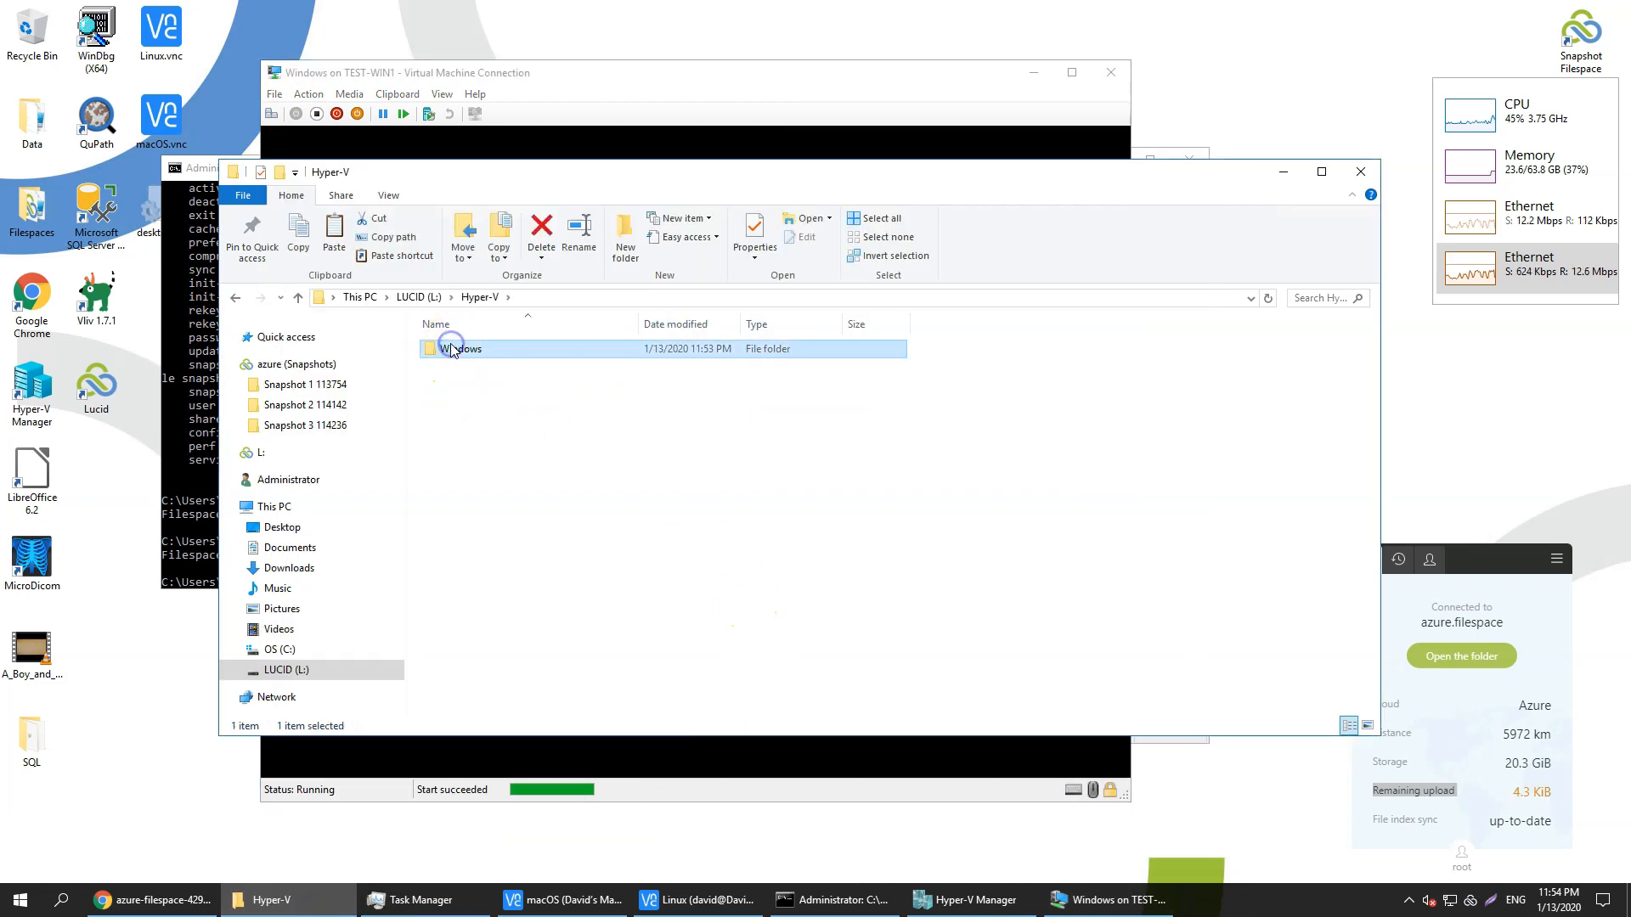
double_click(476, 367)
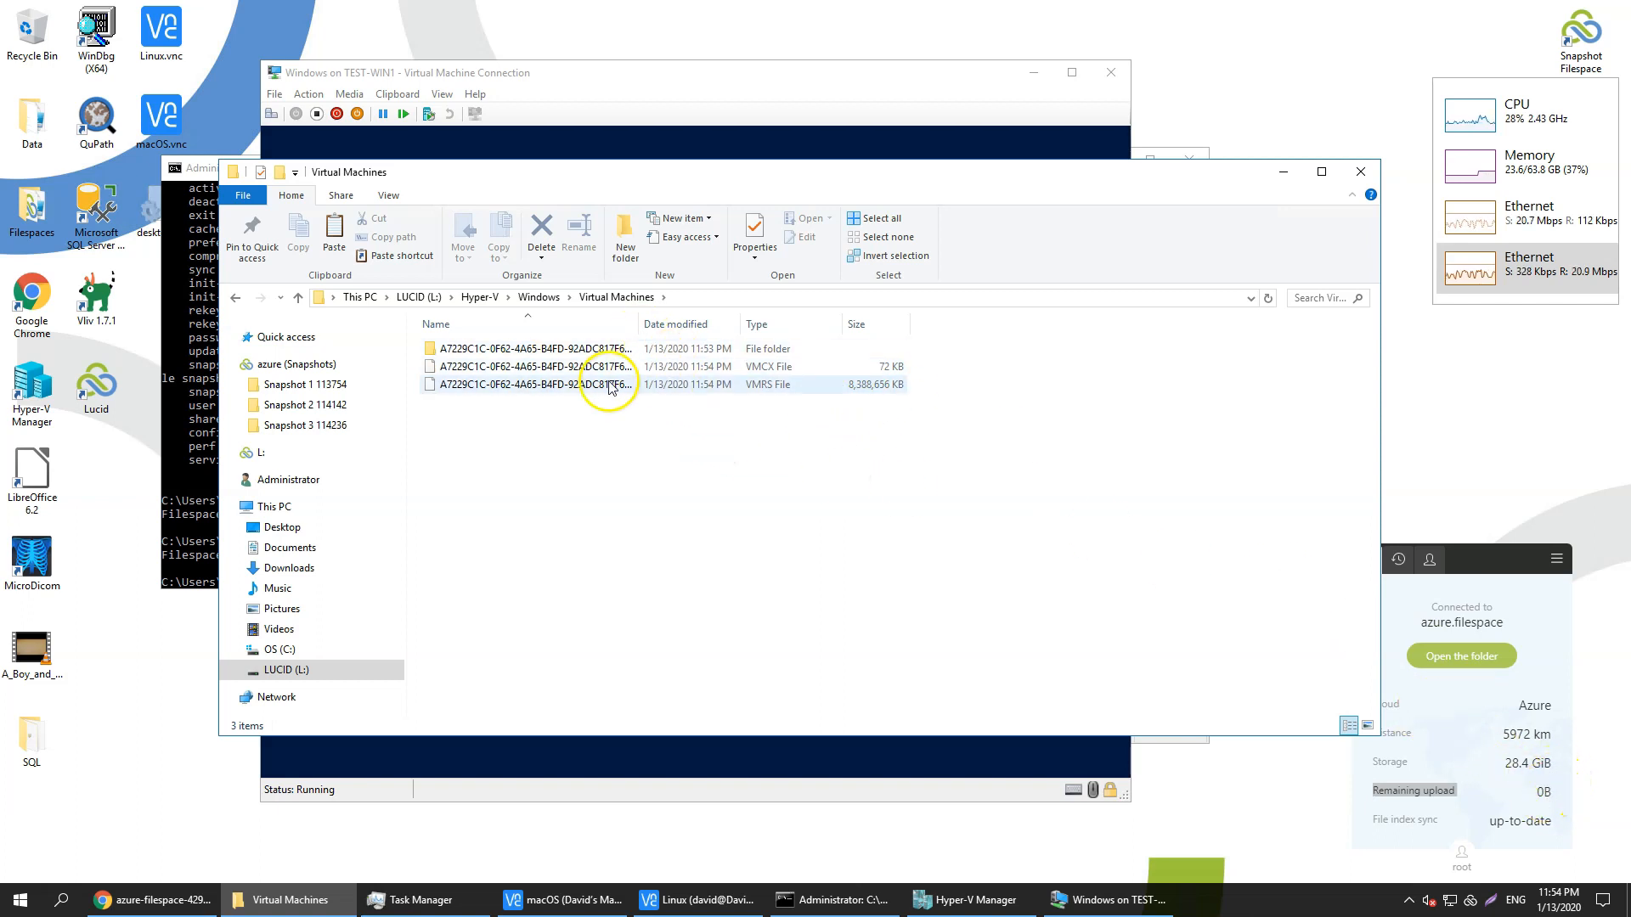
click(544, 299)
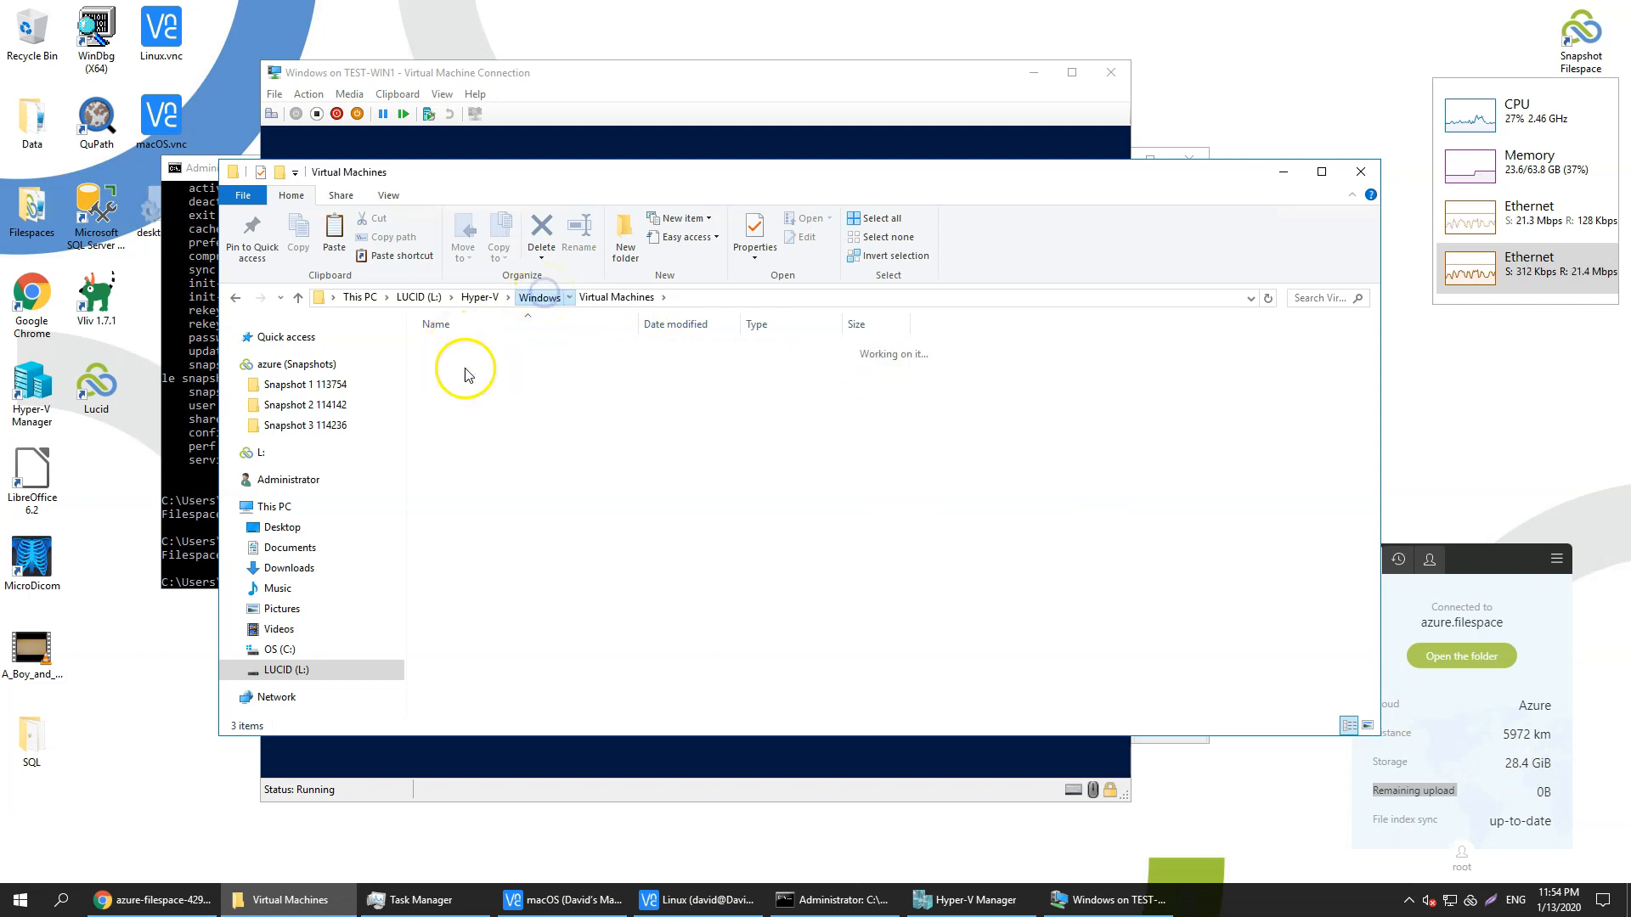
double_click(472, 350)
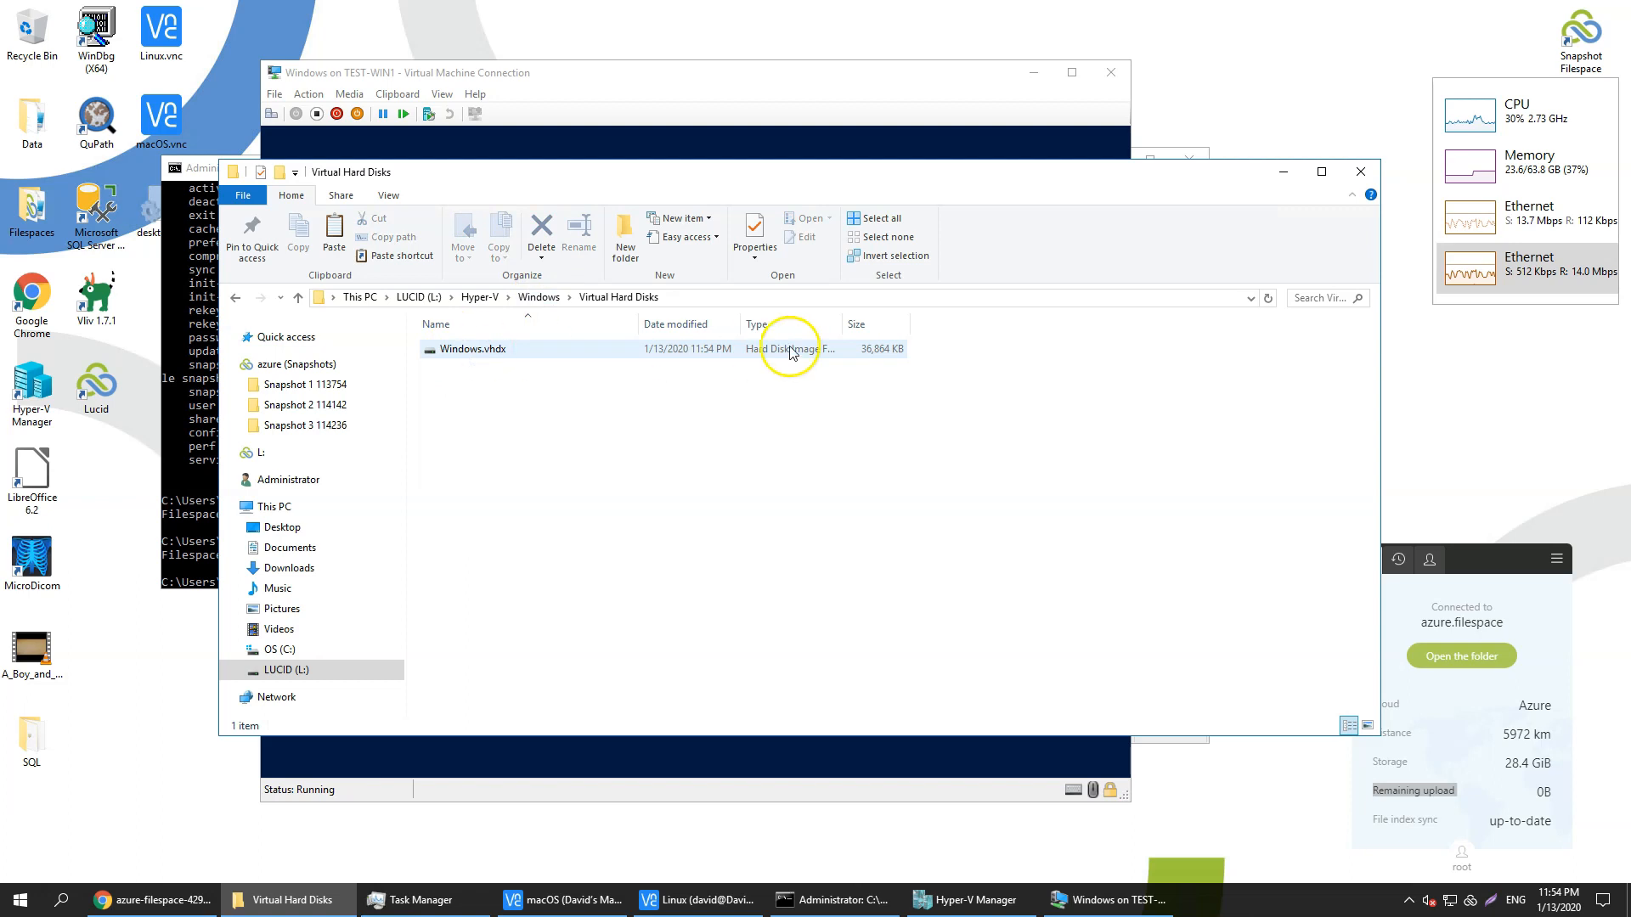
double_click(473, 350)
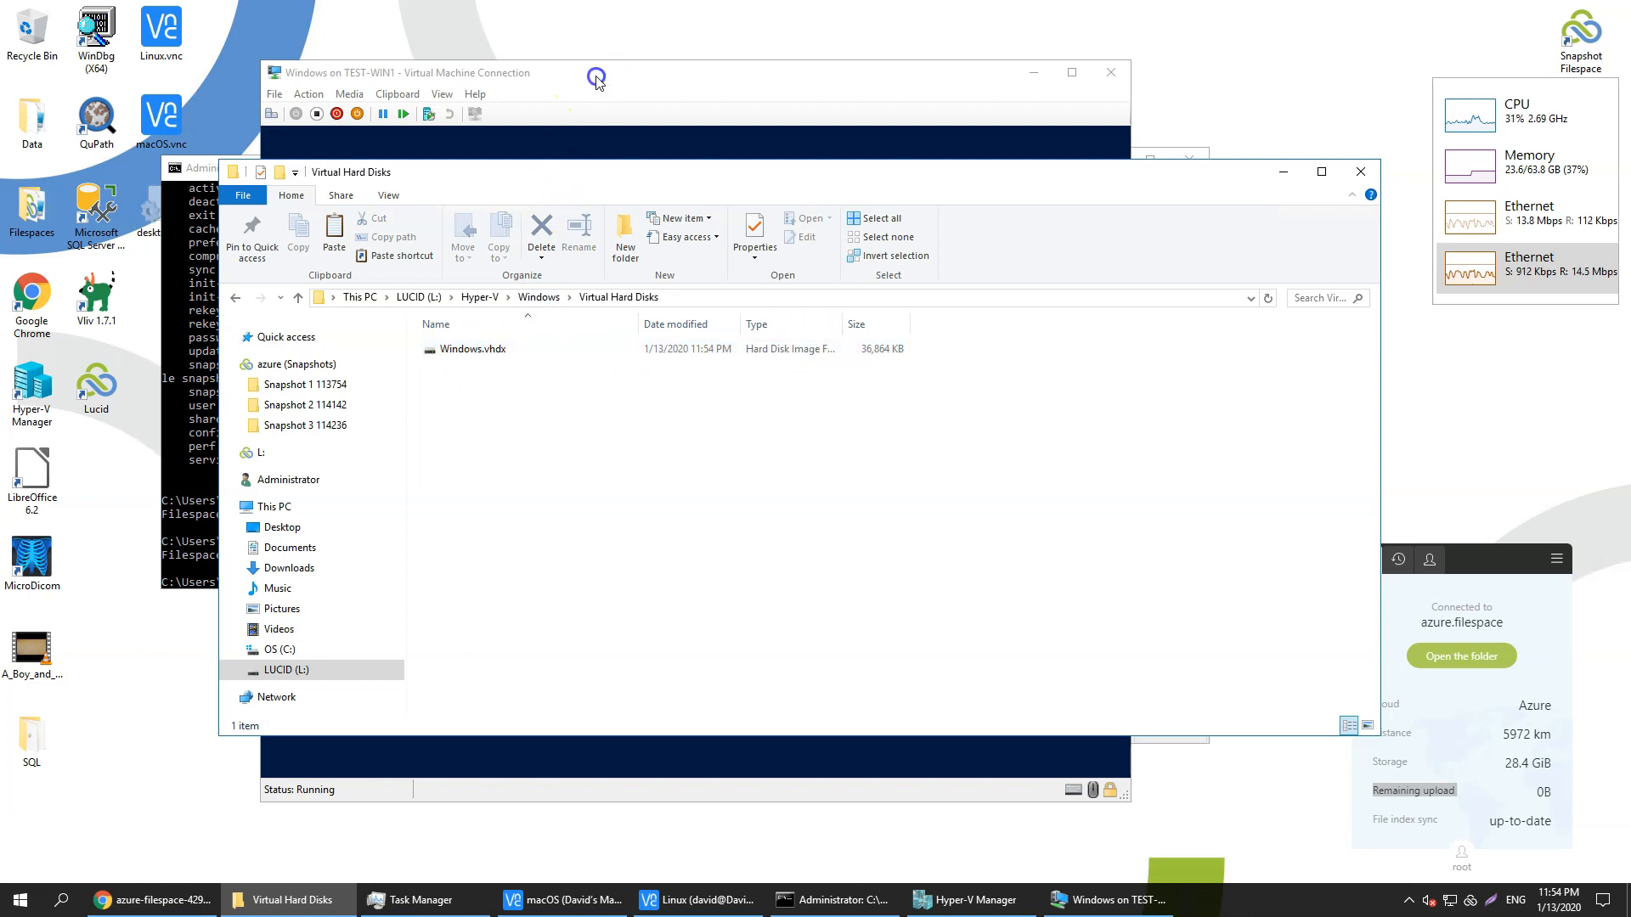
Step: Return to the virtual machine and begin Windows Server 2016 setup with the default language settings, continuing to the operating system choice
click(597, 78)
click(918, 595)
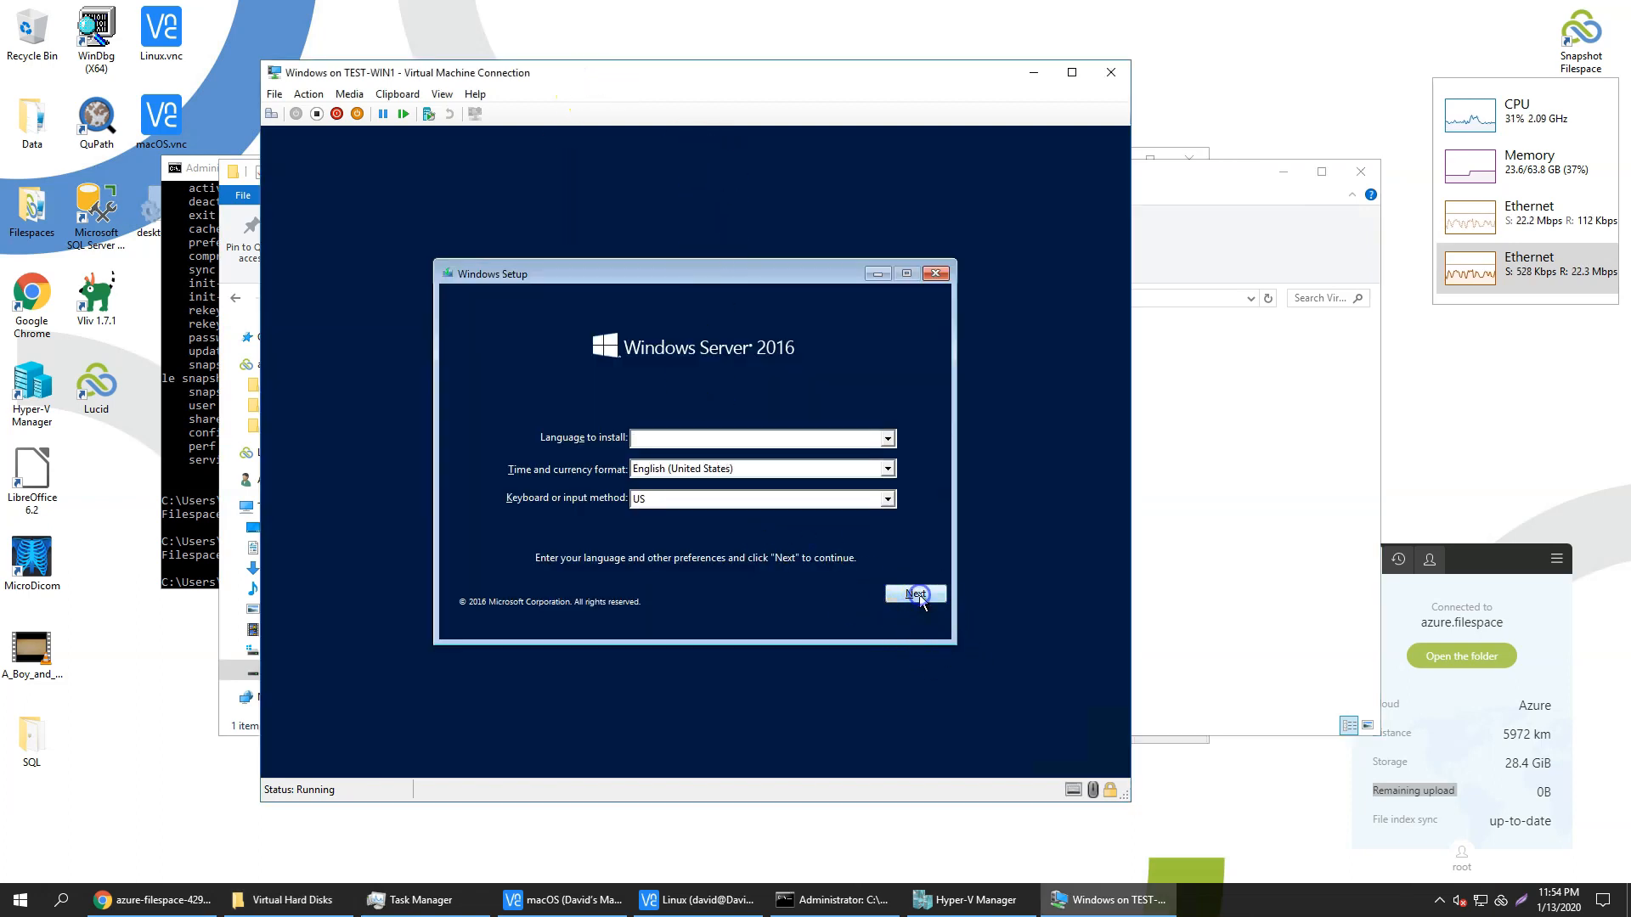
click(685, 462)
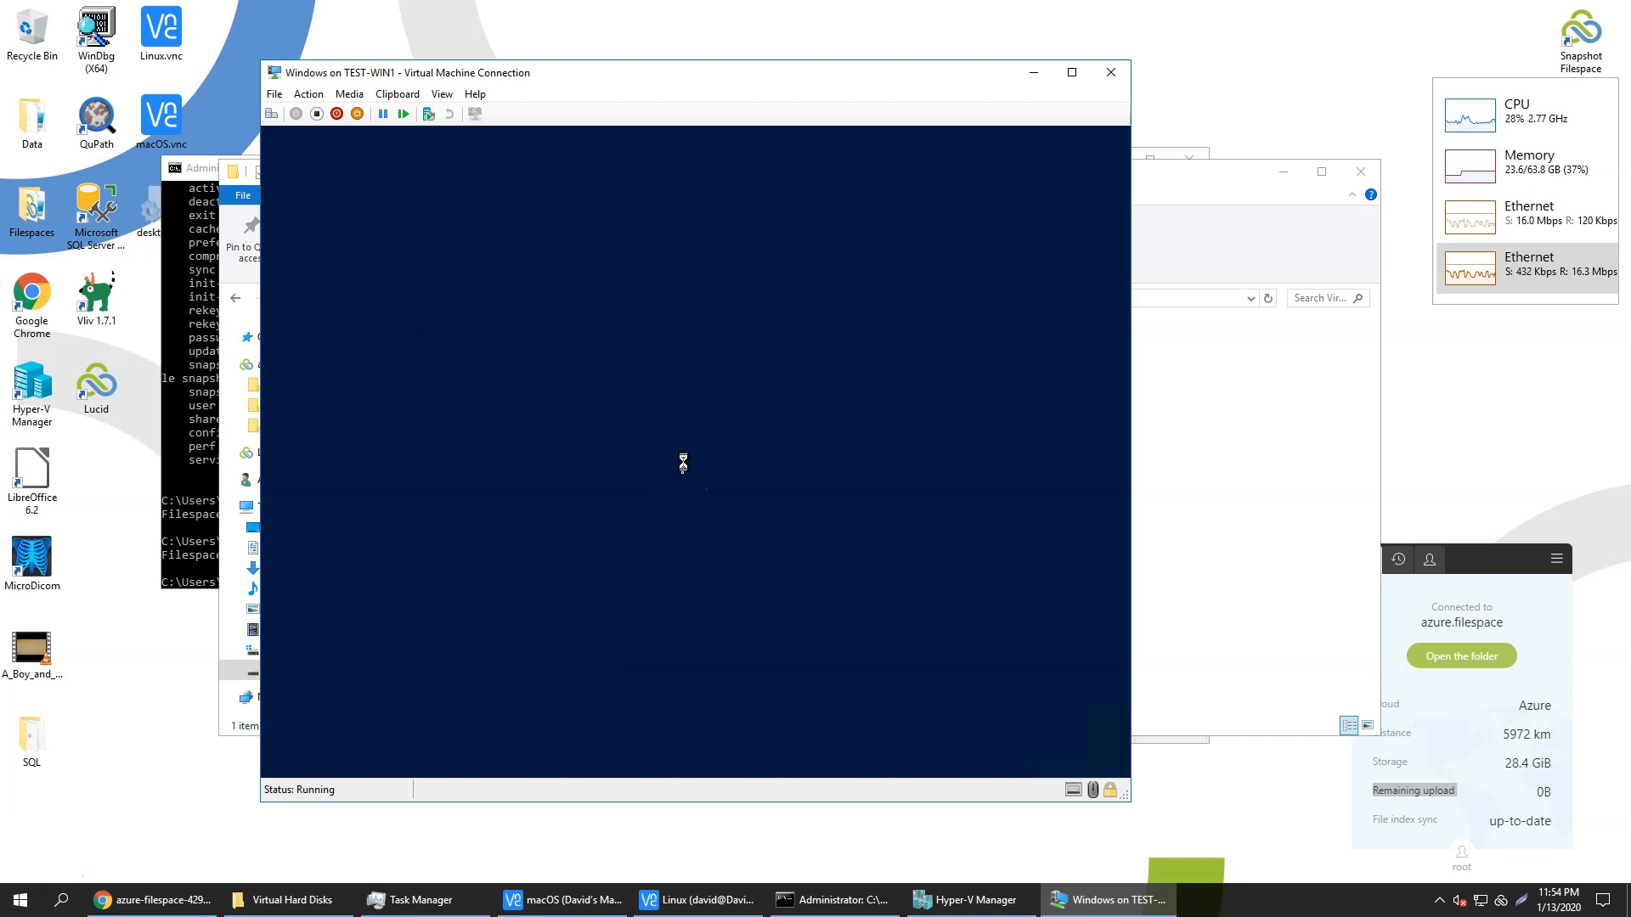
click(738, 598)
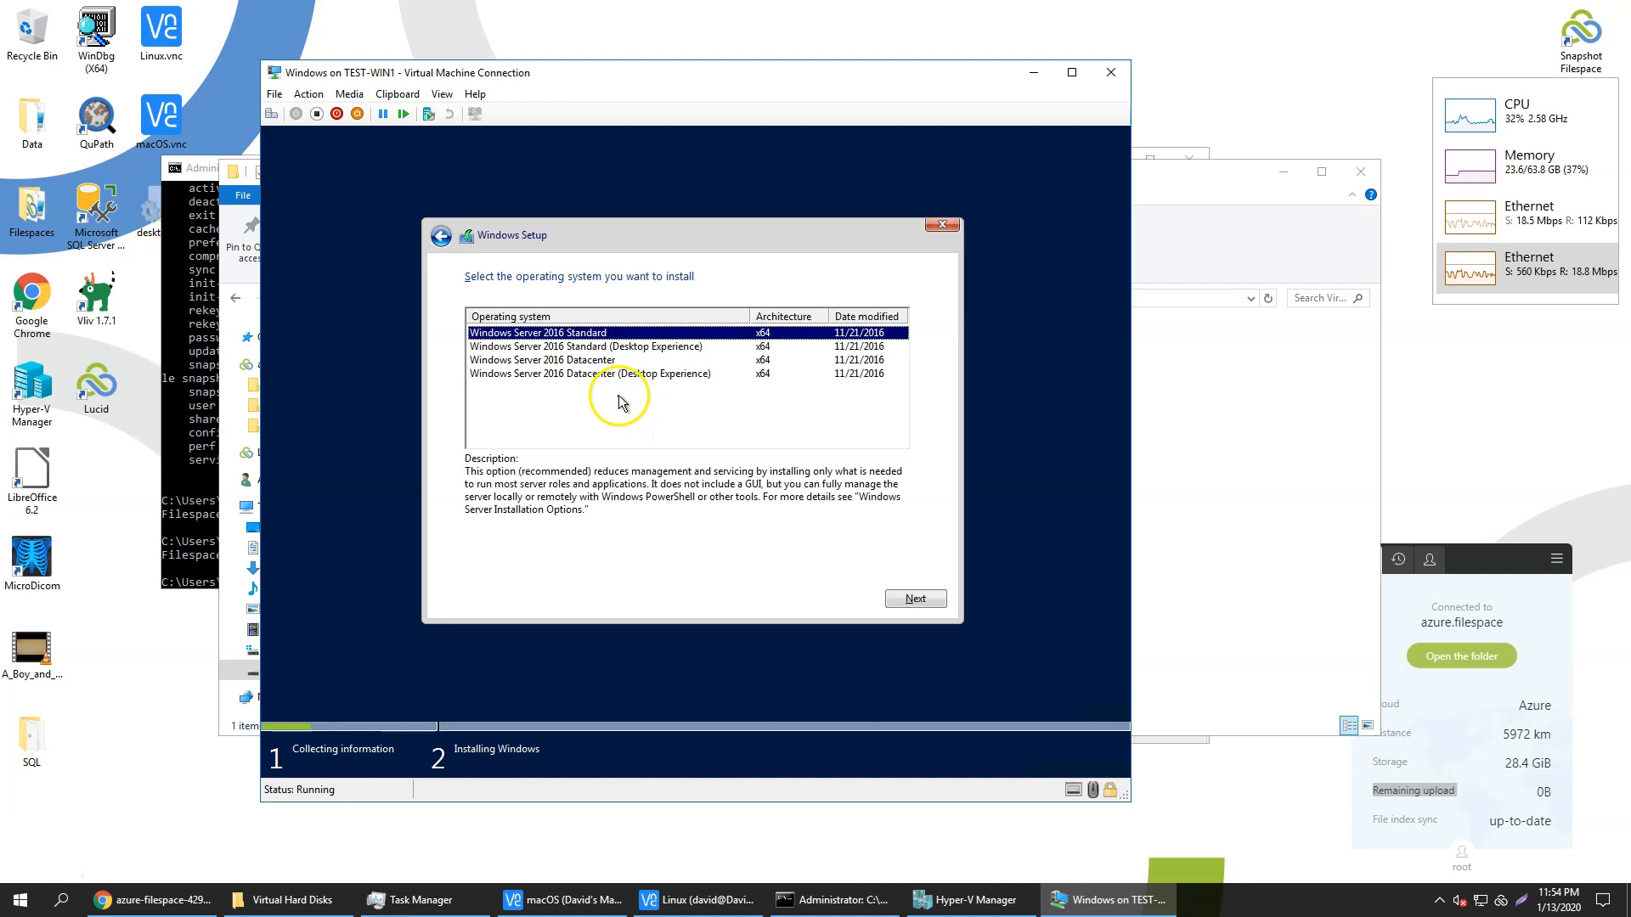
Step: Choose Windows Server 2016 Standard (Desktop Experience) and accept the license terms
click(646, 360)
click(653, 347)
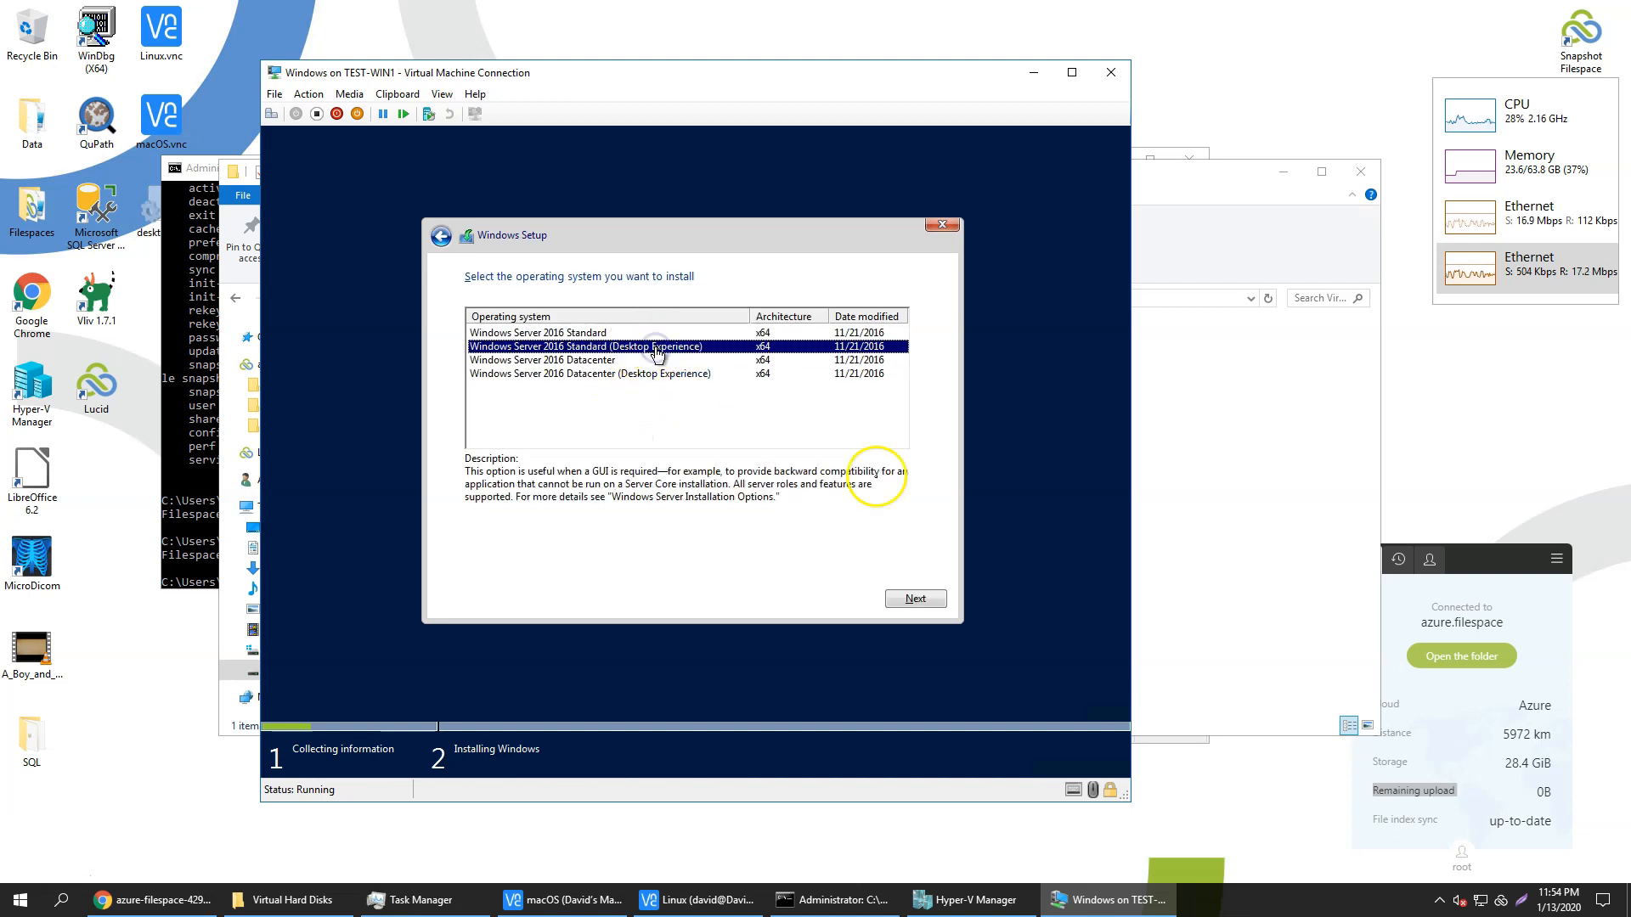
click(924, 599)
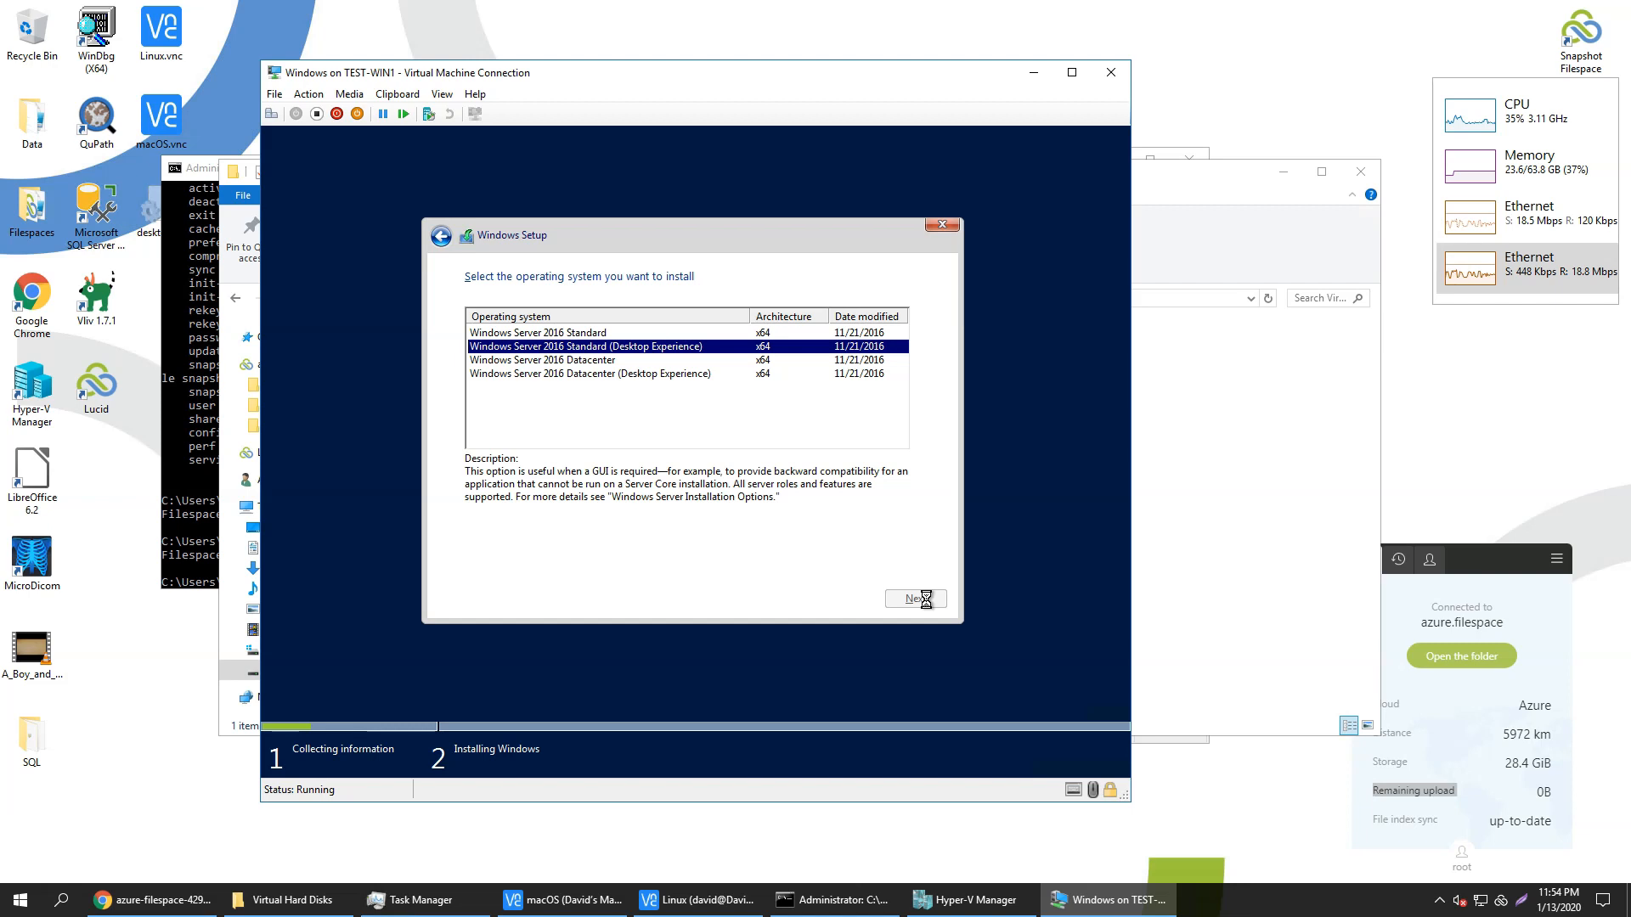
click(564, 560)
click(910, 588)
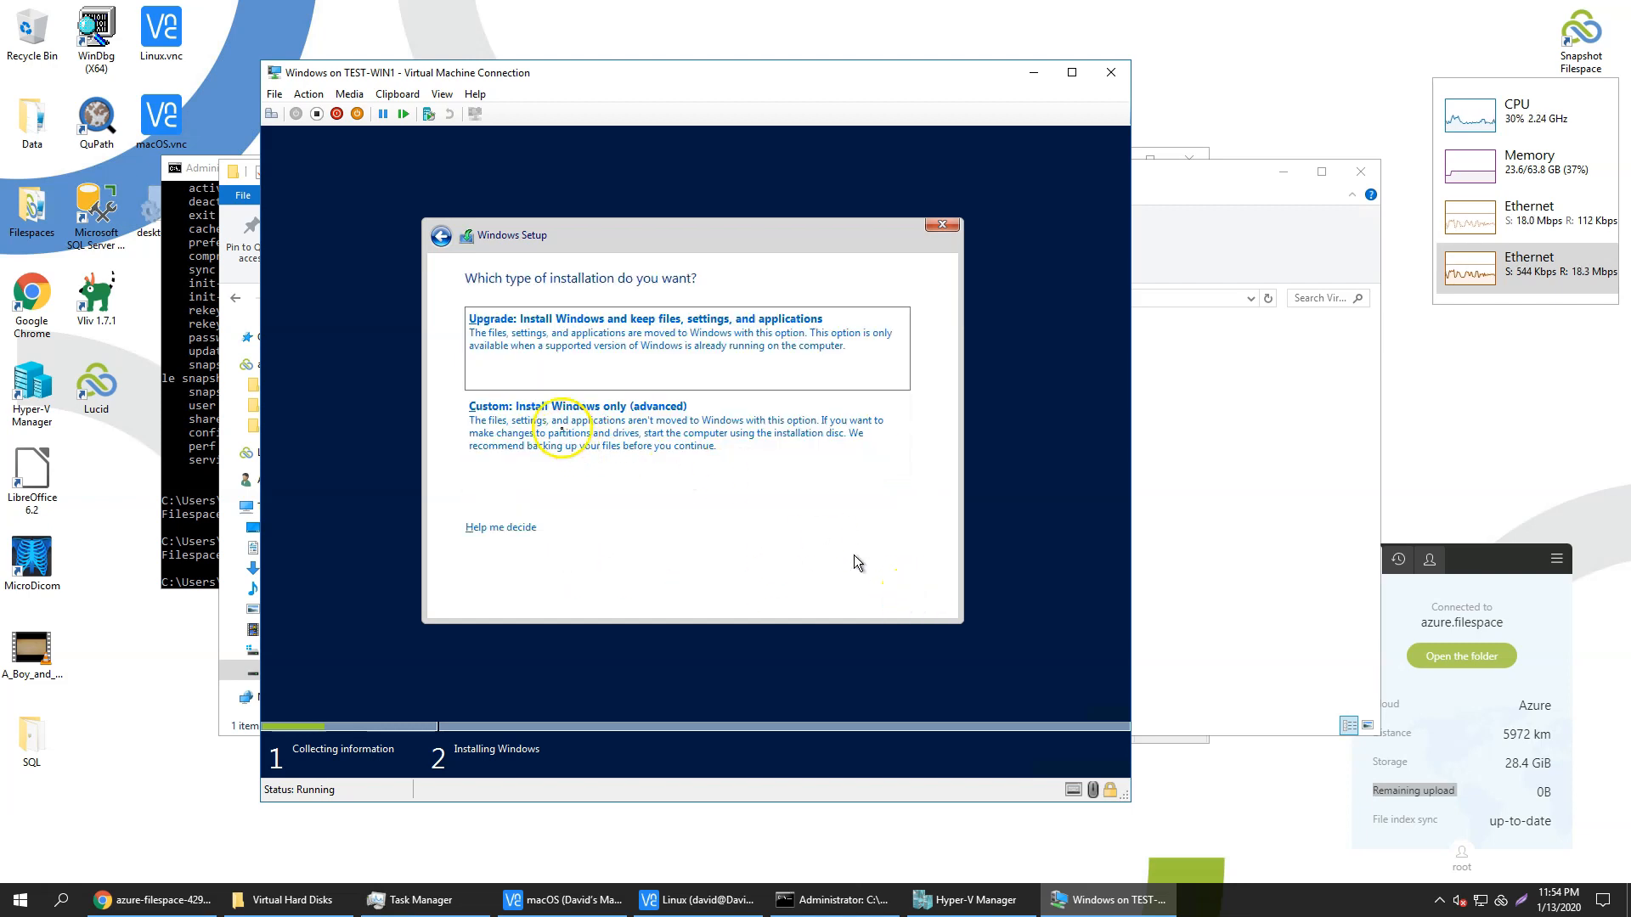
Step: Choose the custom Windows-only installation and install onto Drive 0 Unallocated Space
click(562, 425)
click(926, 599)
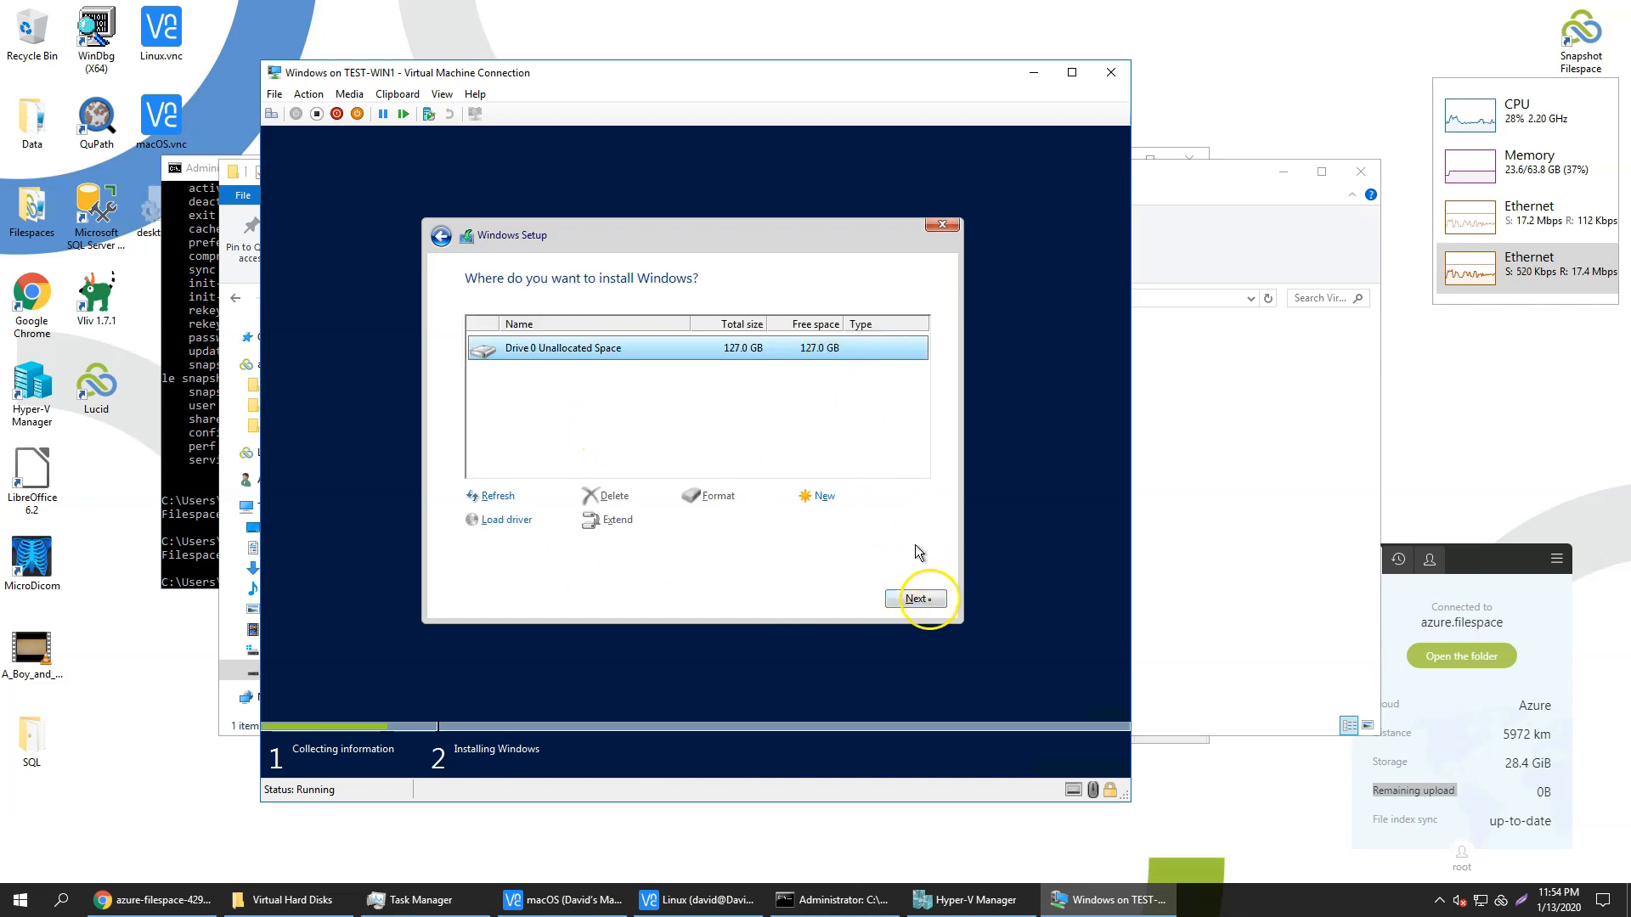
click(919, 587)
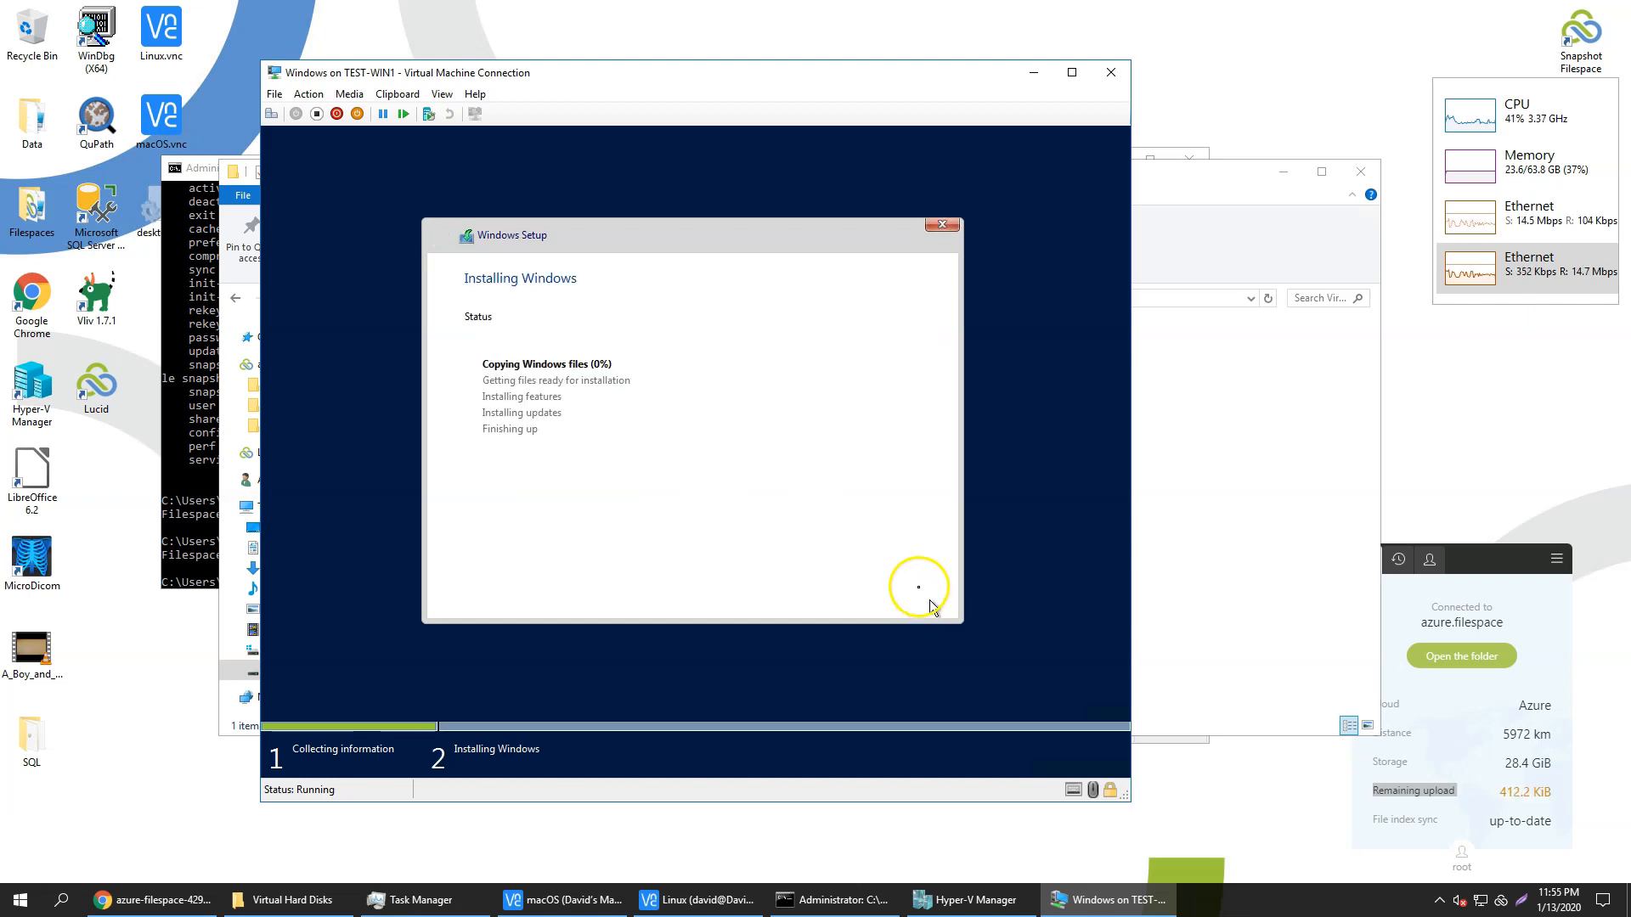
Step: Open SQL Server Management Studio, connect to TEST-WIN1\VEEAMSQL2012 with Windows Authentication, and expand the server's databases
click(82, 216)
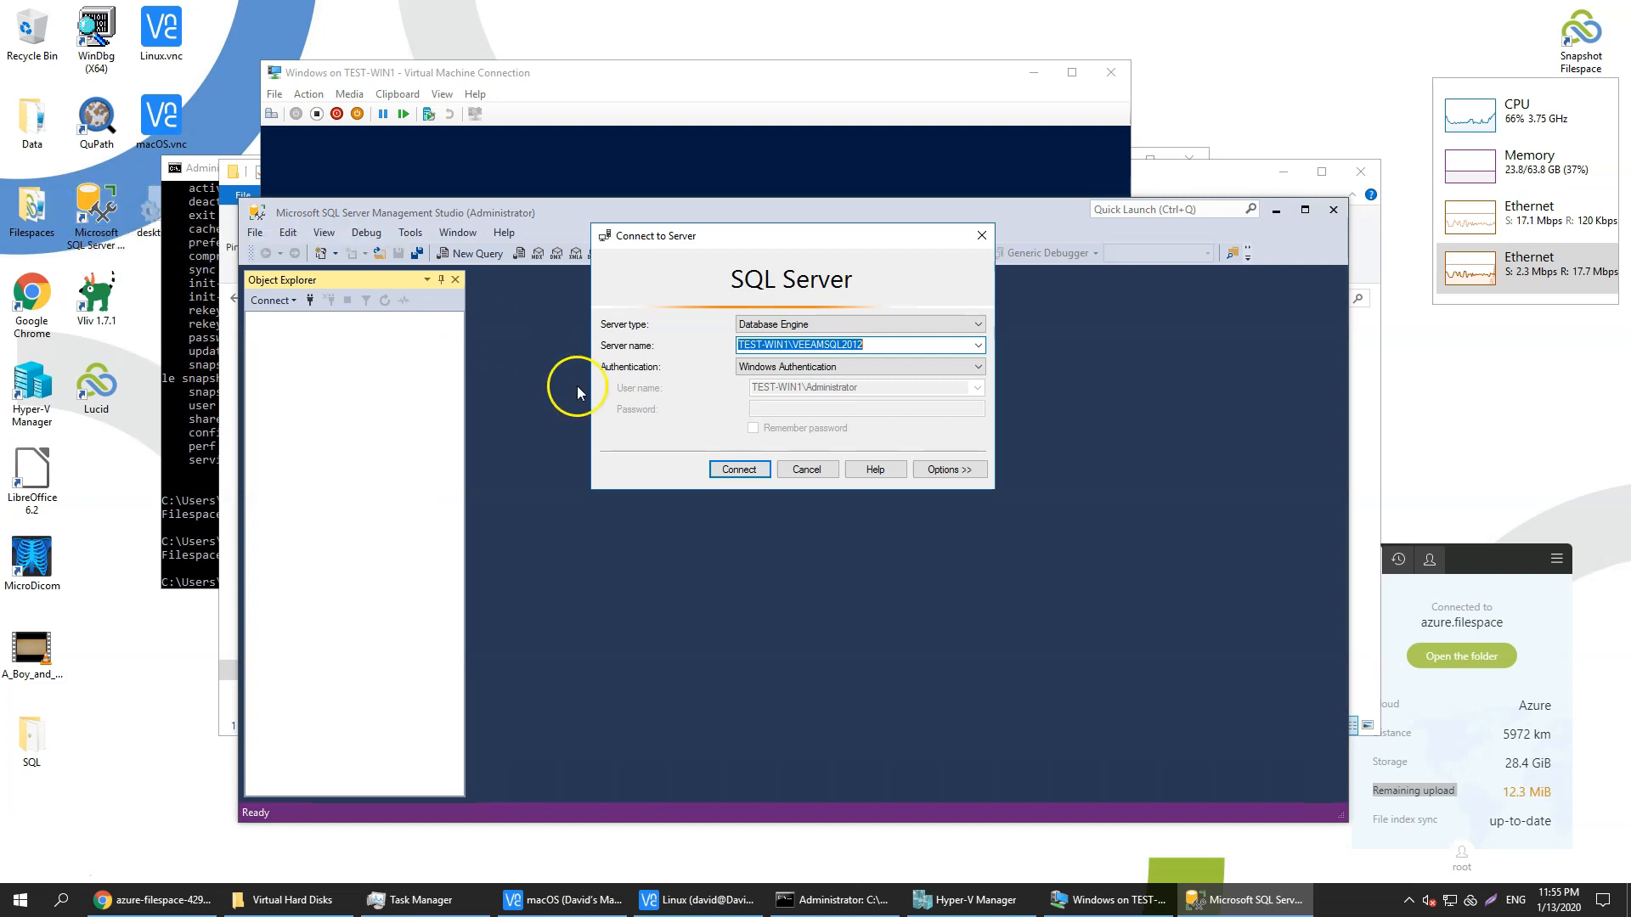
click(739, 470)
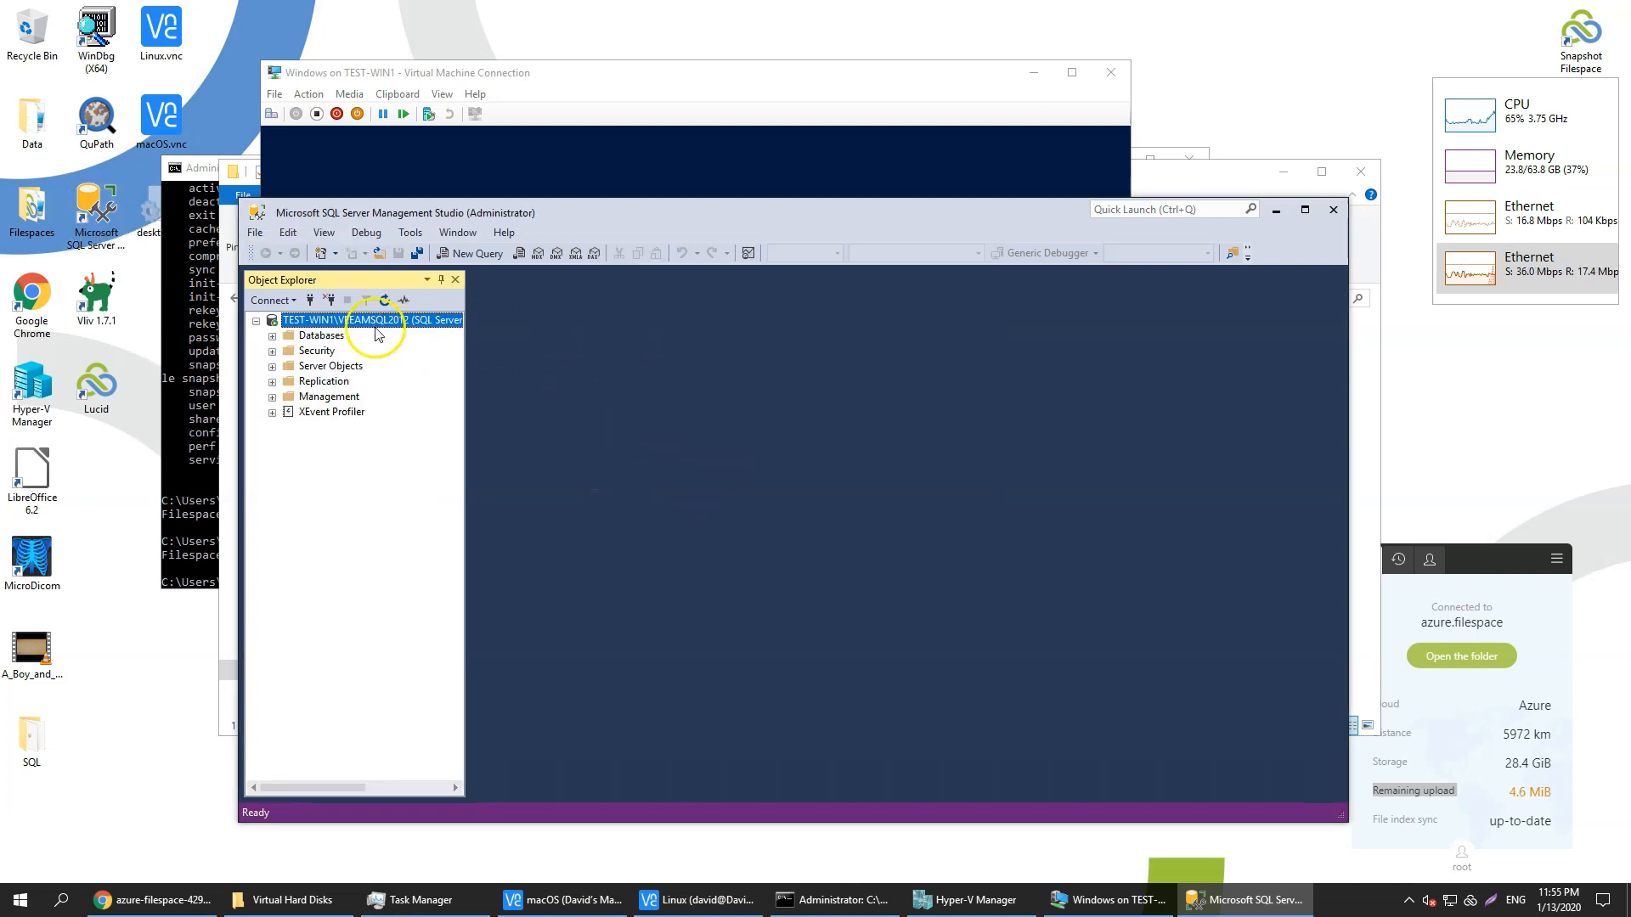
double_click(322, 336)
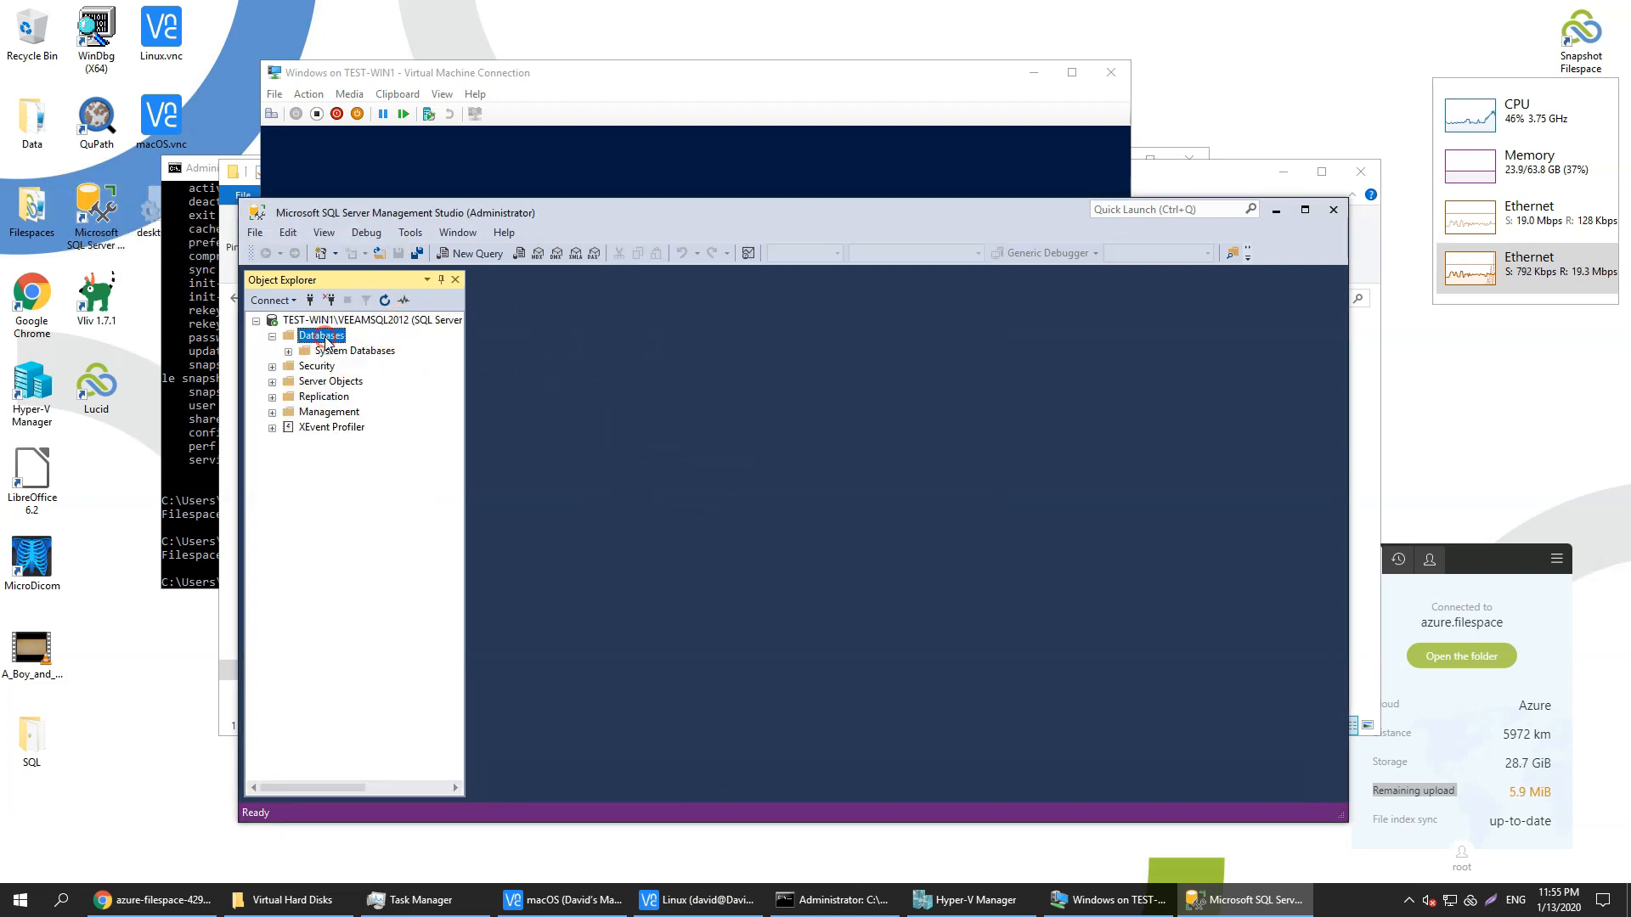
Step: Attach the Contacts database from Contacts.Mdf in the SQL folder on drive L:
right_click(327, 342)
click(389, 371)
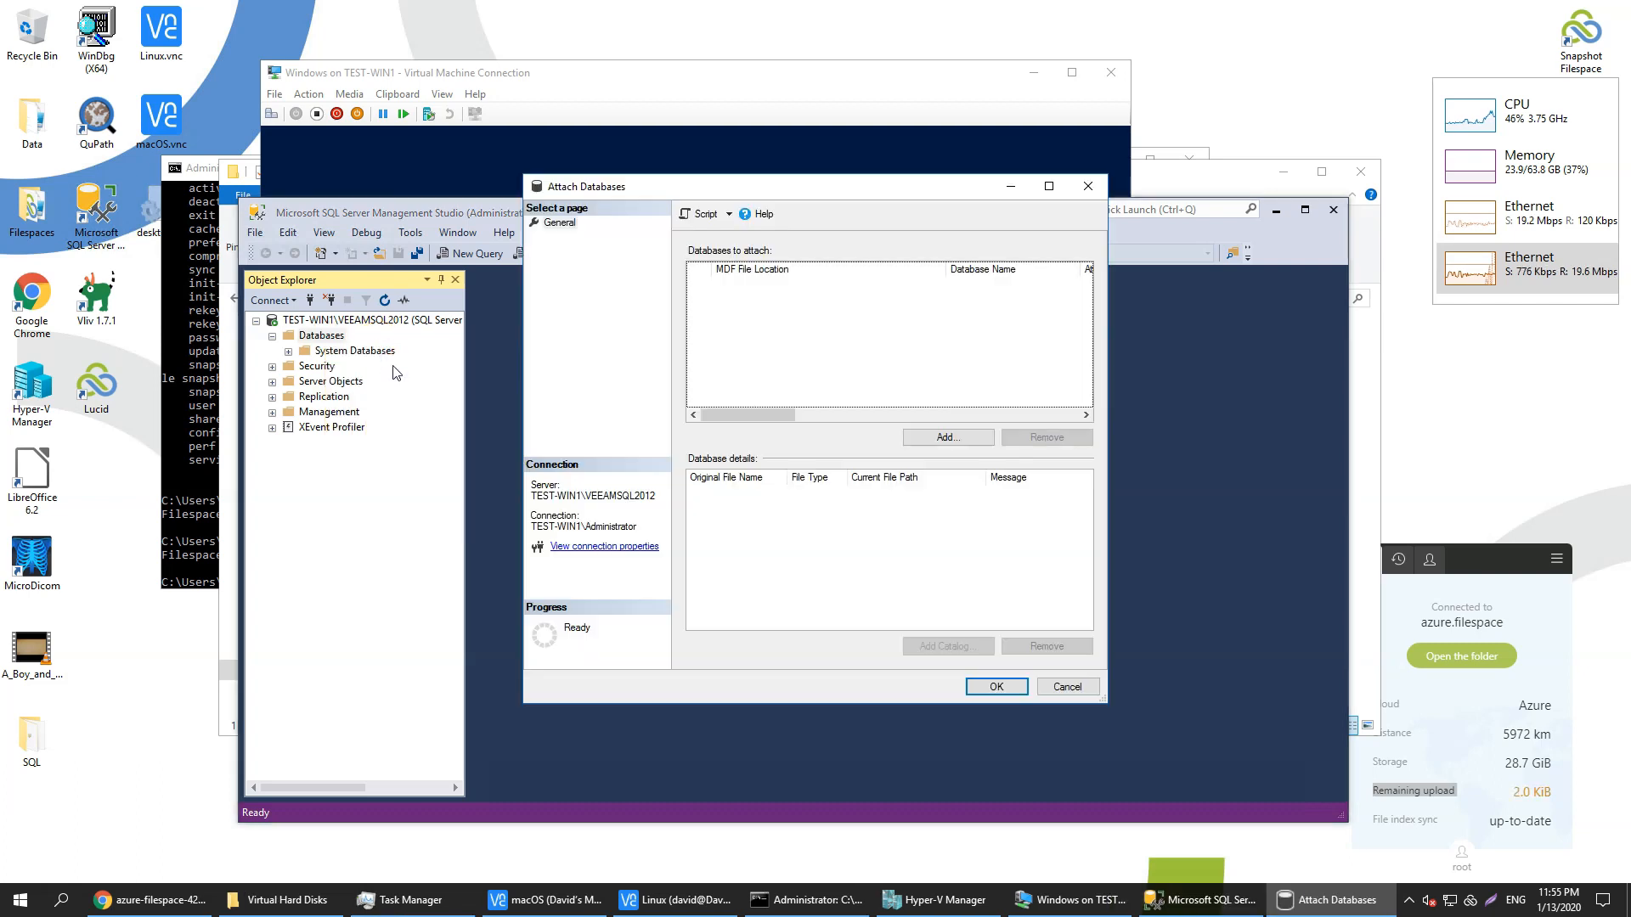
click(951, 440)
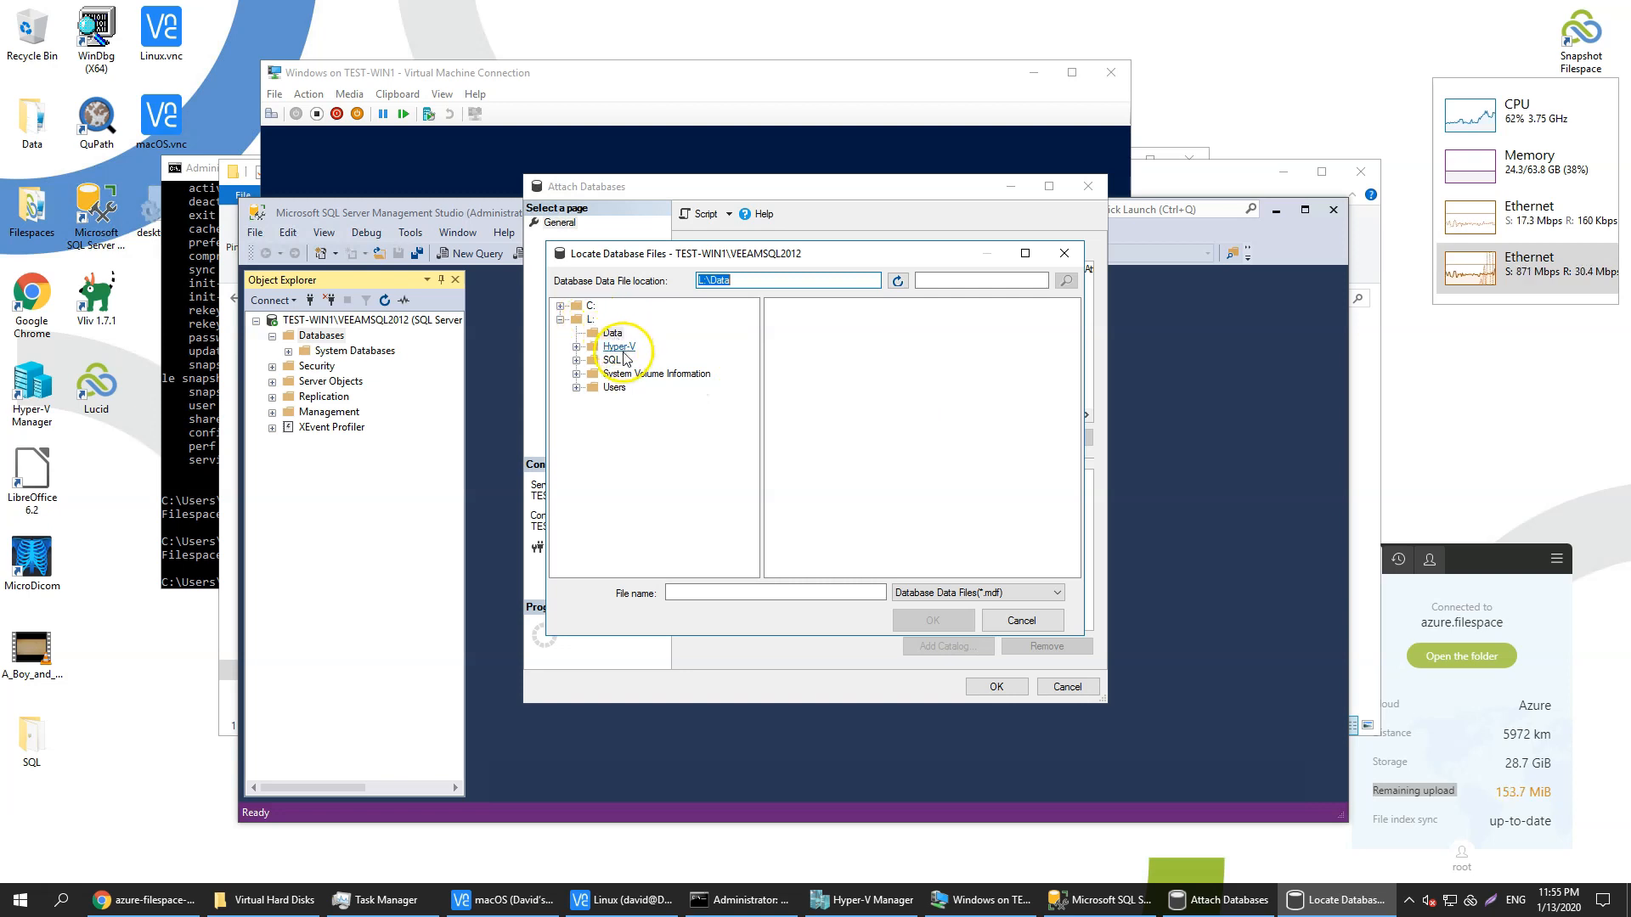
click(611, 361)
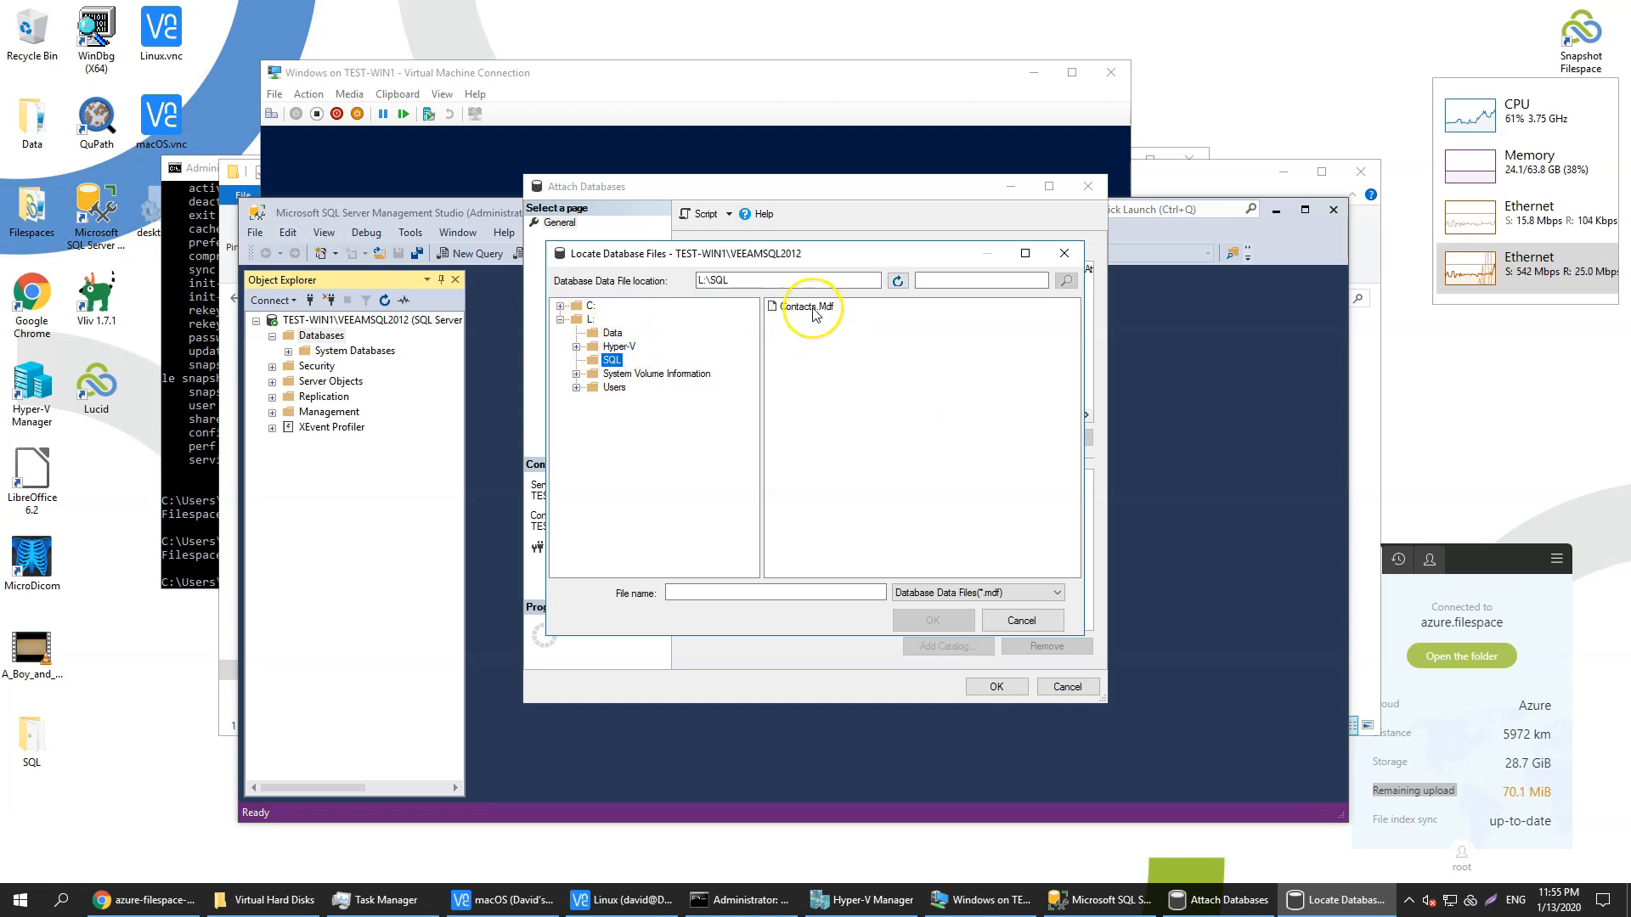
double_click(811, 308)
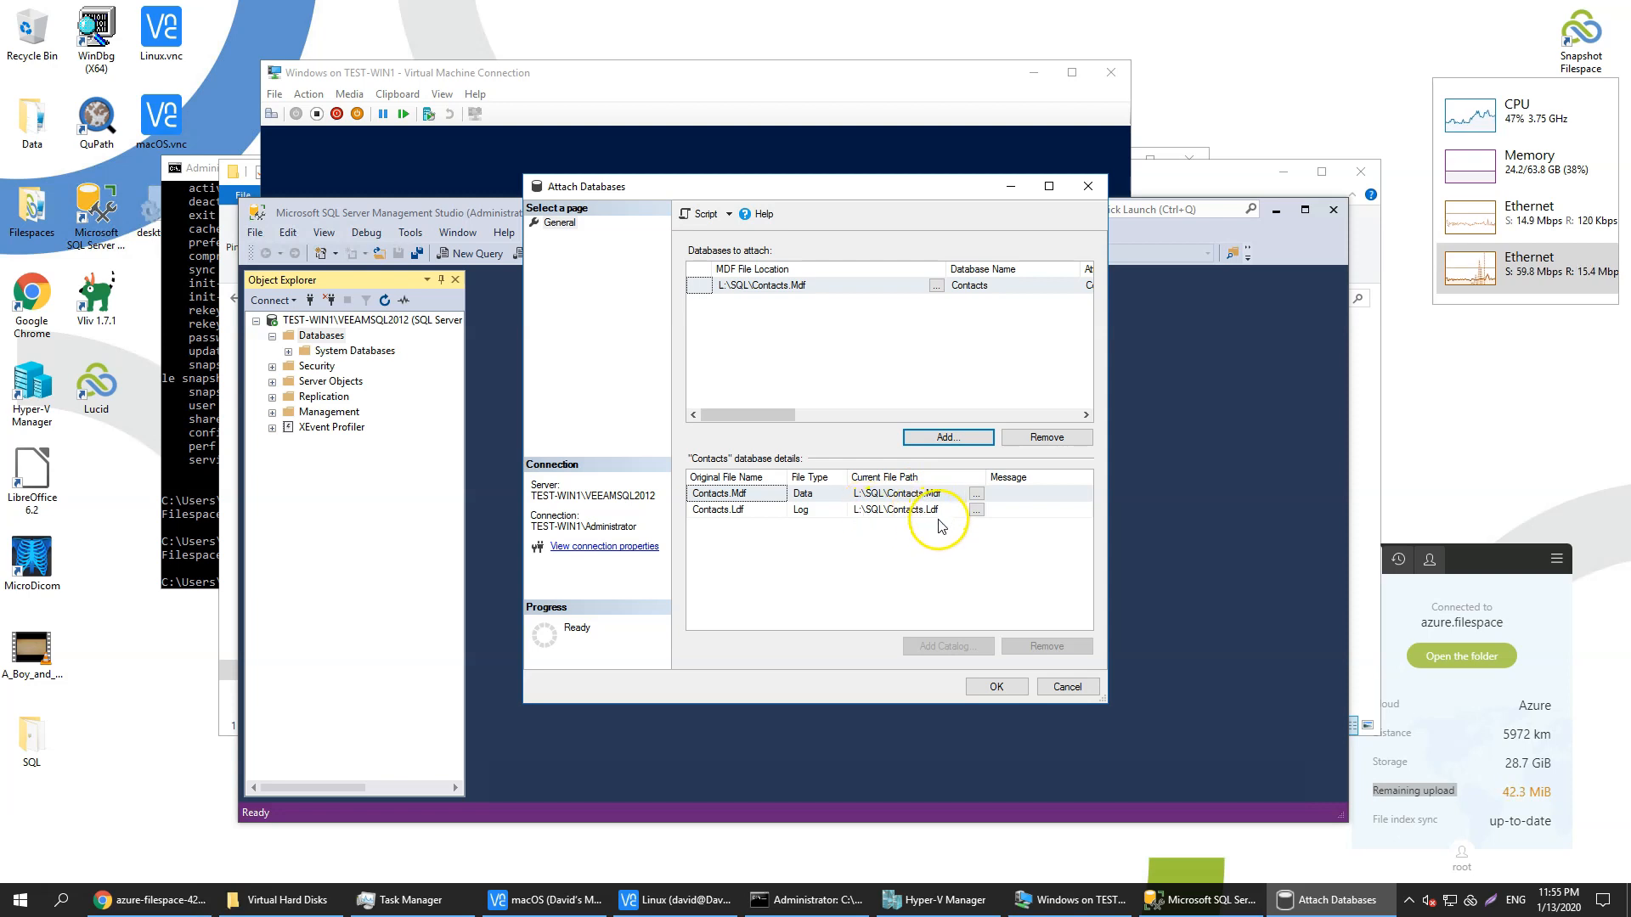
click(999, 685)
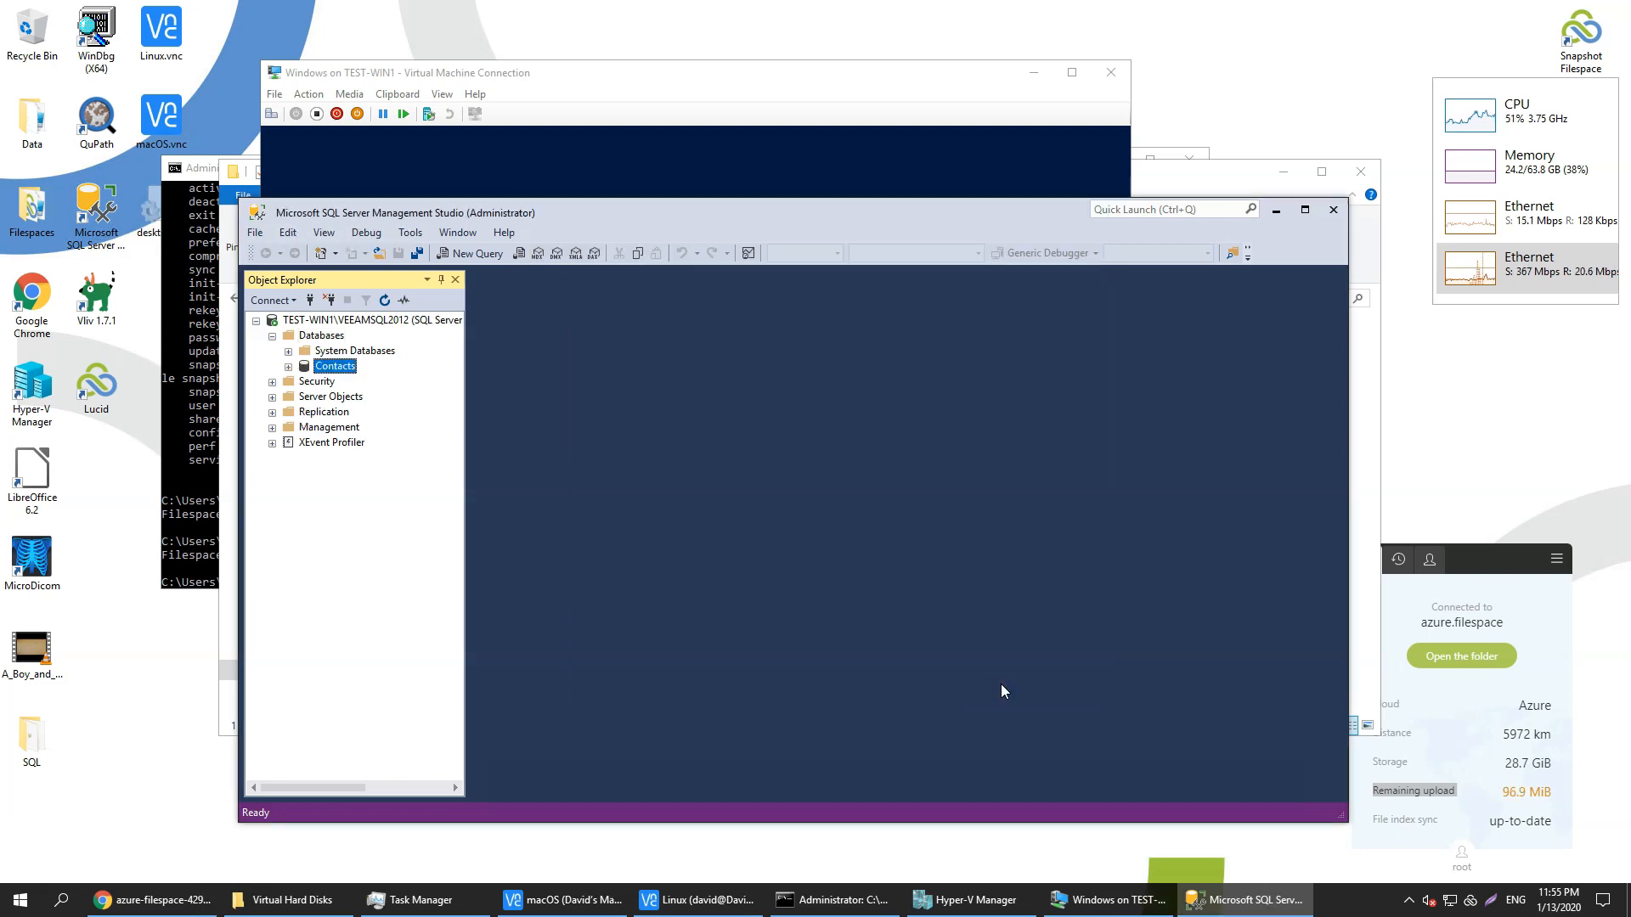
Step: Query the top 1000 rows of the dbo.Contacts table in the Contacts database
double_click(338, 367)
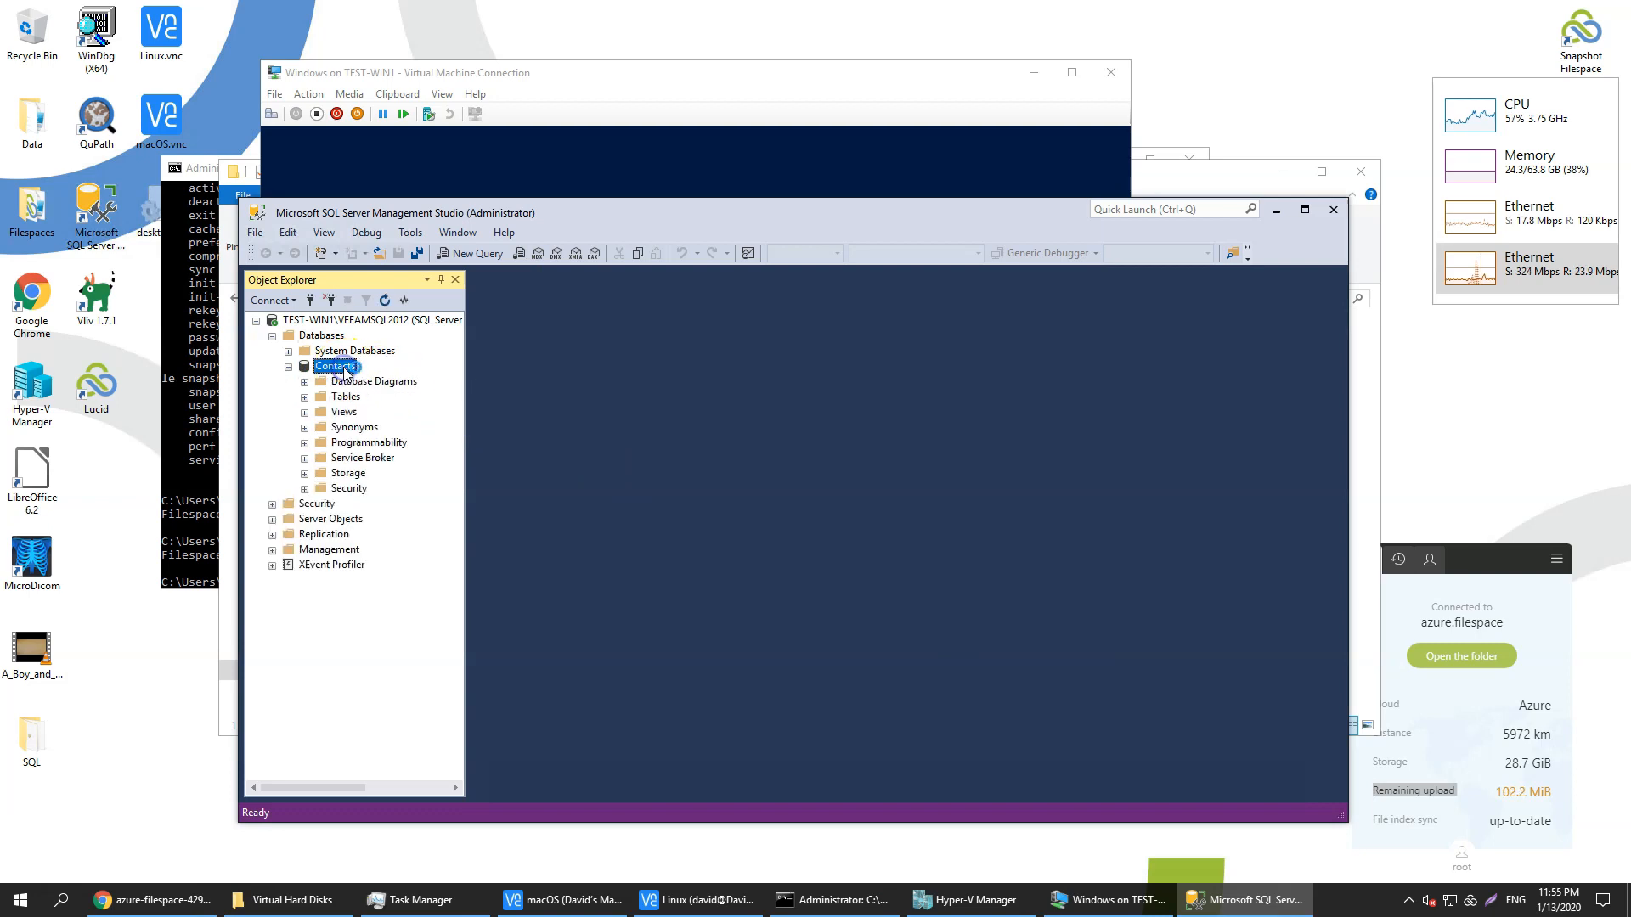
double_click(351, 398)
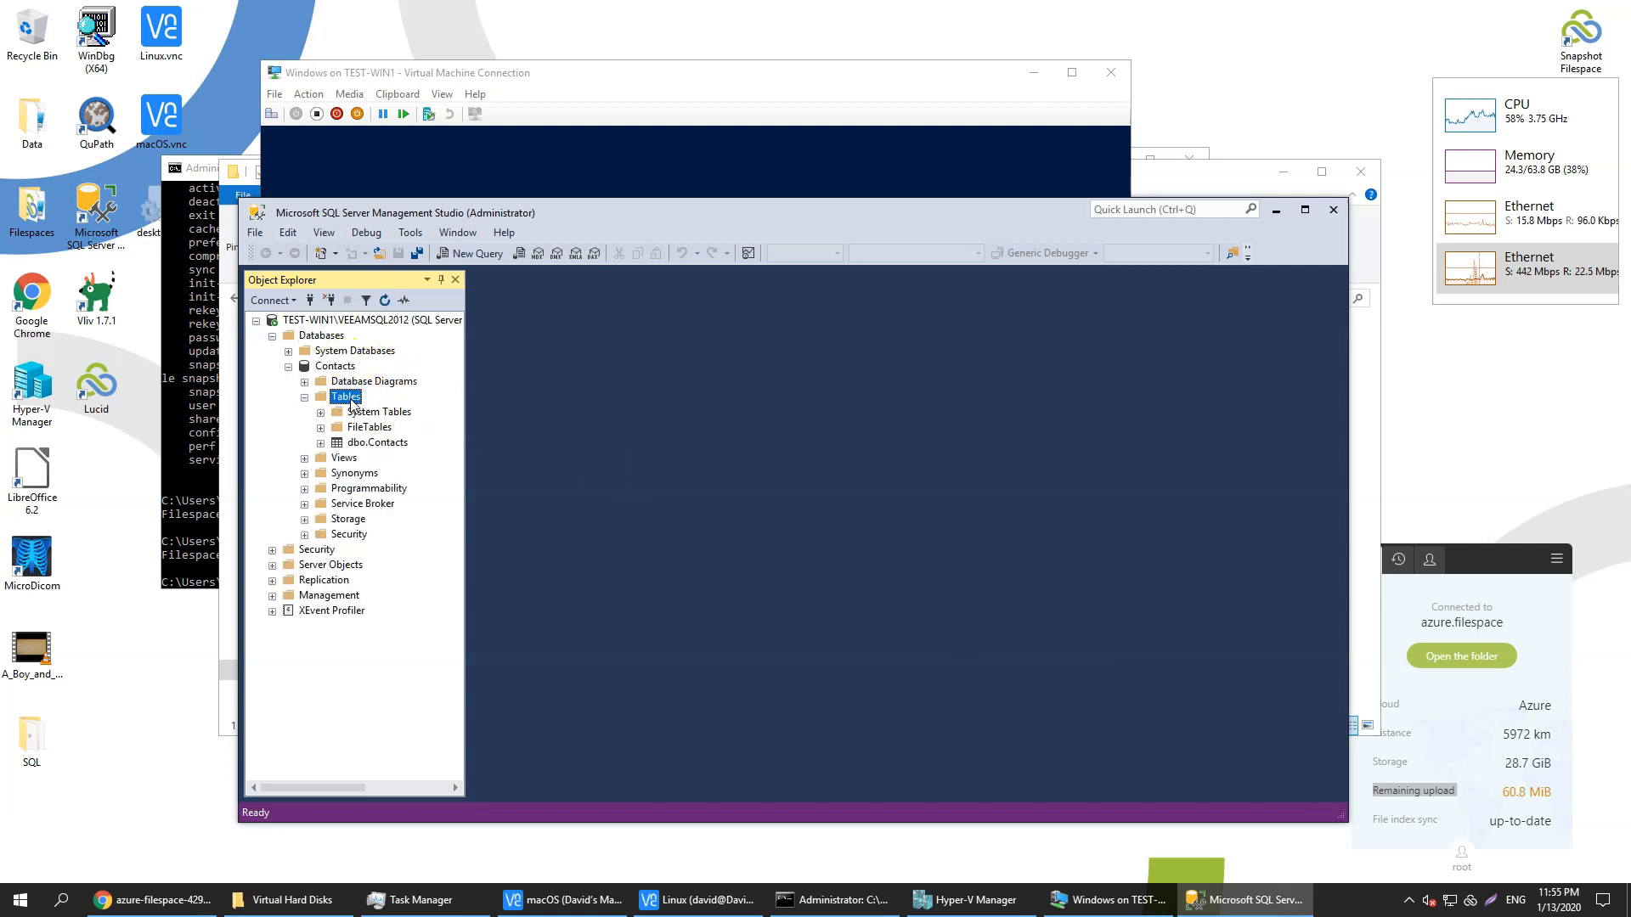
right_click(380, 443)
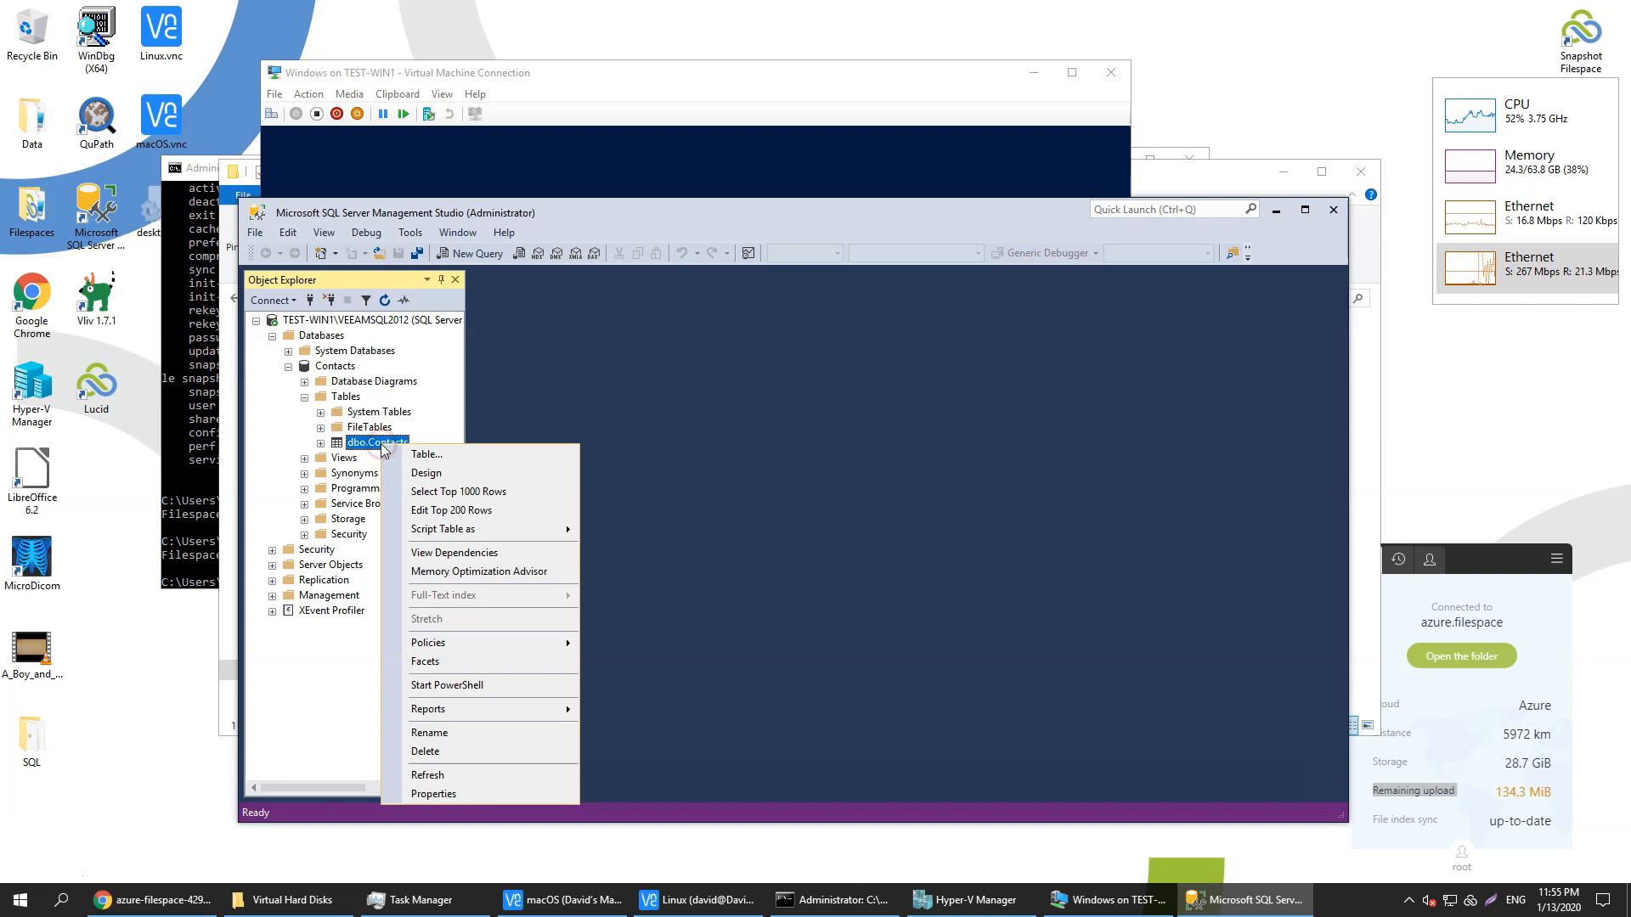
click(460, 493)
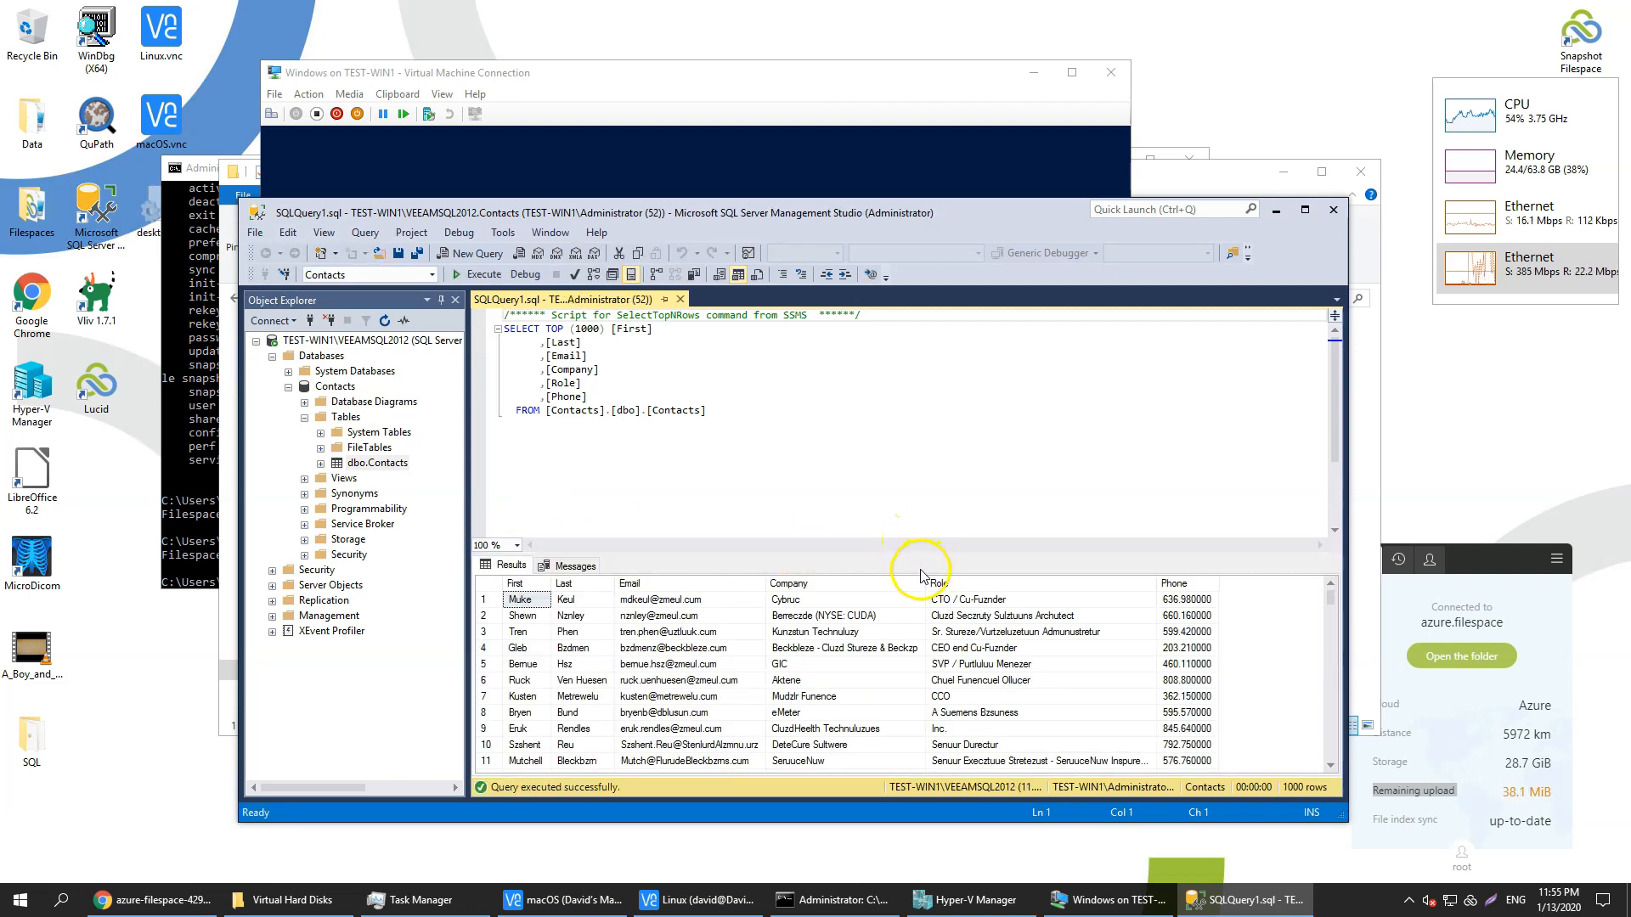
Step: Raise the row limit of the Contacts query to TOP (100000000) and execute it
click(600, 329)
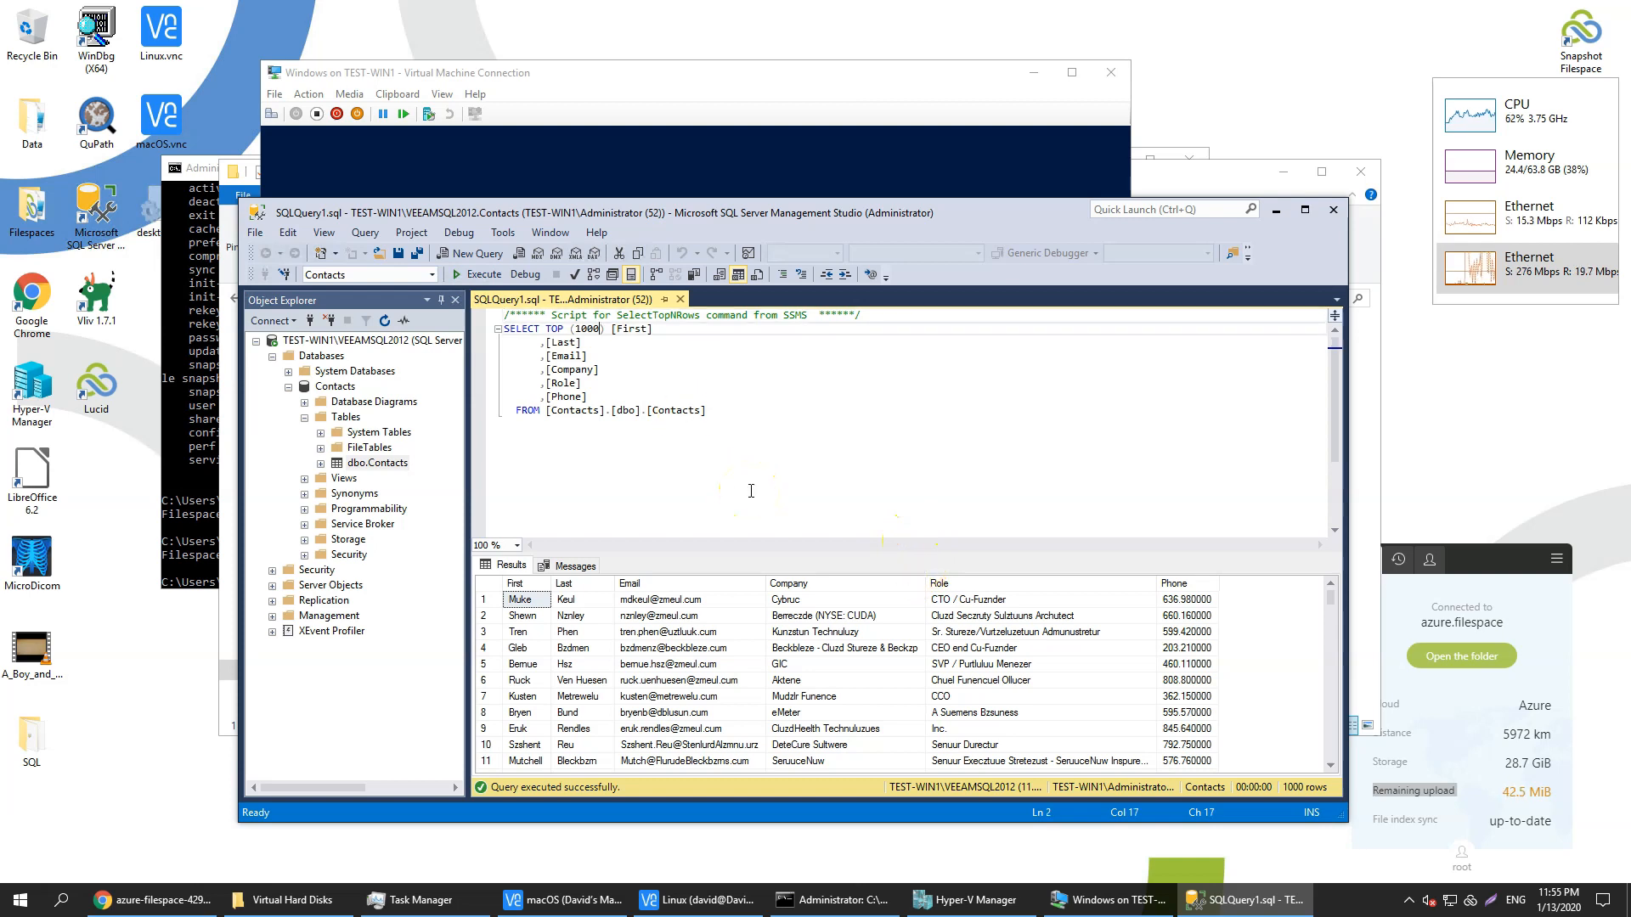
text(00000)
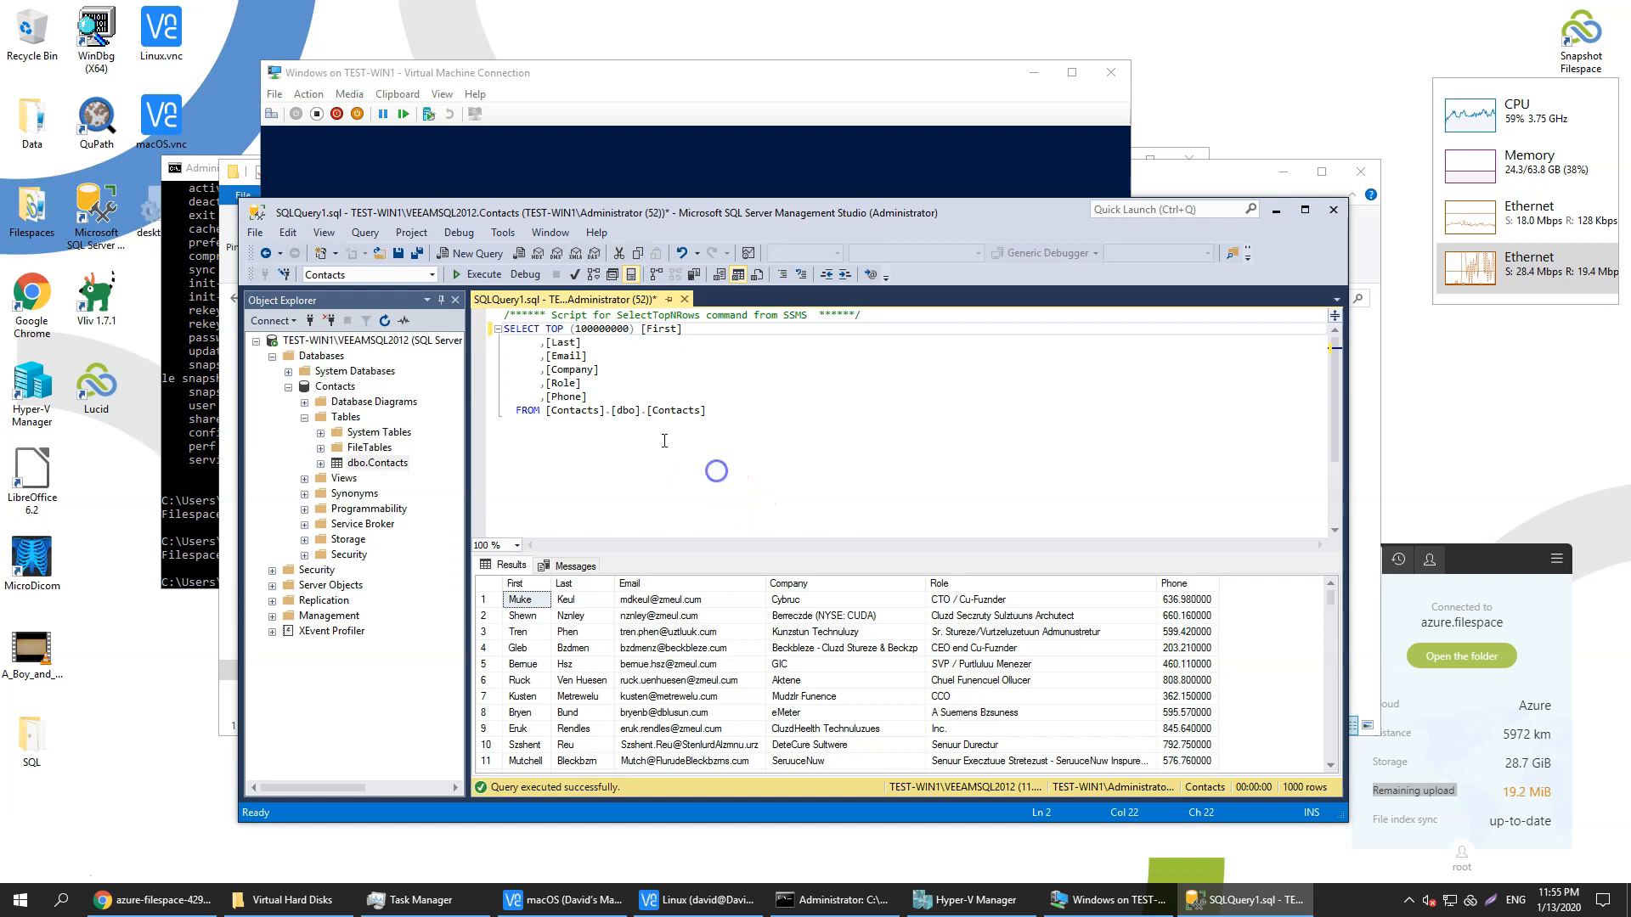
click(718, 472)
click(459, 277)
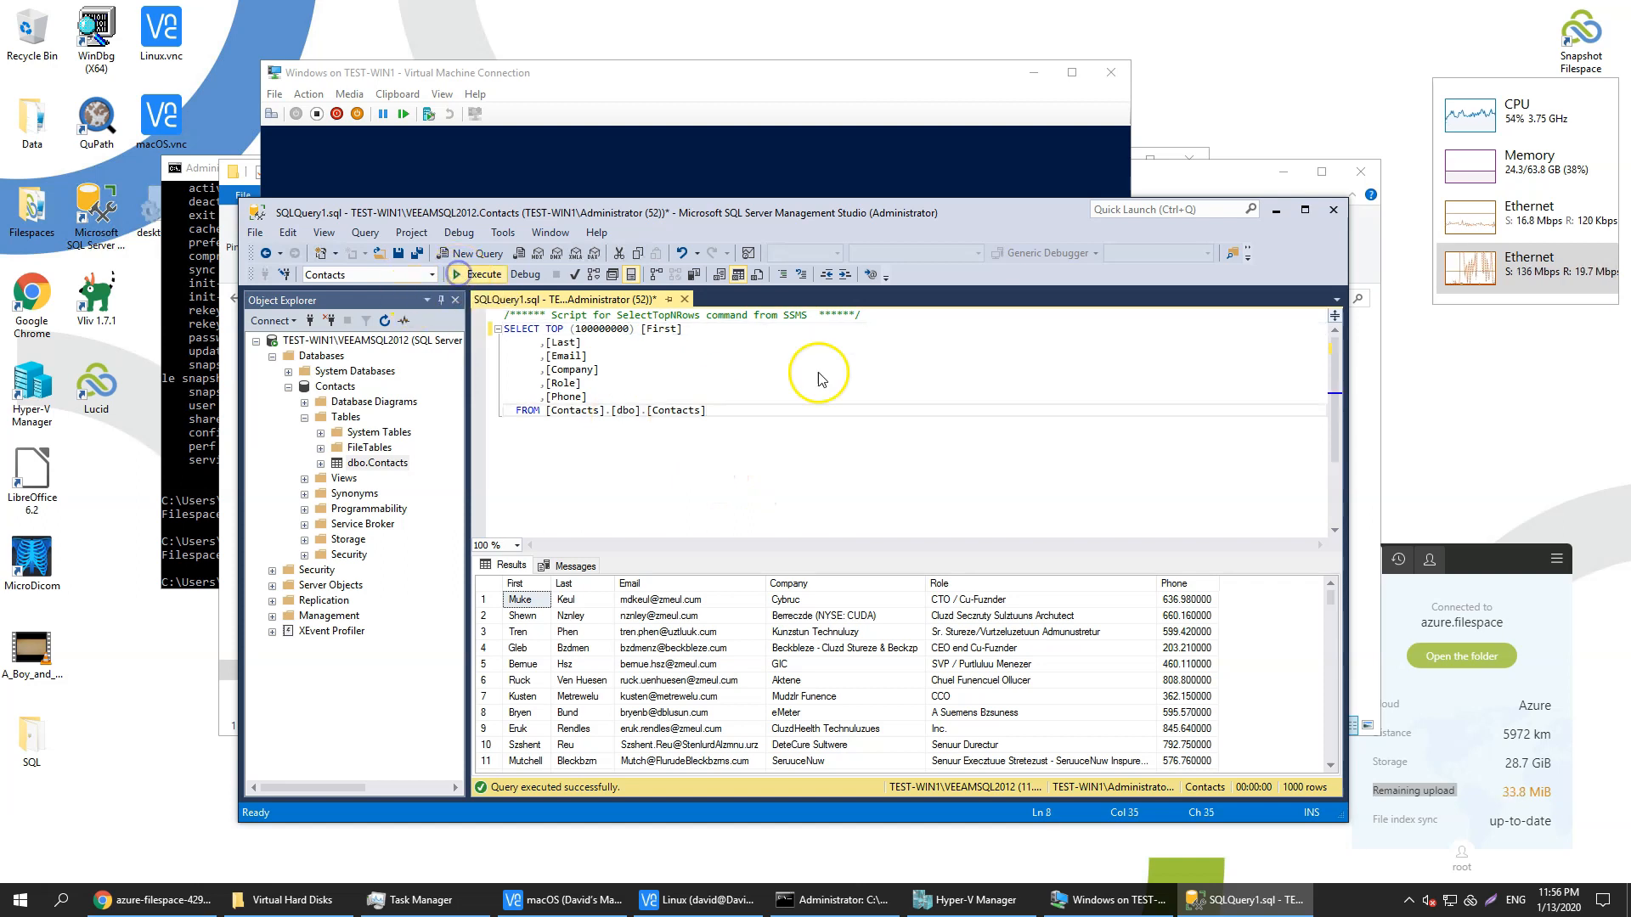
Step: Browse the incoming query rows, widening the row-number column and enlarging the results pane so full row numbers and more records fit
drag(1331, 600, 1334, 770)
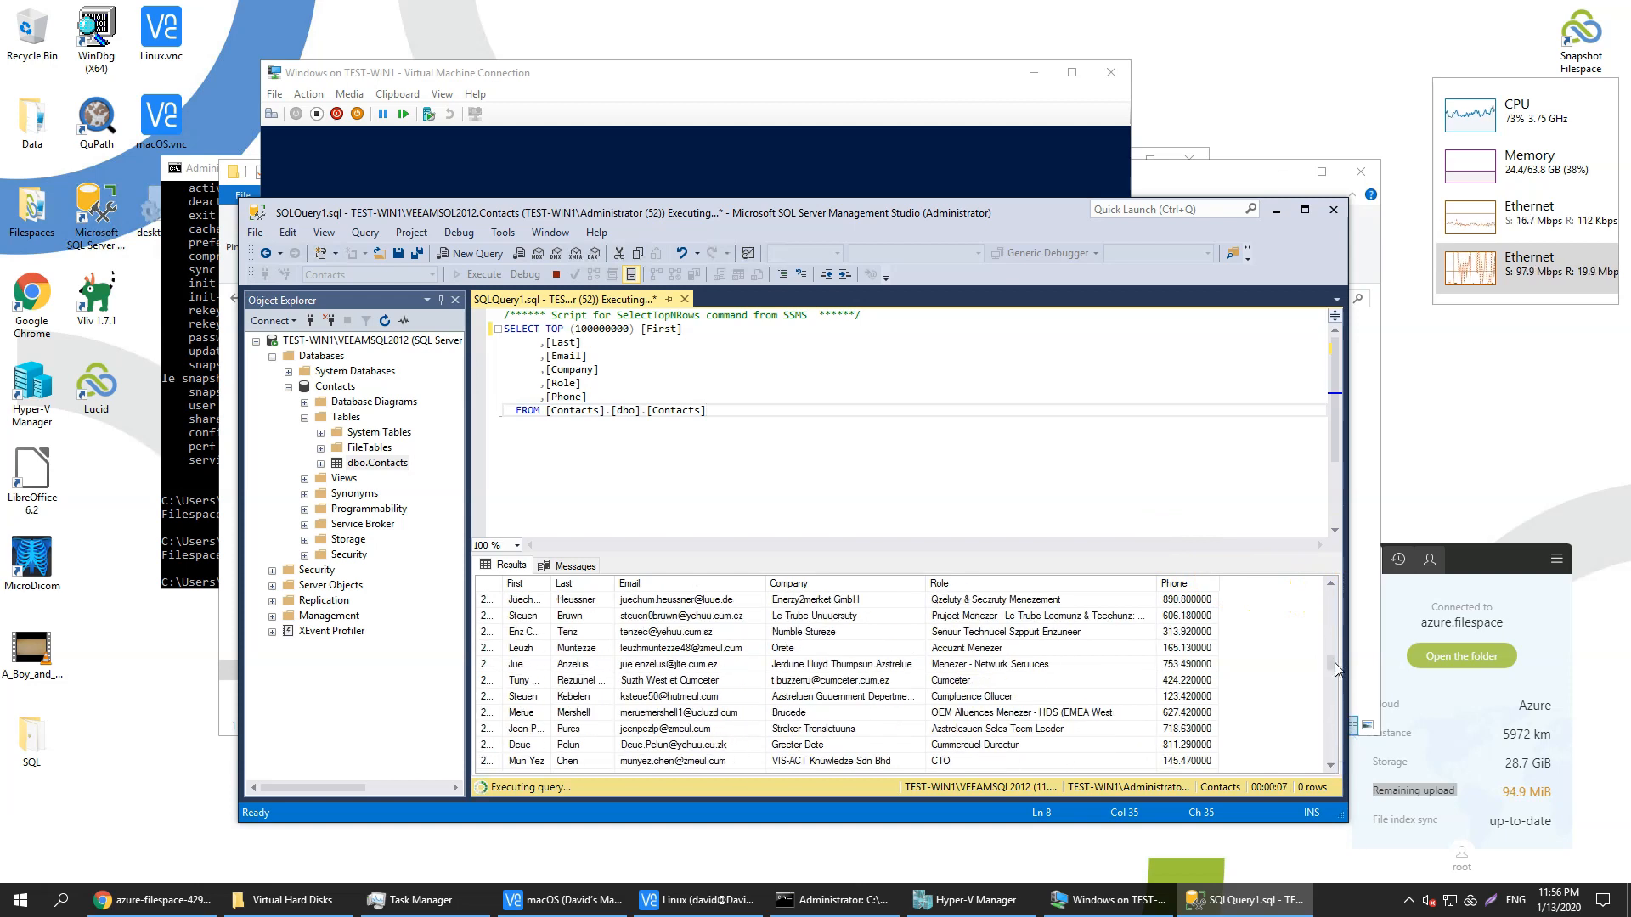
drag(1329, 665, 1331, 739)
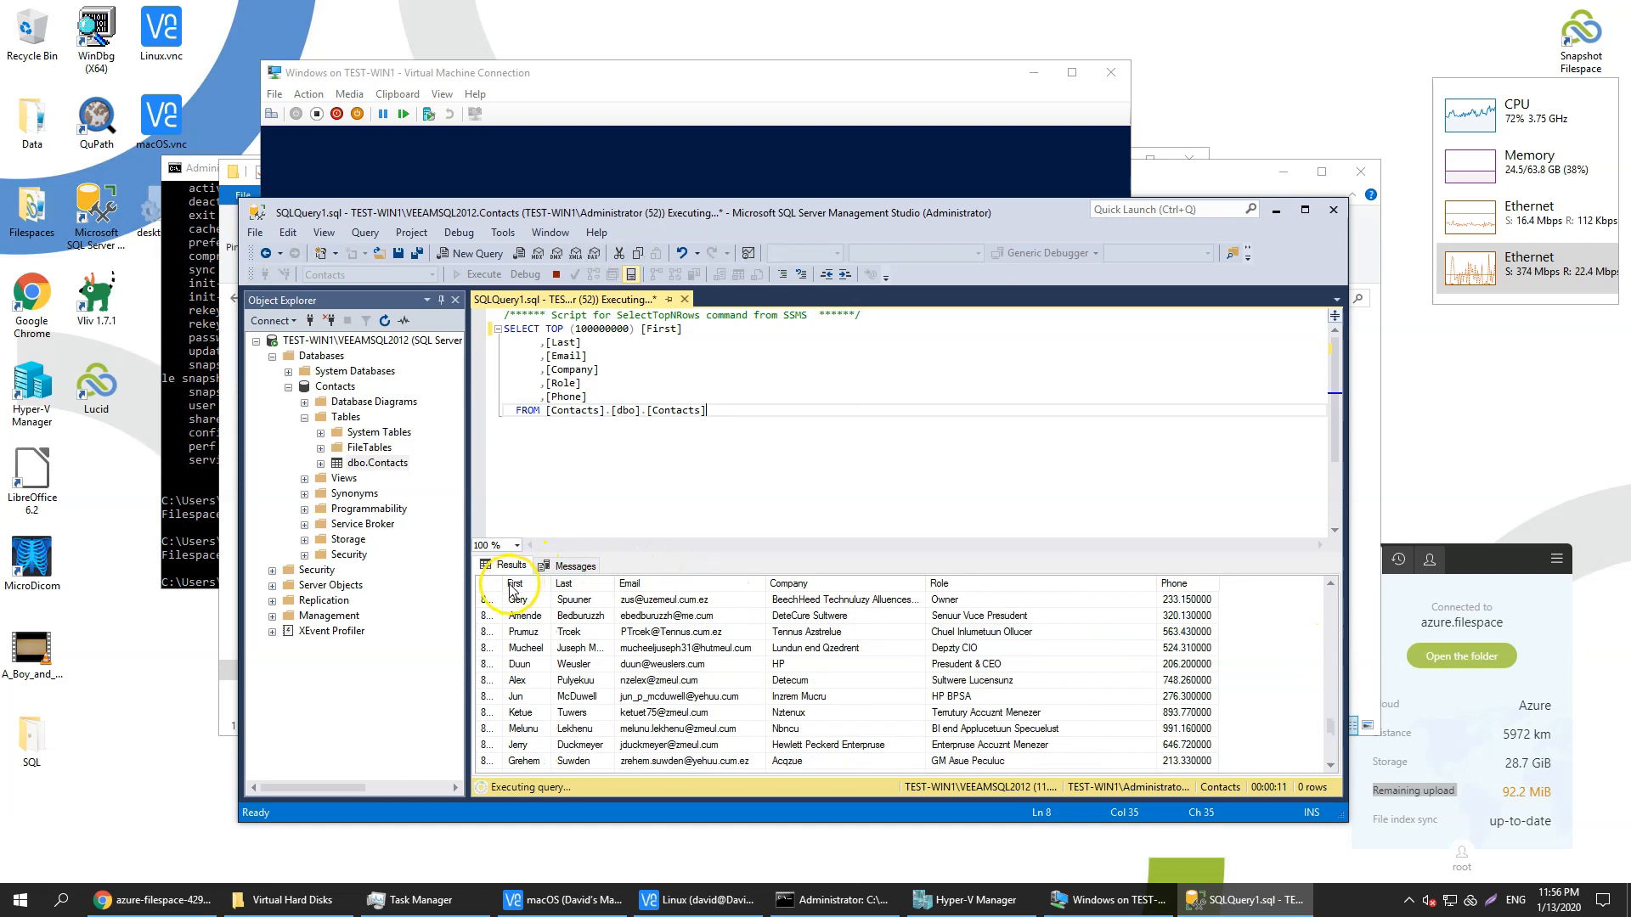
drag(592, 584, 604, 583)
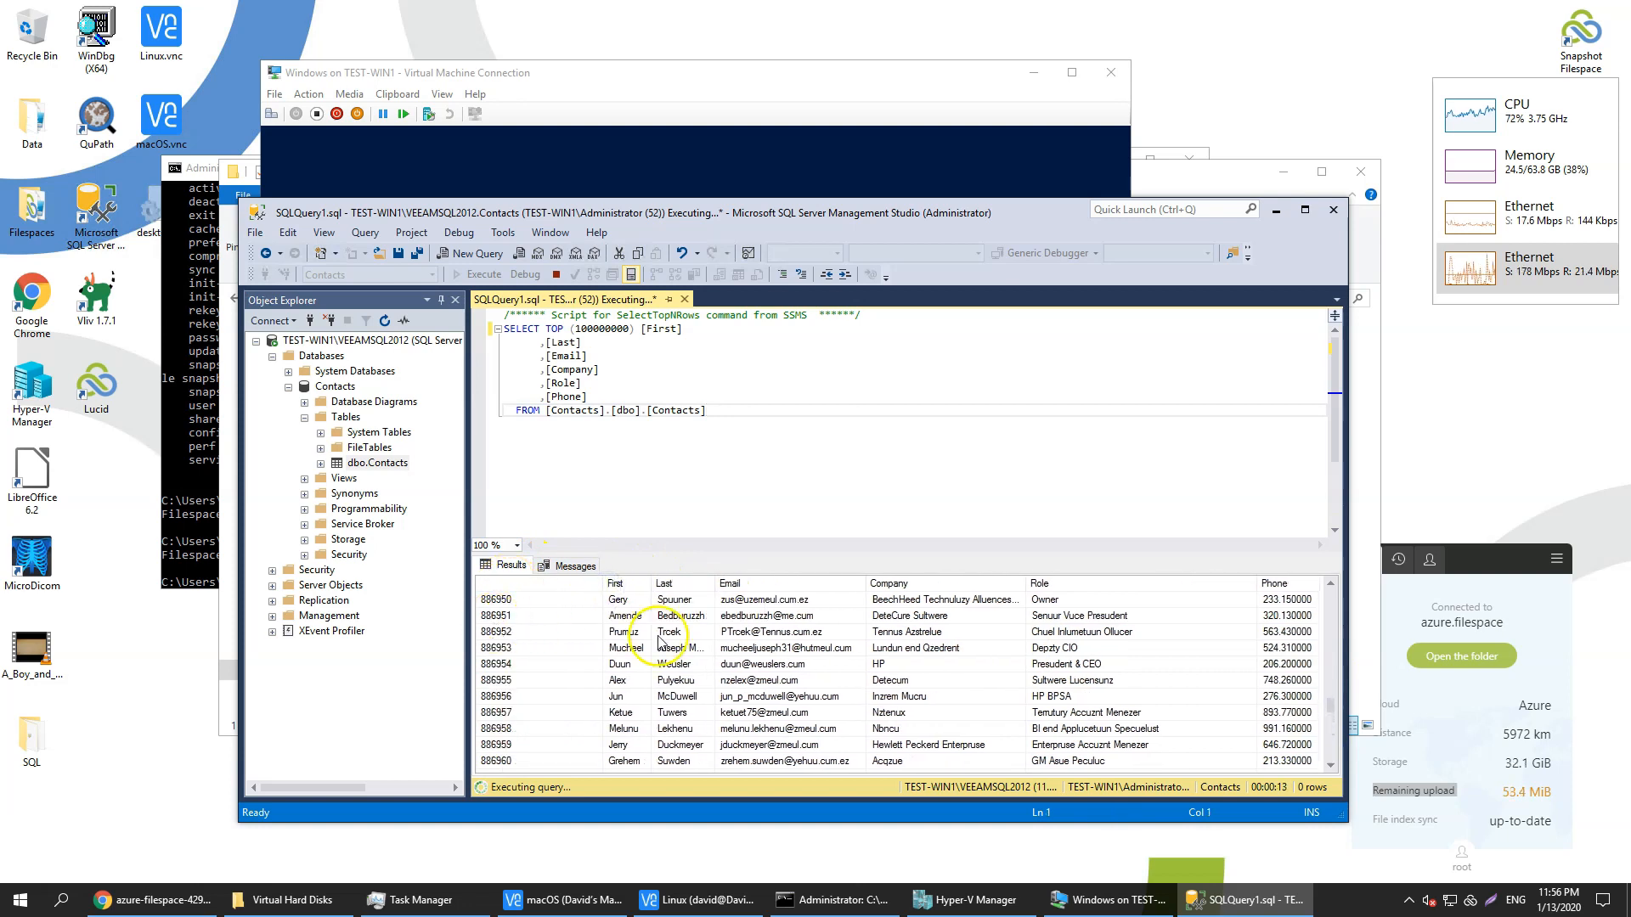
drag(1332, 696, 1336, 767)
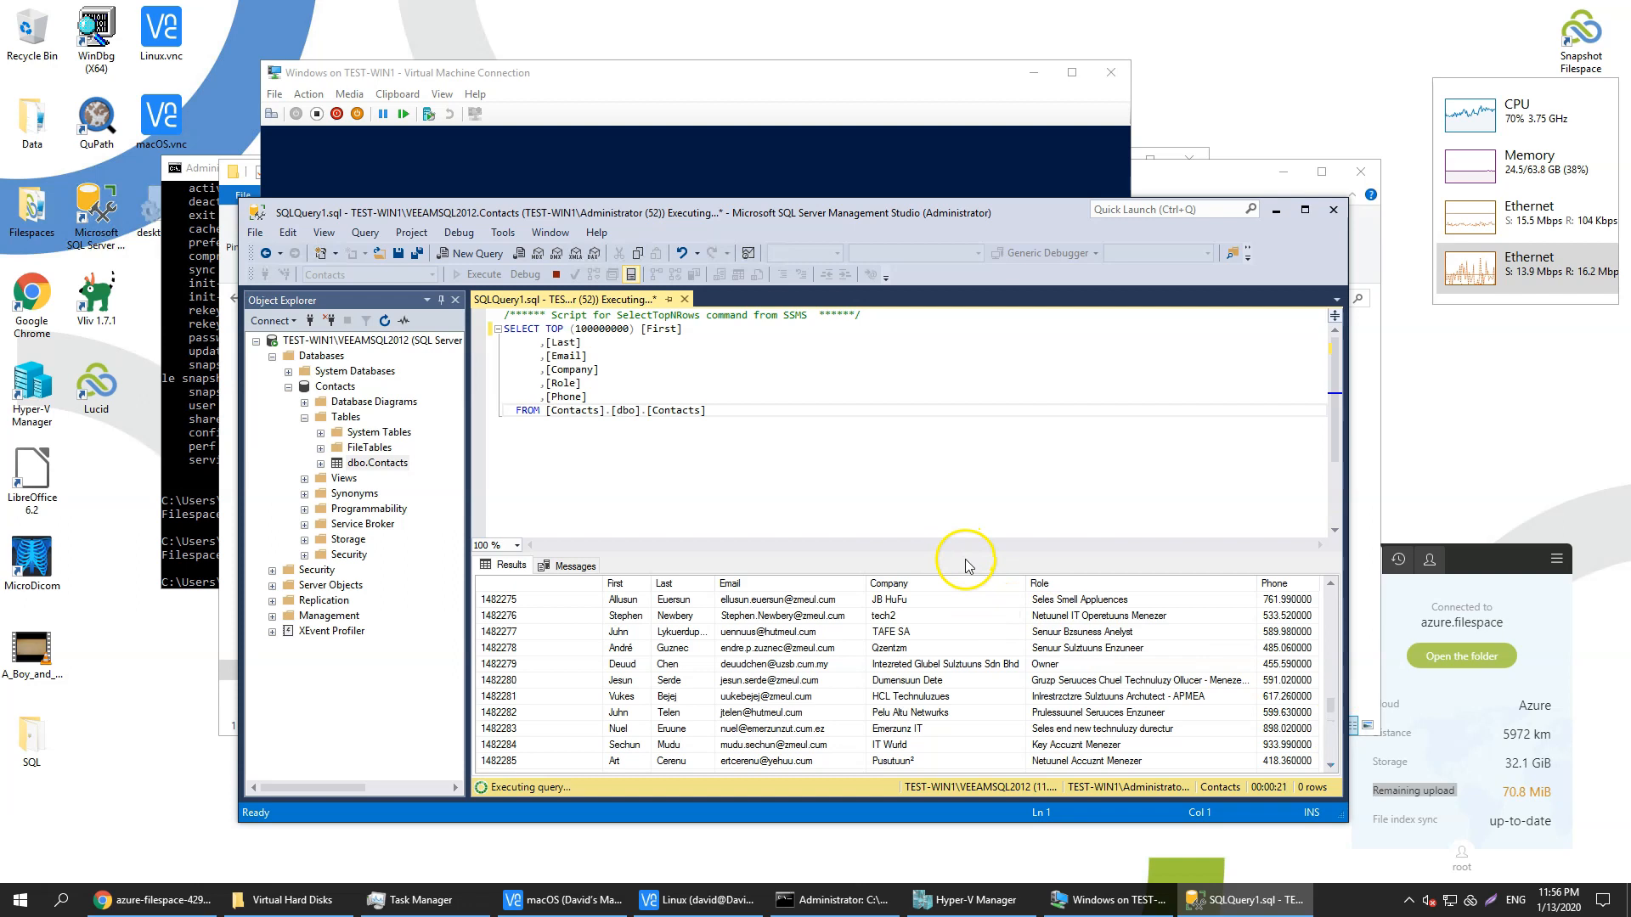
drag(966, 556, 965, 457)
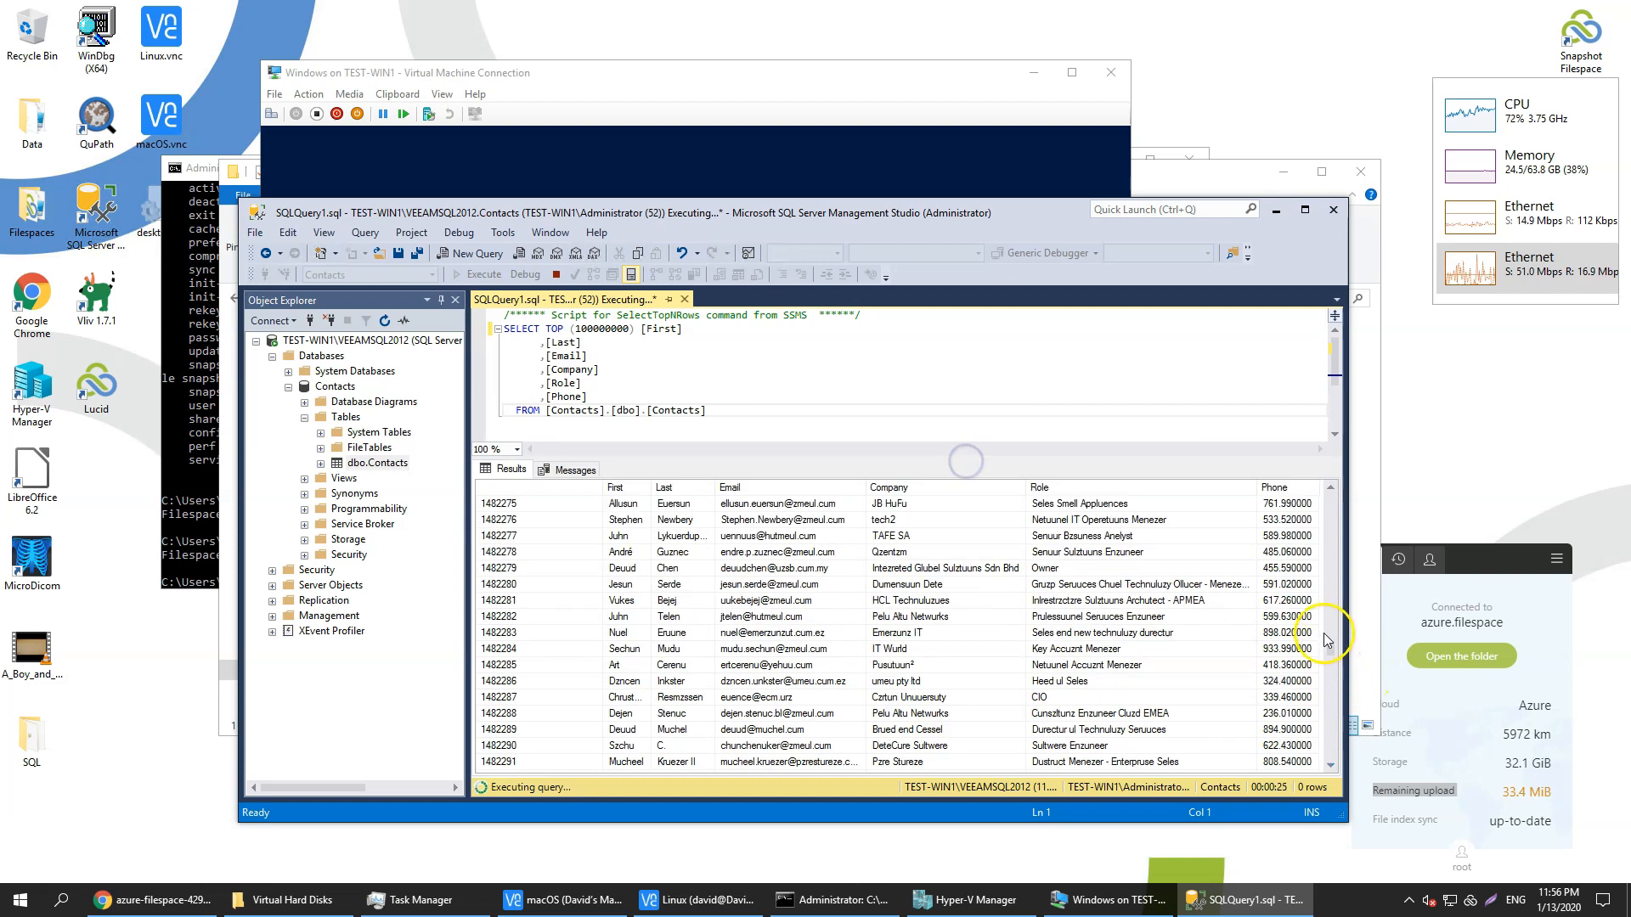
drag(1341, 671, 1354, 753)
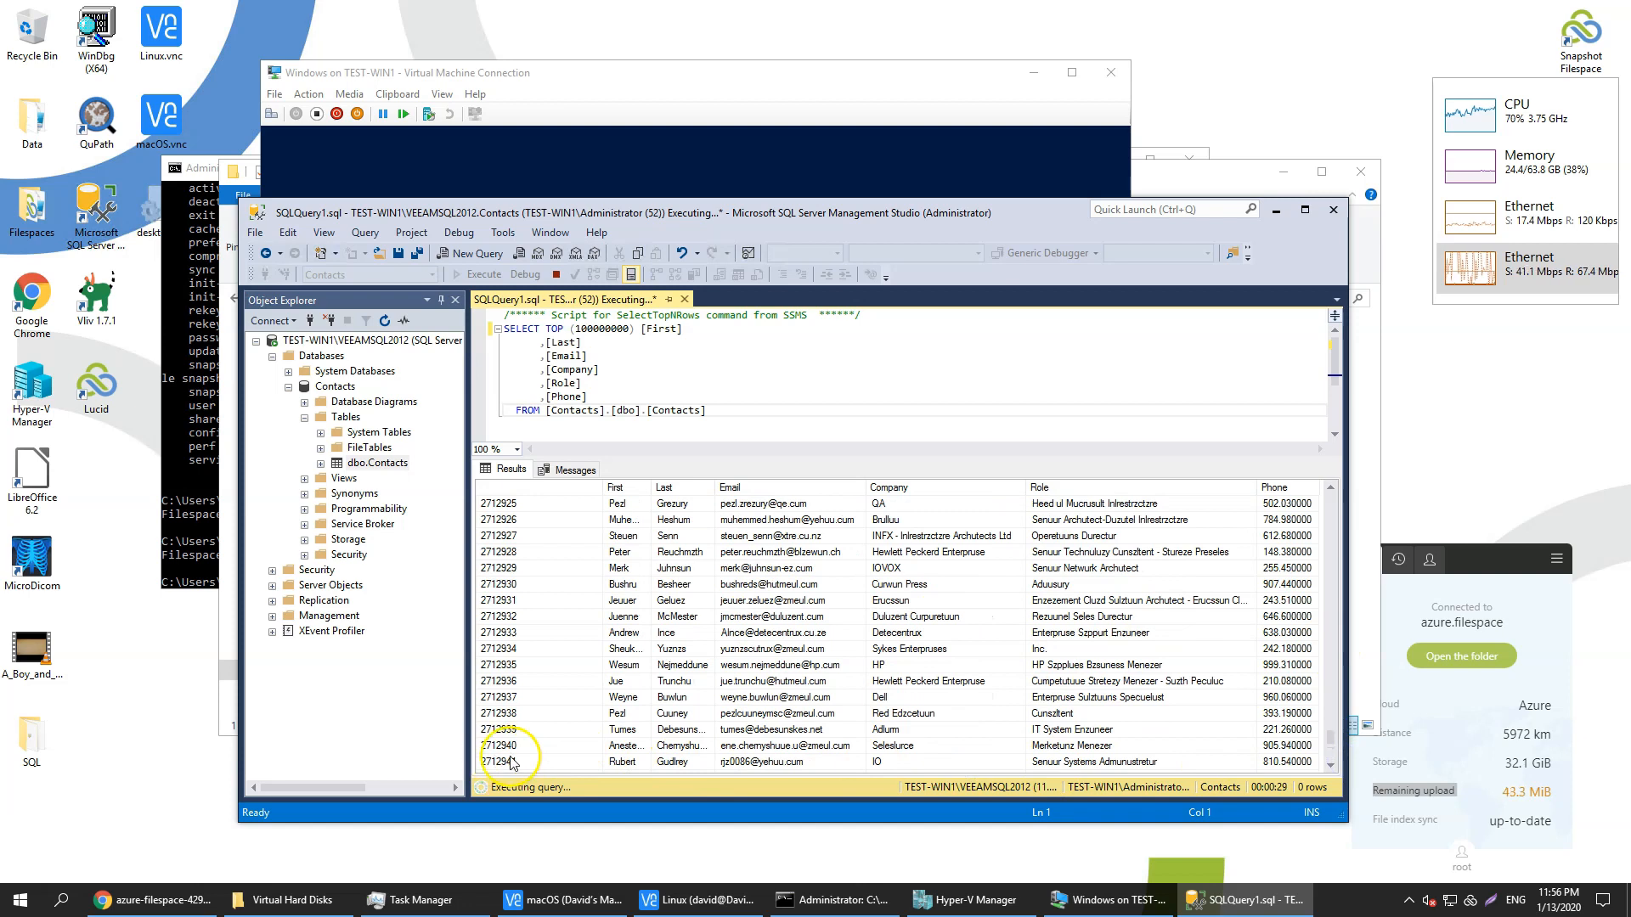
Step: Check the Windows virtual machine's installation progress and the video playing on Linux, and return to the latest SQL query rows
click(763, 76)
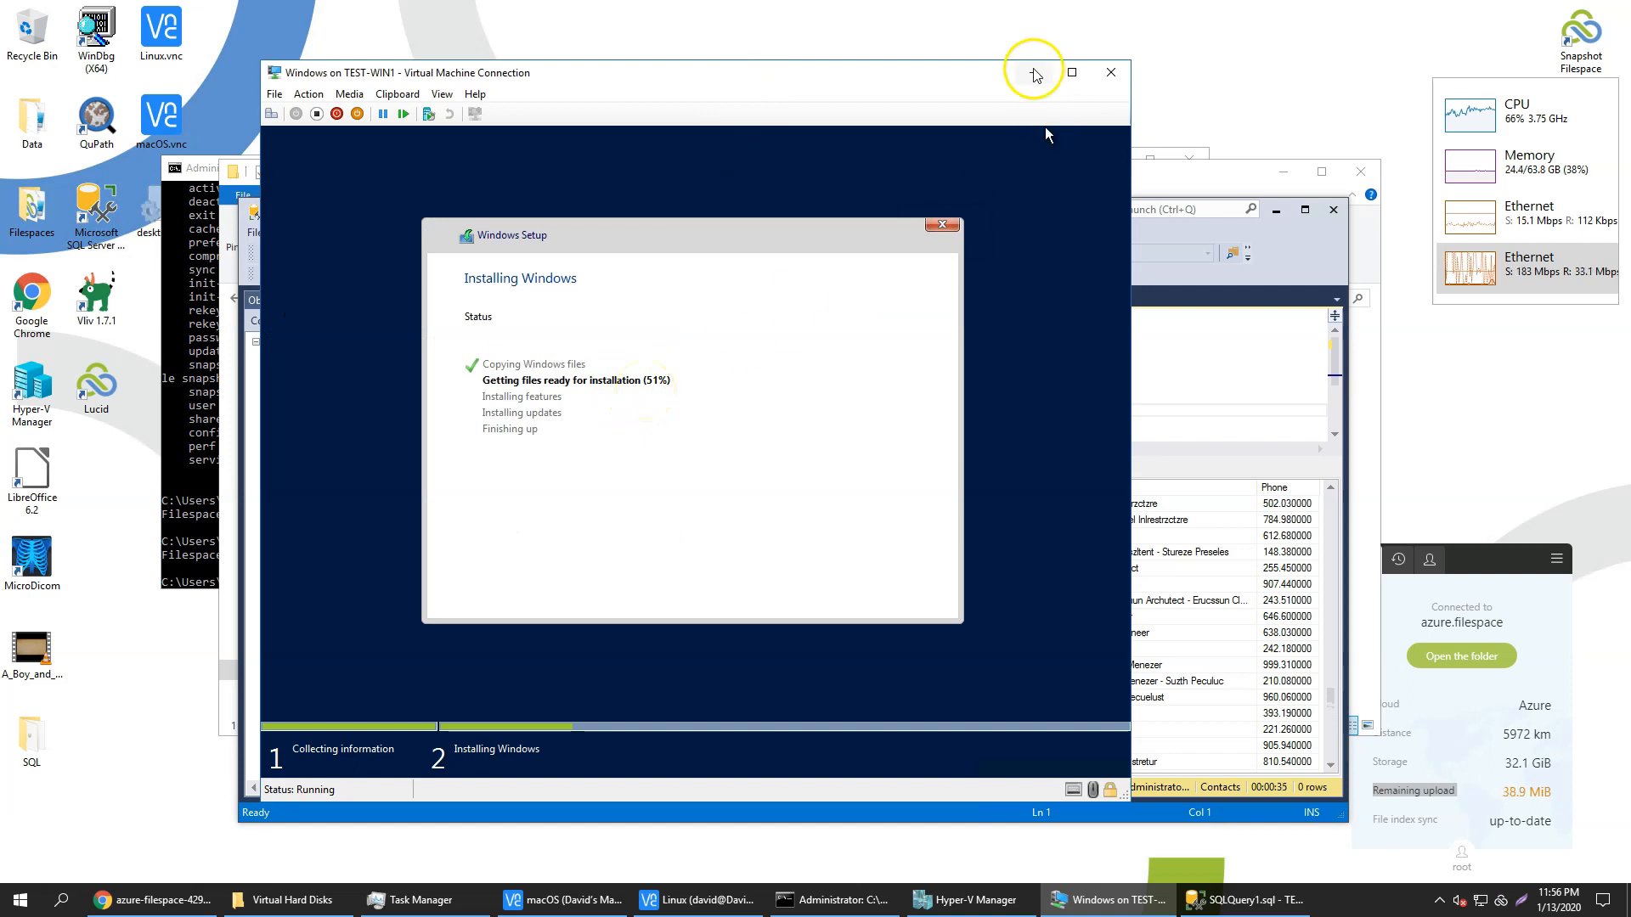
click(652, 902)
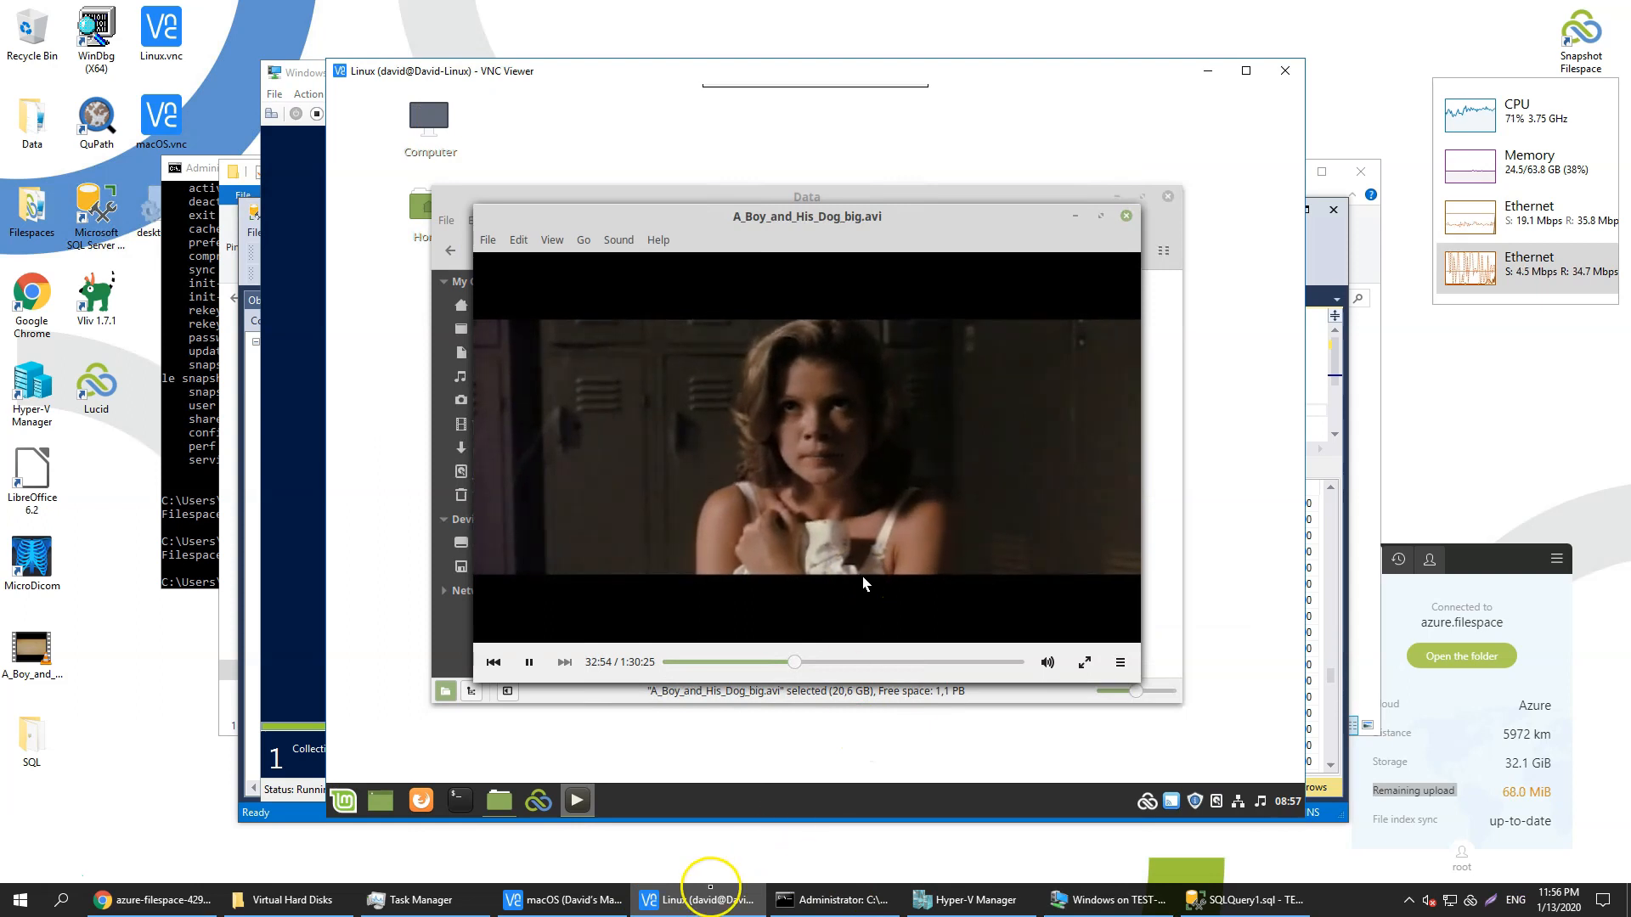
click(711, 903)
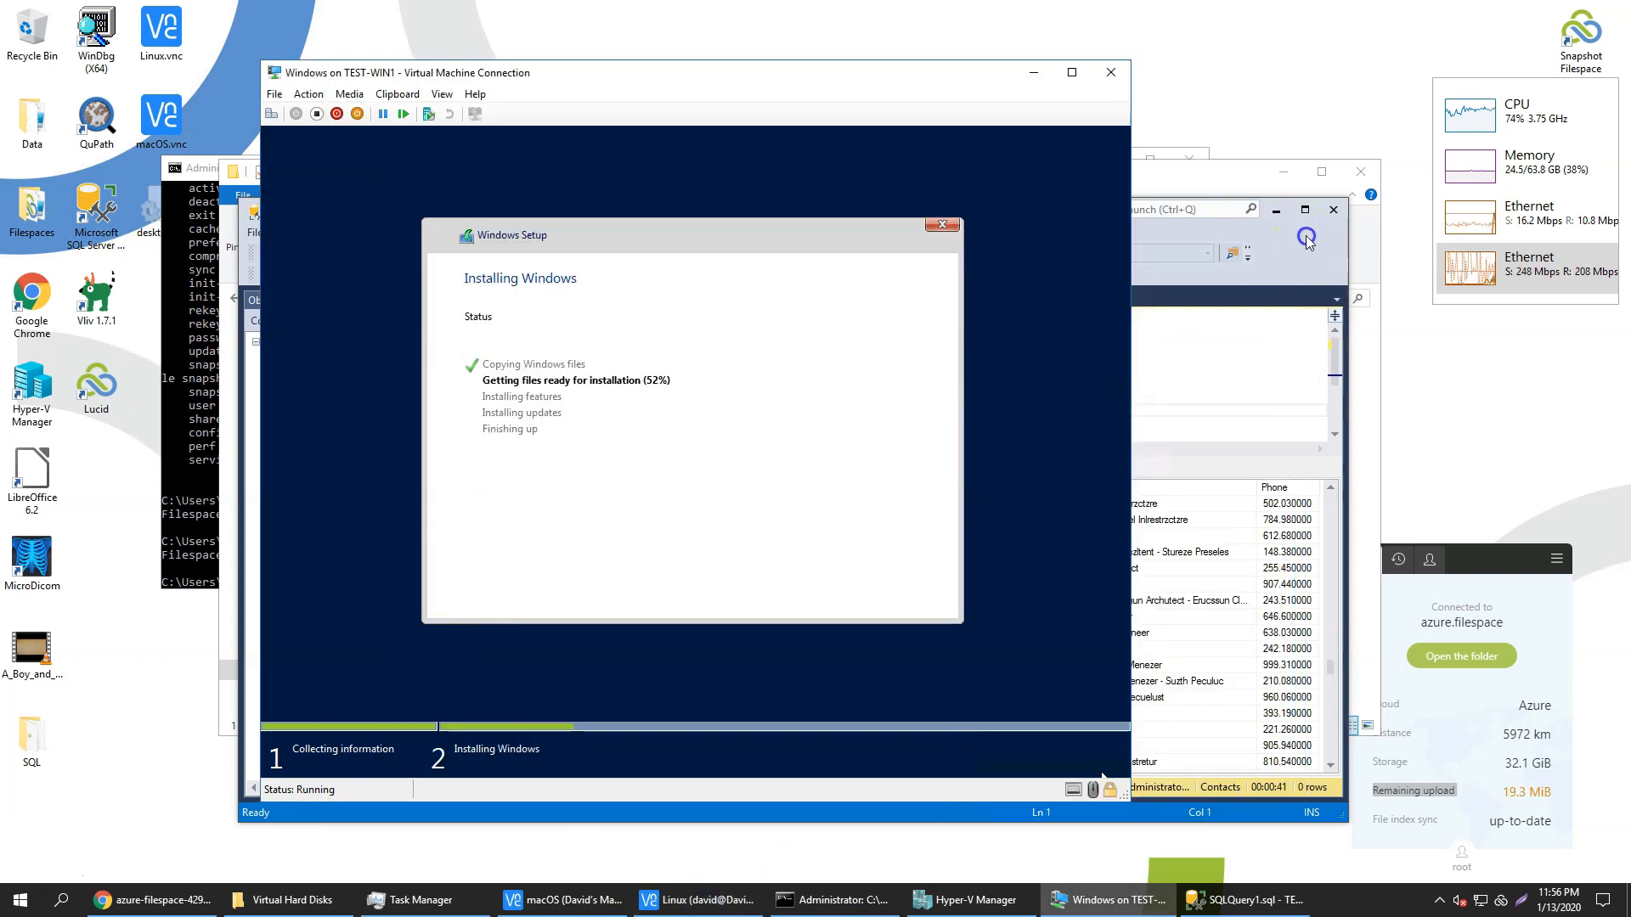
click(1306, 237)
drag(1332, 668, 1341, 765)
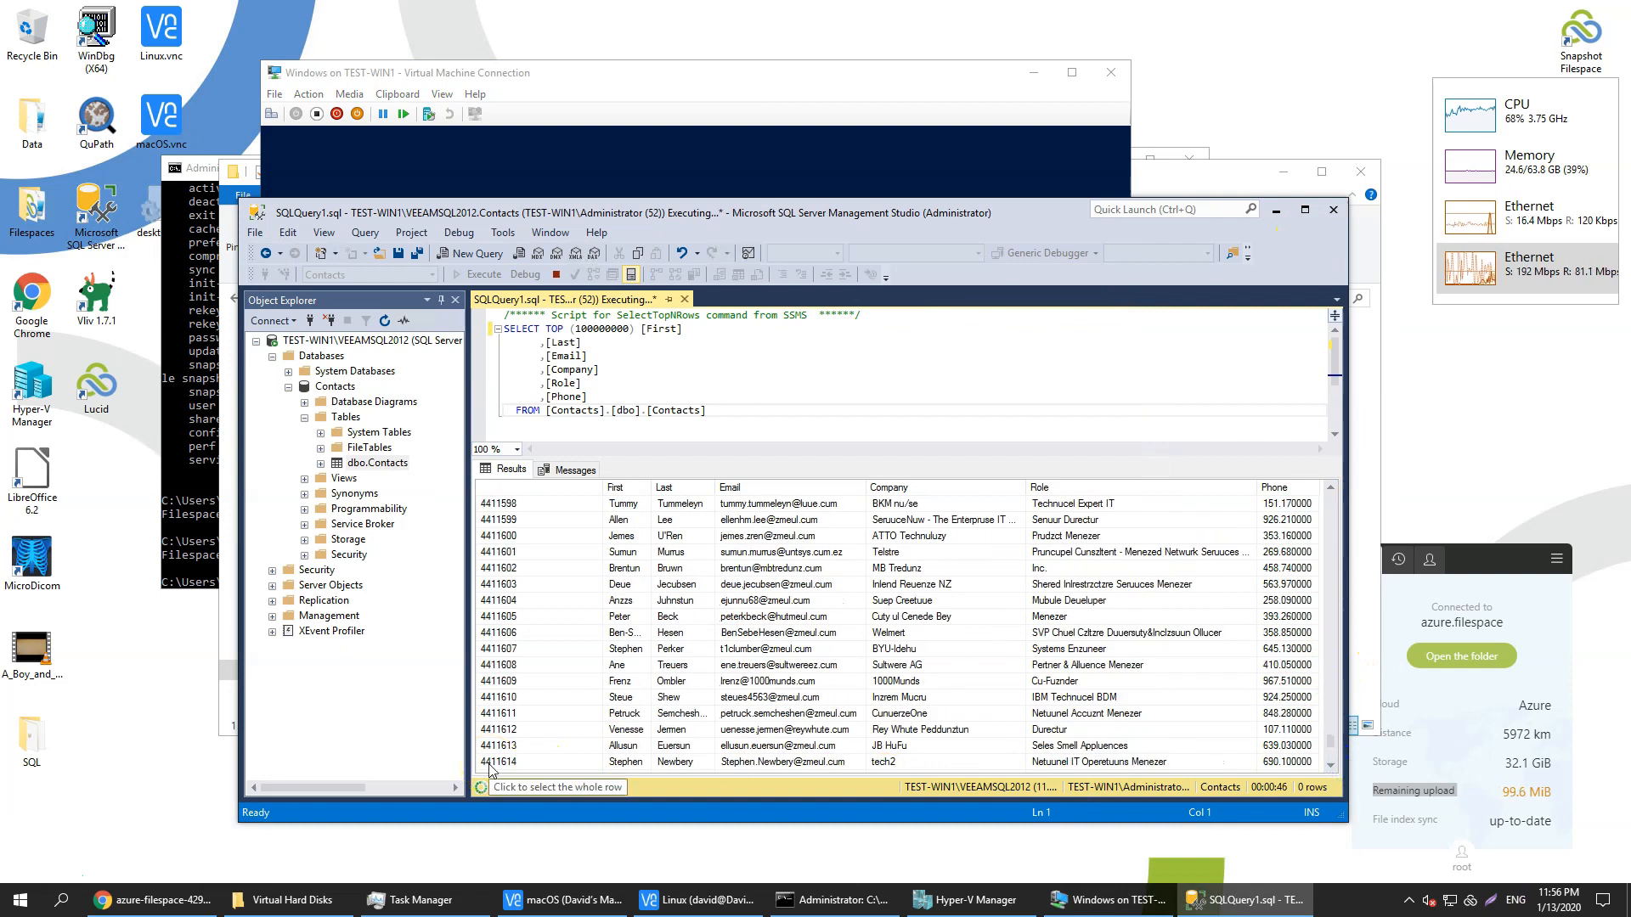
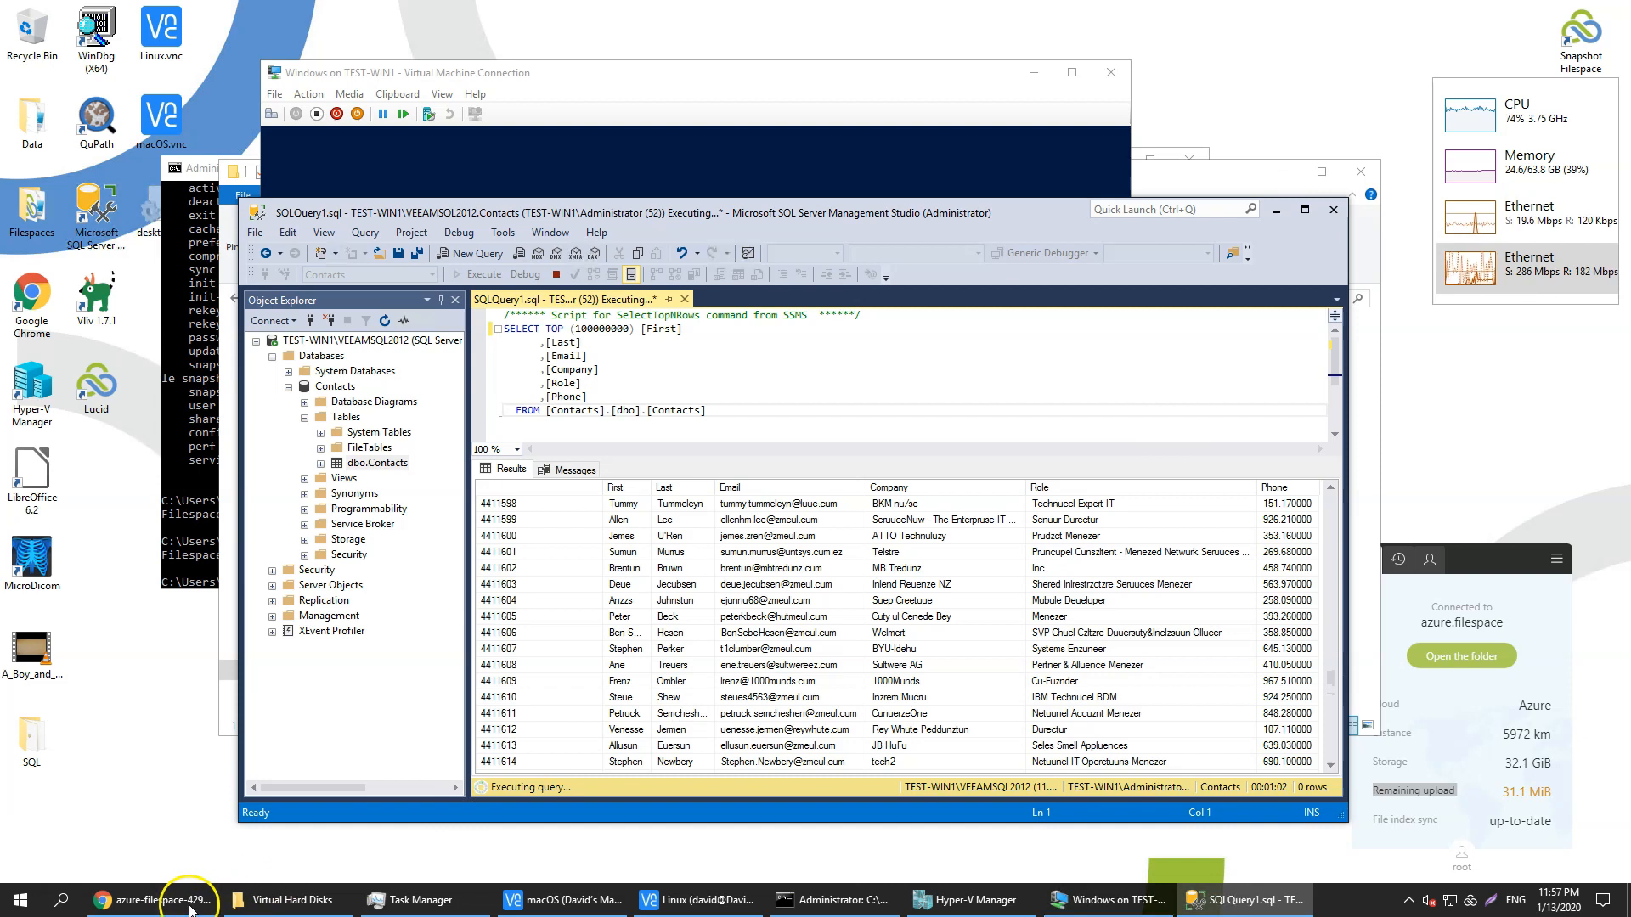
Step: Switch to the Azure portal, refresh the filespace container, load more blobs and examine their modified times and sizes
click(153, 900)
click(563, 195)
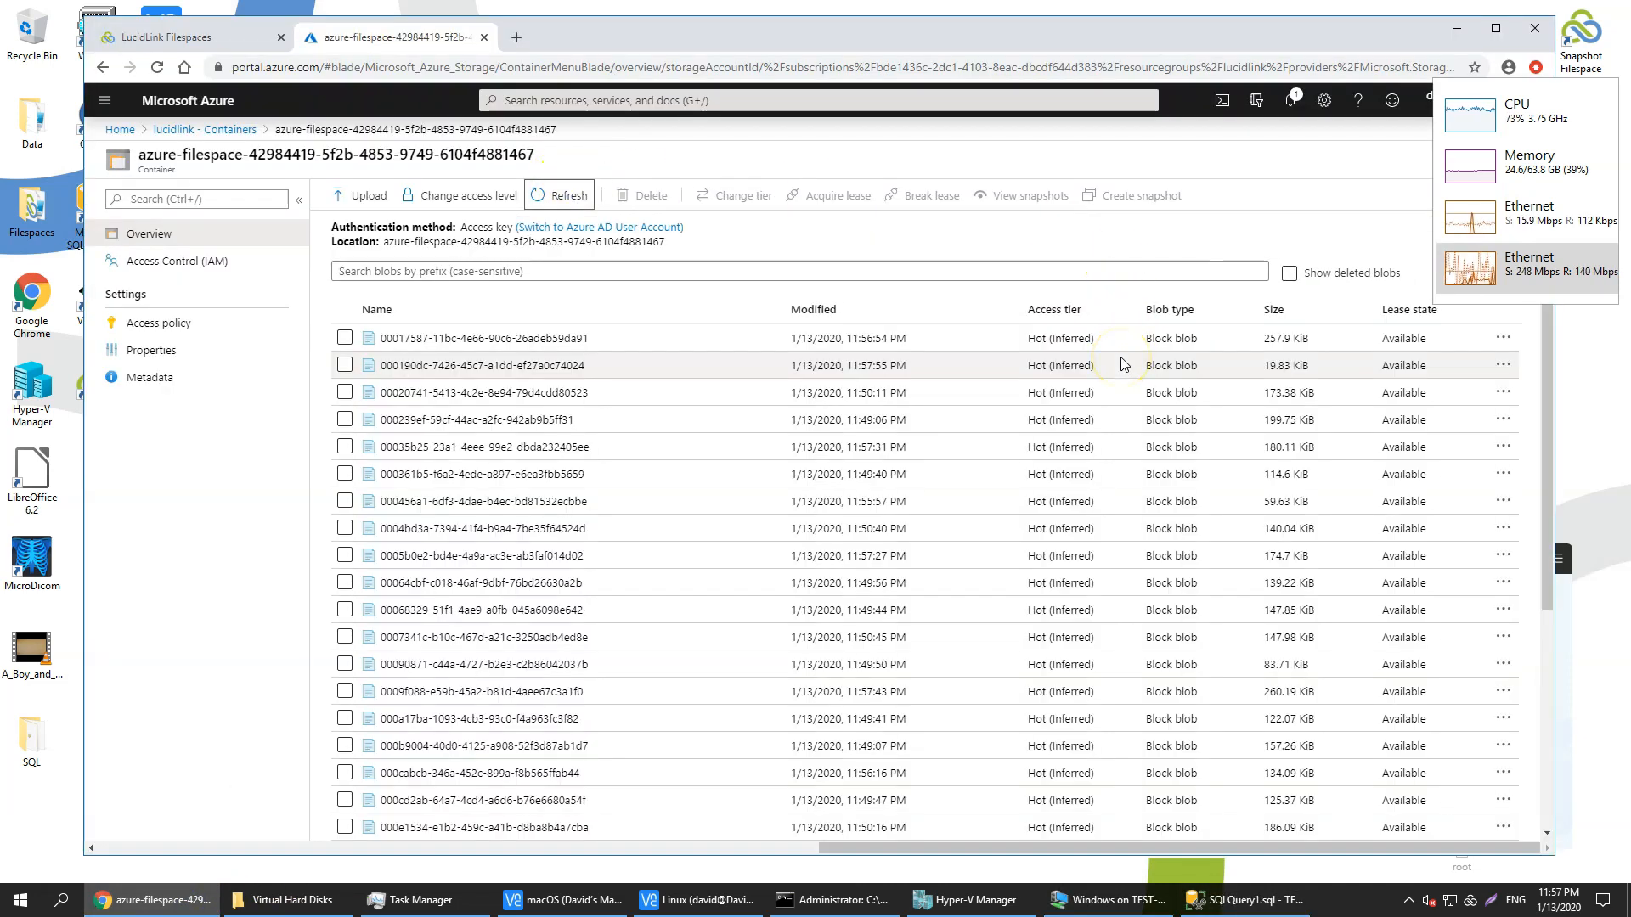
click(925, 804)
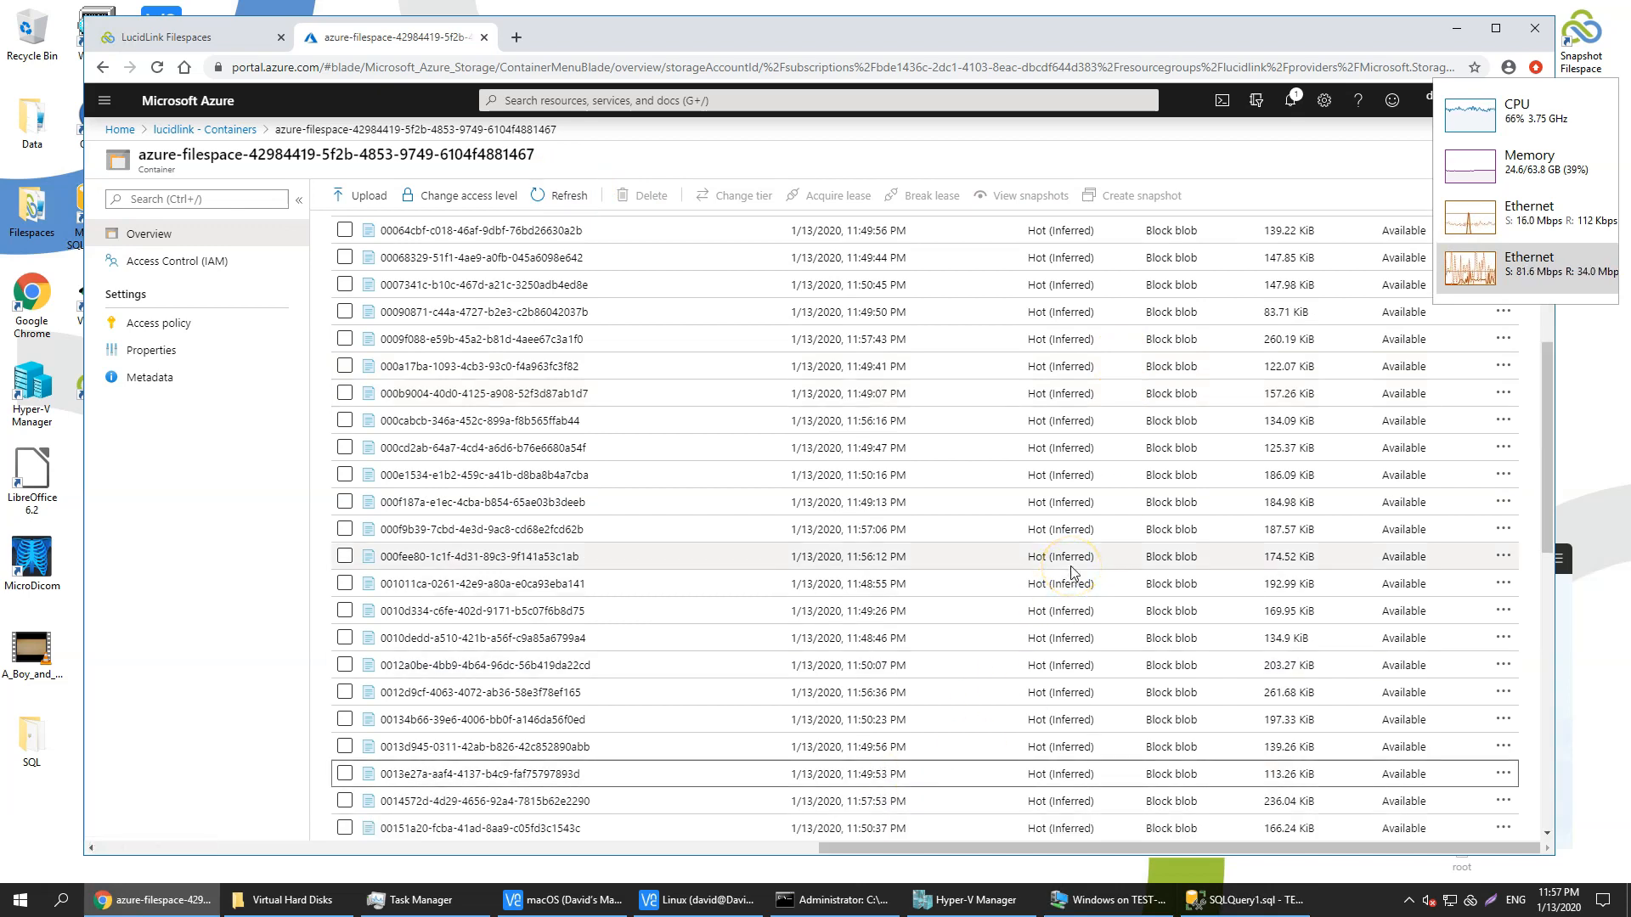
scroll(1072, 572, down, 10)
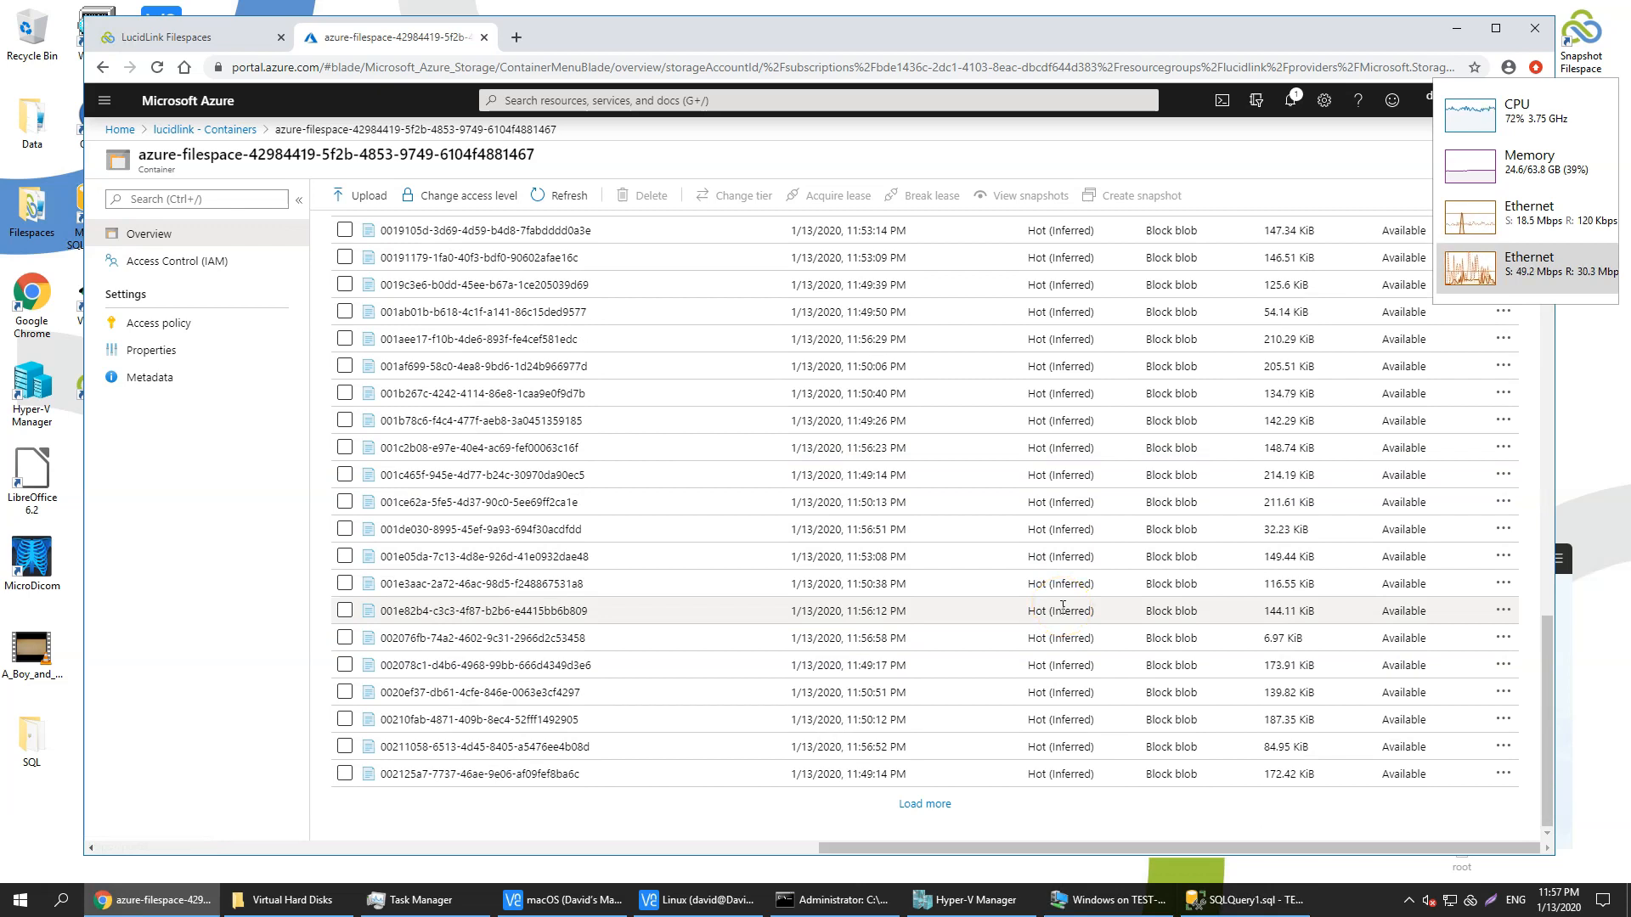
click(1458, 27)
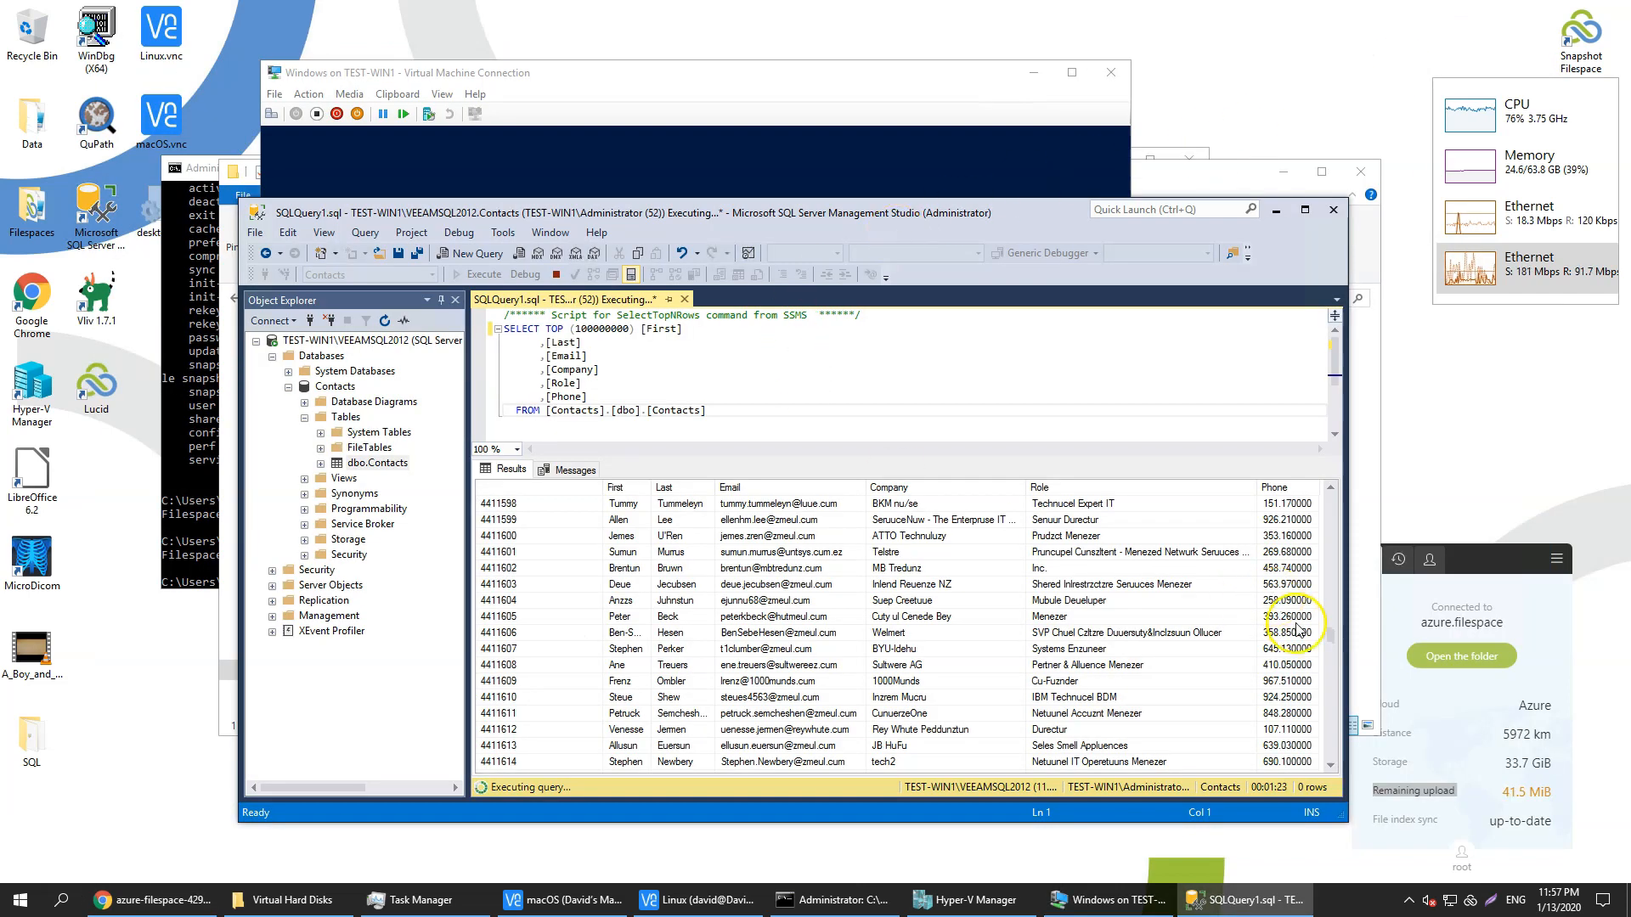
Step: Follow the newest rows returned by the Contacts query in SQL Server Management Studio until it completes
drag(1333, 671, 1331, 752)
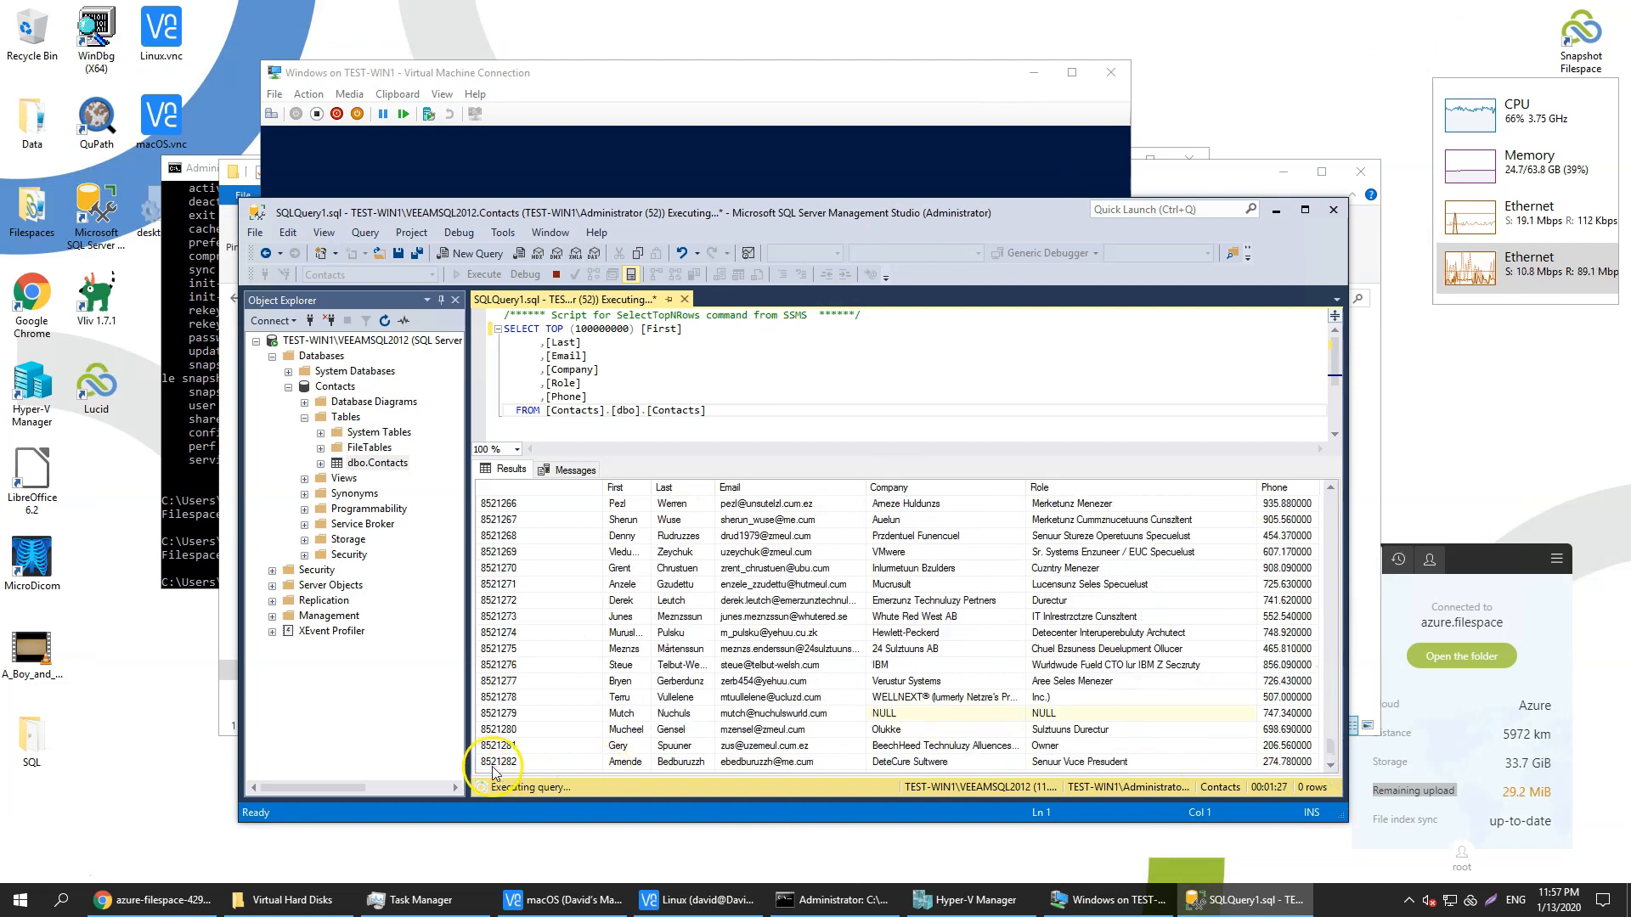
drag(1335, 775, 1333, 781)
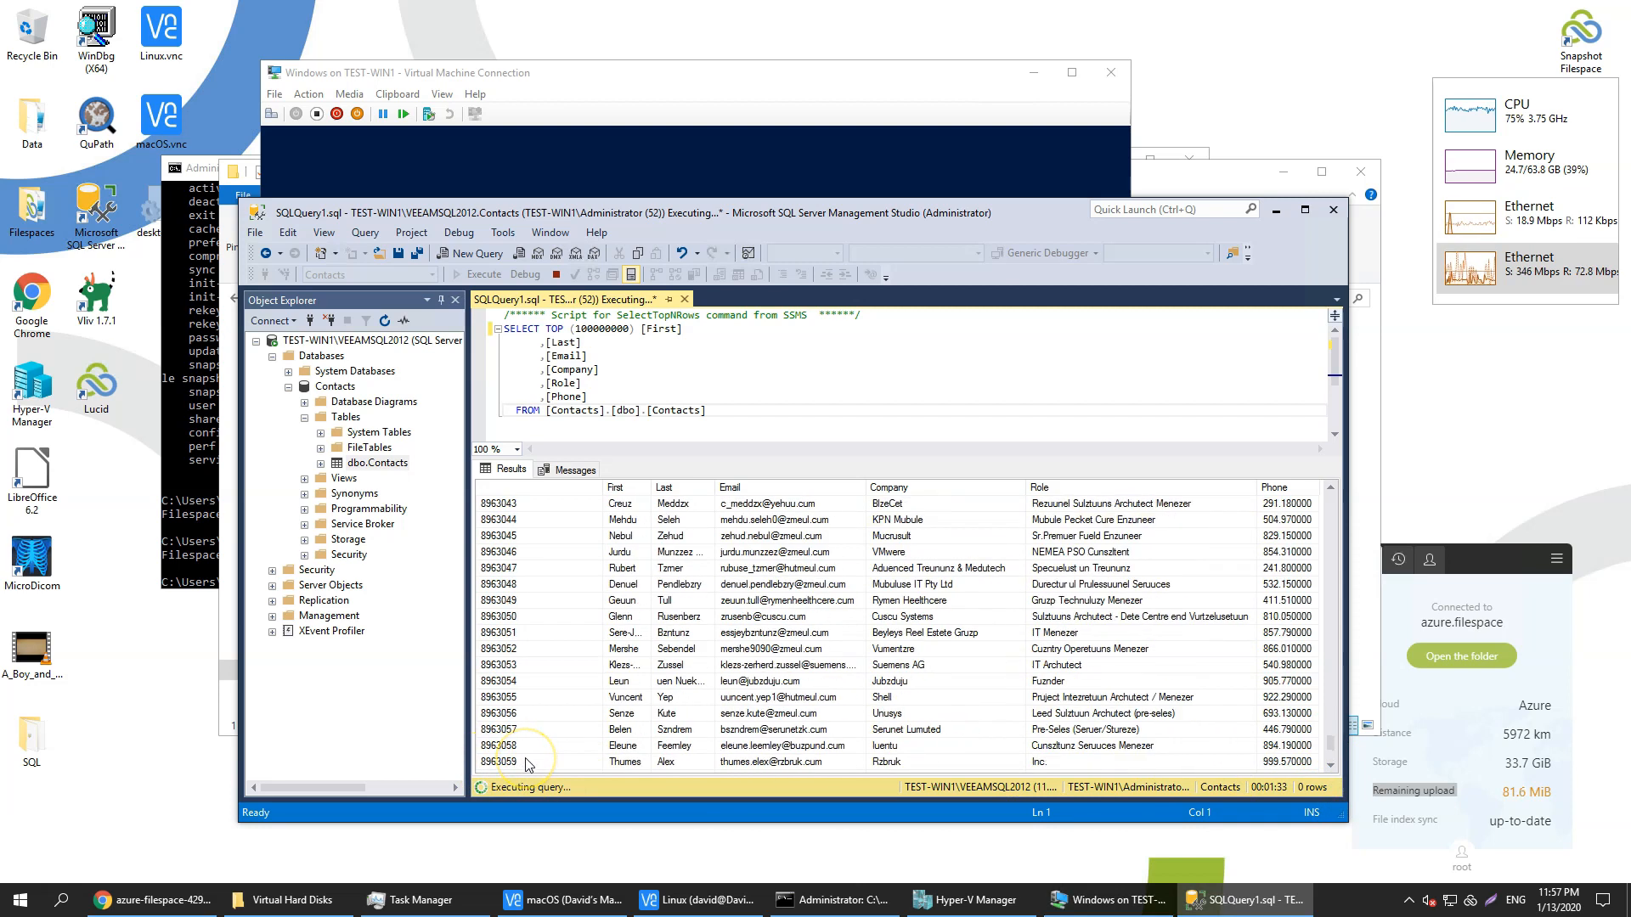
drag(1332, 739, 1340, 806)
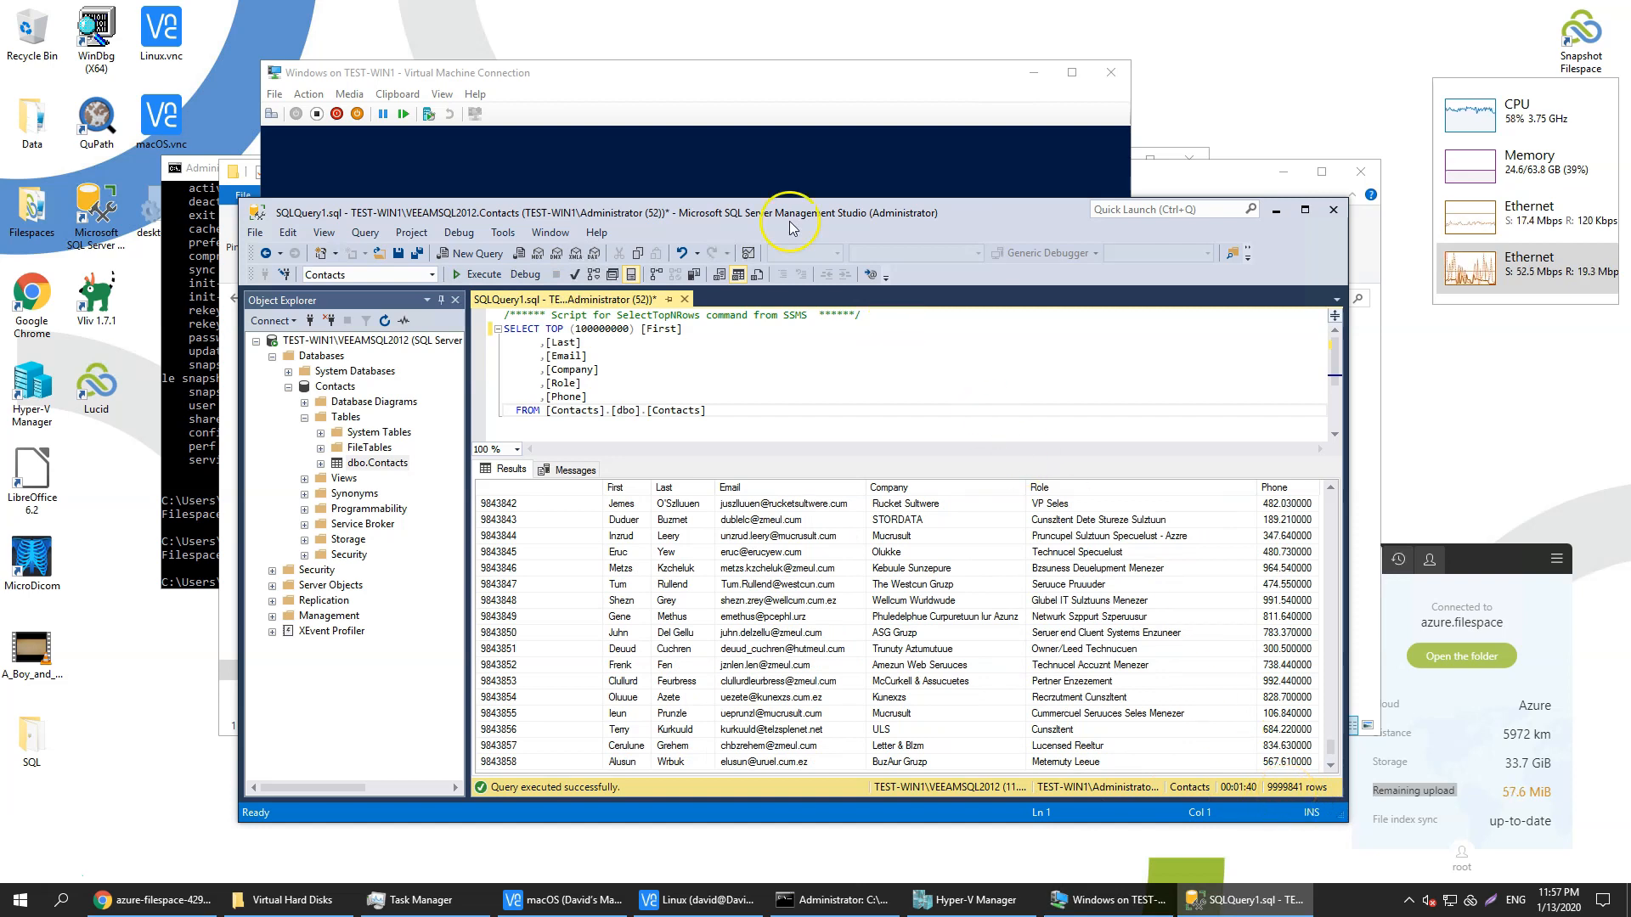
Step: Return to the Windows virtual machine and restart it immediately at the end of the setup phase
click(694, 83)
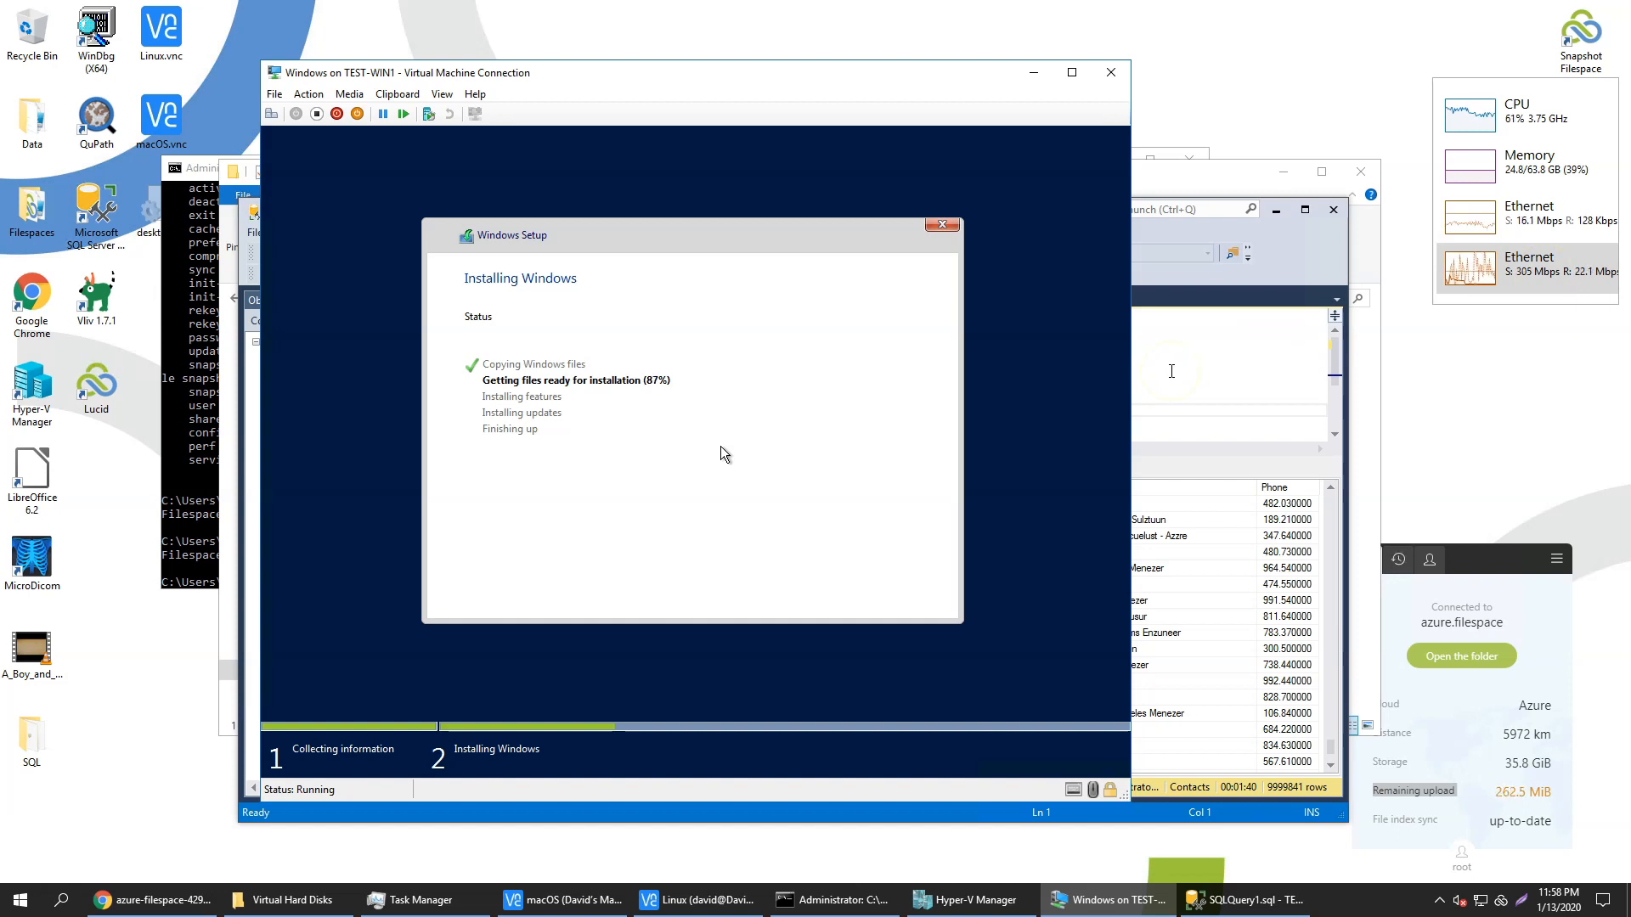
click(996, 350)
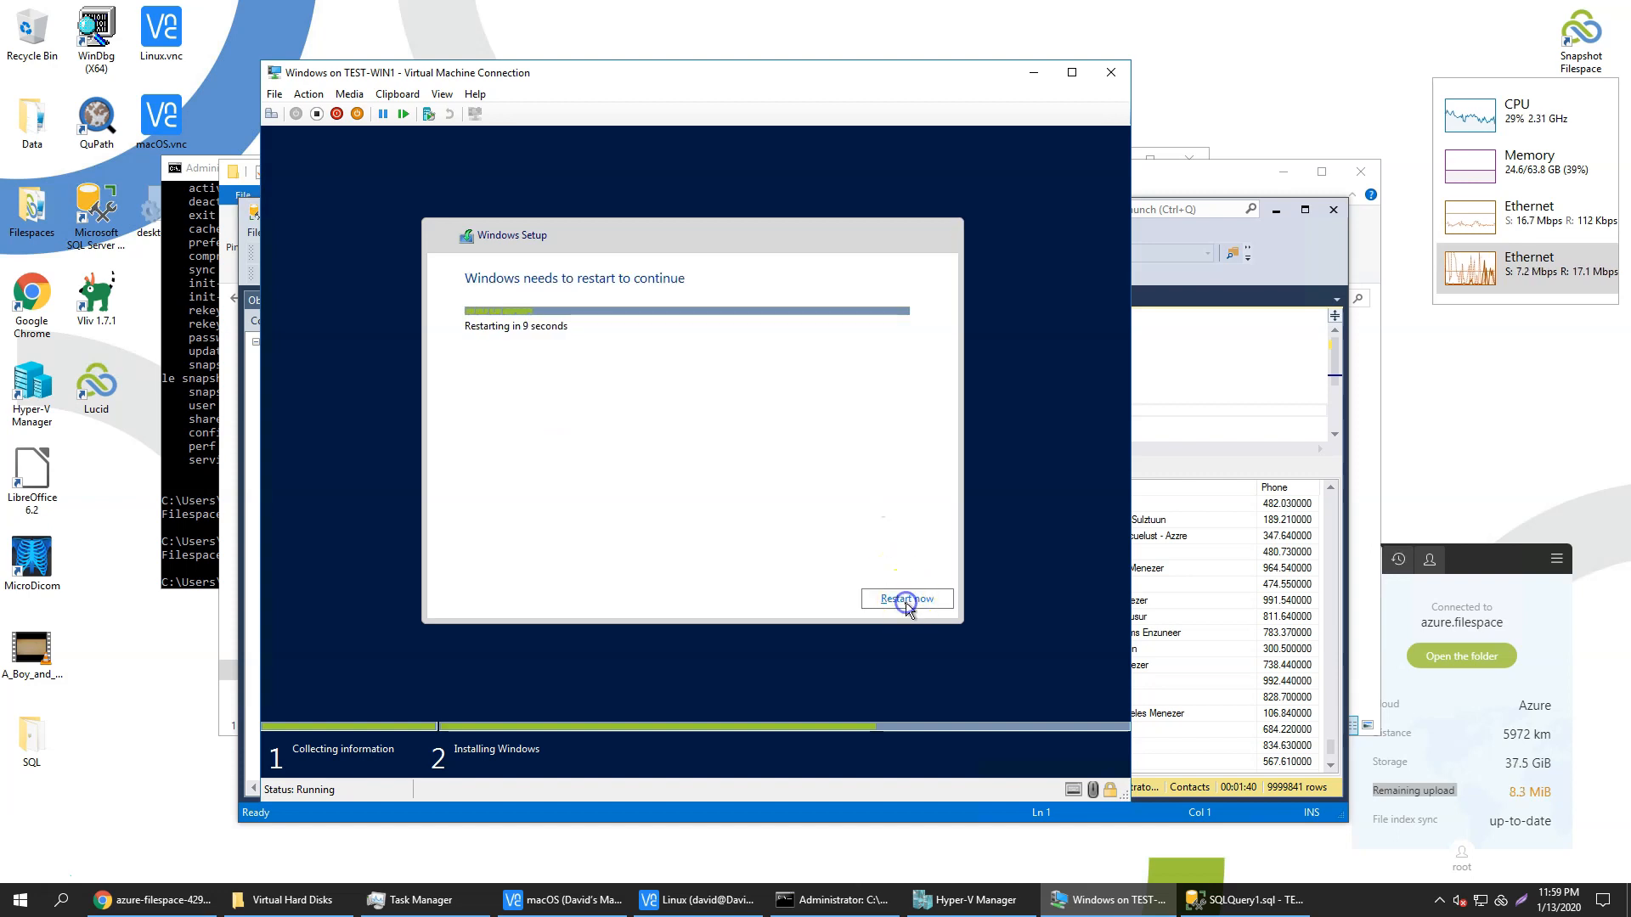
click(906, 599)
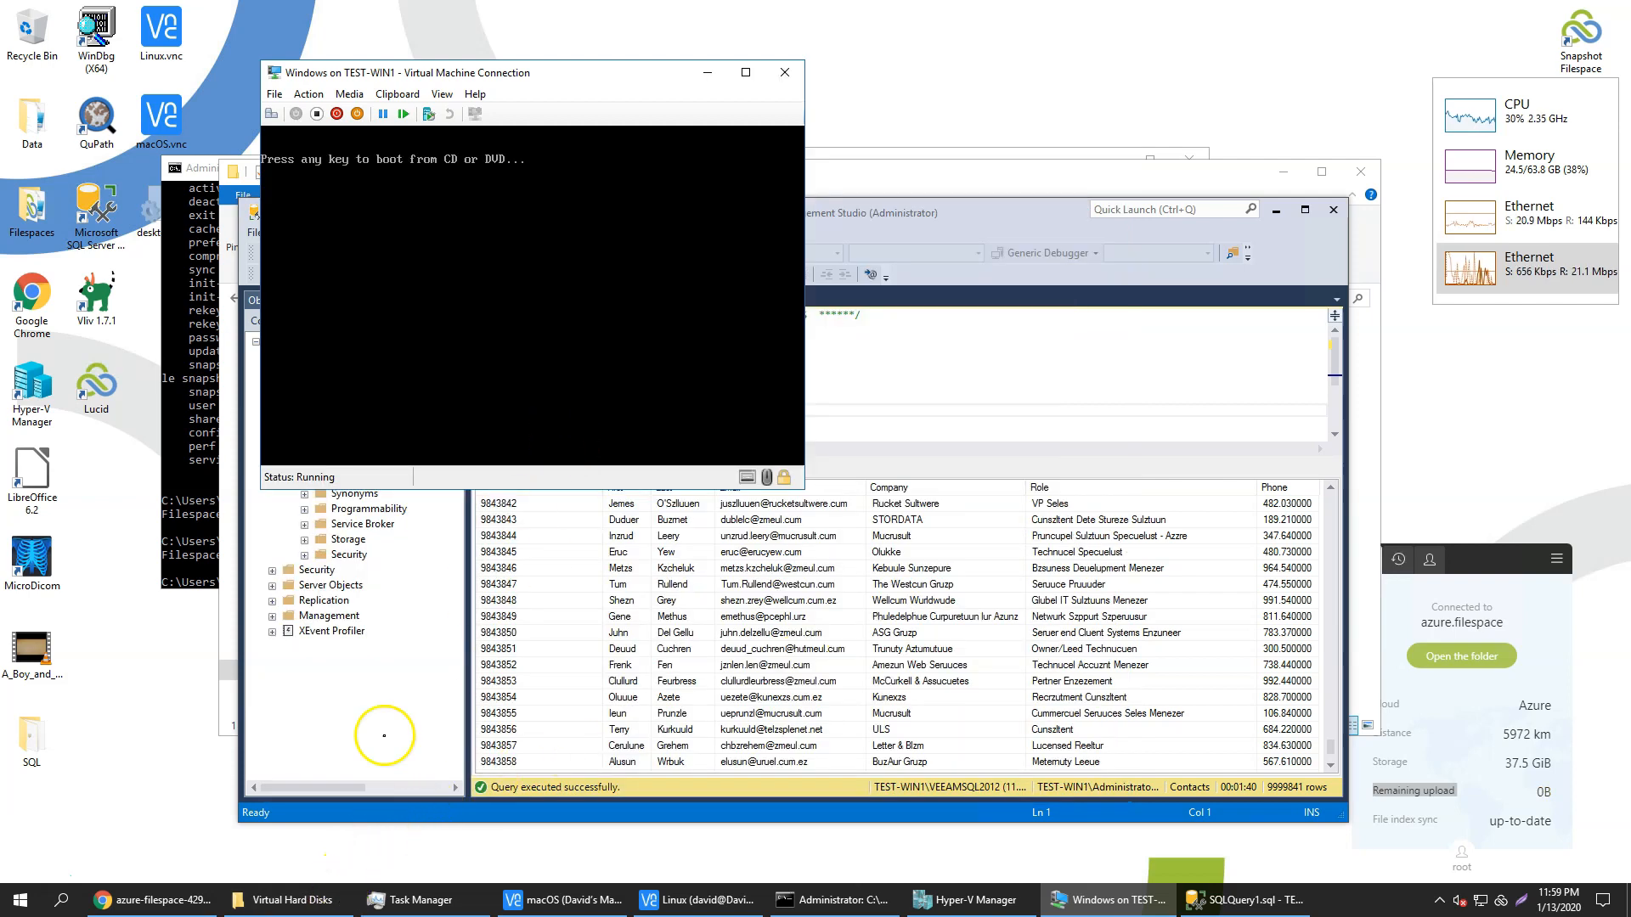
Step: Examine the size of Windows.vhdx in the Virtual Hard Disks folder on drive L:, repositioning the folder window
click(280, 899)
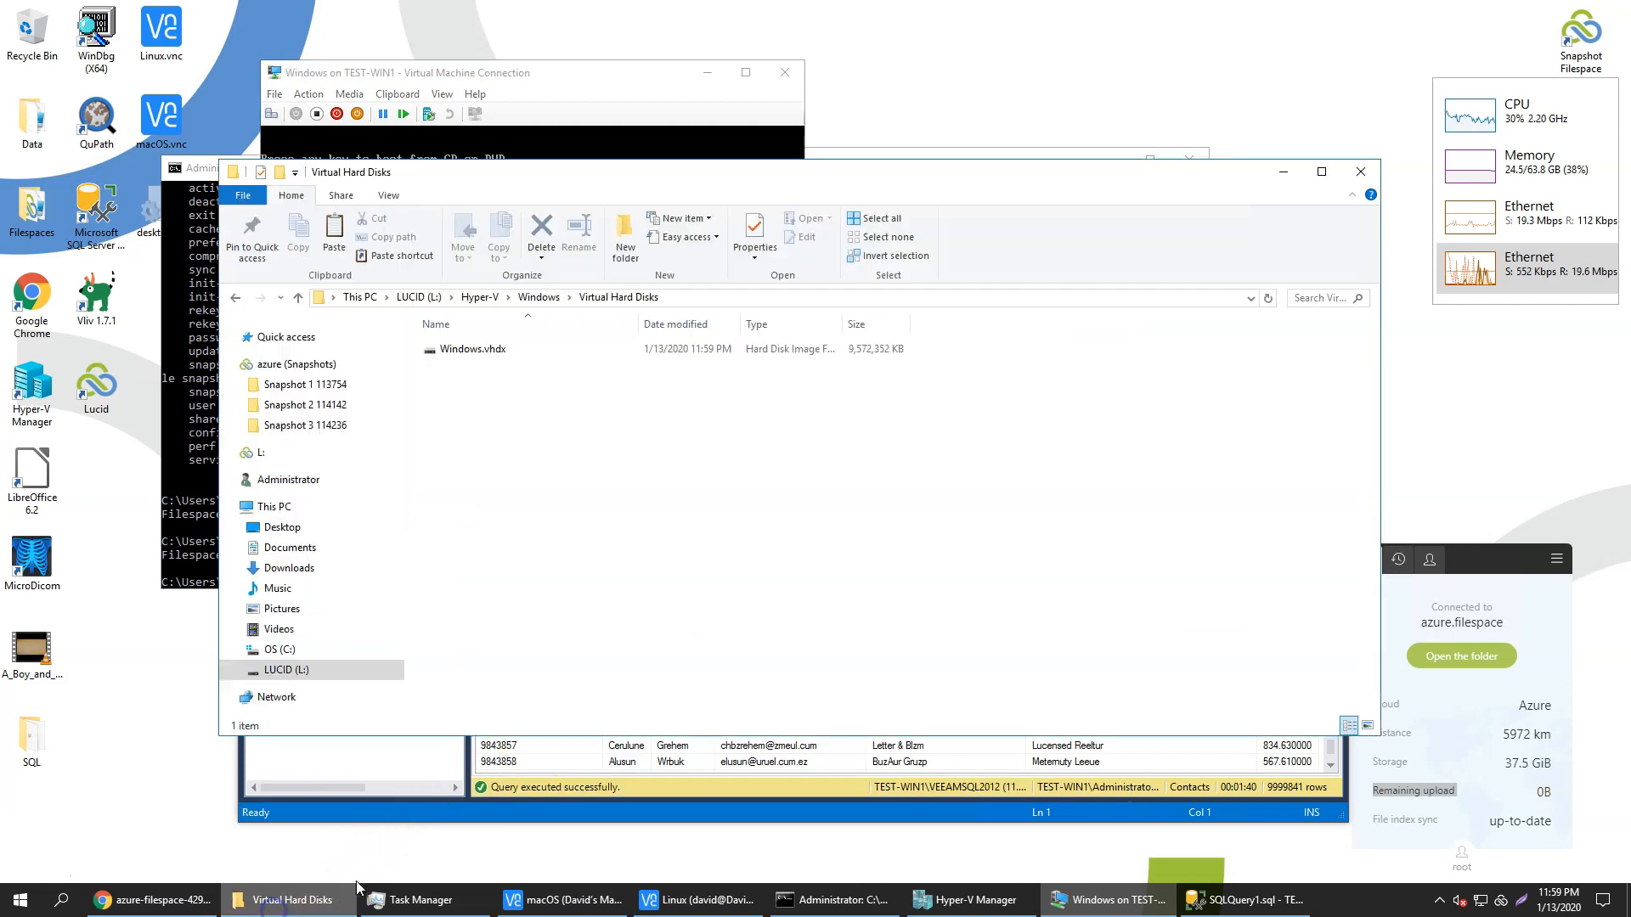
click(852, 351)
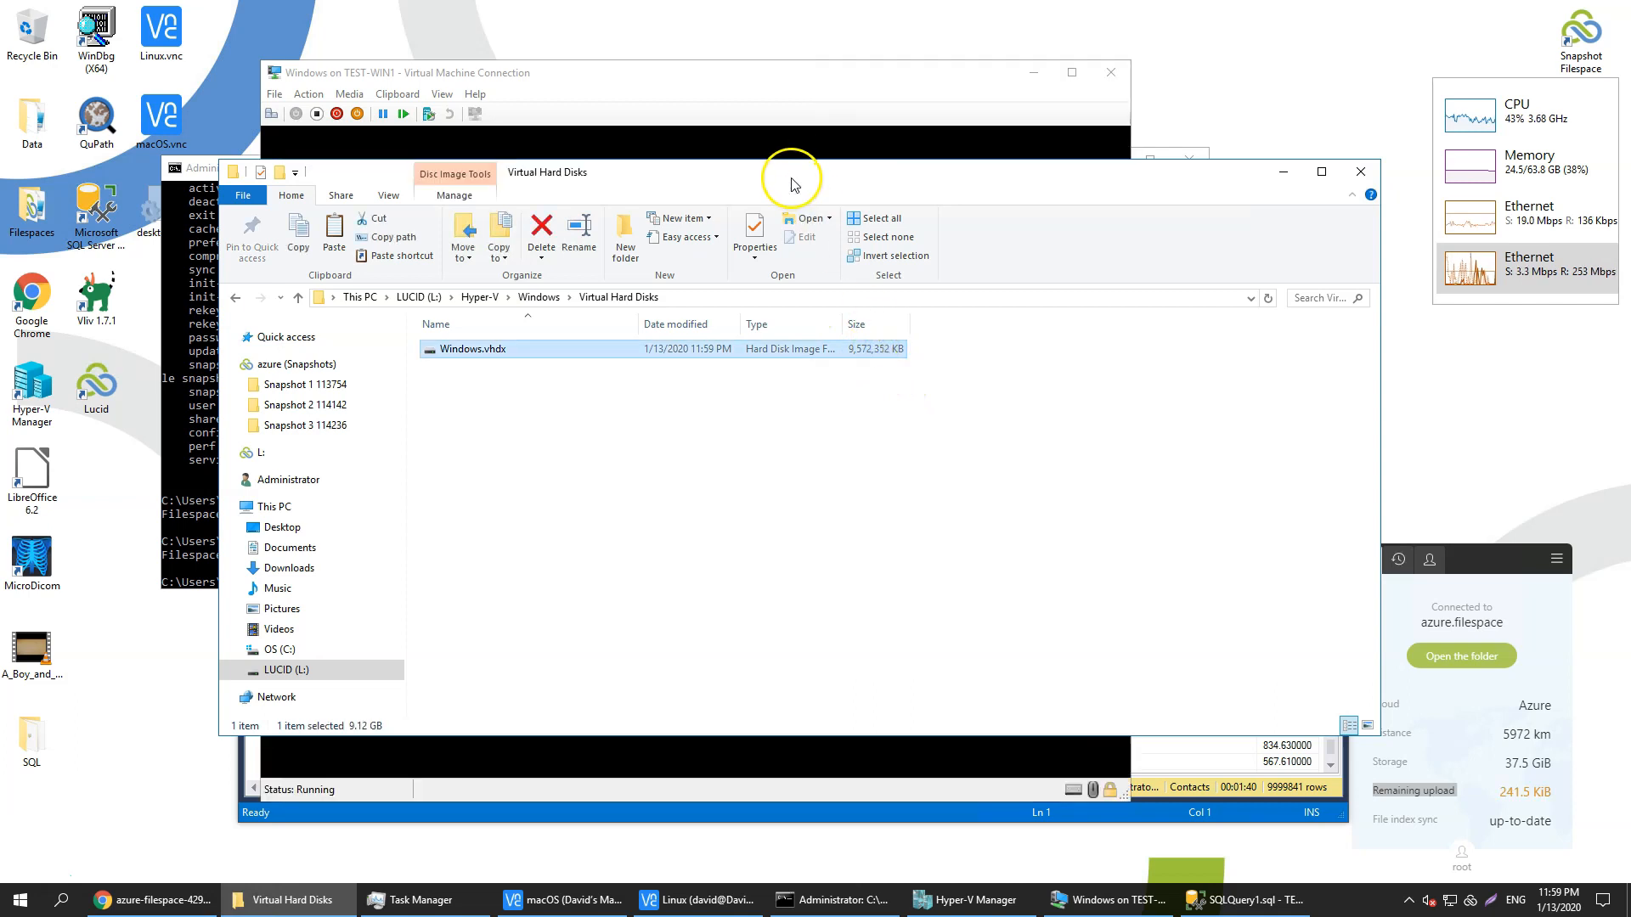
drag(791, 185, 821, 205)
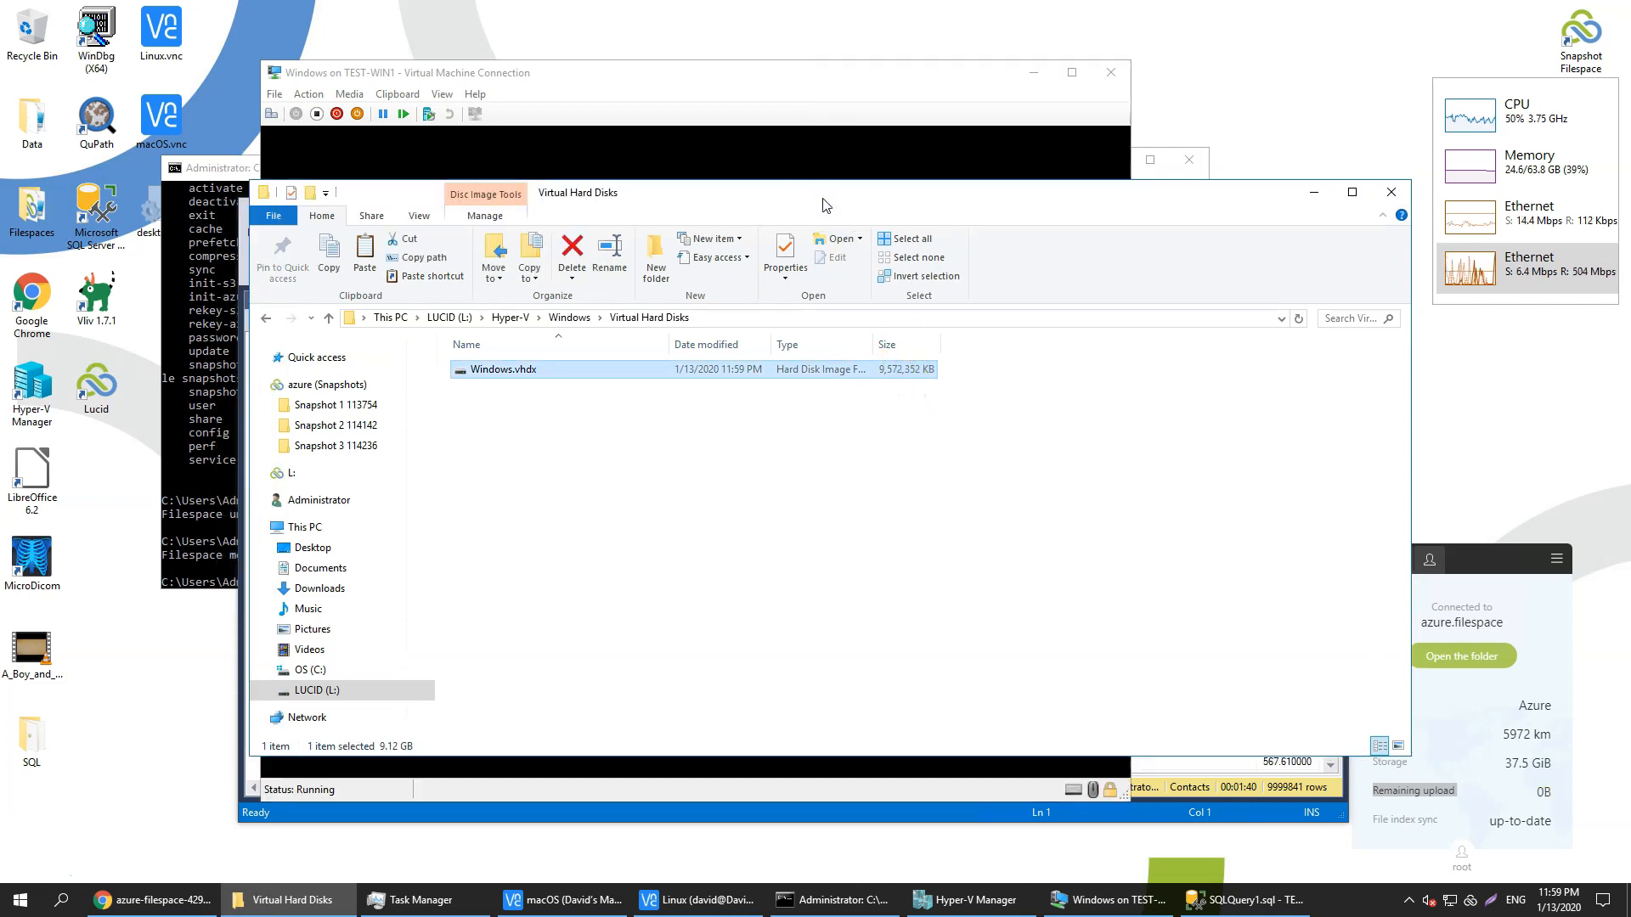
Step: Monitor the virtual machine's boot, recheck Windows.vhdx, and review the machine's state and uptime in Hyper-V Manager
click(761, 80)
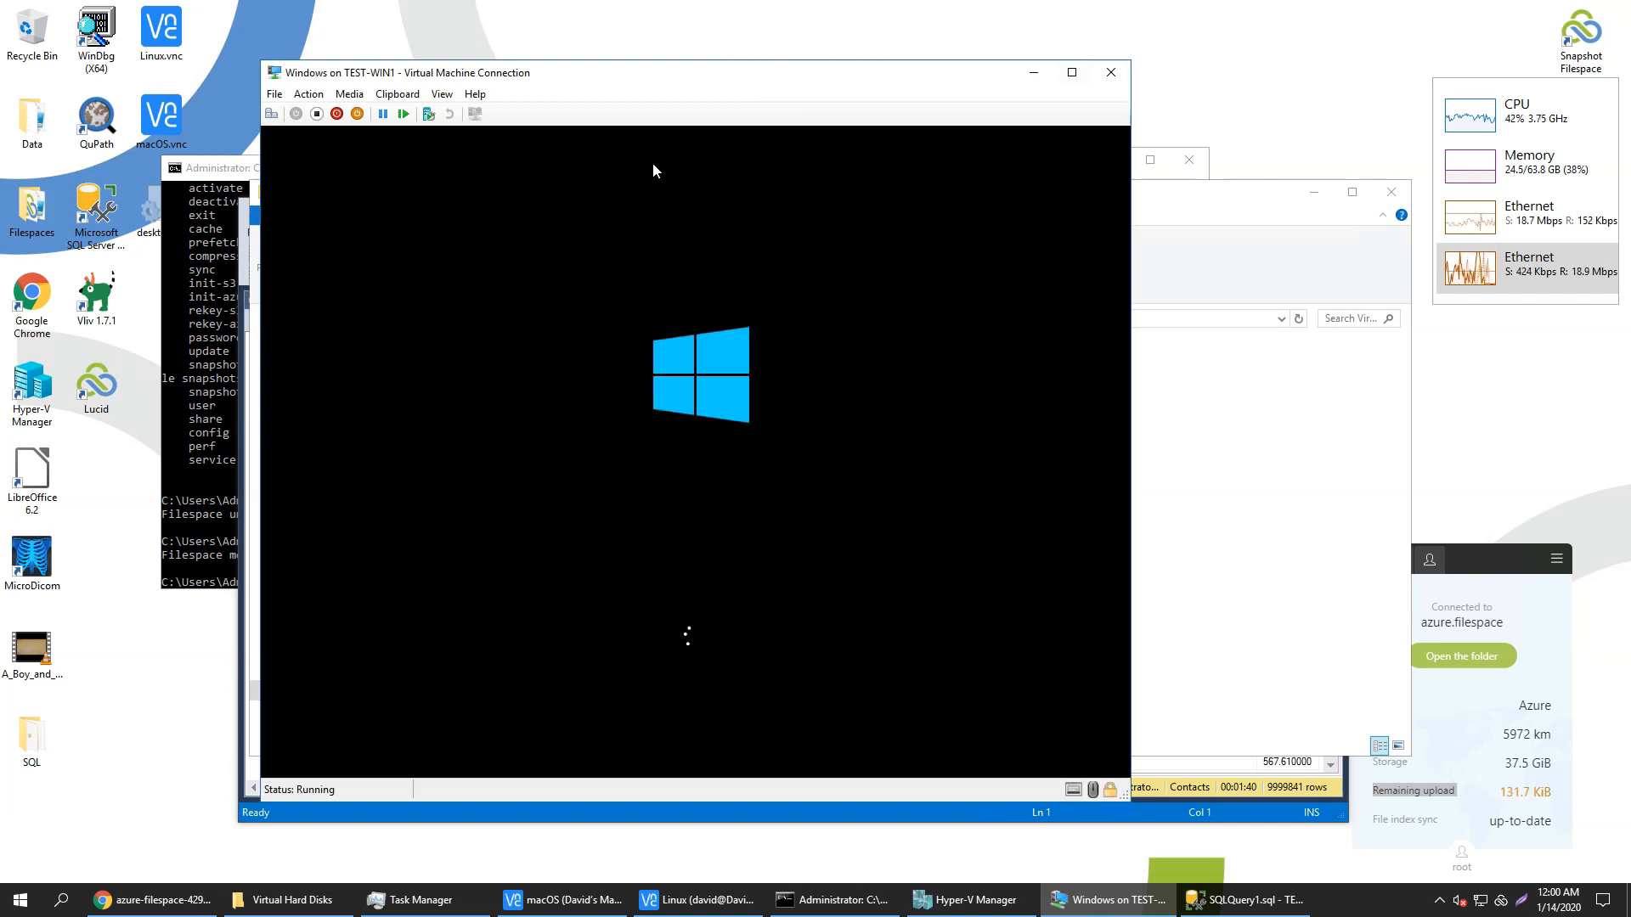
click(631, 181)
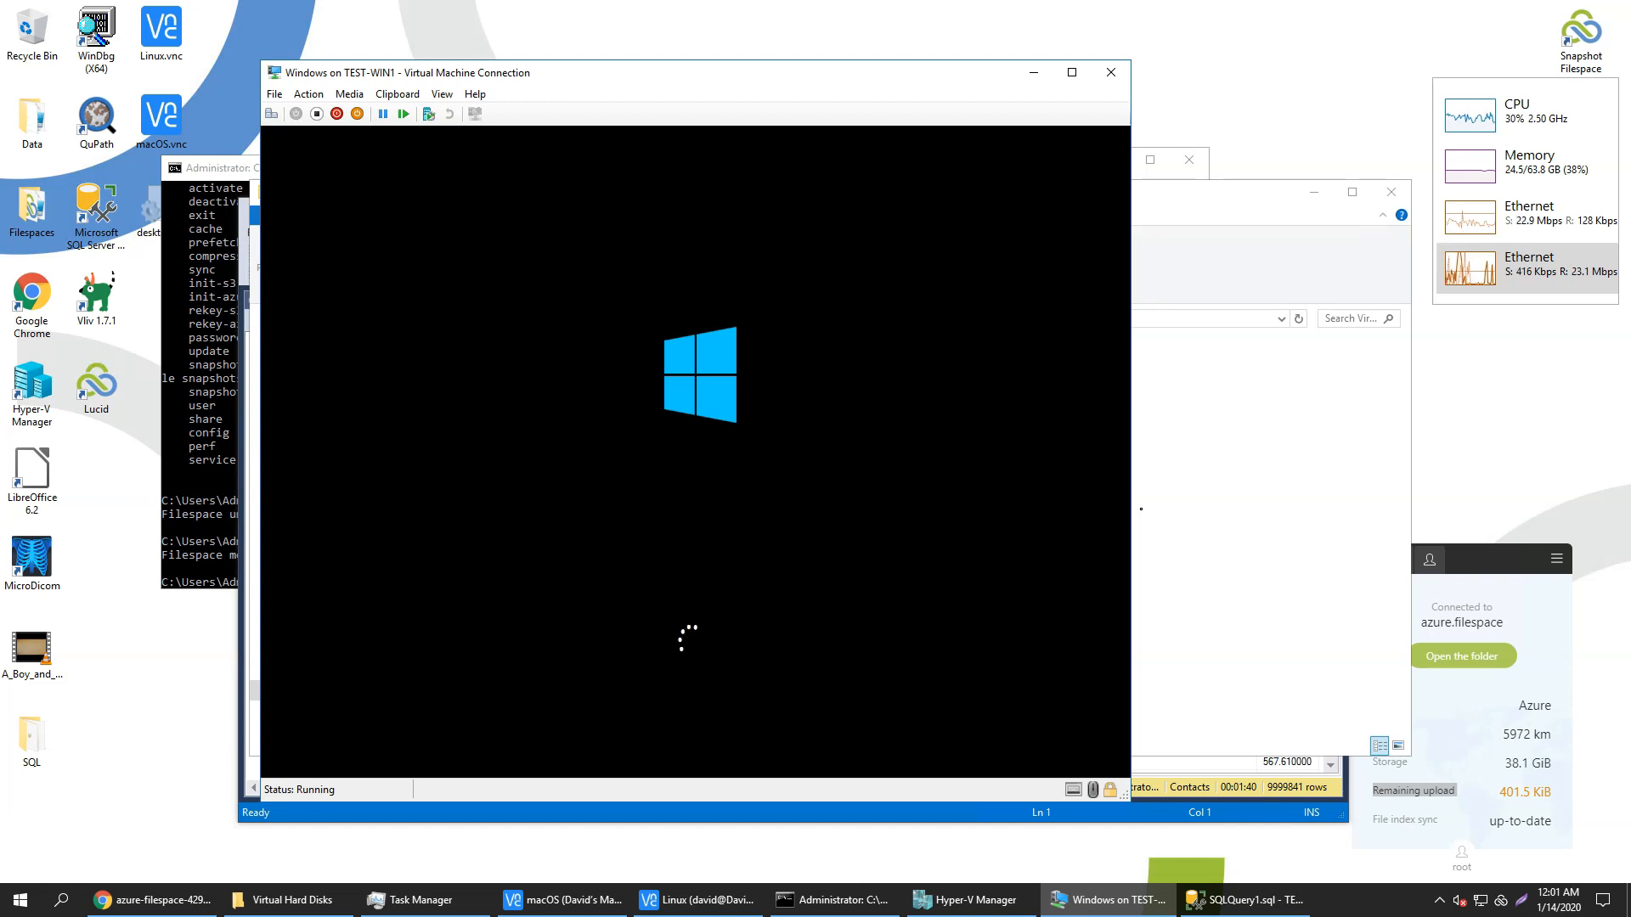
click(1219, 499)
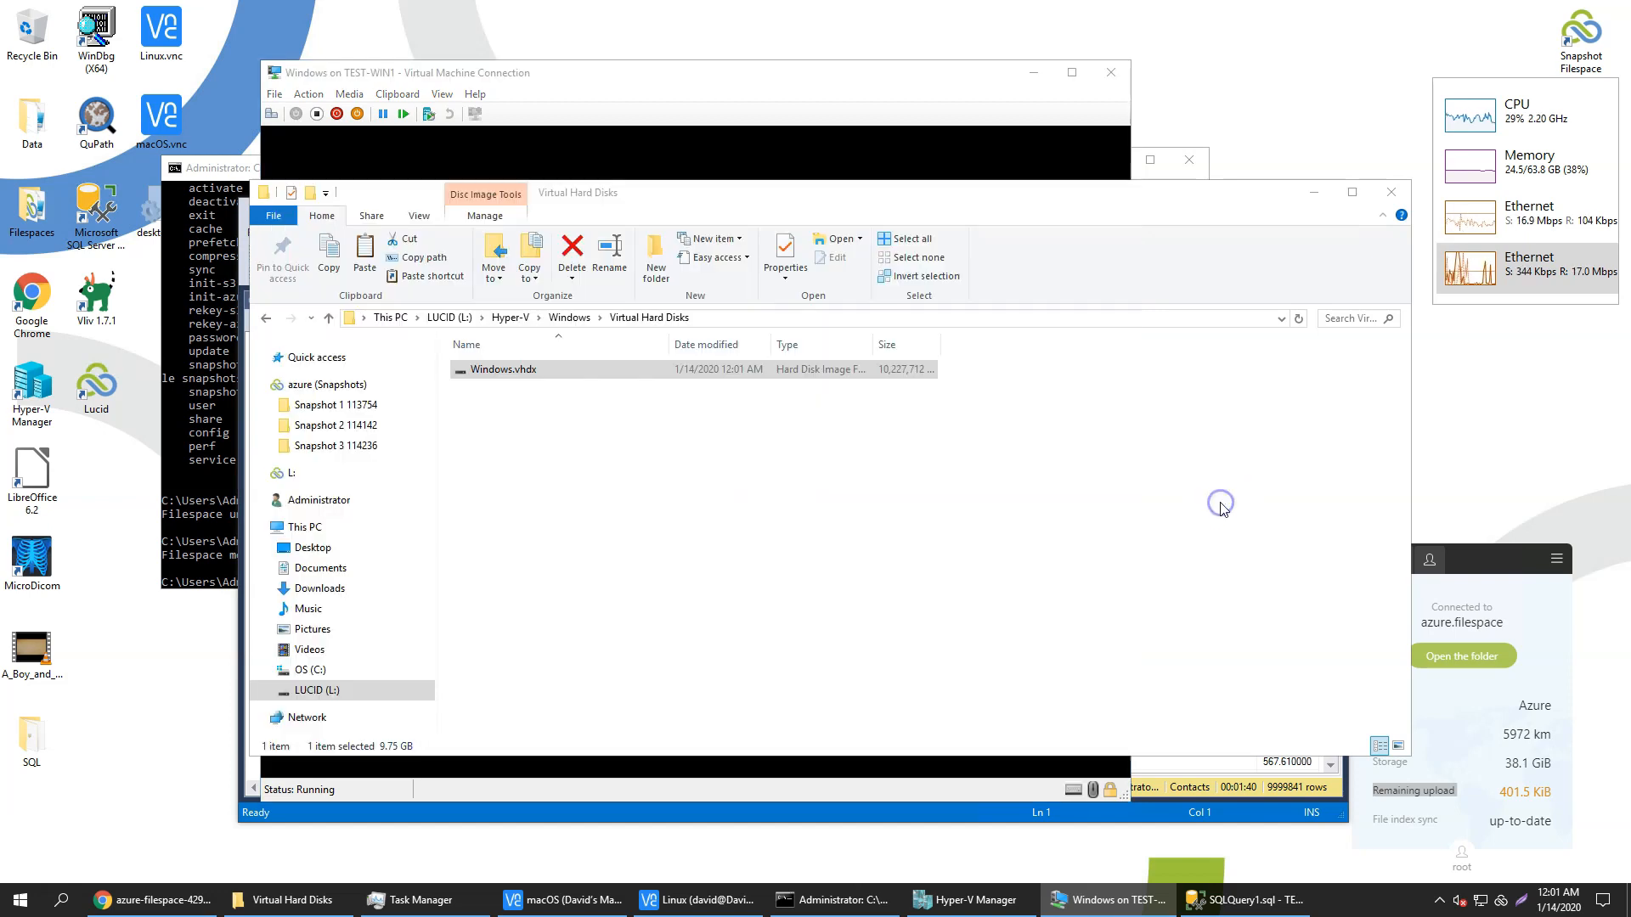
click(871, 70)
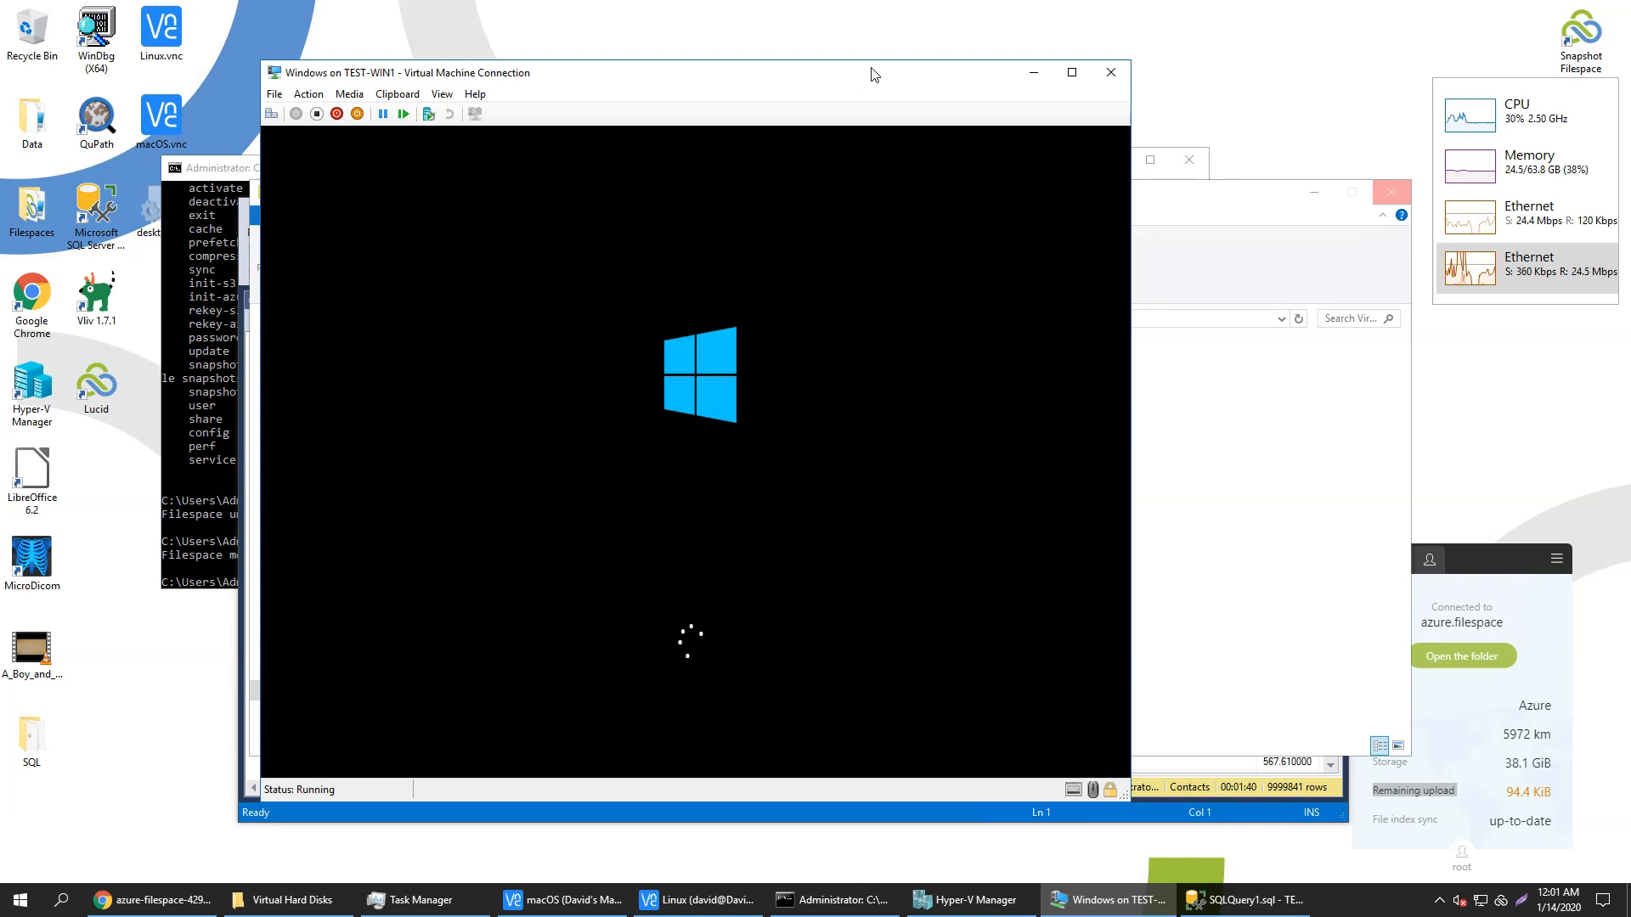
click(943, 901)
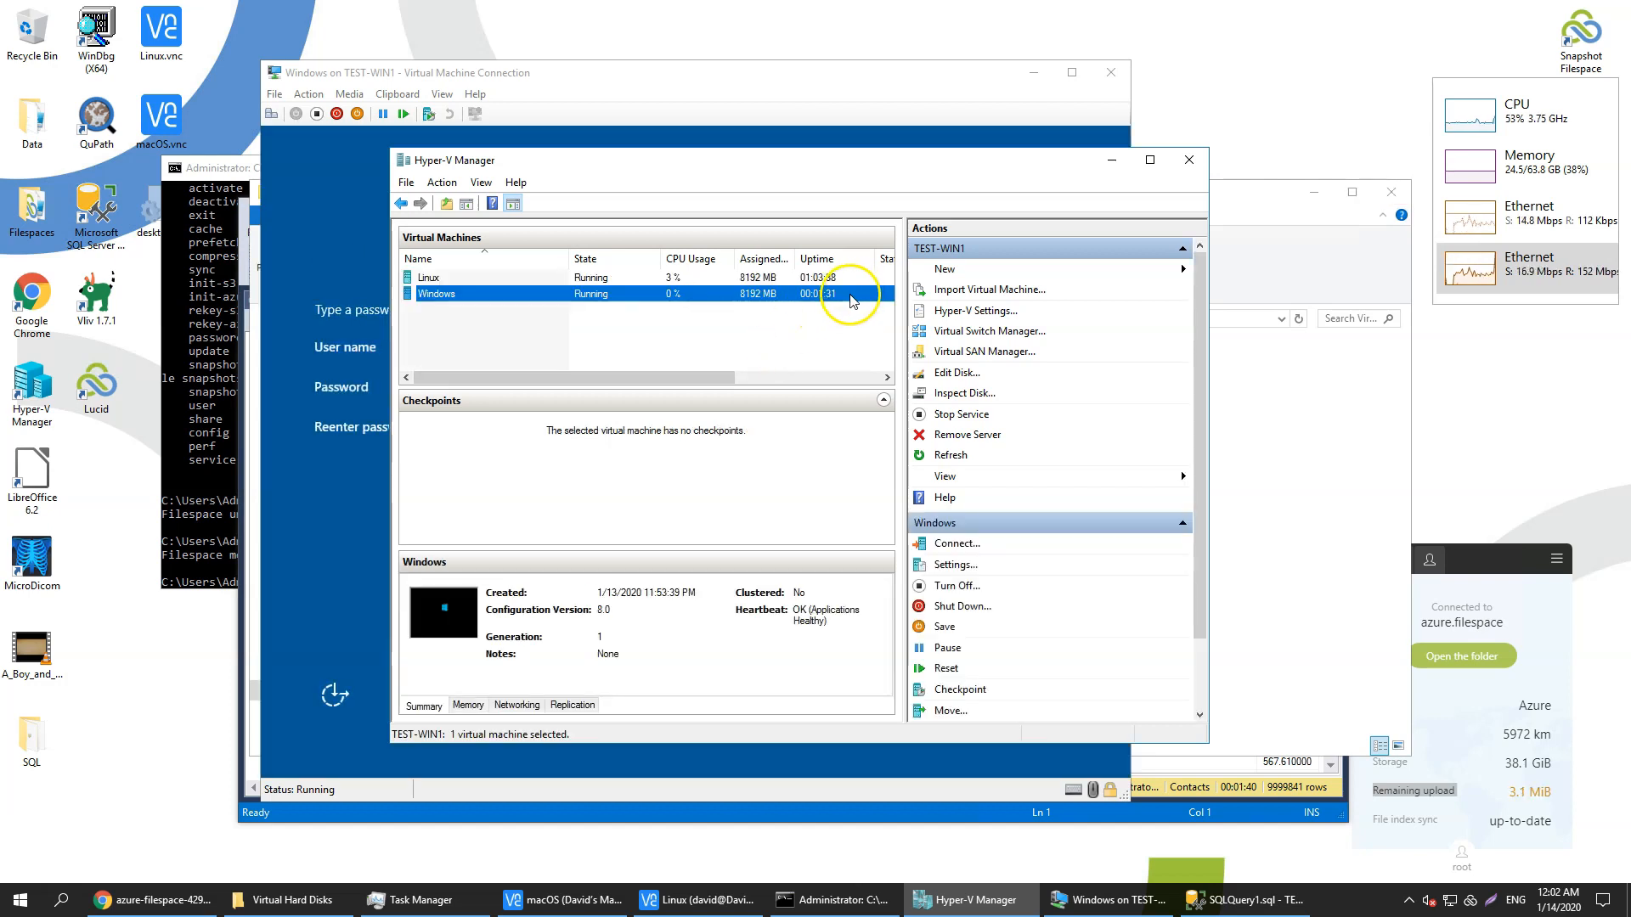
Step: Enter and confirm the built-in Administrator account's password in the Windows virtual machine, finish setup, and request its sign-in screen
click(668, 85)
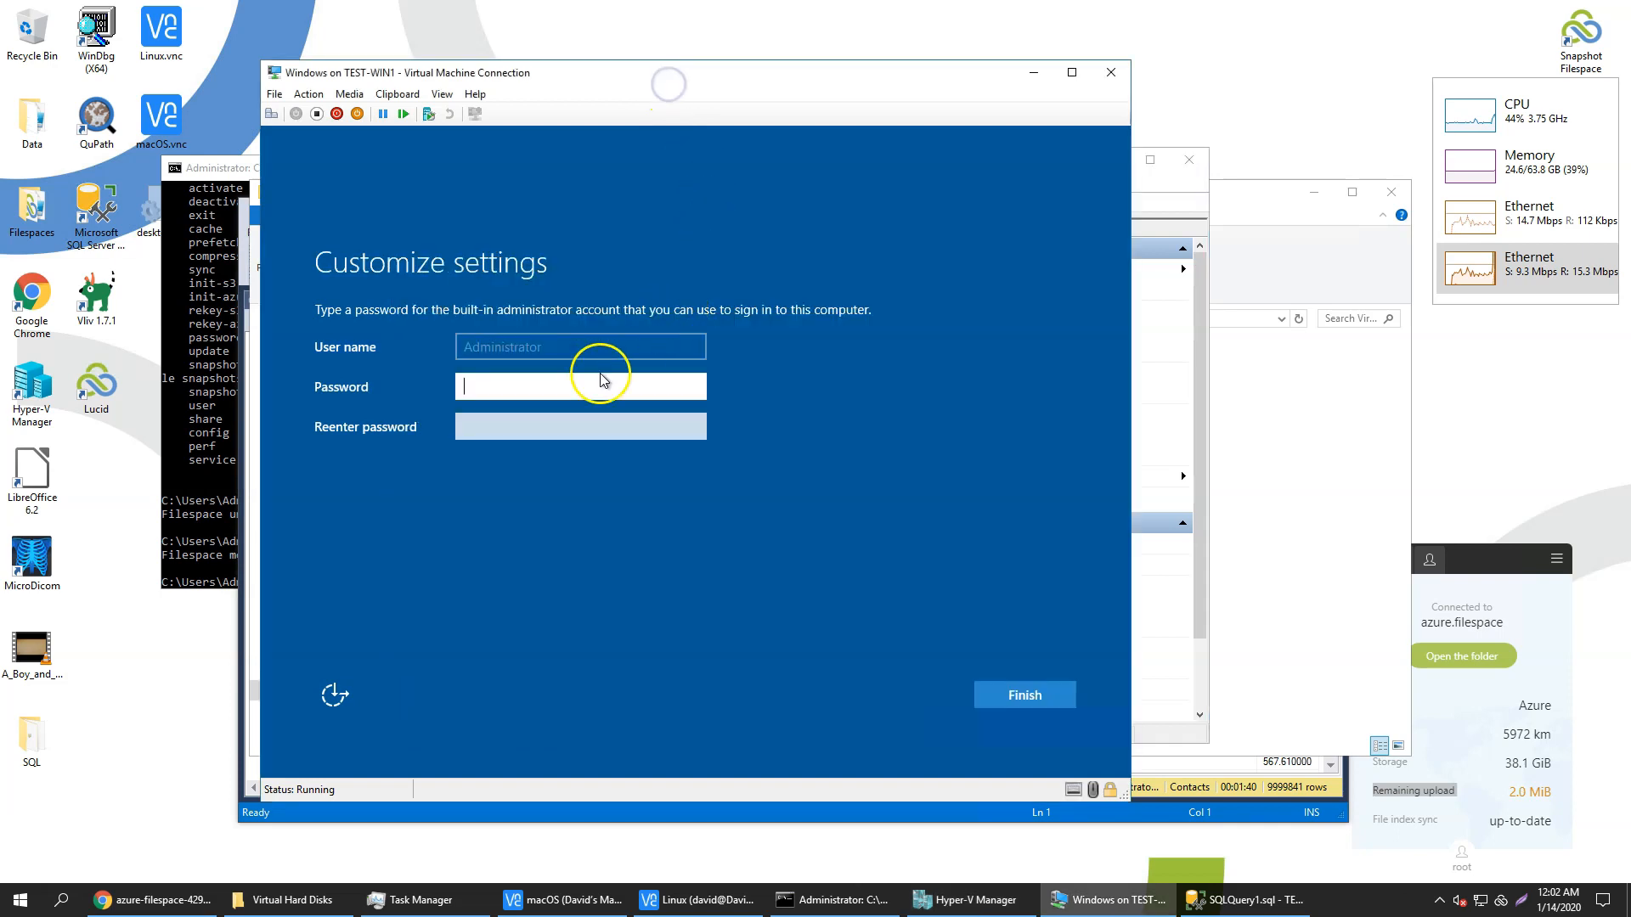
click(525, 391)
text(*********)
key(Tab)
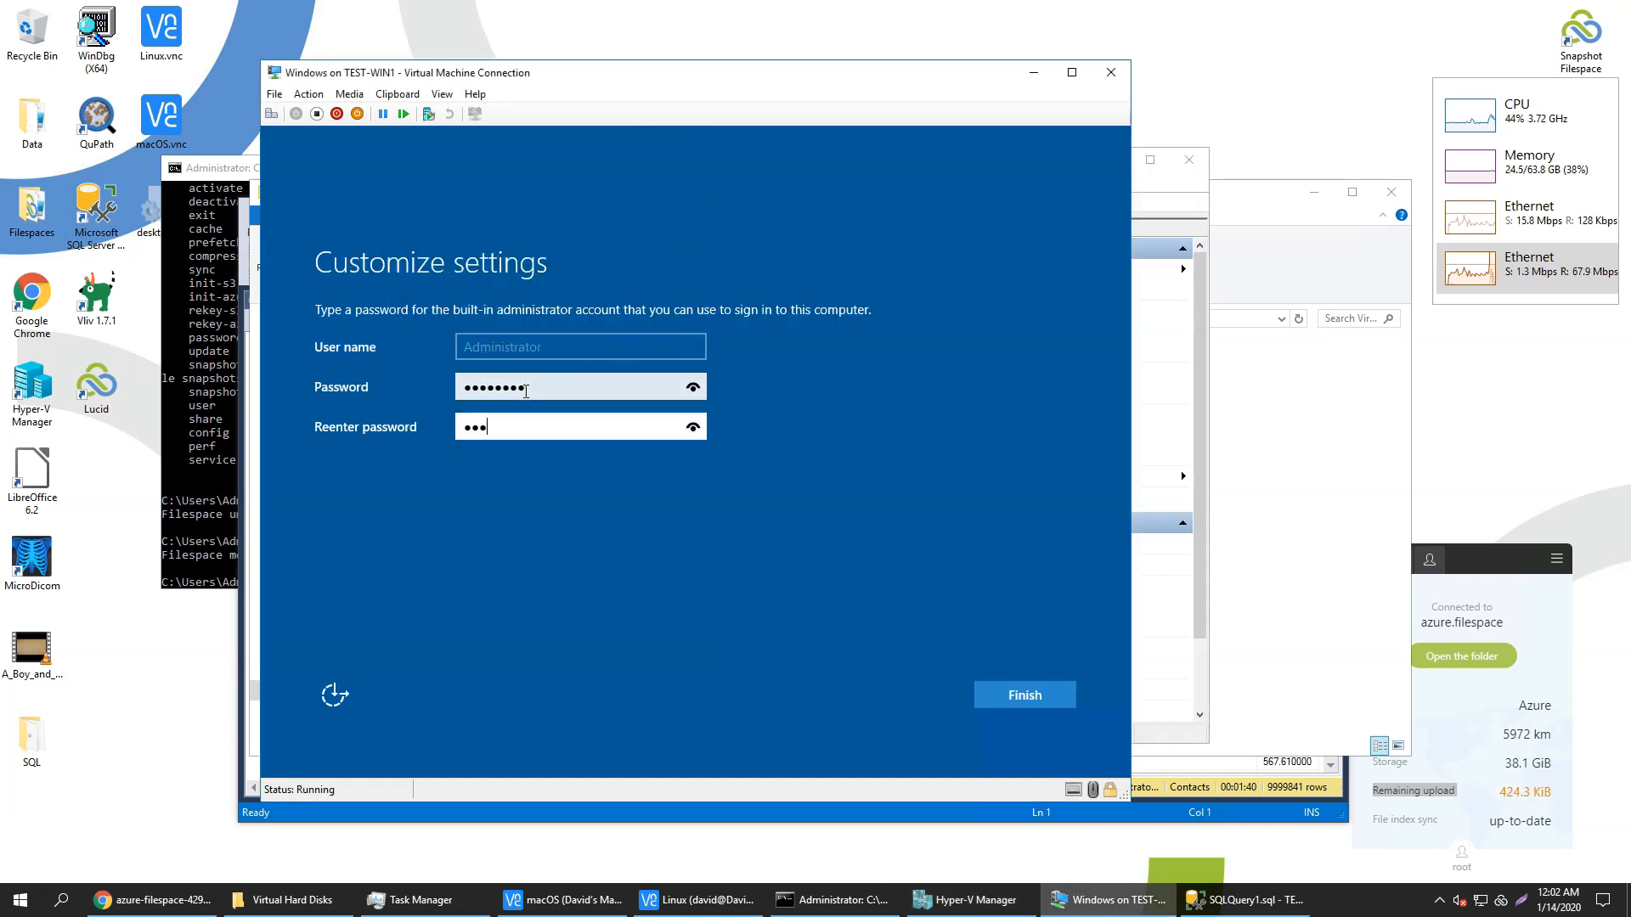
key(Return)
click(272, 114)
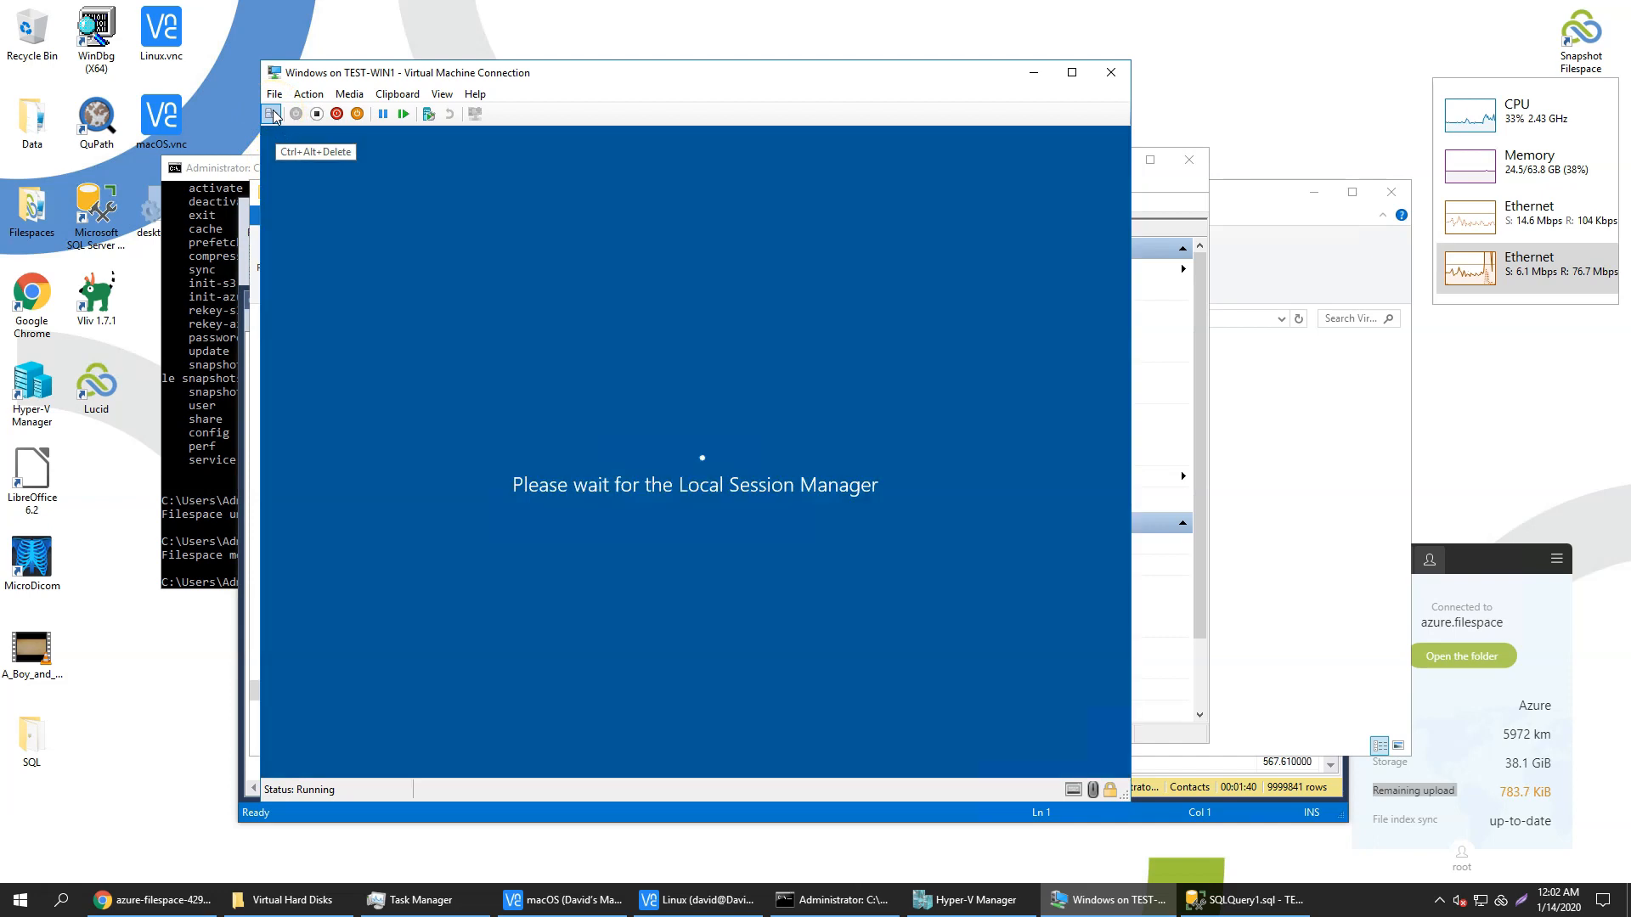
Step: Unlock the Windows virtual machine and sign in as Administrator with the account password
click(272, 114)
click(760, 179)
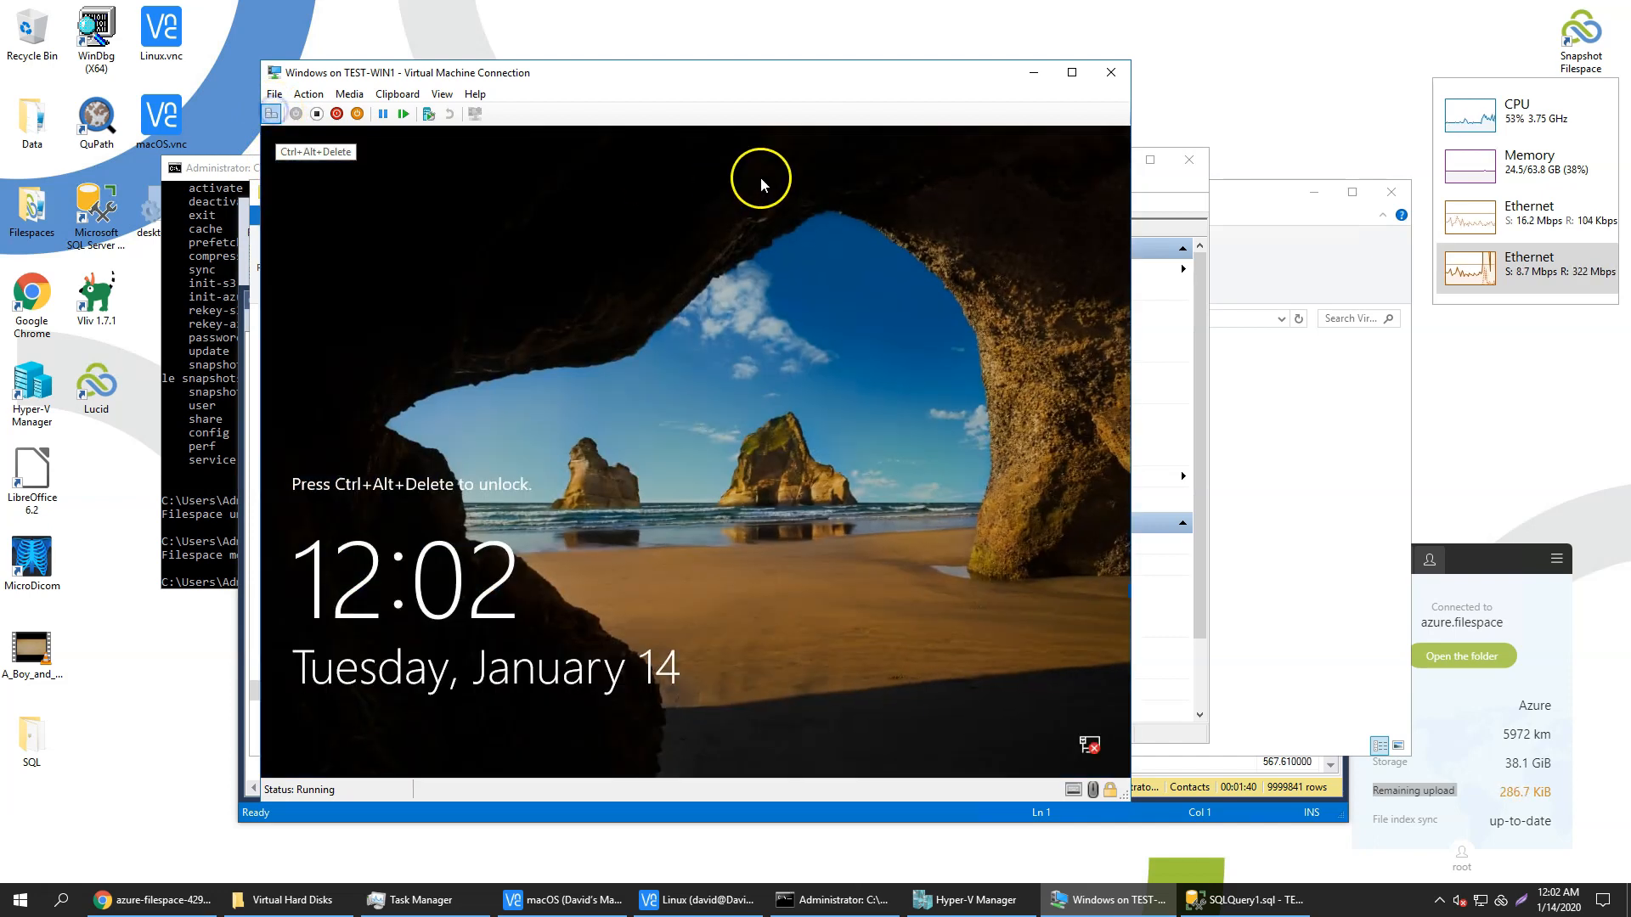
click(273, 114)
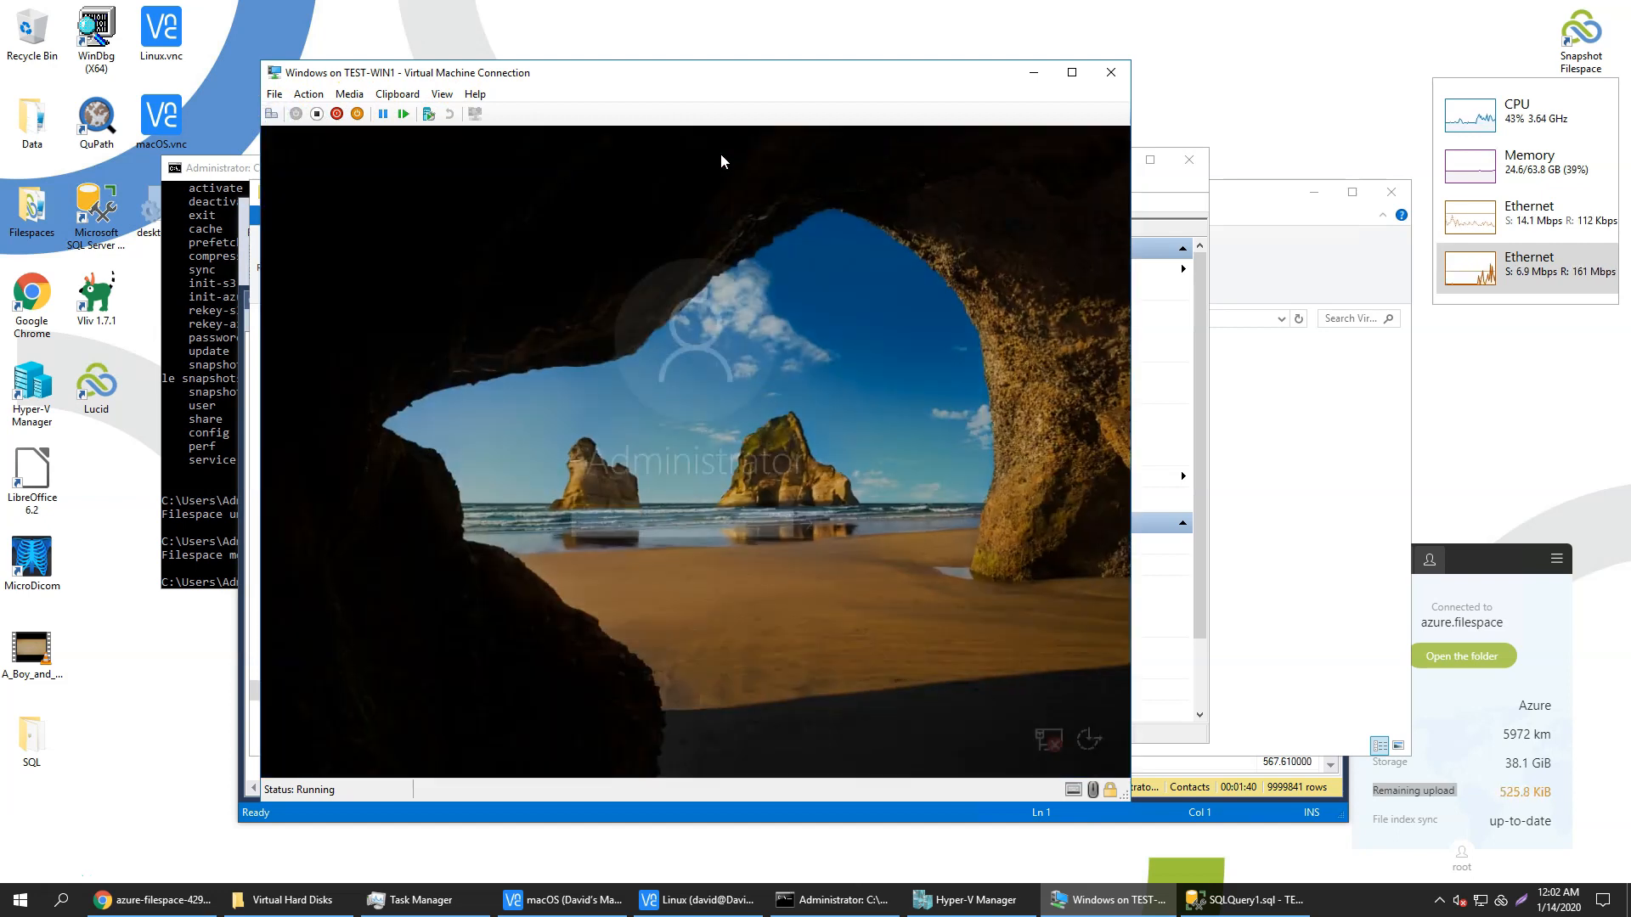
text(••••••••)
key(Return)
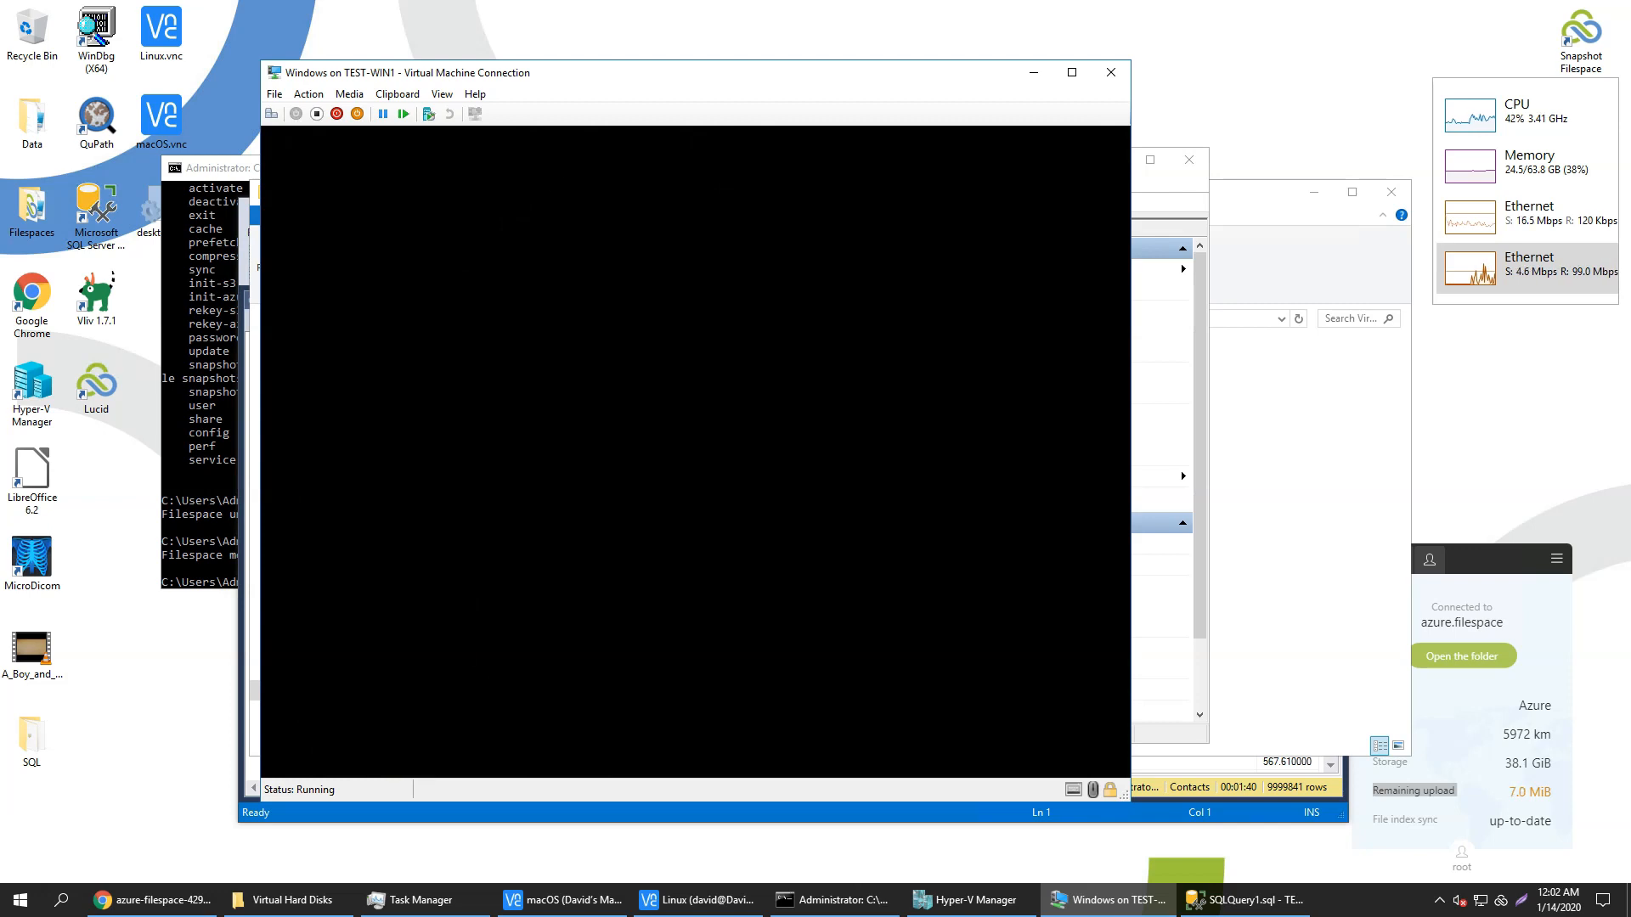
Step: Pause A_Boy_and_His_Dog_big.avi in the Linux VNC session and return to the Windows virtual machine's connection window
click(695, 900)
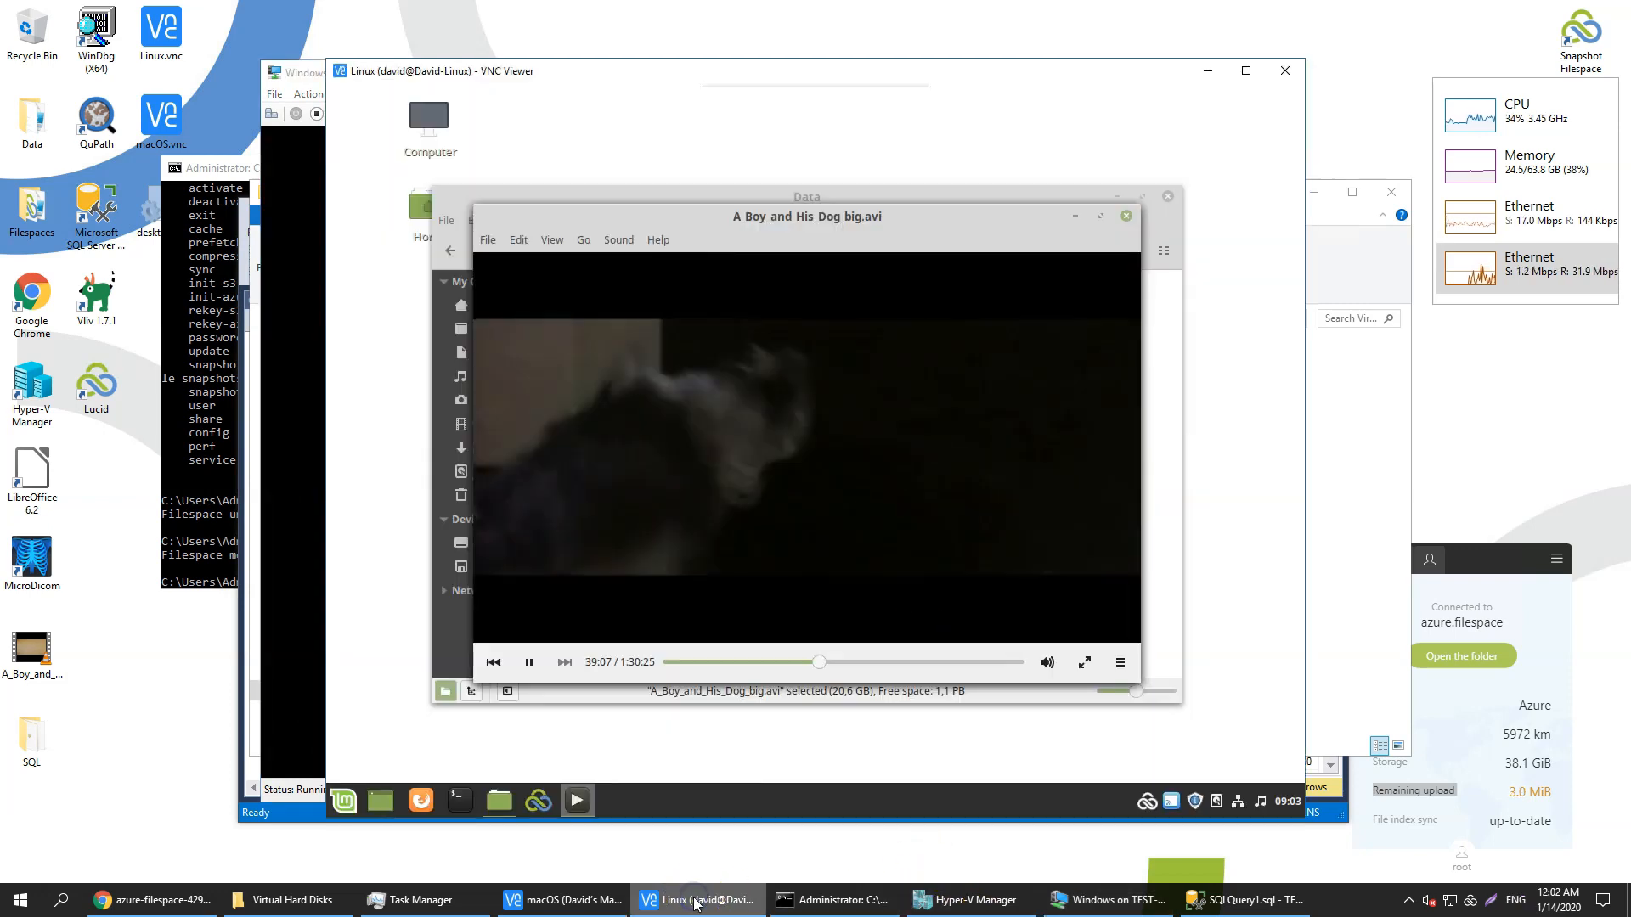
click(527, 665)
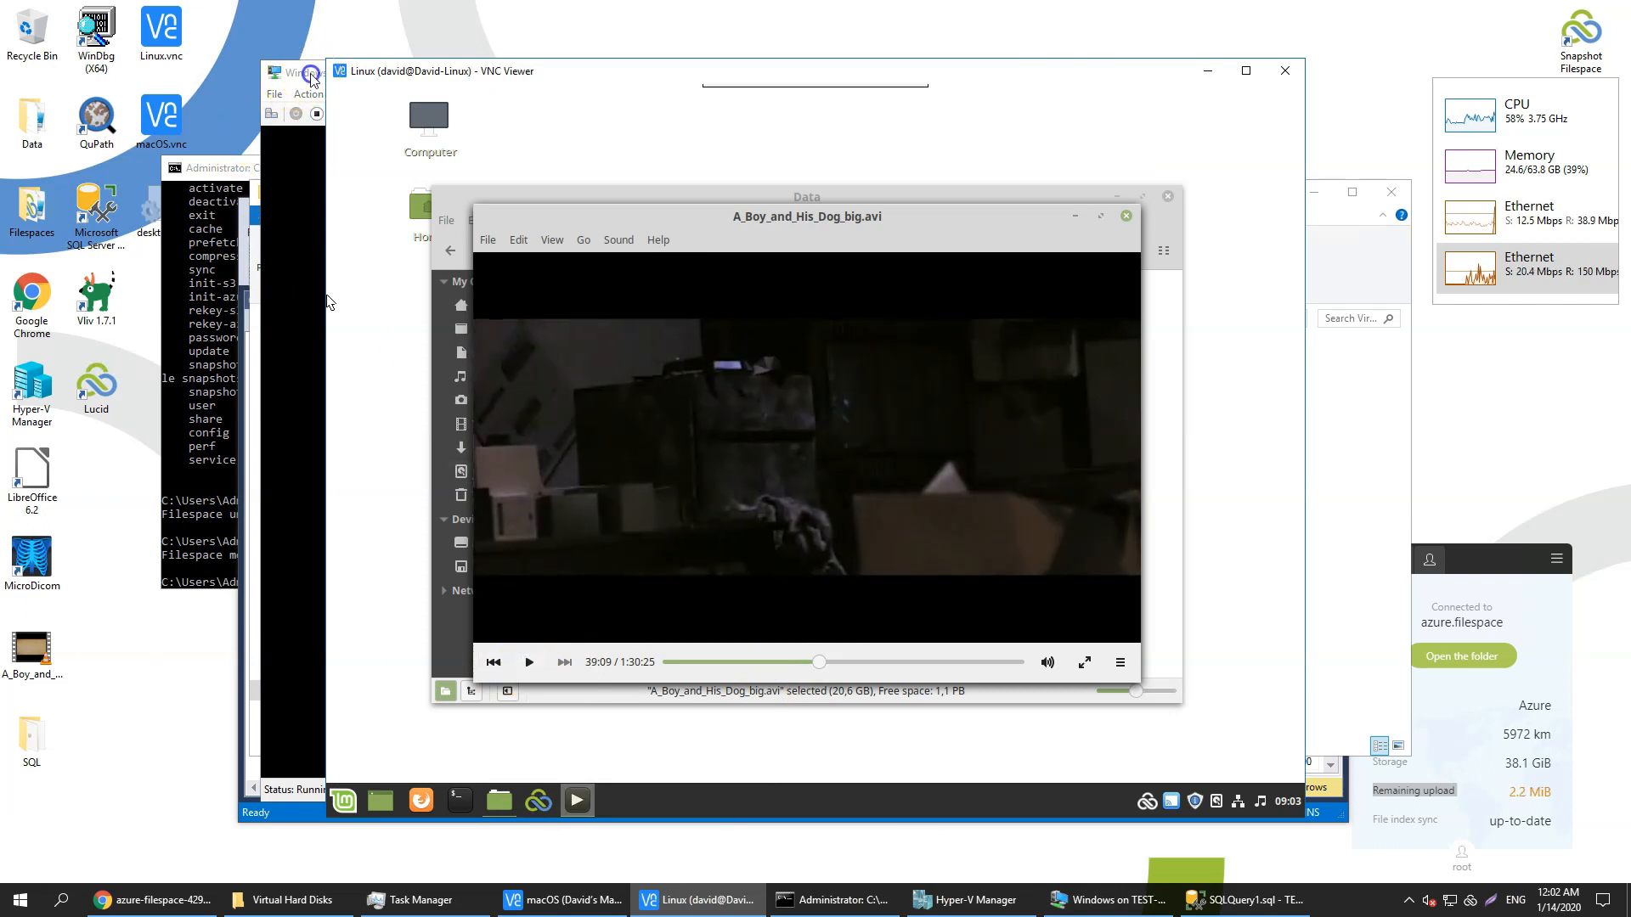
click(310, 73)
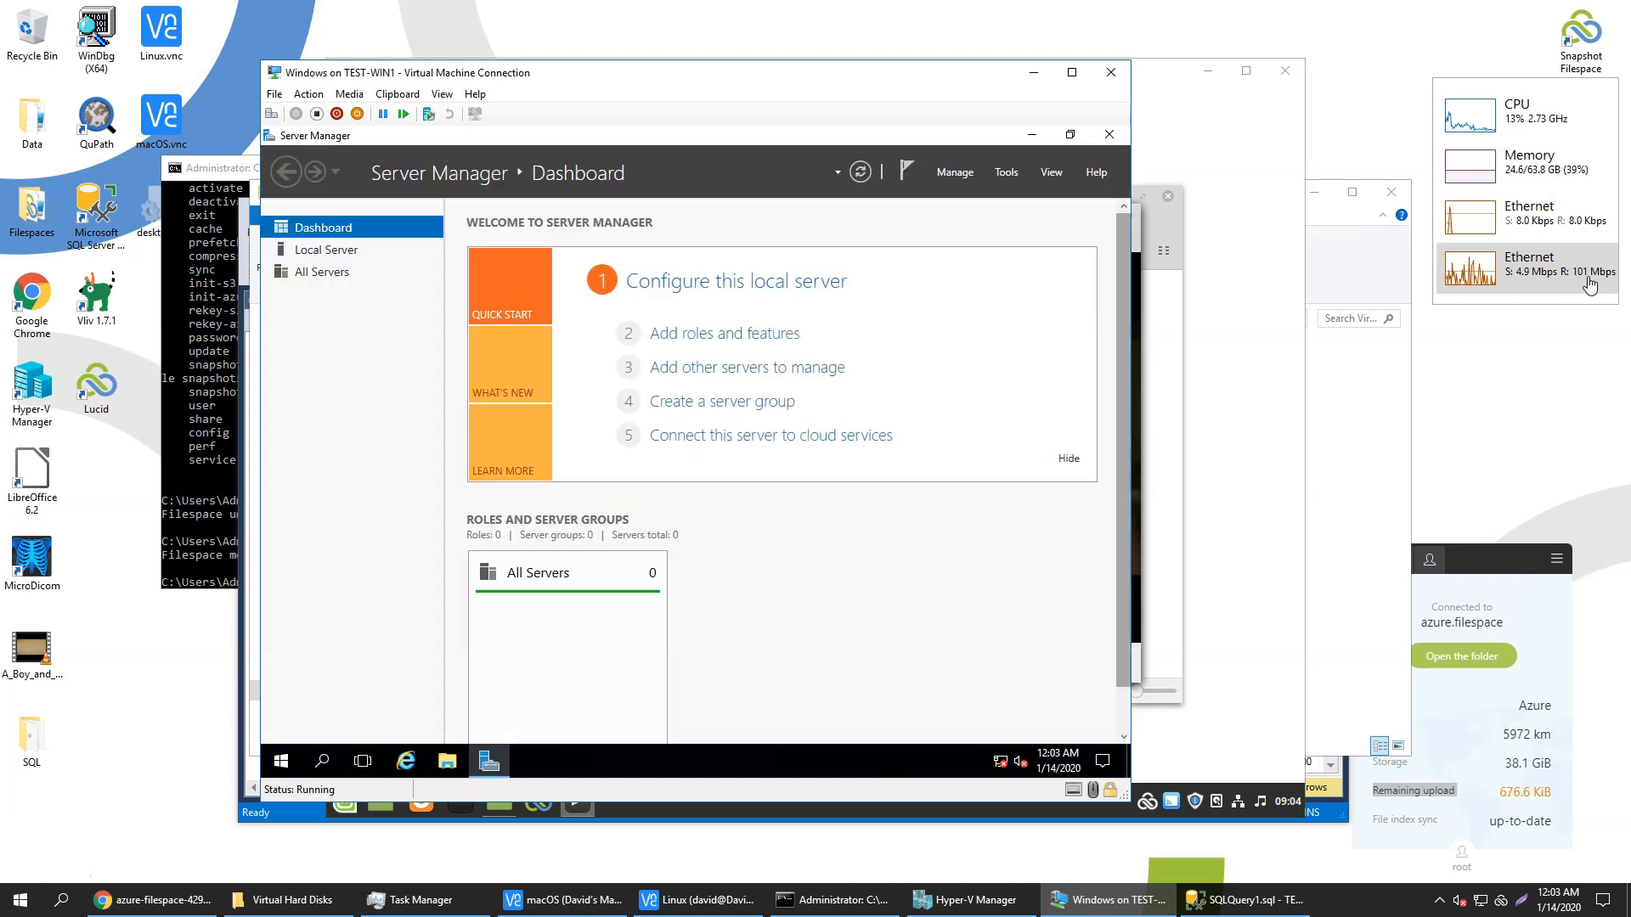
Step: Close Server Manager in the virtual machine and browse to Local Disk (C:) in File Explorer
click(1119, 136)
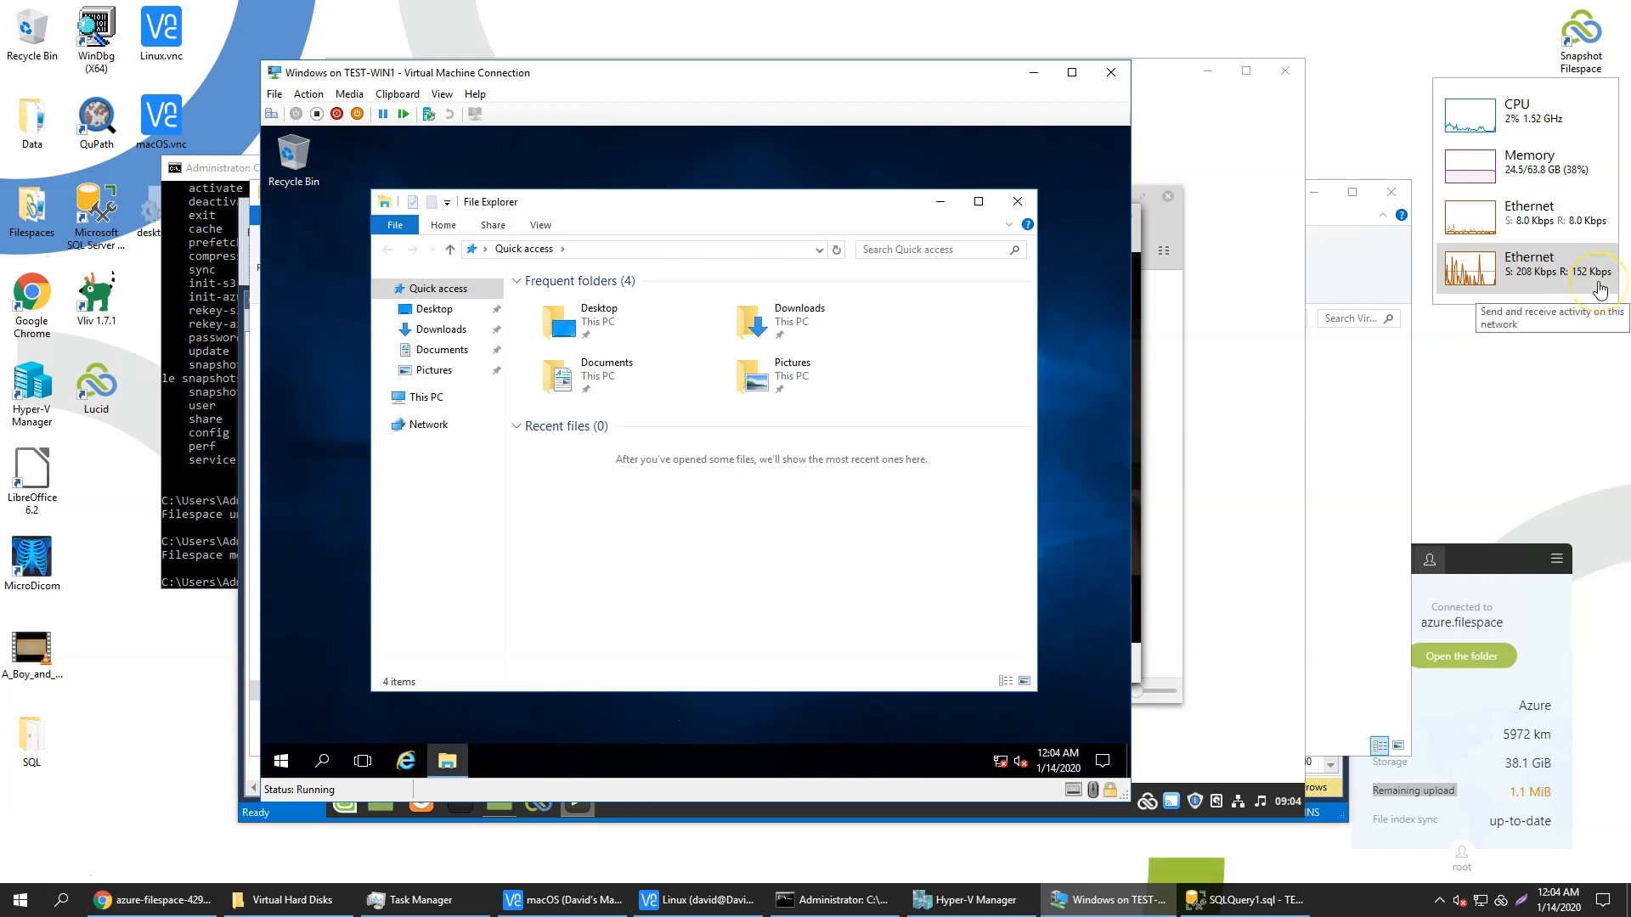
click(416, 397)
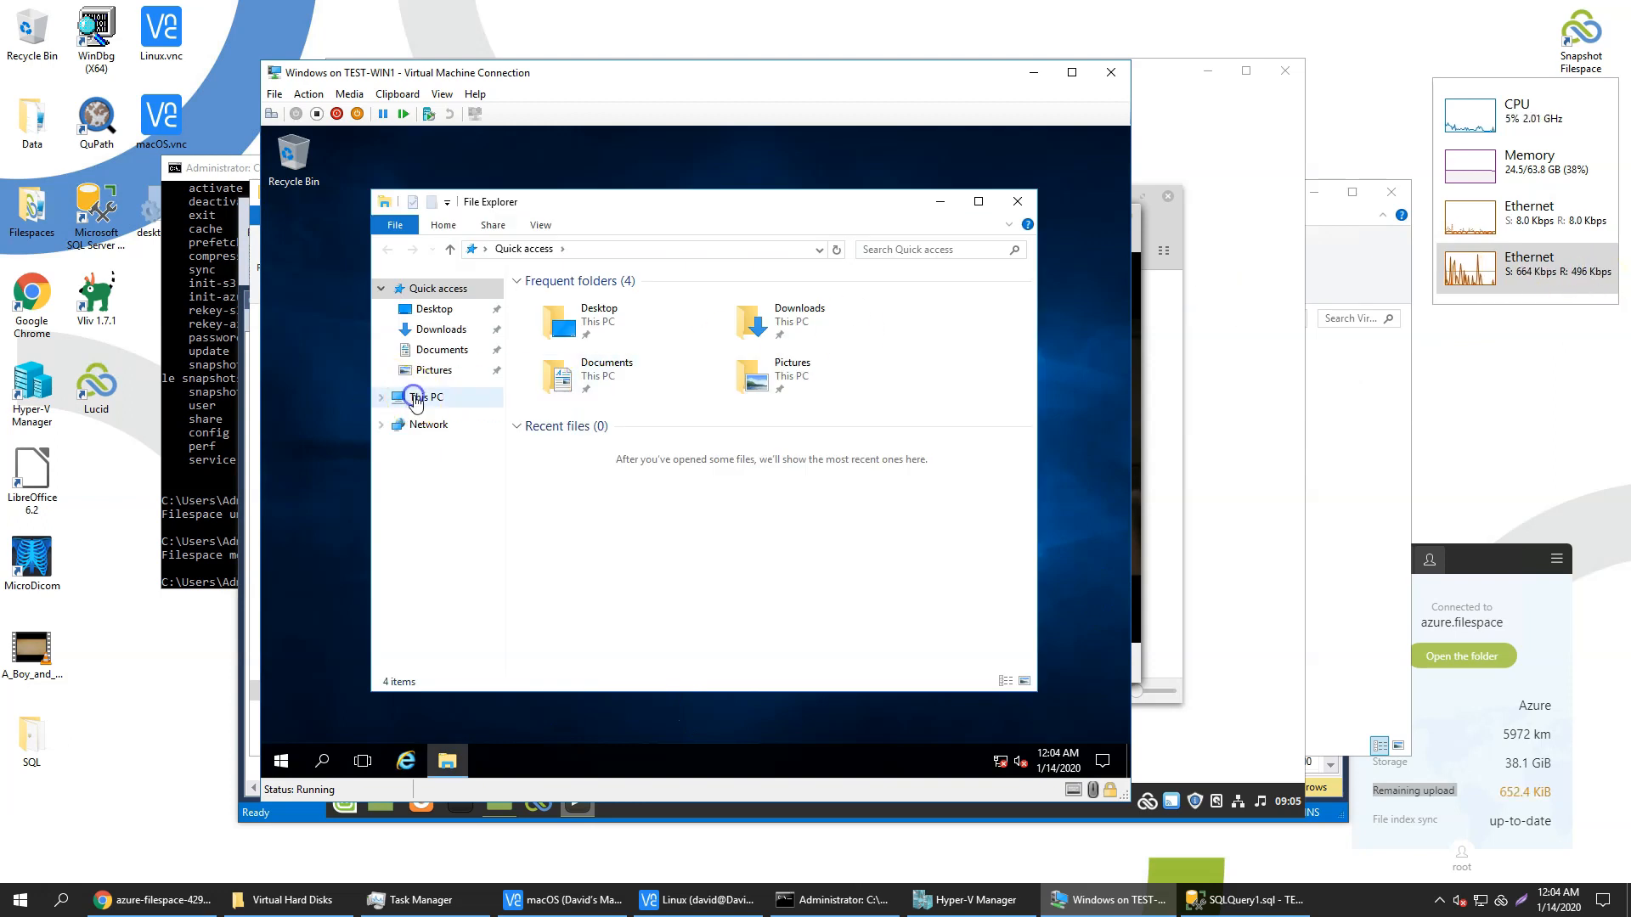
double_click(790, 493)
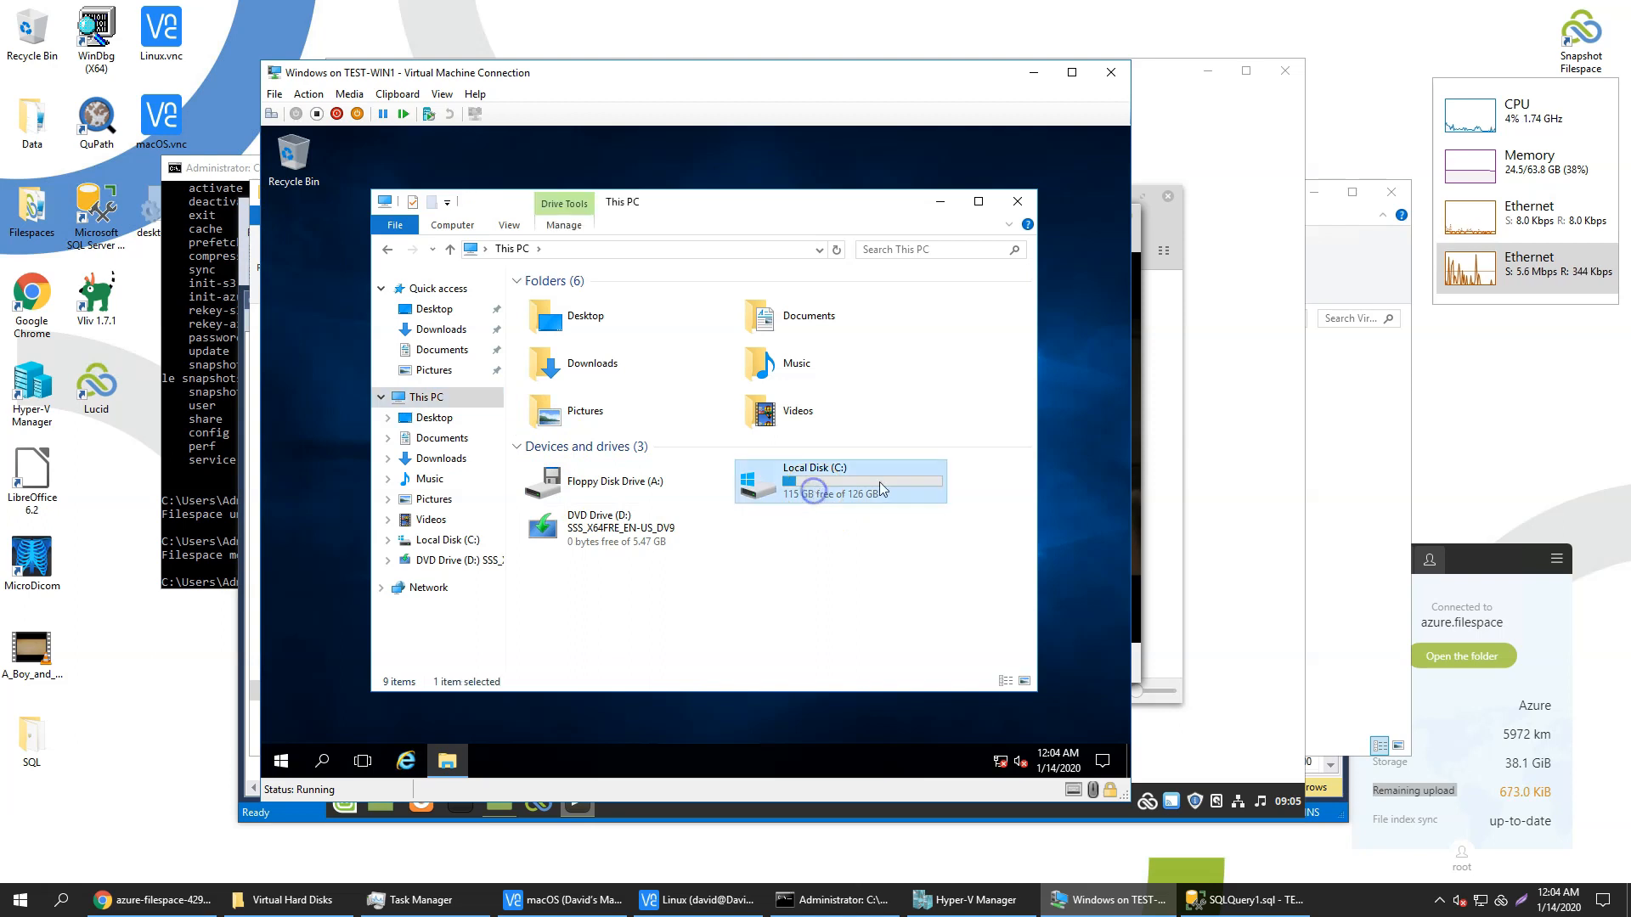
click(1578, 287)
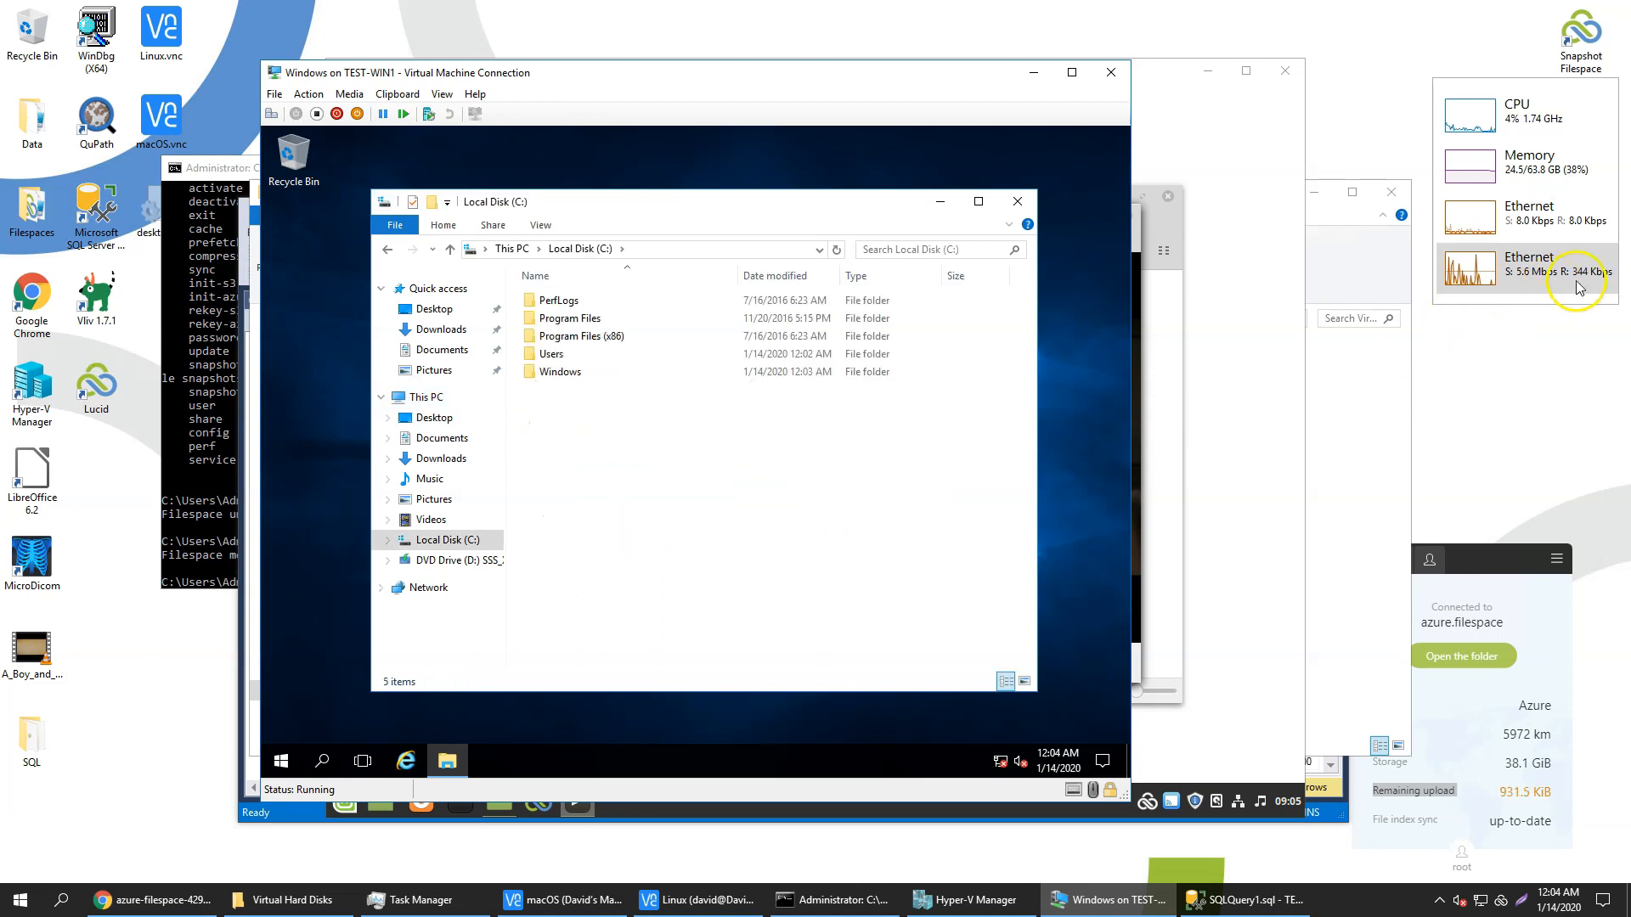
Step: Open the Internet Explorer folder inside Program Files and launch iexplore
double_click(557, 320)
click(558, 321)
double_click(558, 320)
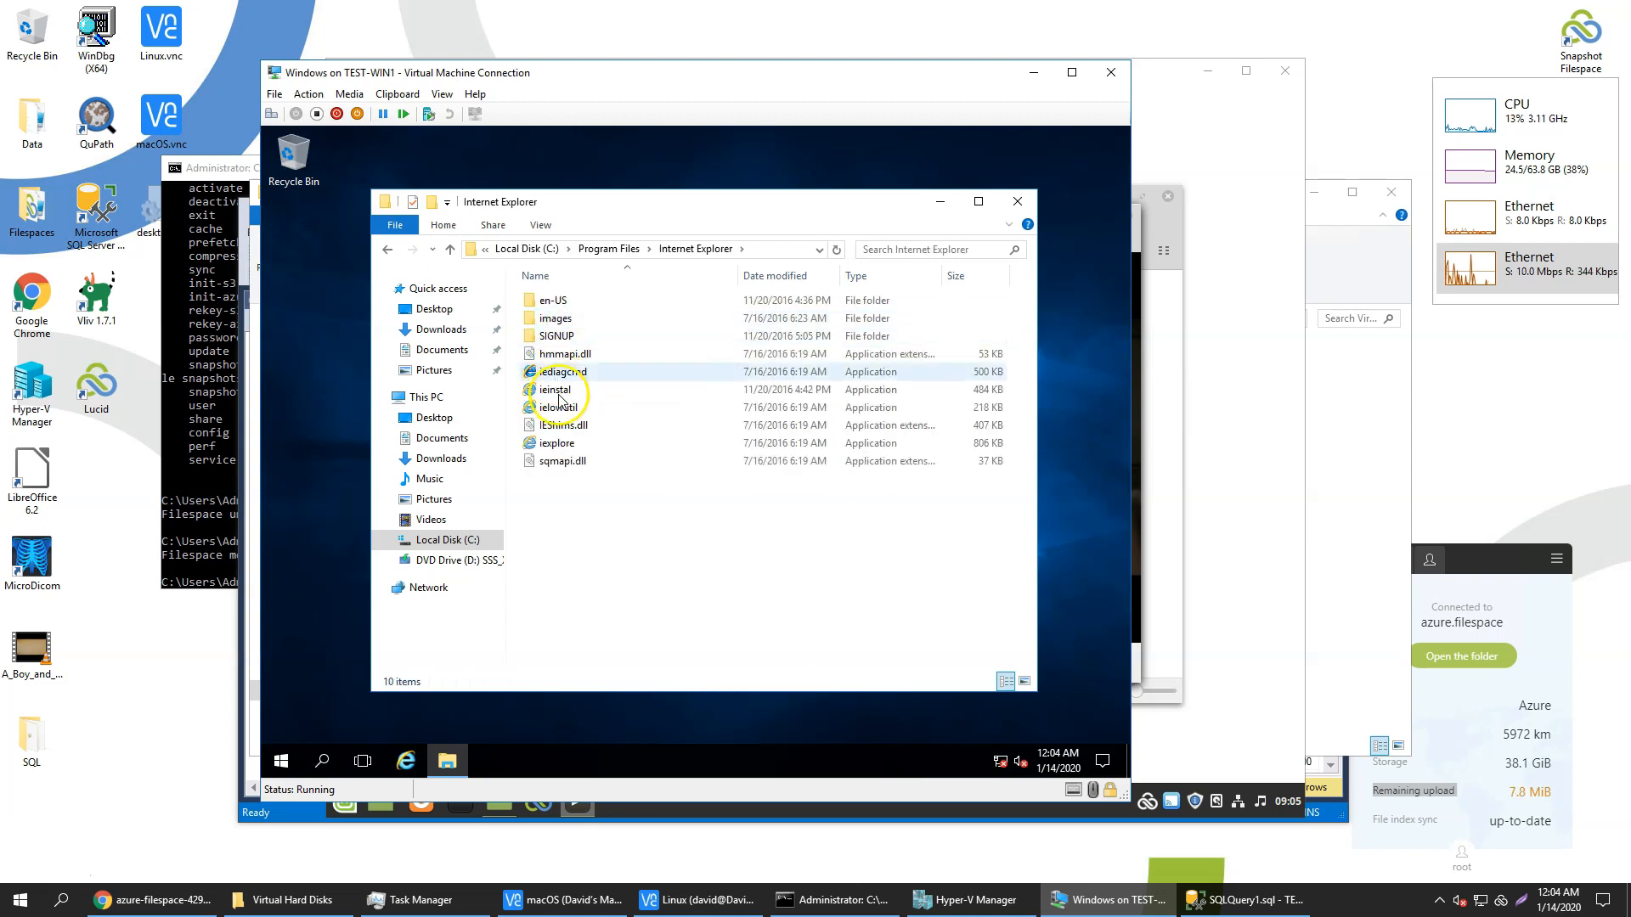
click(559, 443)
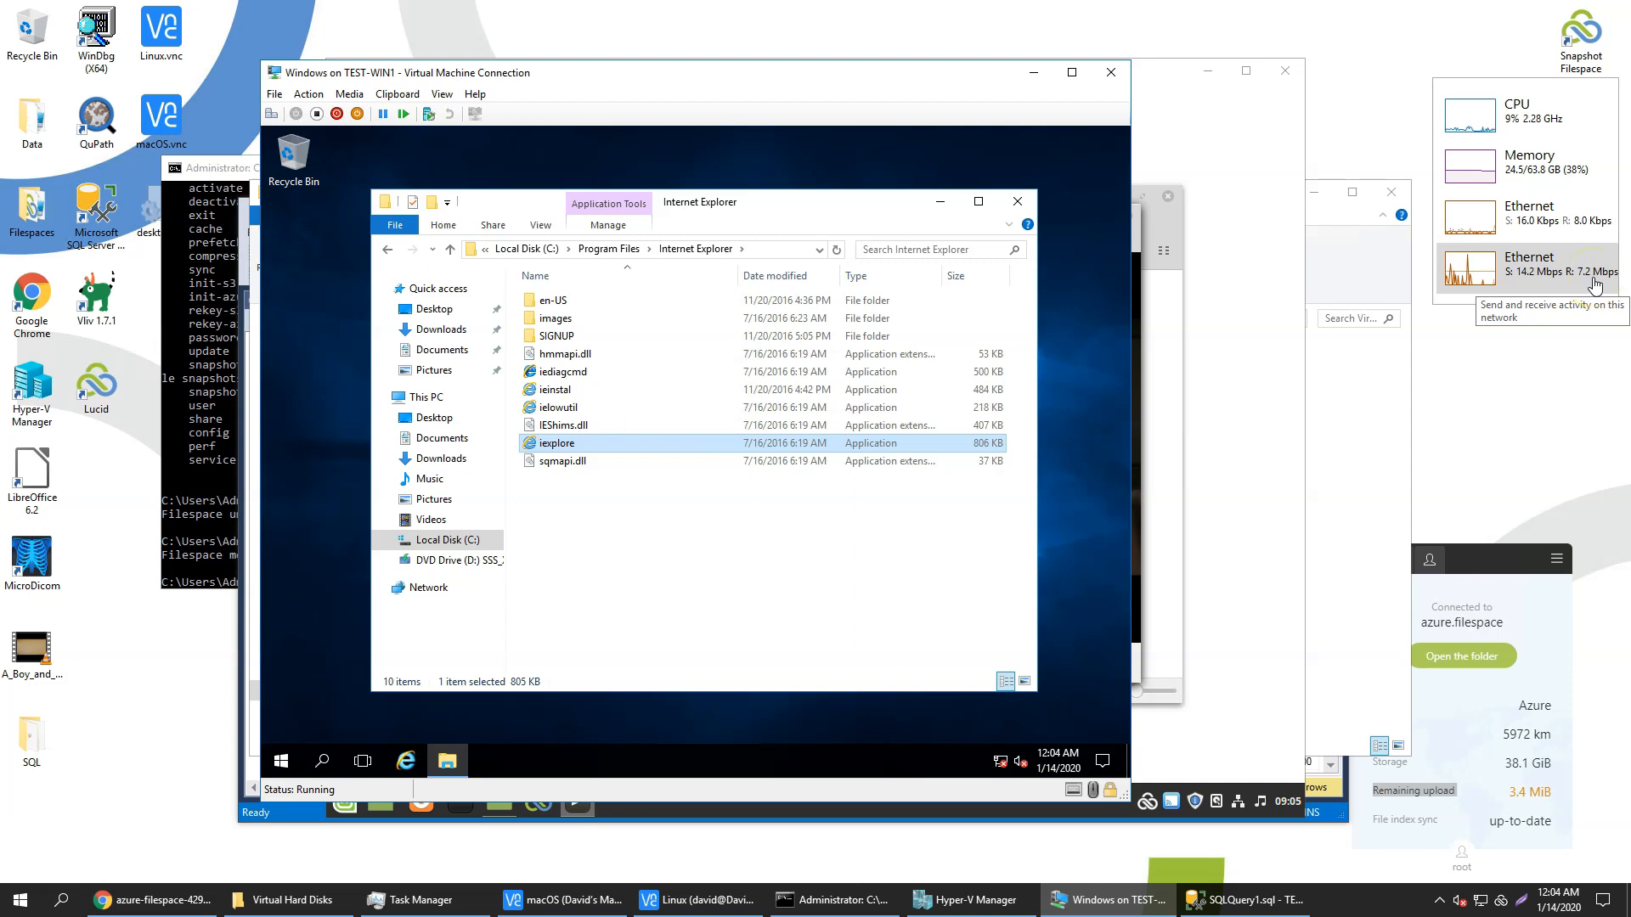
key(Return)
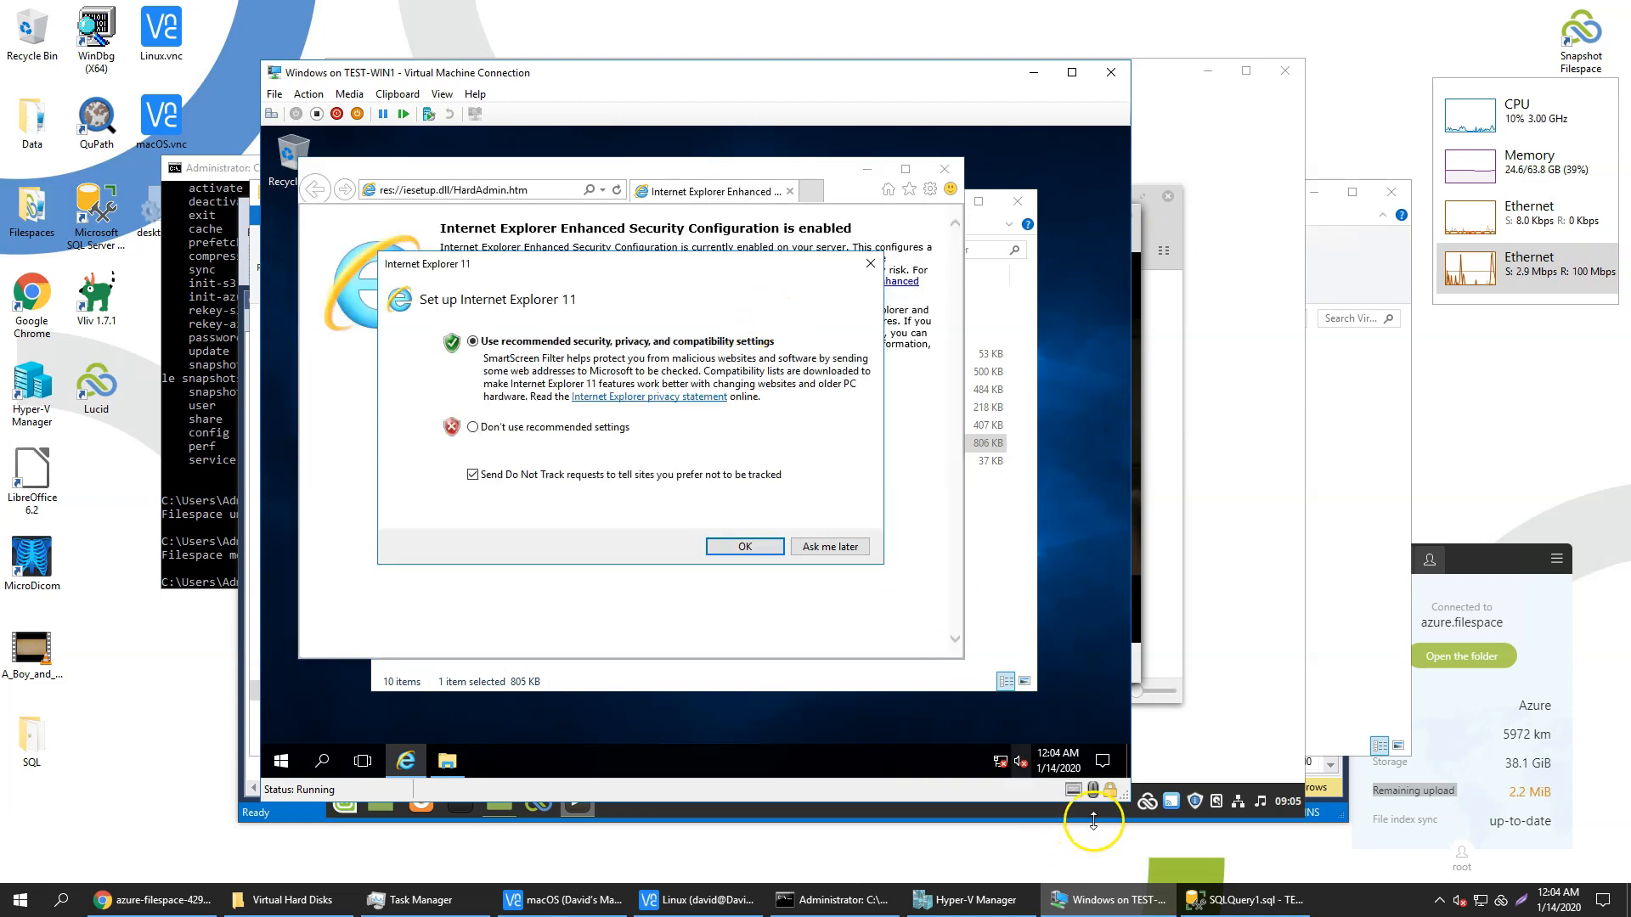
Step: Shut down the Windows virtual machine from within its guest system, with the reason Other (Unplanned)
click(279, 762)
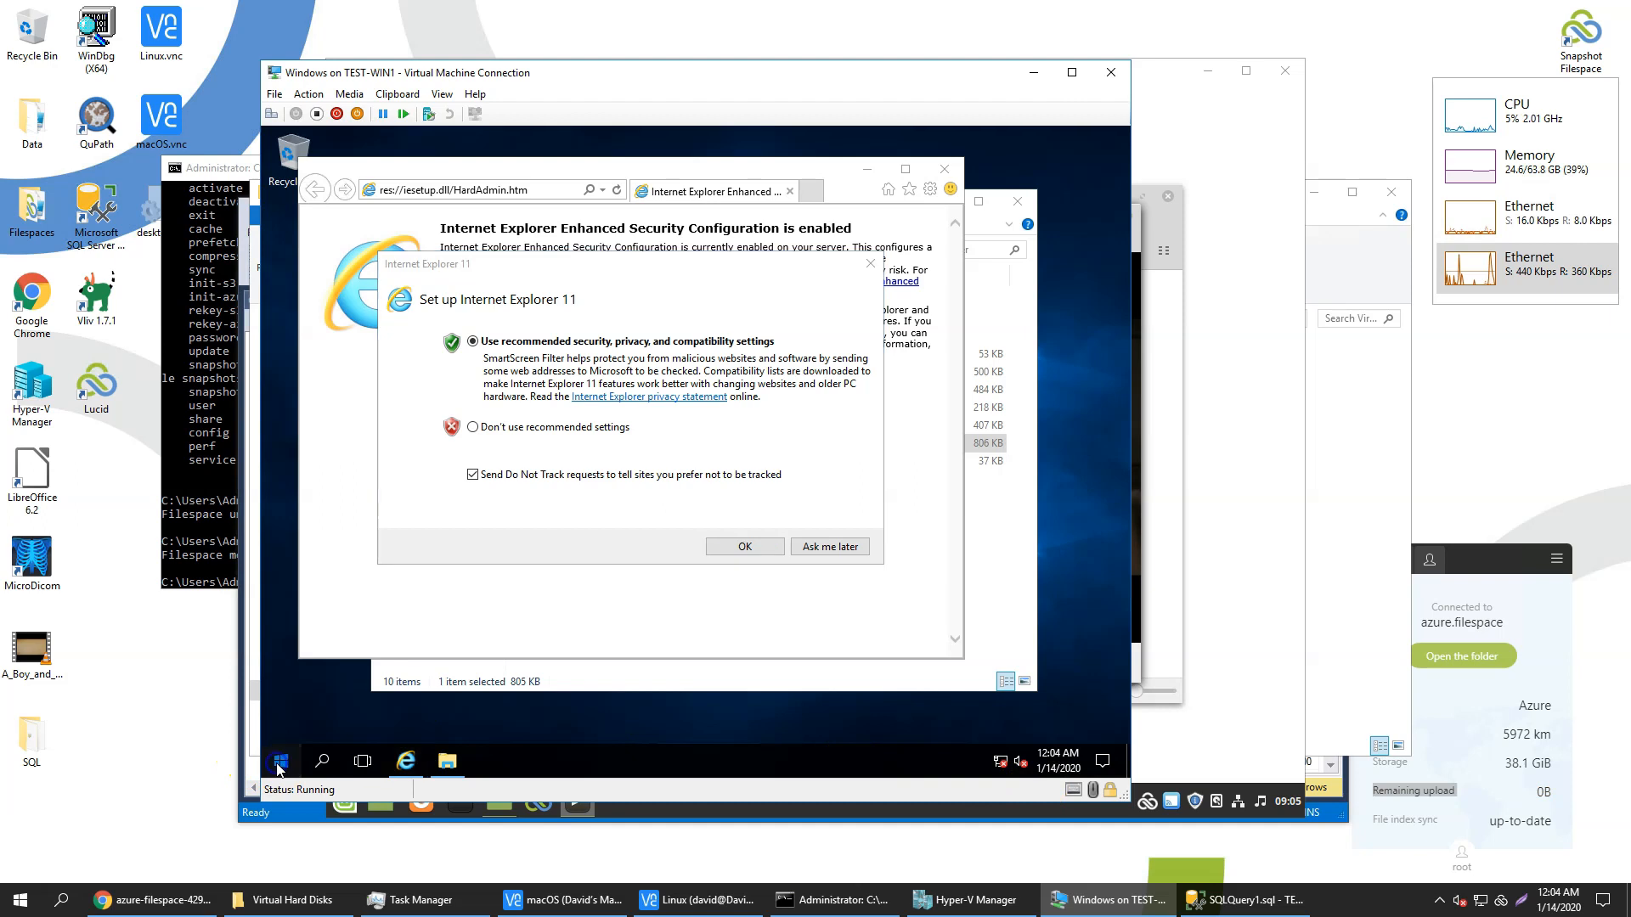
click(283, 721)
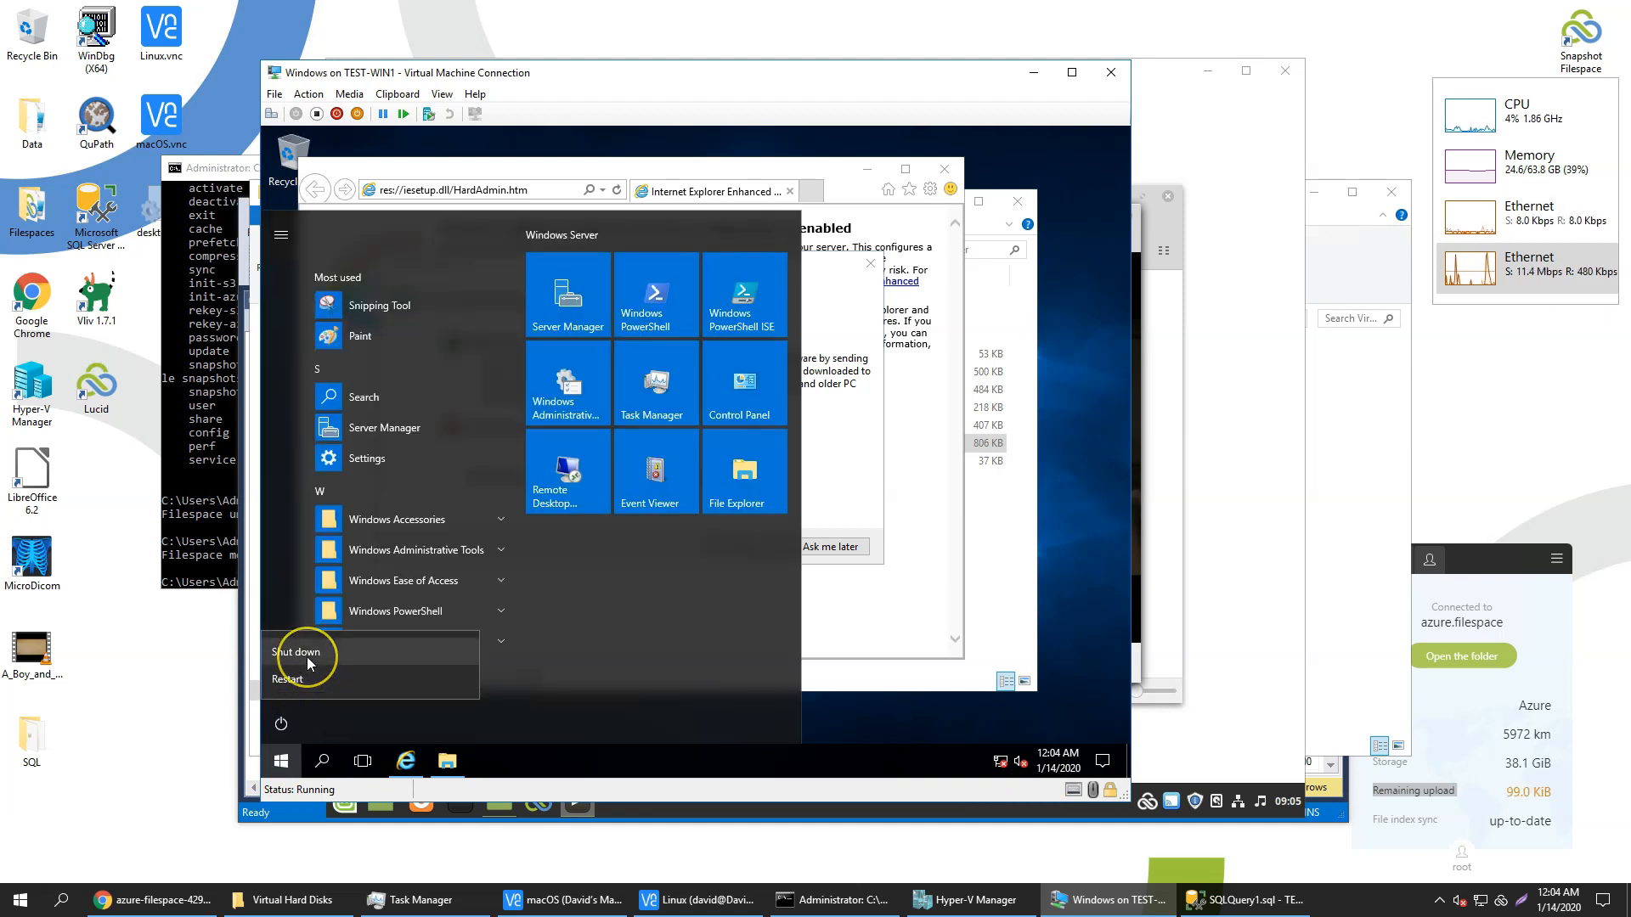
click(308, 654)
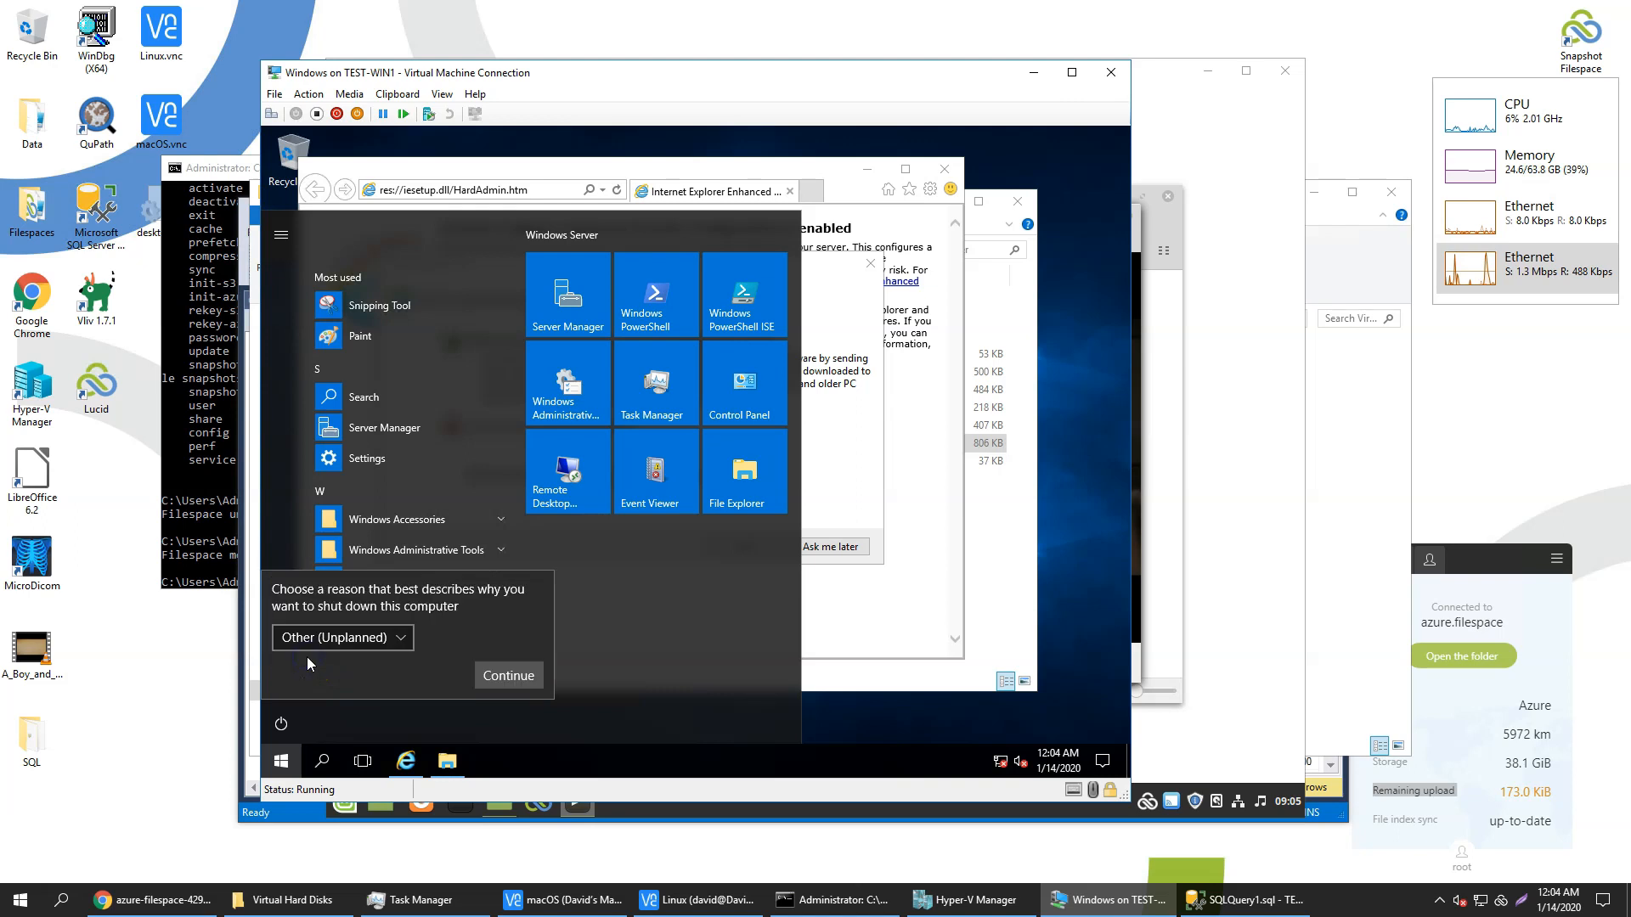
click(509, 676)
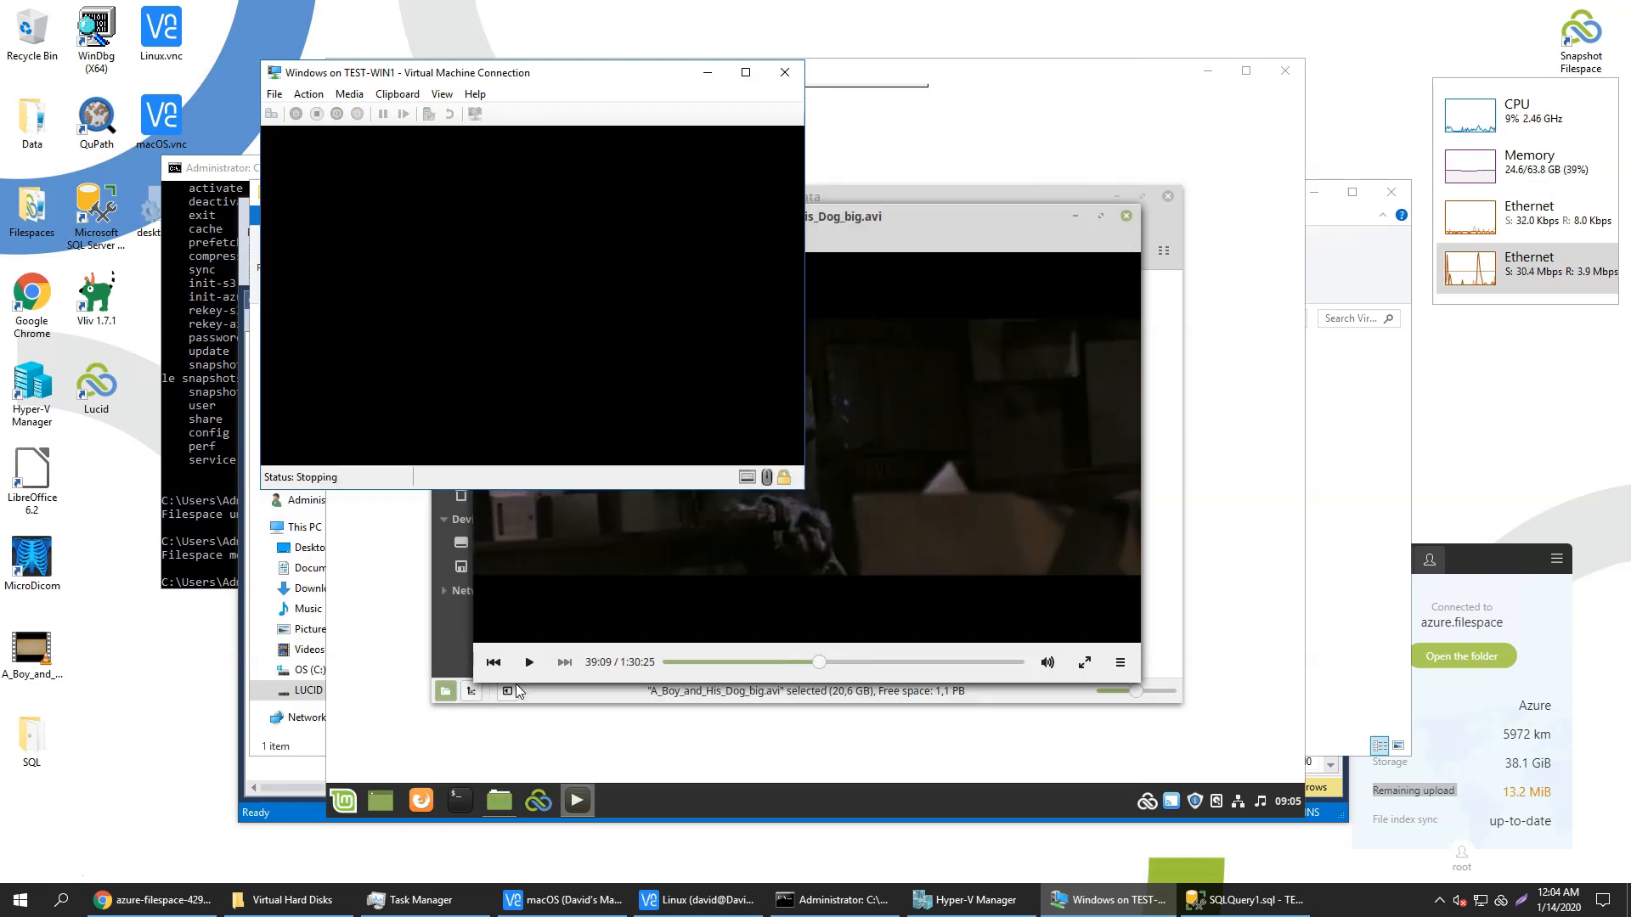
Step: Arrange Hyper-V Manager beside the virtual machine's connection window and start the Windows virtual machine again
click(964, 900)
drag(594, 160, 155, 154)
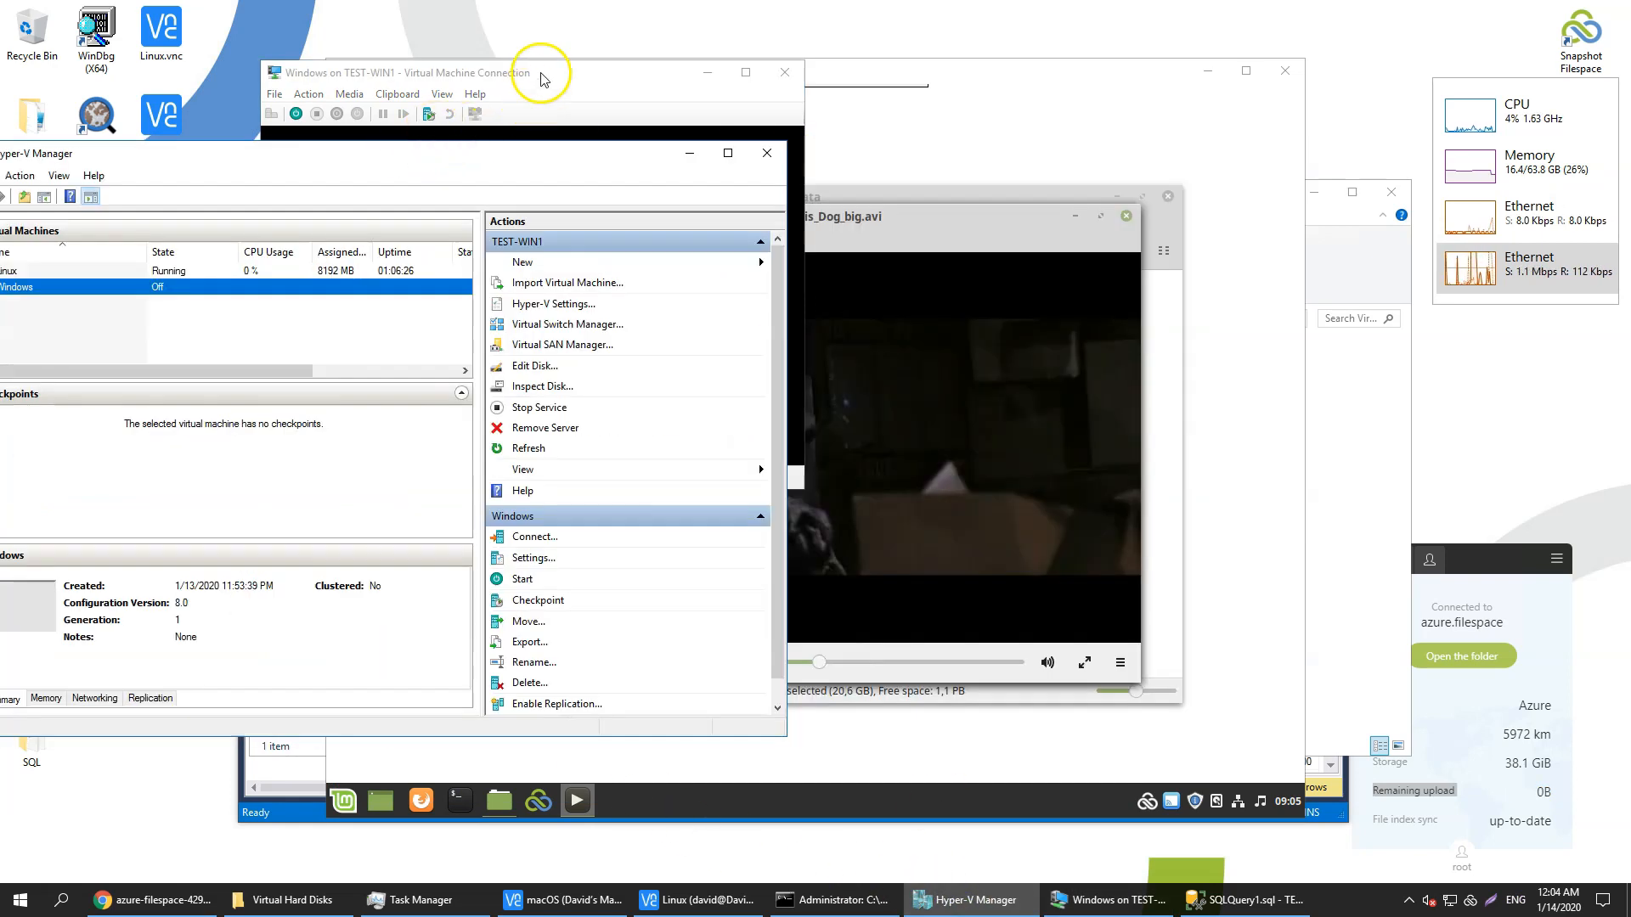
click(688, 72)
drag(688, 72, 836, 68)
click(444, 108)
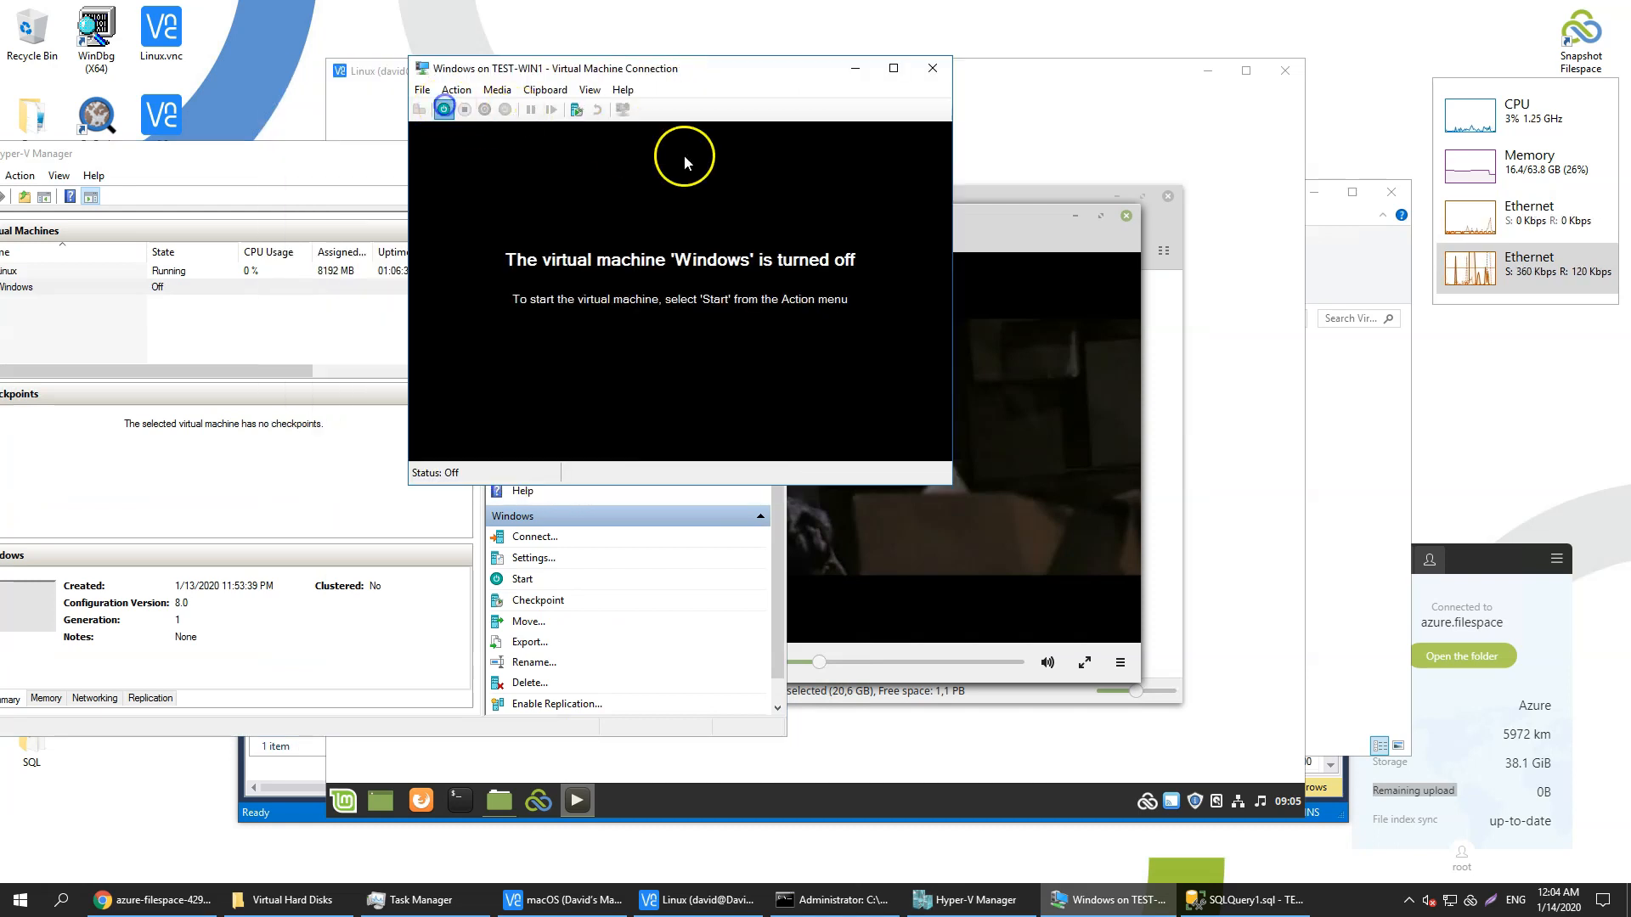
drag(600, 69, 663, 66)
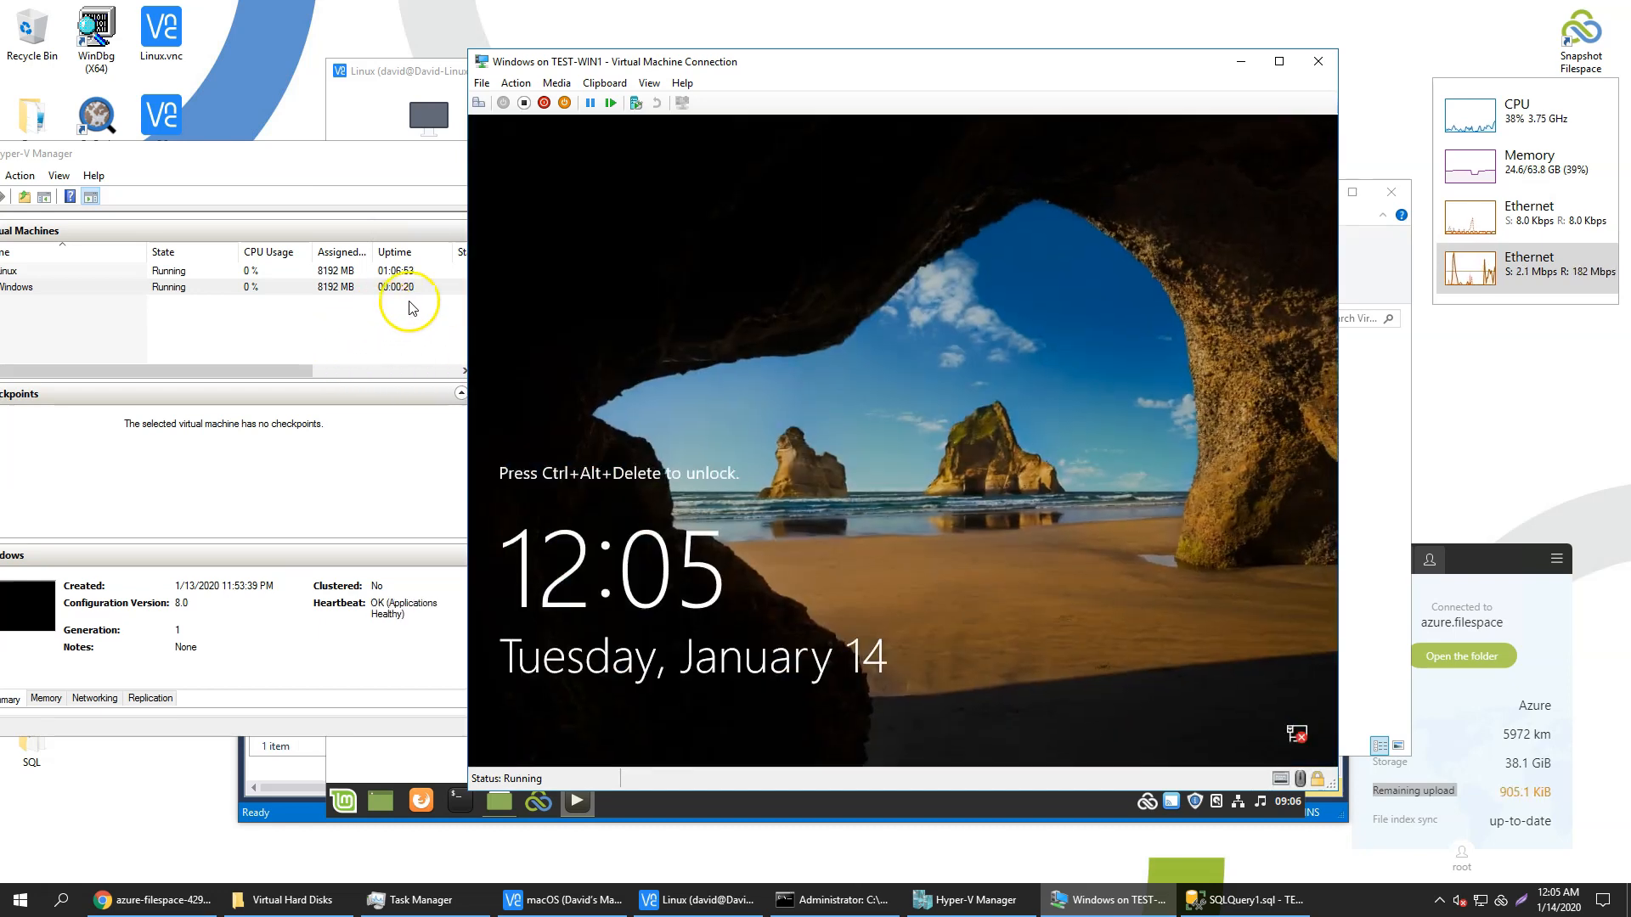
Step: Sign in to the restarted Windows virtual machine as Administrator with the account password and let Server Manager load
click(479, 103)
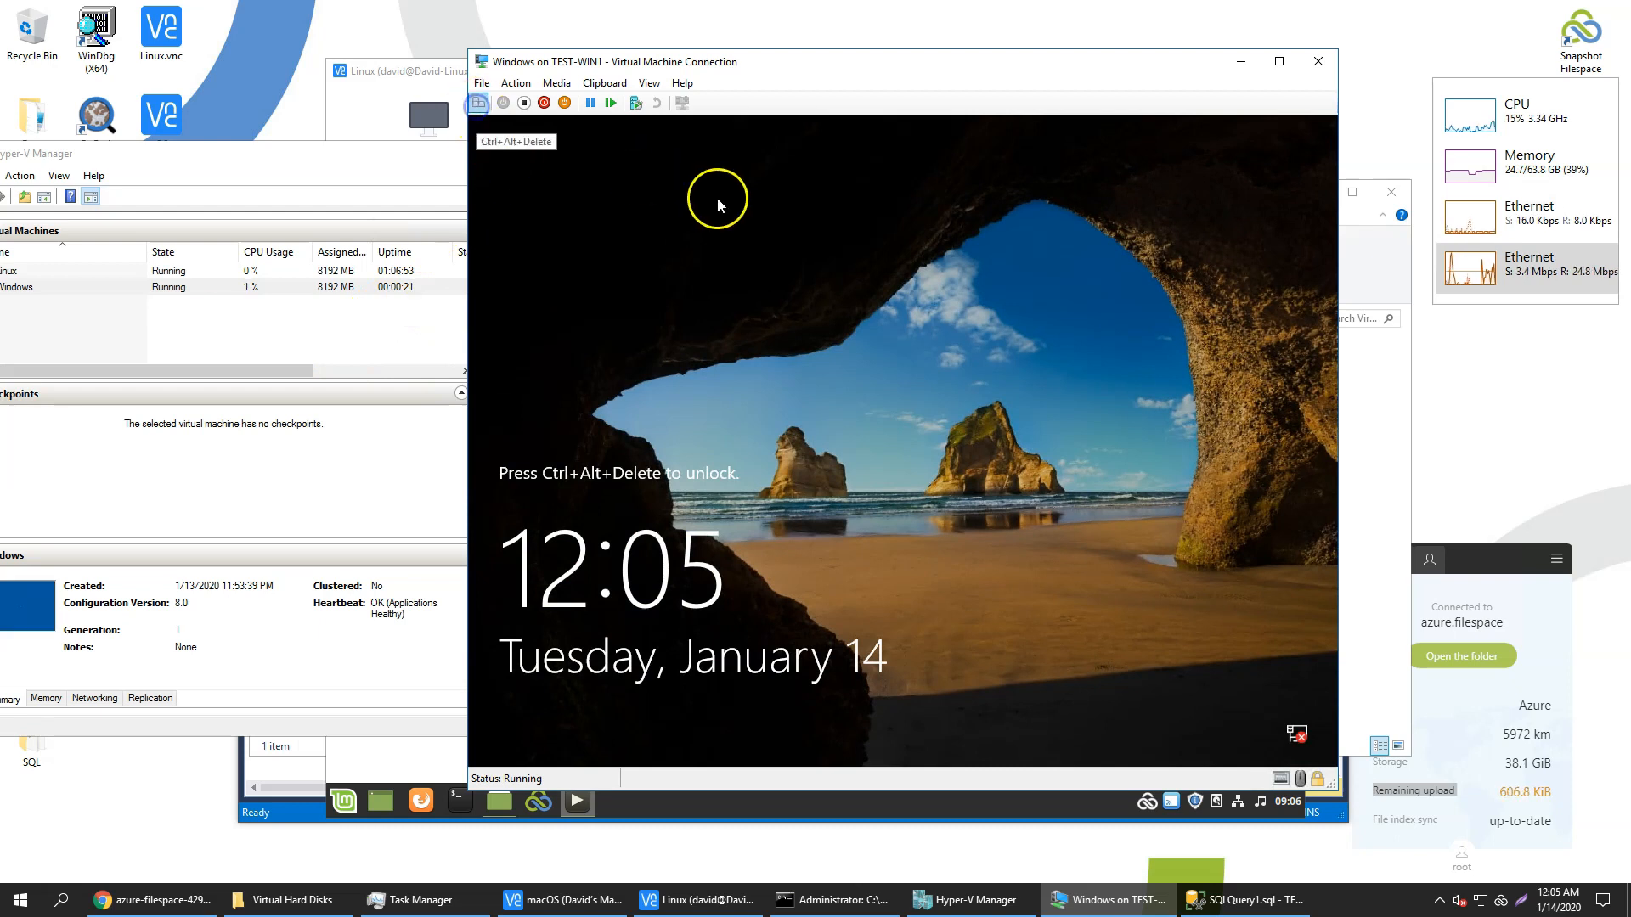
text(••••••)
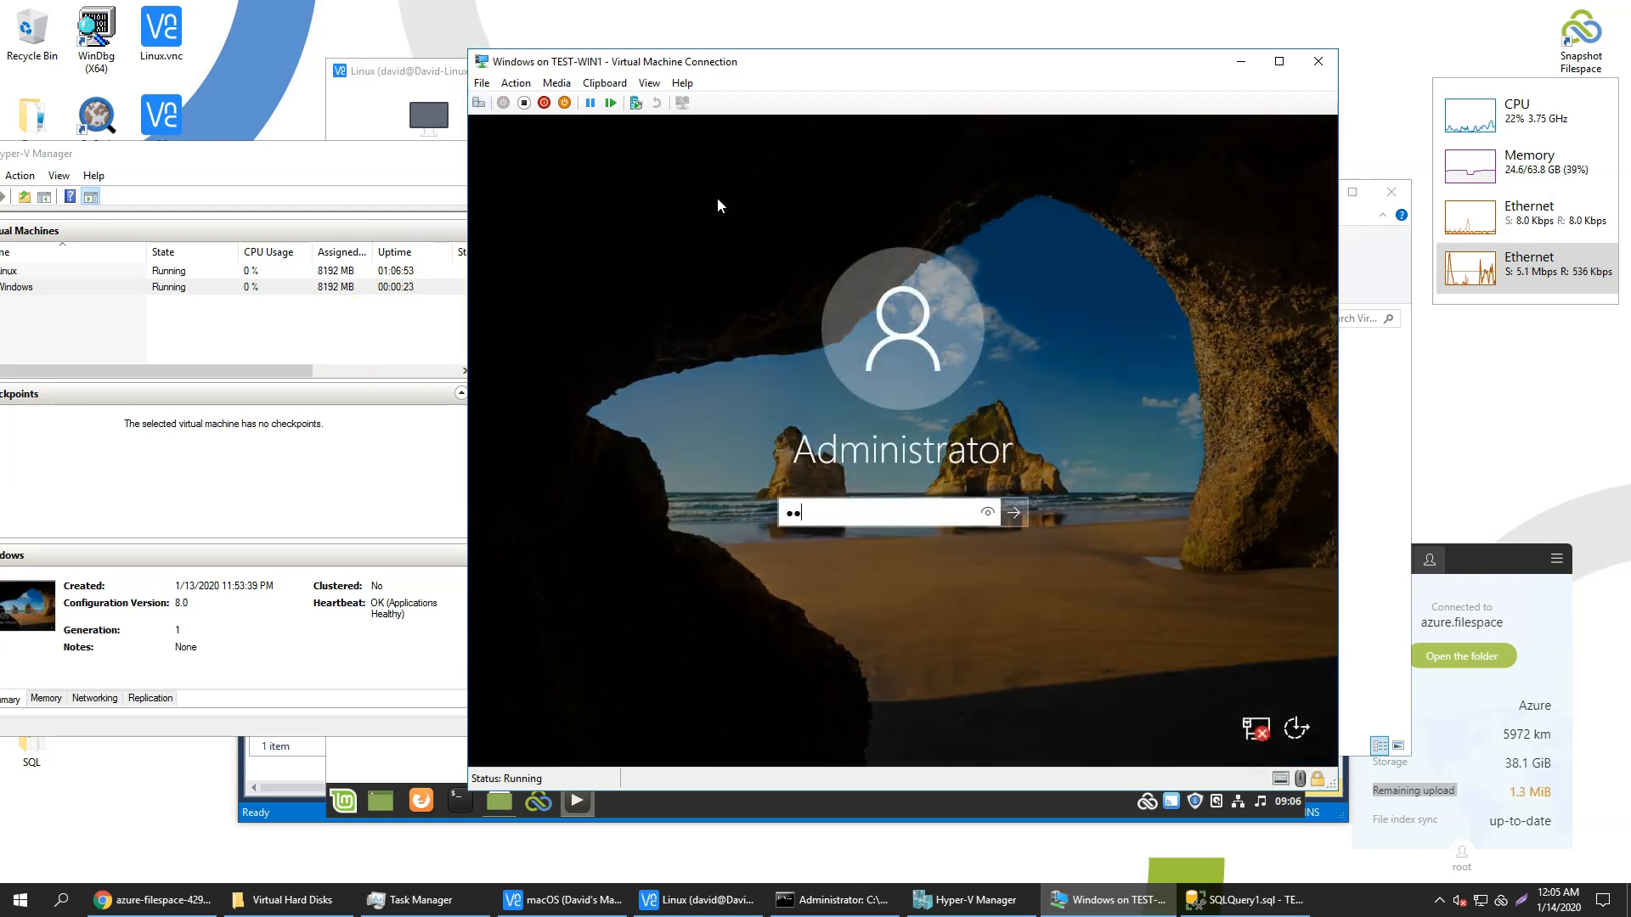
key(Return)
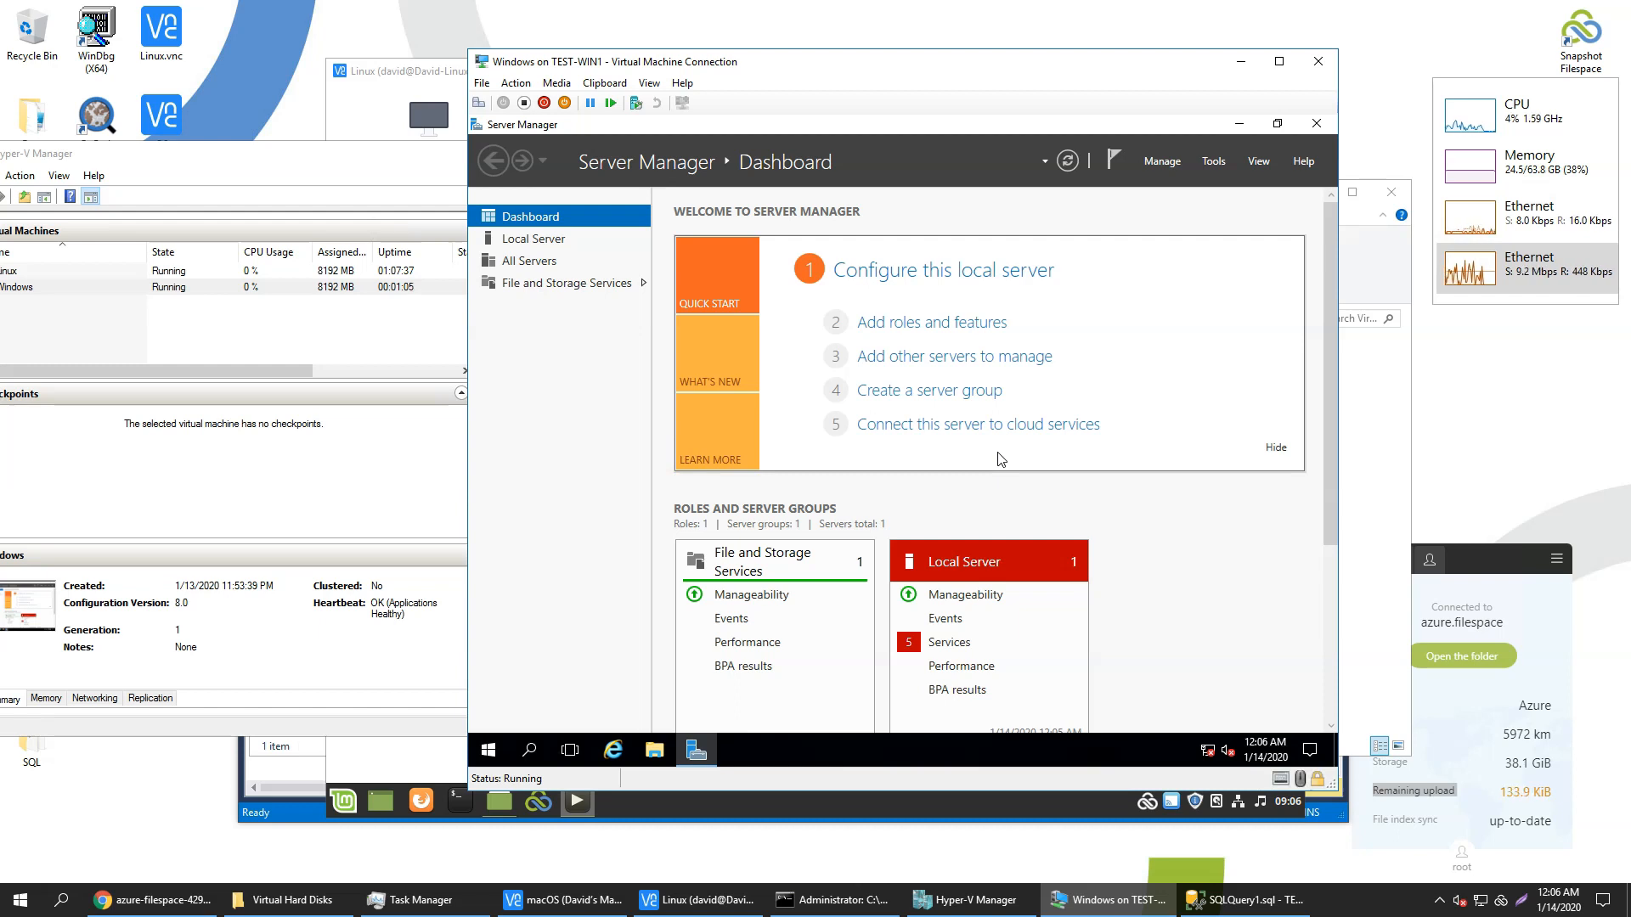
click(742, 509)
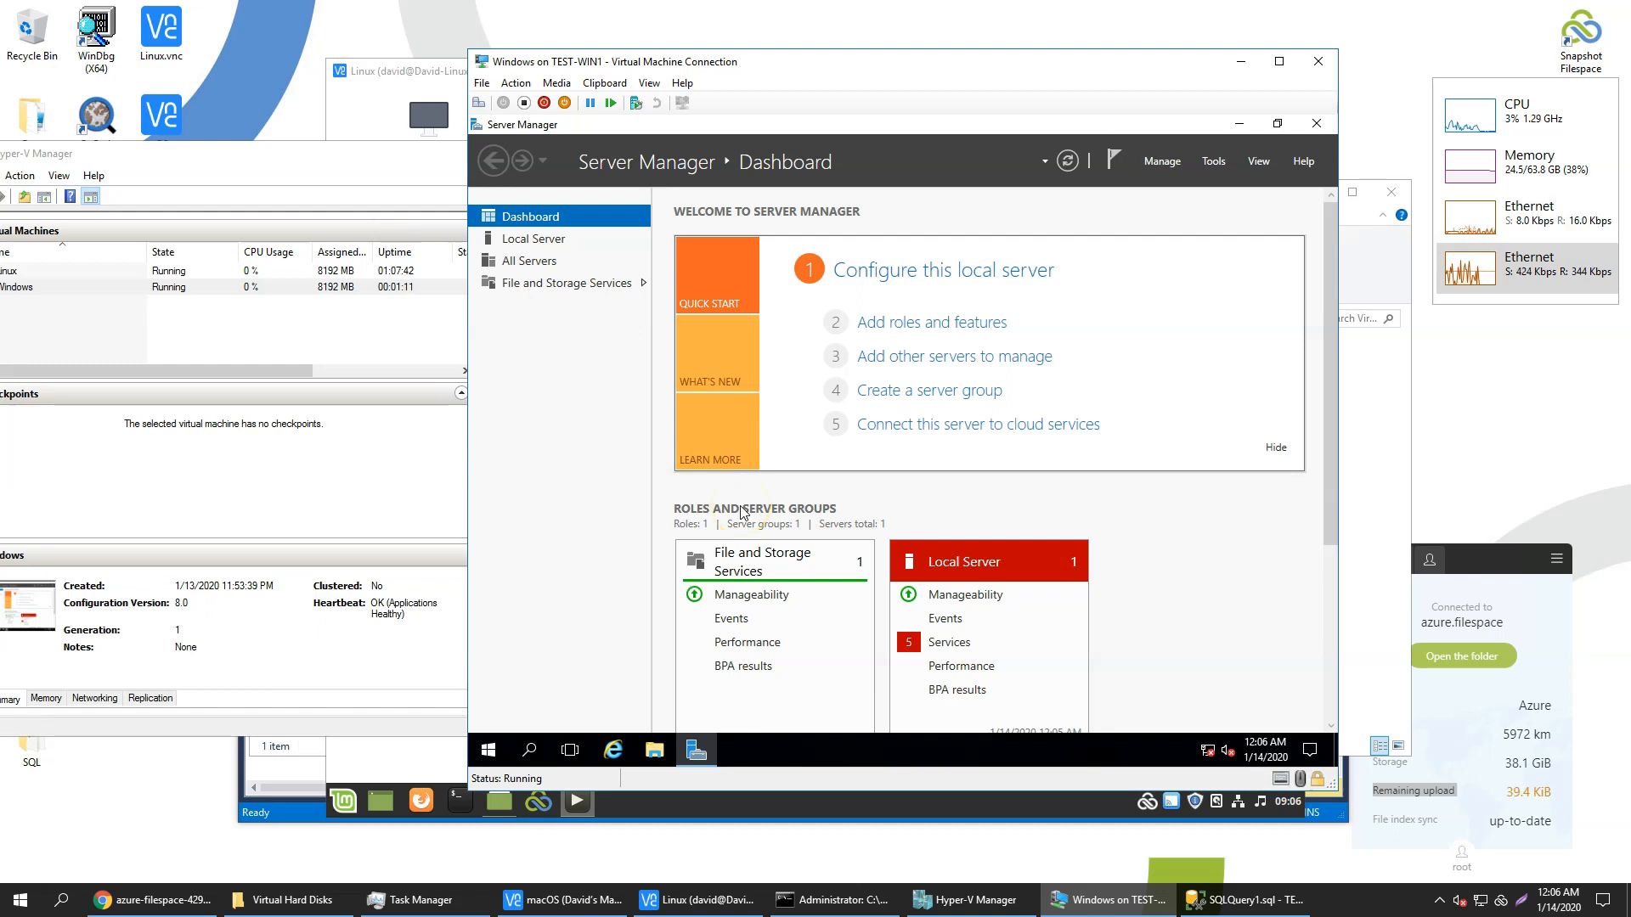